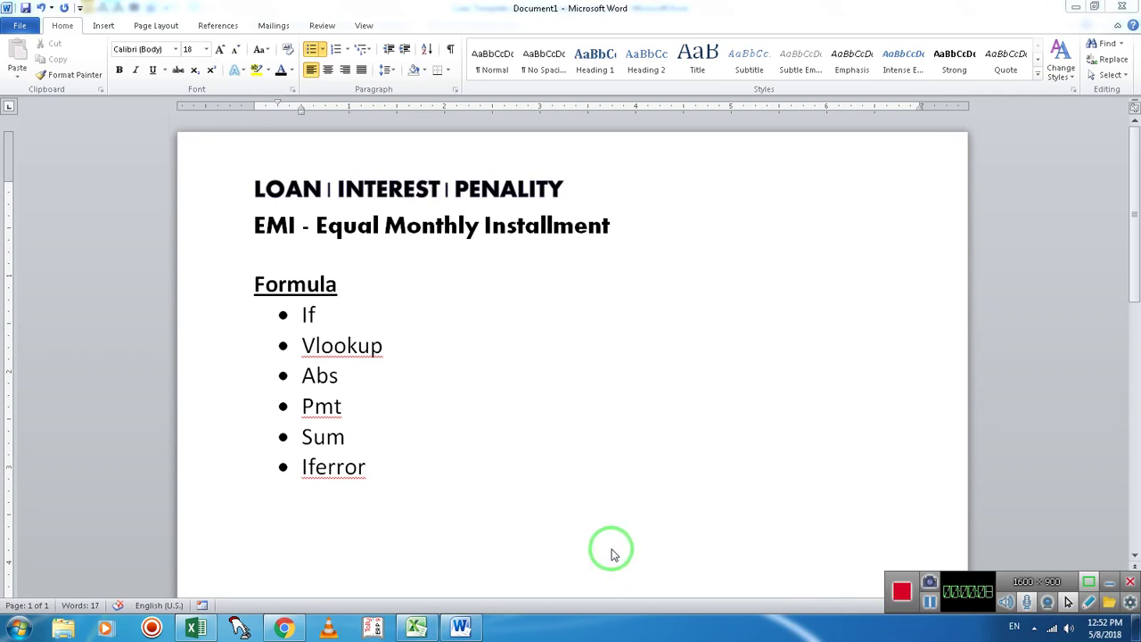
# - In the Word notes, highlight the LOAN title, the EMI line and the Formula heading
pyautogui.moveTo(252, 187); pyautogui.dragTo(564, 189)
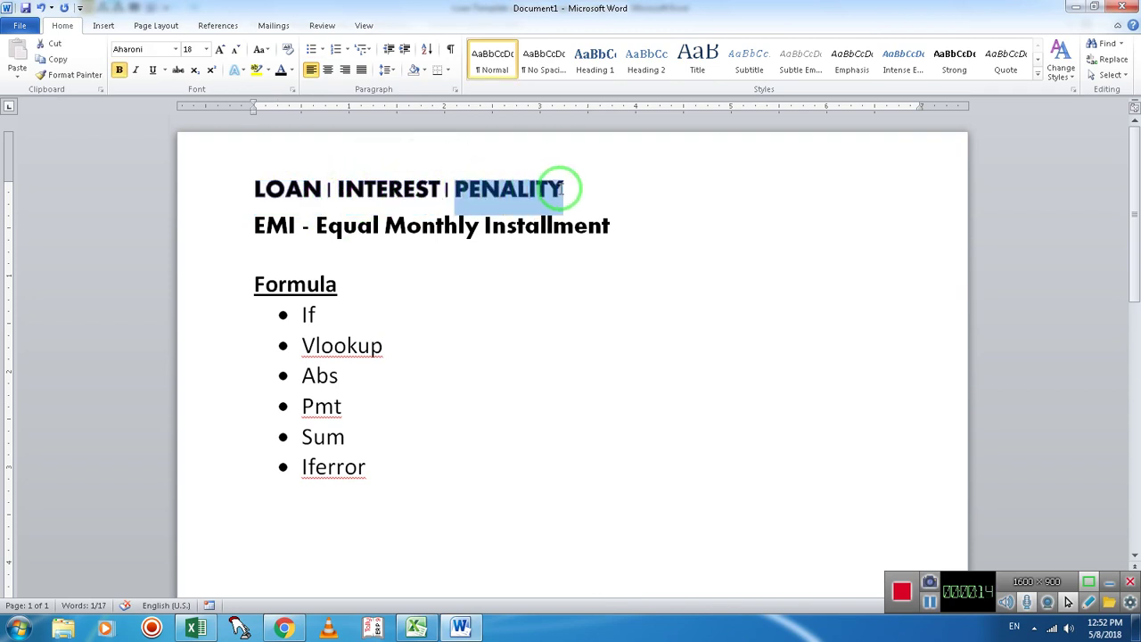
pyautogui.click(502, 243)
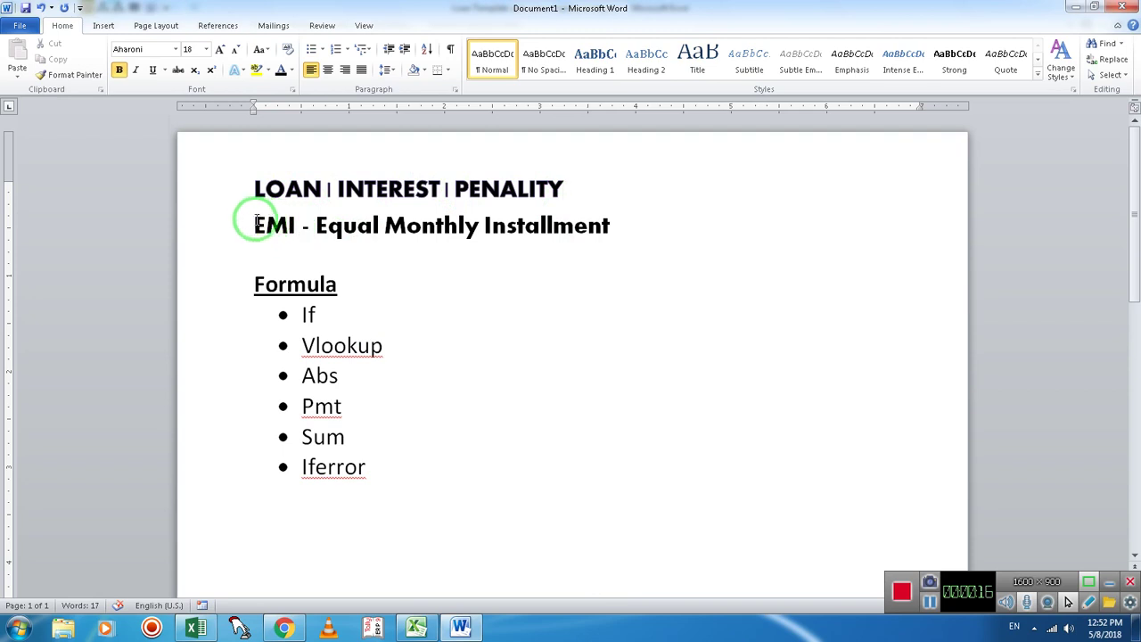
pyautogui.moveTo(253, 225); pyautogui.dragTo(412, 226)
pyautogui.click(420, 226)
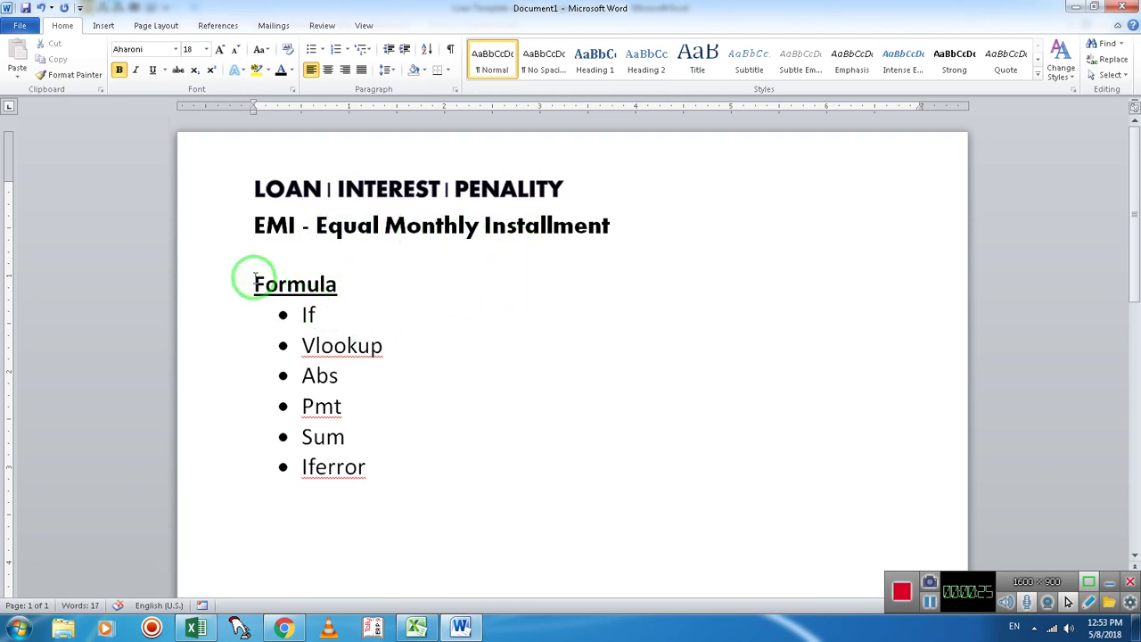
pyautogui.moveTo(254, 283); pyautogui.dragTo(337, 283)
# - Mark the If, Vlookup, Abs, Pmt, Sum and Iferror entries in the formula list
pyautogui.click(307, 313)
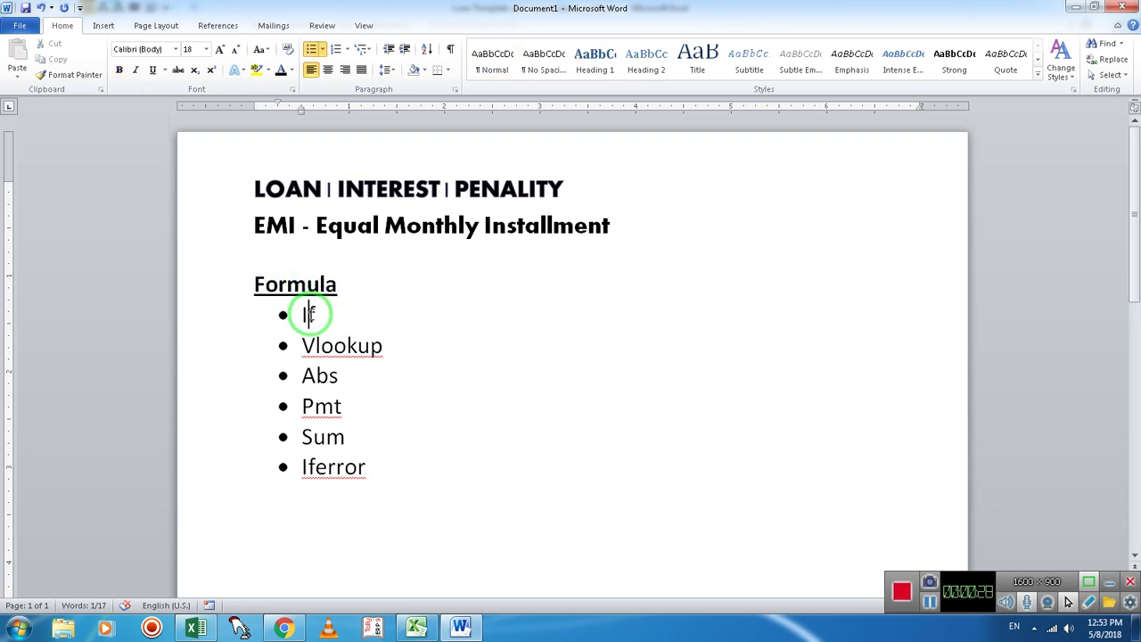
pyautogui.click(314, 346)
pyautogui.click(323, 374)
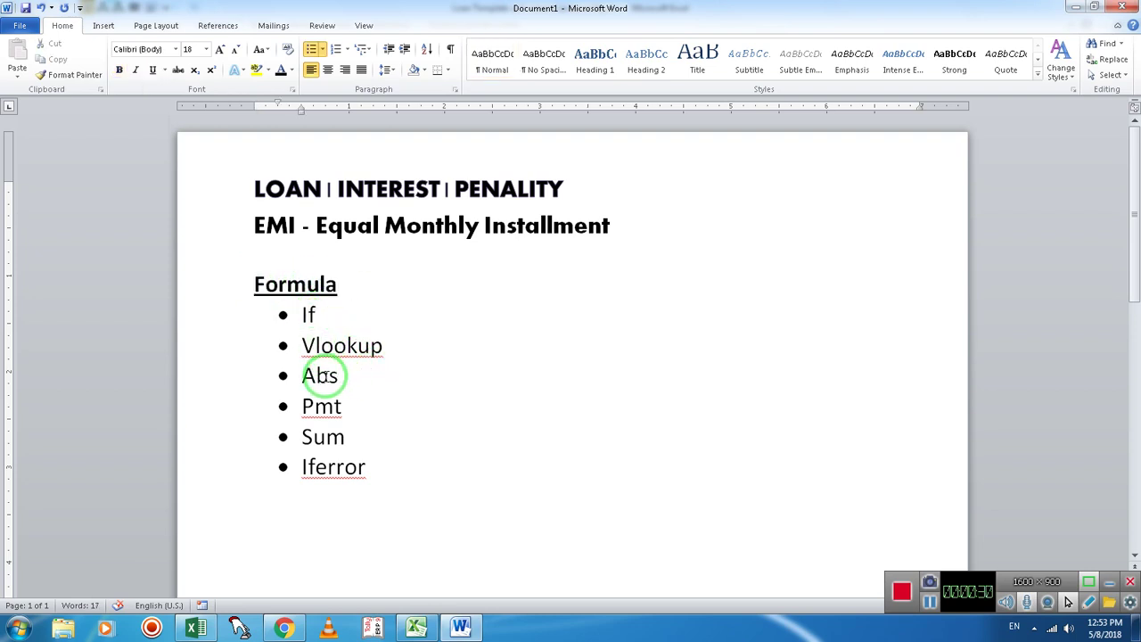
pyautogui.click(325, 405)
pyautogui.click(330, 437)
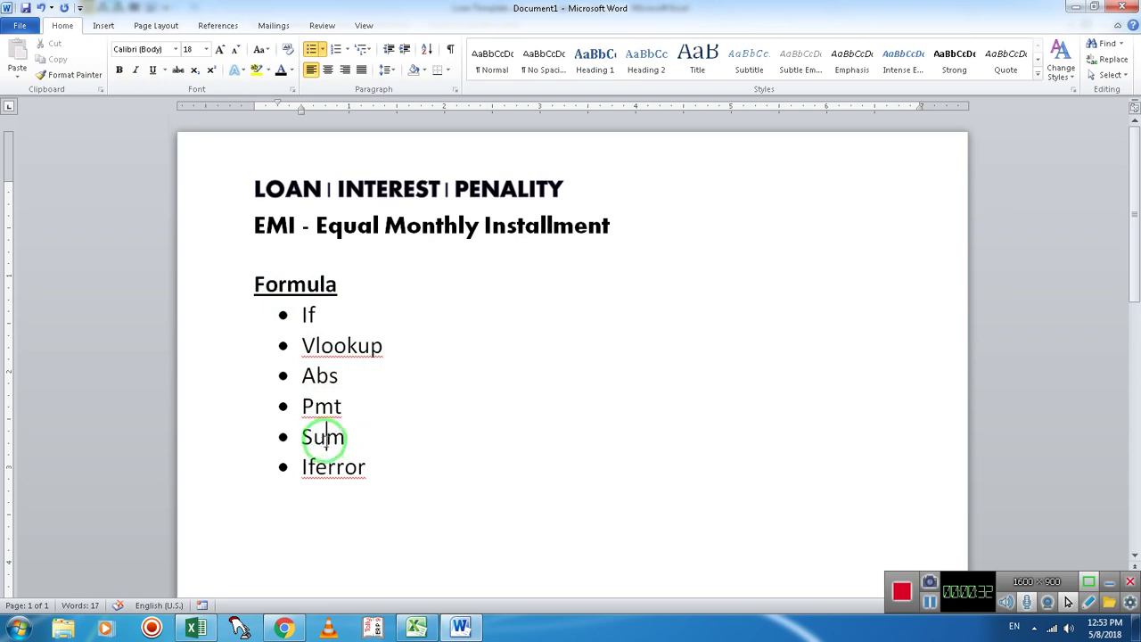
pyautogui.click(329, 467)
pyautogui.click(387, 471)
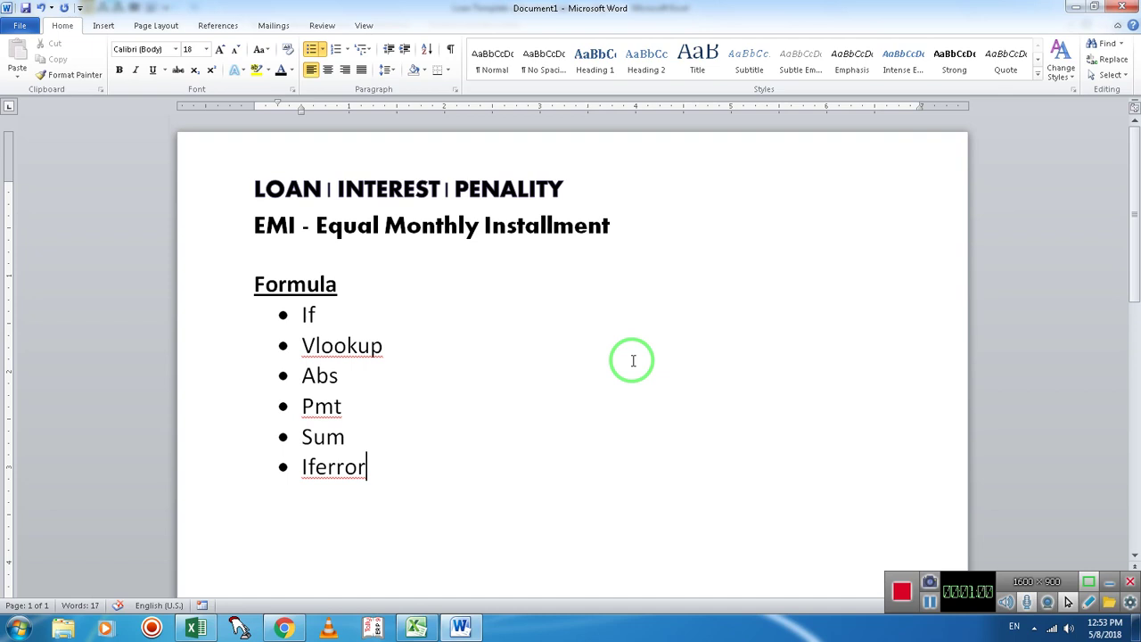
# - Minimize Word, glance at the Loan issue and Receipt EMI sheets, and settle on Master
pyautogui.click(1073, 7)
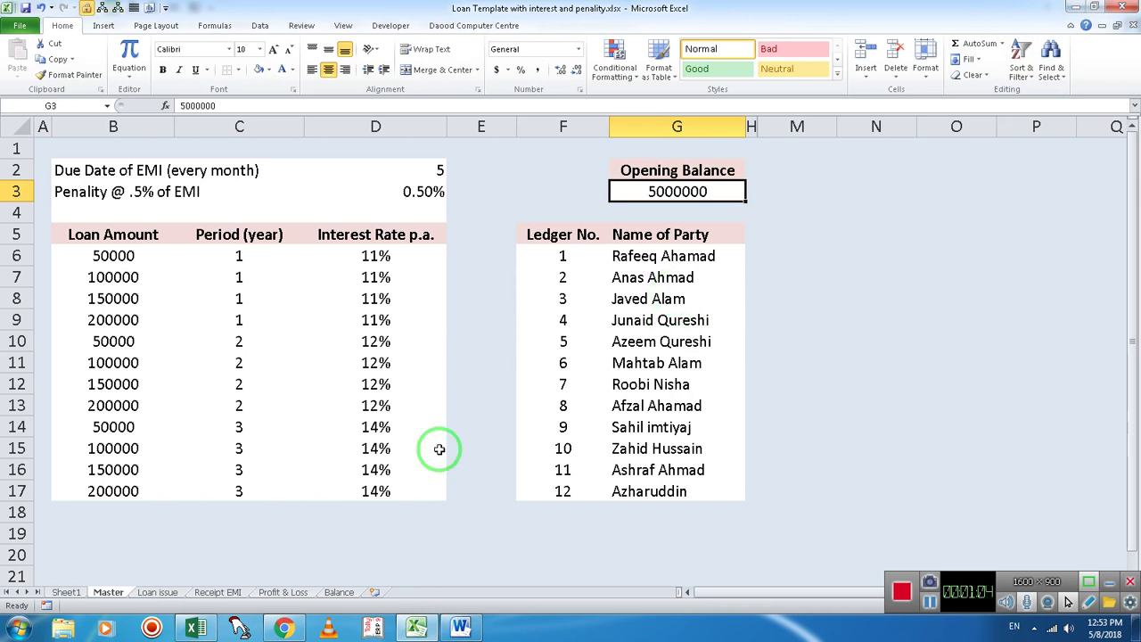
pyautogui.click(436, 317)
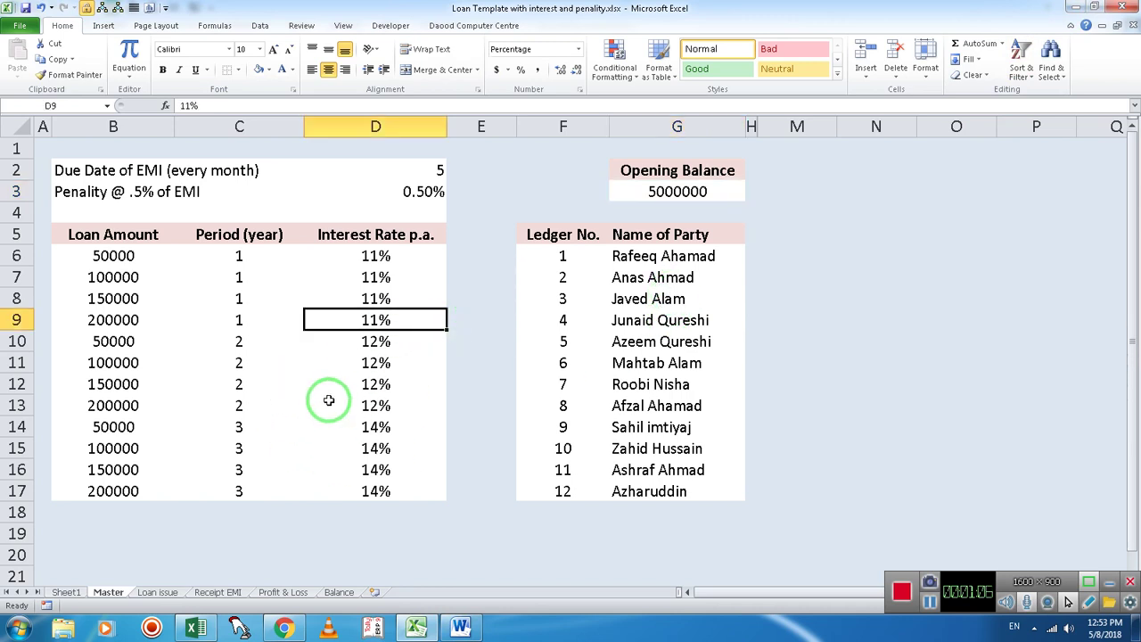
pyautogui.click(162, 594)
pyautogui.click(206, 596)
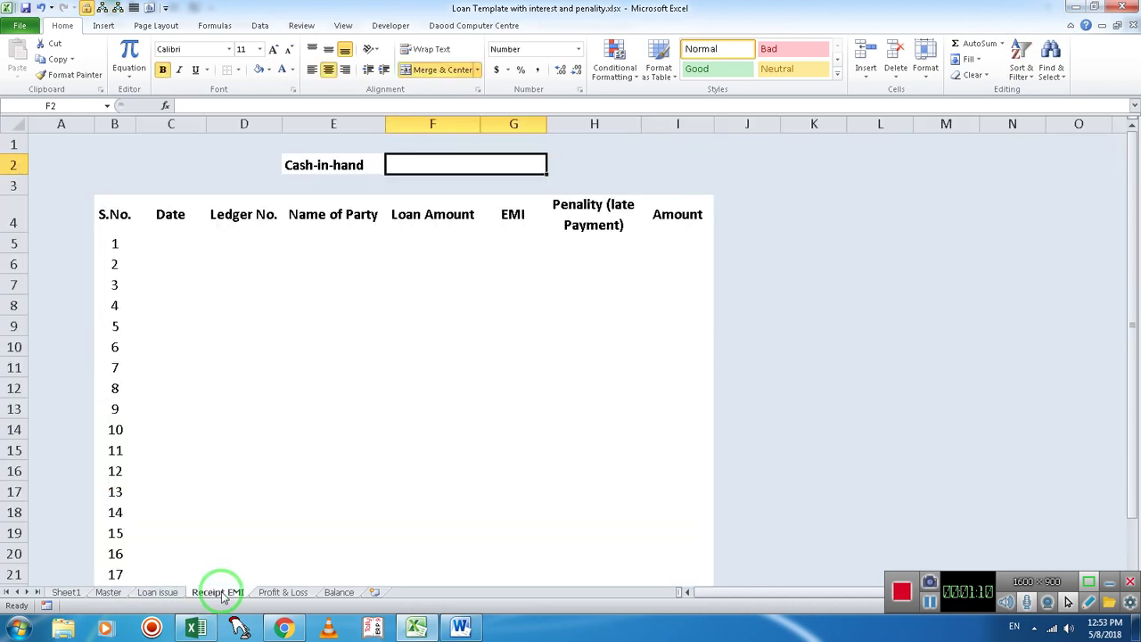
pyautogui.click(109, 594)
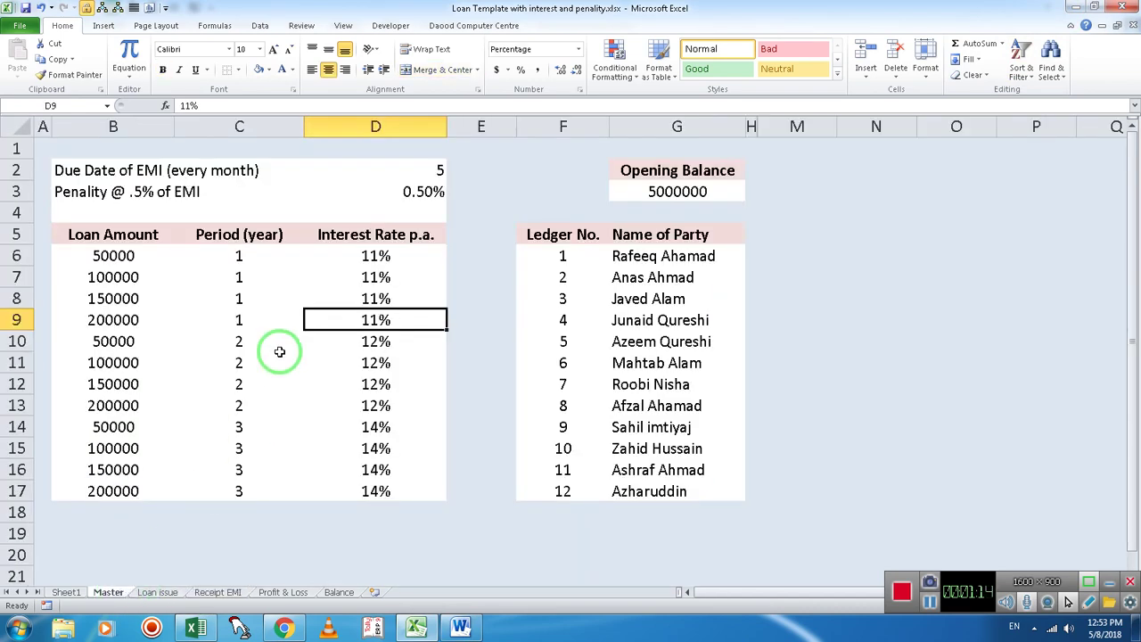
pyautogui.click(146, 235)
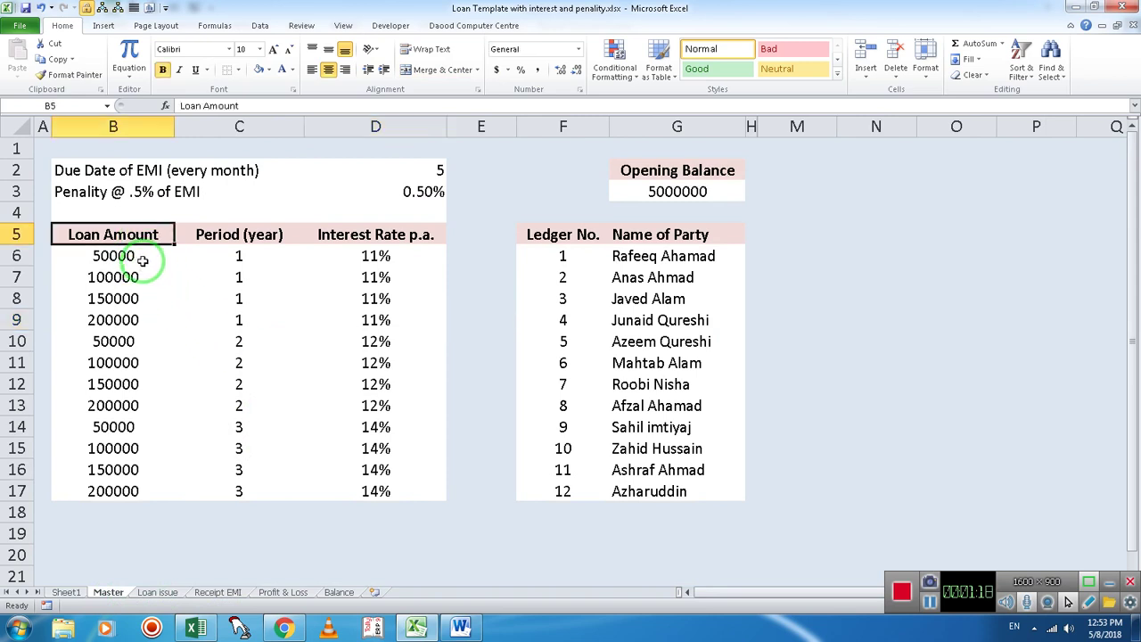
pyautogui.moveTo(142, 258); pyautogui.dragTo(140, 319)
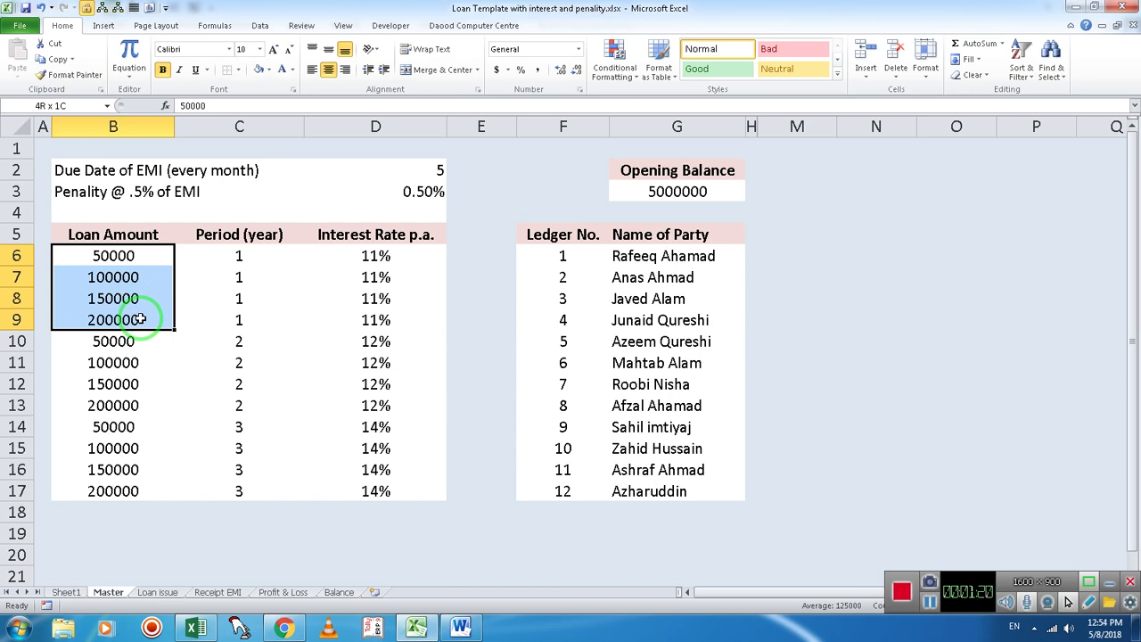
pyautogui.moveTo(146, 255); pyautogui.dragTo(131, 323)
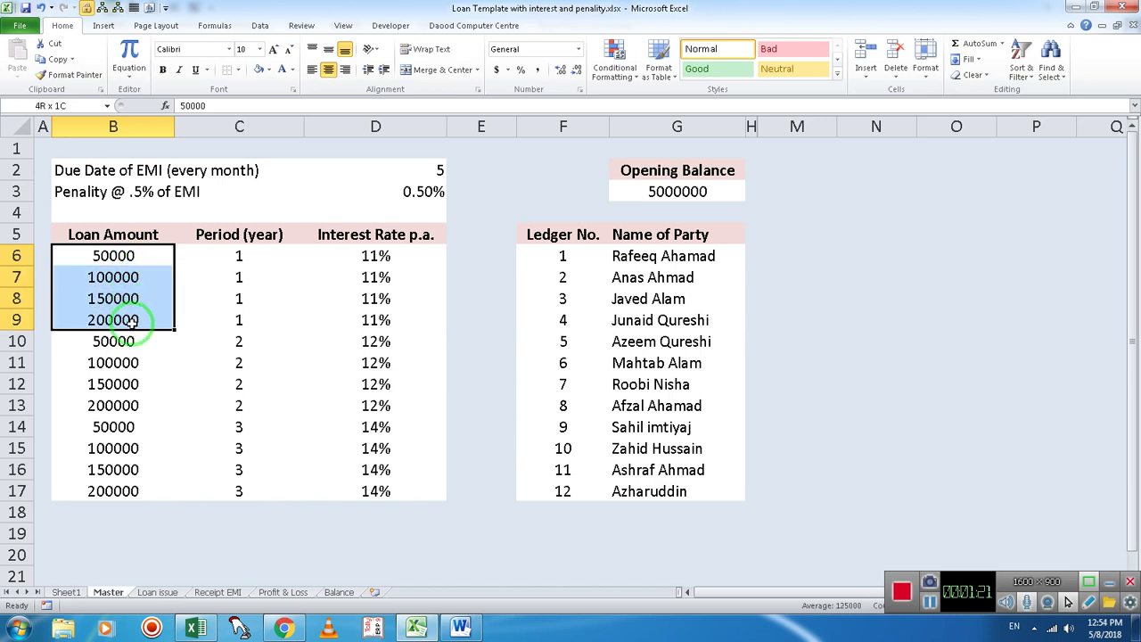
pyautogui.moveTo(129, 341); pyautogui.dragTo(131, 486)
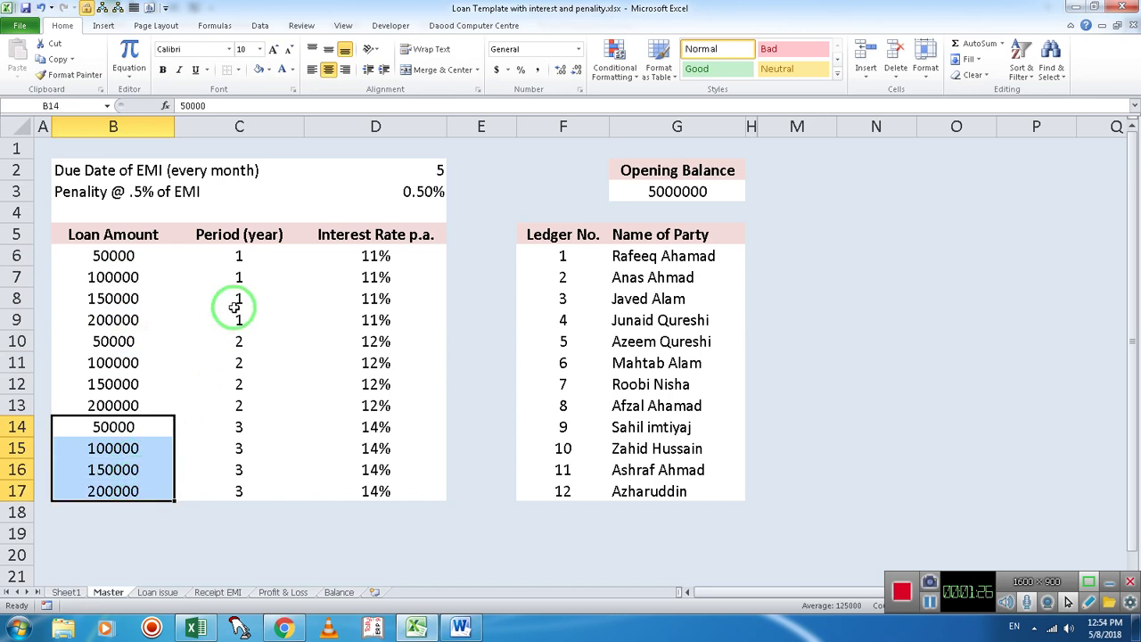
pyautogui.click(237, 239)
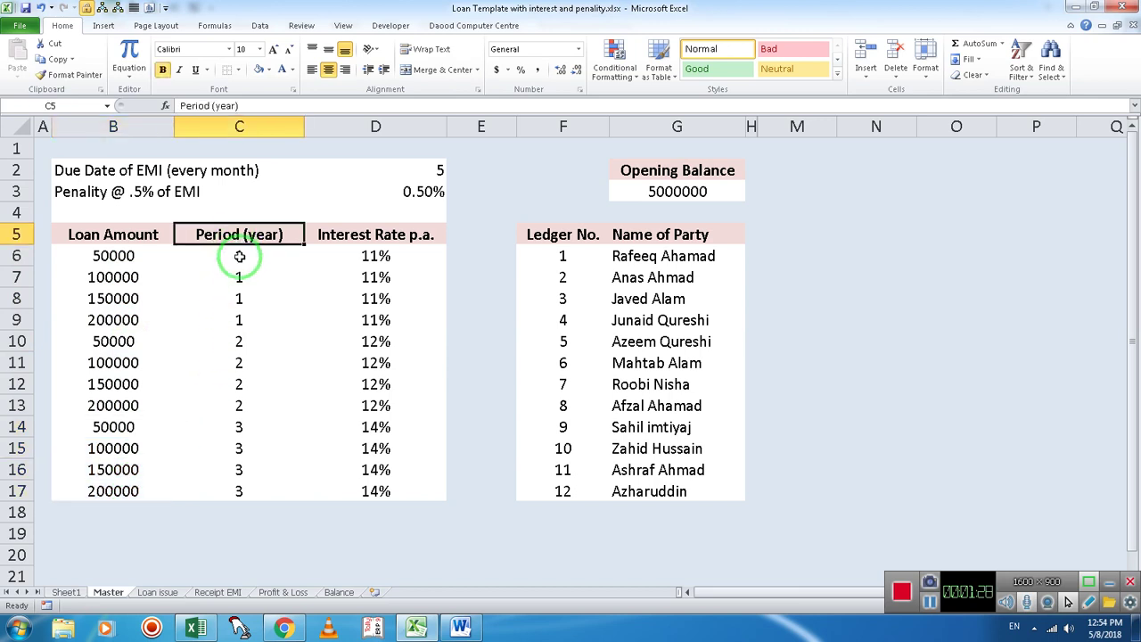
pyautogui.click(239, 256)
pyautogui.click(242, 348)
pyautogui.click(242, 427)
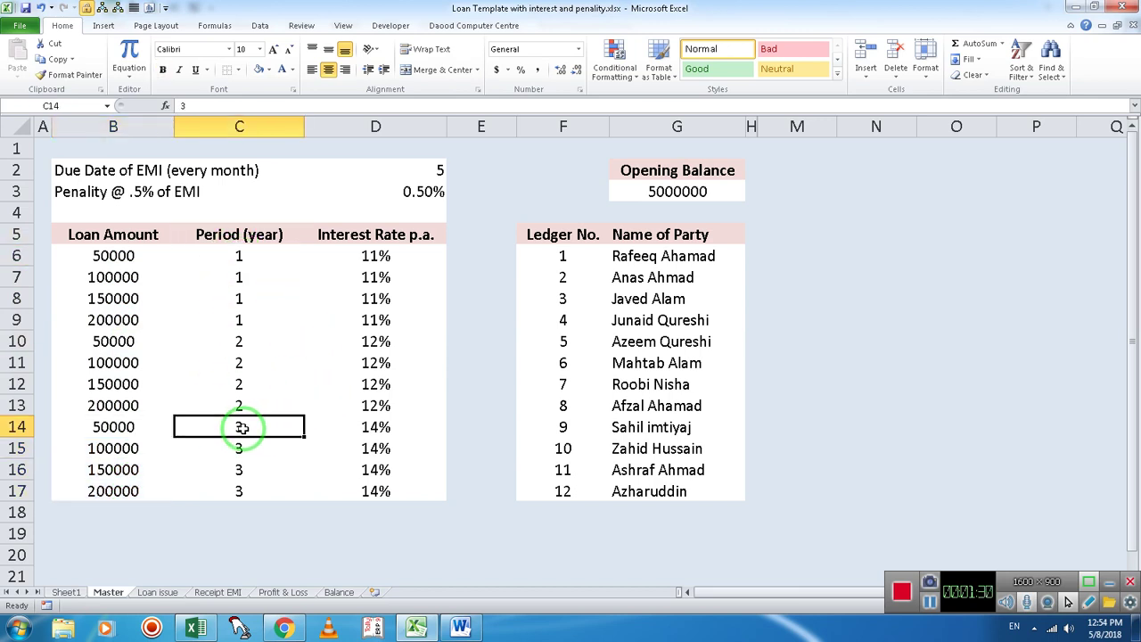
pyautogui.click(375, 237)
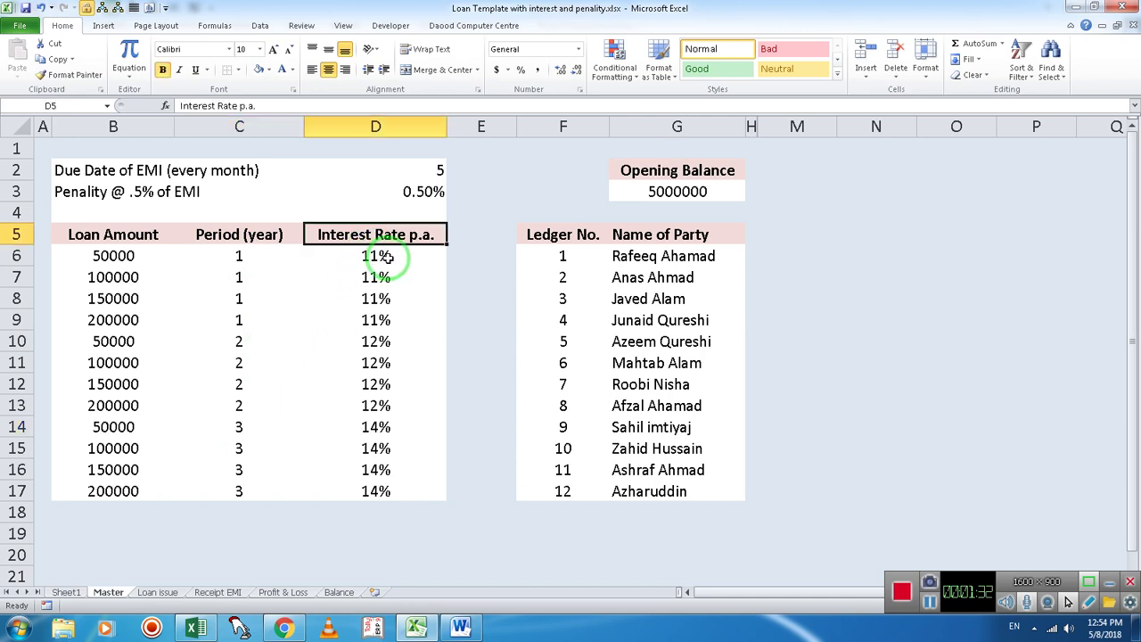
pyautogui.click(384, 261)
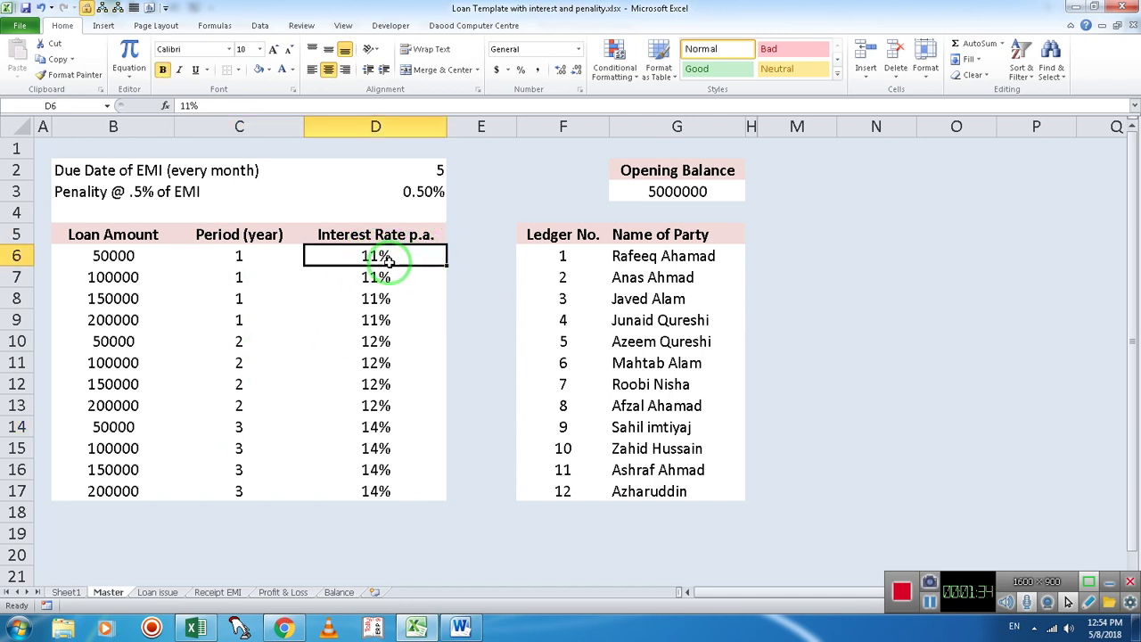
pyautogui.moveTo(388, 341); pyautogui.dragTo(134, 354)
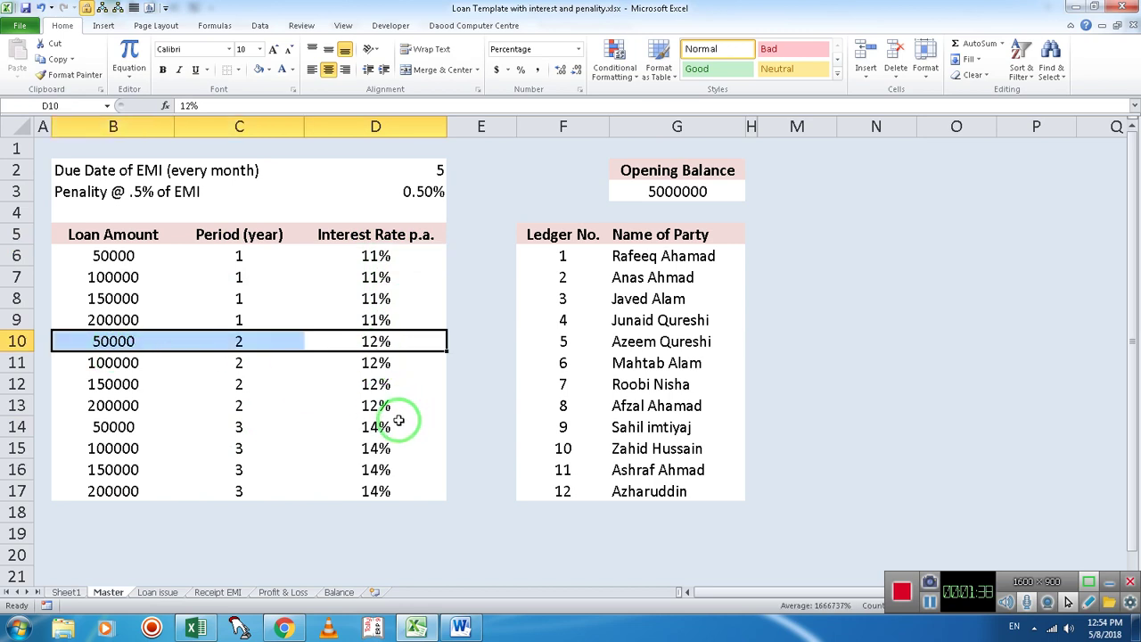
pyautogui.moveTo(403, 422); pyautogui.dragTo(133, 428)
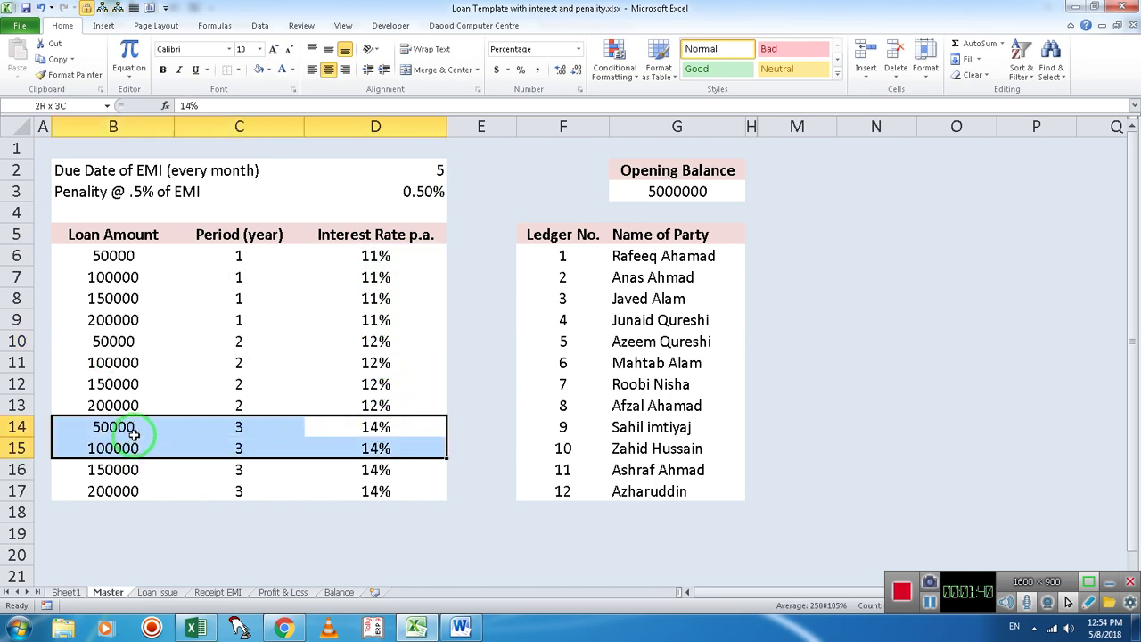
pyautogui.moveTo(377, 256); pyautogui.dragTo(116, 257)
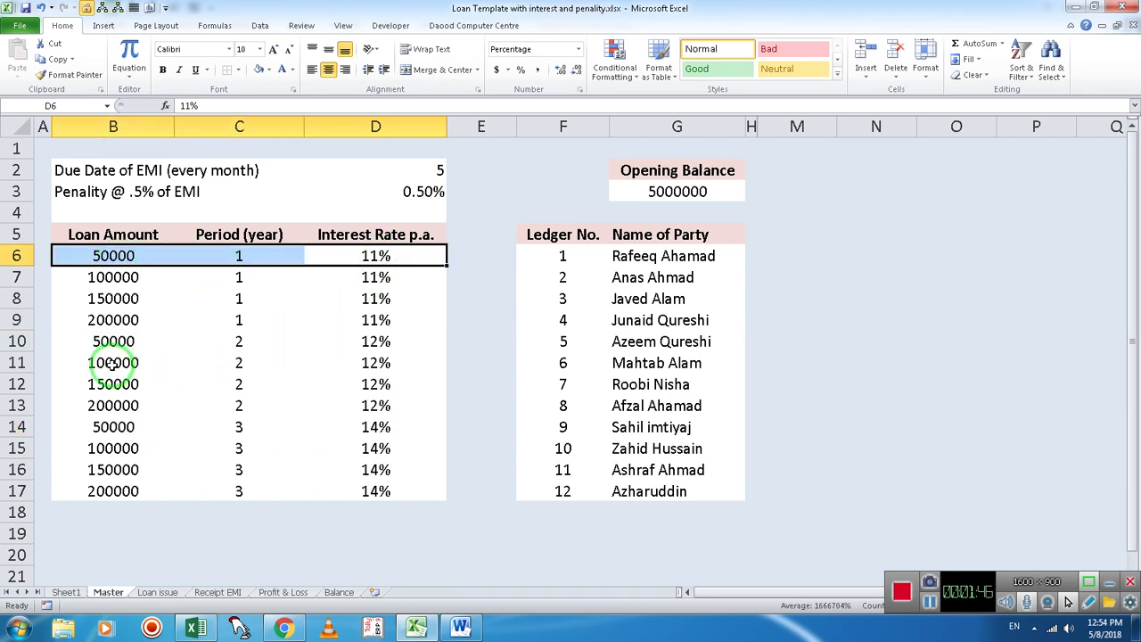
pyautogui.moveTo(116, 363)
pyautogui.mouseDown()
pyautogui.moveTo(385, 354)
pyautogui.moveTo(380, 341)
pyautogui.moveTo(397, 361)
pyautogui.mouseUp()
pyautogui.moveTo(116, 427)
pyautogui.mouseDown()
pyautogui.moveTo(161, 453)
pyautogui.moveTo(344, 491)
pyautogui.mouseUp()
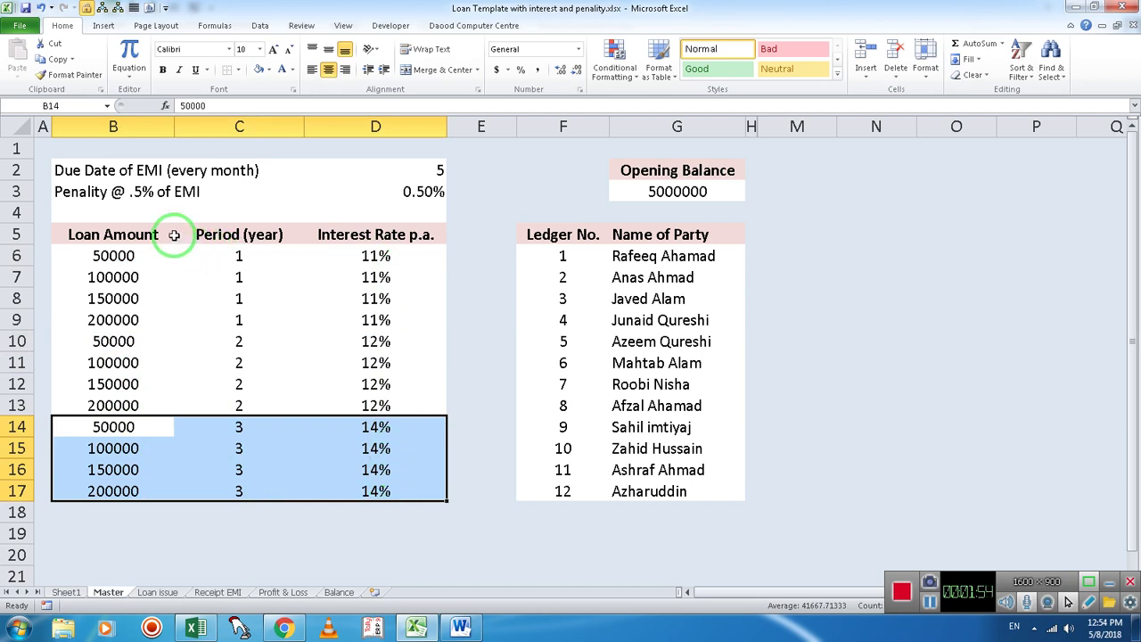
pyautogui.click(68, 172)
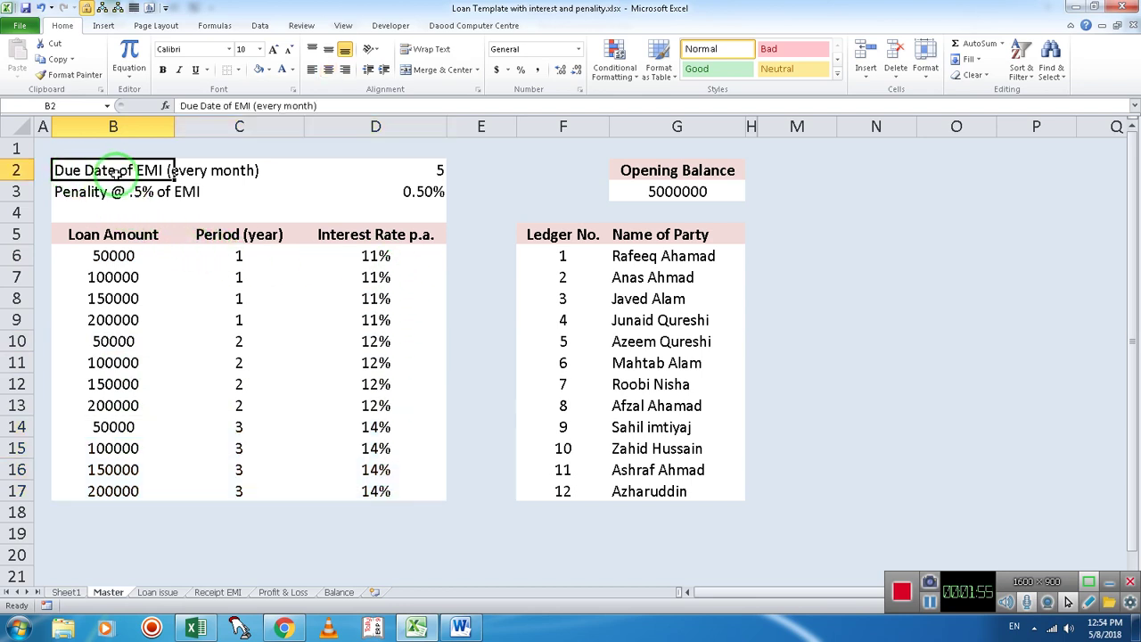
pyautogui.click(178, 187)
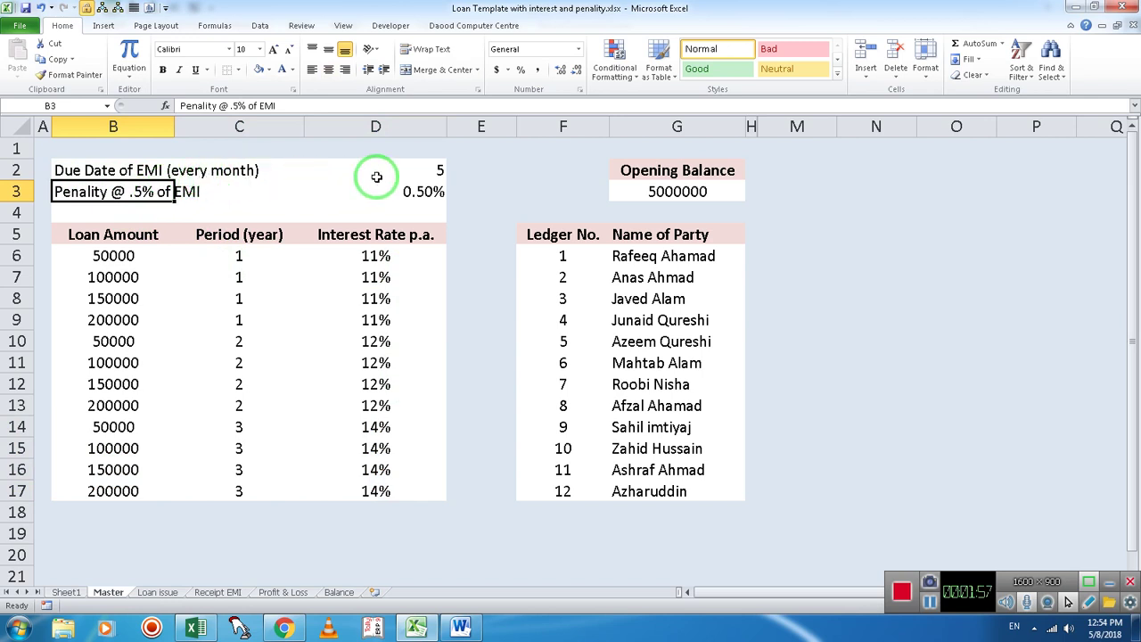
pyautogui.click(412, 170)
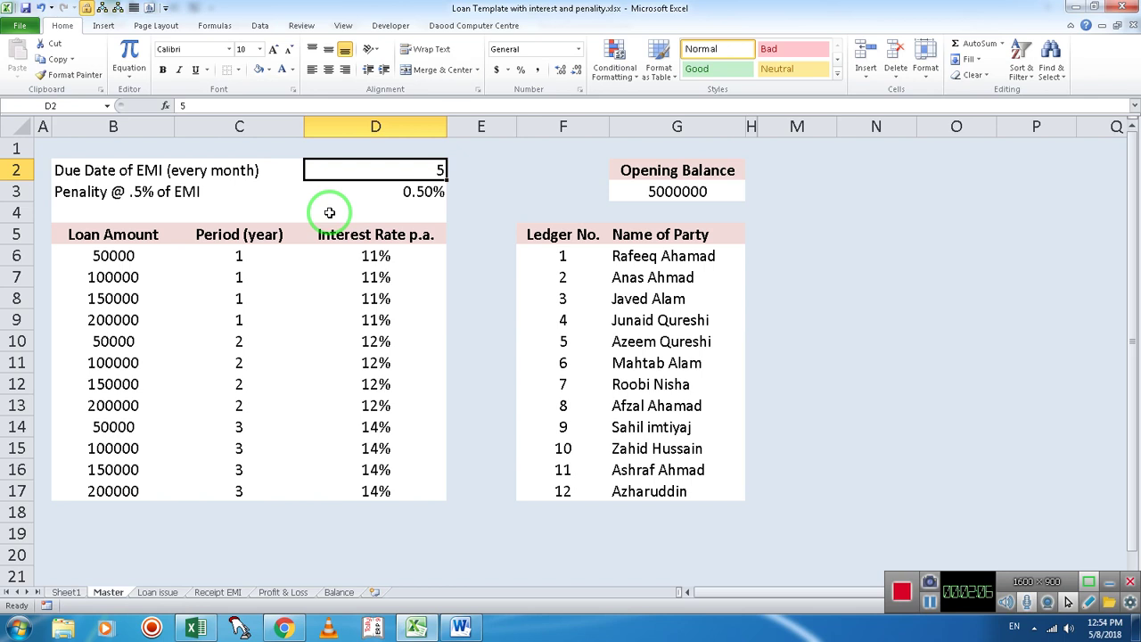
pyautogui.click(71, 214)
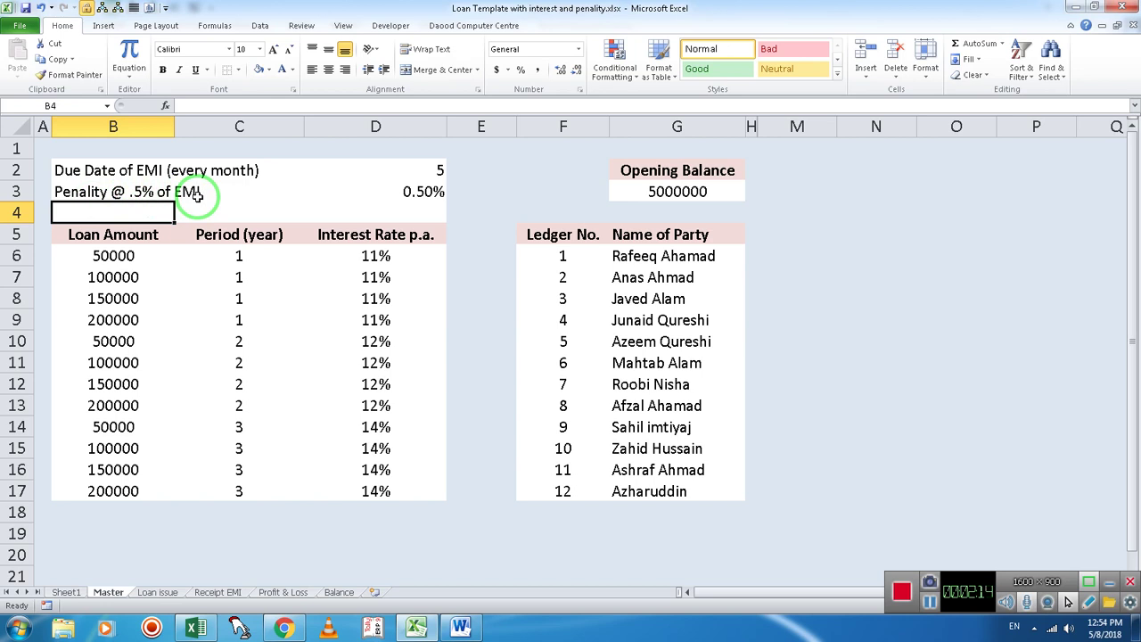
pyautogui.click(426, 195)
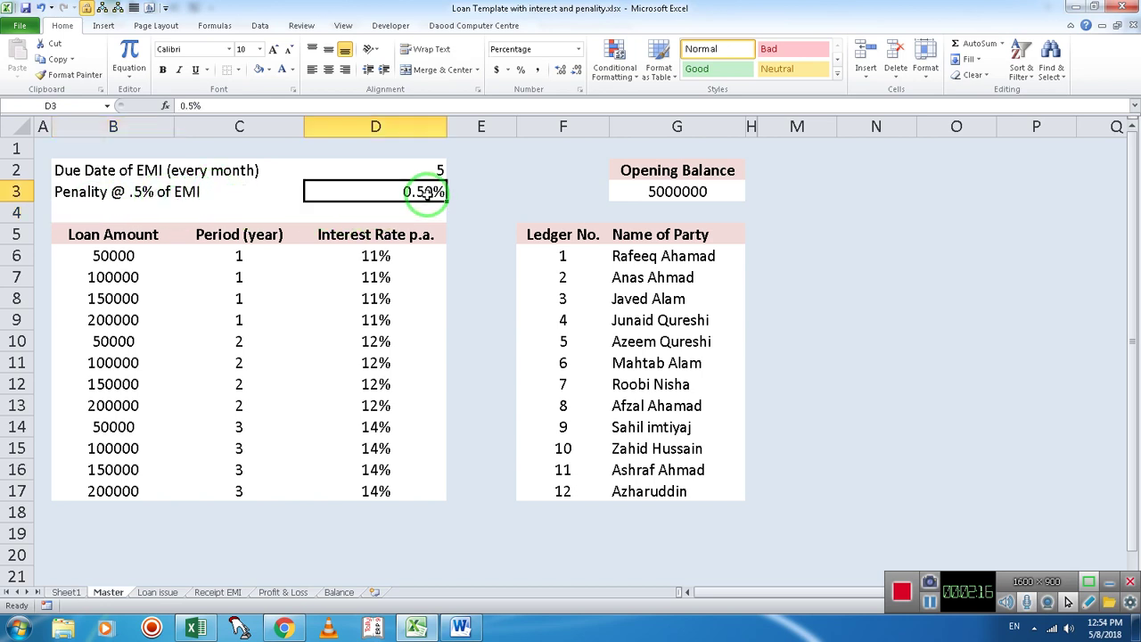
pyautogui.moveTo(678, 170); pyautogui.dragTo(677, 189)
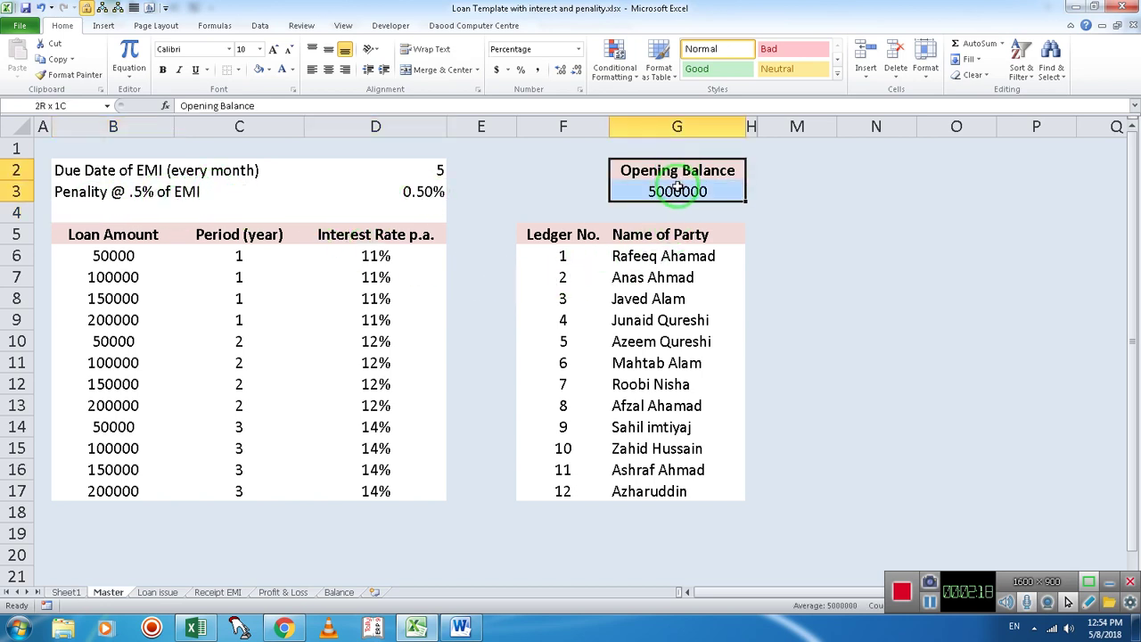
pyautogui.click(646, 192)
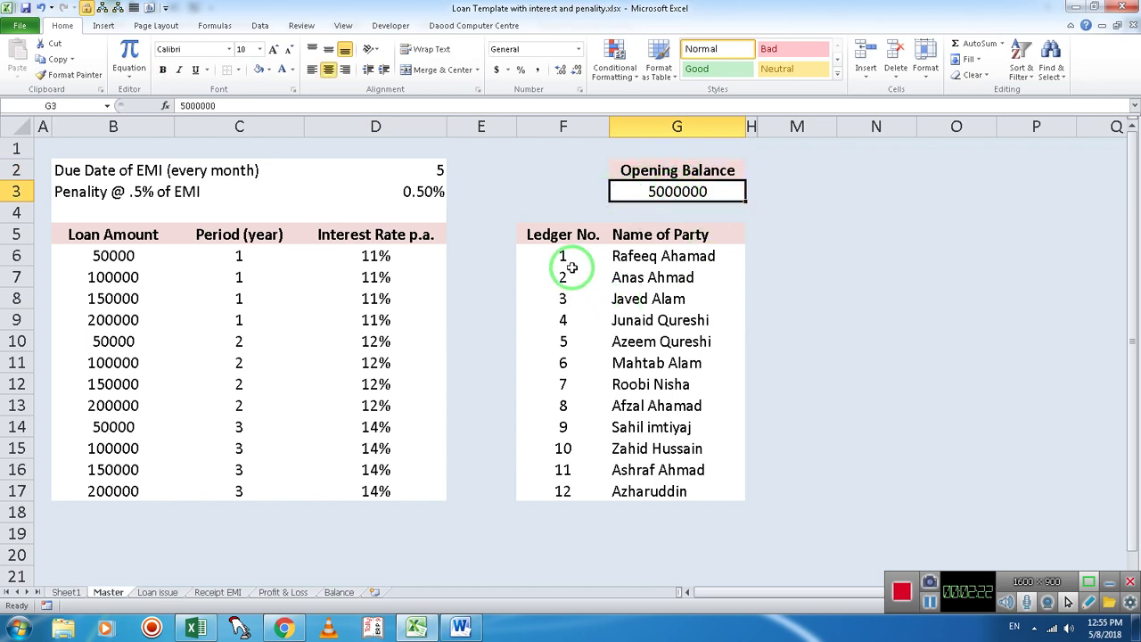
pyautogui.moveTo(566, 261); pyautogui.dragTo(565, 493)
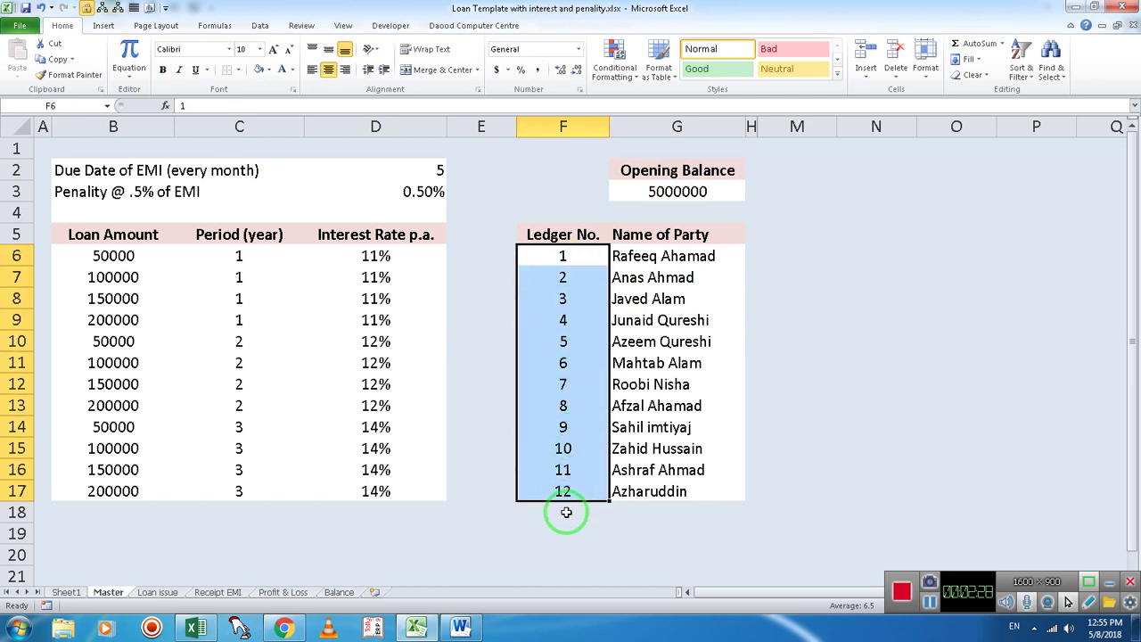
pyautogui.moveTo(652, 260); pyautogui.dragTo(655, 488)
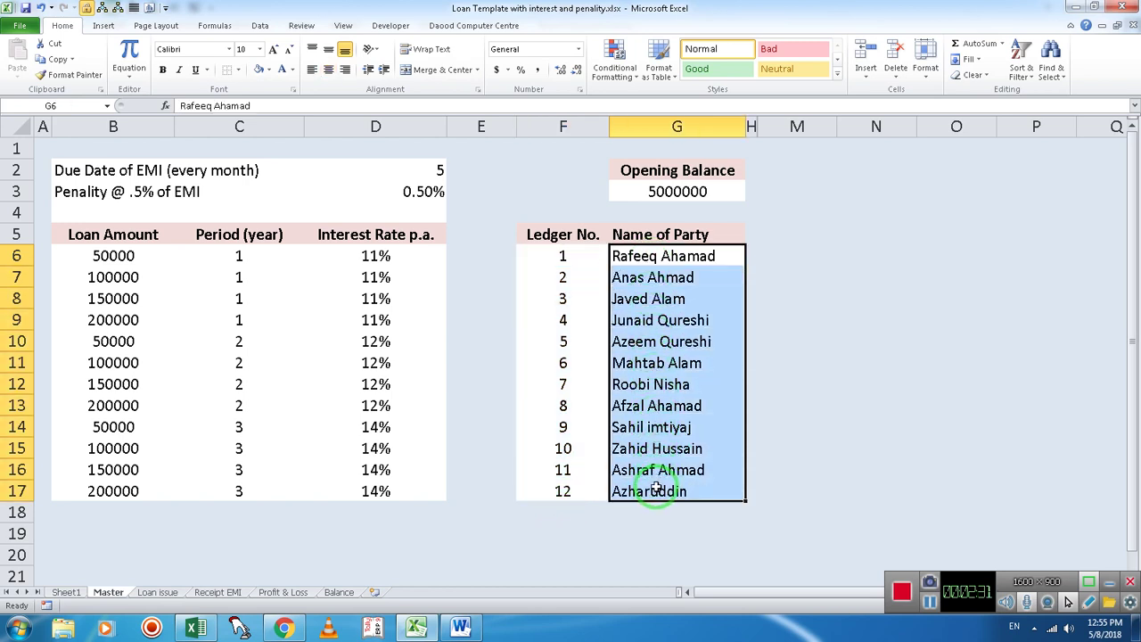
pyautogui.click(660, 341)
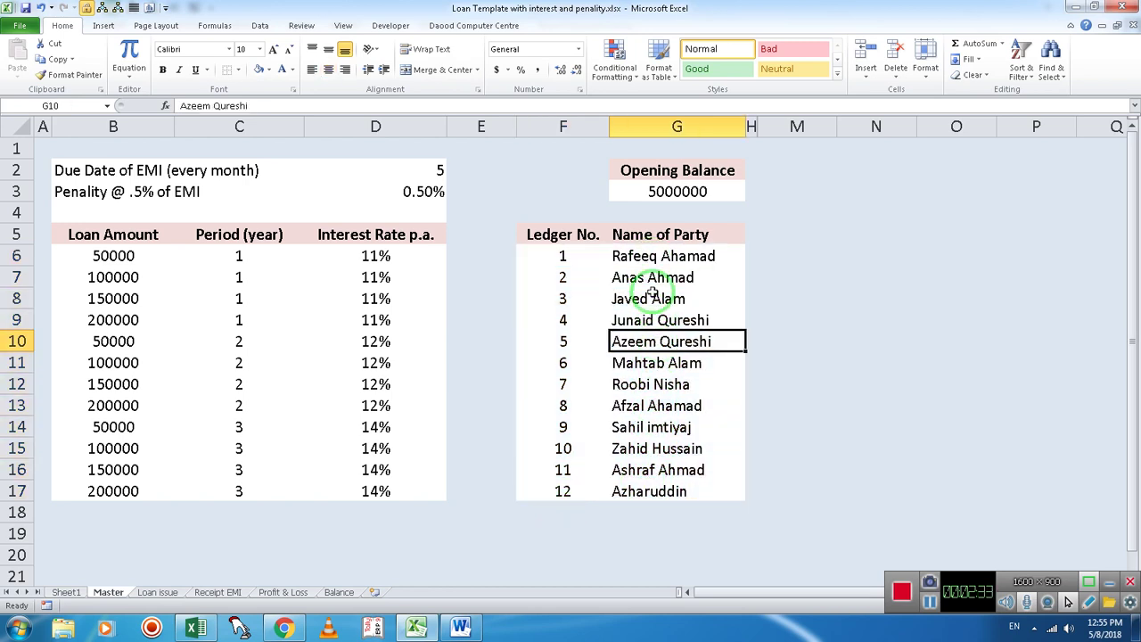
pyautogui.click(659, 257)
pyautogui.click(659, 299)
pyautogui.click(661, 364)
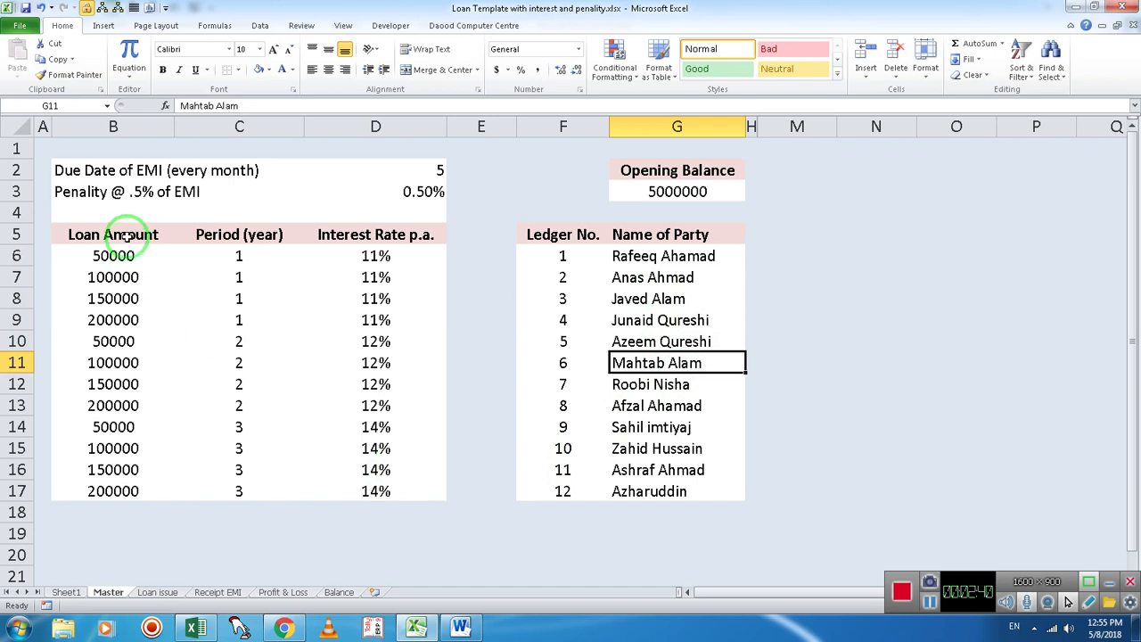
pyautogui.moveTo(124, 234); pyautogui.dragTo(389, 487)
pyautogui.click(434, 169)
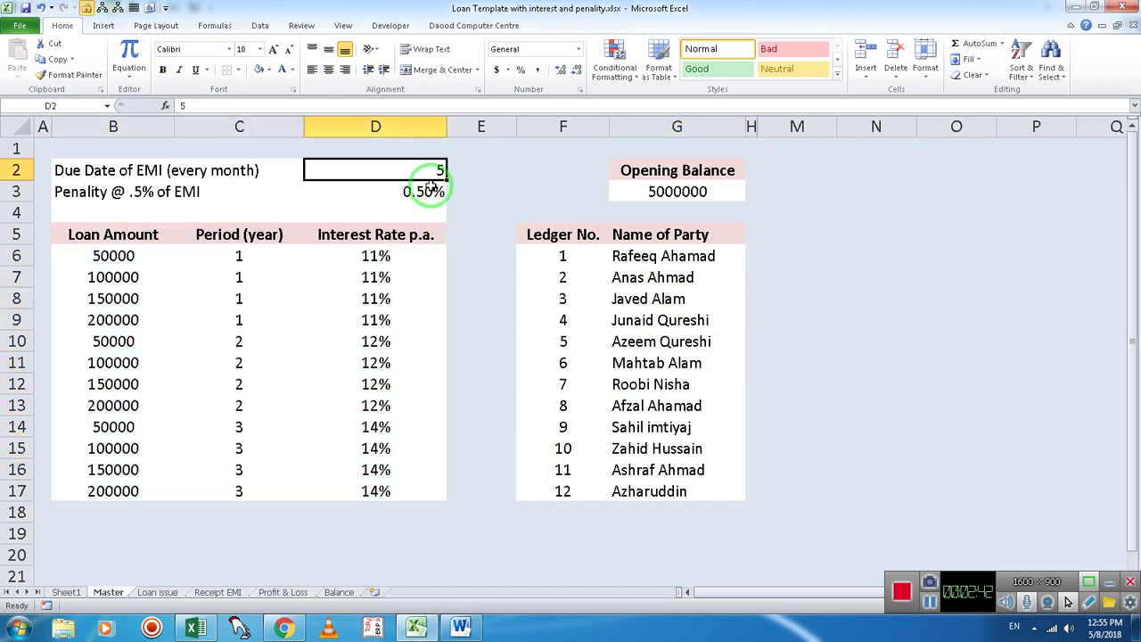
pyautogui.click(432, 189)
pyautogui.moveTo(372, 255); pyautogui.dragTo(375, 490)
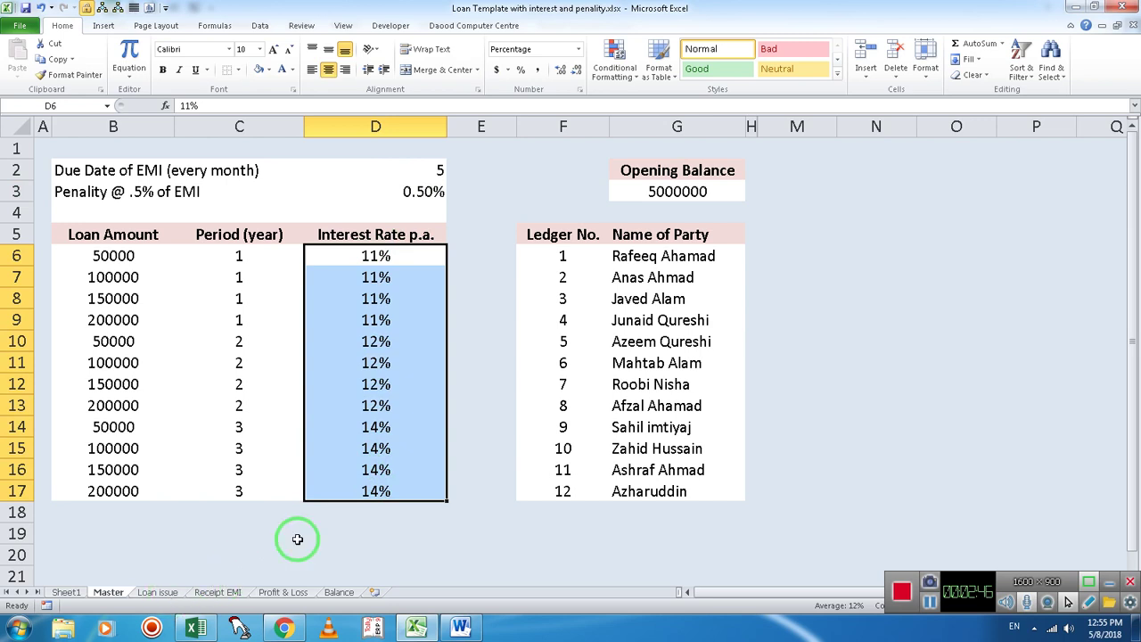
pyautogui.click(680, 193)
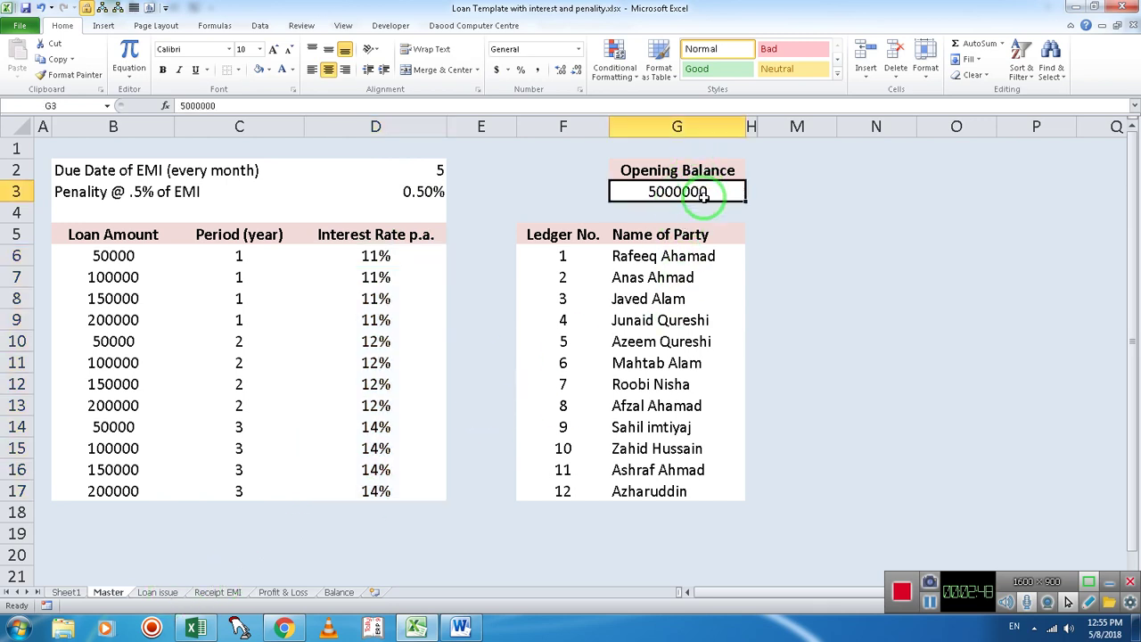
# - On Loan issue, enter loan date 4/1/2018 in C5 and ledger number 1 in D5
pyautogui.click(170, 592)
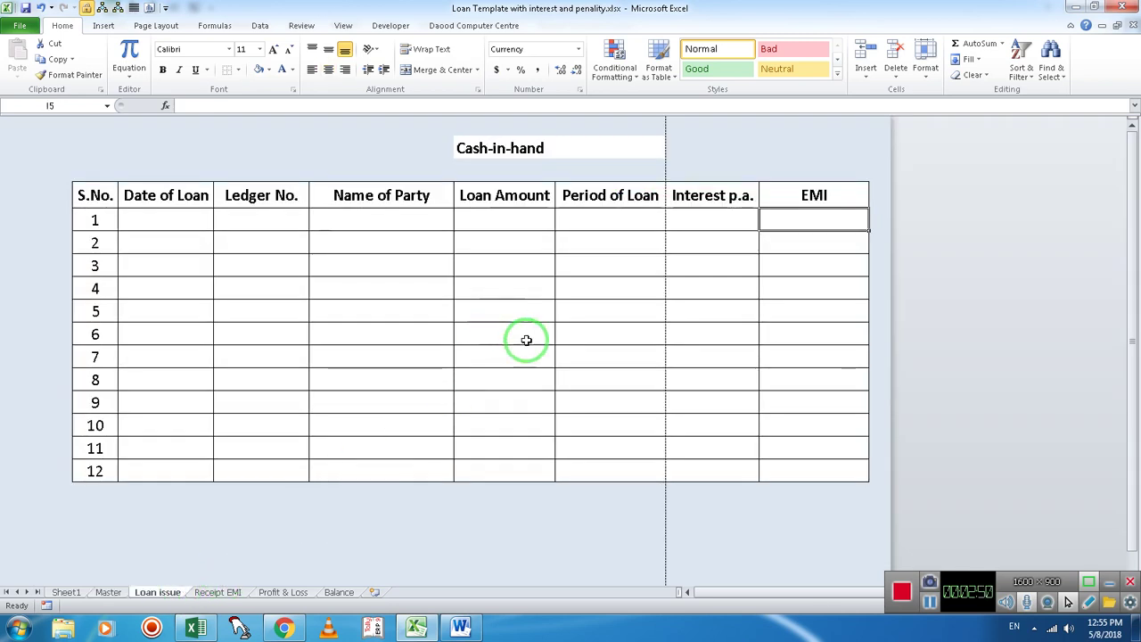
pyautogui.click(177, 219)
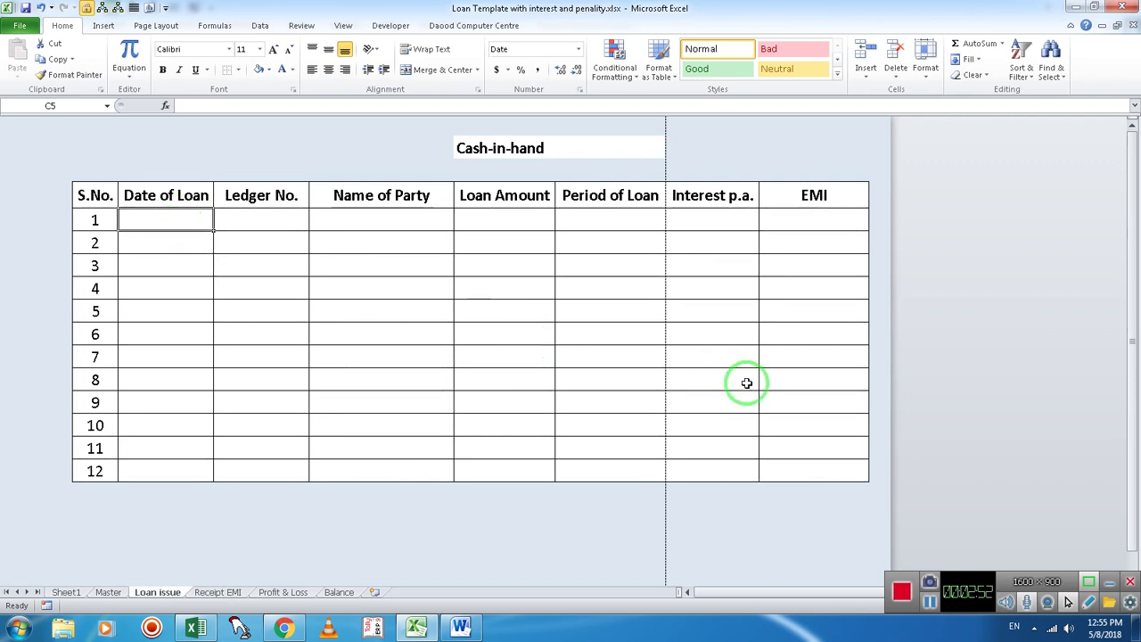
pyautogui.write('4/1')
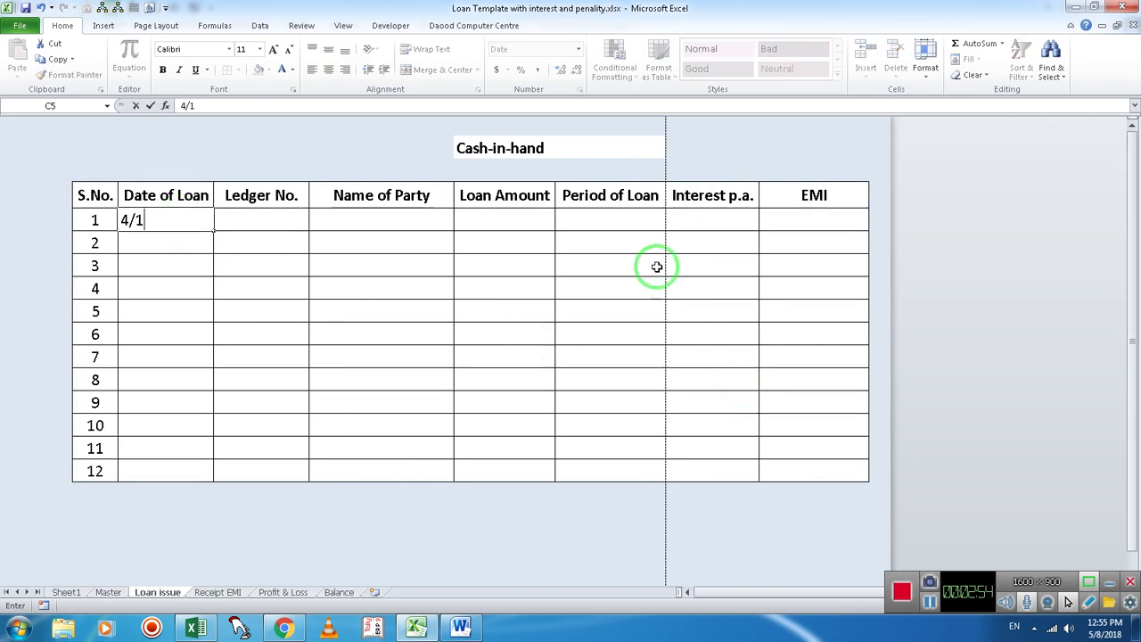
pyautogui.write('/2018')
pyautogui.press('Return')
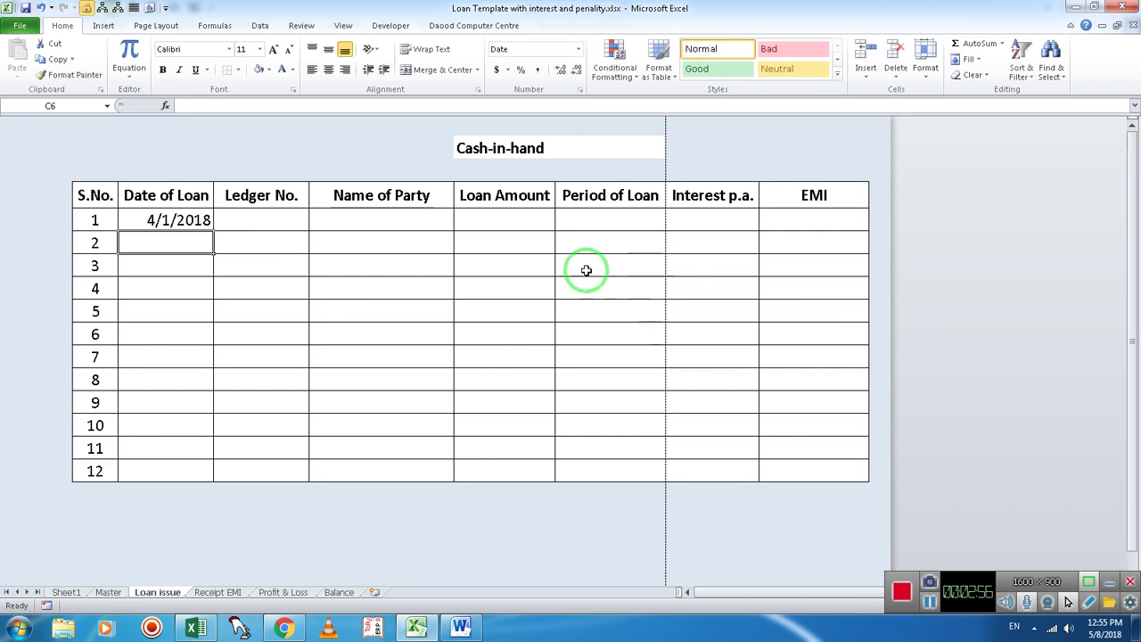
pyautogui.click(236, 222)
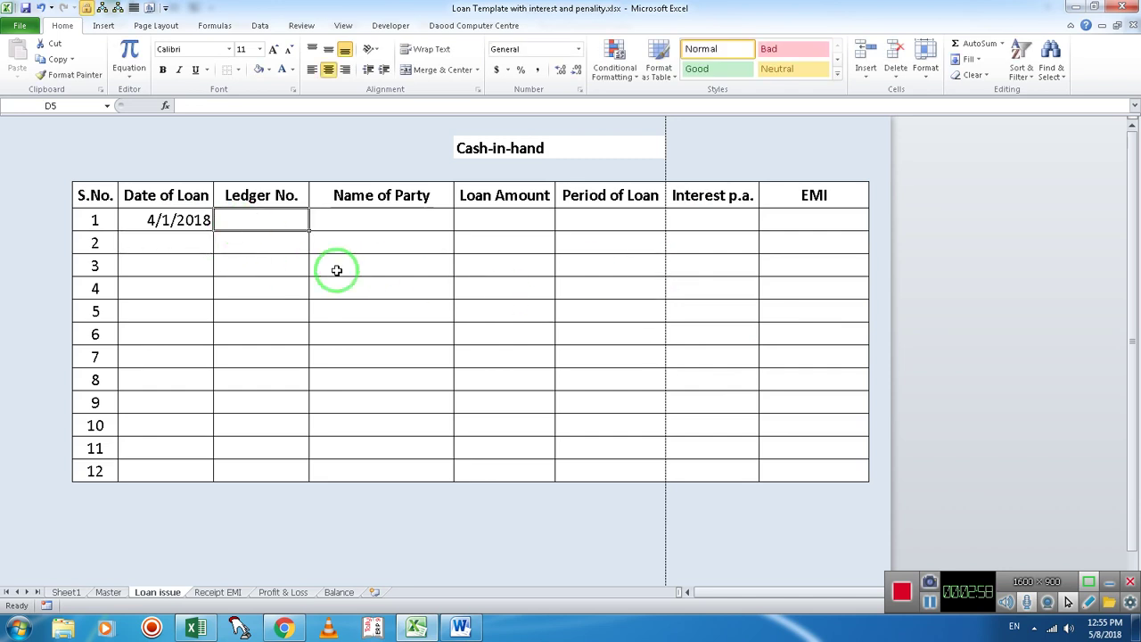
pyautogui.write('1')
pyautogui.press('Return')
pyautogui.click(258, 220)
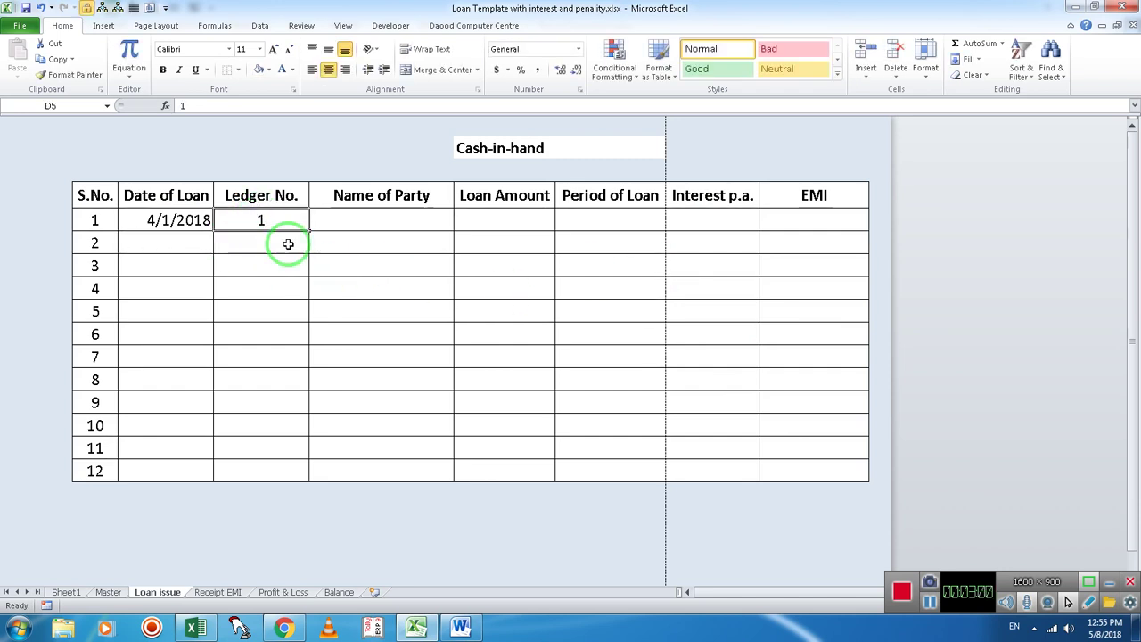
pyautogui.click(110, 592)
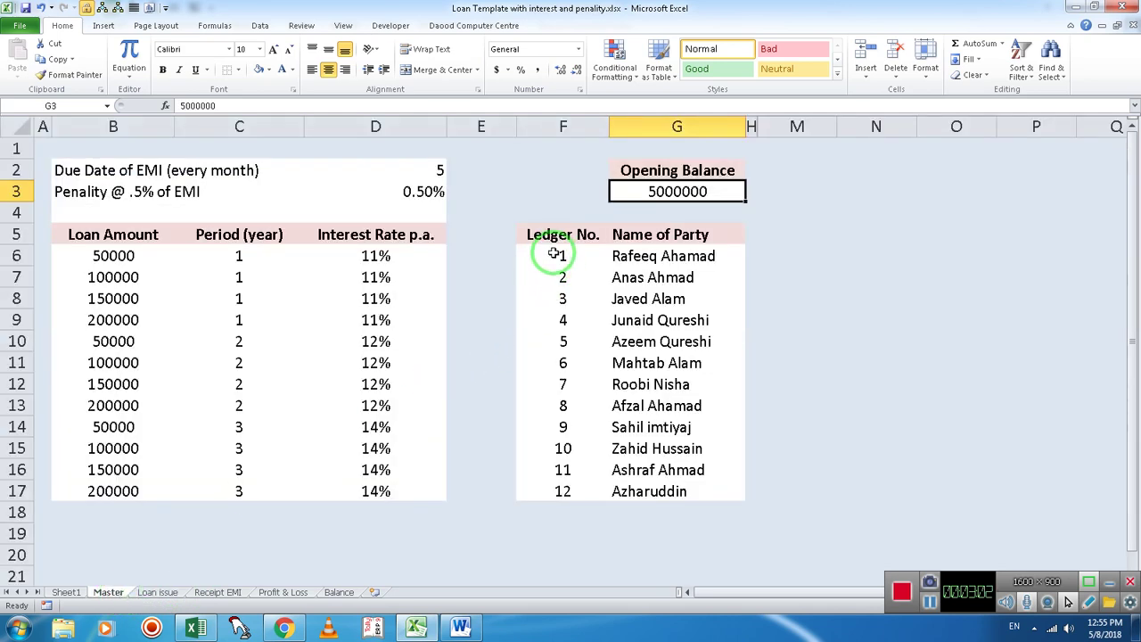
# - Select the F5:G17 ledger and party table on Master, then switch to the Word notes
pyautogui.moveTo(554, 235); pyautogui.dragTo(675, 499)
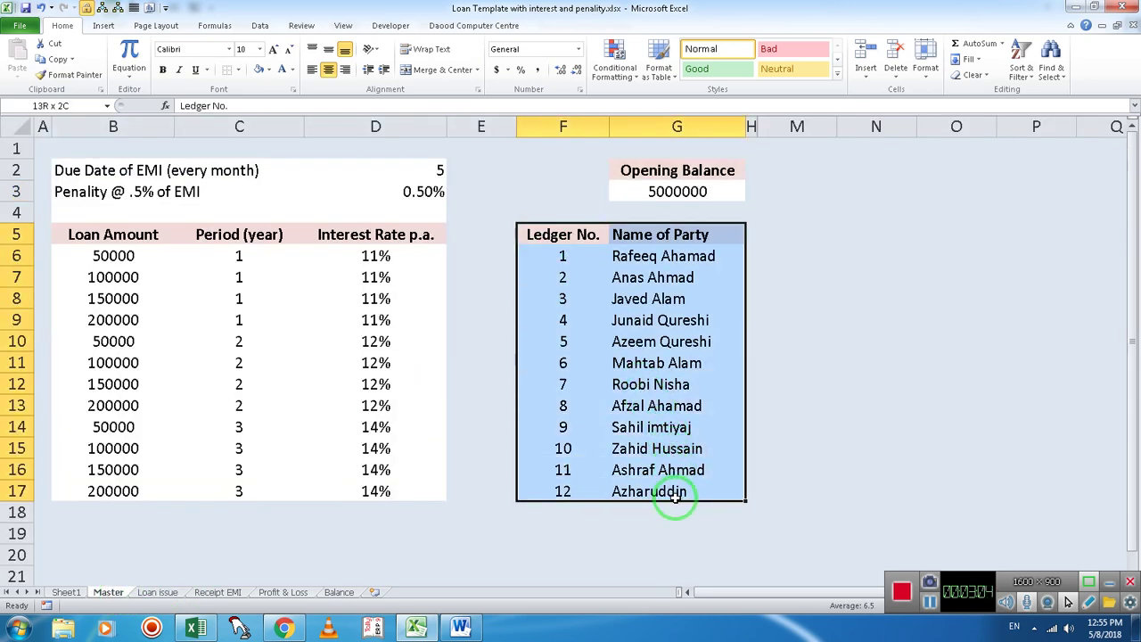
pyautogui.moveTo(557, 234); pyautogui.dragTo(685, 491)
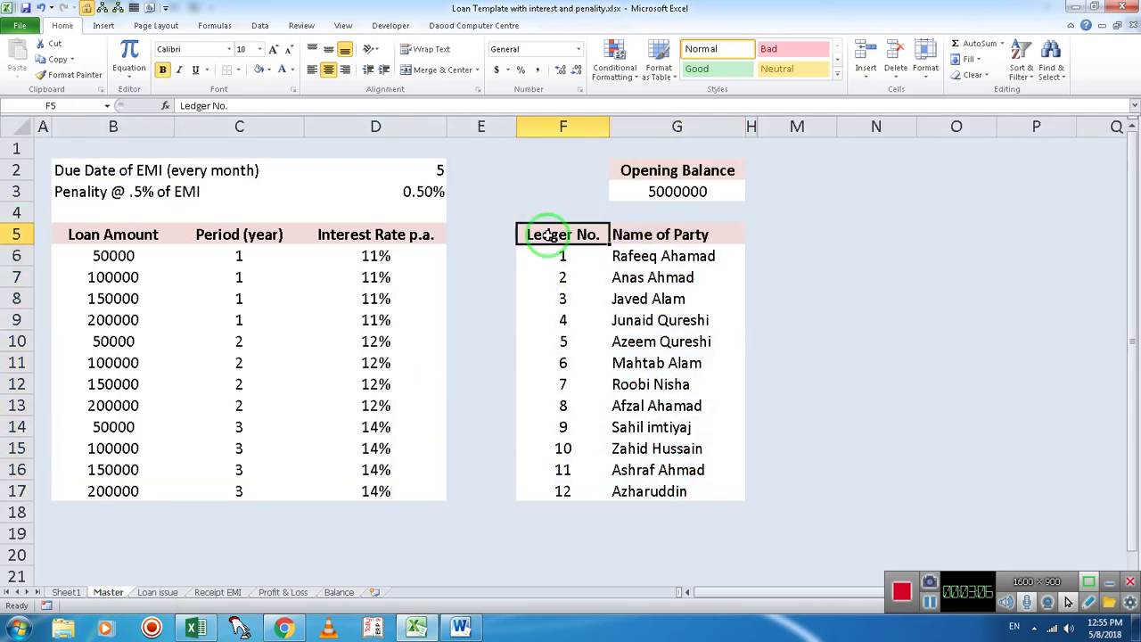
pyautogui.click(685, 491)
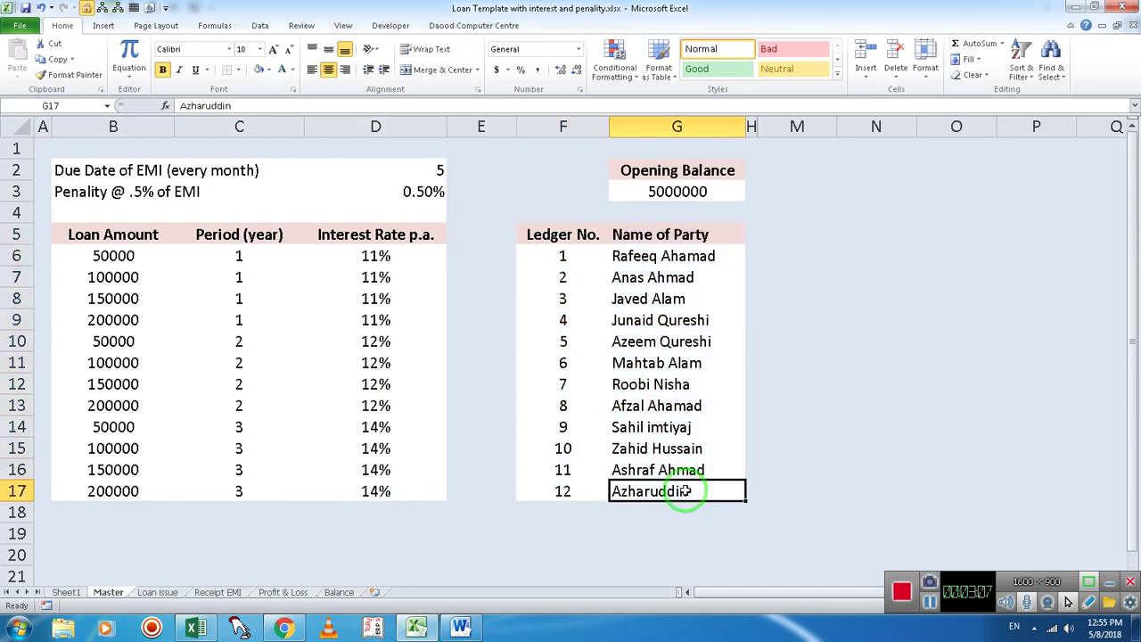
pyautogui.moveTo(562, 234)
pyautogui.mouseDown()
pyautogui.moveTo(670, 448)
pyautogui.moveTo(674, 491)
pyautogui.mouseUp()
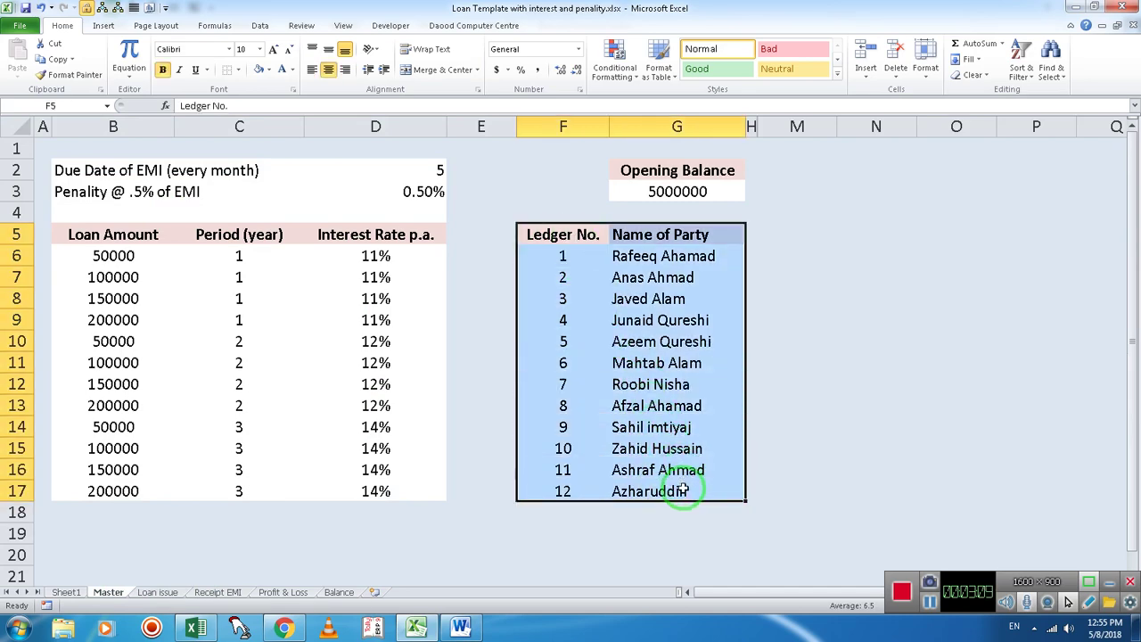
pyautogui.click(460, 627)
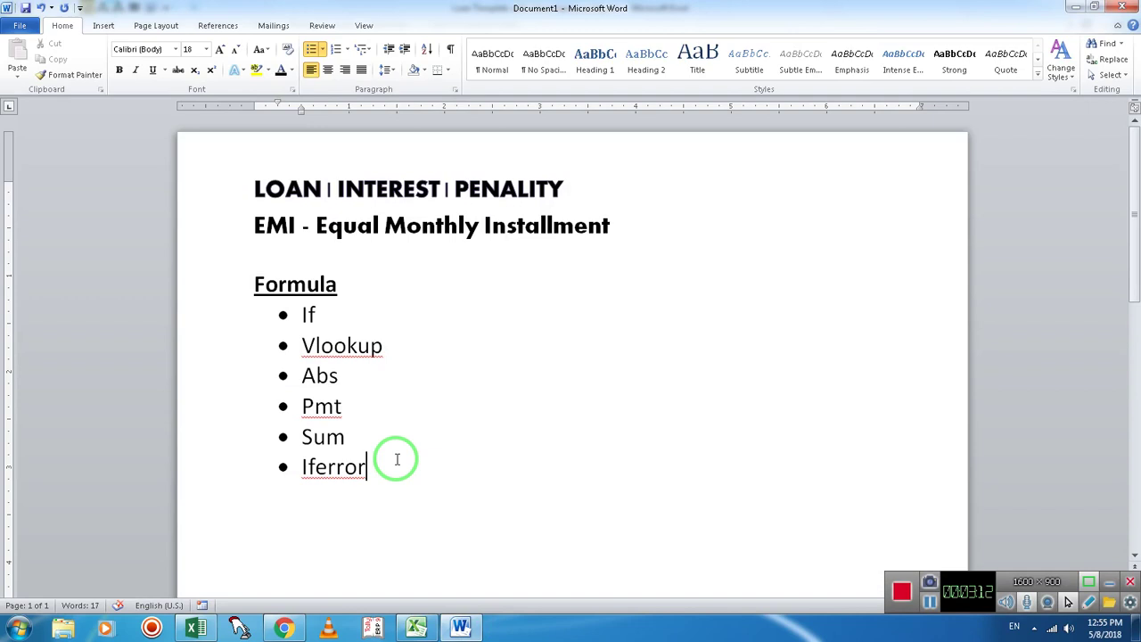
# - Add a 'Name Range' line below the Iferror bullet in the Word notes
pyautogui.click(250, 526)
pyautogui.write('Name Range')
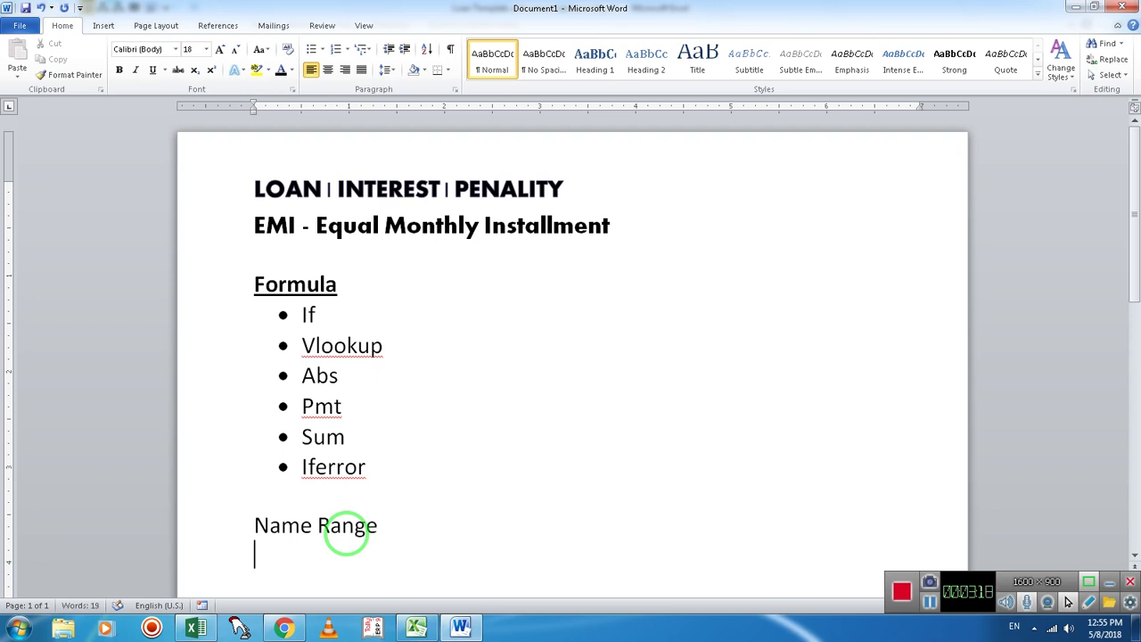
# - Name the F5:G17 ledger and party table 'party' using the Name Box
pyautogui.click(1073, 13)
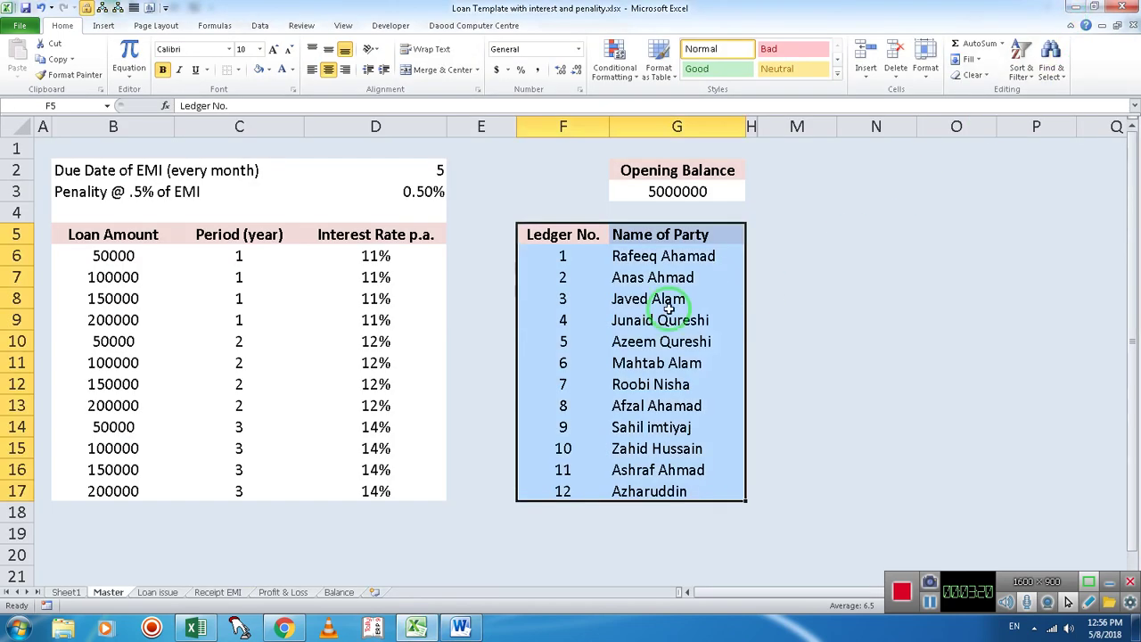
pyautogui.moveTo(563, 234); pyautogui.dragTo(701, 489)
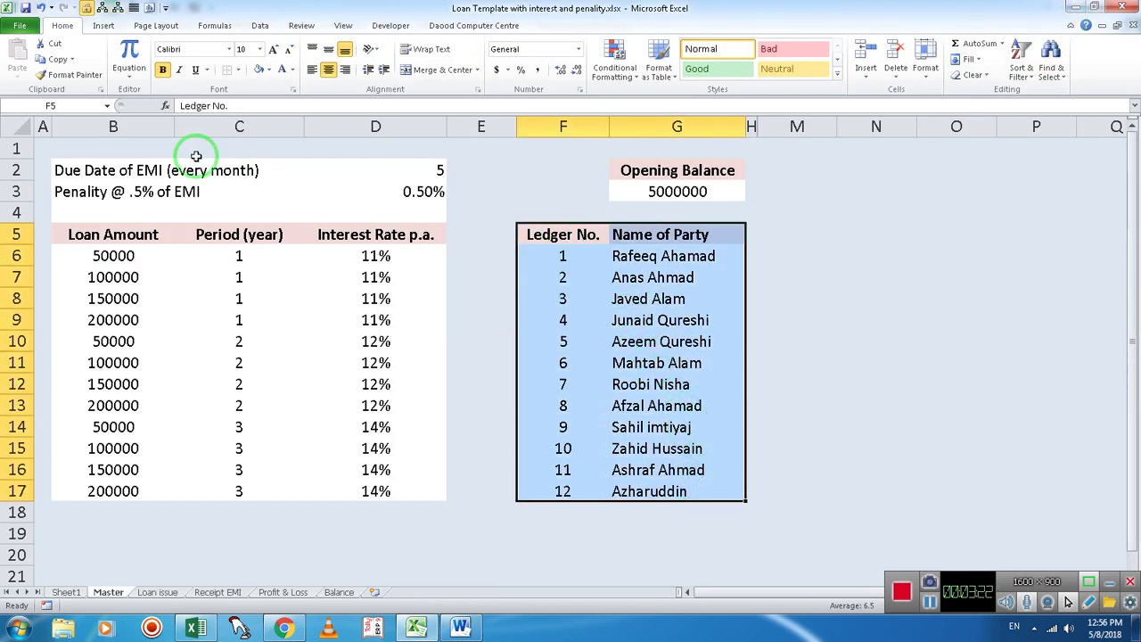
pyautogui.click(72, 105)
pyautogui.write('party')
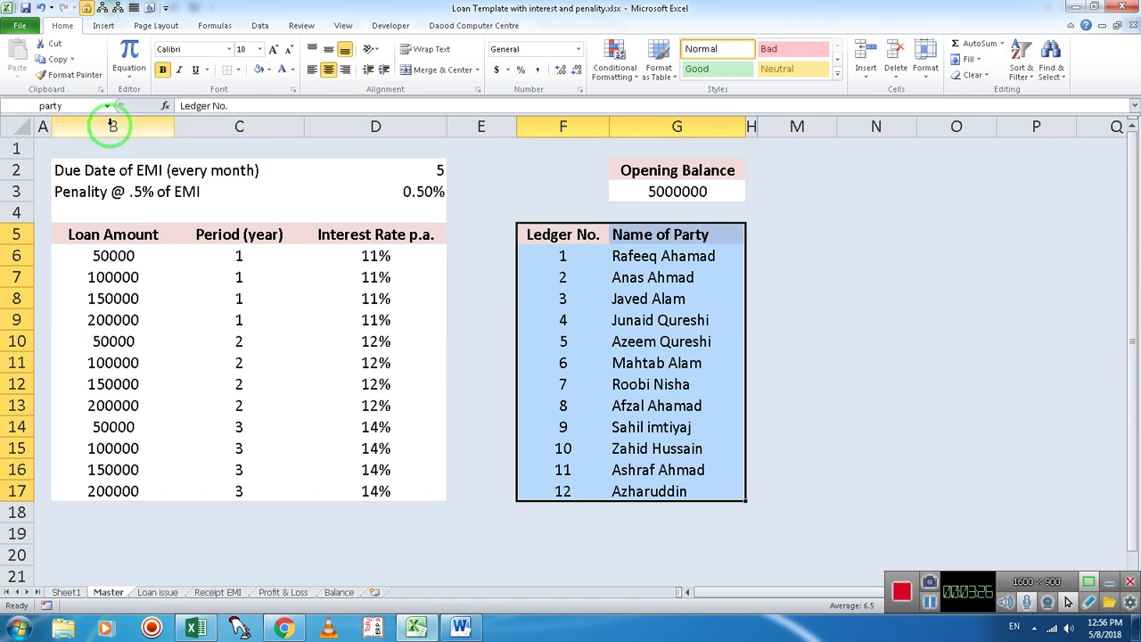
pyautogui.click(575, 297)
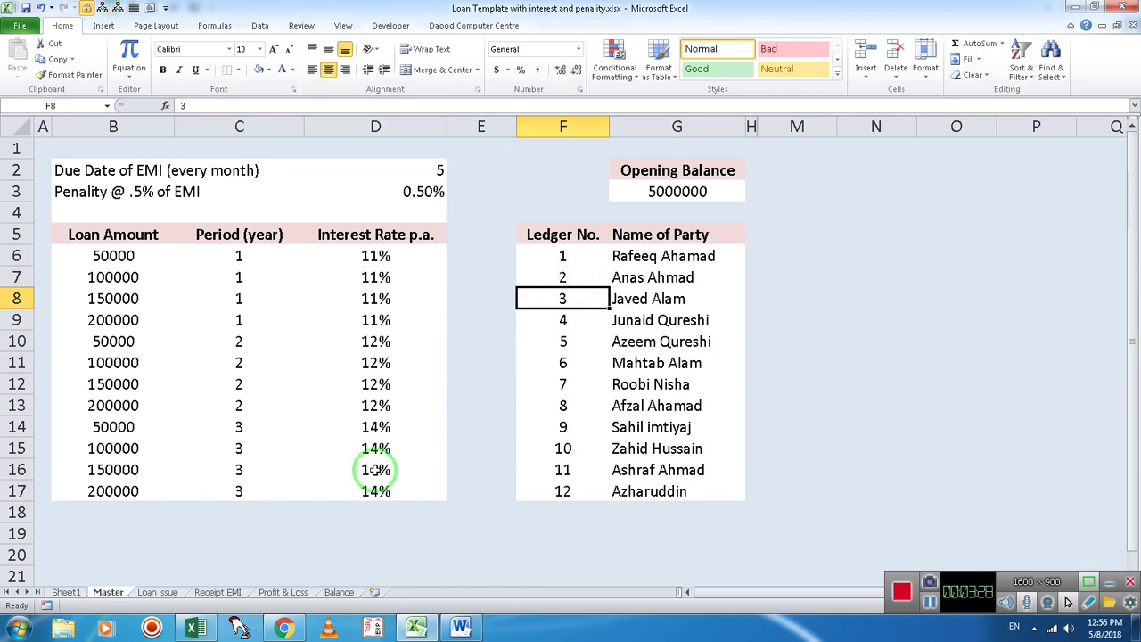
pyautogui.click(160, 592)
# - Start a VLOOKUP in the first Name of Party cell E5, then cancel it
pyautogui.click(325, 223)
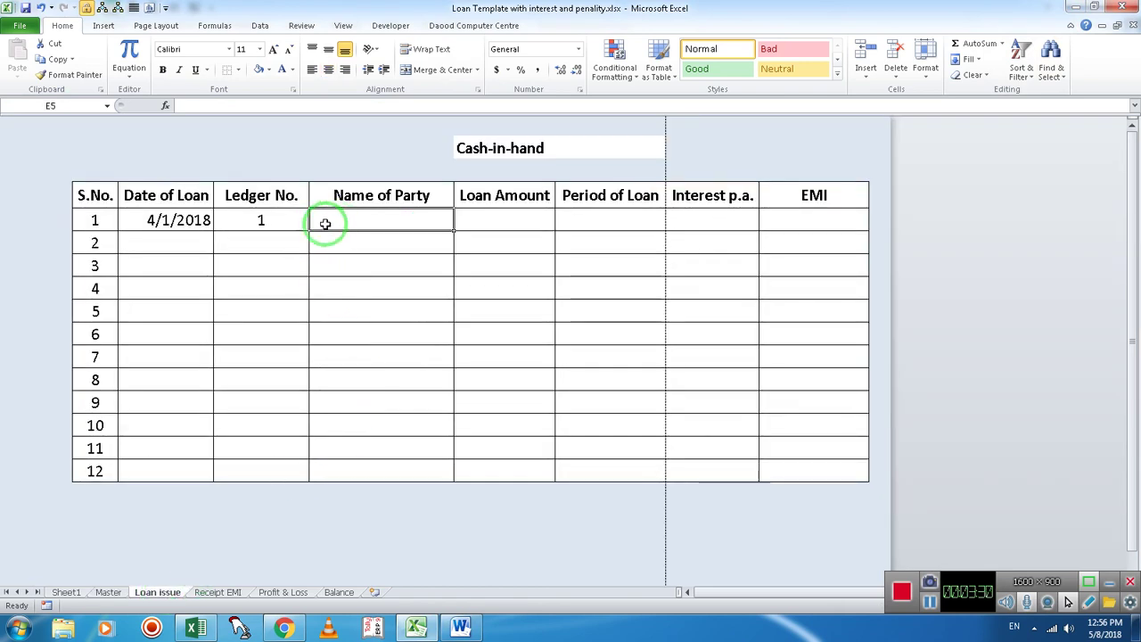
pyautogui.click(267, 223)
pyautogui.click(343, 224)
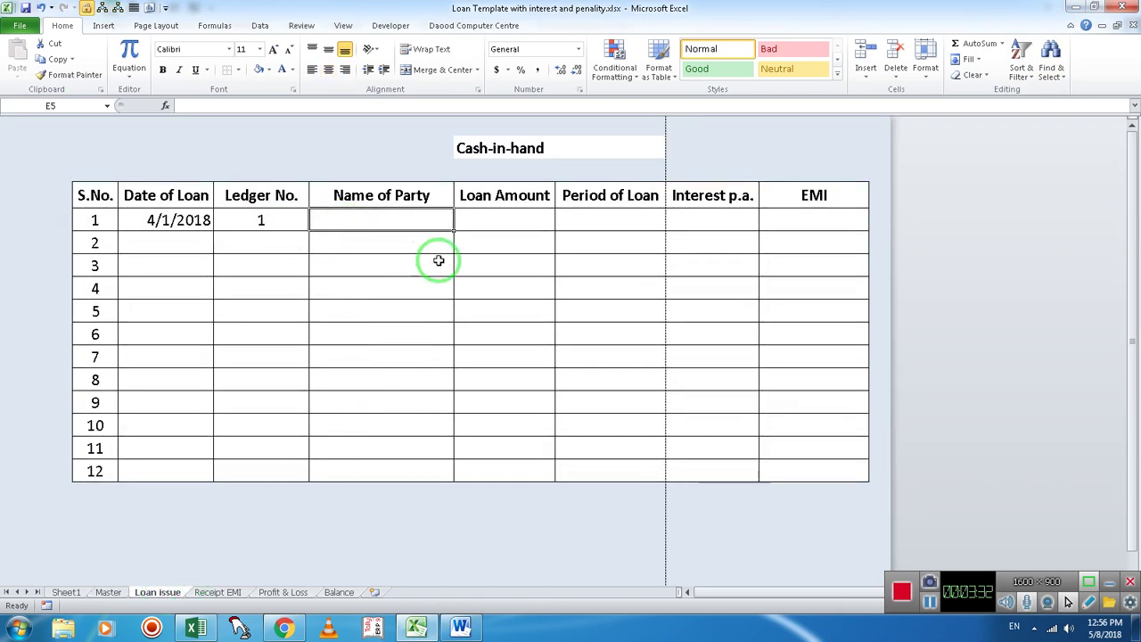
pyautogui.write('=')
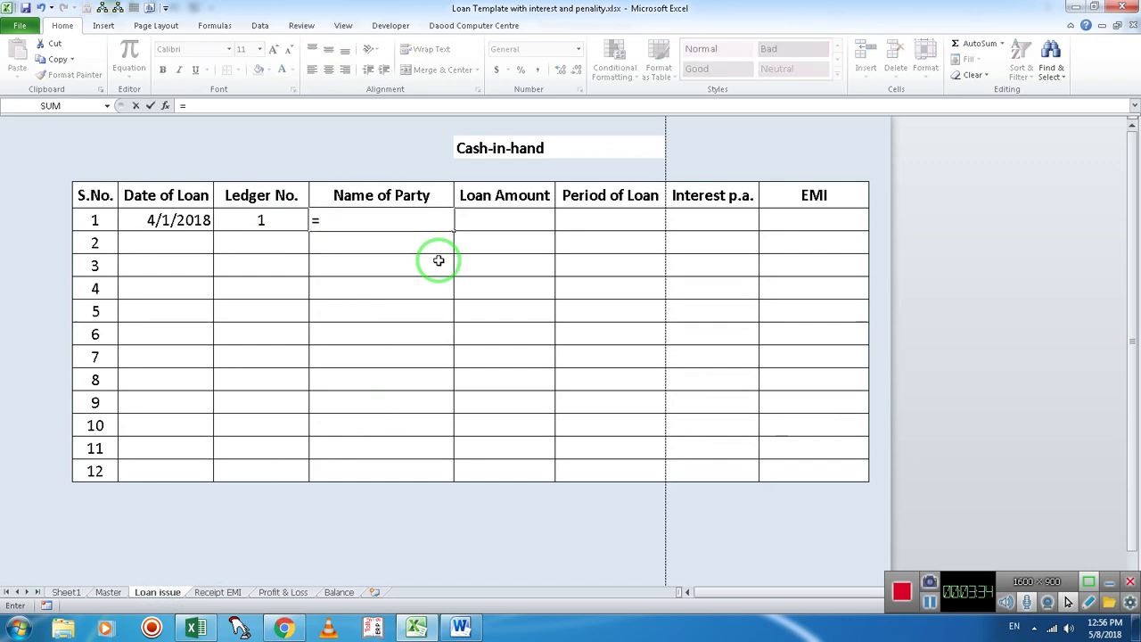
pyautogui.write('vl')
pyautogui.press('BackSpace')
pyautogui.press('BackSpace')
pyautogui.press('BackSpace')
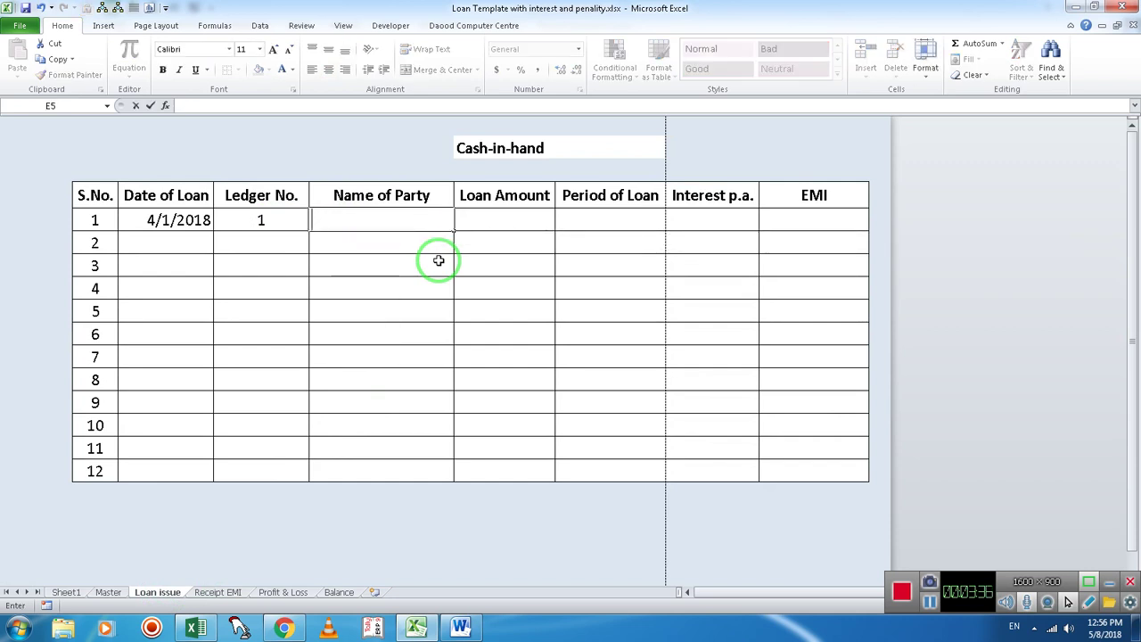
pyautogui.press('Escape')
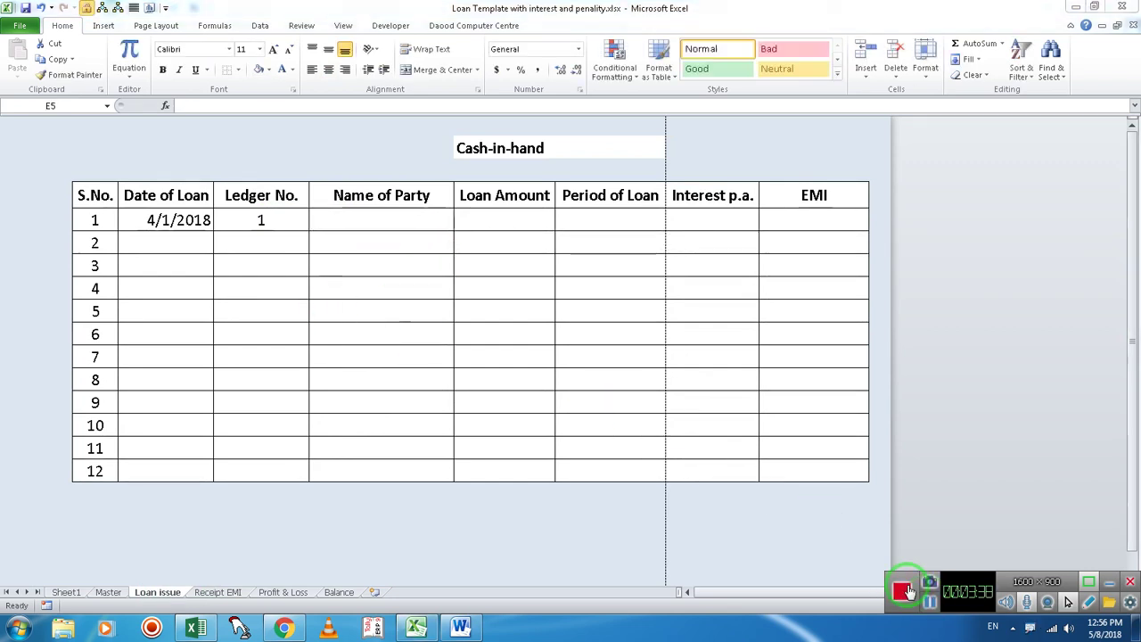
# - Enter =vlookup(D5,party,2,0) in E5 to fetch the party name for the ledger number
pyautogui.click(365, 221)
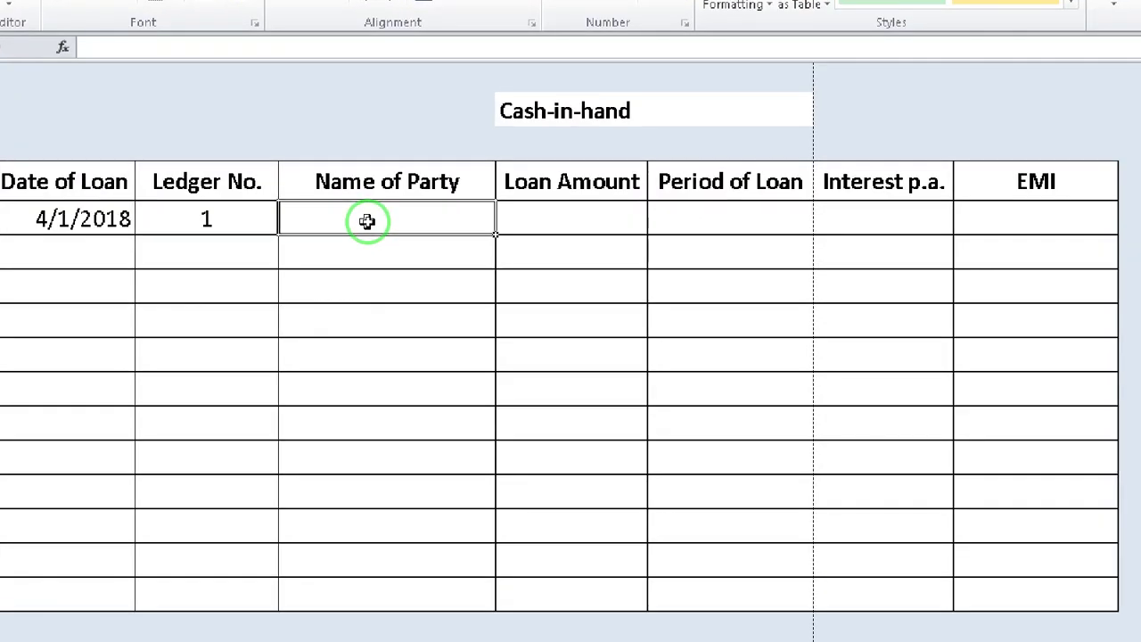
pyautogui.write('=vl')
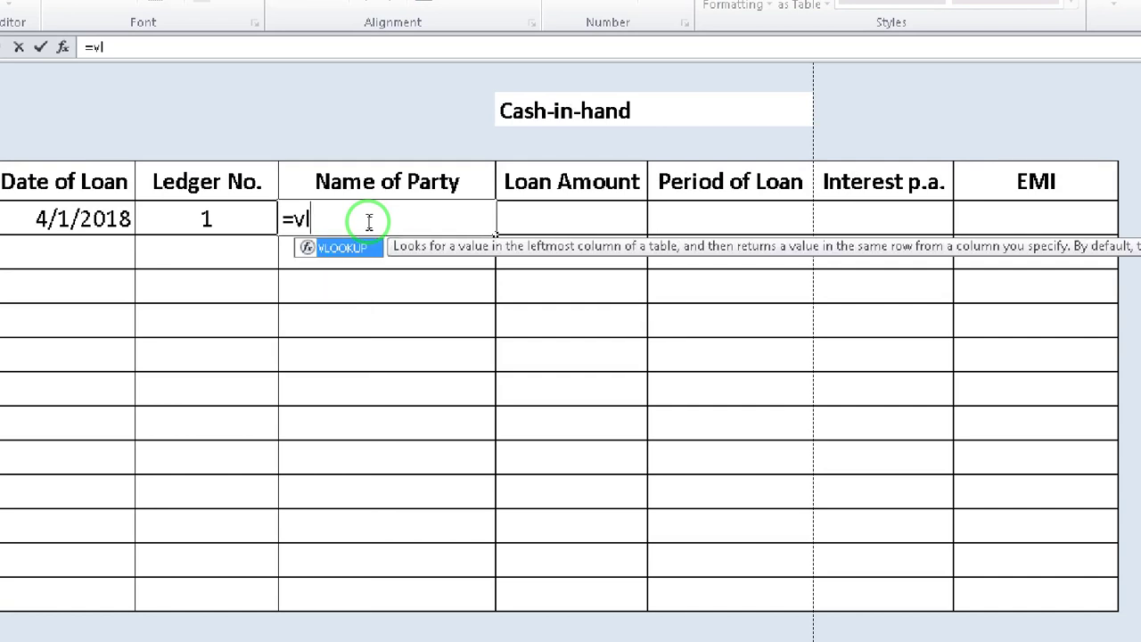
pyautogui.write('(')
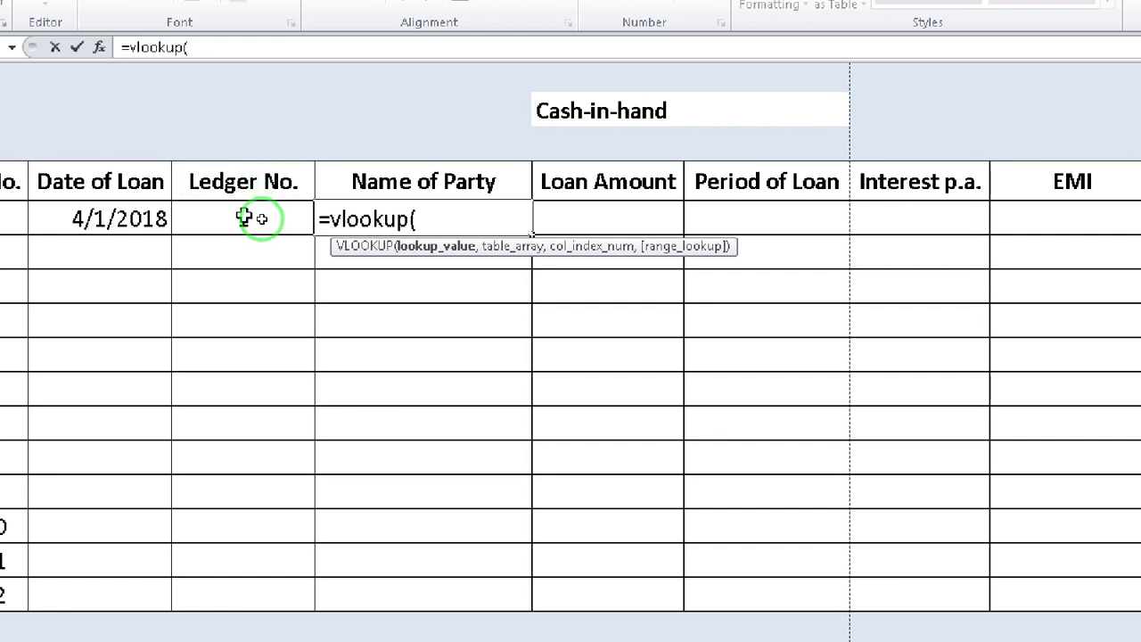
pyautogui.click(243, 218)
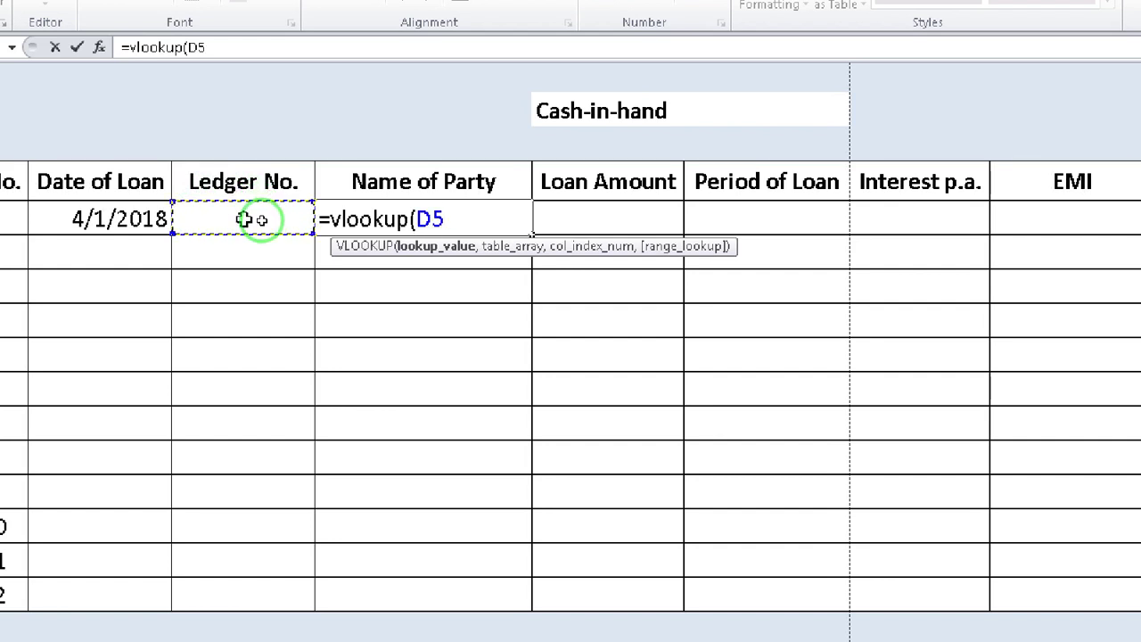
pyautogui.write(',')
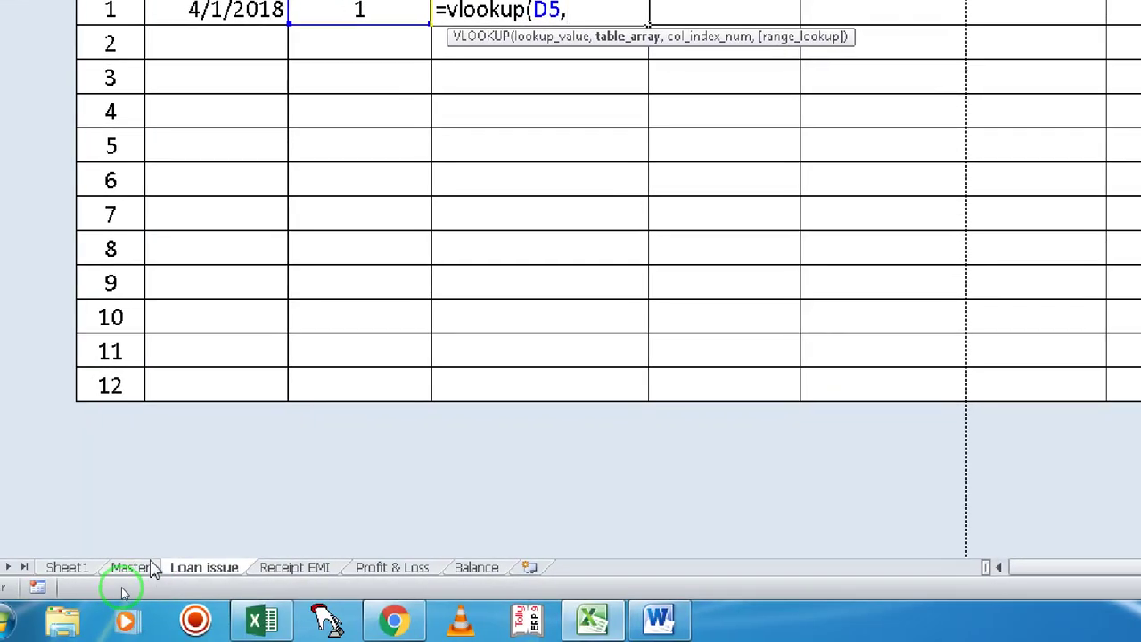
pyautogui.click(132, 567)
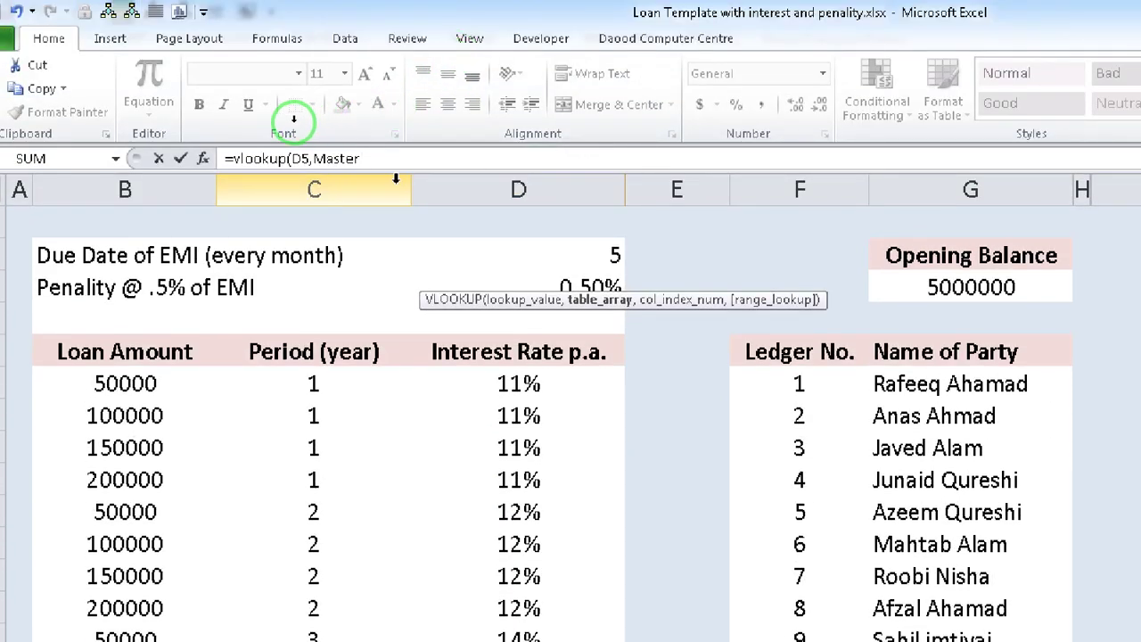
pyautogui.press('BackSpace')
pyautogui.press('BackSpace')
pyautogui.press('BackSpace')
pyautogui.press('BackSpace')
pyautogui.press('BackSpace')
pyautogui.write('party,')
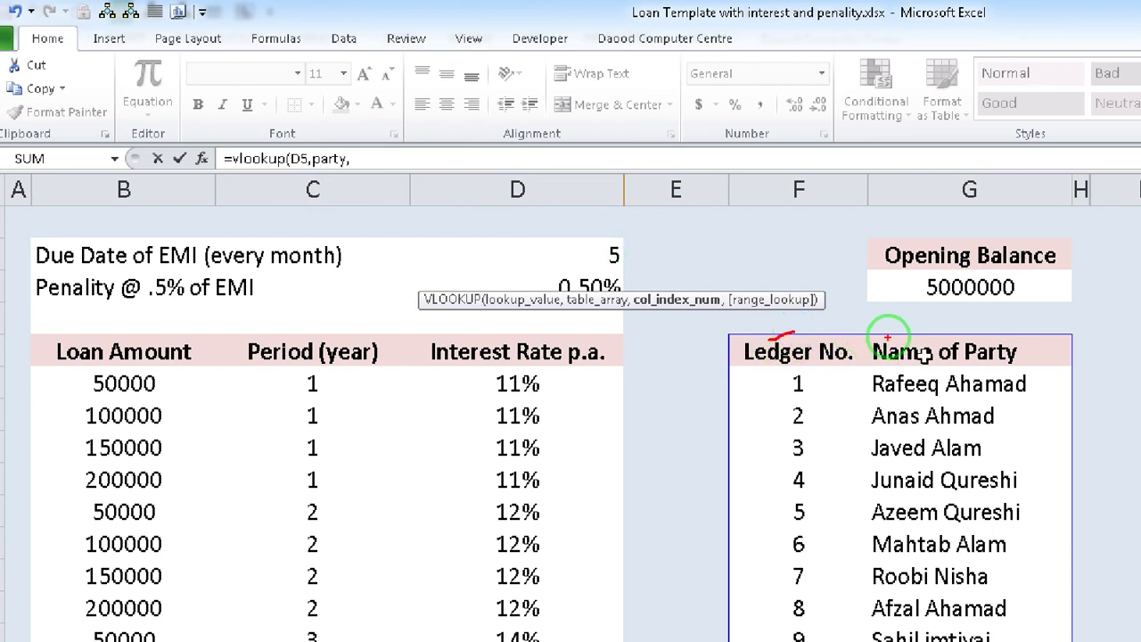
pyautogui.moveTo(909, 339); pyautogui.dragTo(947, 327)
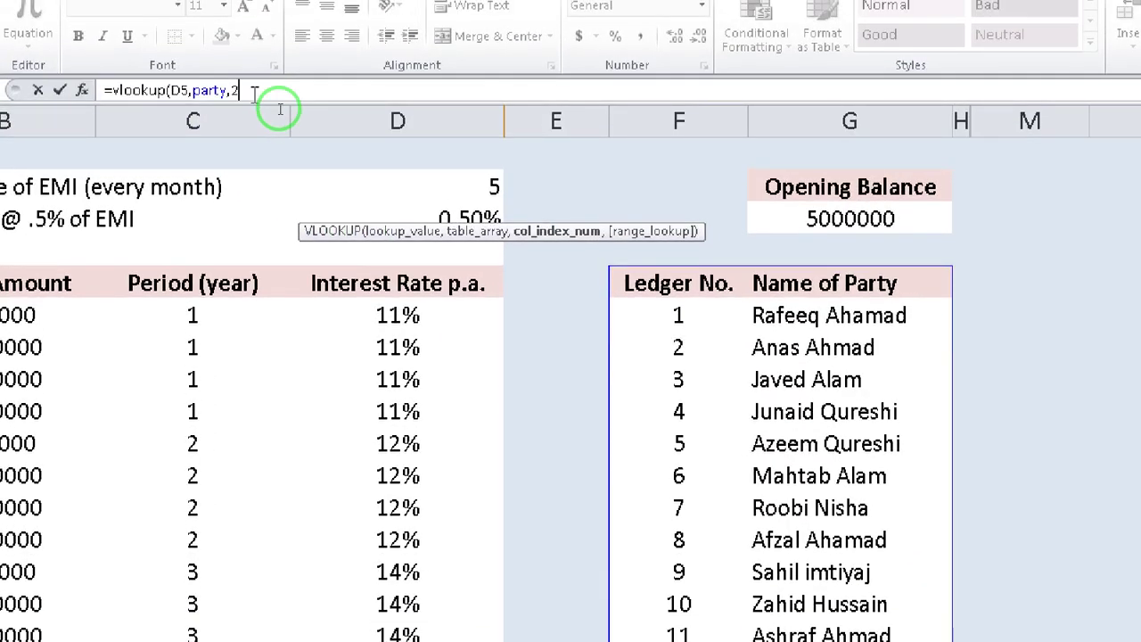
pyautogui.write(',')
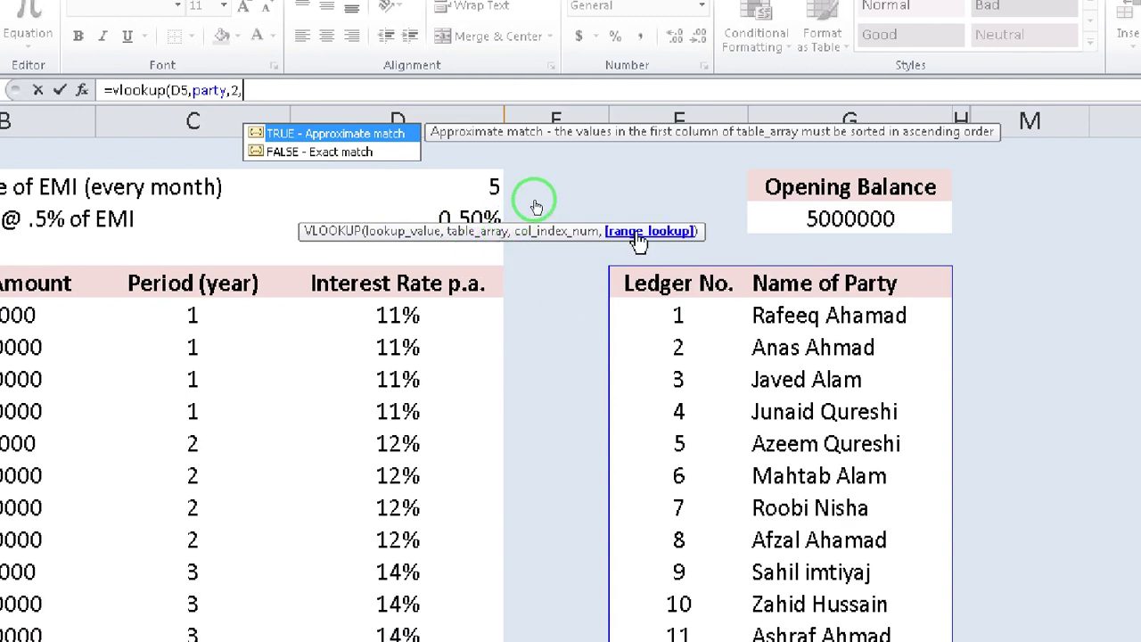
pyautogui.write('0)')
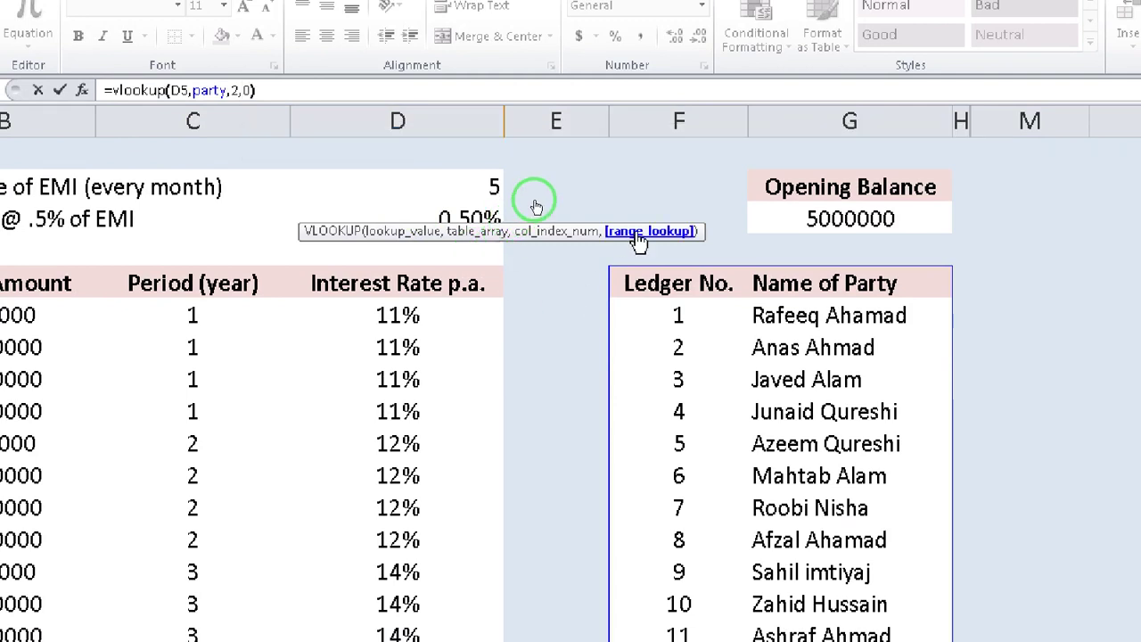
pyautogui.press('Return')
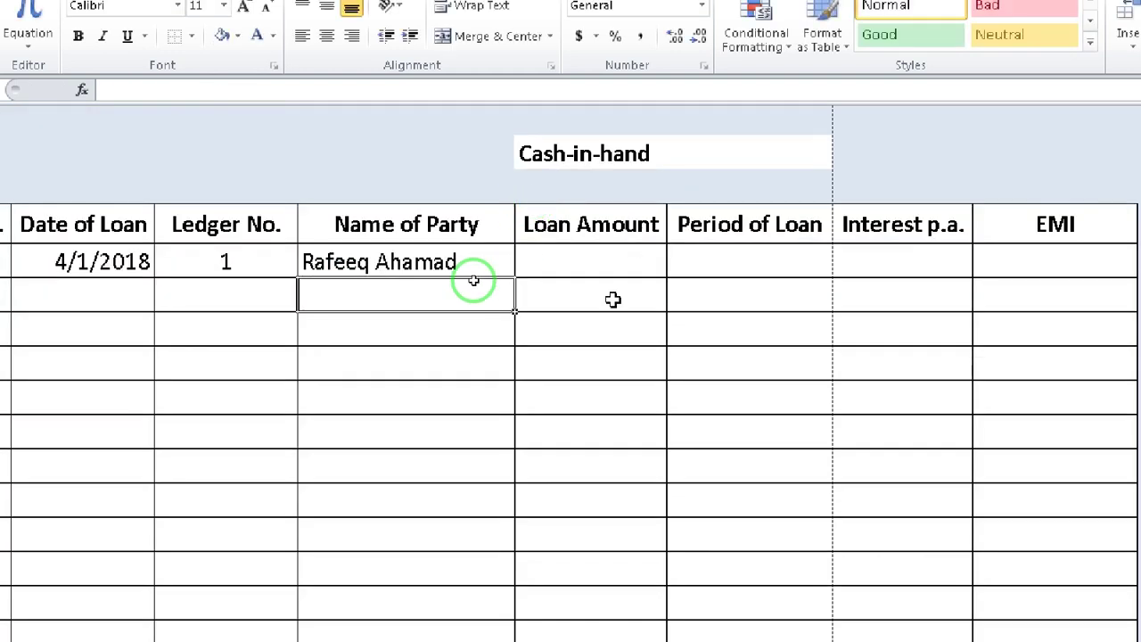
# - Fill E5's lookup down to row 12 and check the row 2 and row 3 formulas
pyautogui.click(255, 265)
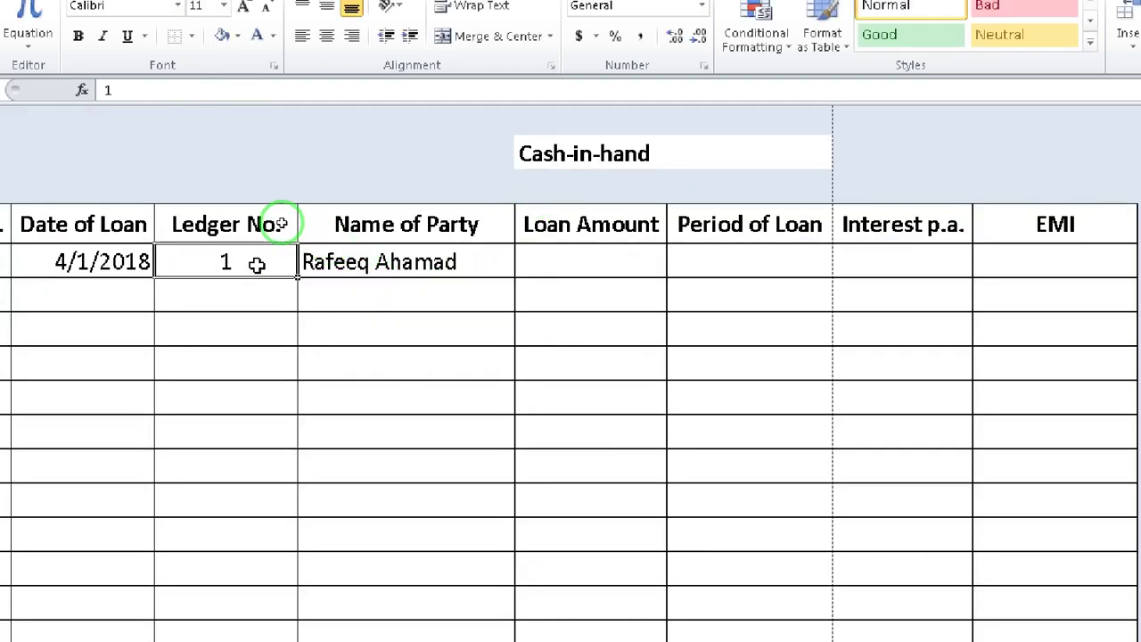
pyautogui.click(378, 263)
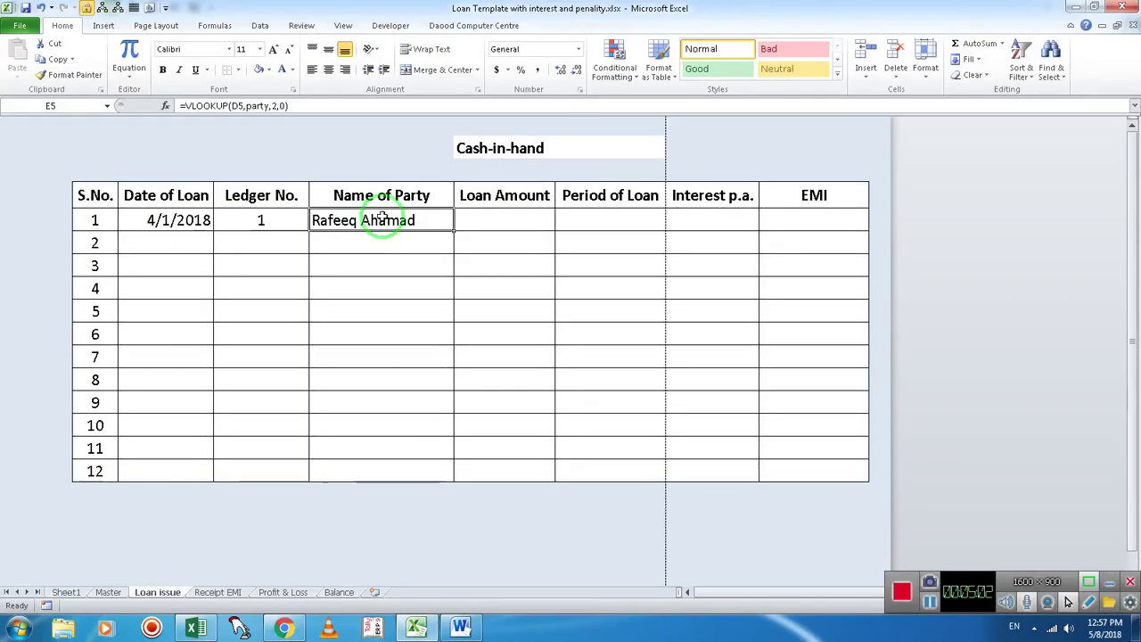
pyautogui.moveTo(454, 230); pyautogui.dragTo(449, 475)
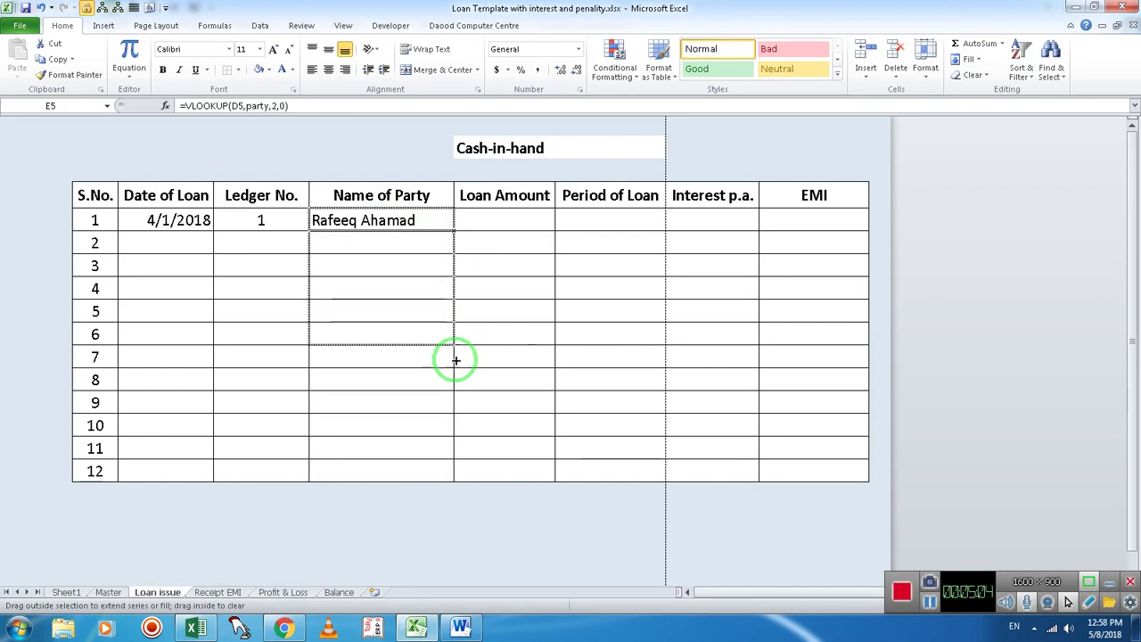
pyautogui.click(394, 250)
pyautogui.doubleClick(383, 245)
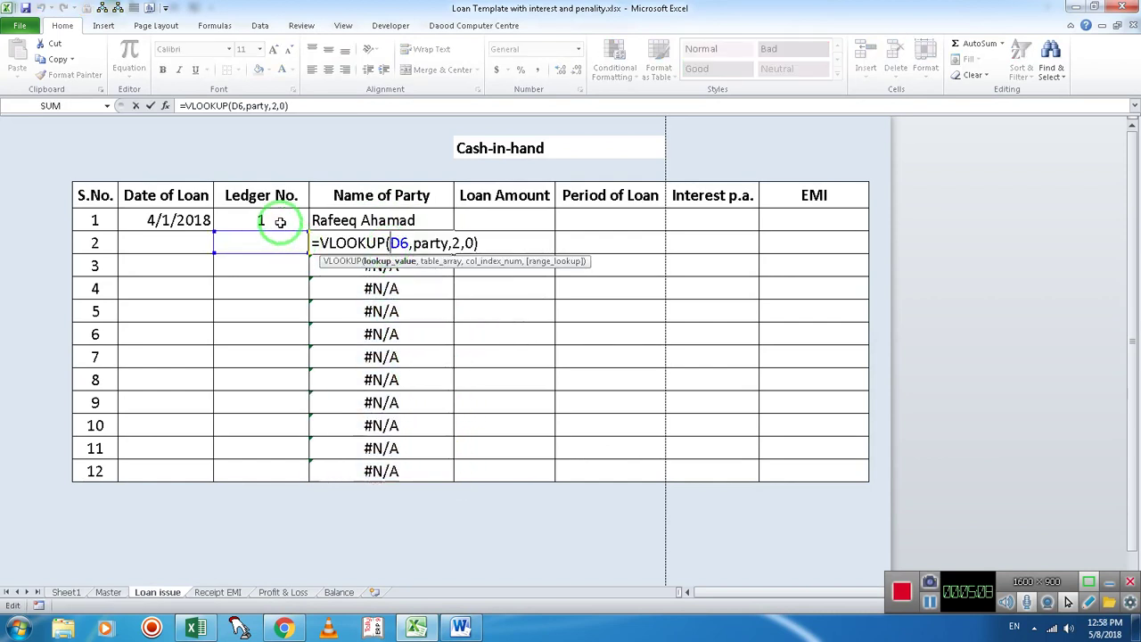
pyautogui.press('Return')
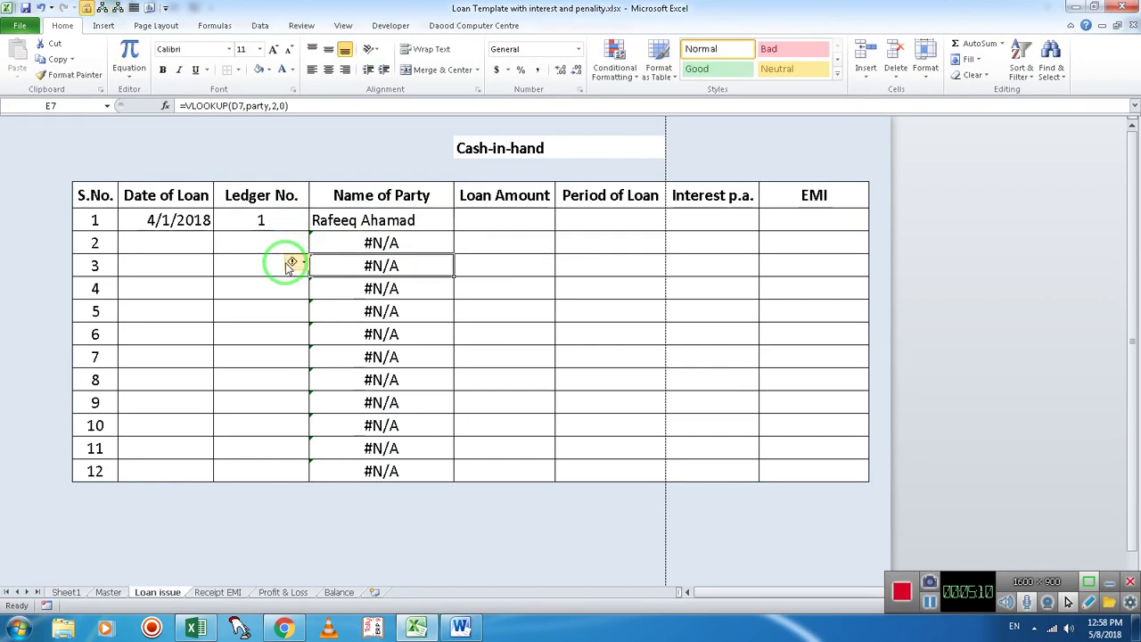
pyautogui.doubleClick(346, 264)
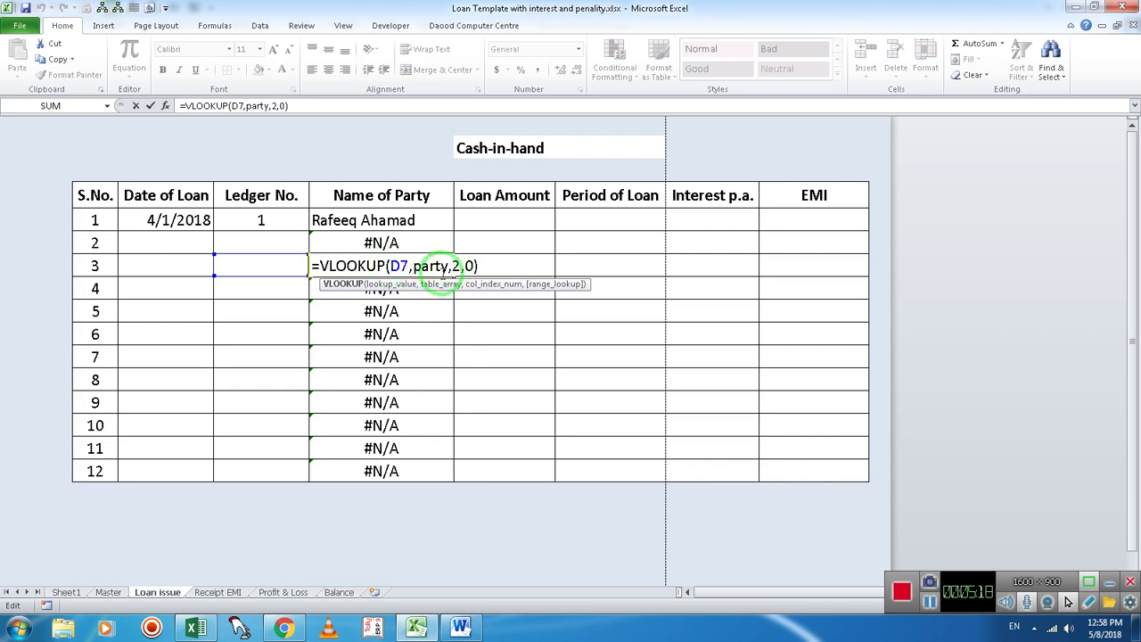
pyautogui.press('Return')
# - Clear ledger number D5 so lookups show #N/A, and note Iferror in the Word list
pyautogui.click(389, 224)
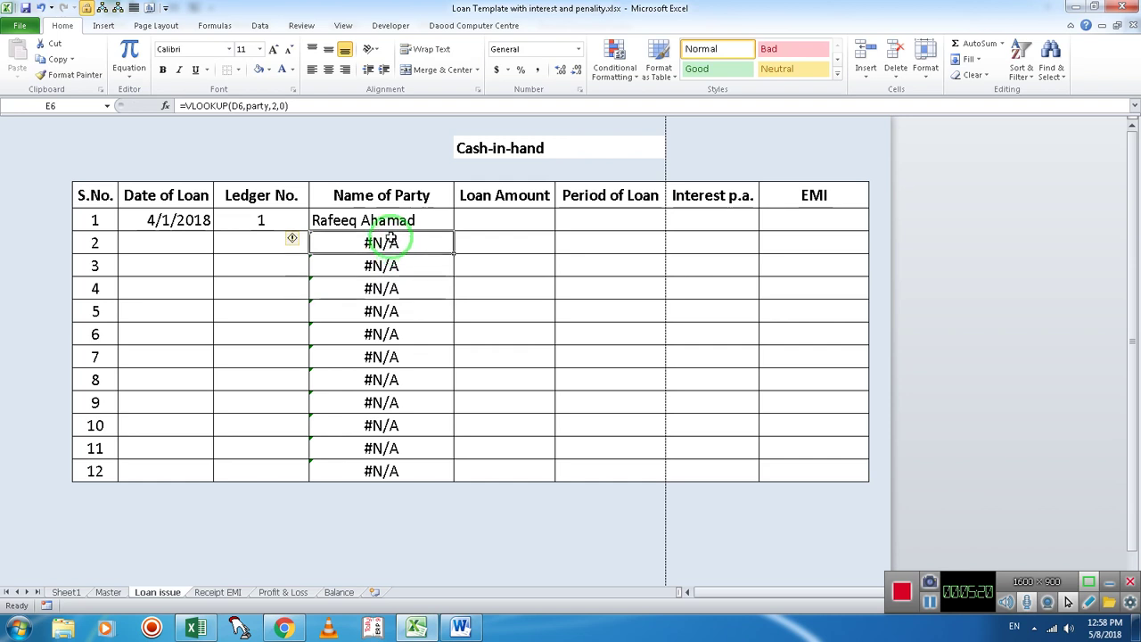
pyautogui.click(386, 242)
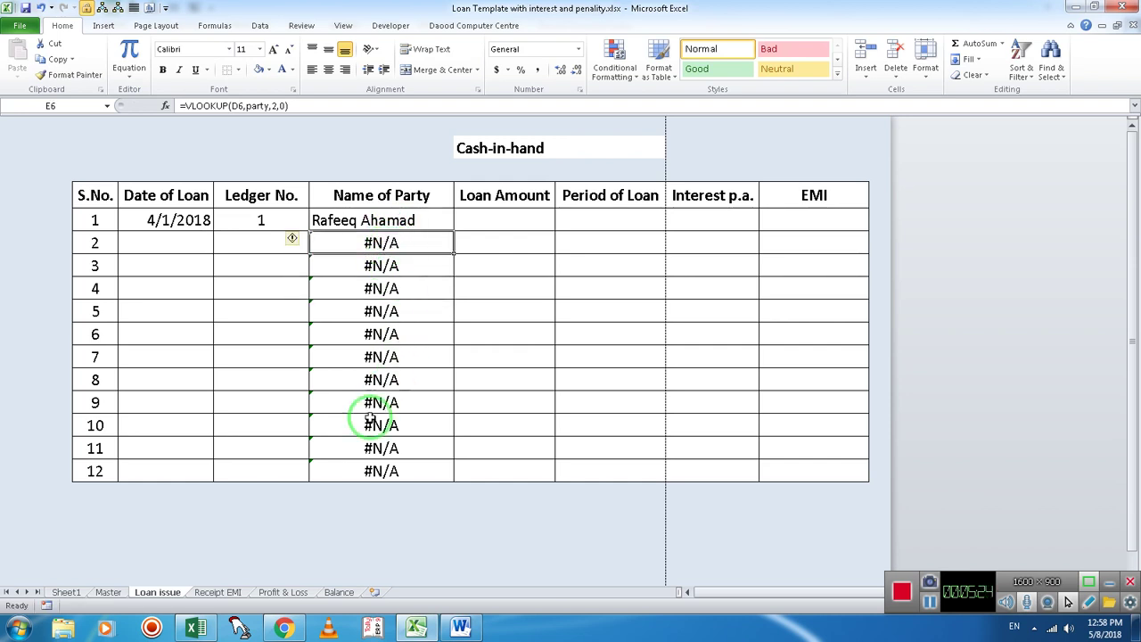
pyautogui.click(930, 605)
pyautogui.click(365, 245)
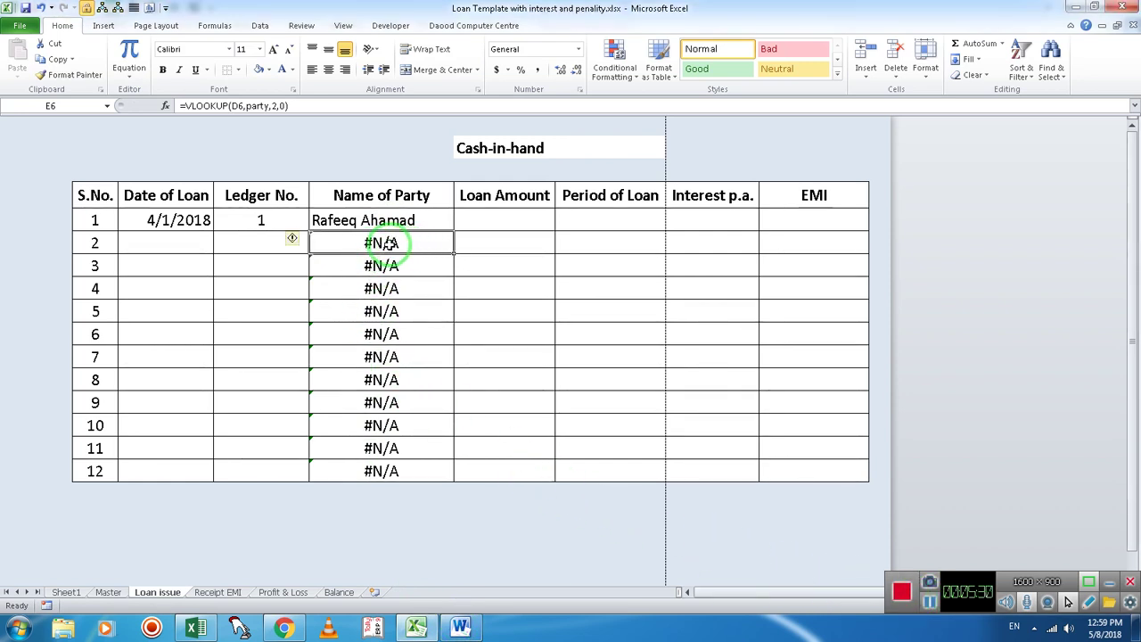
pyautogui.click(296, 222)
pyautogui.press('Delete')
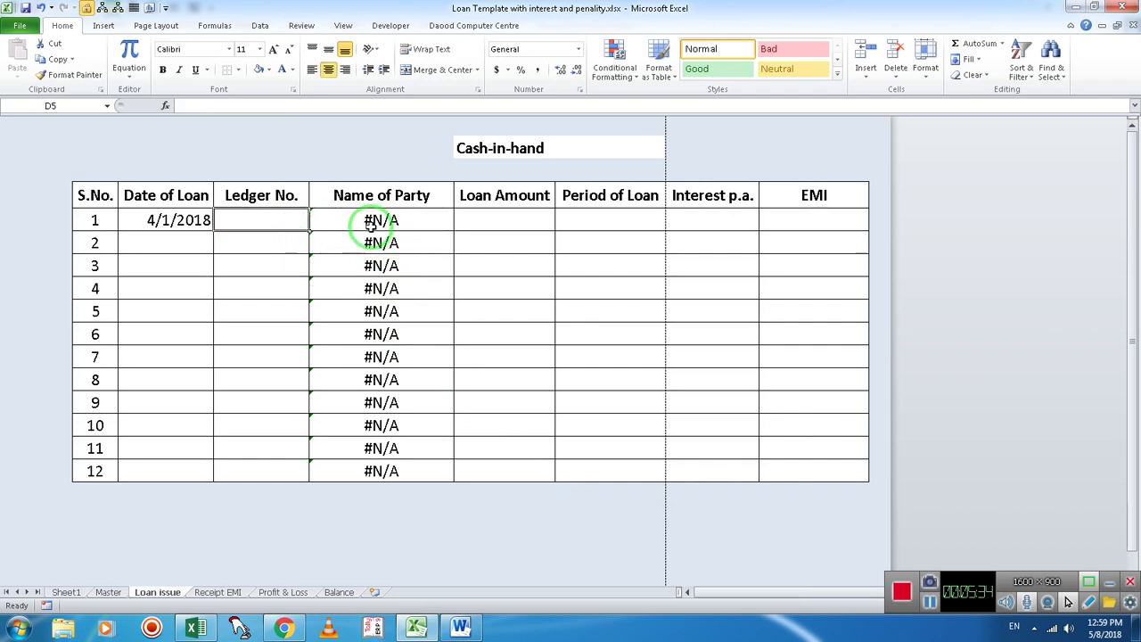
pyautogui.doubleClick(371, 223)
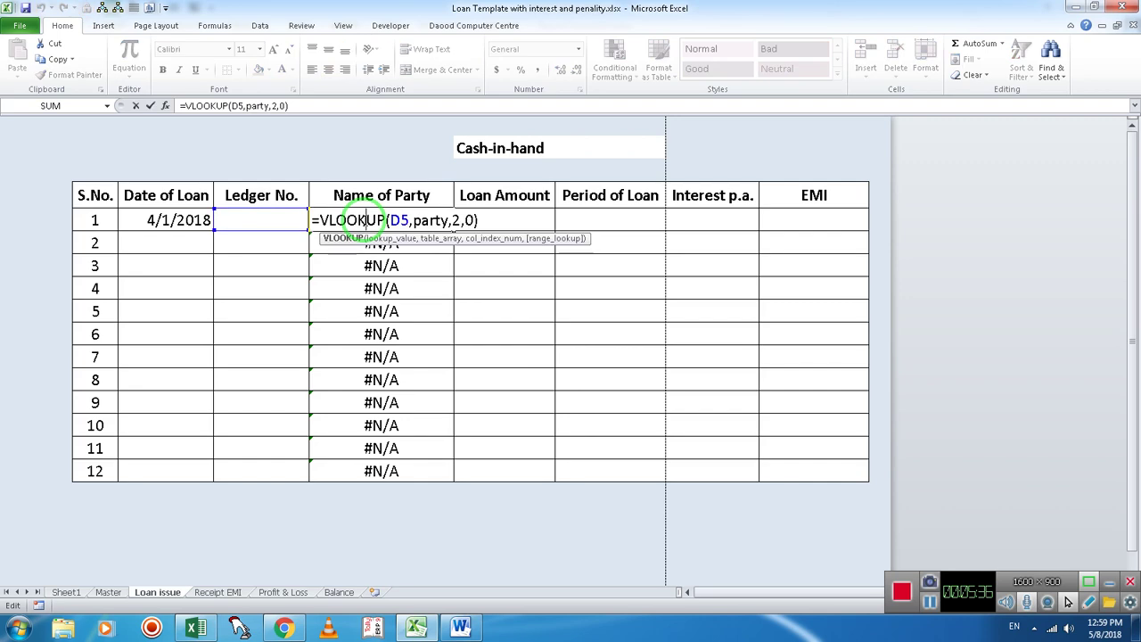
pyautogui.click(461, 627)
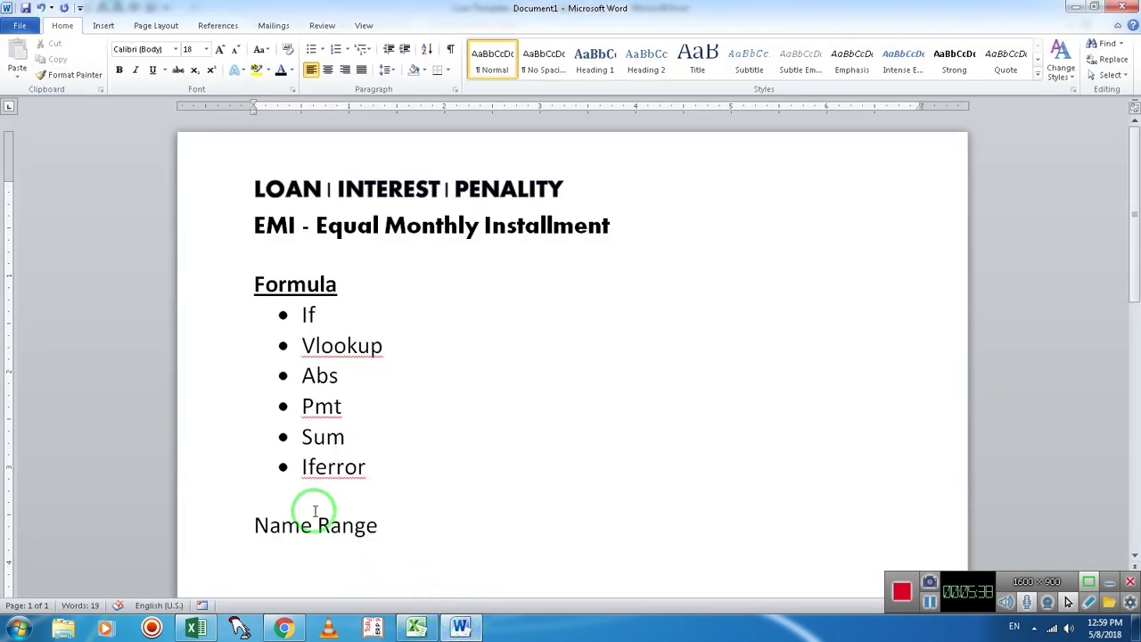
pyautogui.moveTo(304, 467); pyautogui.dragTo(365, 469)
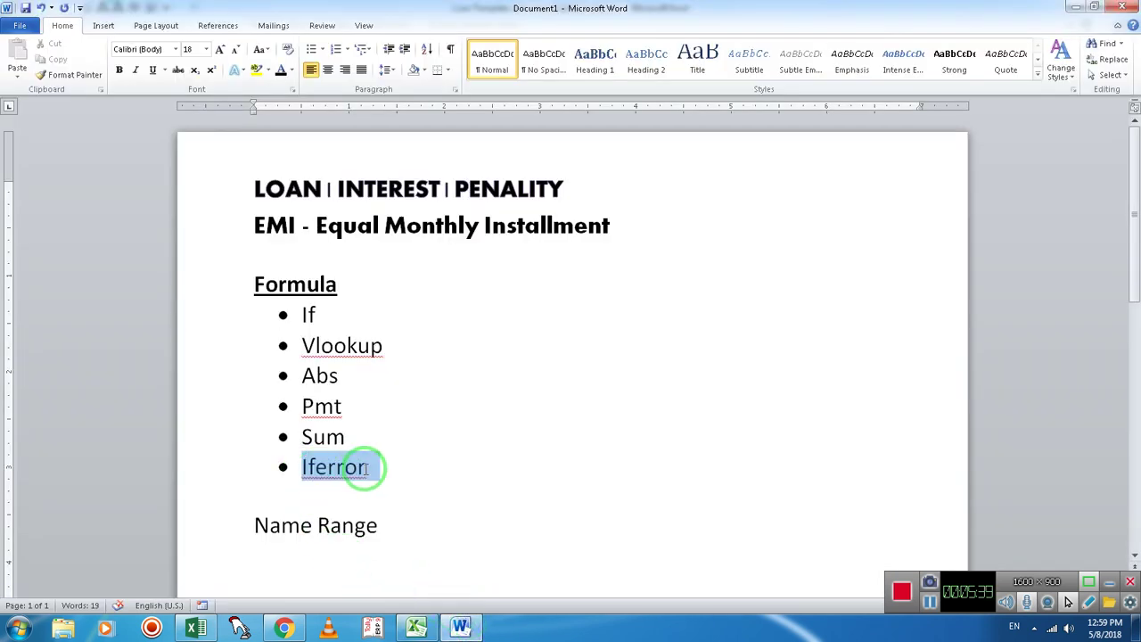
pyautogui.click(417, 625)
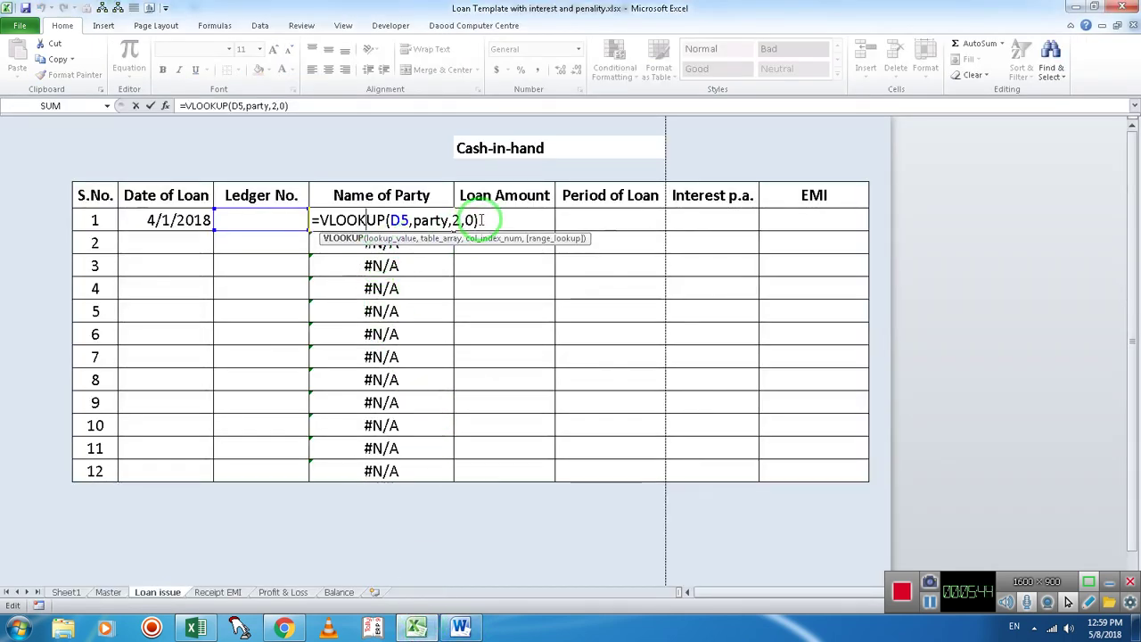
# - Wrap E5's lookup as =IFERROR(VLOOKUP(D5,party,2,0),"") so errors show blank
pyautogui.moveTo(478, 220); pyautogui.dragTo(320, 222)
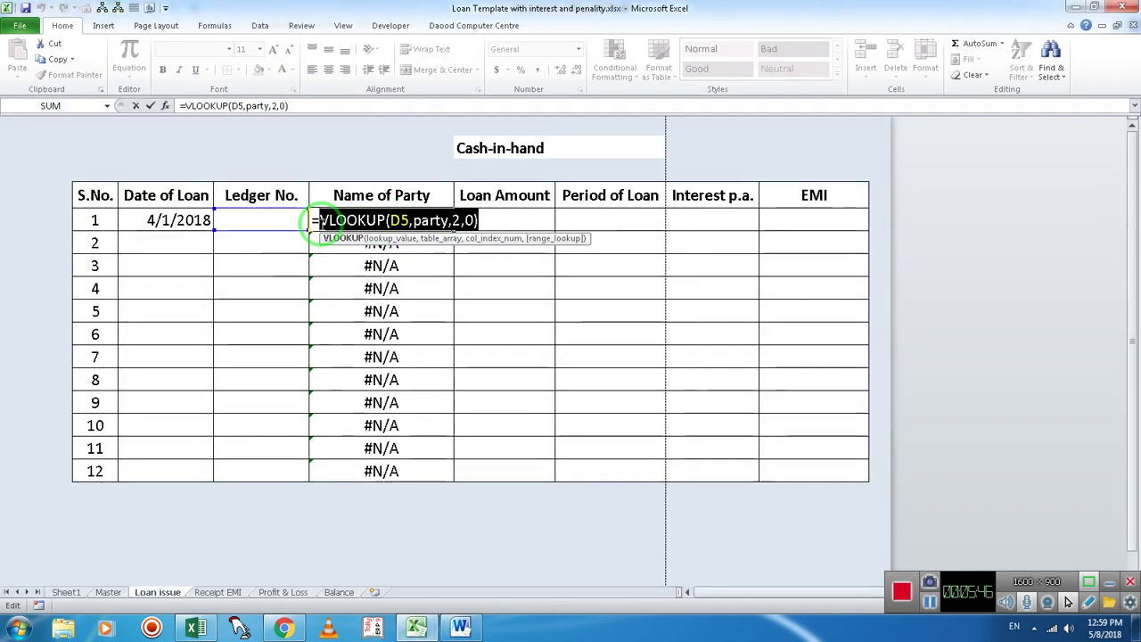
pyautogui.click(320, 220)
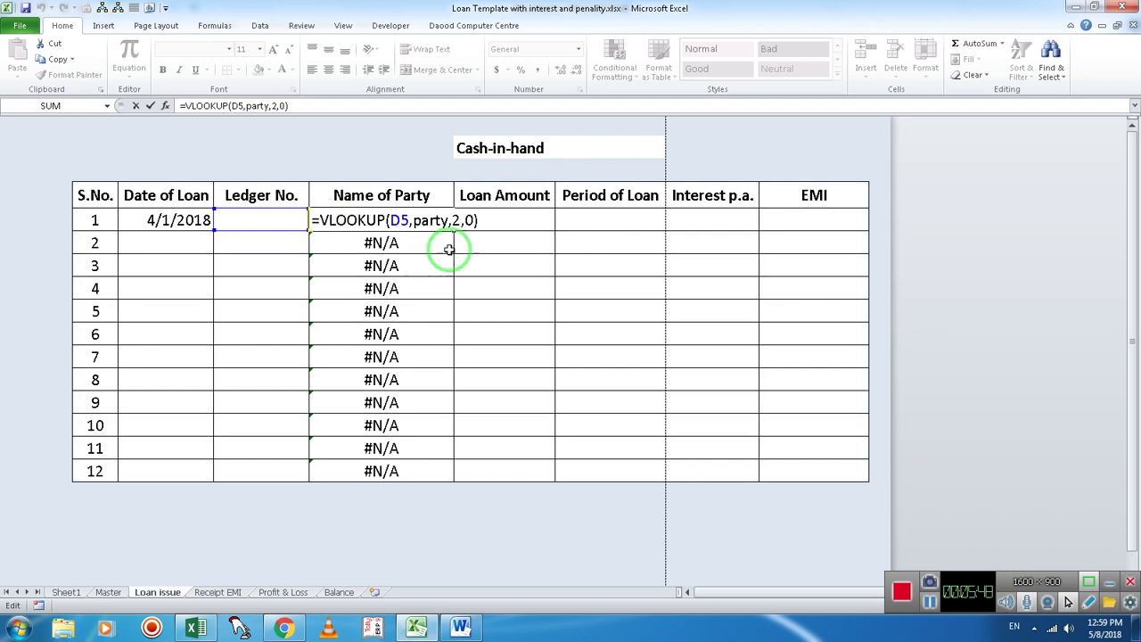
pyautogui.write('IF')
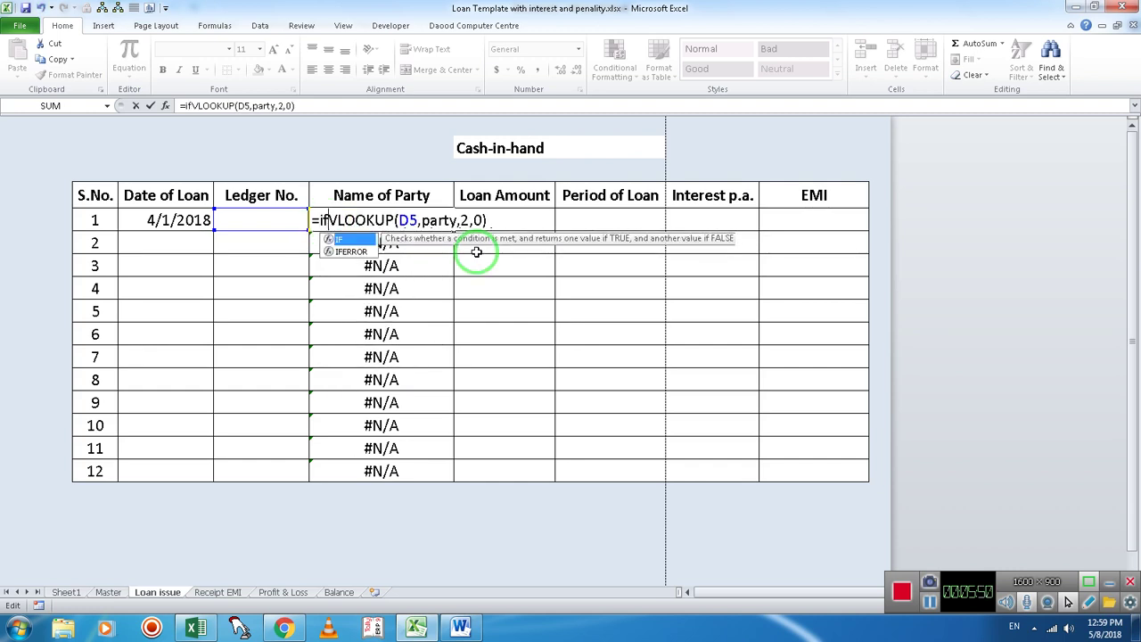
pyautogui.write('E')
pyautogui.press('Tab')
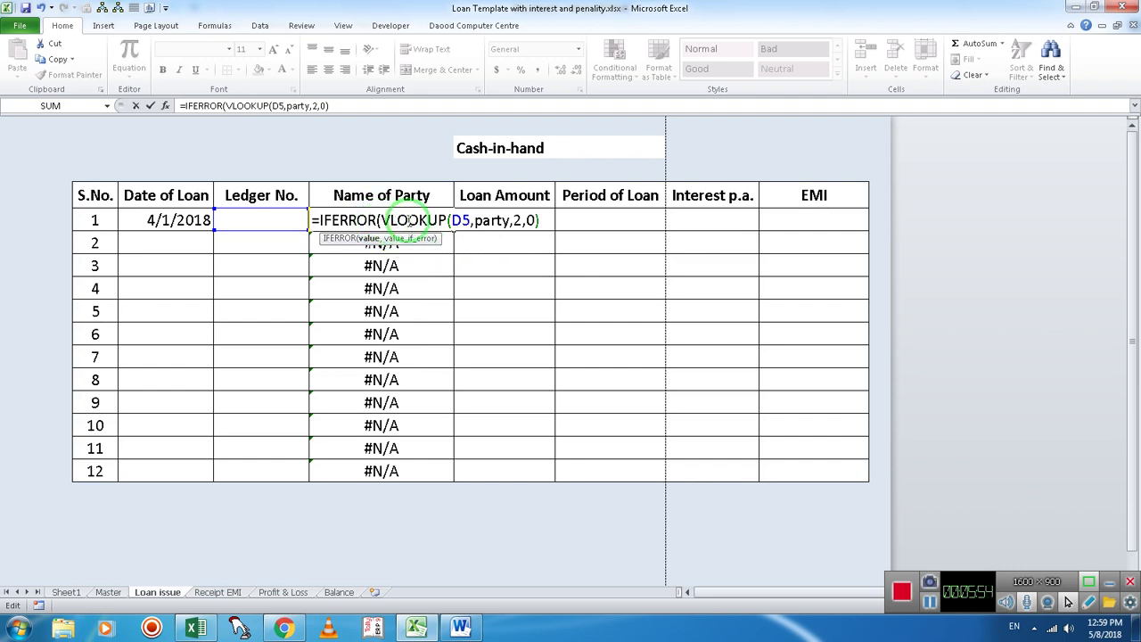
pyautogui.click(544, 220)
pyautogui.click(370, 241)
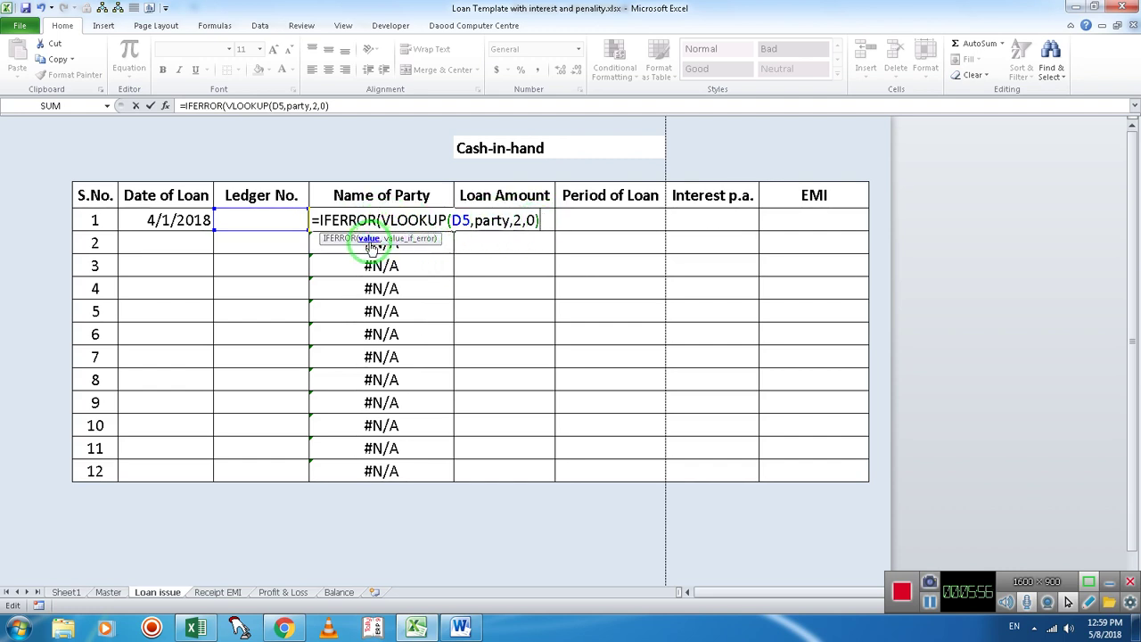
pyautogui.click(391, 223)
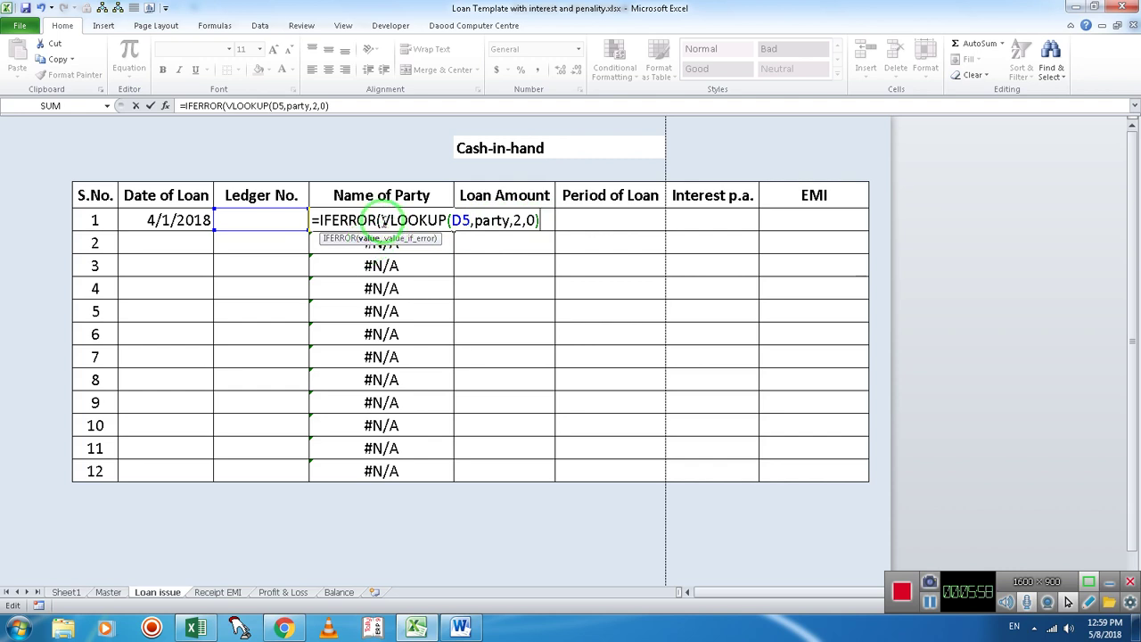
pyautogui.click(508, 222)
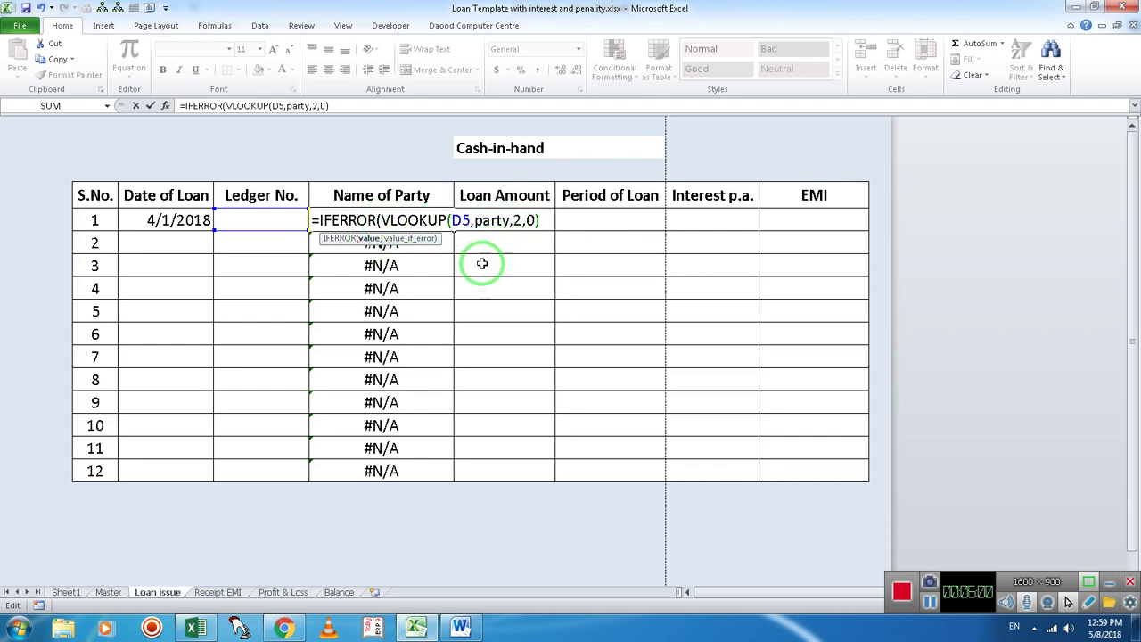
pyautogui.write(',')
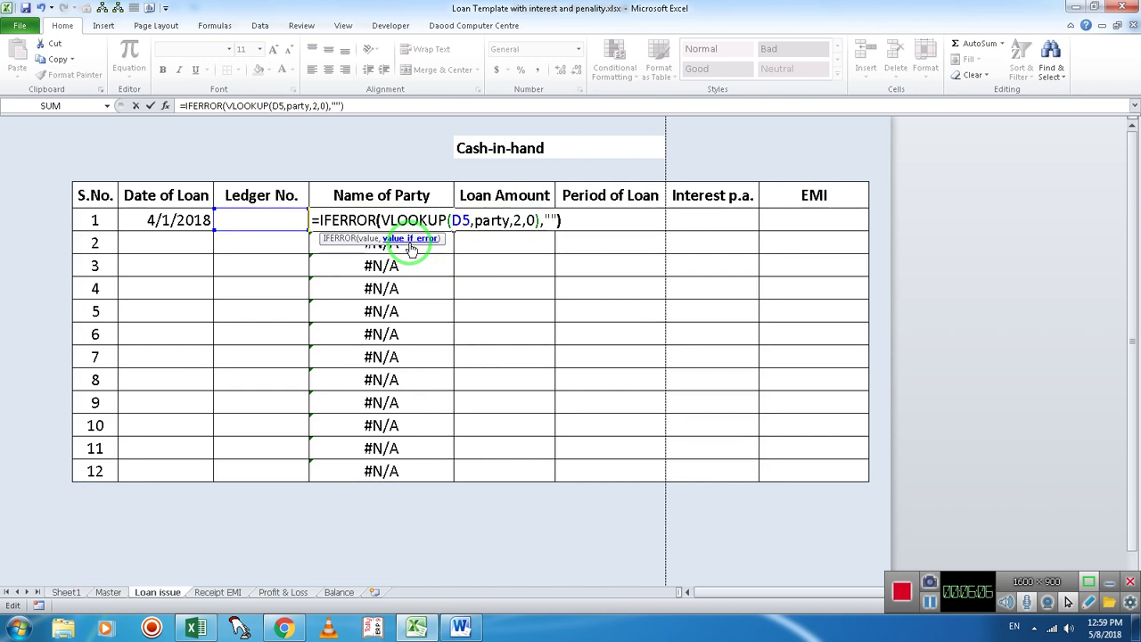
pyautogui.press('Return')
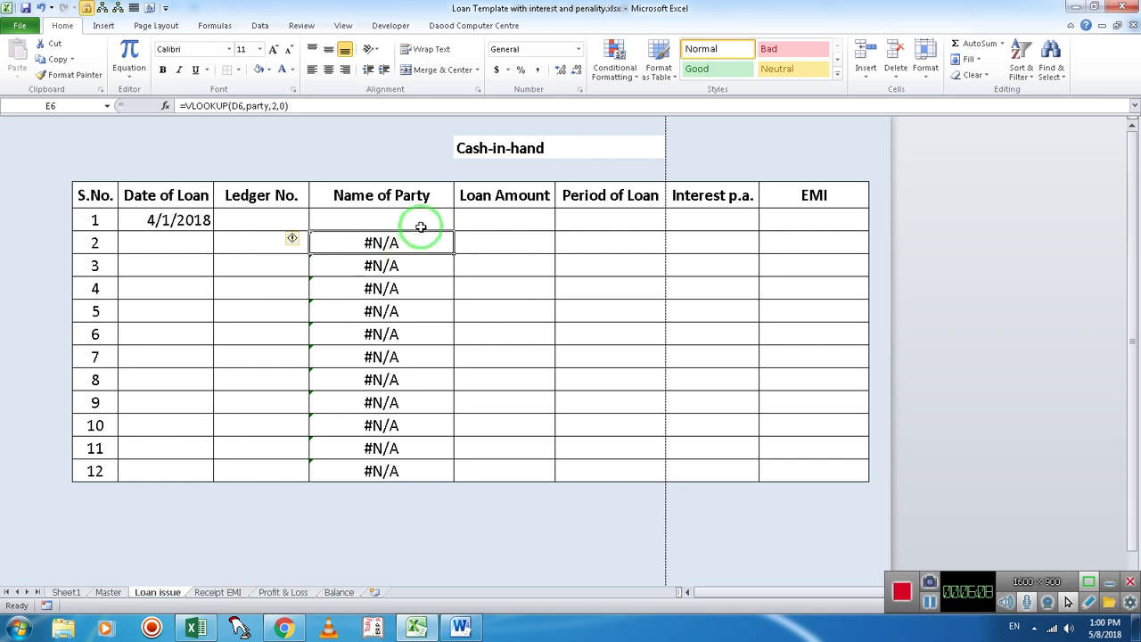
# - Copy the IFERROR lookup from E5 down to E12
pyautogui.click(422, 222)
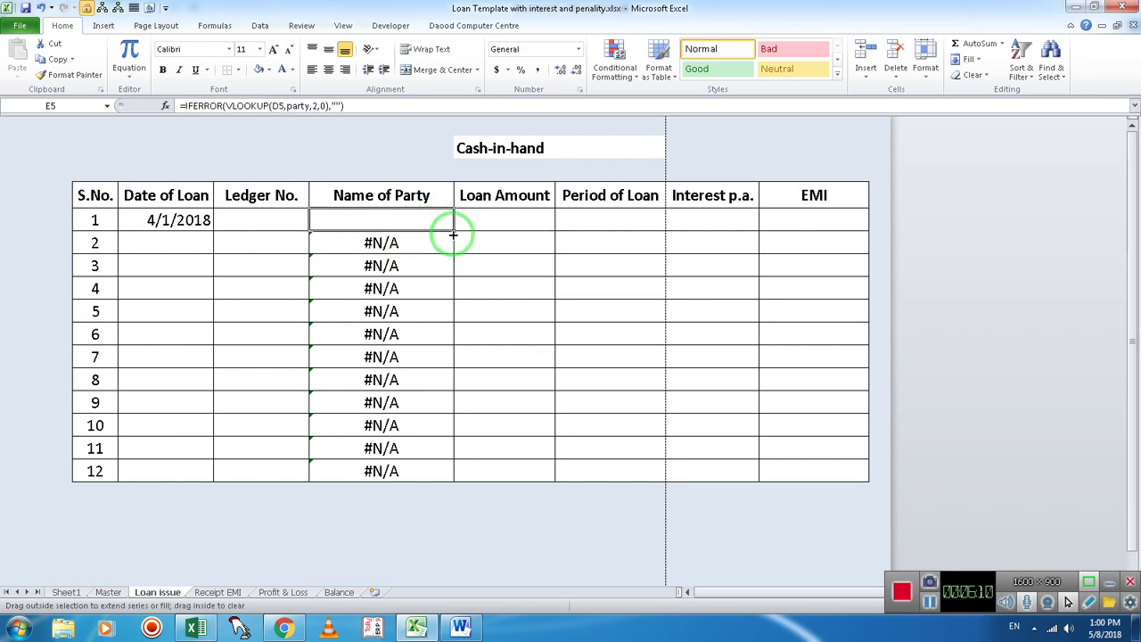
pyautogui.moveTo(454, 228); pyautogui.dragTo(428, 468)
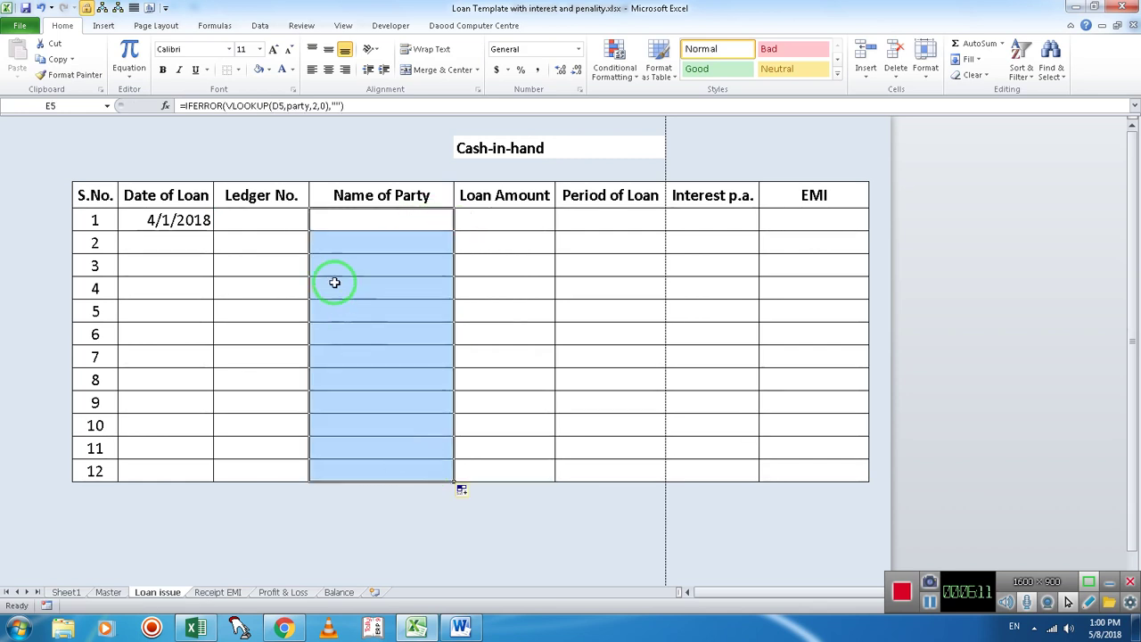
pyautogui.click(280, 222)
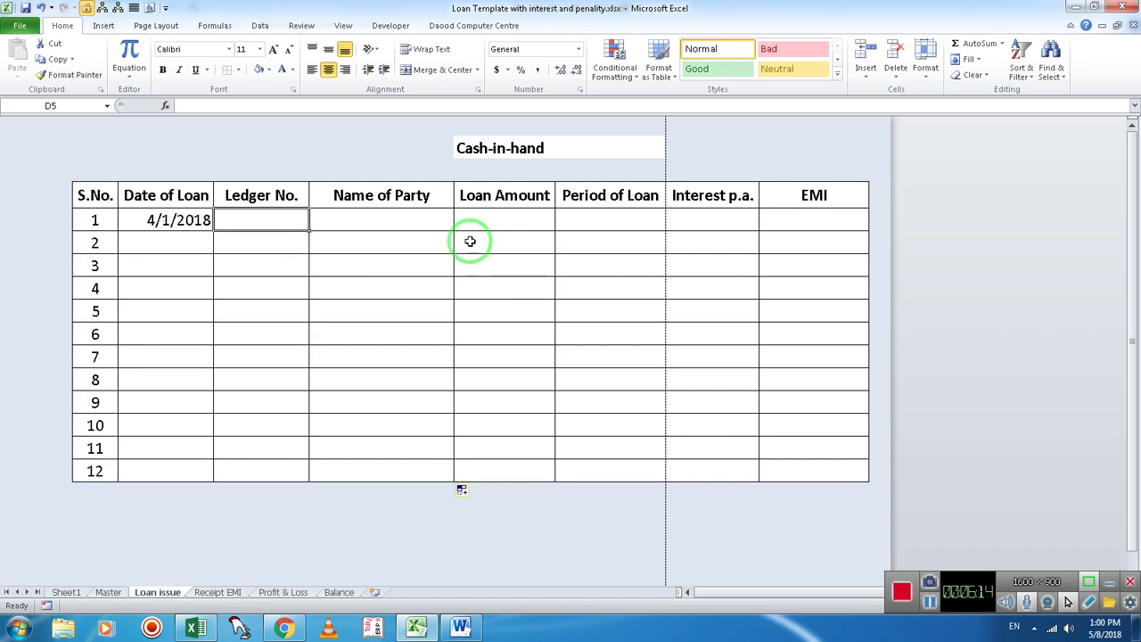
# - Test ledger numbers 1, 5 and 12 in D5 to watch the party name update
pyautogui.write('1')
pyautogui.press('Return')
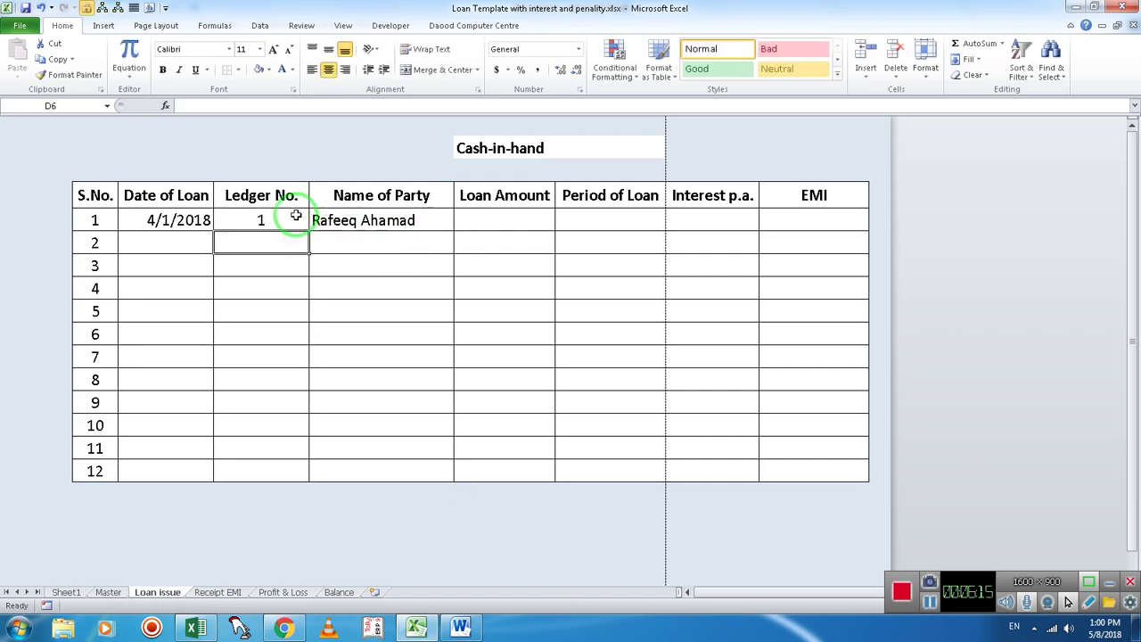
pyautogui.click(293, 218)
pyautogui.write('5')
pyautogui.press('Return')
pyautogui.press('Up')
pyautogui.write('1/2')
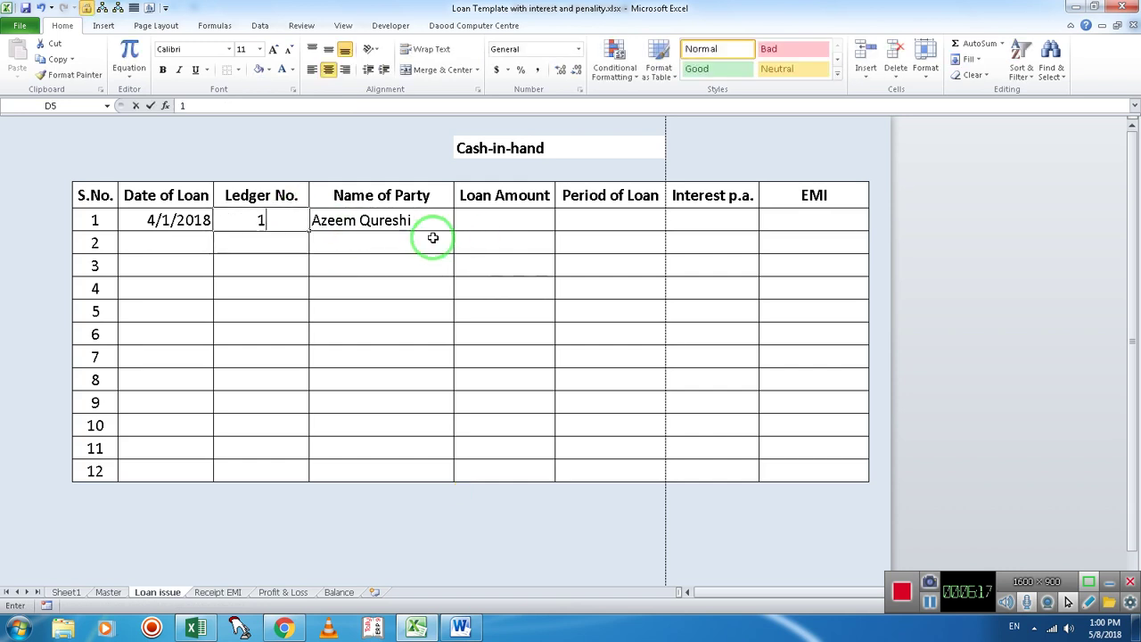
pyautogui.write('0')
pyautogui.press('Return')
pyautogui.press('Up')
pyautogui.write('12')
pyautogui.press('Return')
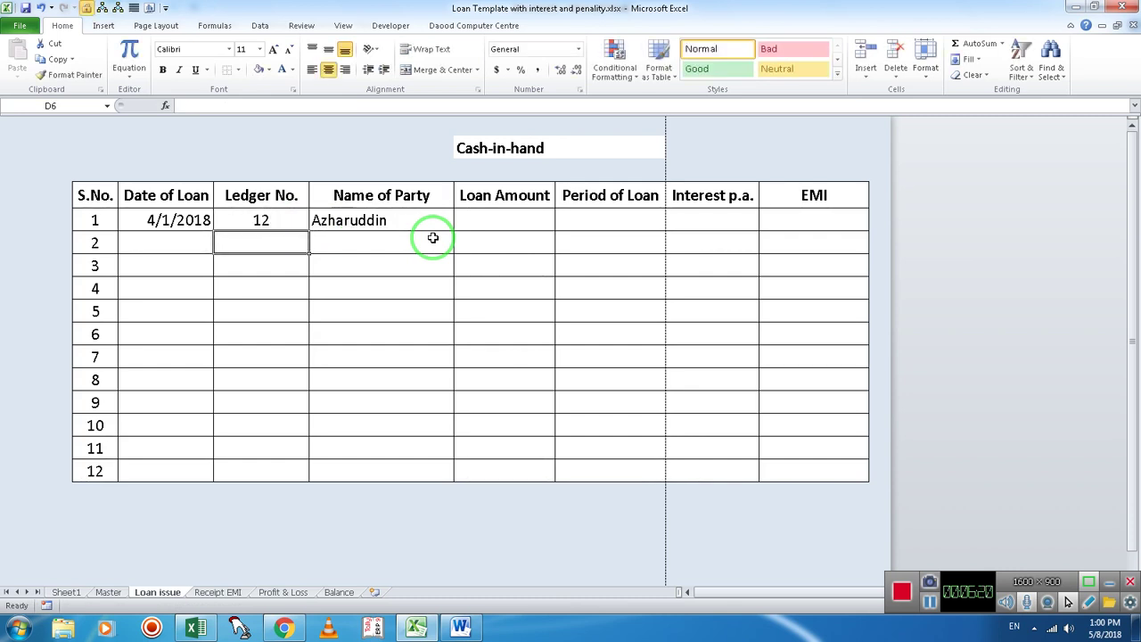
# - Try unmatched ledger 30, which shows blank, then restore ledger number 1
pyautogui.press('Up')
pyautogui.write('3')
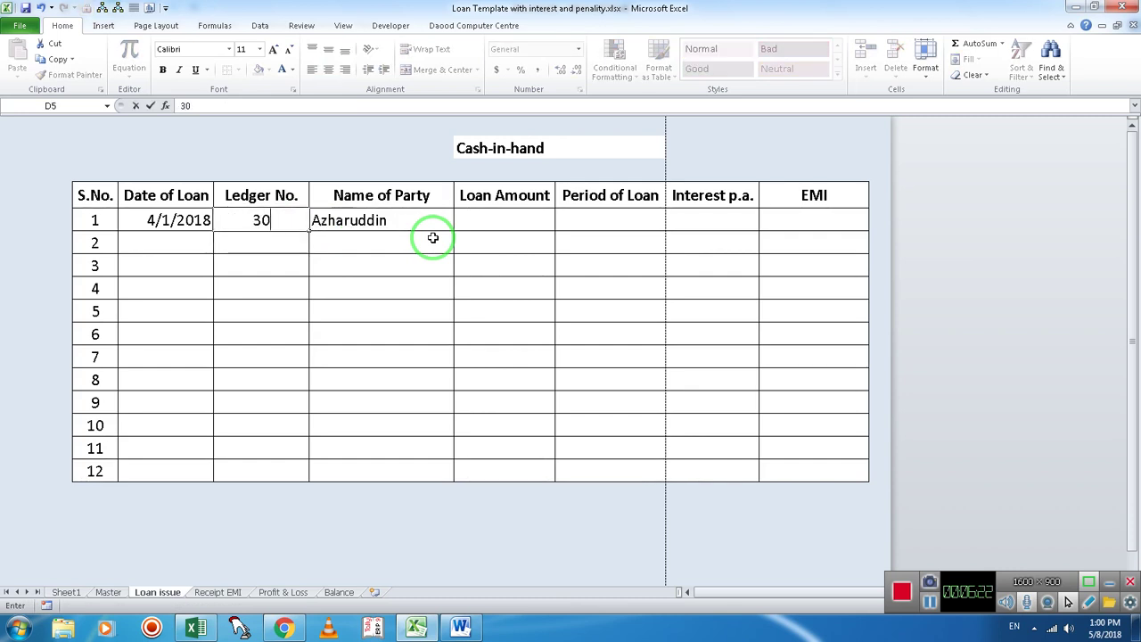
pyautogui.press('Return')
pyautogui.press('Up')
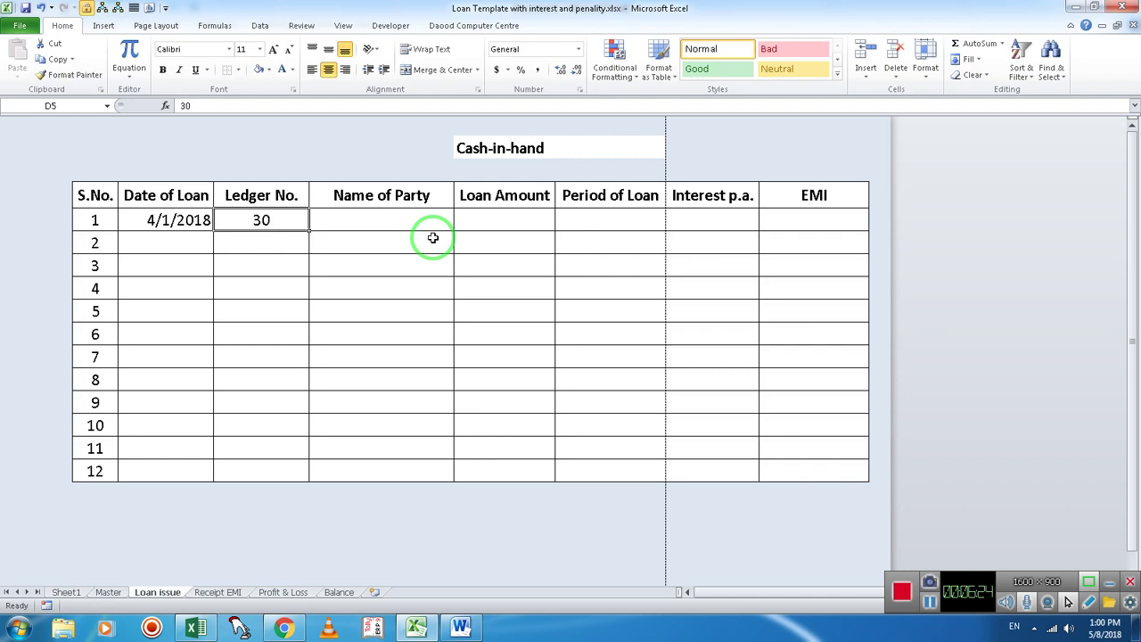
pyautogui.write('1')
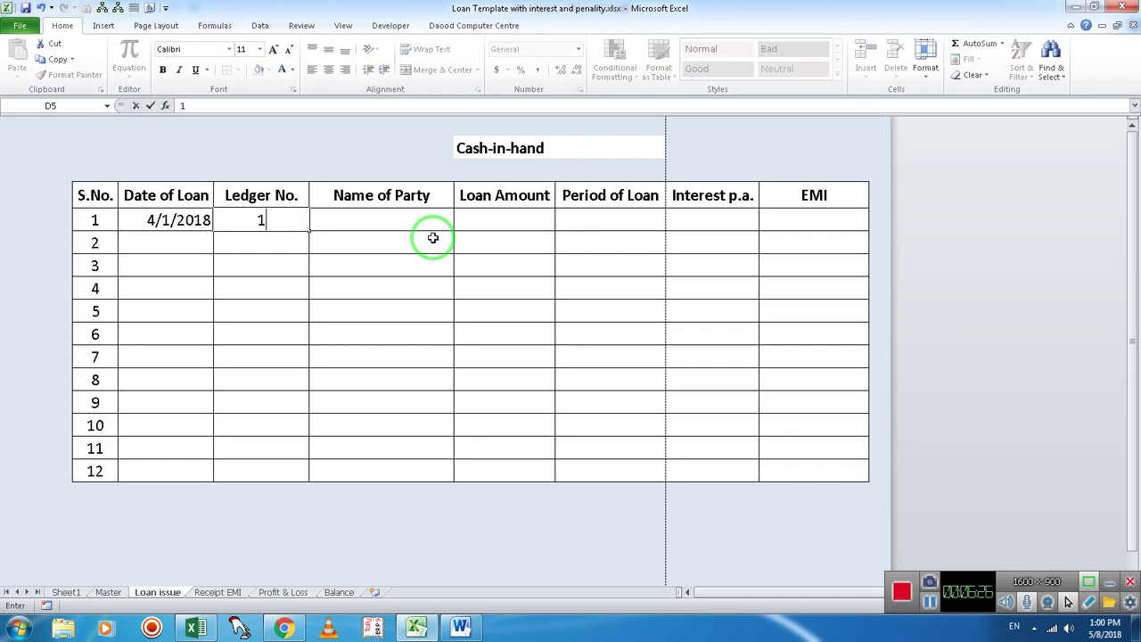
pyautogui.press('Return')
pyautogui.click(485, 222)
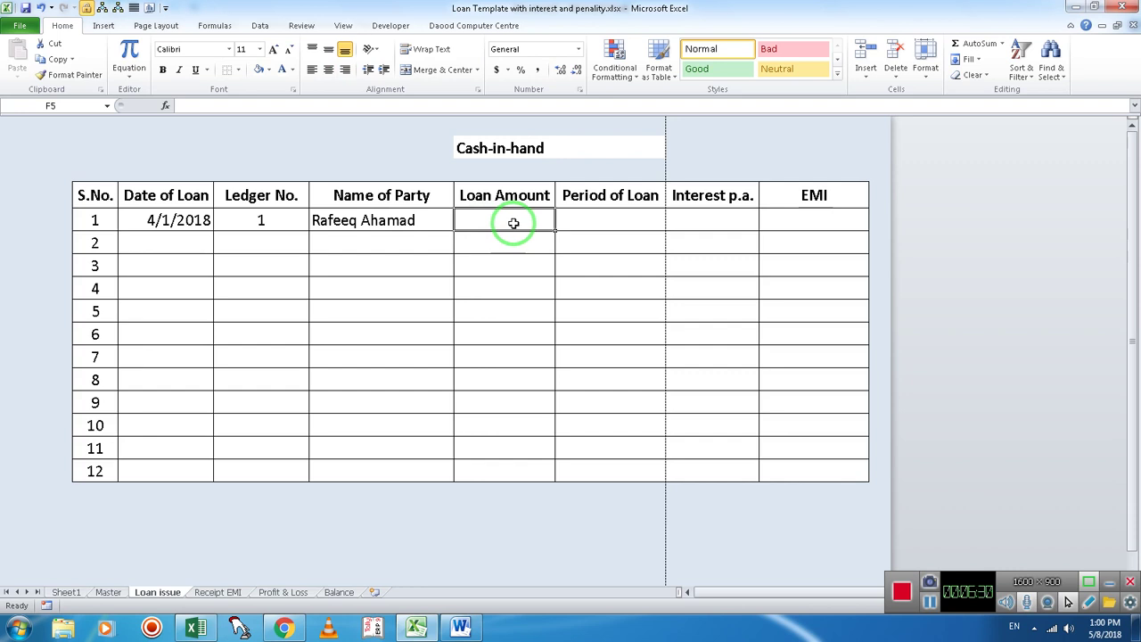
# - Select Loan Amount cells F5:F12 and bring the Word notes document forward
pyautogui.moveTo(514, 223); pyautogui.dragTo(513, 463)
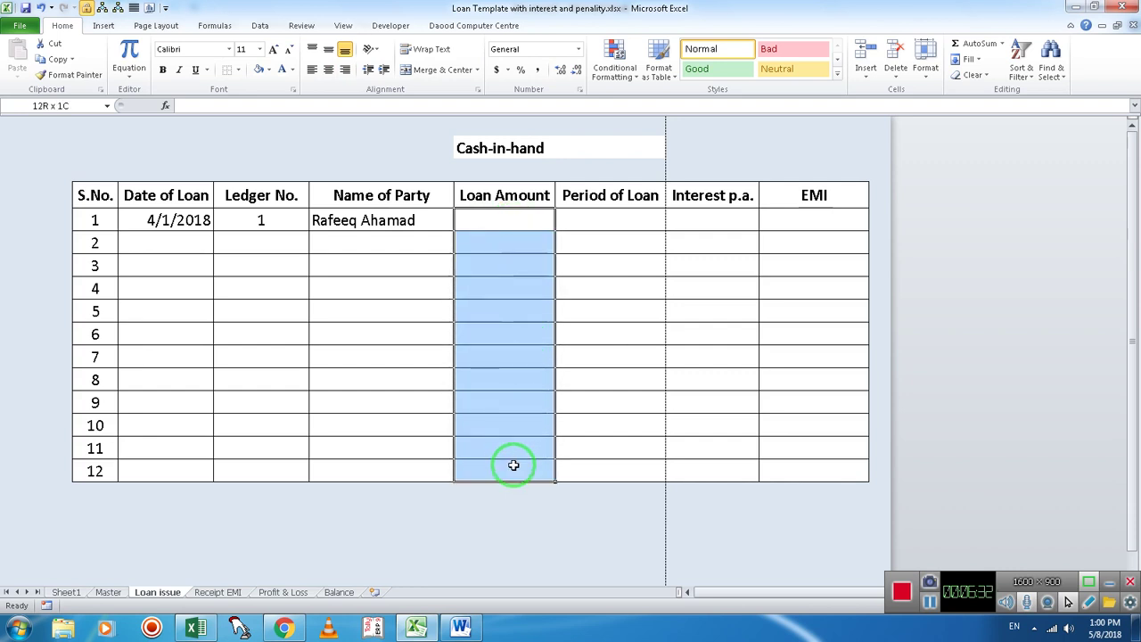
pyautogui.click(461, 627)
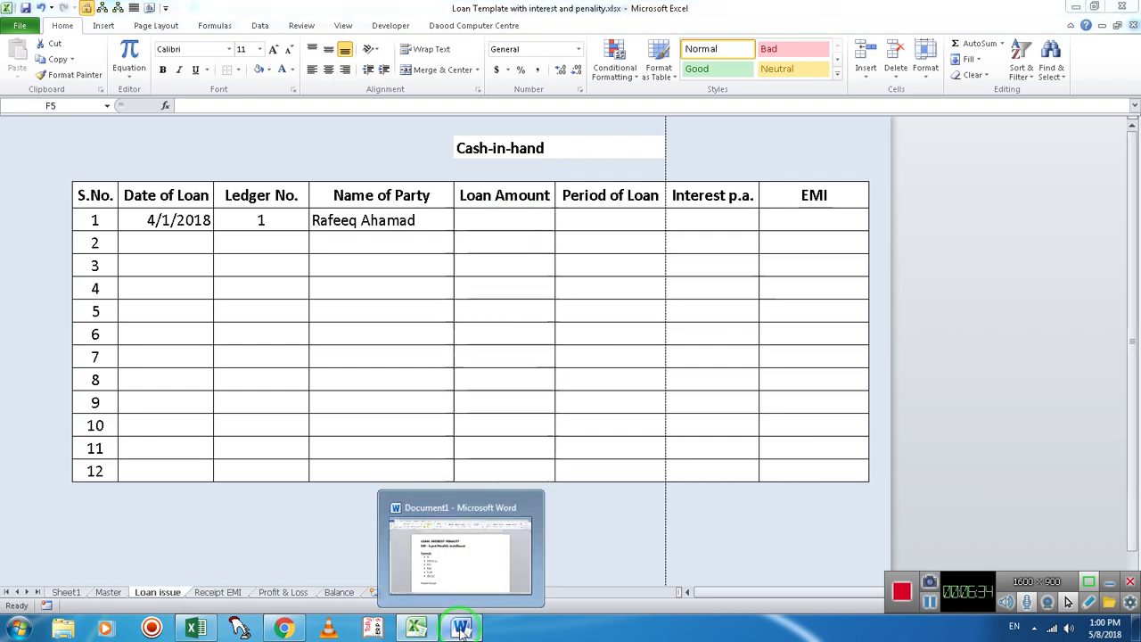
pyautogui.click(336, 549)
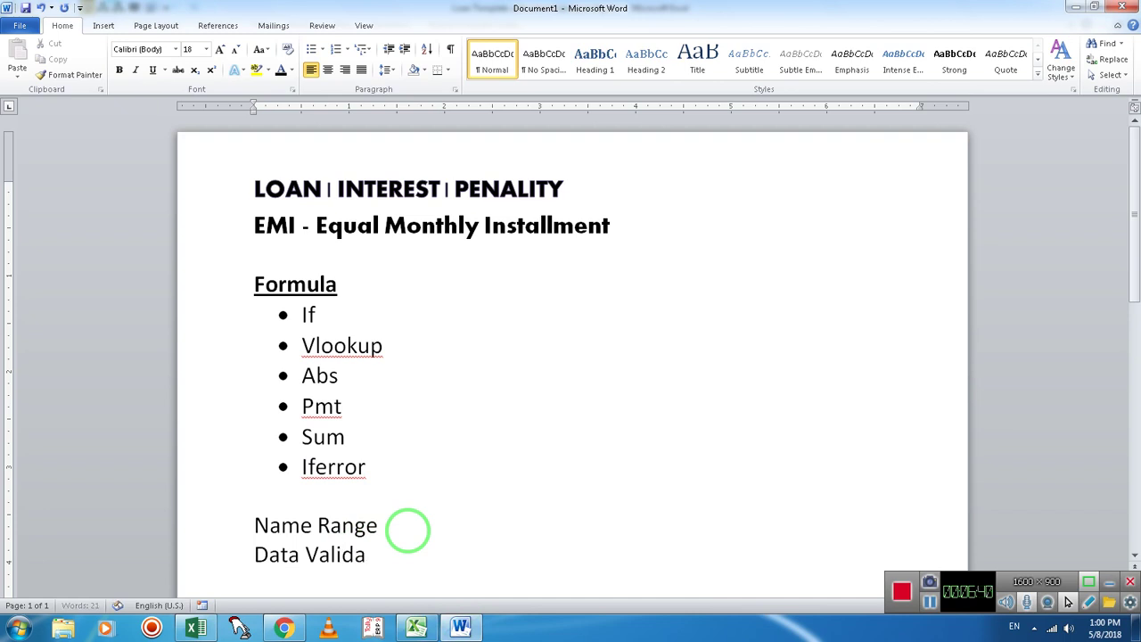
# - Restrict Loan Amount rows 1–12 to a list sourced from Master!$B$6:$B$9
pyautogui.click(416, 626)
pyautogui.moveTo(504, 220); pyautogui.dragTo(504, 471)
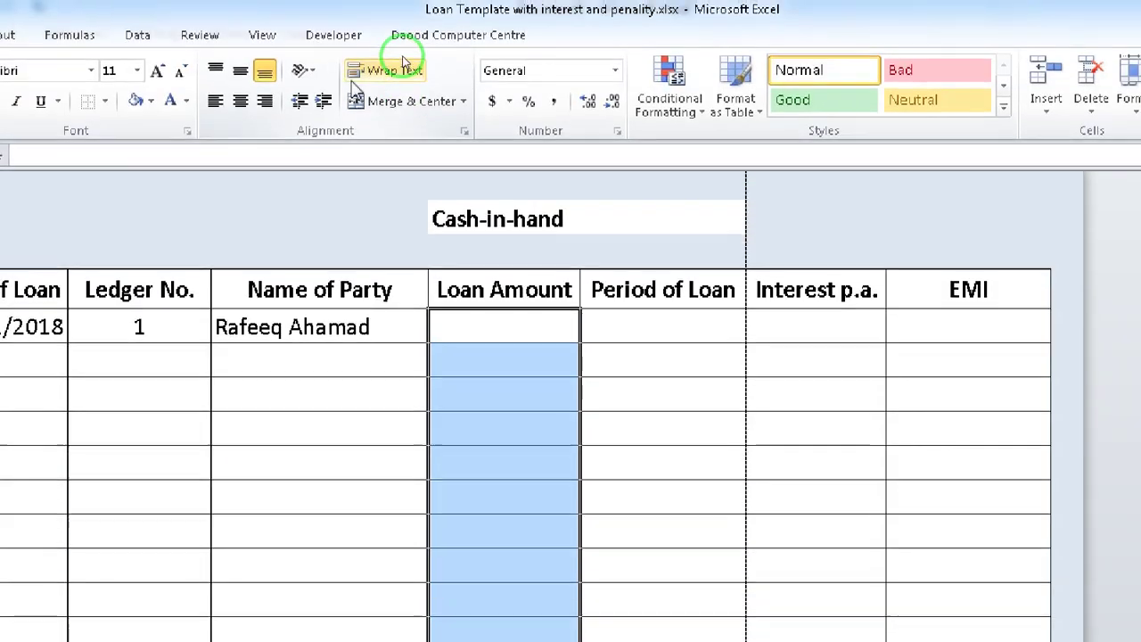
pyautogui.click(141, 43)
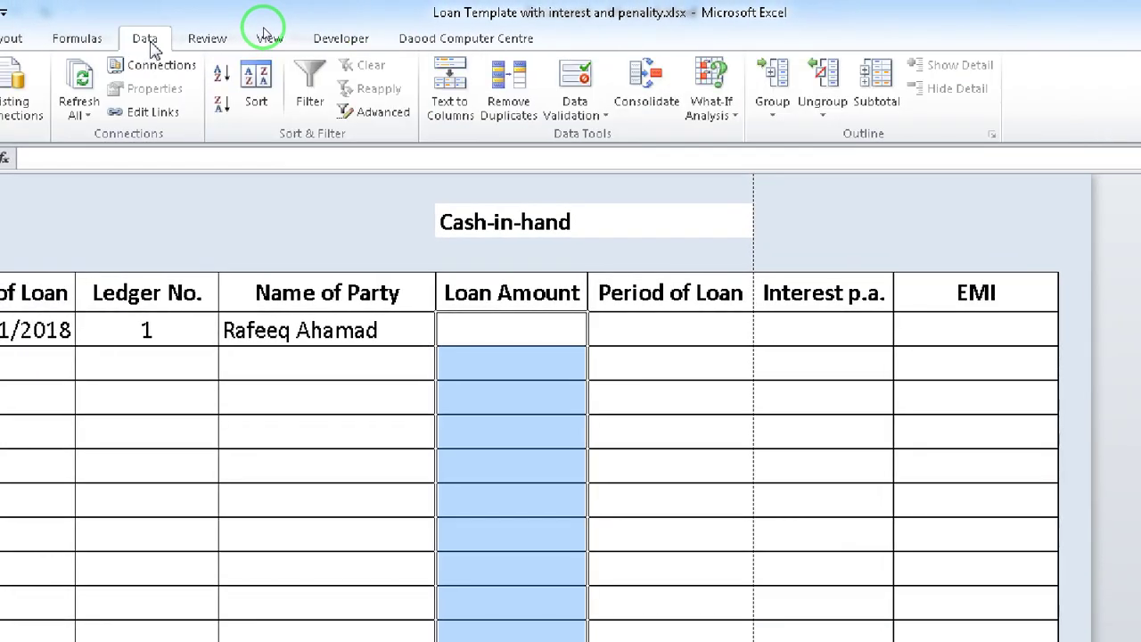
pyautogui.click(596, 119)
pyautogui.click(608, 141)
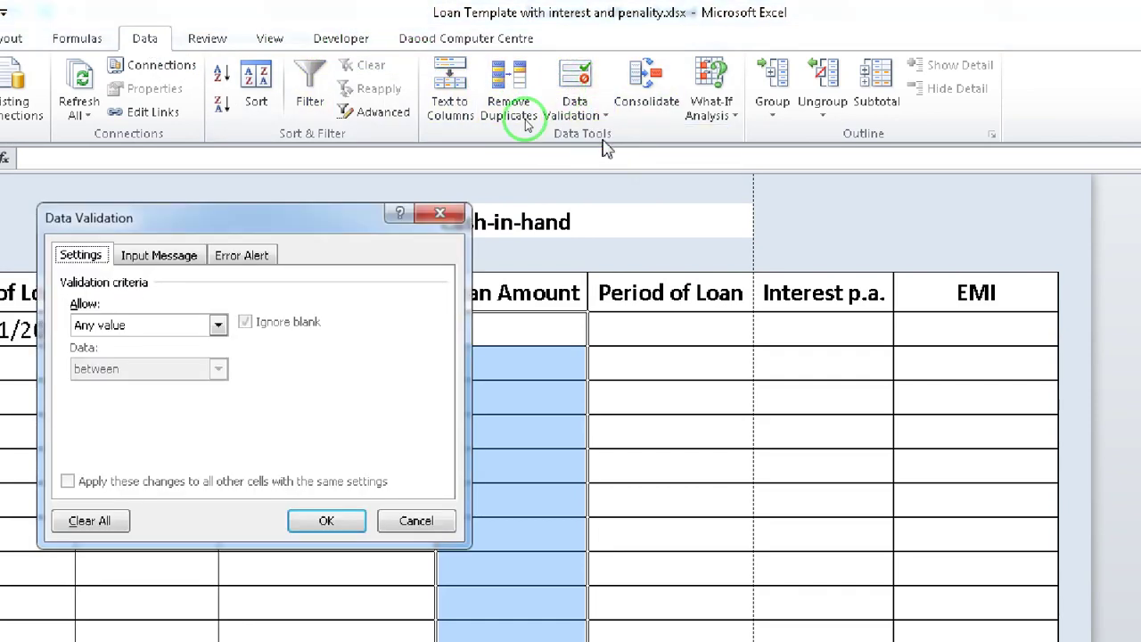
pyautogui.moveTo(357, 214)
pyautogui.mouseDown()
pyautogui.moveTo(401, 134)
pyautogui.moveTo(377, 157)
pyautogui.mouseUp()
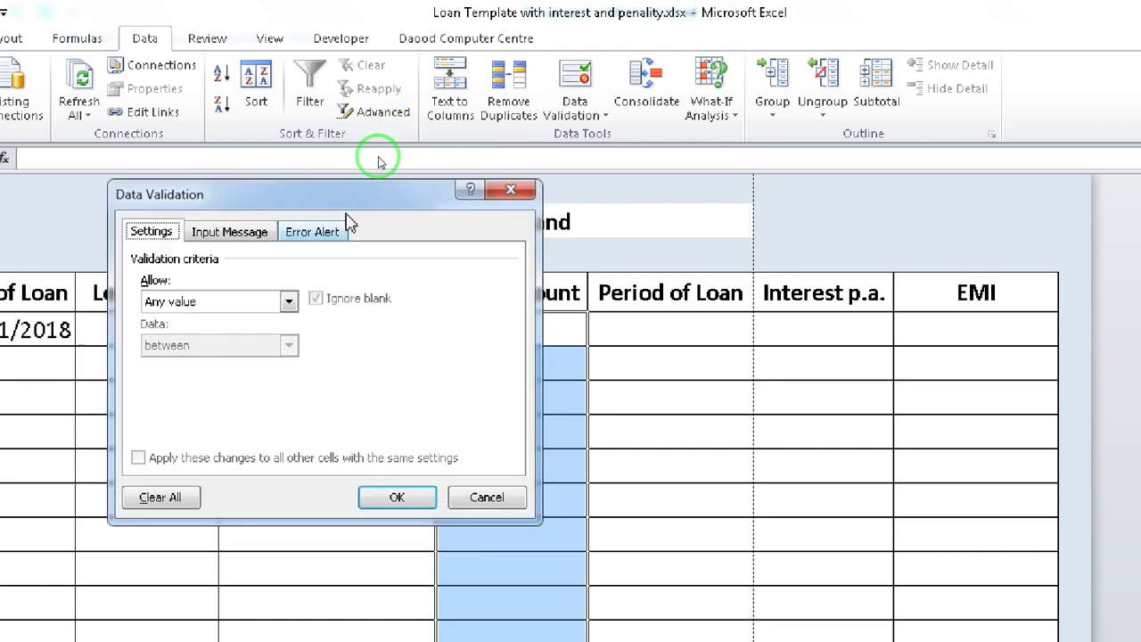
pyautogui.click(190, 306)
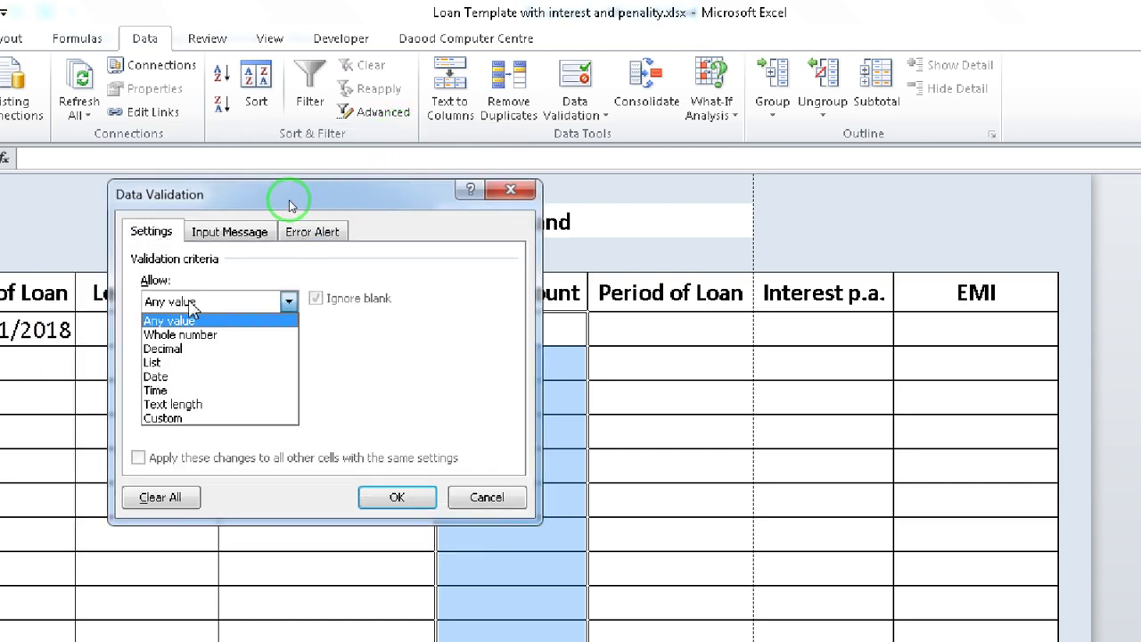
pyautogui.click(189, 366)
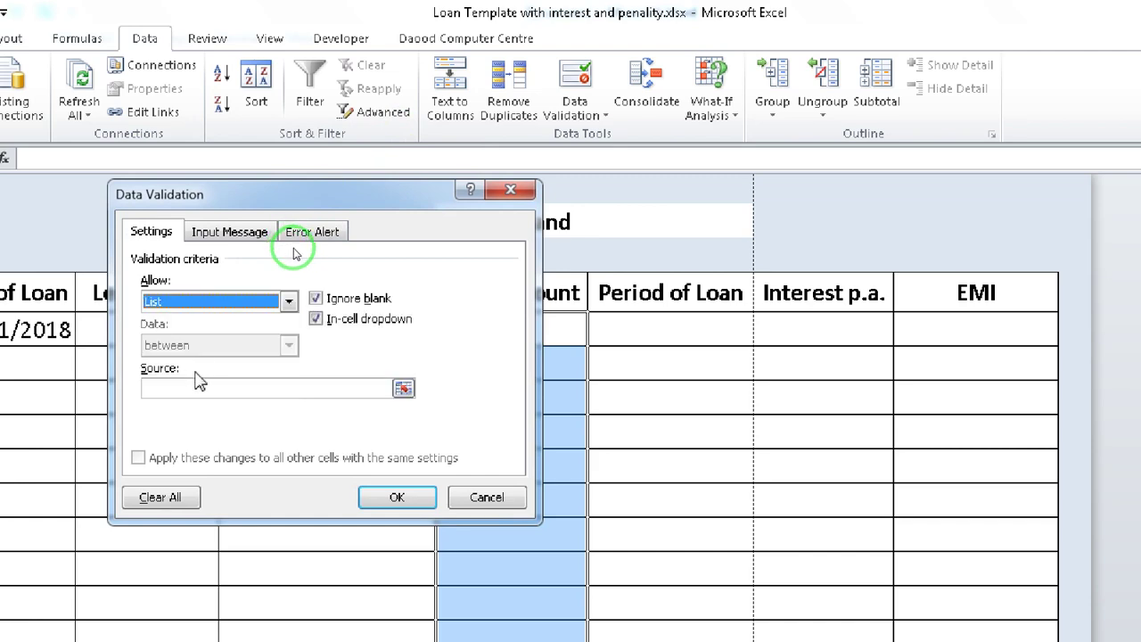
pyautogui.click(204, 390)
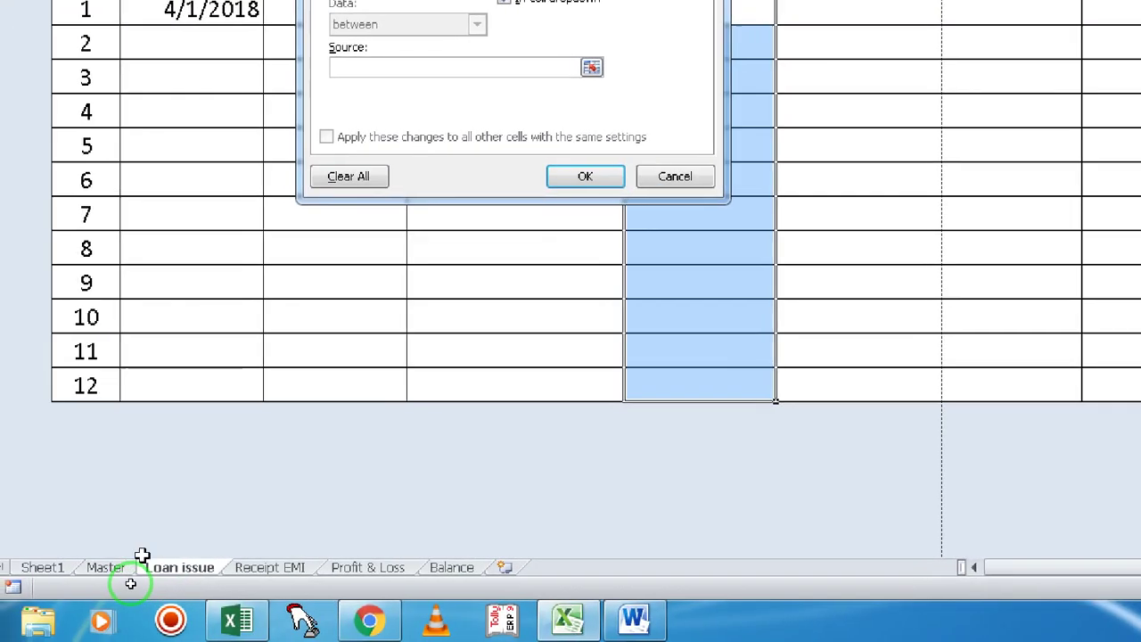
pyautogui.click(136, 568)
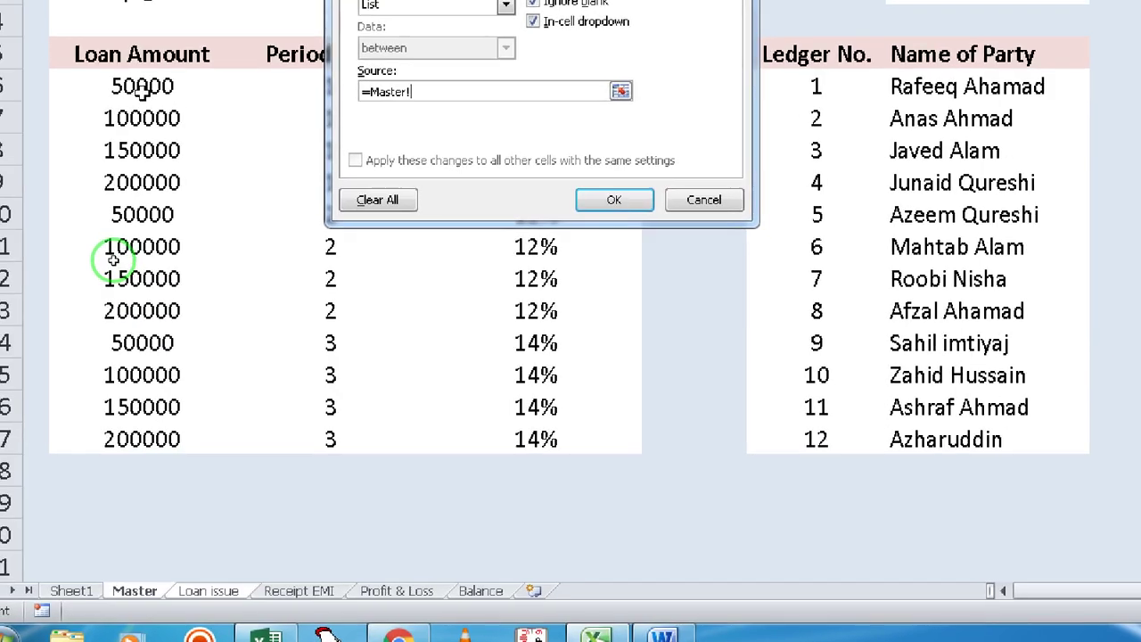
pyautogui.moveTo(143, 86); pyautogui.dragTo(142, 182)
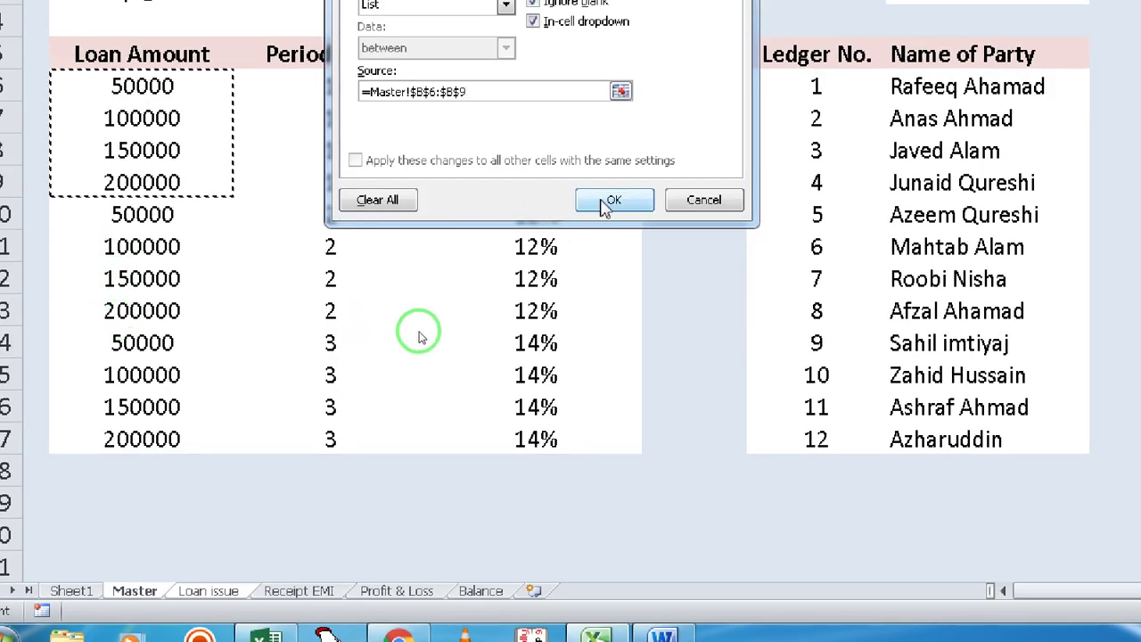
pyautogui.click(609, 201)
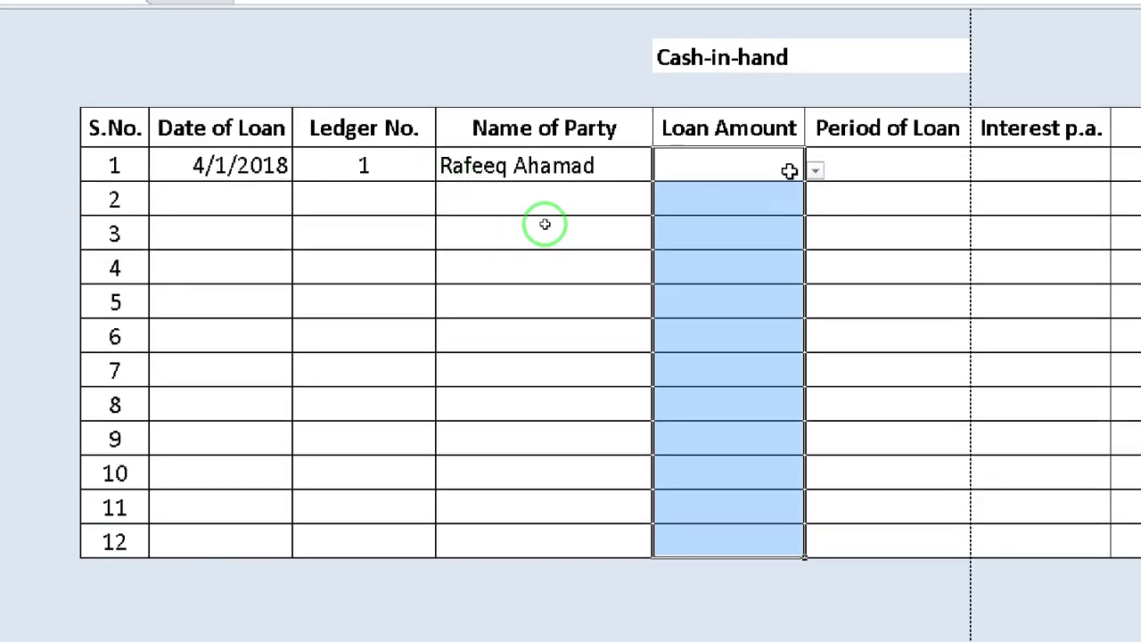
# - Test the first Loan Amount dropdown, closing it without choosing a value
pyautogui.click(789, 171)
pyautogui.click(816, 172)
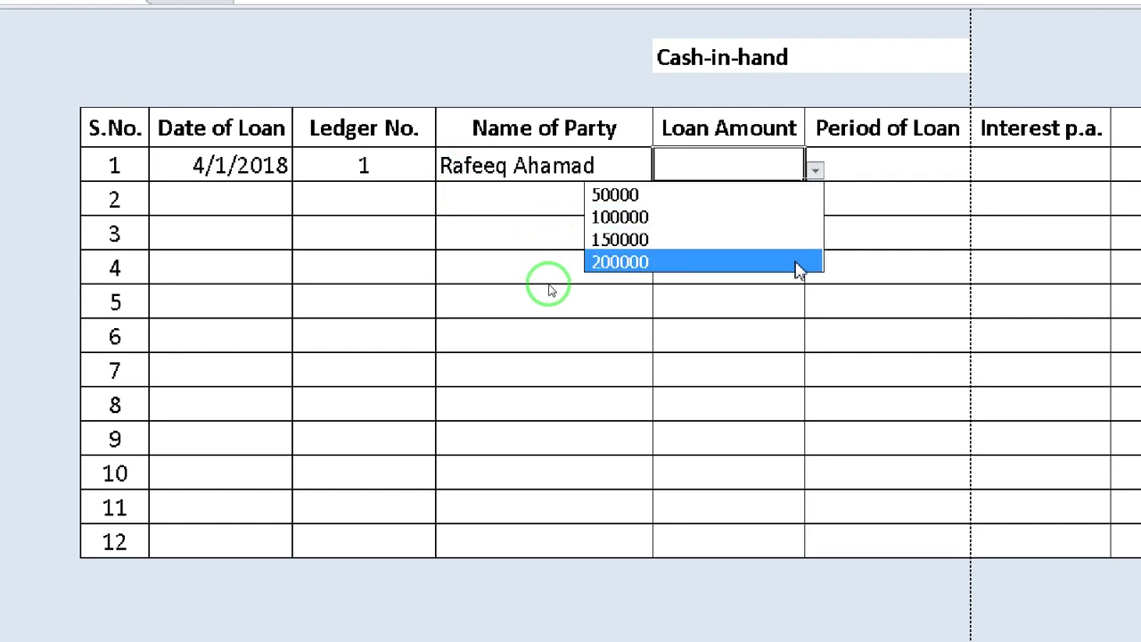
pyautogui.click(871, 160)
pyautogui.click(871, 160)
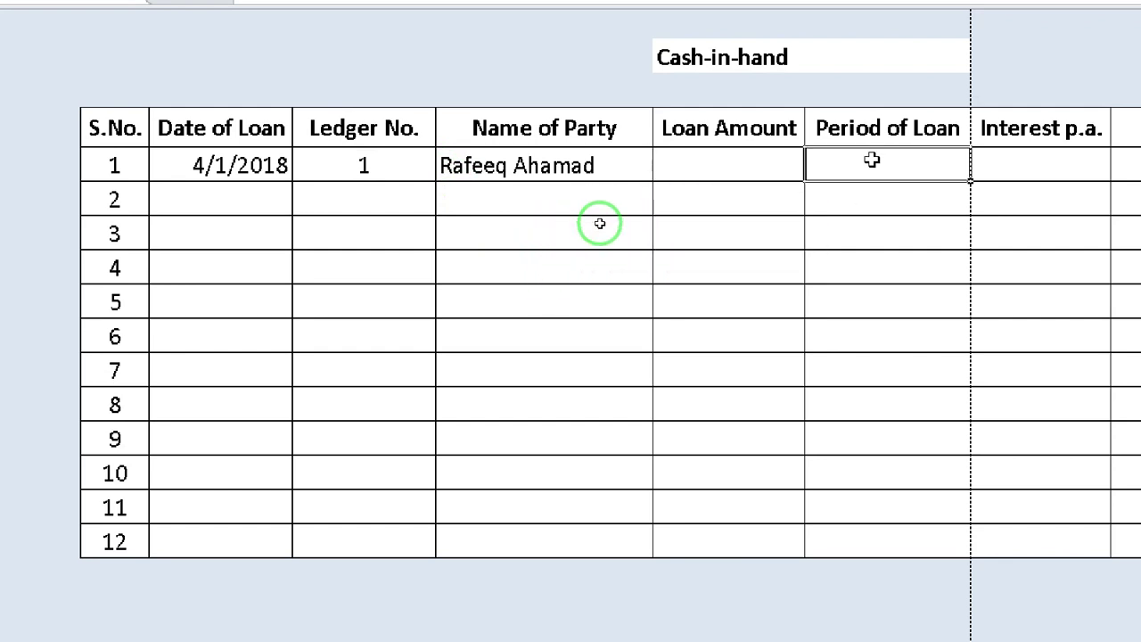
# - Limit Period of Loan rows 1–12 to a list of 1, 2, 3
pyautogui.moveTo(871, 160); pyautogui.dragTo(871, 533)
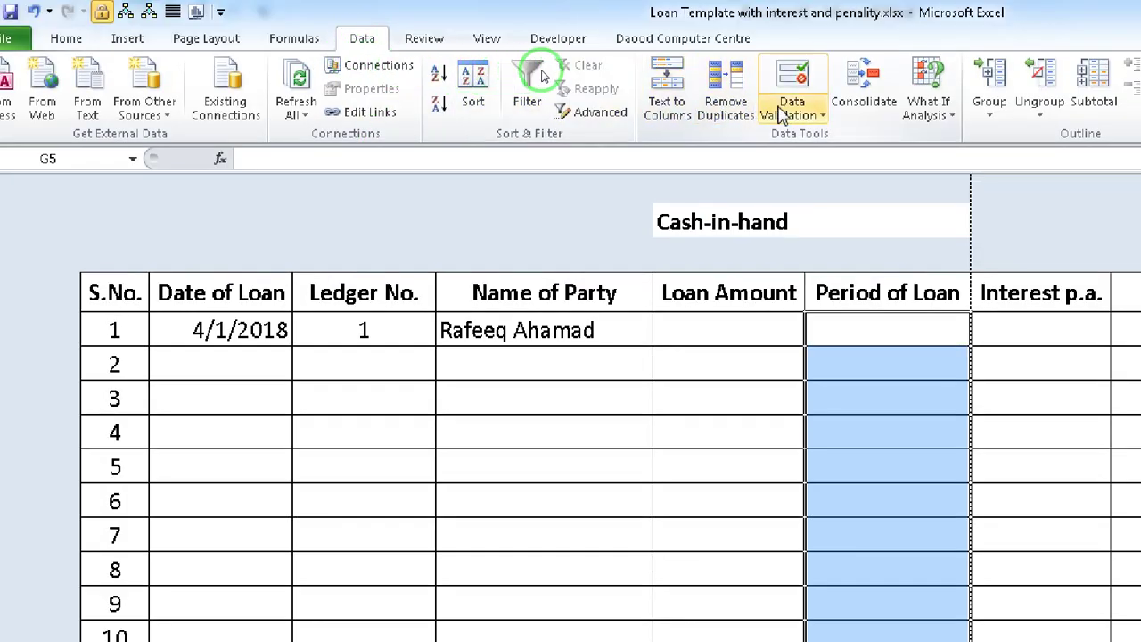
pyautogui.click(790, 94)
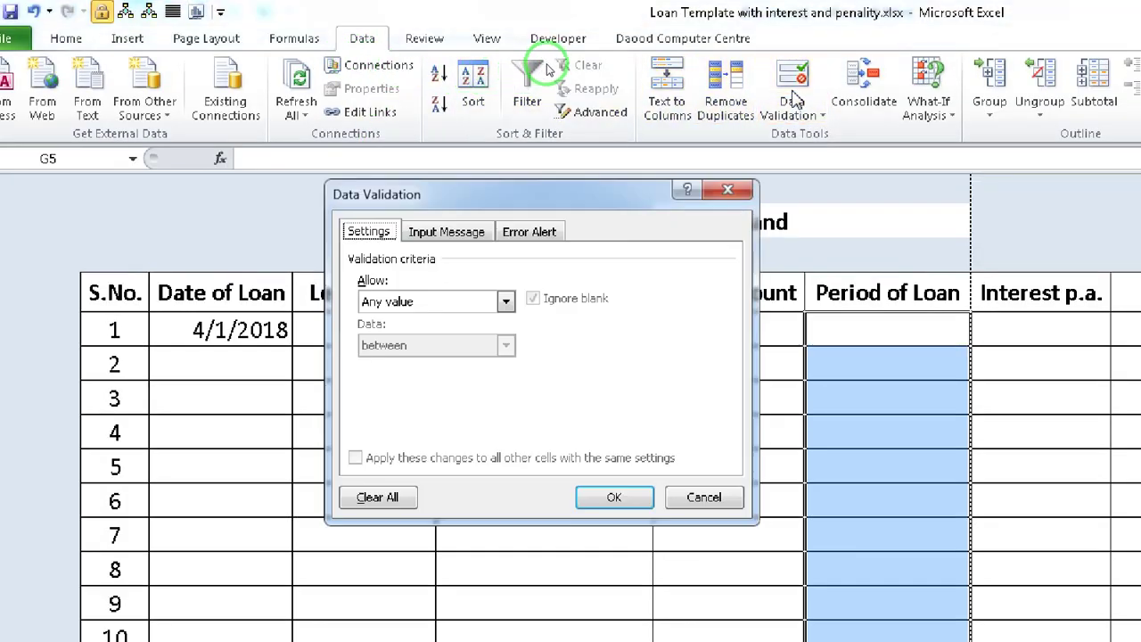
pyautogui.click(482, 300)
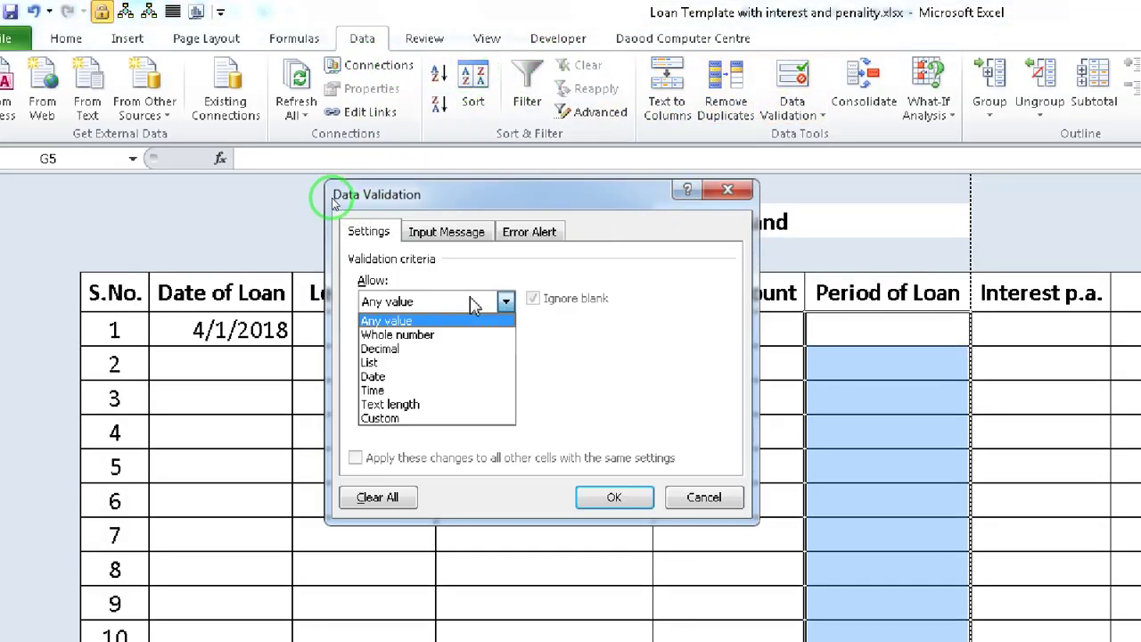
pyautogui.click(446, 363)
pyautogui.click(430, 392)
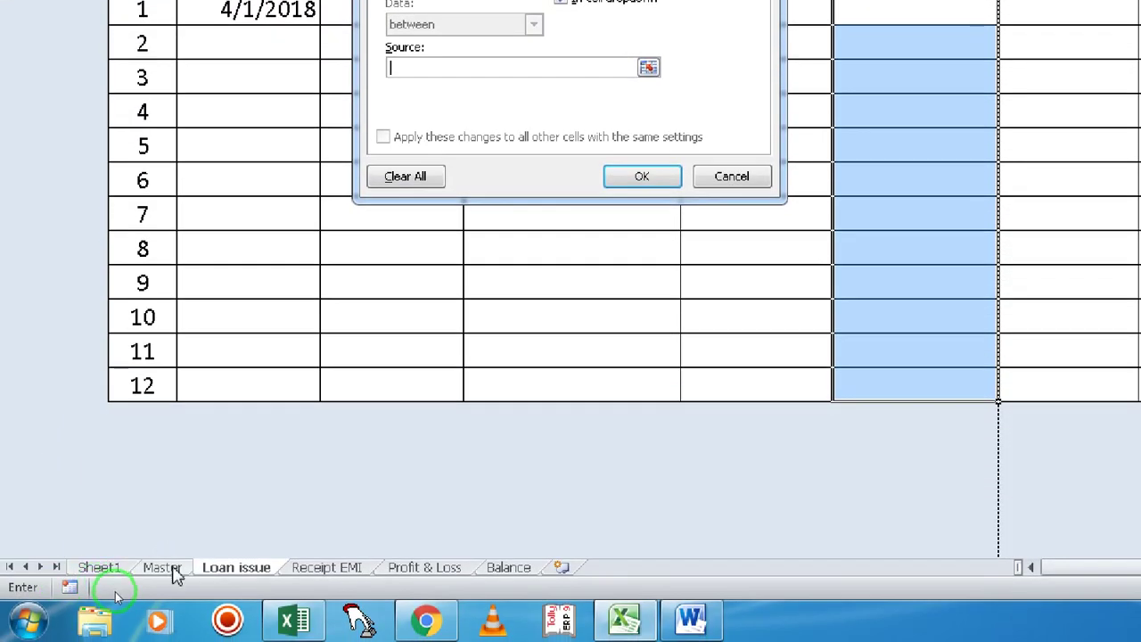
pyautogui.click(161, 568)
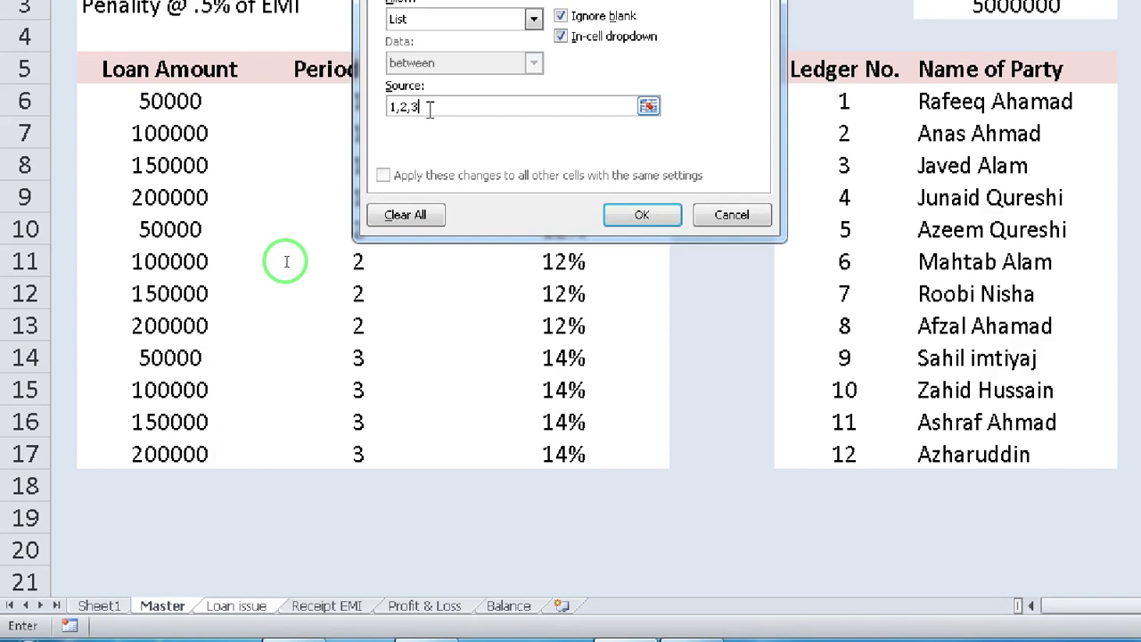
pyautogui.click(624, 218)
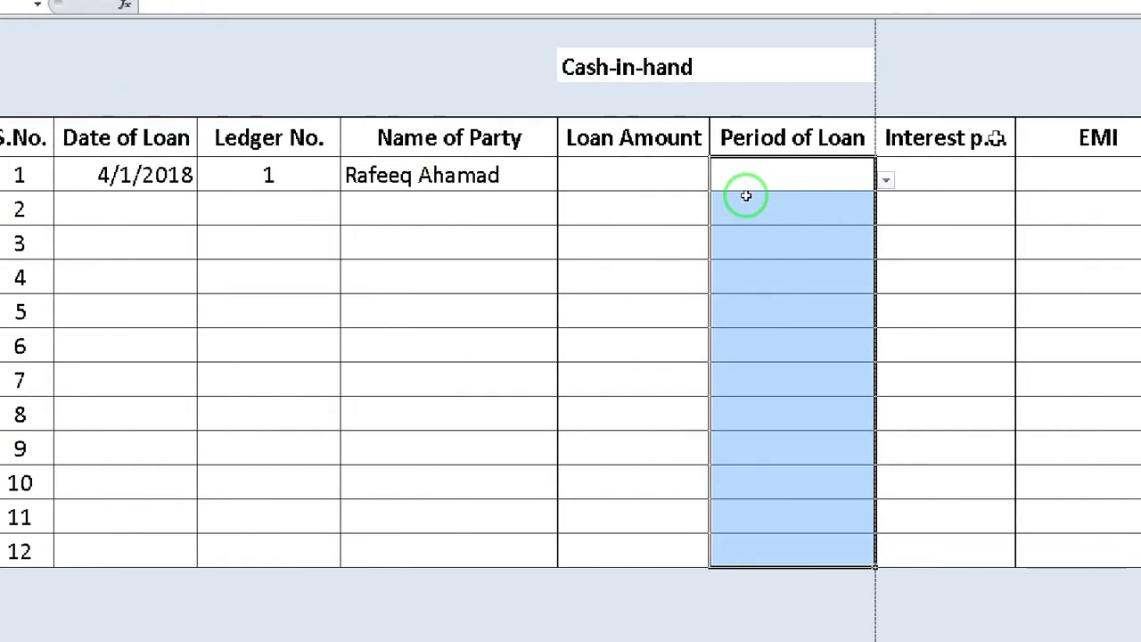
# - Test the first Period of Loan dropdown without picking a value
pyautogui.click(830, 175)
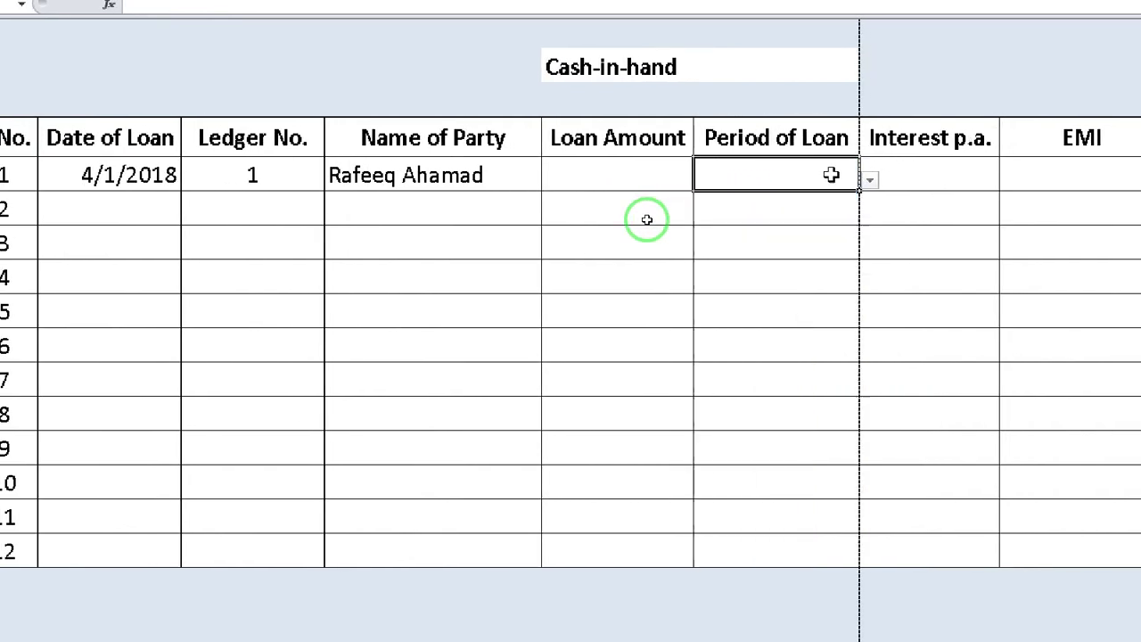
pyautogui.click(869, 182)
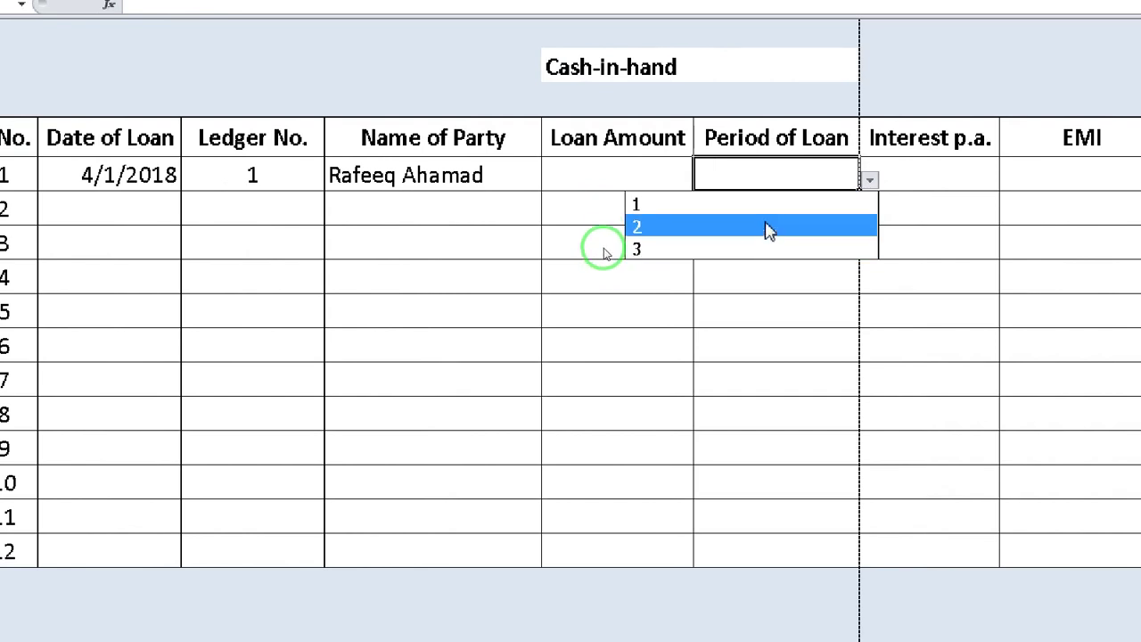
pyautogui.click(924, 168)
pyautogui.click(924, 165)
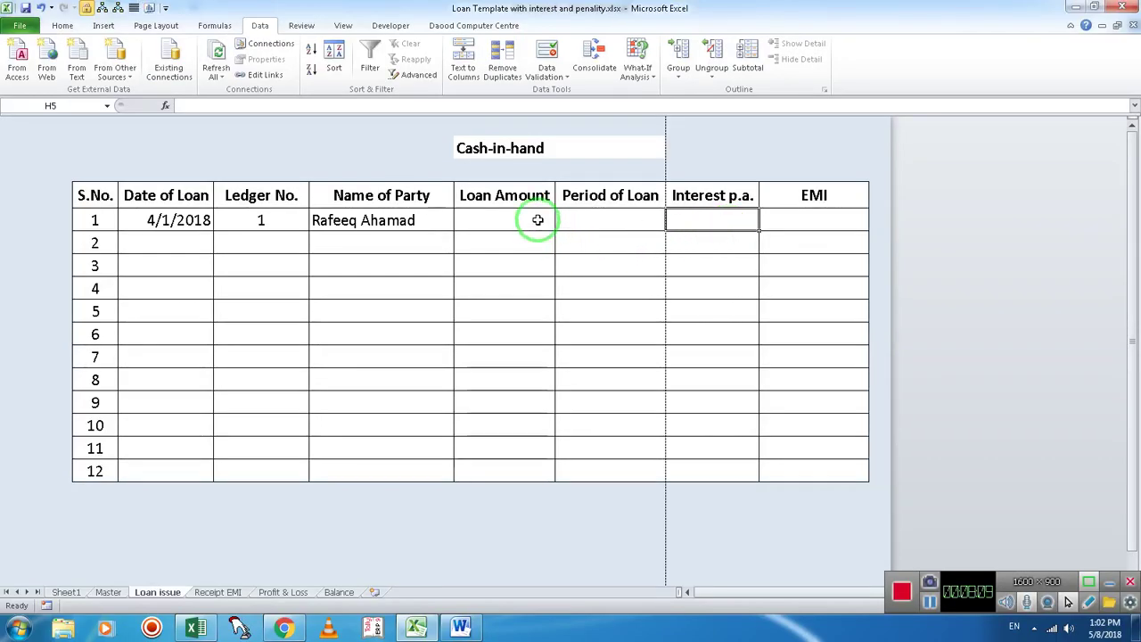
# - Pick Loan Amount 100000 and Period 1 for the first loan row
pyautogui.click(543, 221)
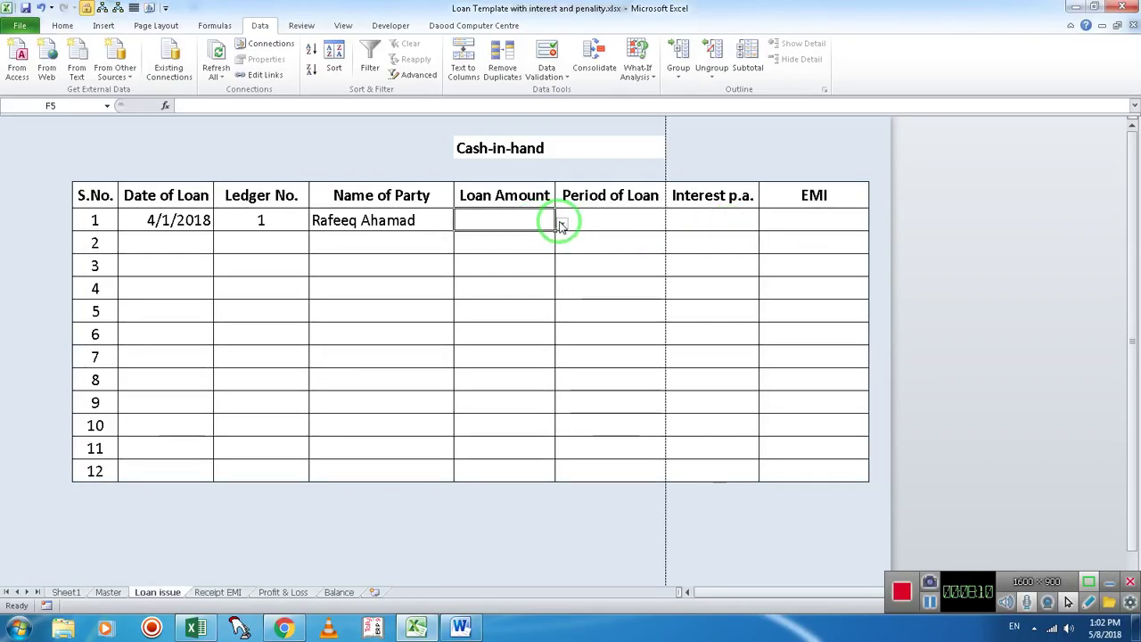
pyautogui.click(561, 225)
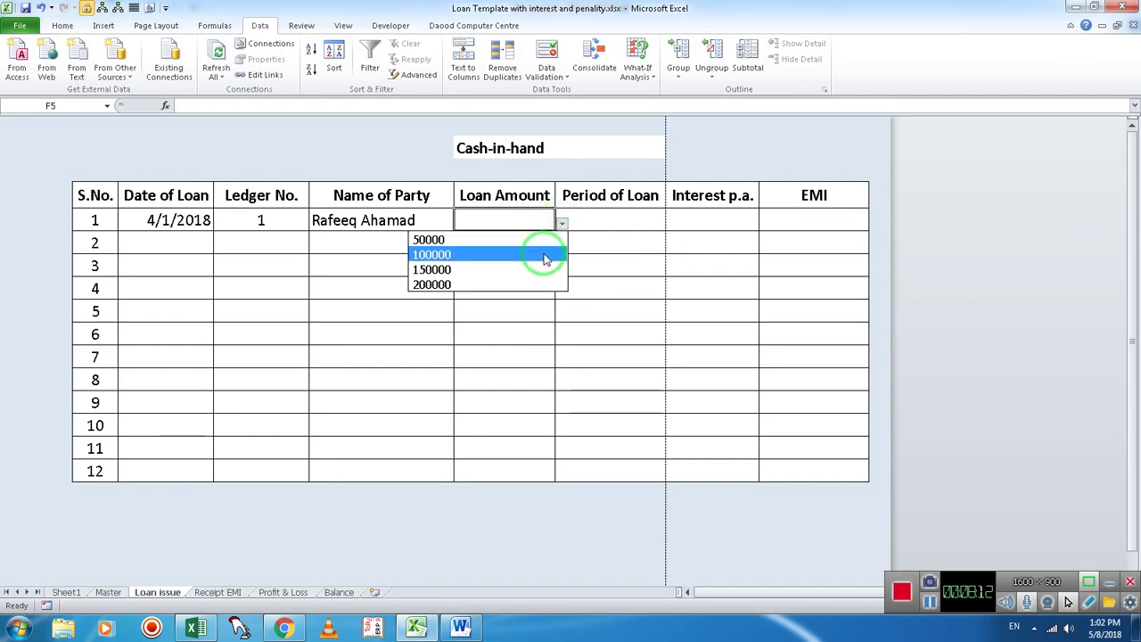
pyautogui.click(546, 256)
pyautogui.click(606, 222)
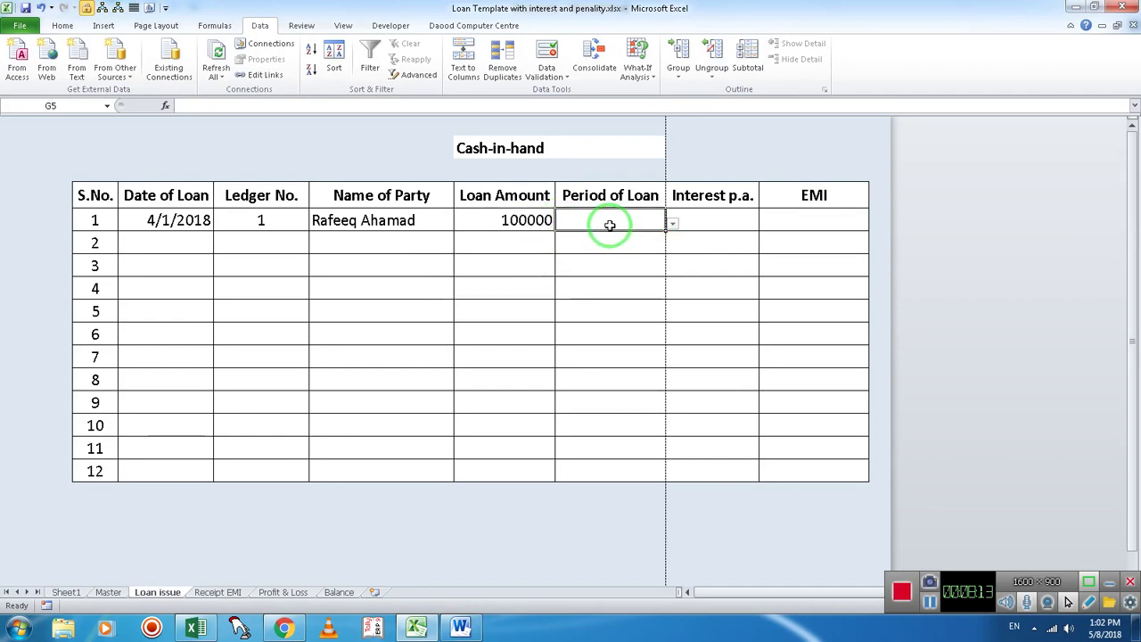
pyautogui.click(671, 225)
pyautogui.click(651, 240)
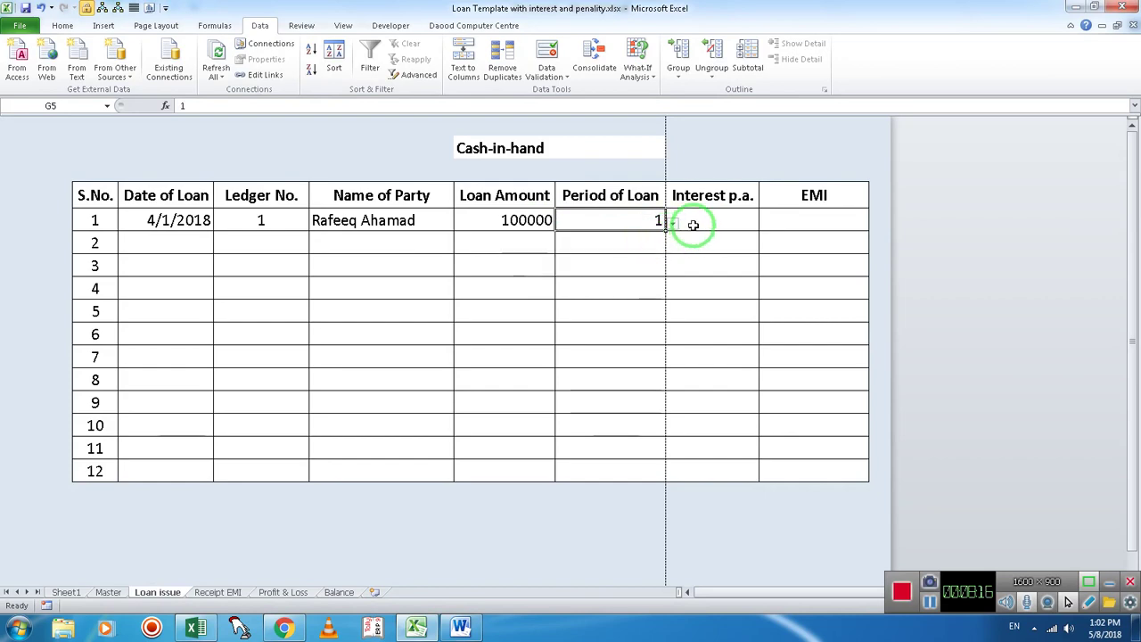
pyautogui.click(702, 225)
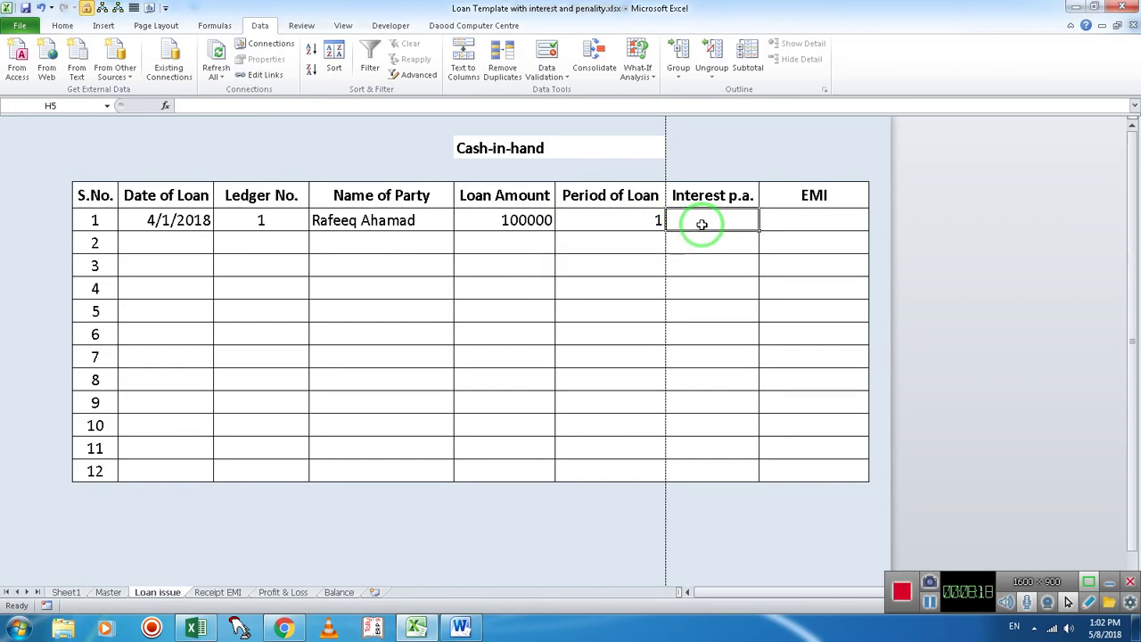
# - Select the Master sheet's B5:D17 rate table and name it 'loan'
pyautogui.click(116, 593)
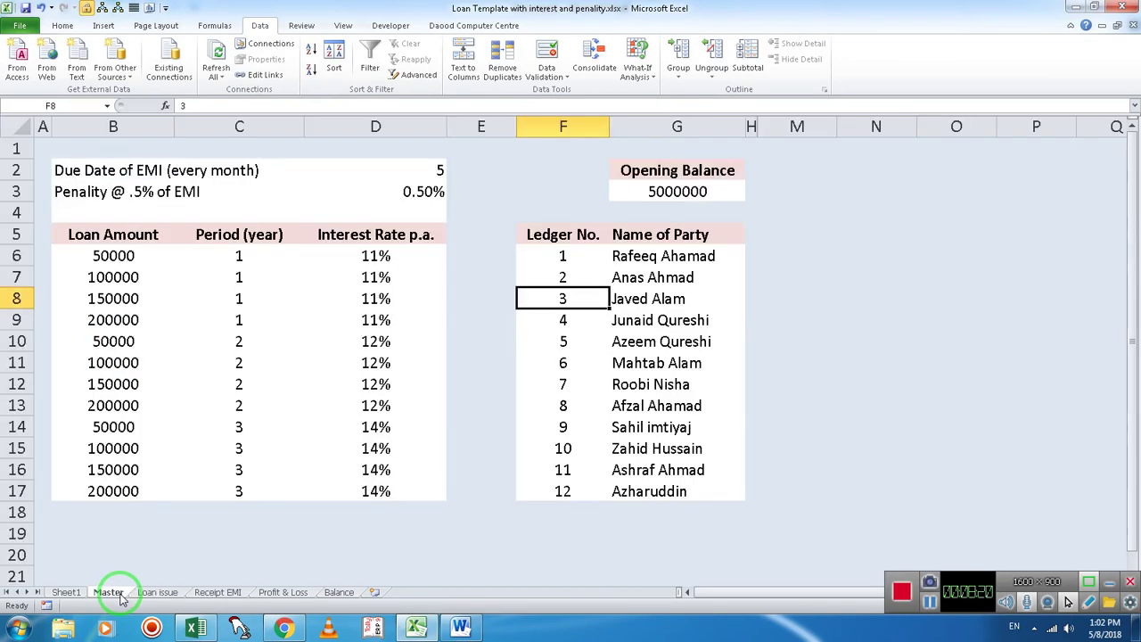
pyautogui.click(108, 236)
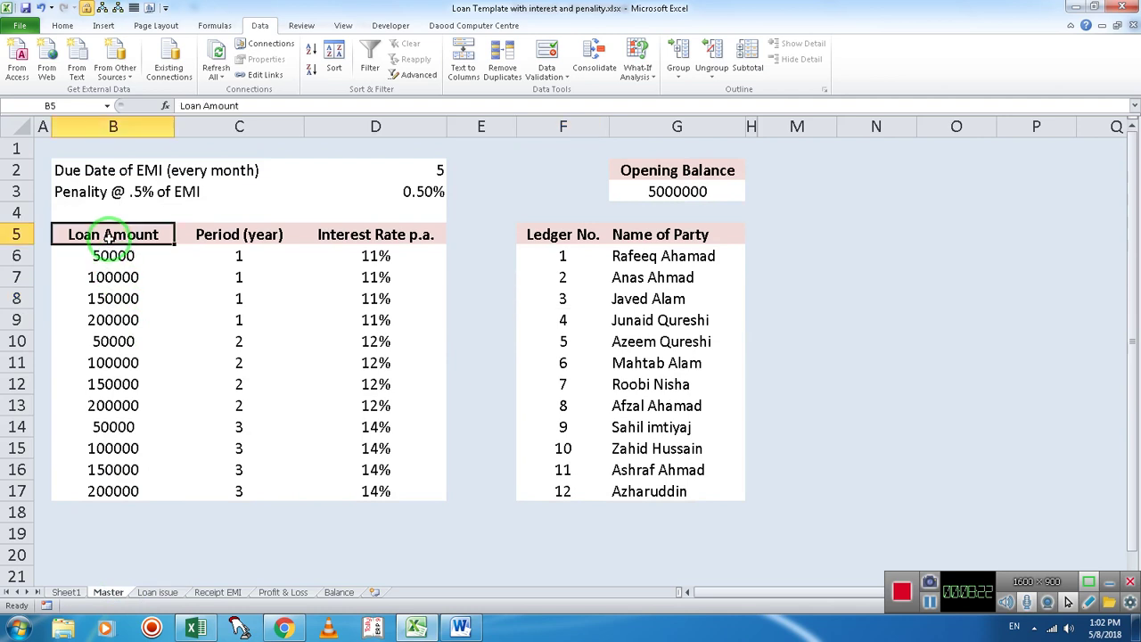
pyautogui.moveTo(109, 236); pyautogui.dragTo(373, 481)
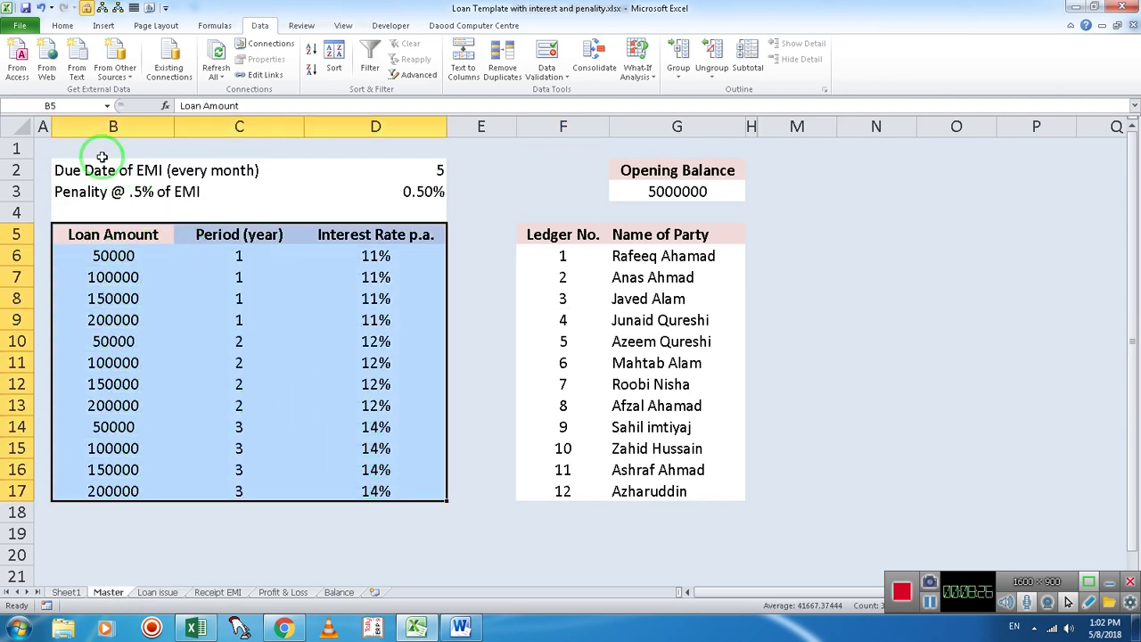
pyautogui.click(79, 107)
pyautogui.write('loan')
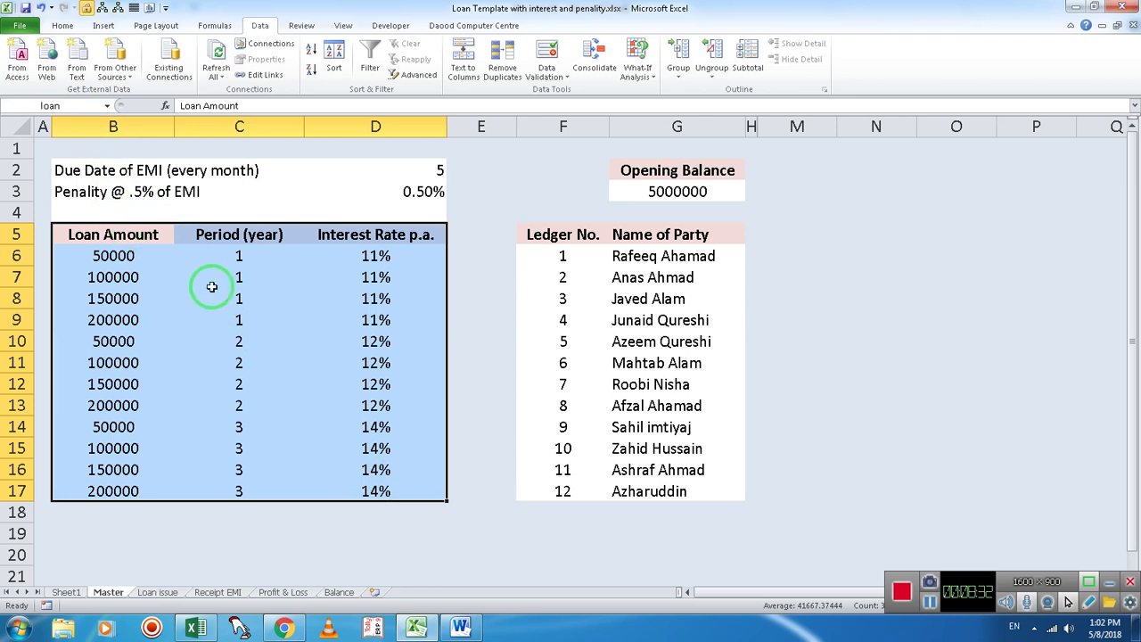
# - Check the first Interest p.a. cell on Loan issue, then return to Master cell B5
pyautogui.click(160, 592)
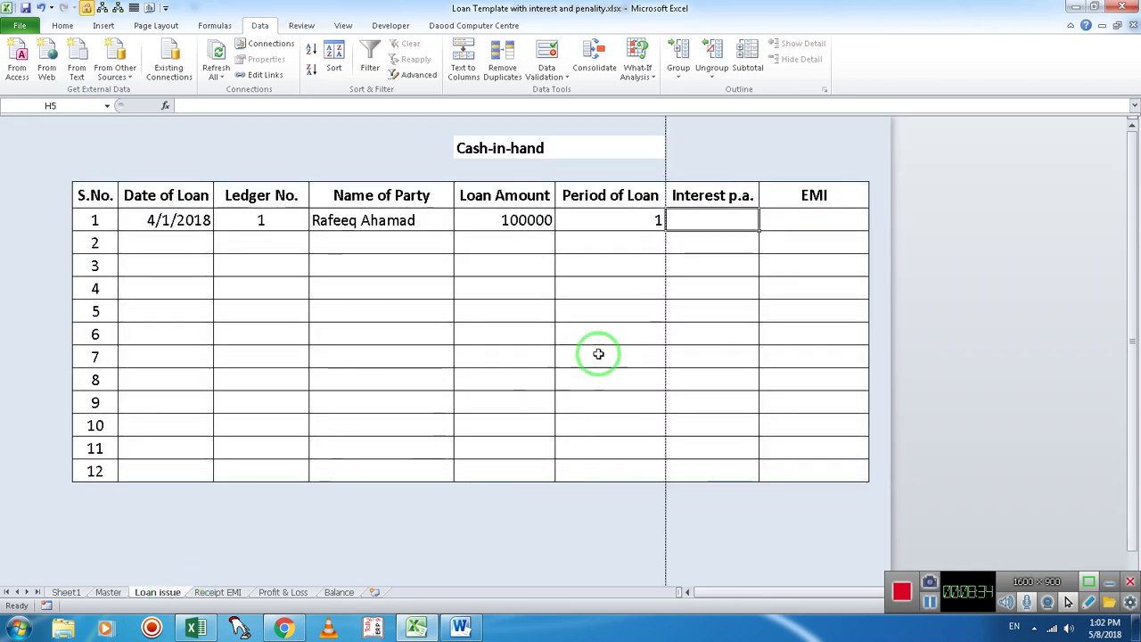
pyautogui.click(707, 223)
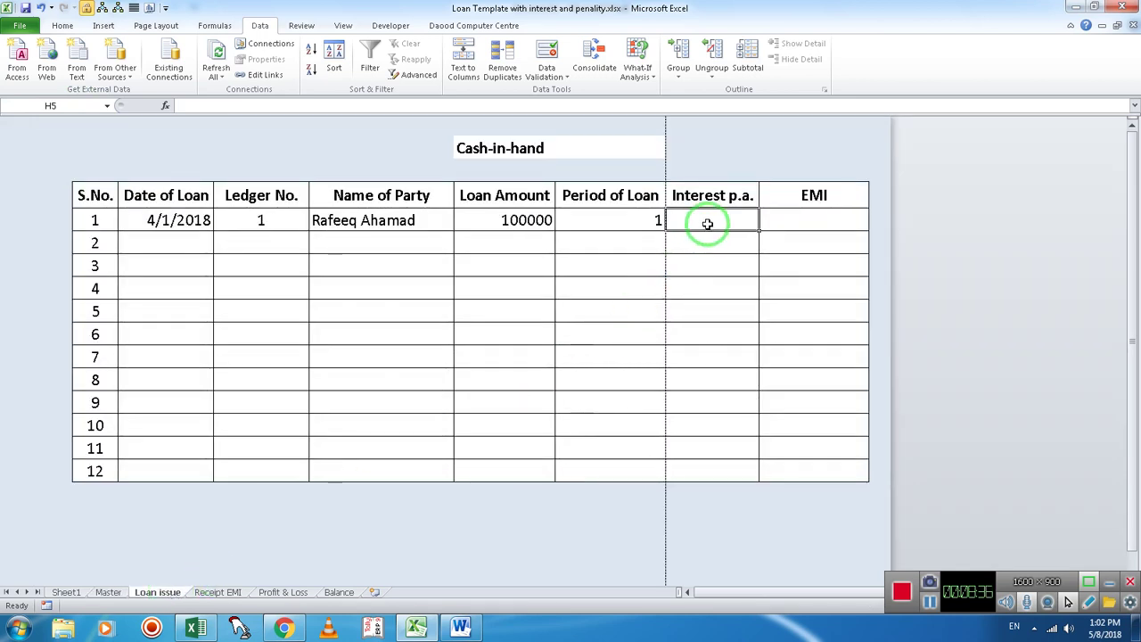
pyautogui.click(108, 592)
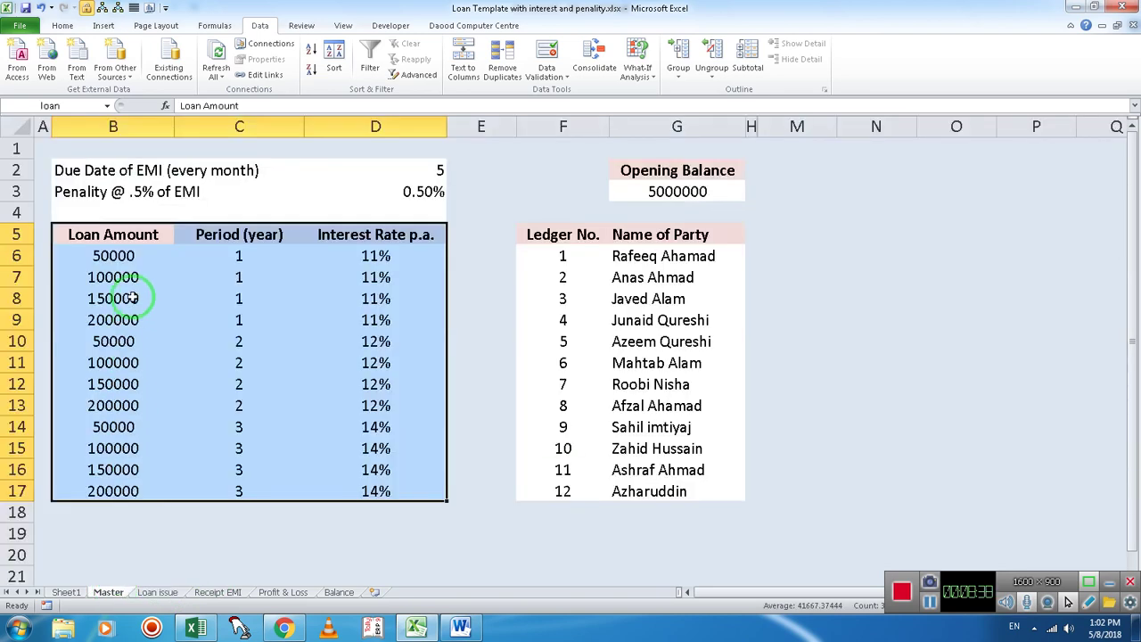
pyautogui.click(105, 234)
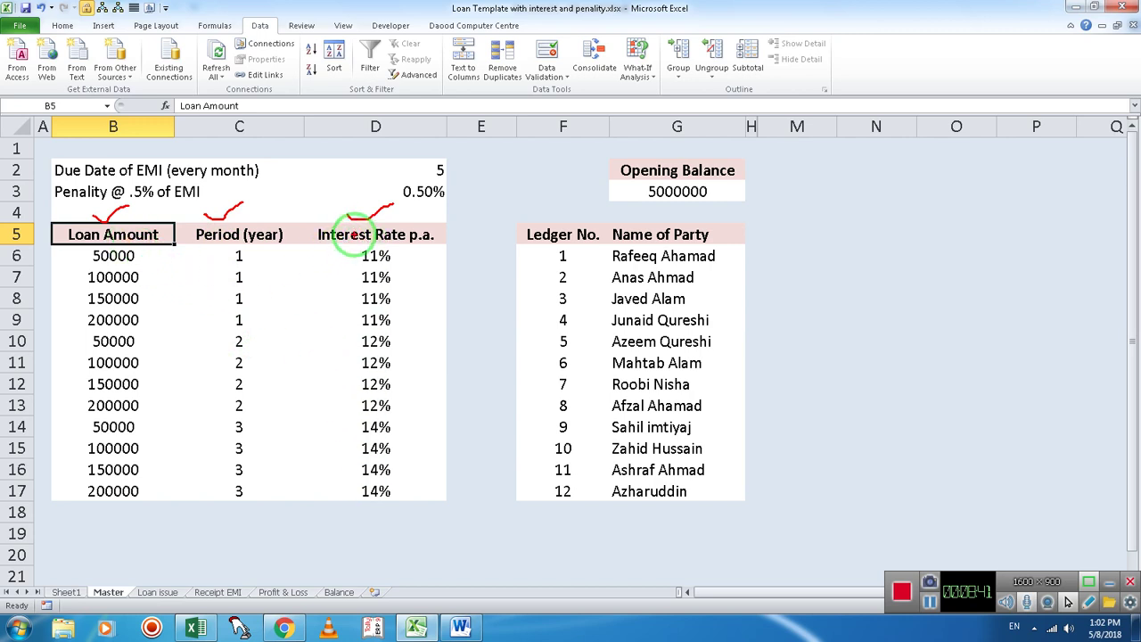
pyautogui.press('Escape')
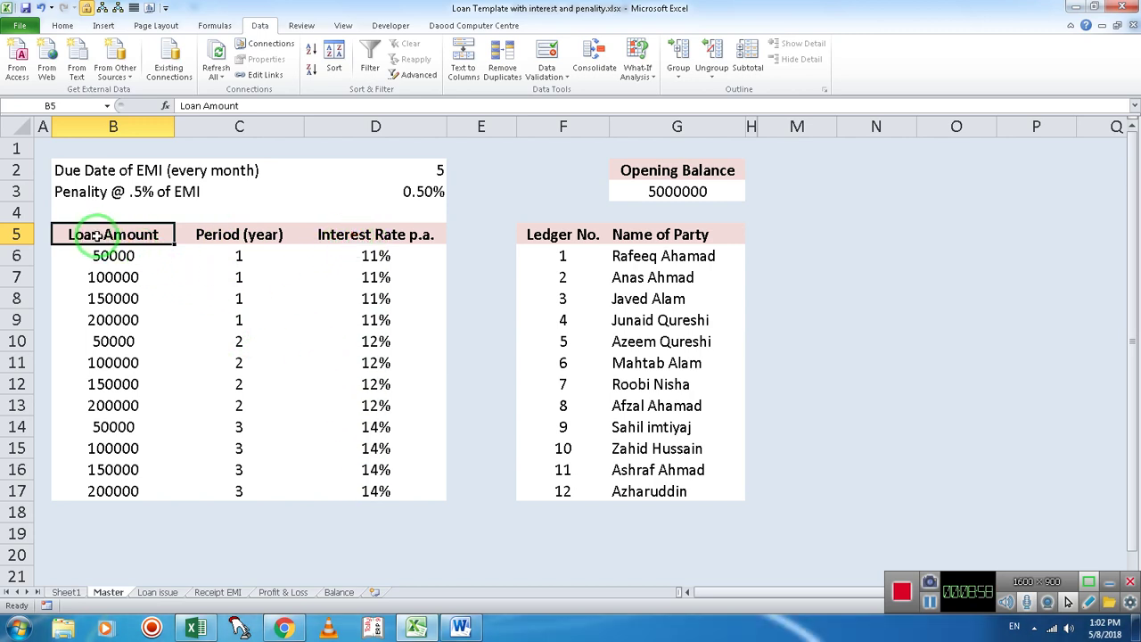
# - Enter =VLOOKUP(F5,loan,3,0) in the first Interest p.a. cell, giving 11%
pyautogui.click(159, 592)
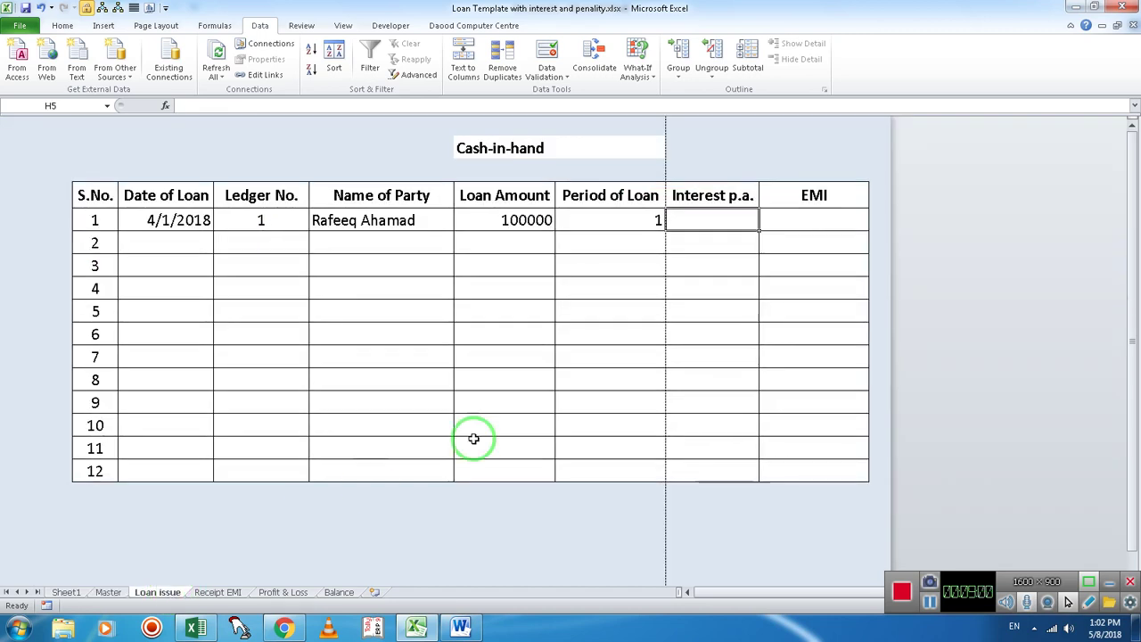
pyautogui.write('=')
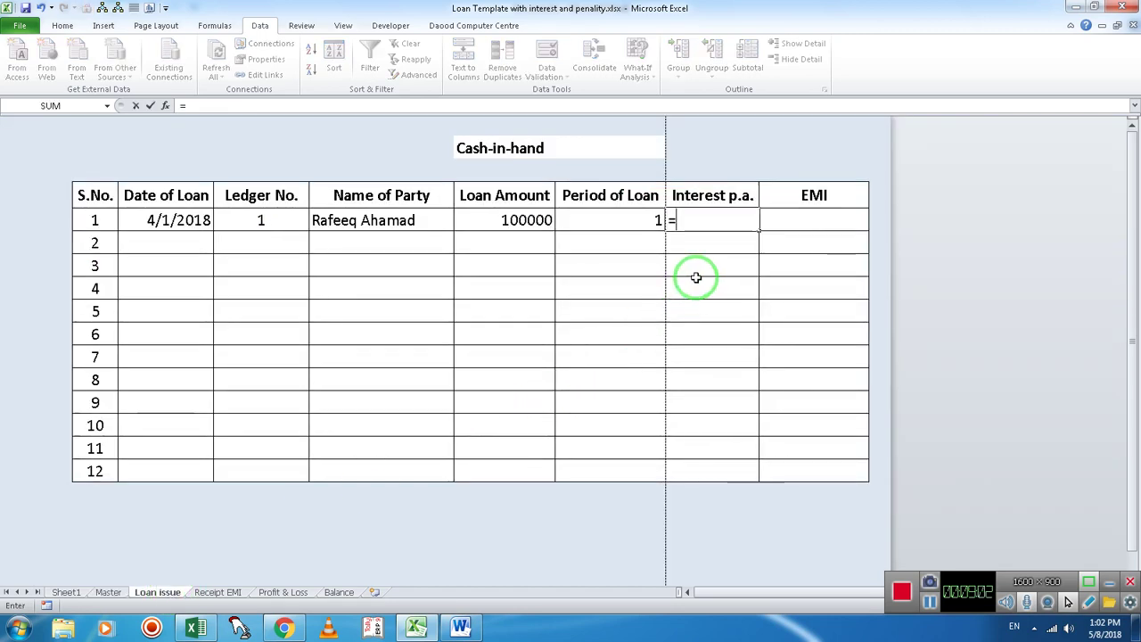
pyautogui.write('vl')
pyautogui.press('Tab')
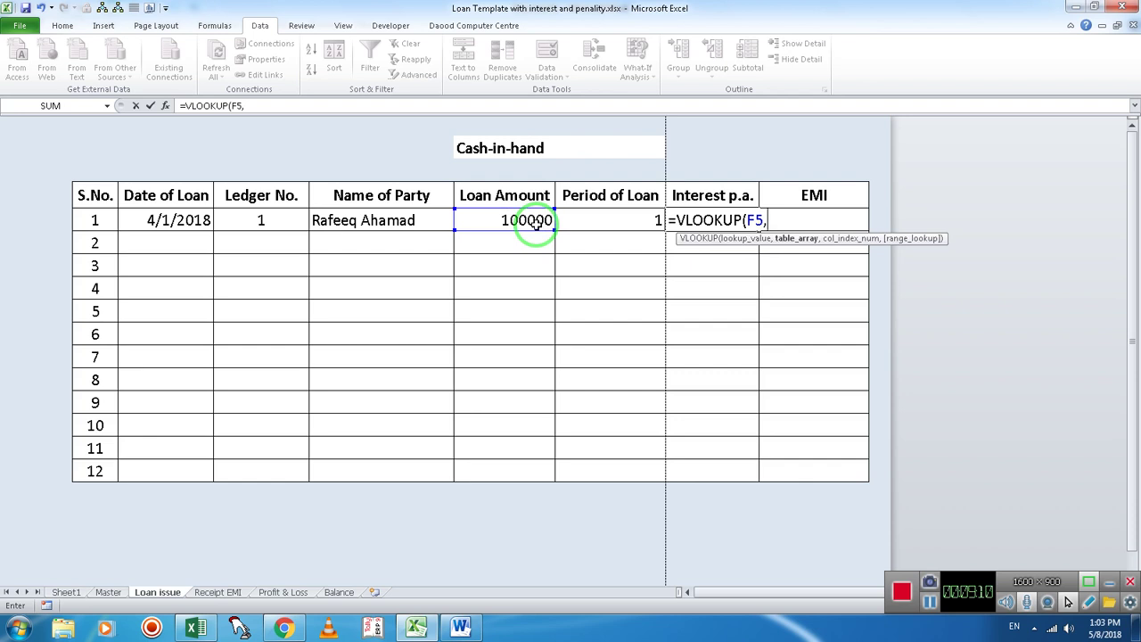
pyautogui.write('loan,')
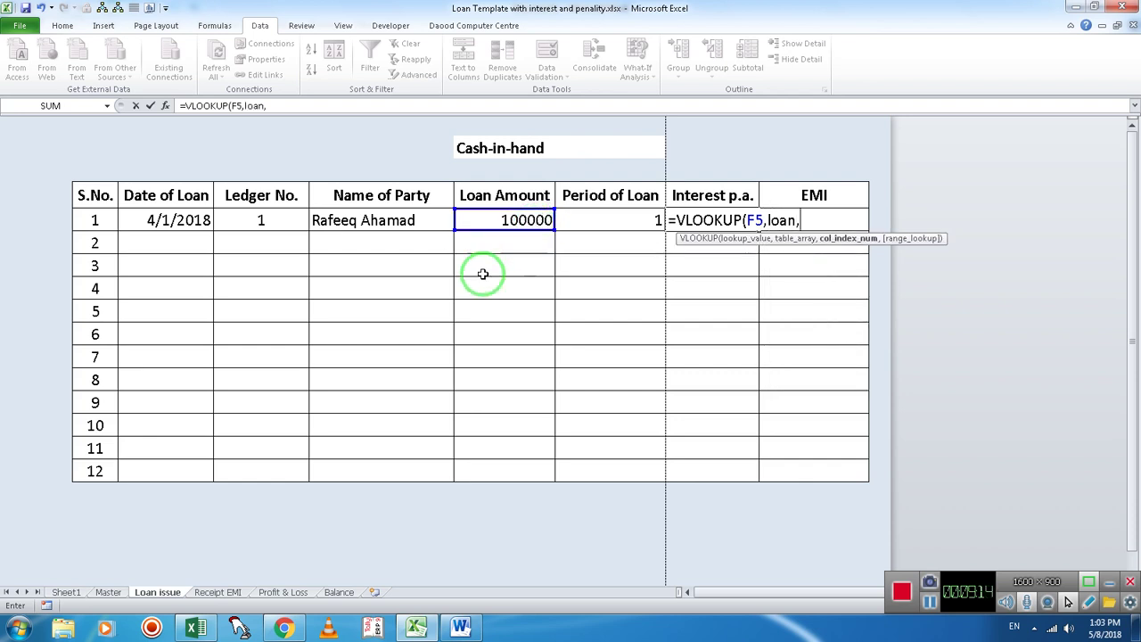
pyautogui.click(113, 592)
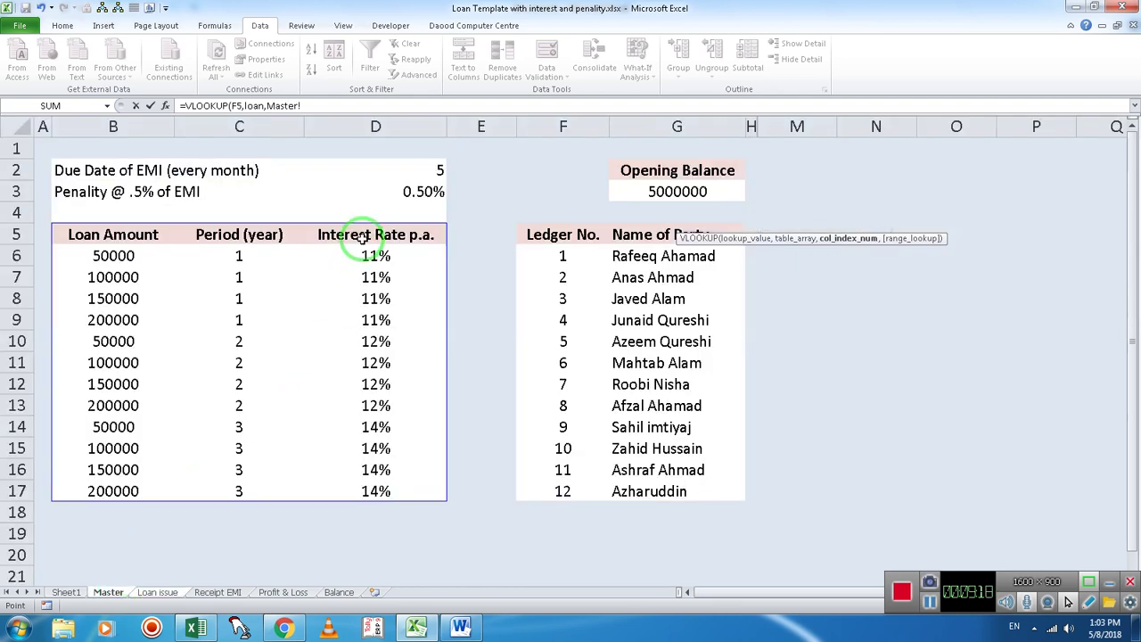
pyautogui.click(157, 592)
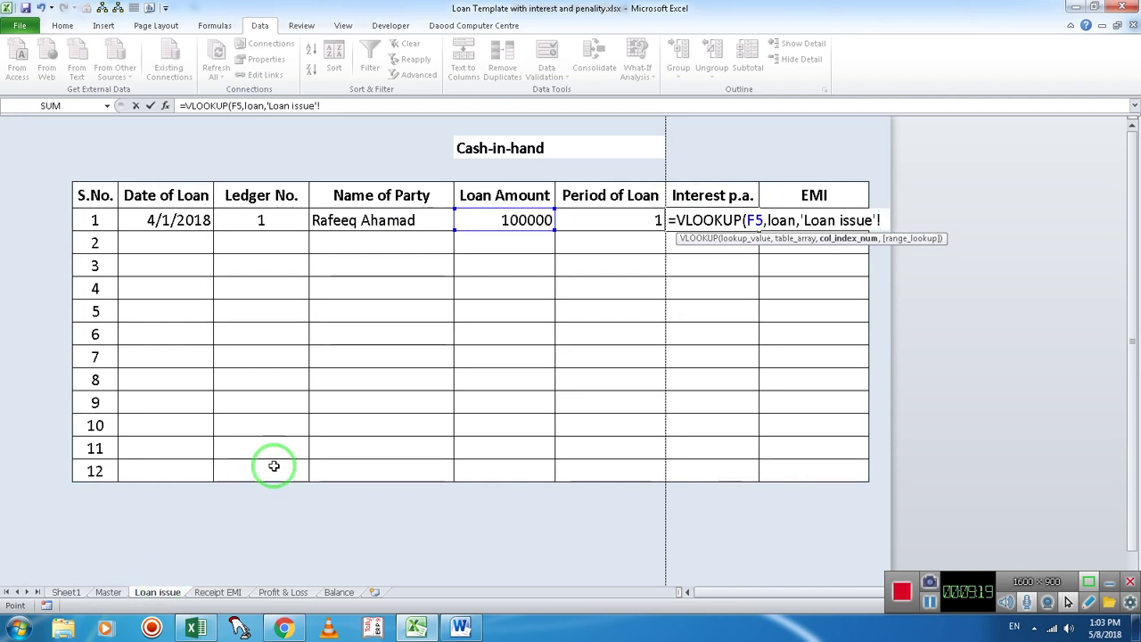
pyautogui.press('BackSpace')
pyautogui.press('BackSpace')
pyautogui.press('BackSpace')
pyautogui.press('BackSpace')
pyautogui.press('BackSpace')
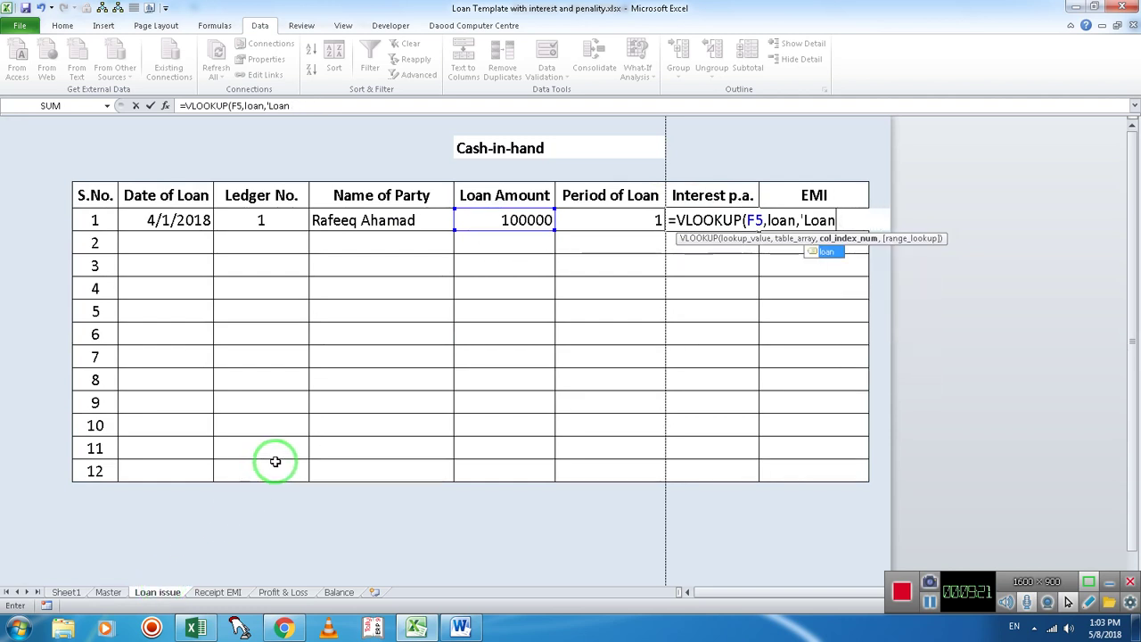
pyautogui.press('BackSpace')
pyautogui.press('BackSpace')
pyautogui.press('BackSpace')
pyautogui.press('BackSpace')
pyautogui.press('BackSpace')
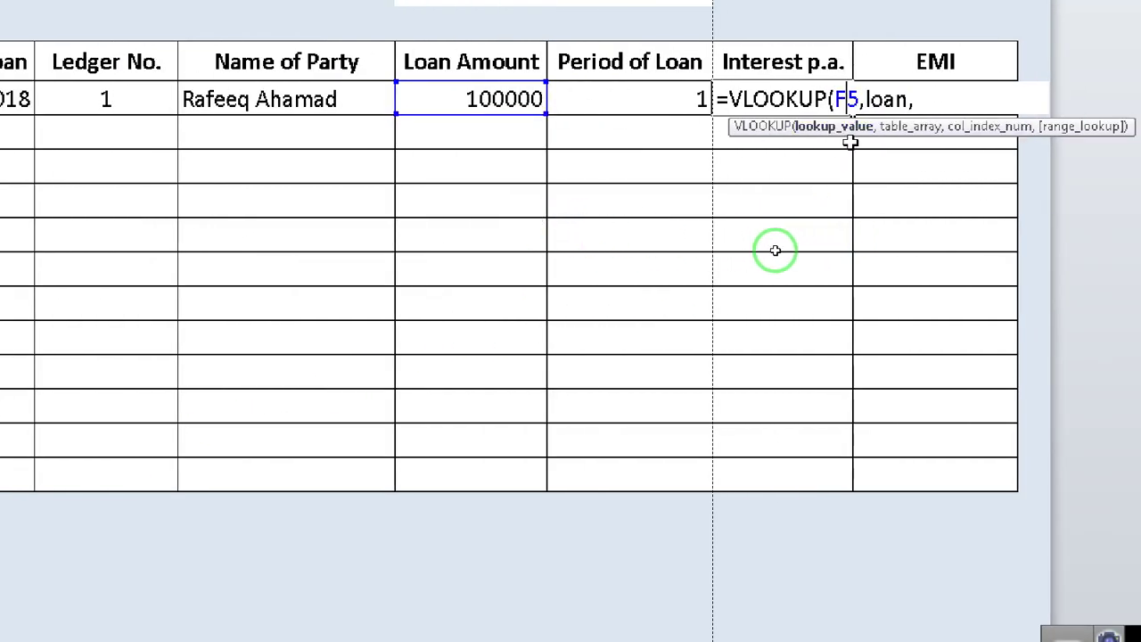
pyautogui.click(916, 134)
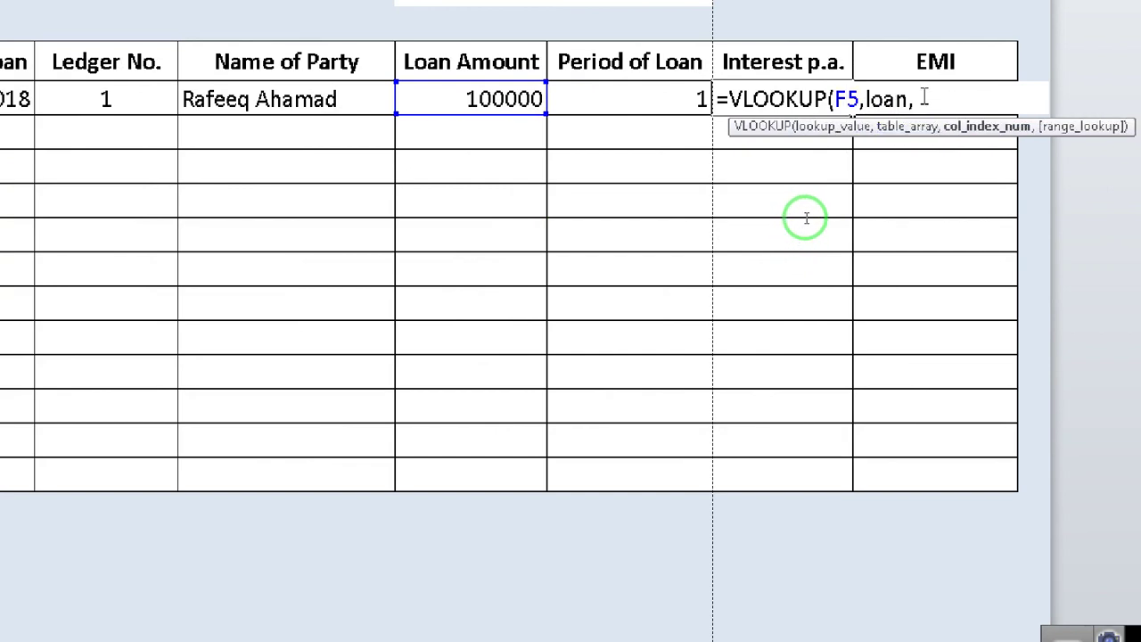
pyautogui.write('3,0')
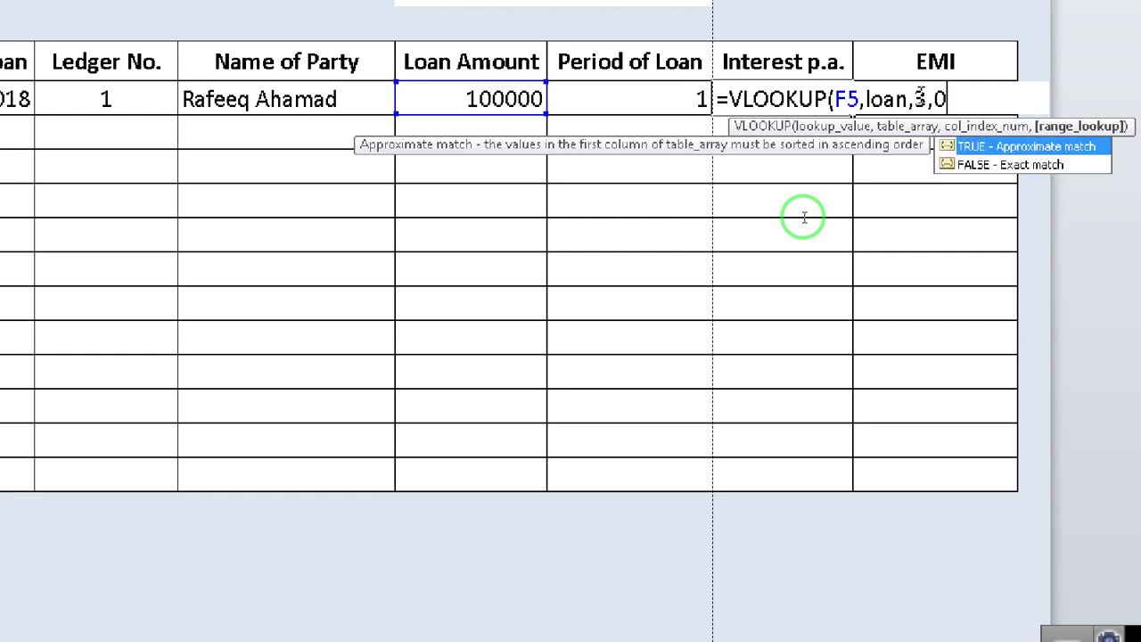
pyautogui.write(')')
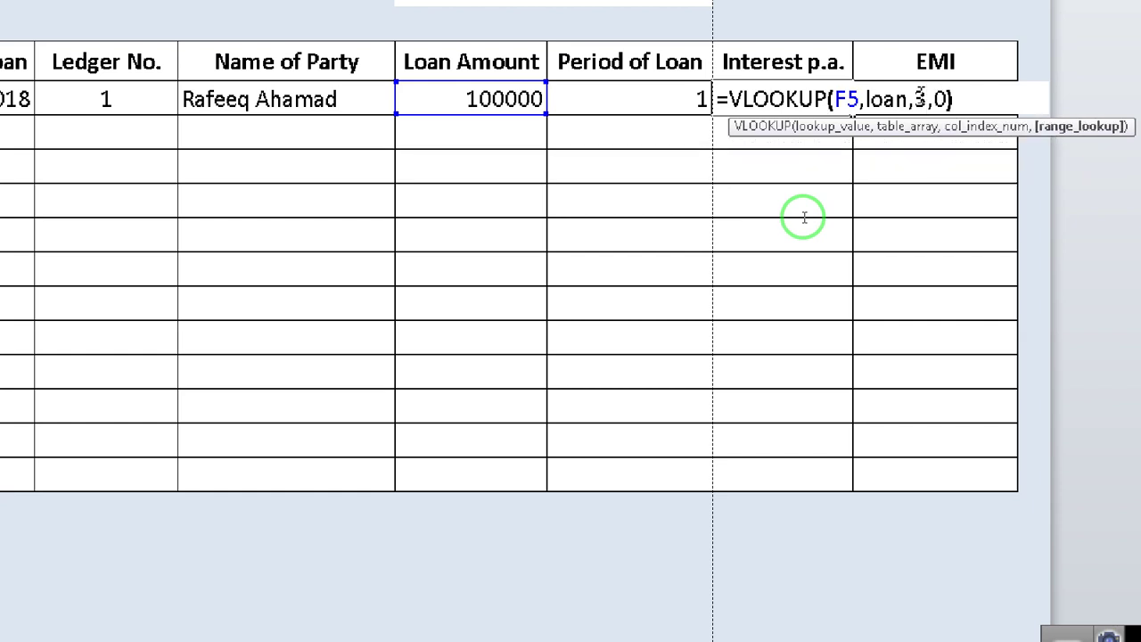
pyautogui.press('Return')
# - Fill the 11% VLOOKUP formula down to row 12, leaving #N/A in empty rows
pyautogui.click(783, 101)
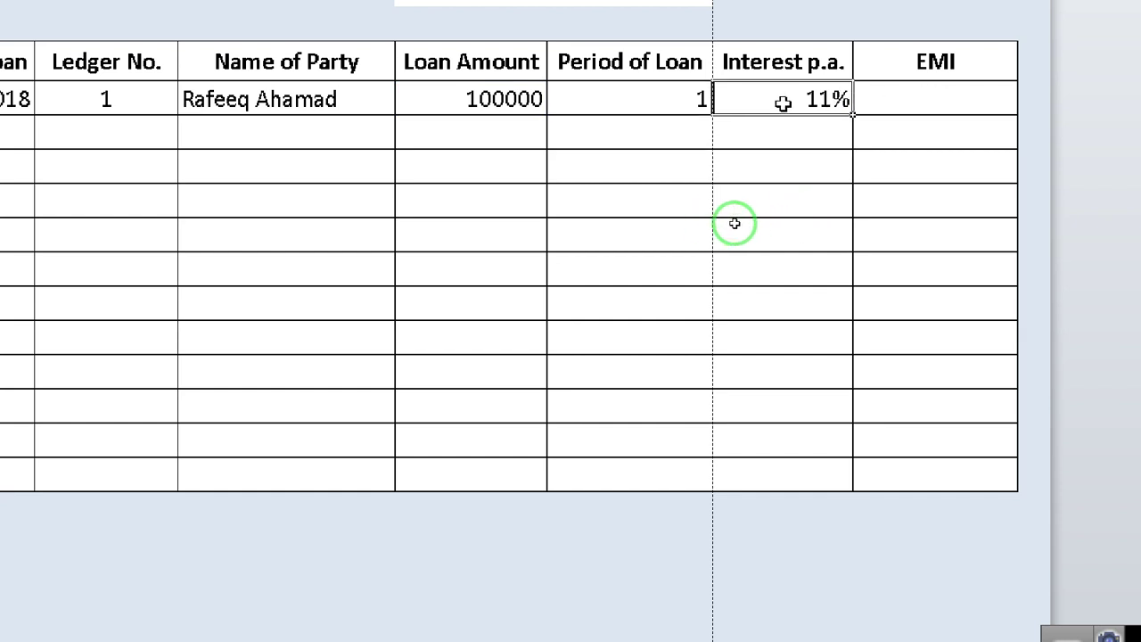
pyautogui.moveTo(852, 114); pyautogui.dragTo(845, 475)
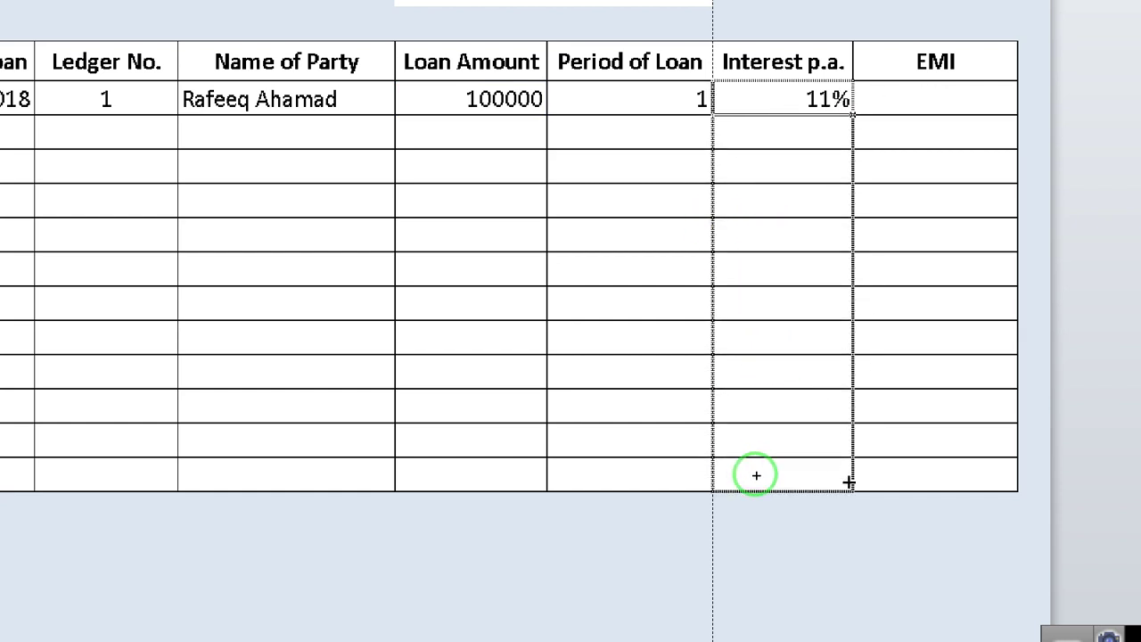
pyautogui.moveTo(847, 476); pyautogui.dragTo(846, 479)
pyautogui.press('Down')
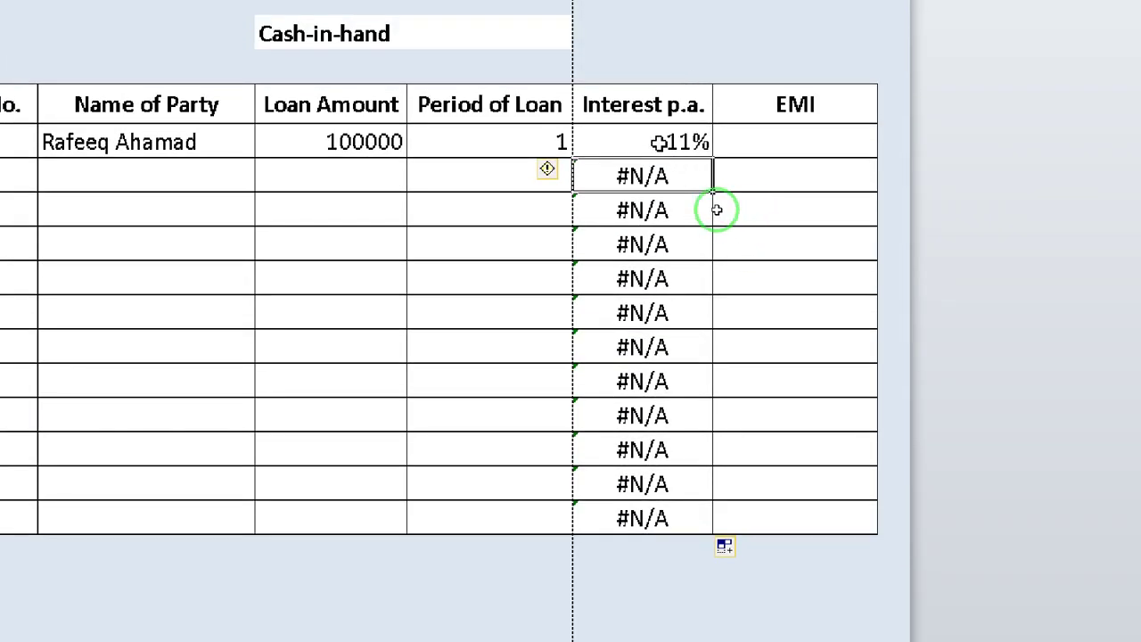
# - Change H5 to =IFERROR(VLOOKUP(F5,loan,3,0),"") and fill it down to row 12
pyautogui.doubleClick(648, 130)
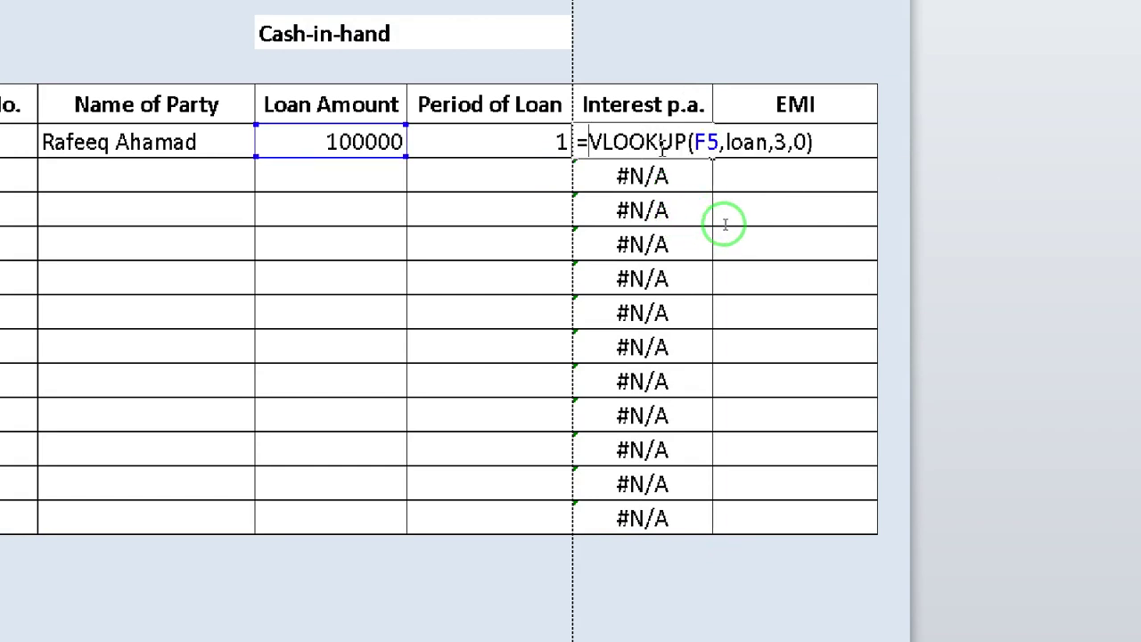
pyautogui.write('ife')
pyautogui.press('Tab')
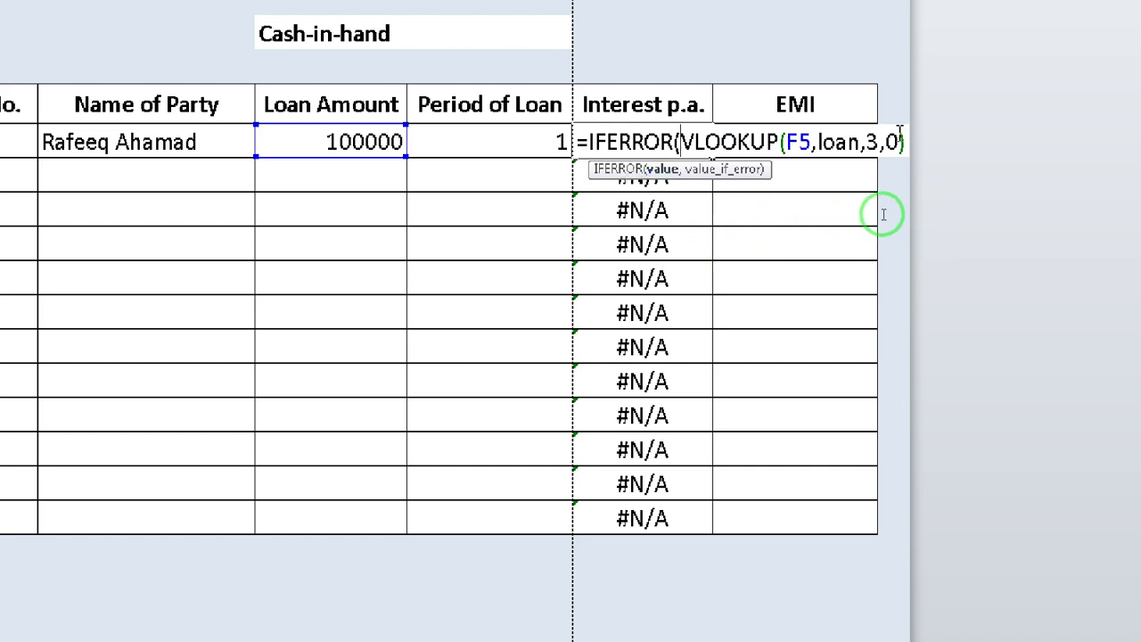
pyautogui.press('End')
pyautogui.write(')')
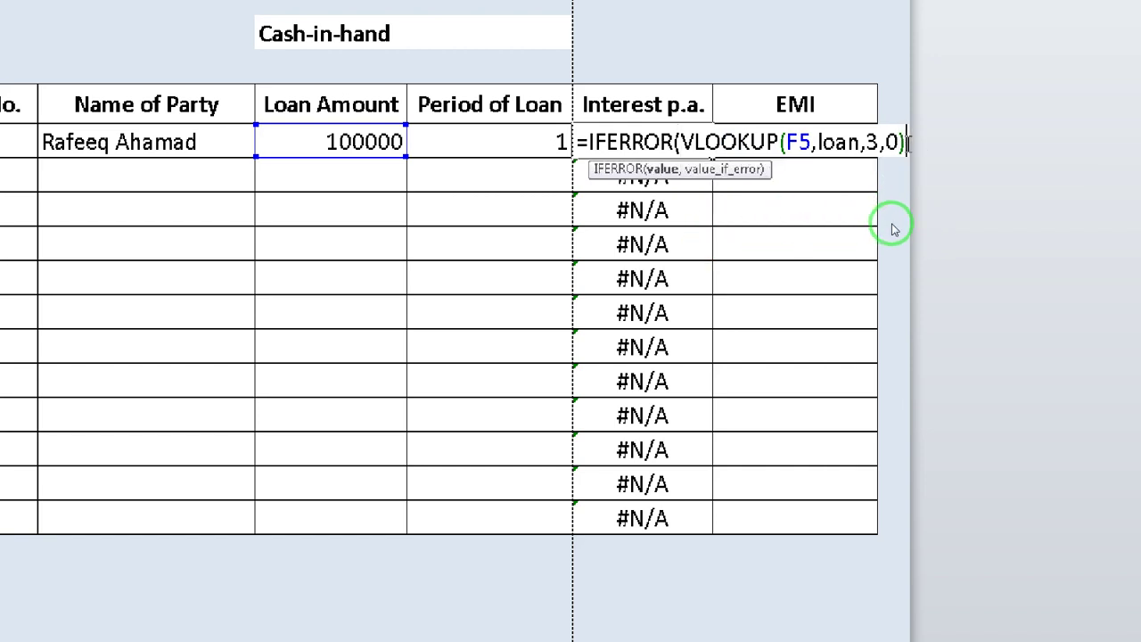
pyautogui.write(',')
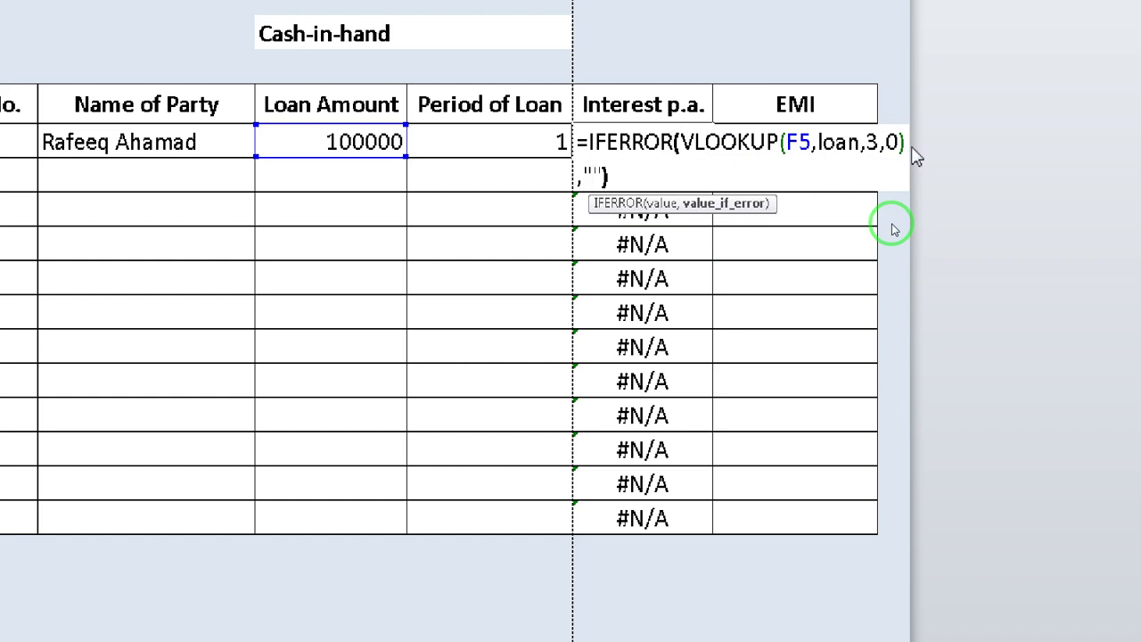
pyautogui.press('Return')
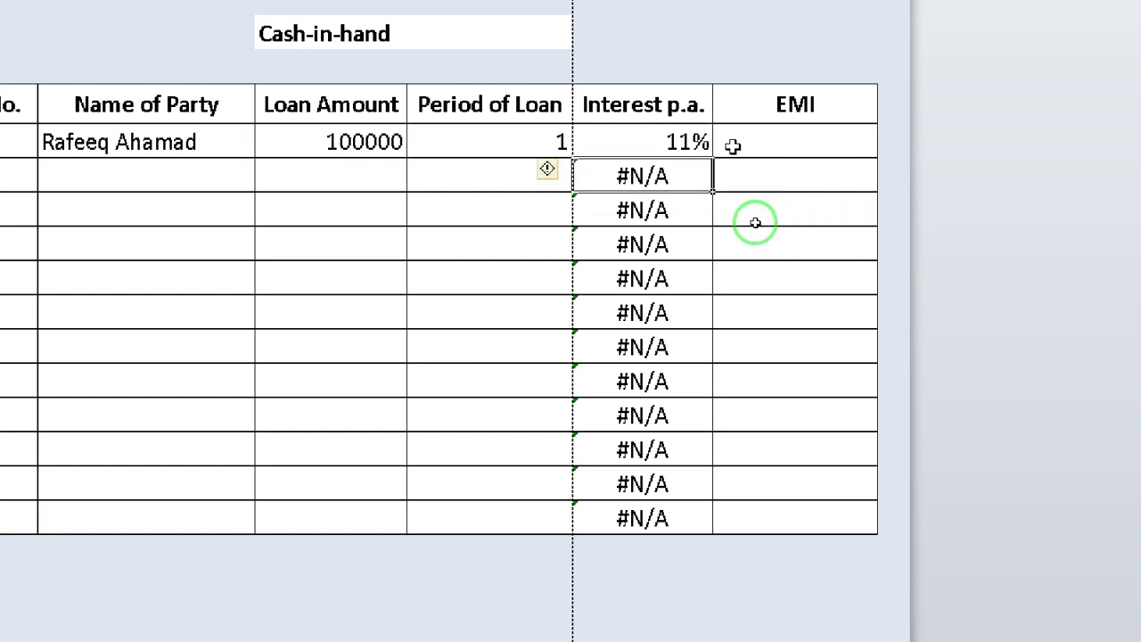
pyautogui.press('Up')
pyautogui.moveTo(713, 158)
pyautogui.mouseDown()
pyautogui.moveTo(728, 328)
pyautogui.moveTo(705, 537)
pyautogui.mouseUp()
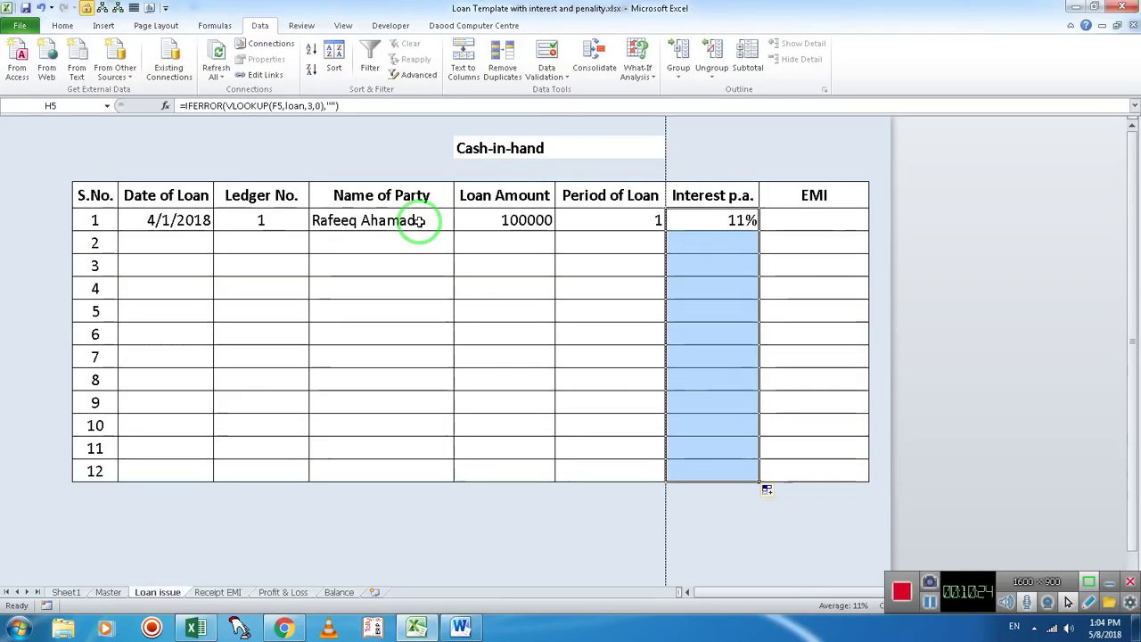
pyautogui.click(782, 223)
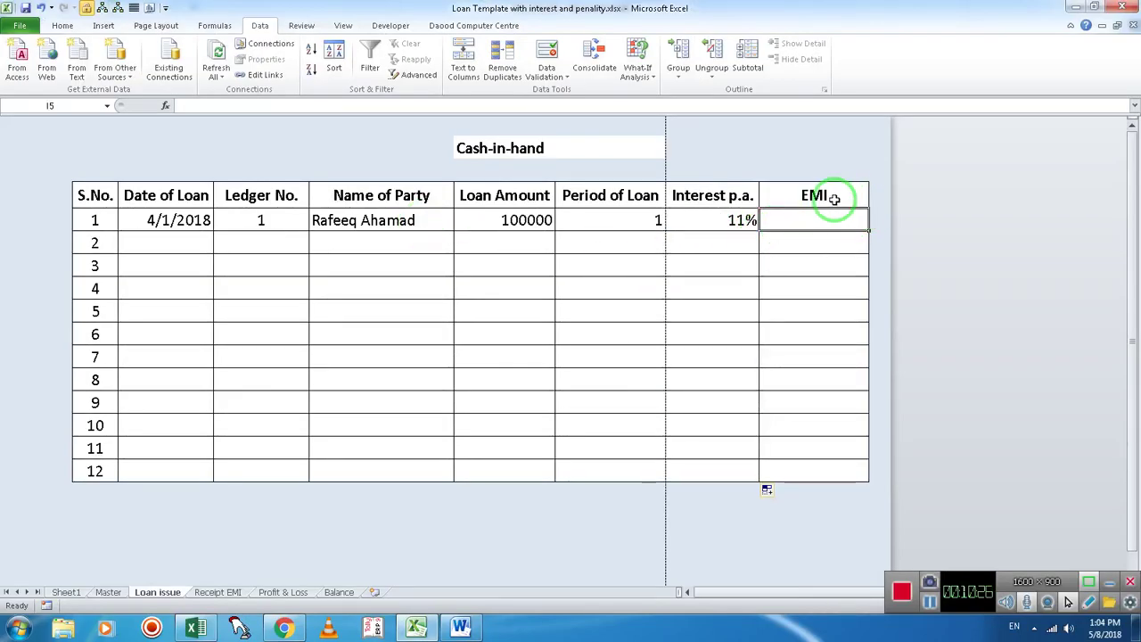
pyautogui.moveTo(833, 220); pyautogui.dragTo(820, 461)
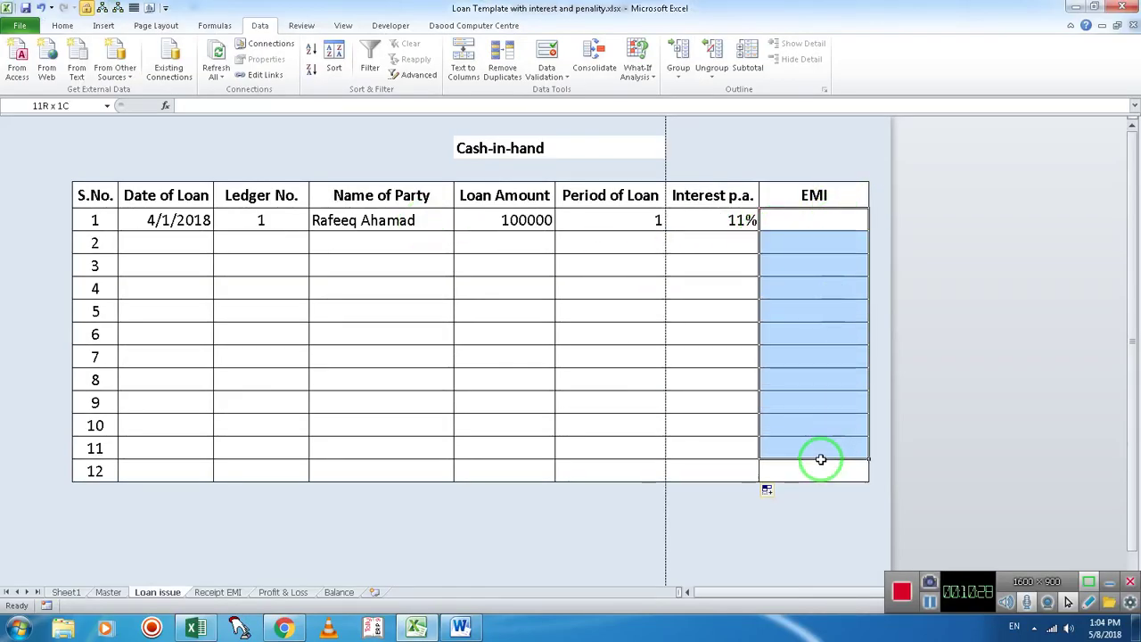
pyautogui.click(811, 224)
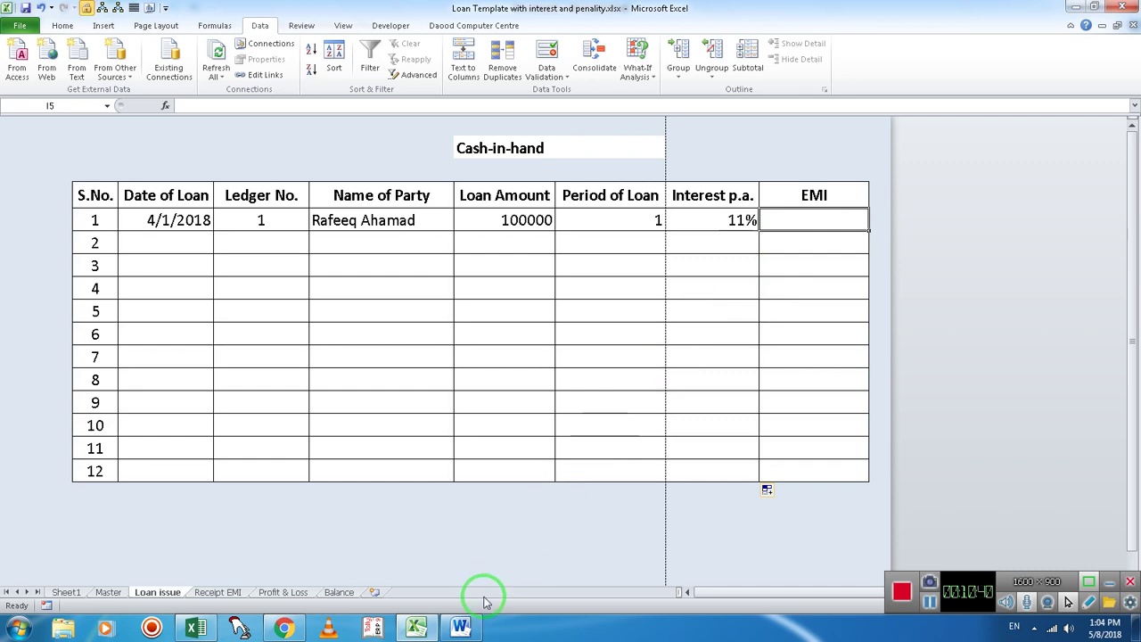
pyautogui.click(460, 628)
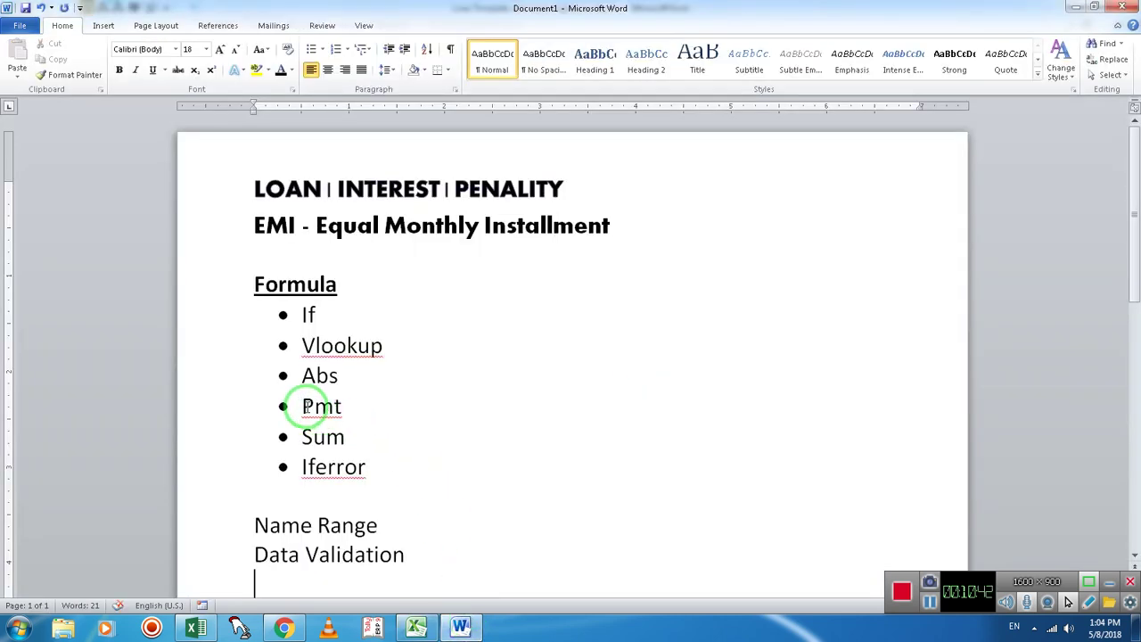
# - Colour the words Vlookup and Iferror red in the Word notes
pyautogui.moveTo(301, 405); pyautogui.dragTo(347, 406)
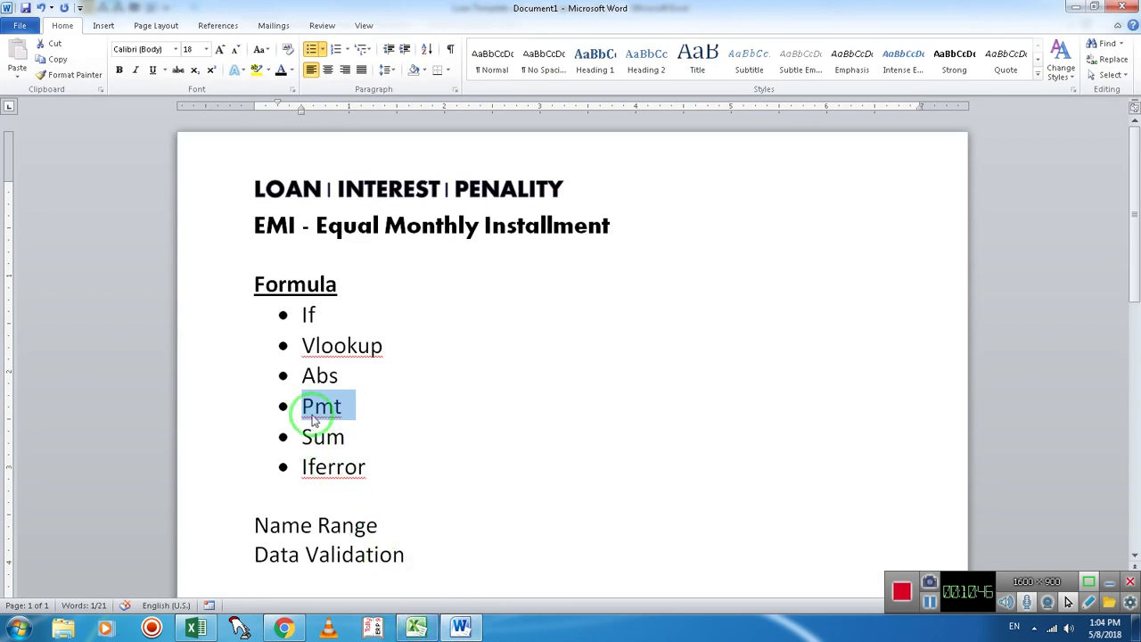
pyautogui.moveTo(303, 345); pyautogui.dragTo(384, 345)
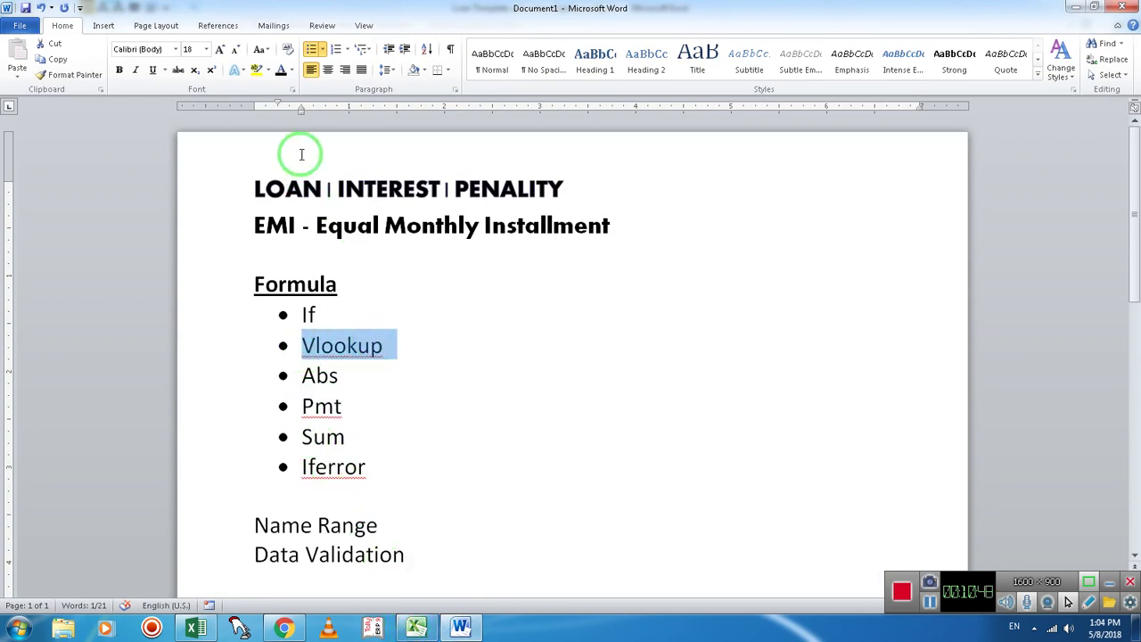
pyautogui.click(290, 70)
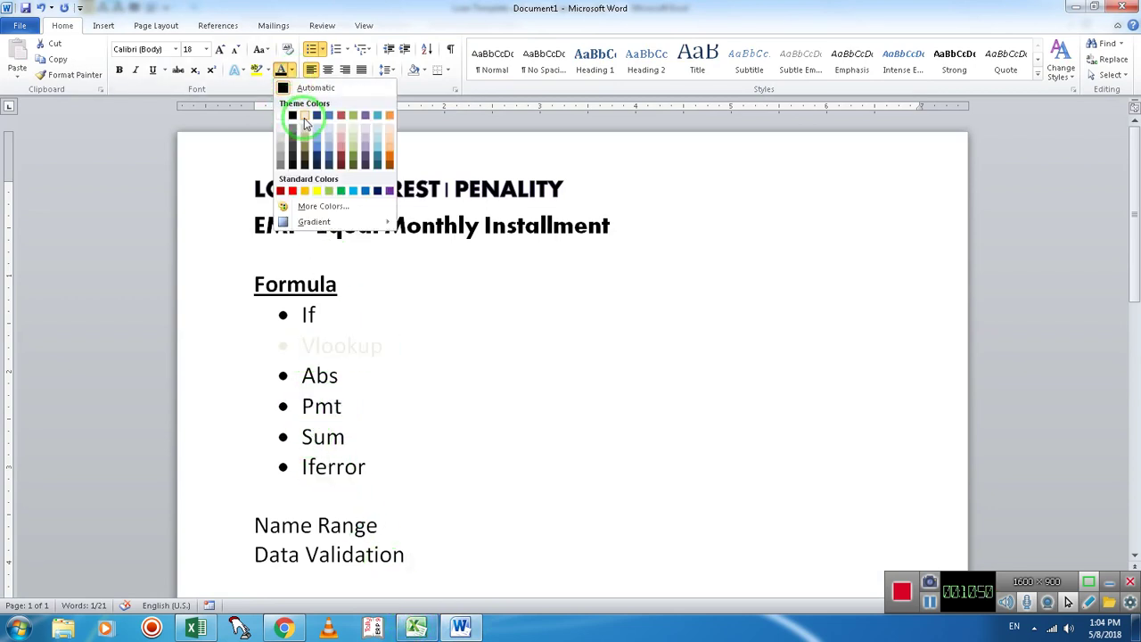
pyautogui.click(339, 115)
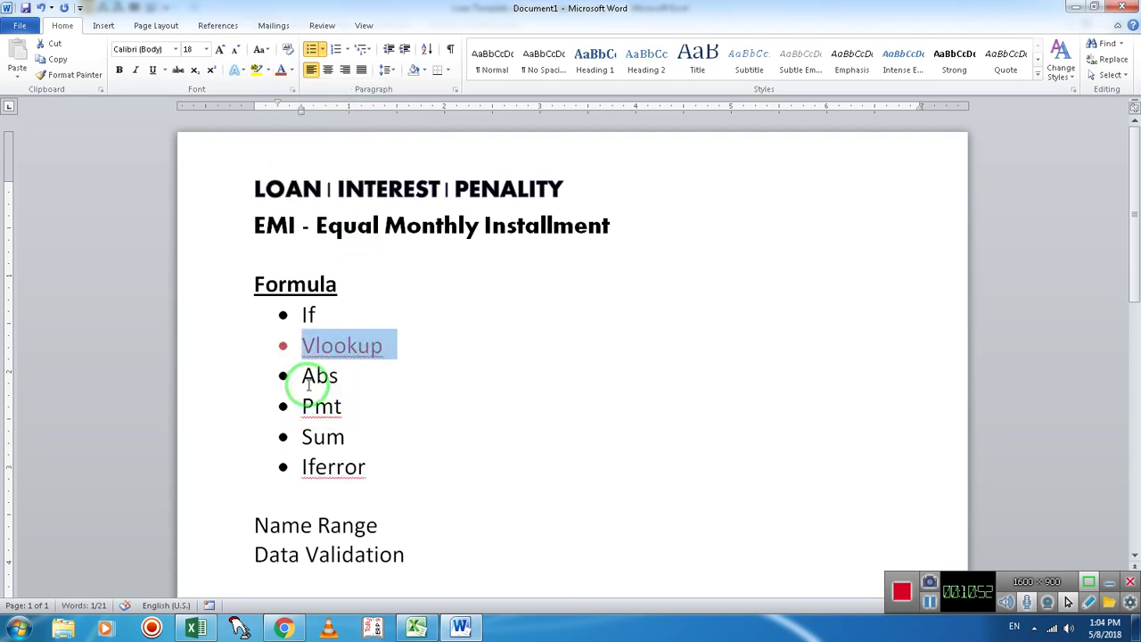
pyautogui.moveTo(302, 467); pyautogui.dragTo(380, 467)
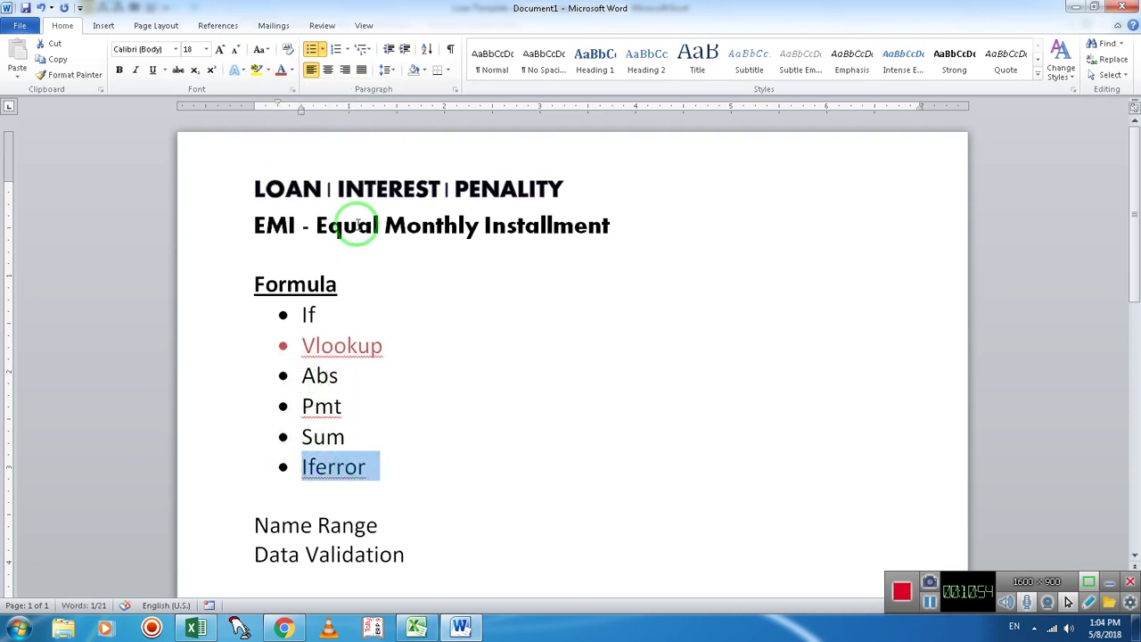
pyautogui.click(280, 69)
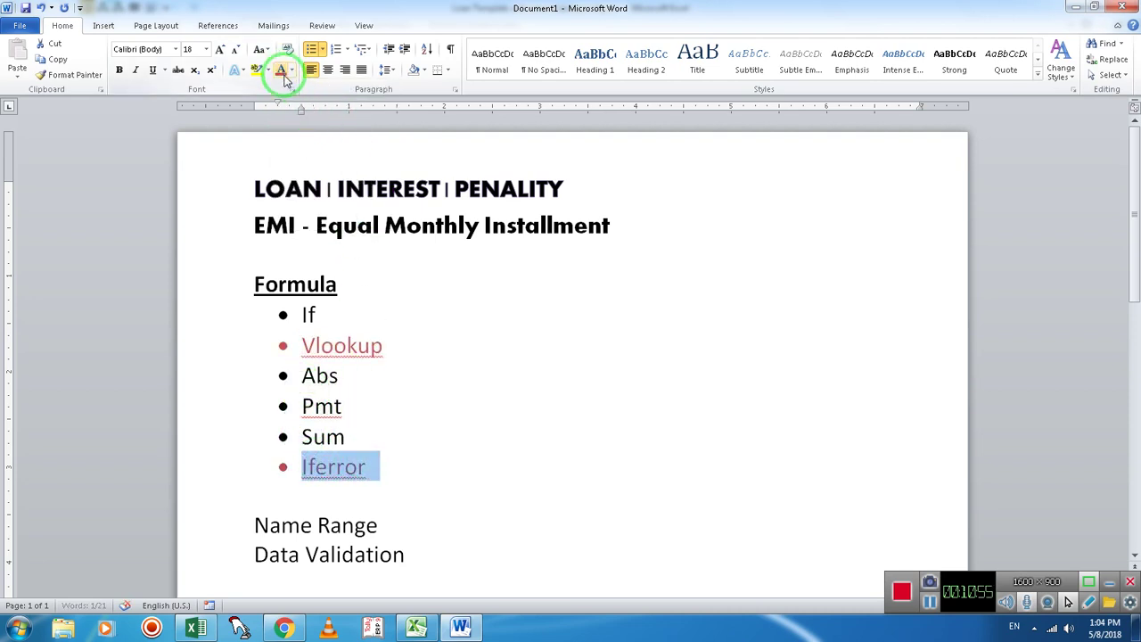
# - Colour the Name Range and Data Validation lines red, then go back to Excel
pyautogui.click(235, 532)
pyautogui.press('F4')
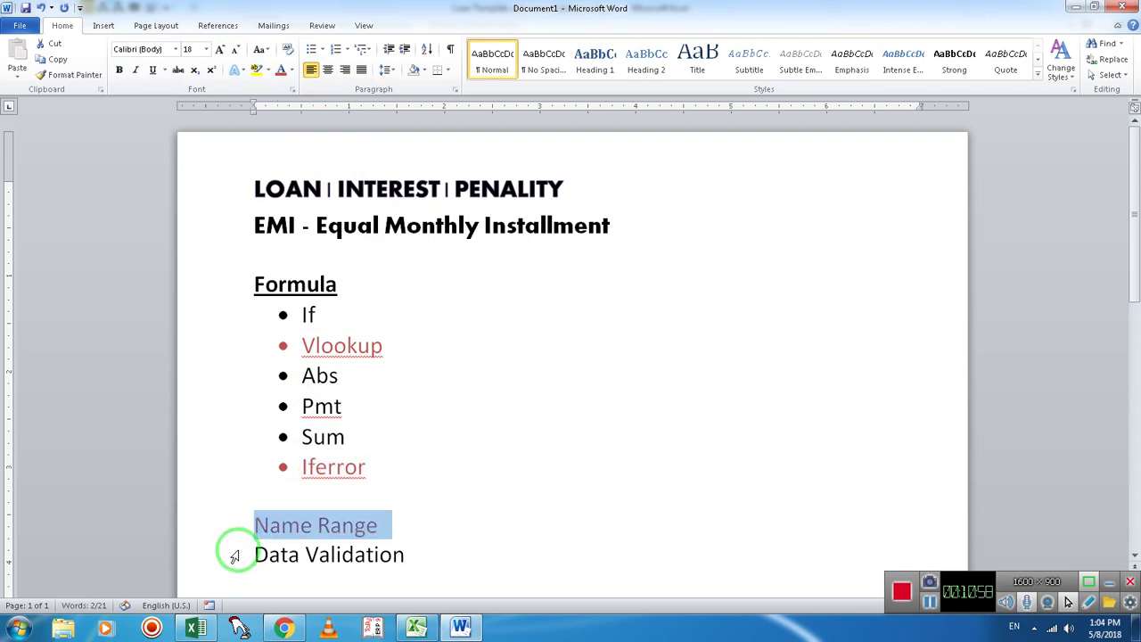
pyautogui.click(235, 551)
pyautogui.press('F4')
pyautogui.click(398, 496)
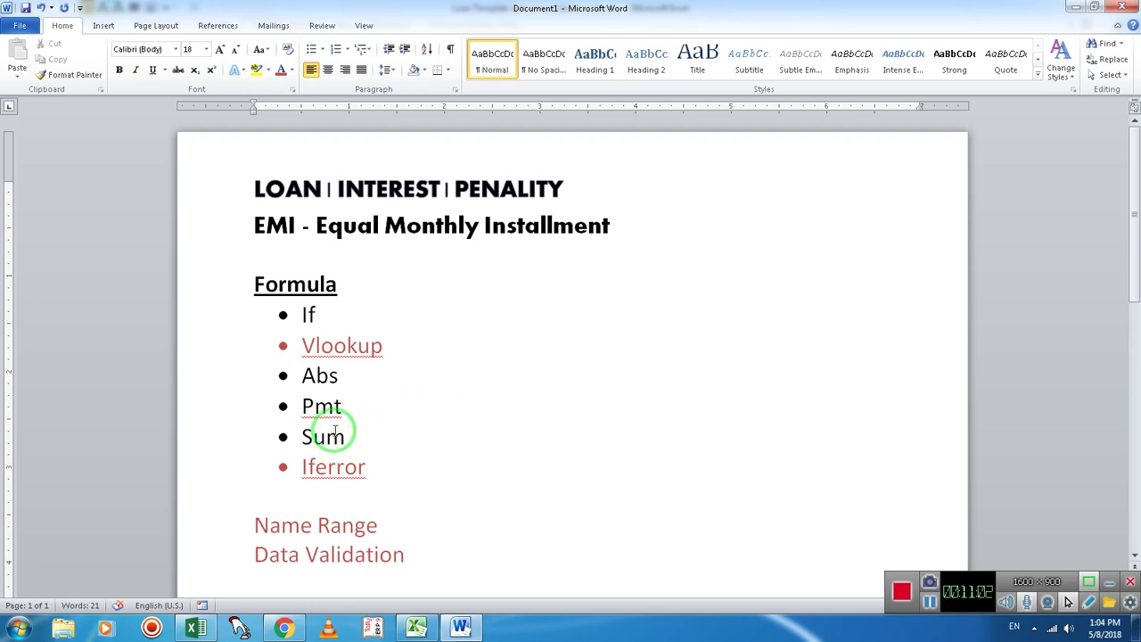
pyautogui.doubleClick(303, 406)
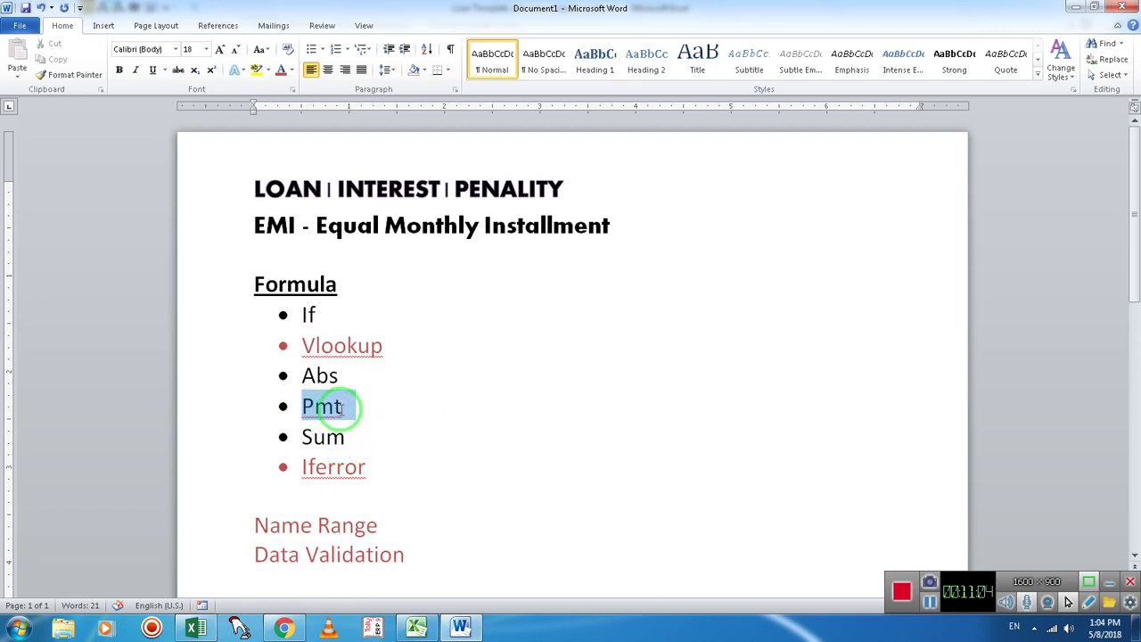
pyautogui.click(415, 628)
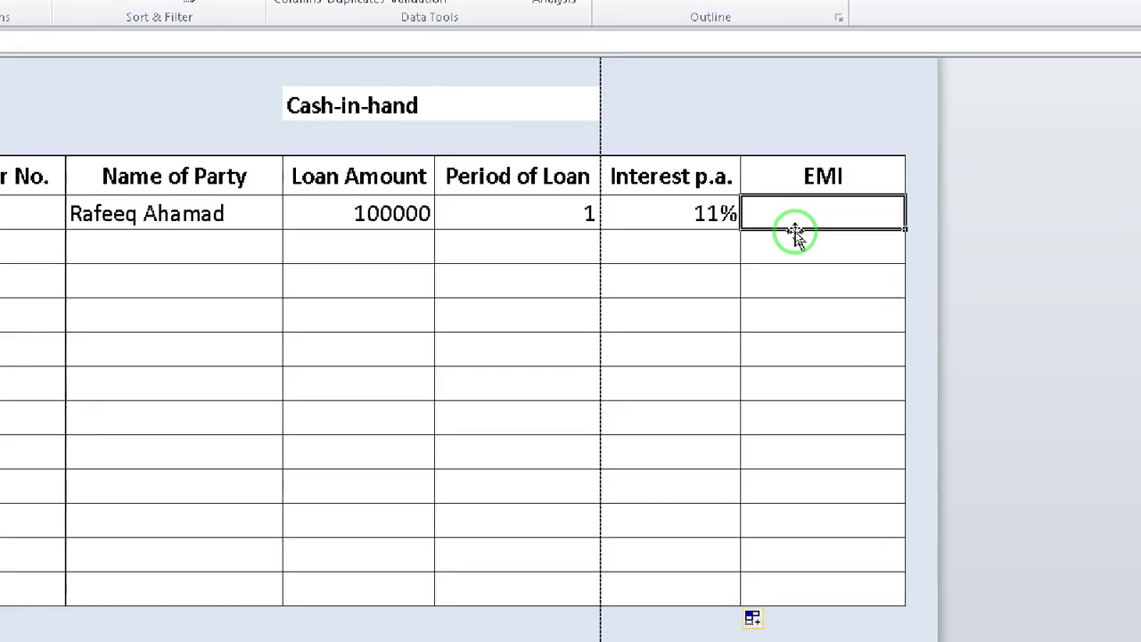
# - Enter =PMT(H5/12,G5*12,F5,0,1) in I5, giving an EMI of ($8,757.89)
pyautogui.write('=pmt')
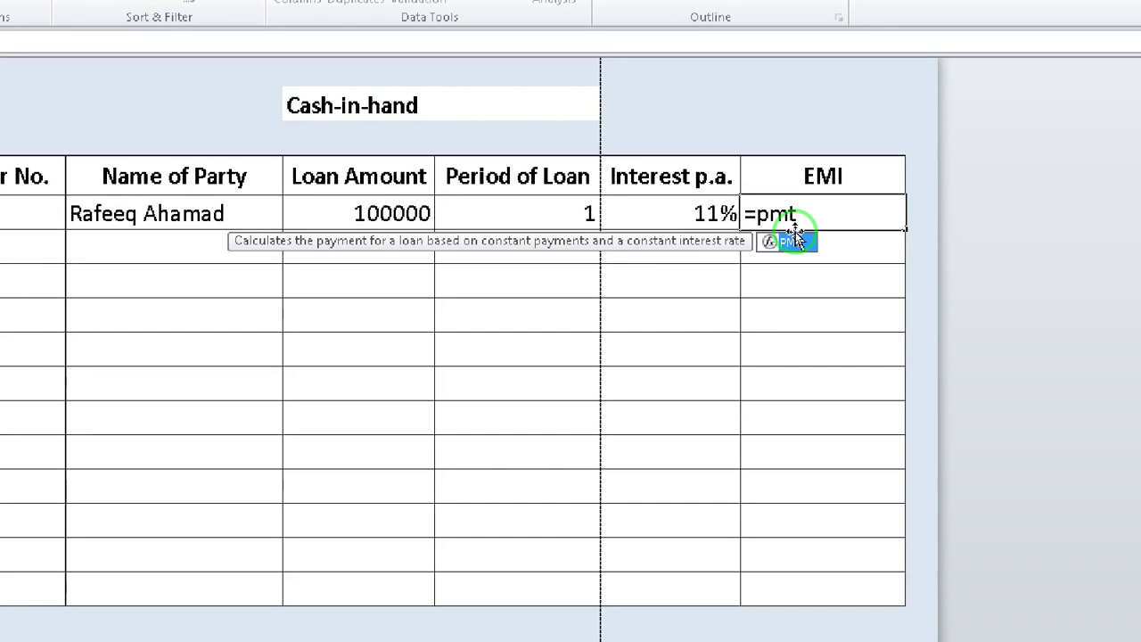
pyautogui.doubleClick(795, 234)
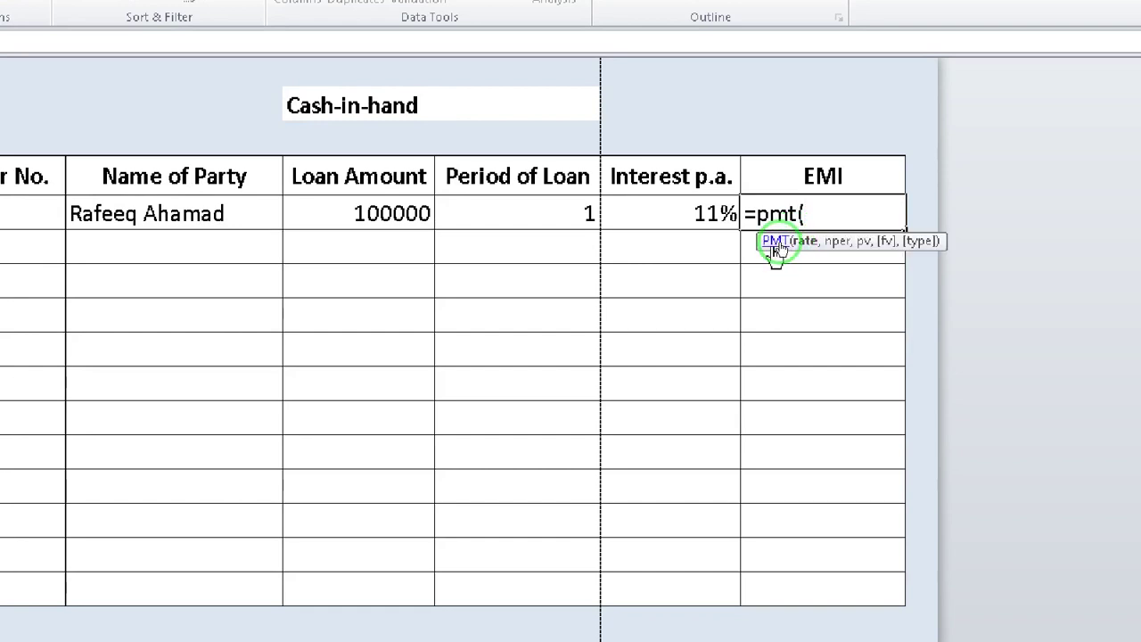
pyautogui.moveTo(763, 242)
pyautogui.mouseDown()
pyautogui.moveTo(705, 194)
pyautogui.moveTo(660, 101)
pyautogui.mouseUp()
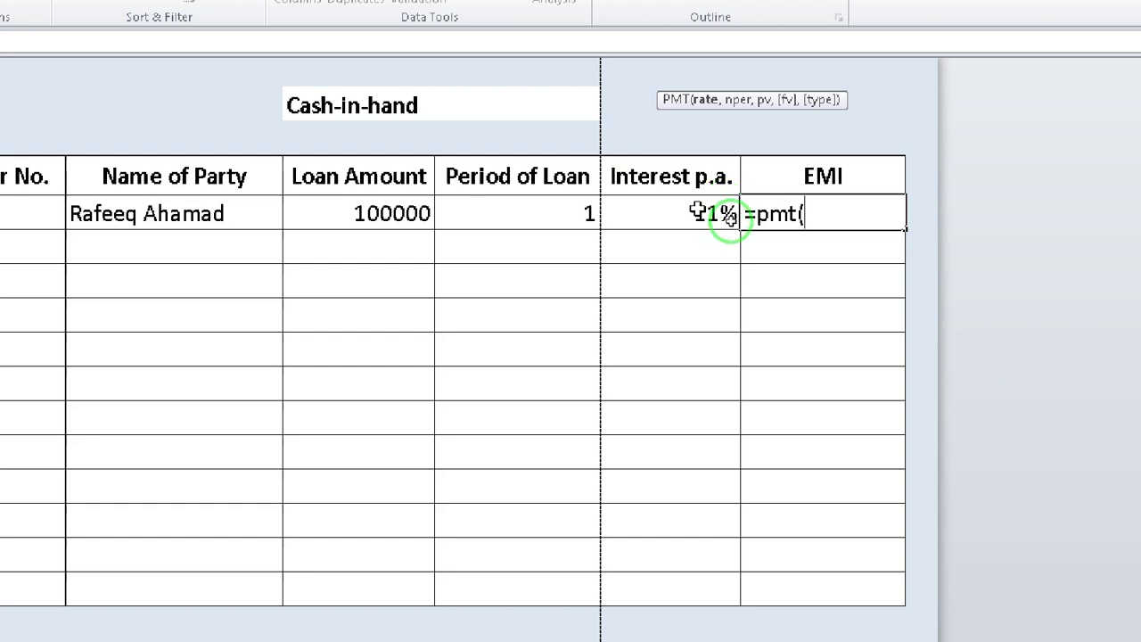
pyautogui.click(729, 219)
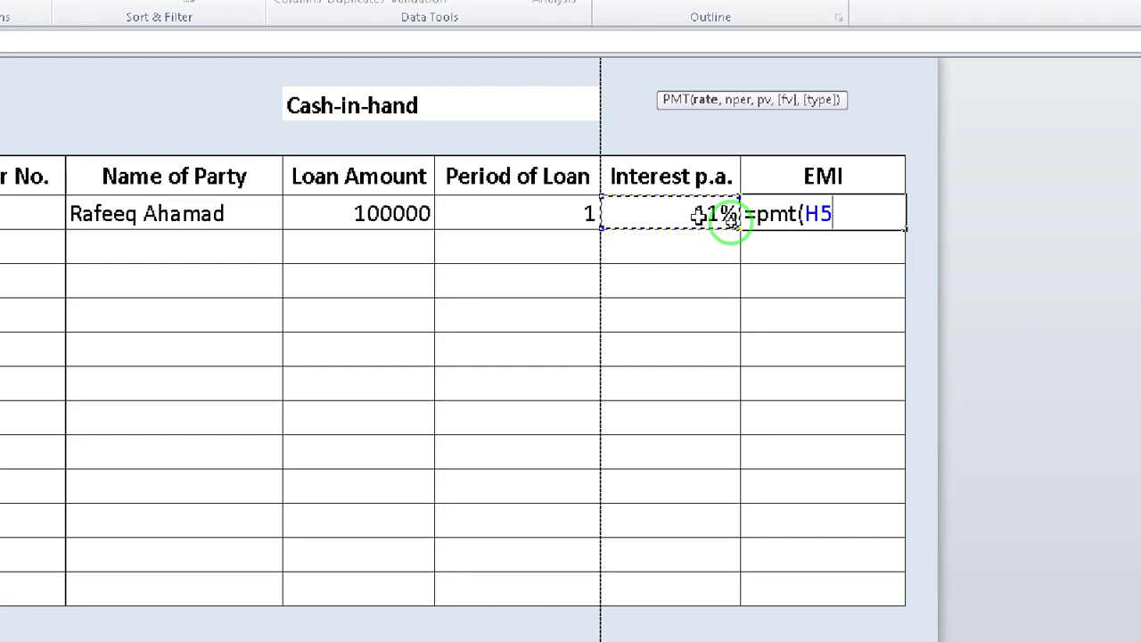
pyautogui.write('/12')
pyautogui.write(',')
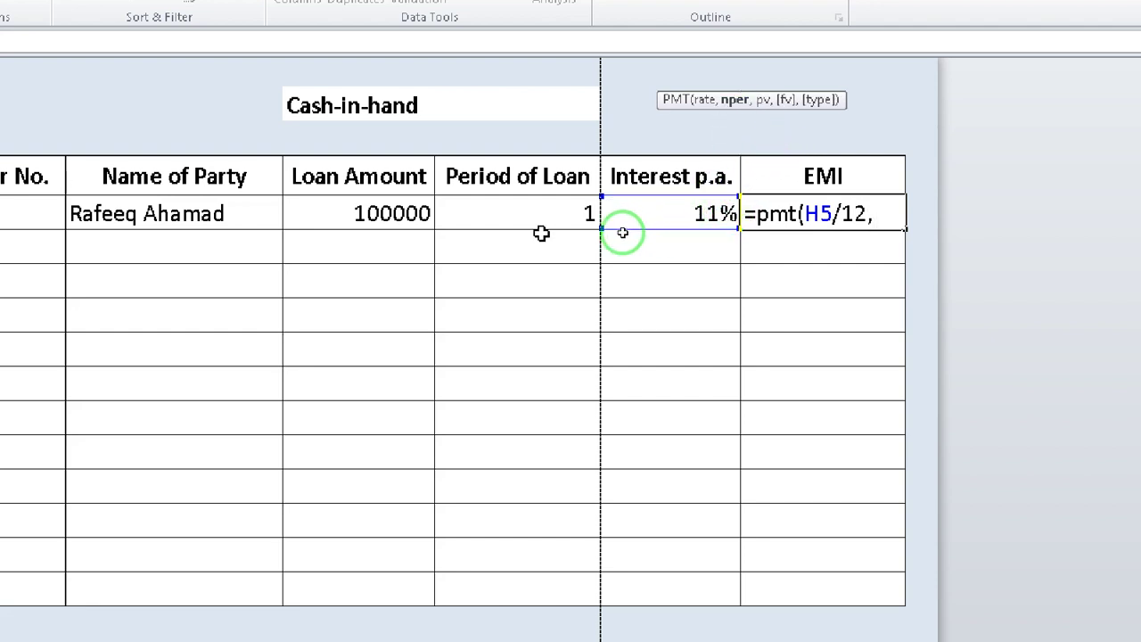
pyautogui.click(520, 213)
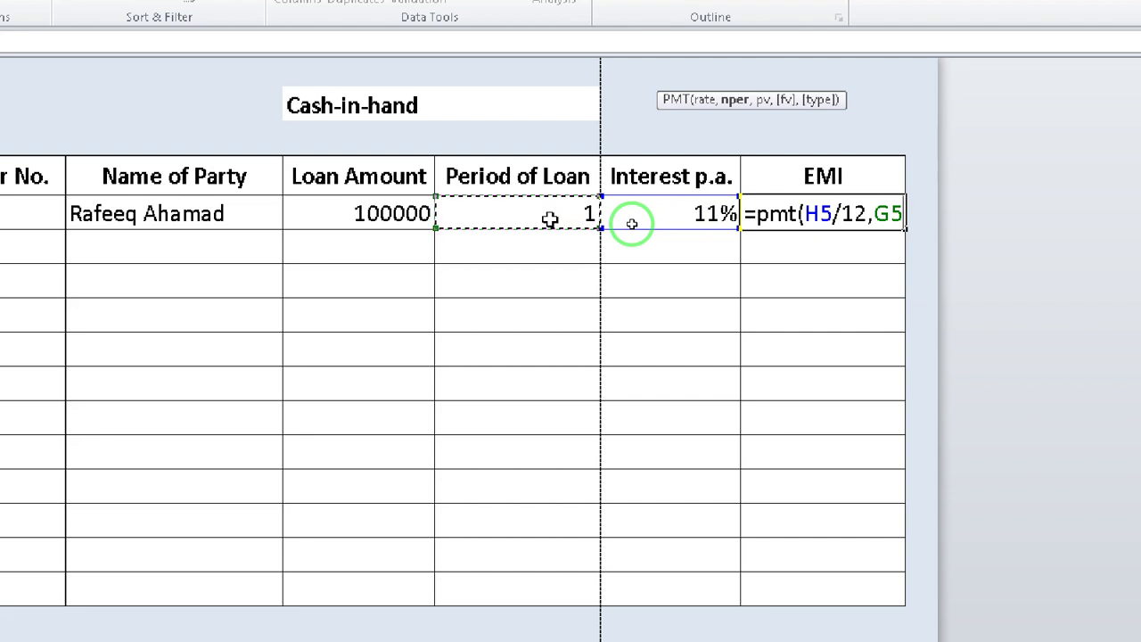
pyautogui.write('*12')
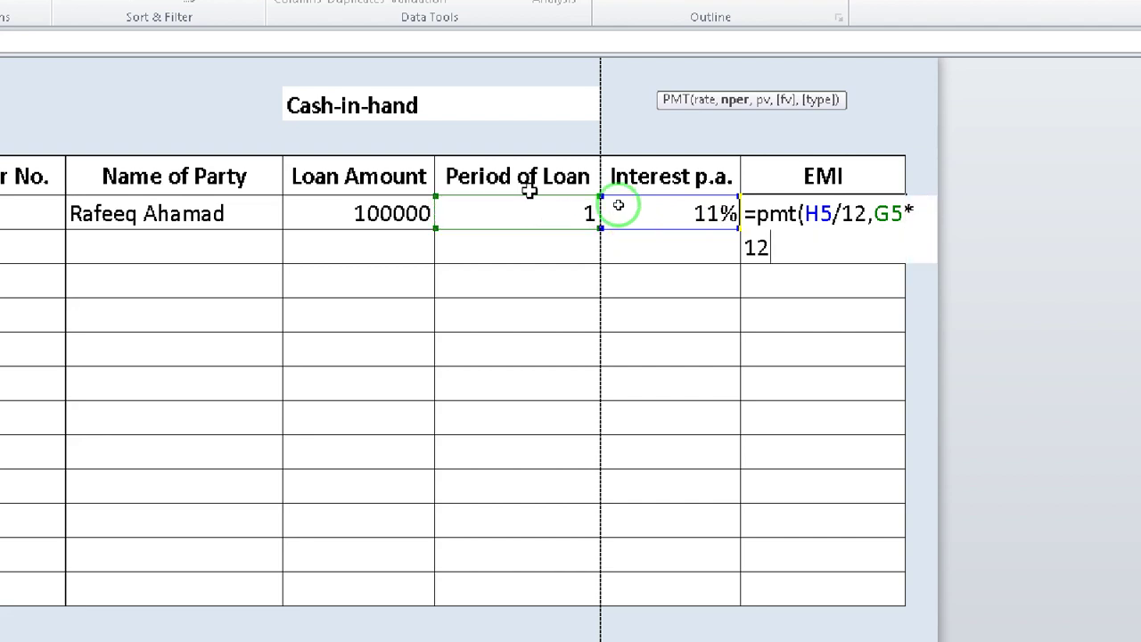
pyautogui.write(',')
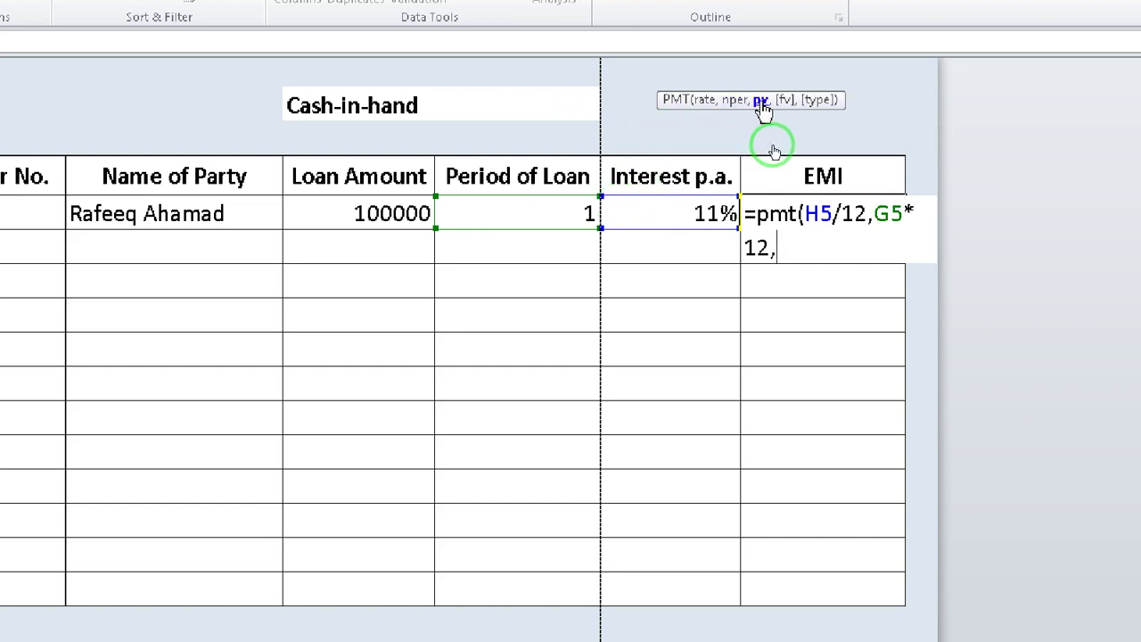
pyautogui.click(337, 213)
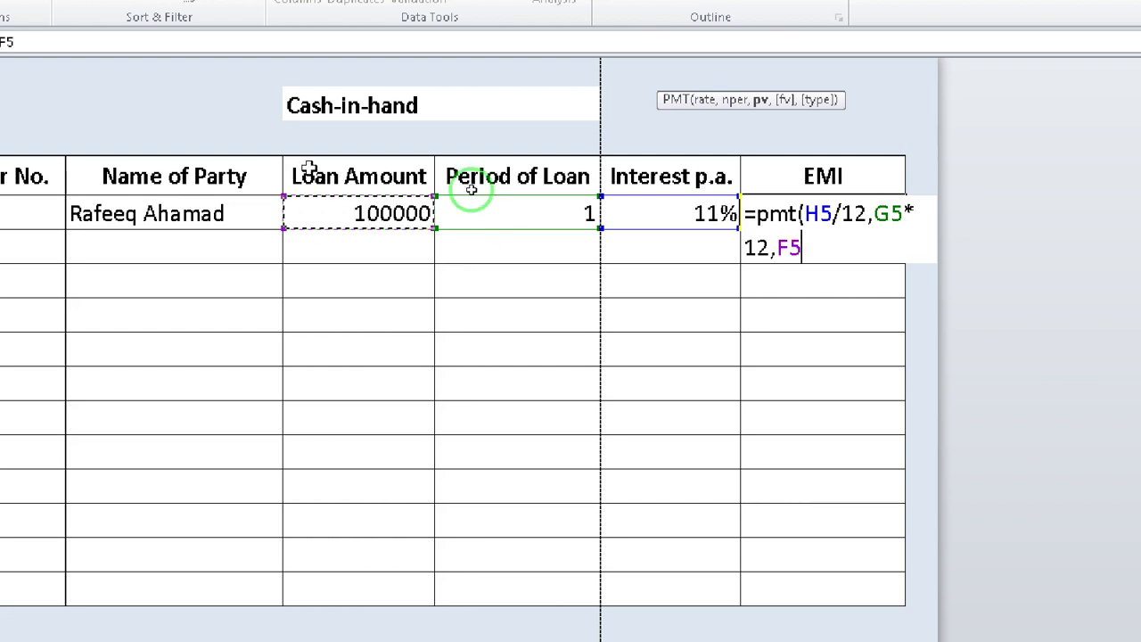
pyautogui.write(',0')
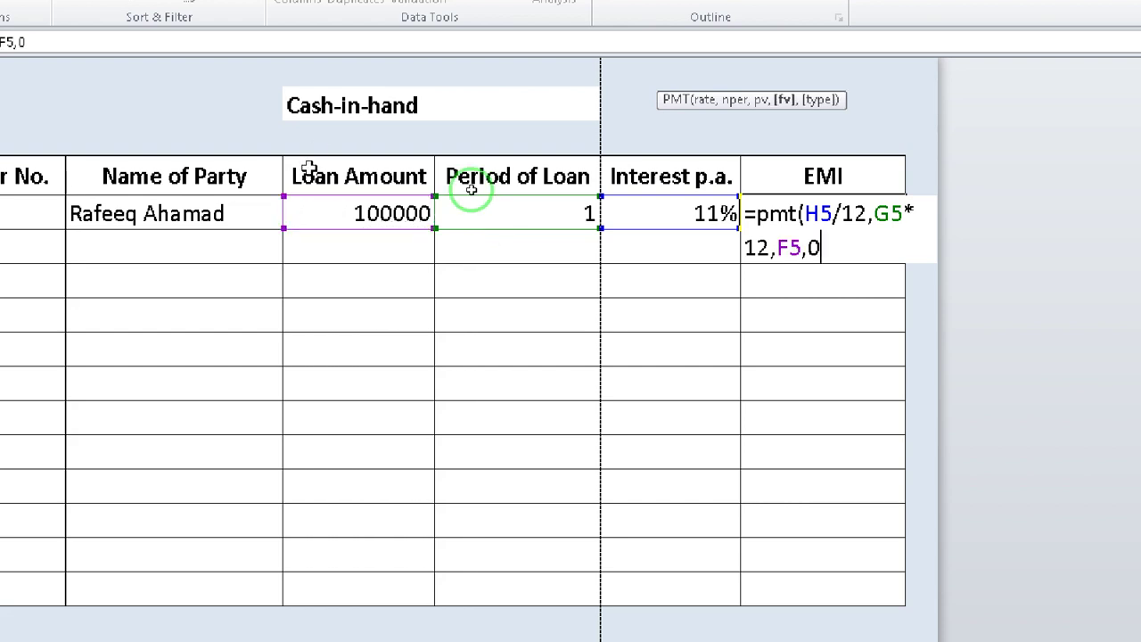
pyautogui.write(',')
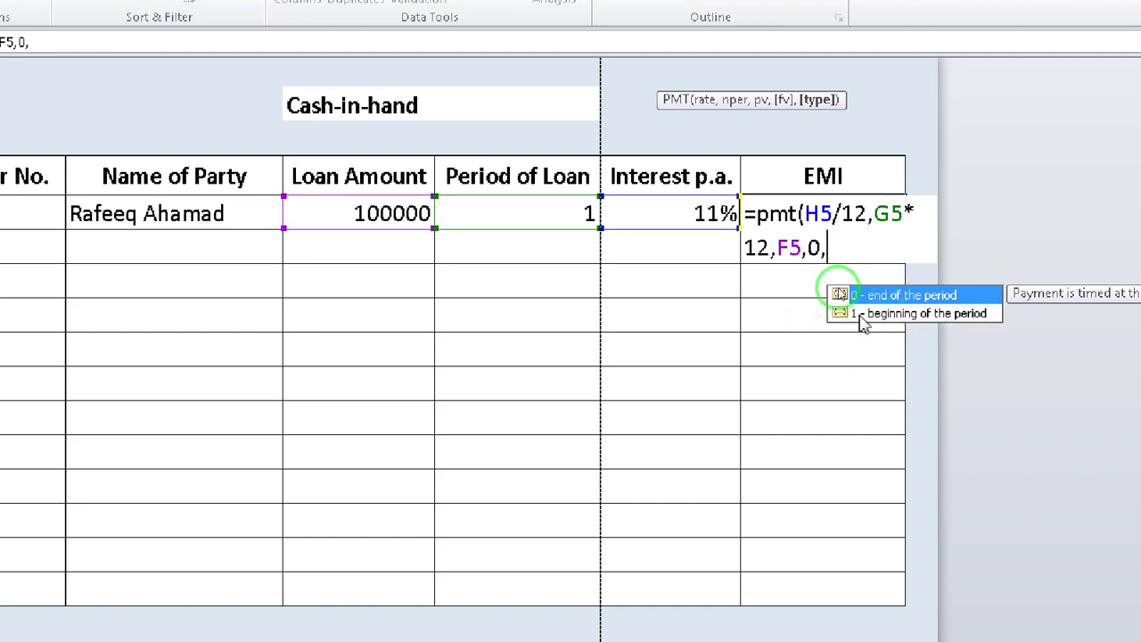
pyautogui.write('1')
pyautogui.write(')')
pyautogui.press('Return')
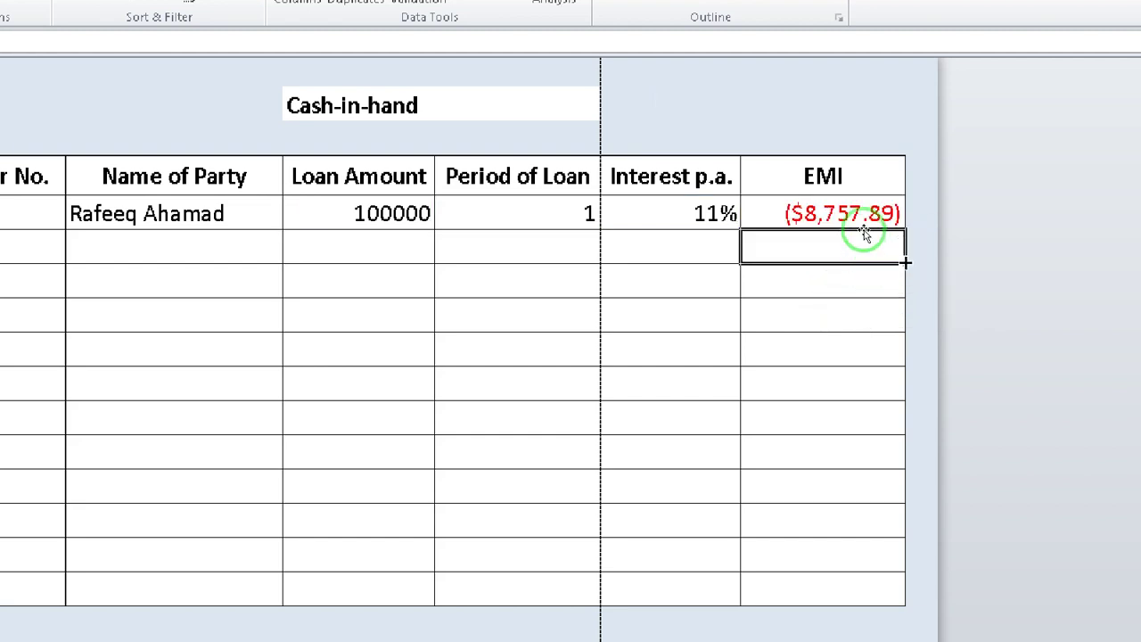
# - Fill the EMI formula down the column, revealing #VALUE! in empty rows
pyautogui.click(868, 211)
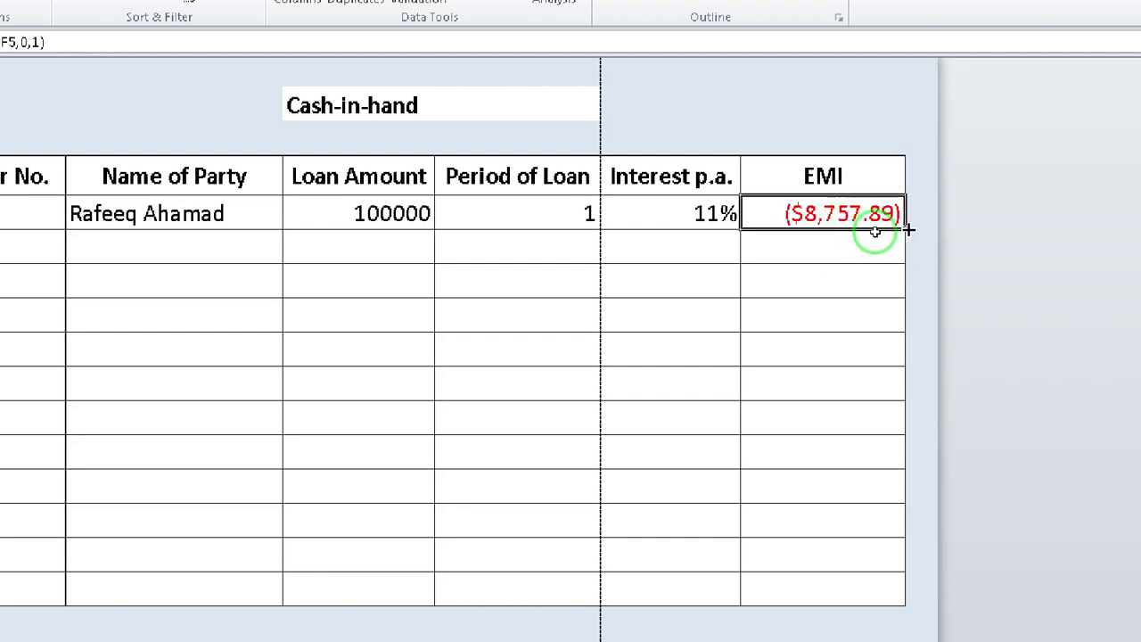
pyautogui.moveTo(905, 230); pyautogui.dragTo(893, 539)
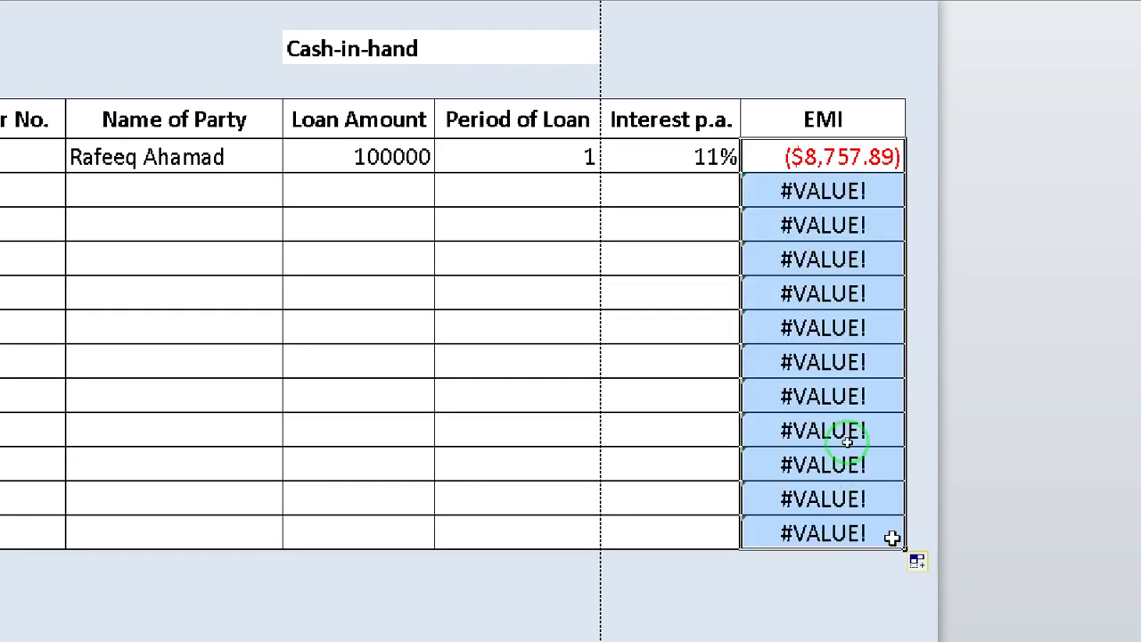
pyautogui.click(824, 190)
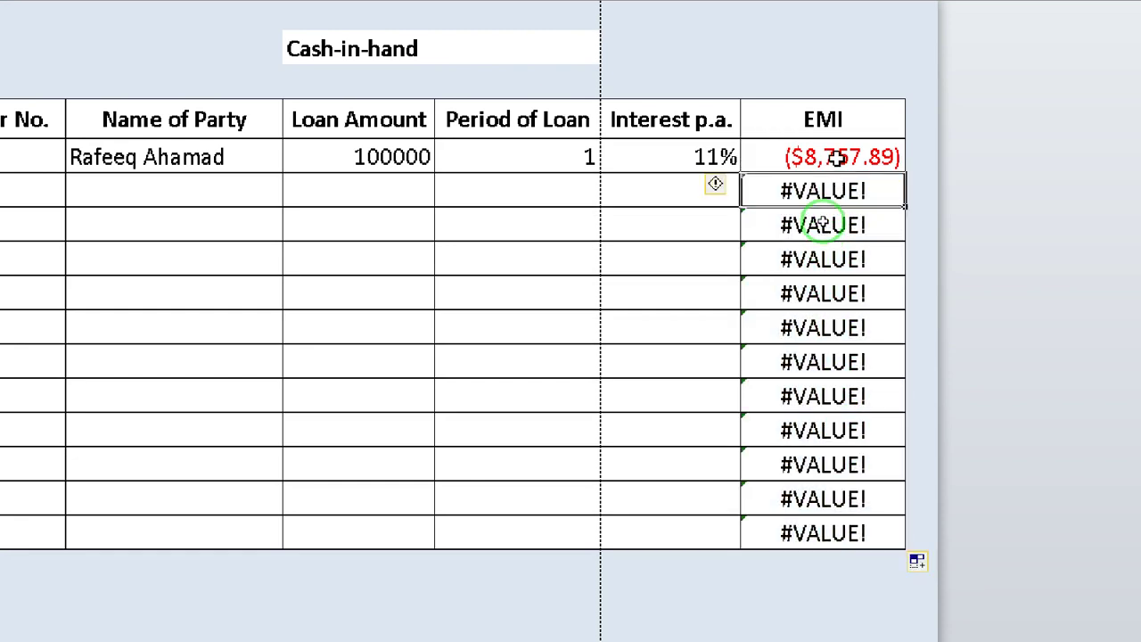
pyautogui.press('Up')
pyautogui.press('Down')
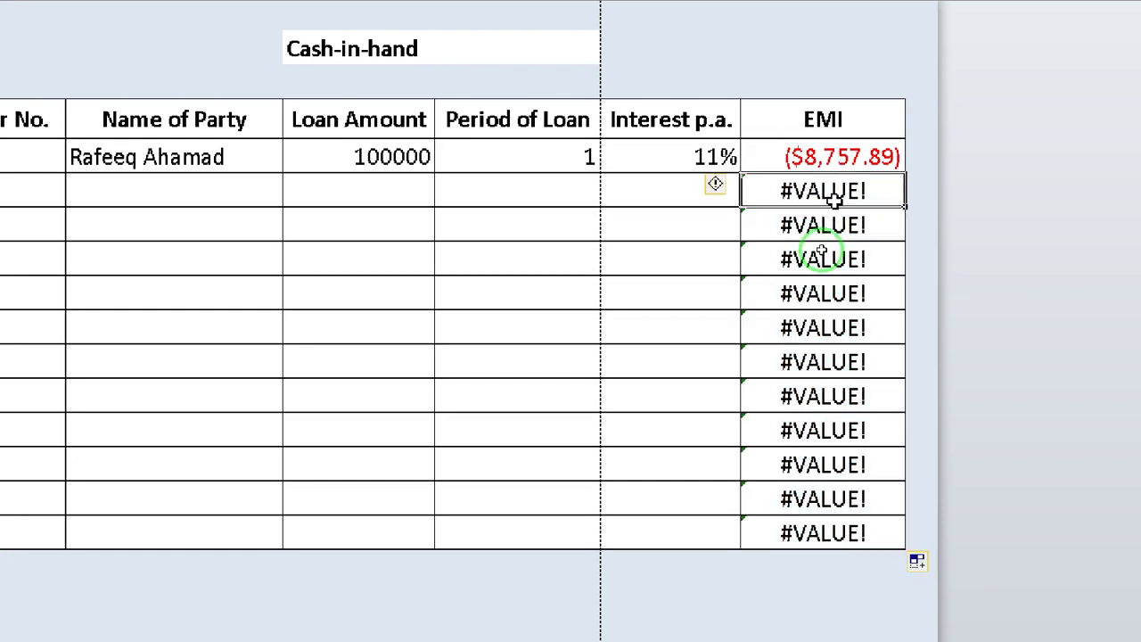
# - Change I5 to =IFERROR(PMT(H5/12,G5*12,F5,0,1),"") and fill it down all rows
pyautogui.doubleClick(798, 157)
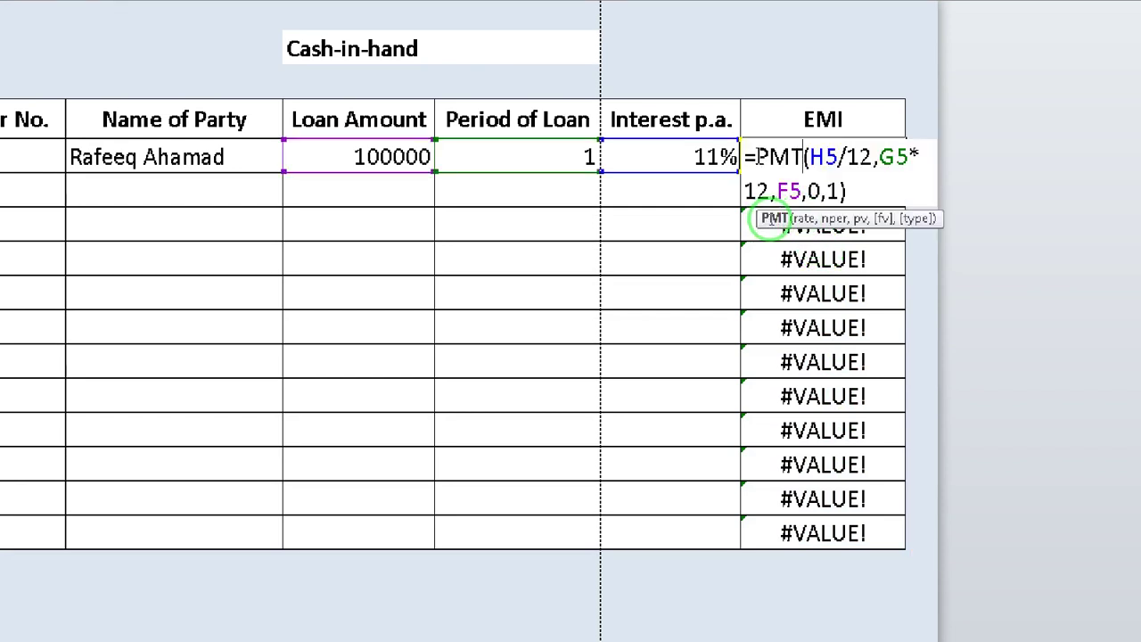
pyautogui.write('ife')
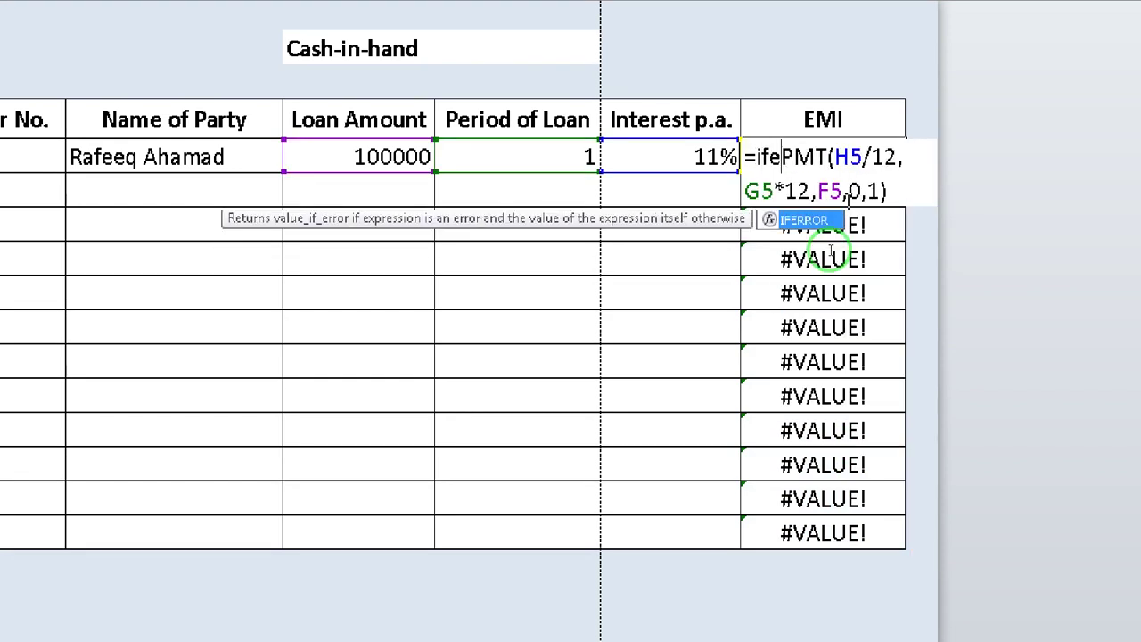
pyautogui.press('Tab')
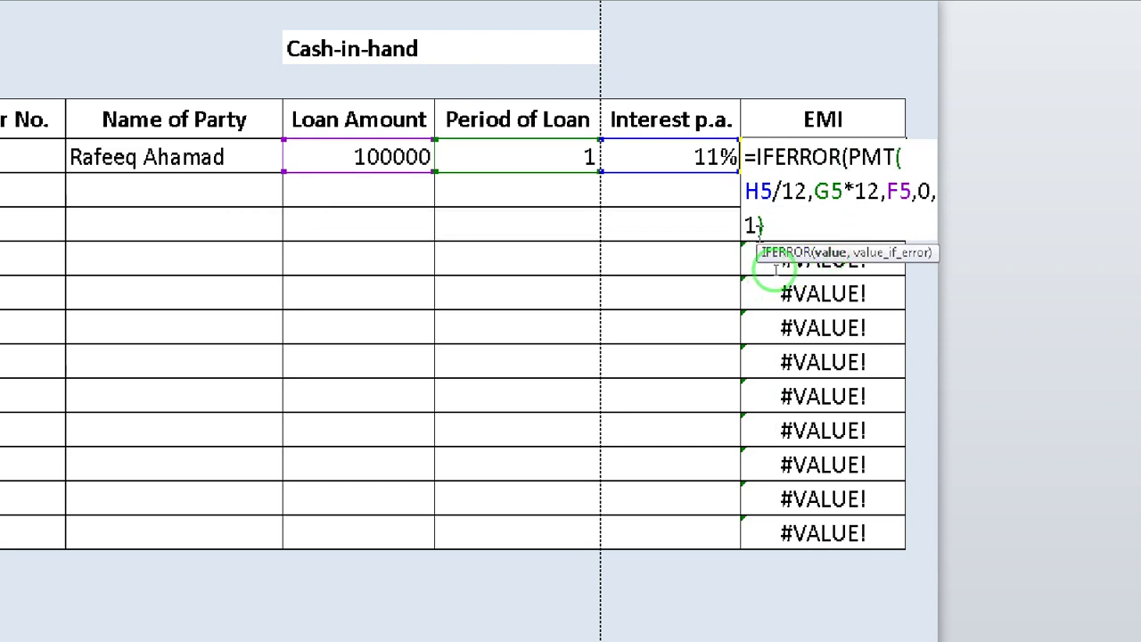
pyautogui.click(783, 230)
pyautogui.write(',')
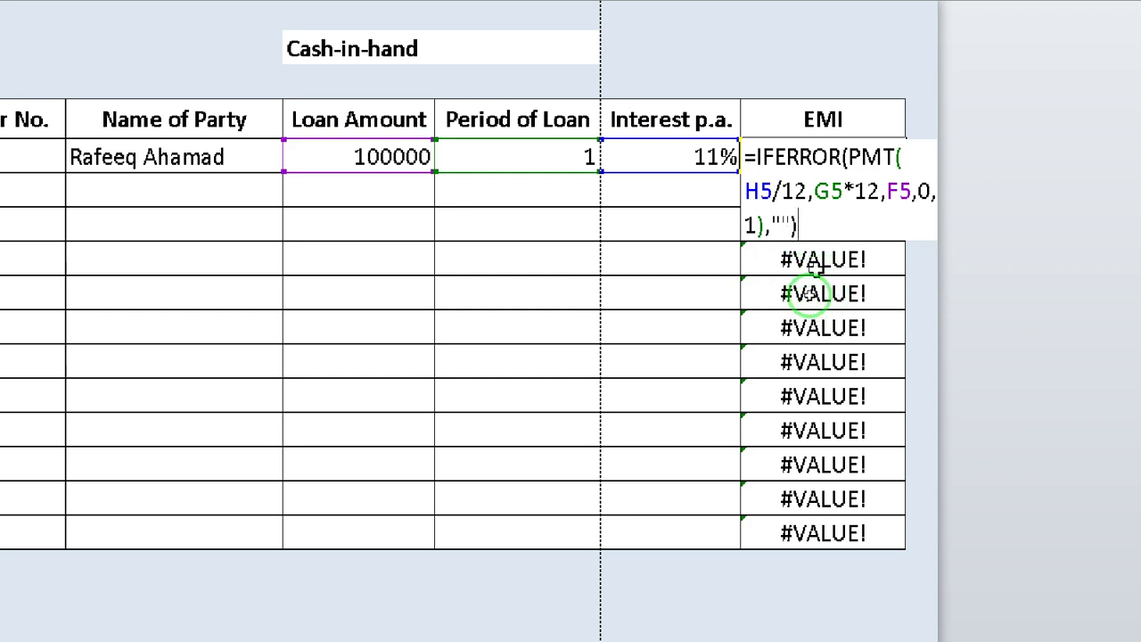
pyautogui.press('Return')
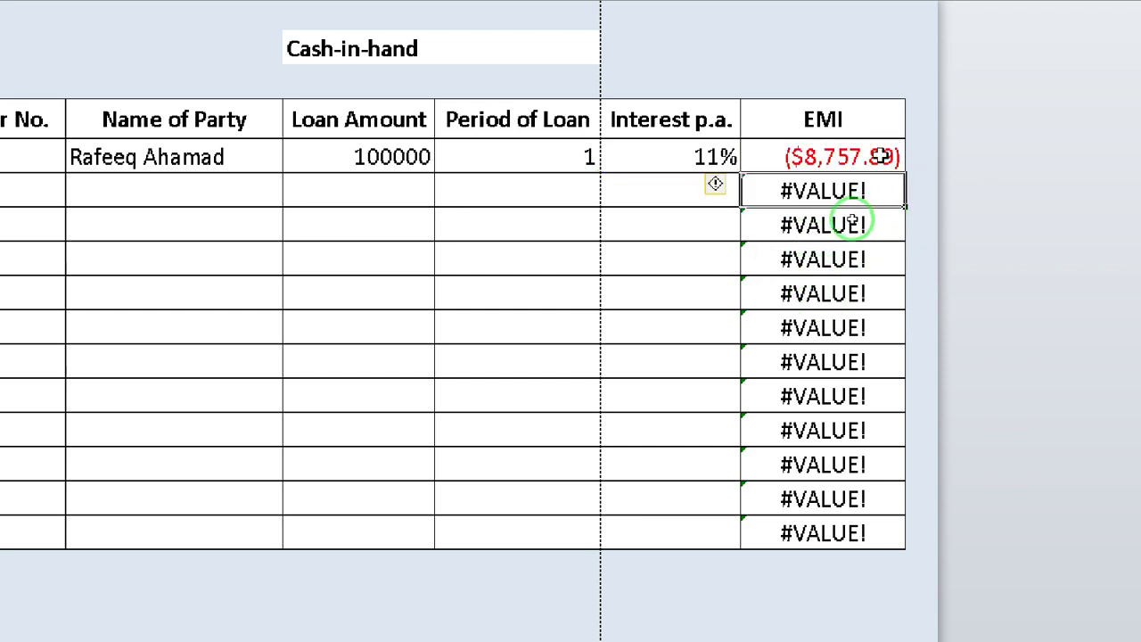
pyautogui.click(887, 159)
pyautogui.moveTo(899, 170); pyautogui.dragTo(887, 546)
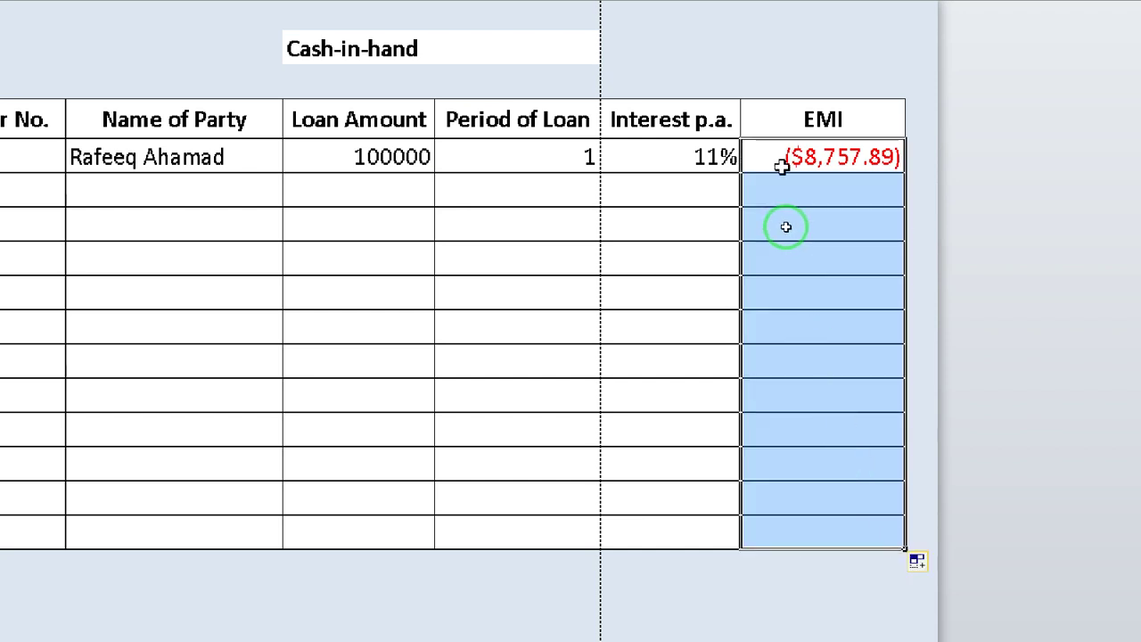
pyautogui.click(785, 158)
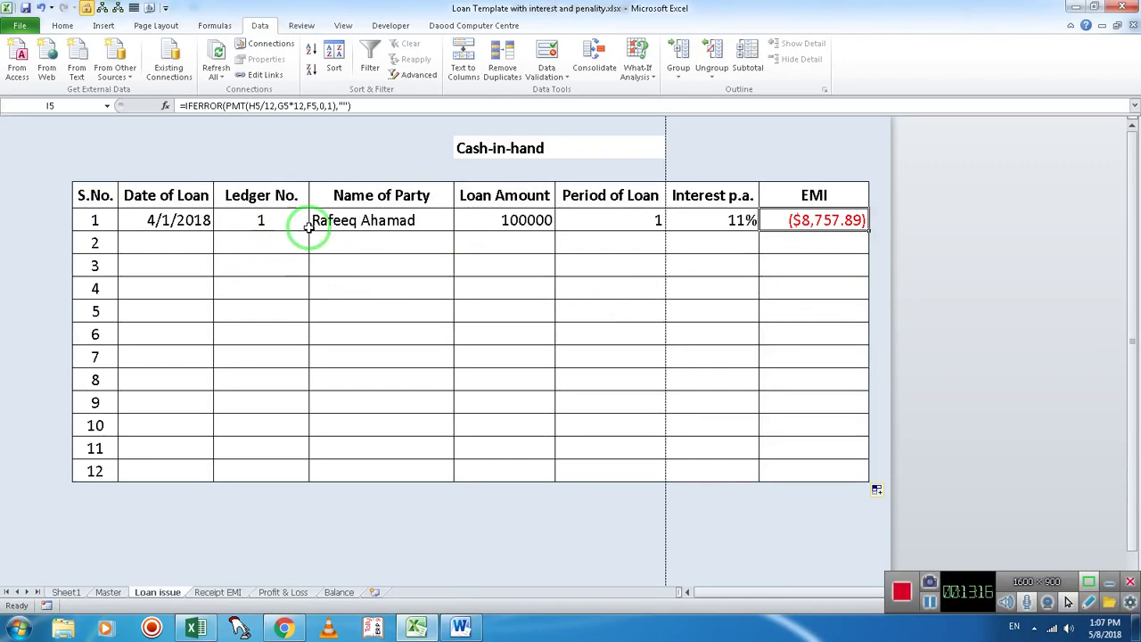
# - Set the first loan to 150000 with a period of 3 years
pyautogui.click(474, 221)
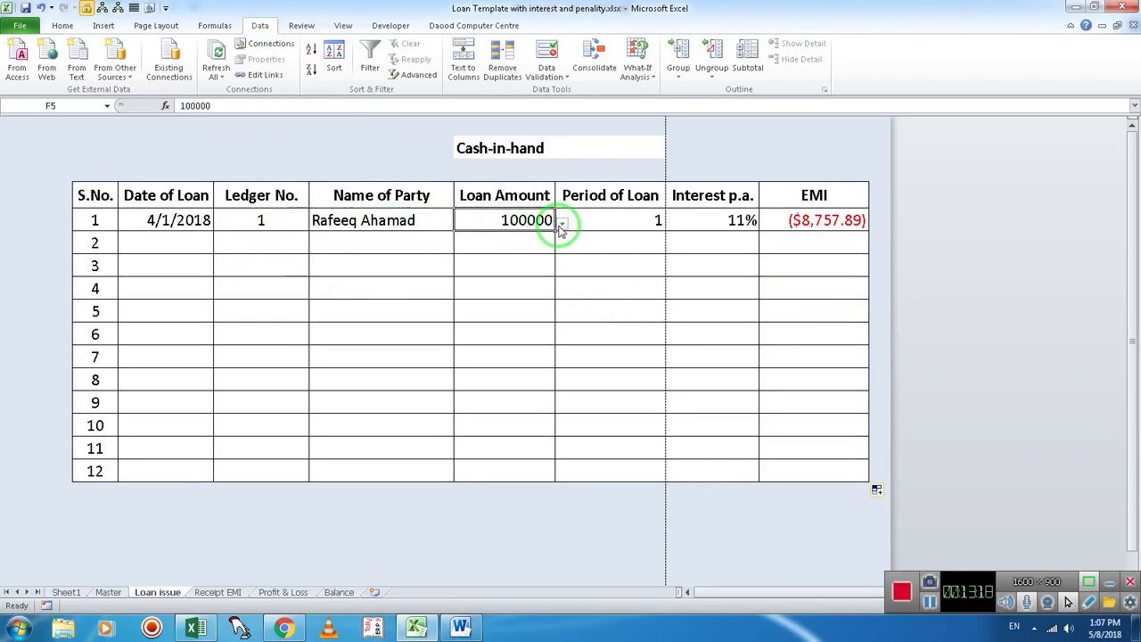
pyautogui.click(562, 224)
pyautogui.write('150000')
pyautogui.press('Return')
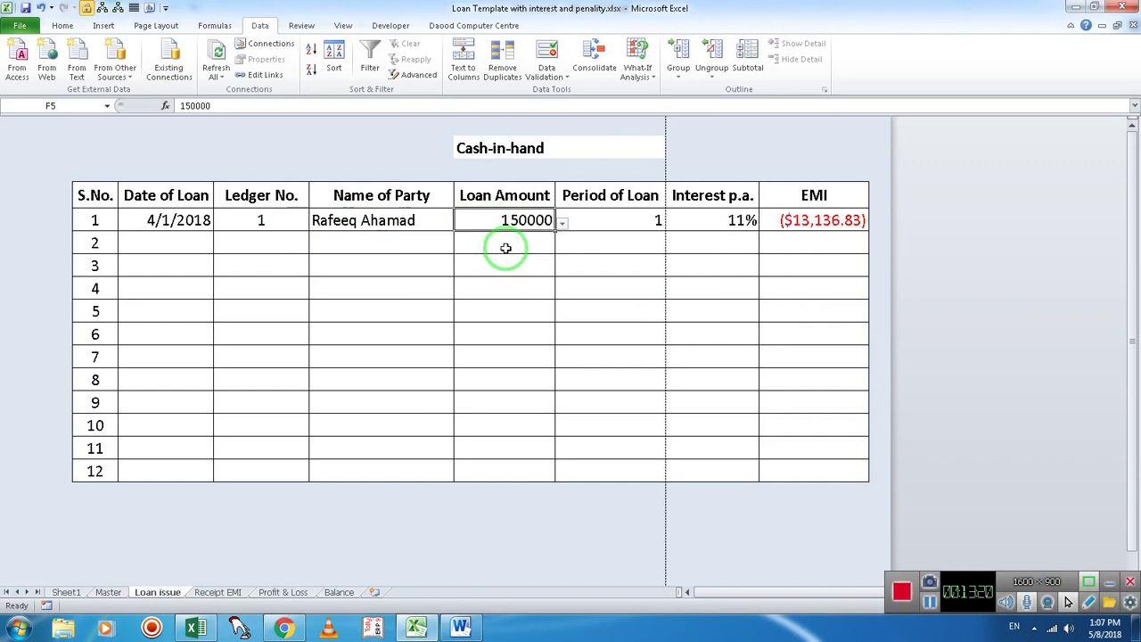
pyautogui.click(614, 223)
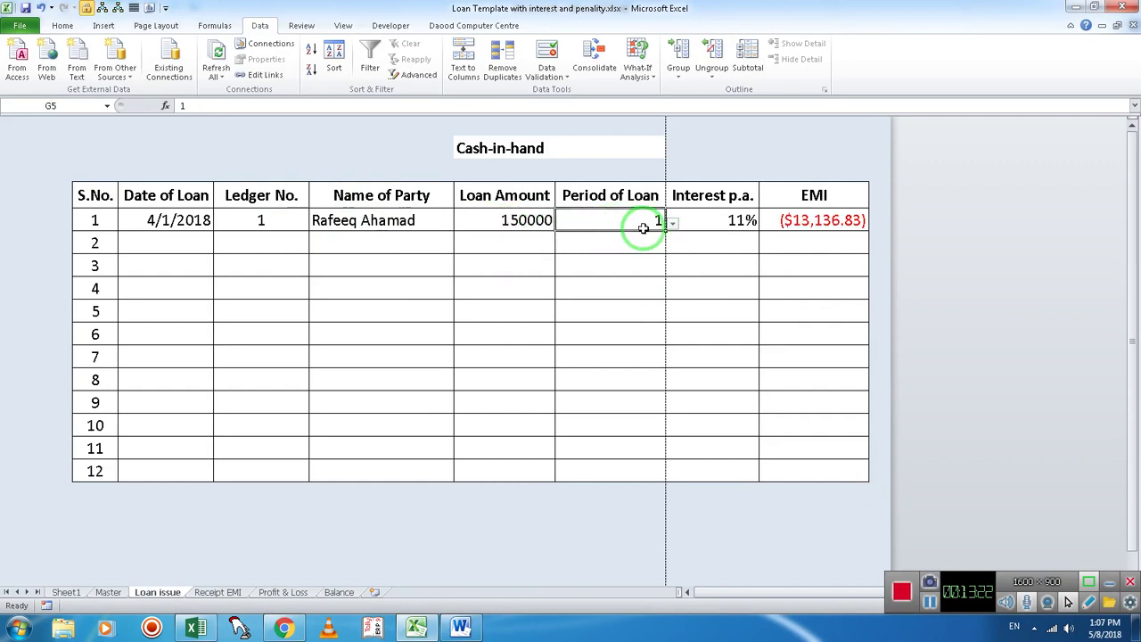
pyautogui.click(673, 224)
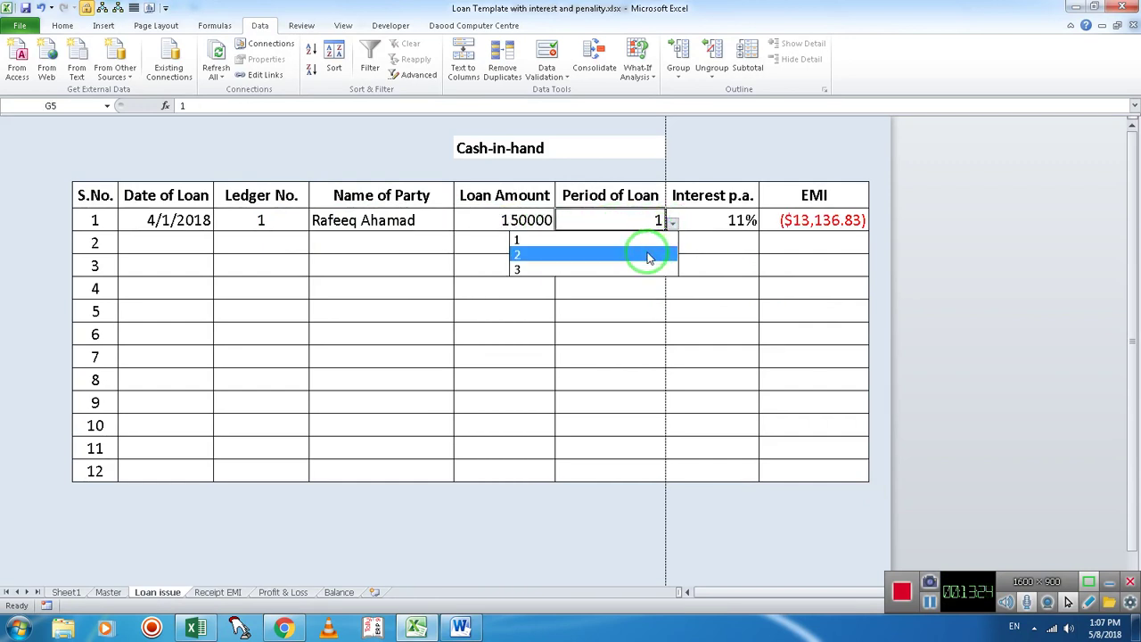
pyautogui.click(644, 254)
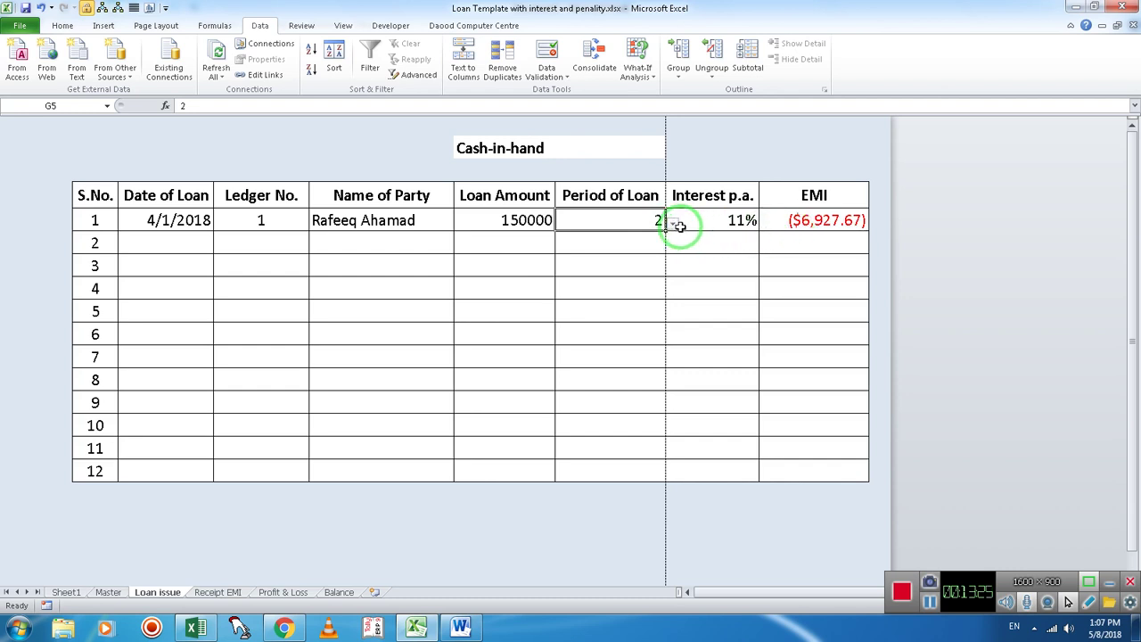
pyautogui.click(673, 224)
pyautogui.click(650, 267)
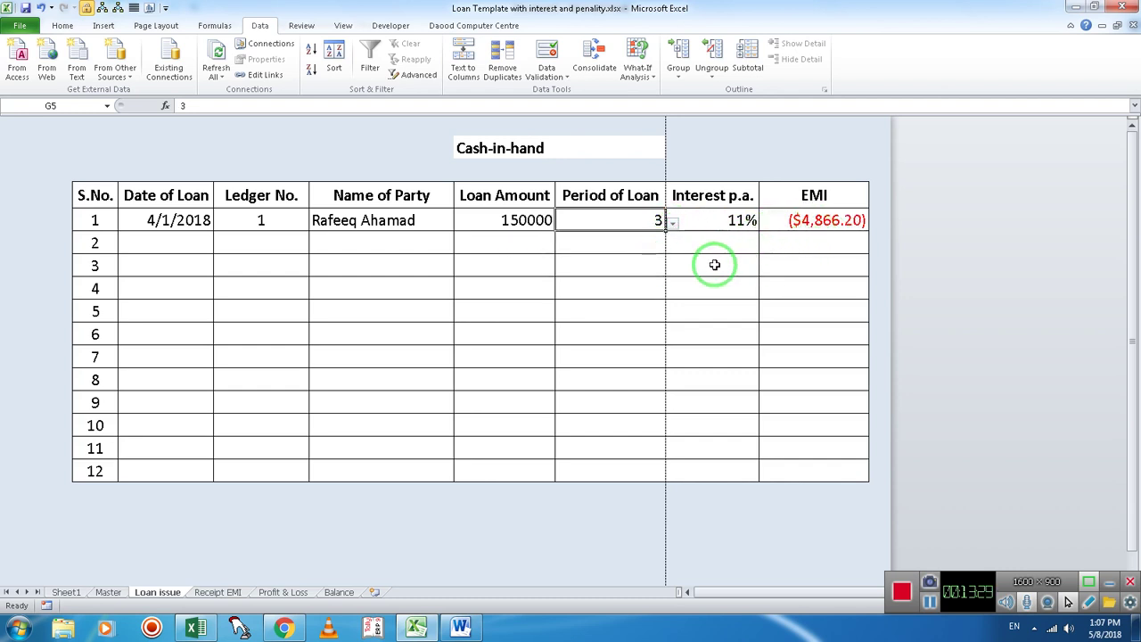
# - Inspect the Interest p.a. formulas, then select H5:H16 and then B5:C16
pyautogui.click(716, 222)
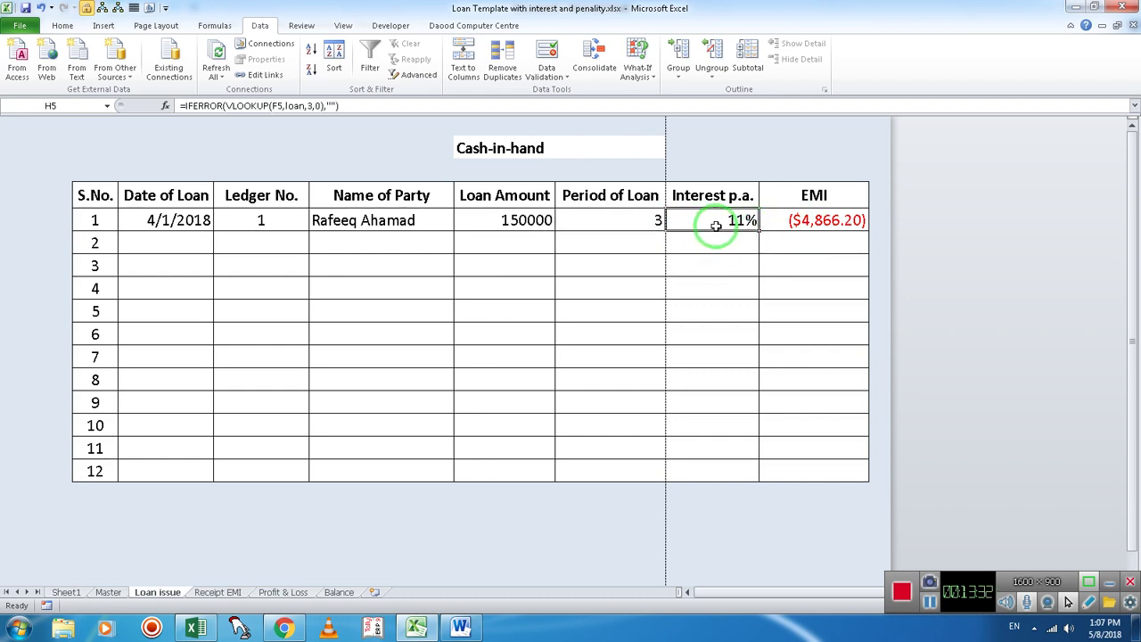
pyautogui.click(721, 311)
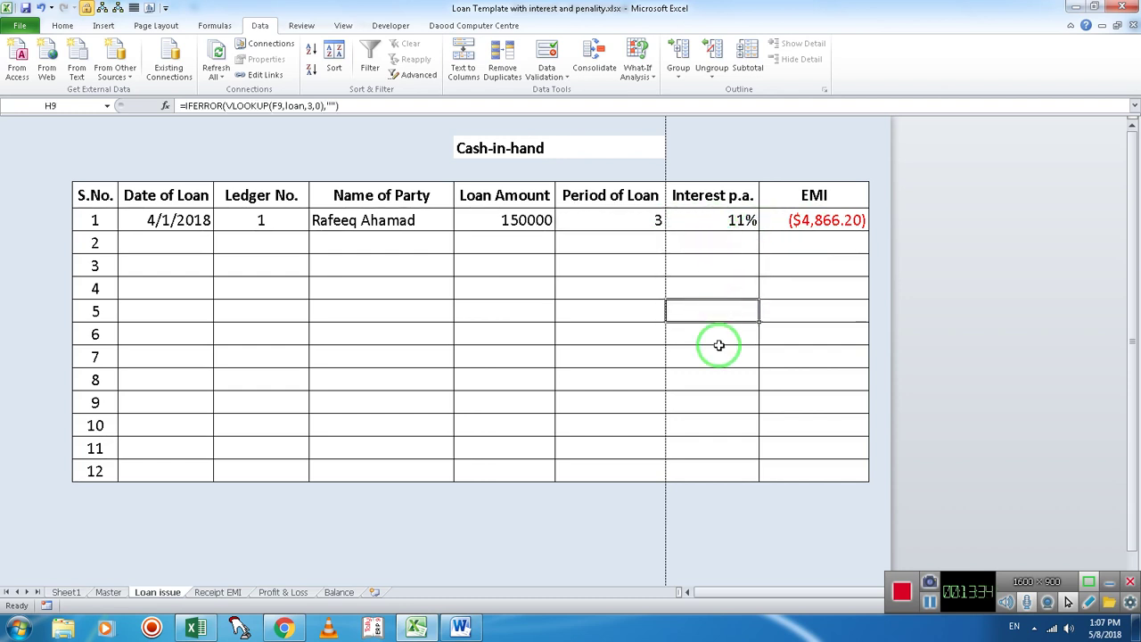
pyautogui.click(720, 353)
pyautogui.moveTo(713, 223); pyautogui.dragTo(706, 462)
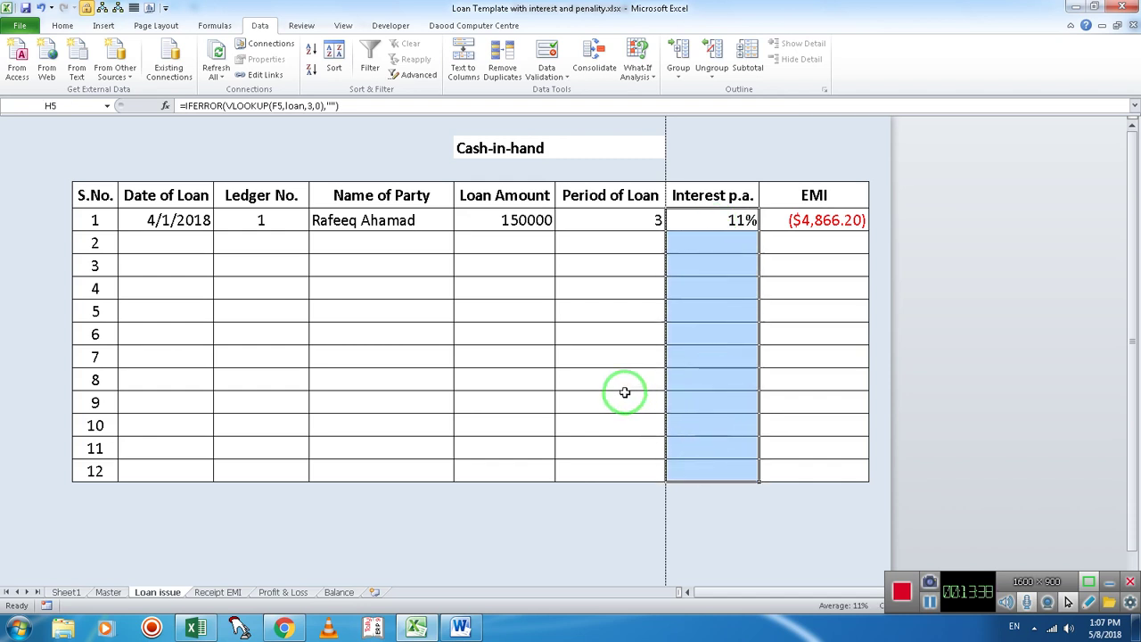
pyautogui.moveTo(199, 224); pyautogui.dragTo(261, 466)
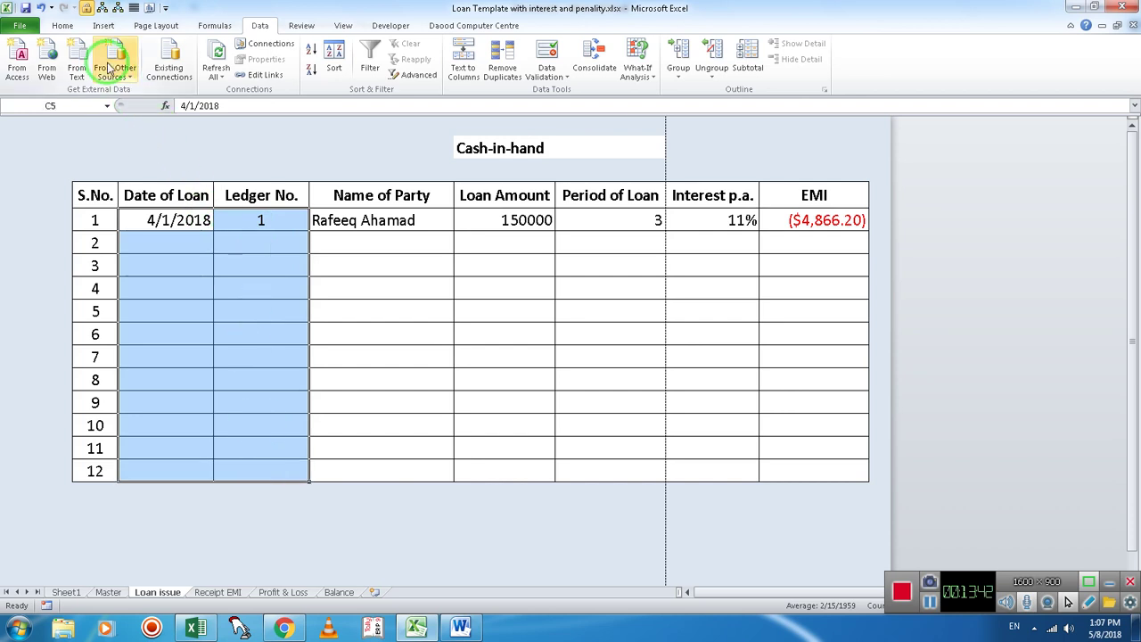
# - Fill the Date of Loan and Ledger No. cells light green from Home's Fill Color
pyautogui.click(63, 25)
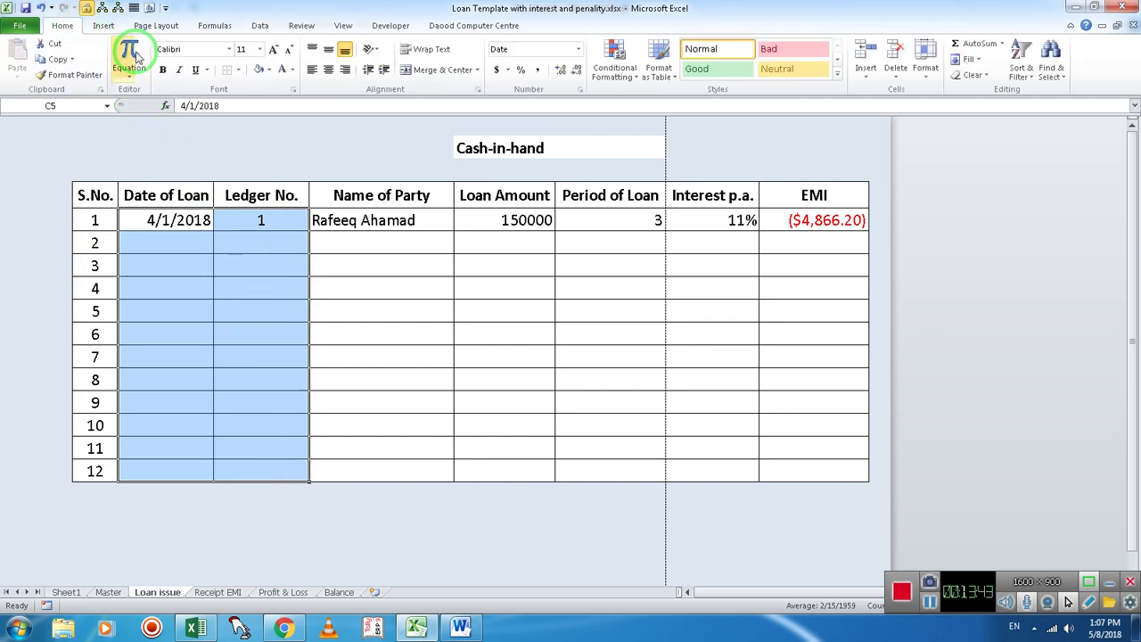
pyautogui.click(291, 69)
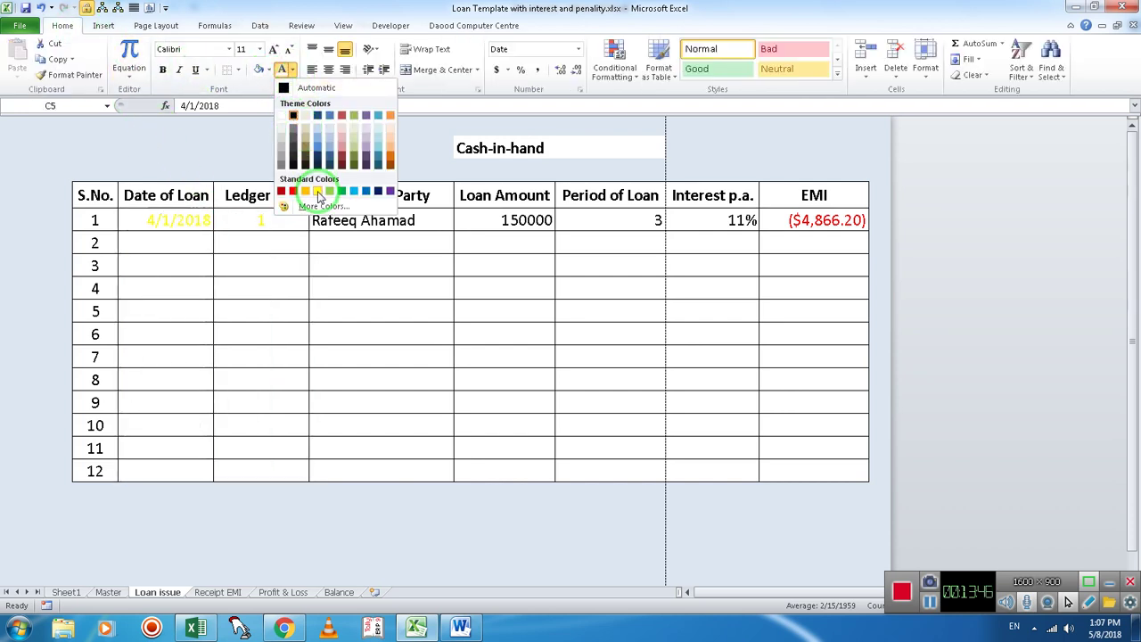
pyautogui.click(269, 70)
pyautogui.click(269, 70)
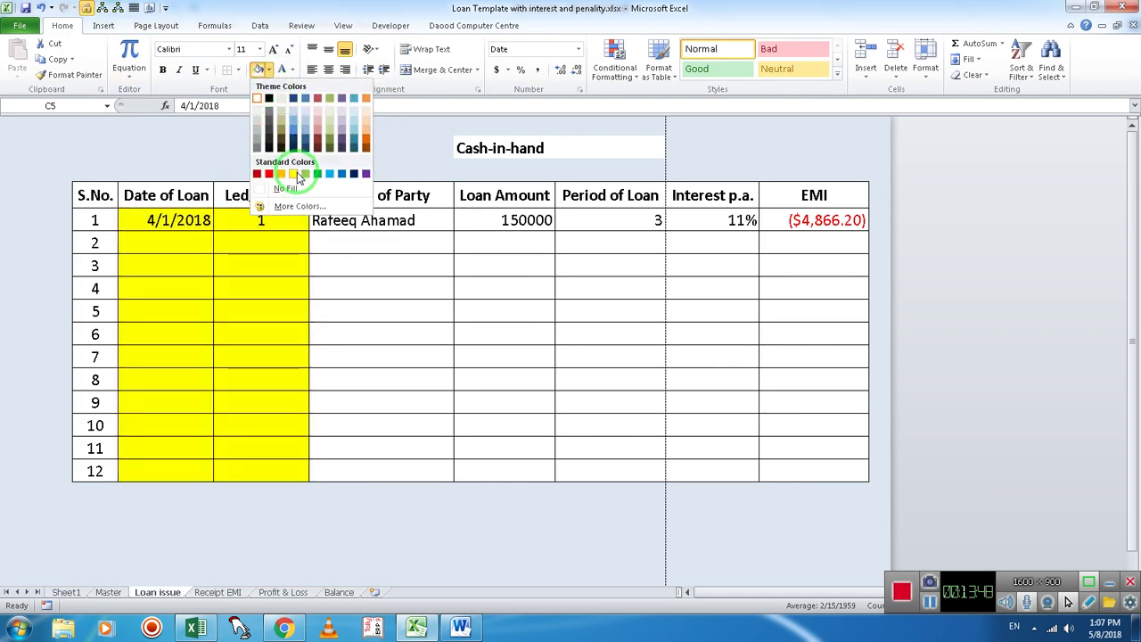
pyautogui.click(325, 109)
# - Apply the same light green fill to the Loan Amount and Period of Loan cells
pyautogui.moveTo(190, 224); pyautogui.dragTo(259, 465)
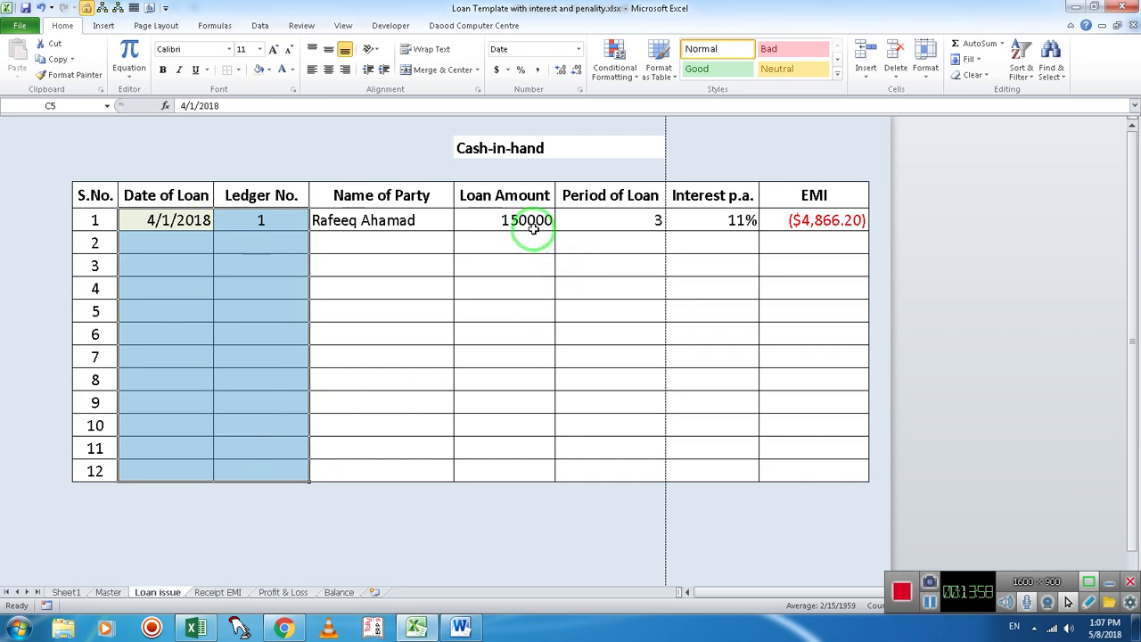
pyautogui.moveTo(532, 228); pyautogui.dragTo(595, 465)
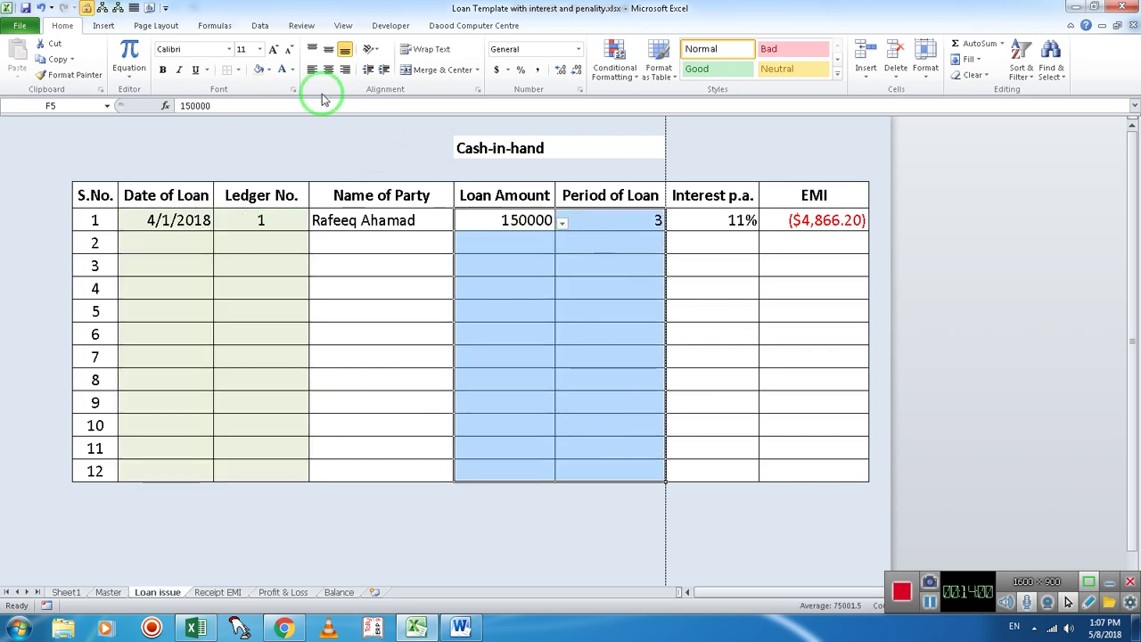
pyautogui.click(259, 69)
# - Check the shading and review row 2's party name, interest and EMI formula cells
pyautogui.click(491, 284)
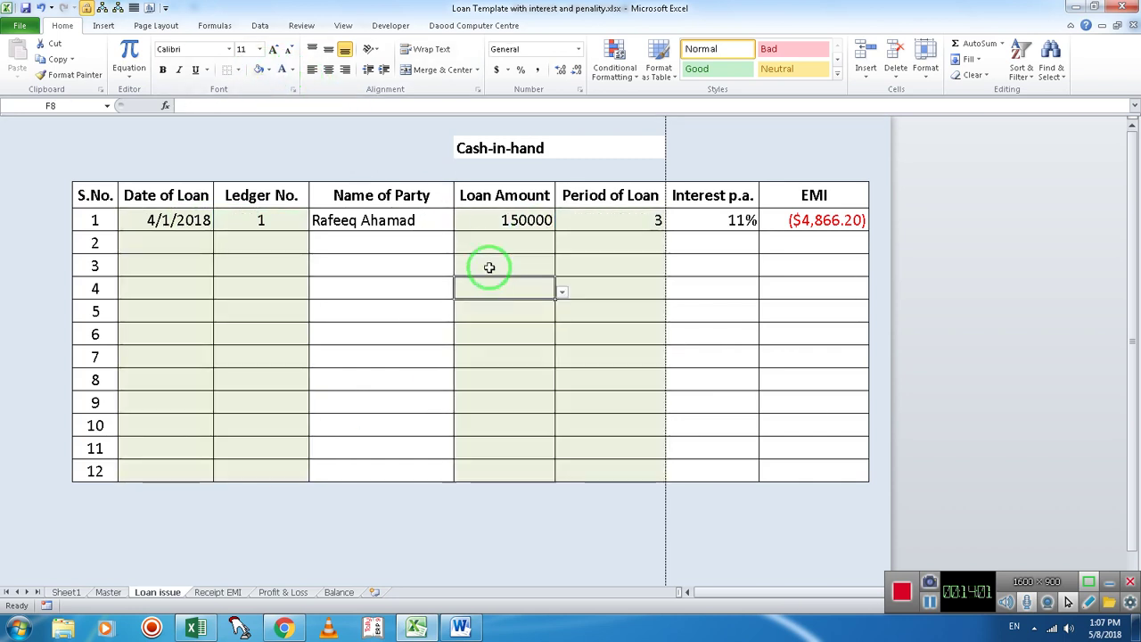
pyautogui.click(431, 250)
pyautogui.click(705, 246)
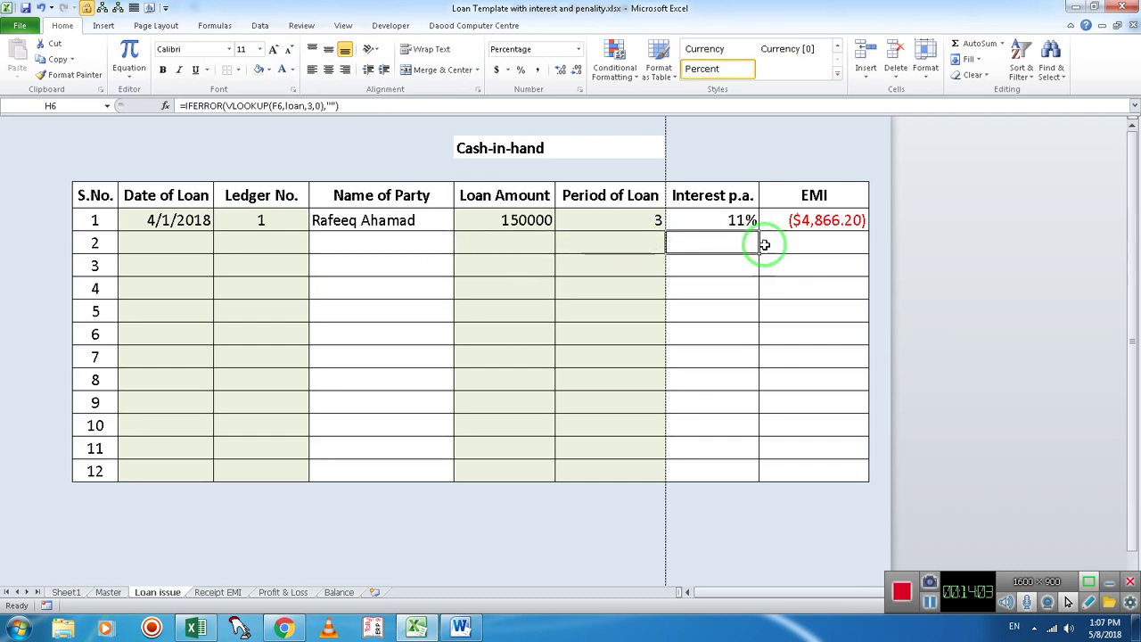
pyautogui.click(802, 242)
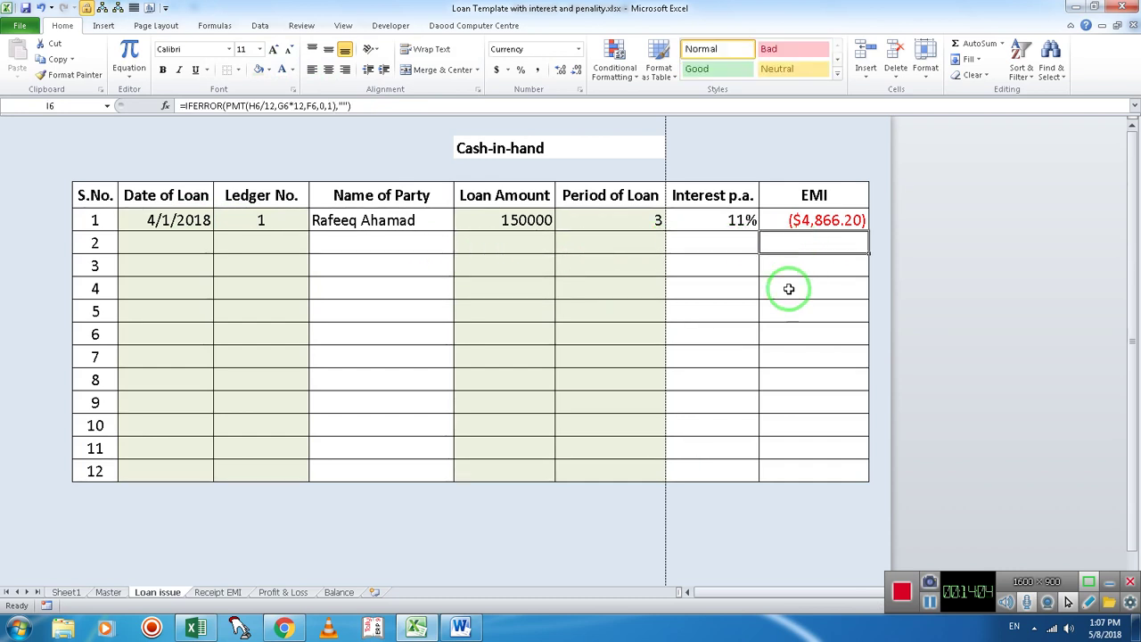
# - Enter the second loan's date 4/2/2018 and ledger number 2
pyautogui.click(202, 242)
pyautogui.write('4/2/18')
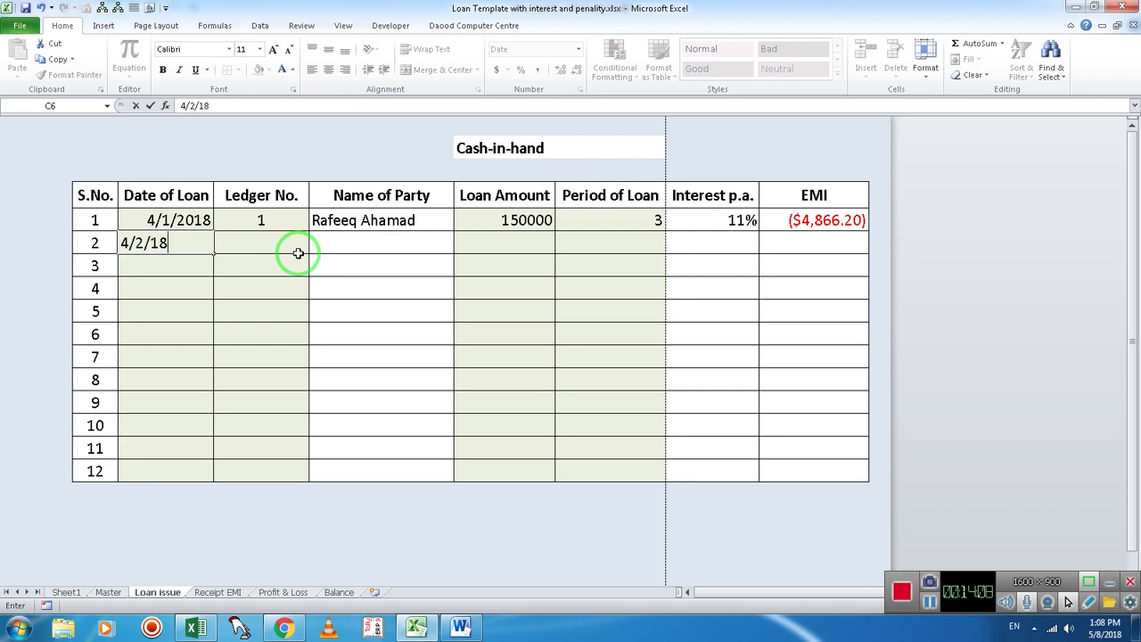
pyautogui.click(298, 253)
pyautogui.write('2')
pyautogui.press('Tab')
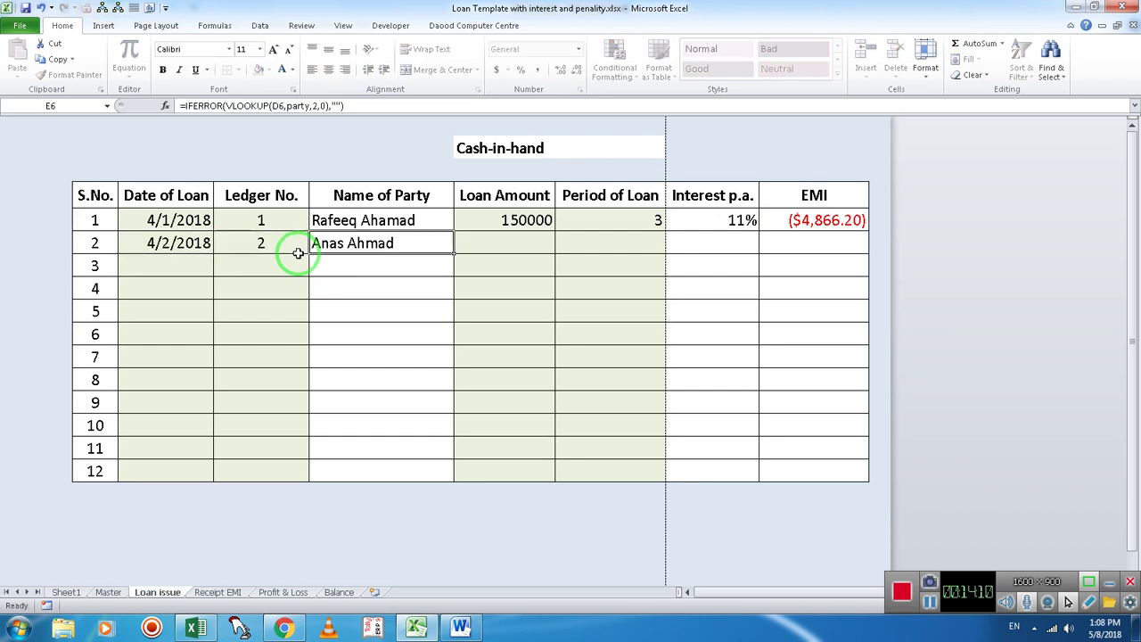
pyautogui.press('Tab')
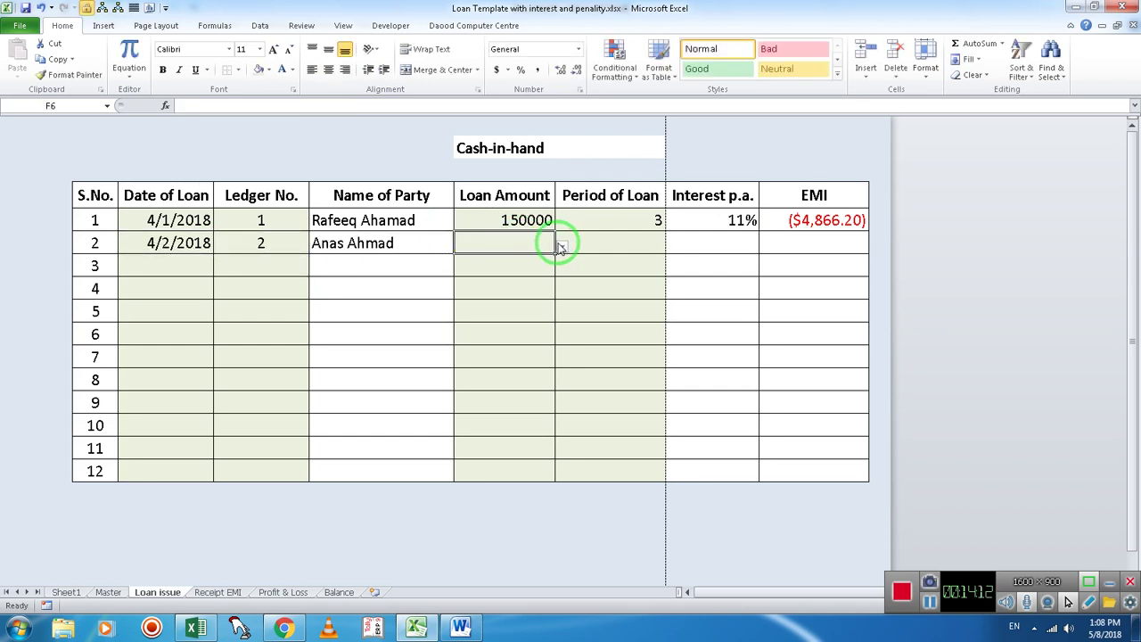
# - Choose 100000 as the loan amount and 1 year as the period from the dropdowns
pyautogui.click(561, 247)
pyautogui.click(544, 275)
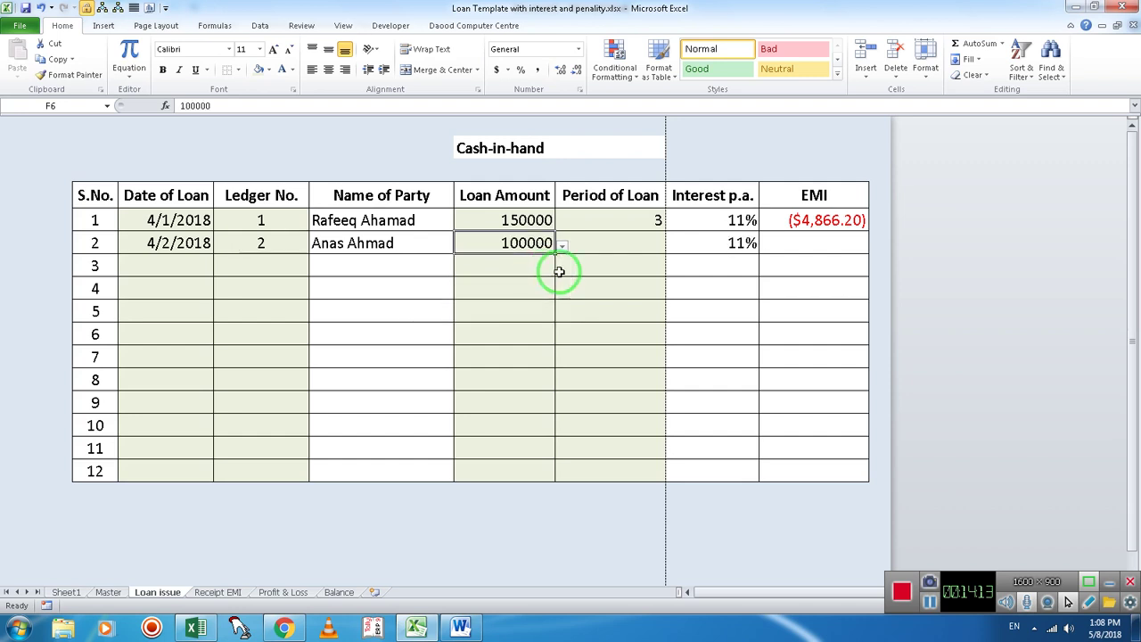
pyautogui.click(646, 246)
pyautogui.click(673, 246)
pyautogui.click(654, 263)
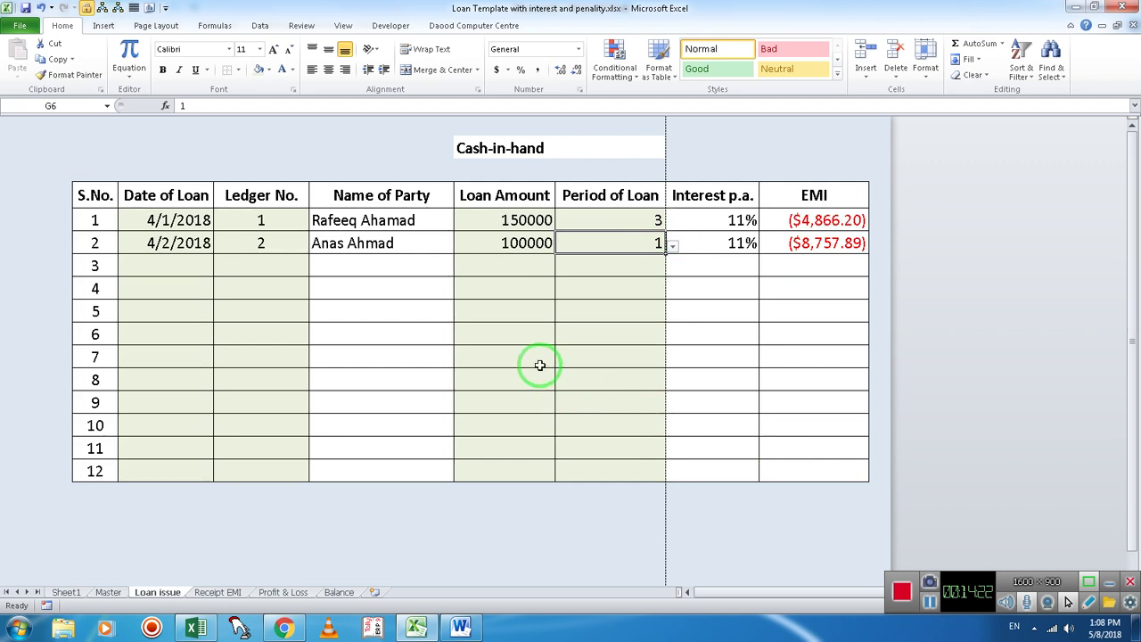
pyautogui.click(515, 147)
pyautogui.click(580, 149)
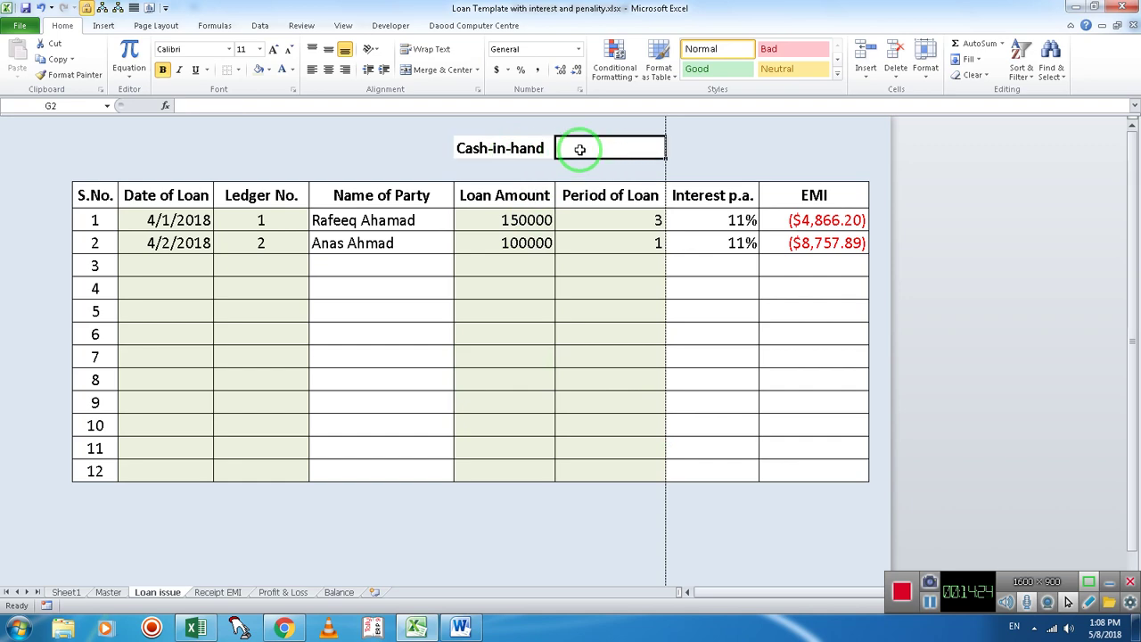
# - Link the Cash-in-hand cell to the Master sheet's 5000000 balance with =Master!G3, cancelling the save prompt
pyautogui.click(111, 593)
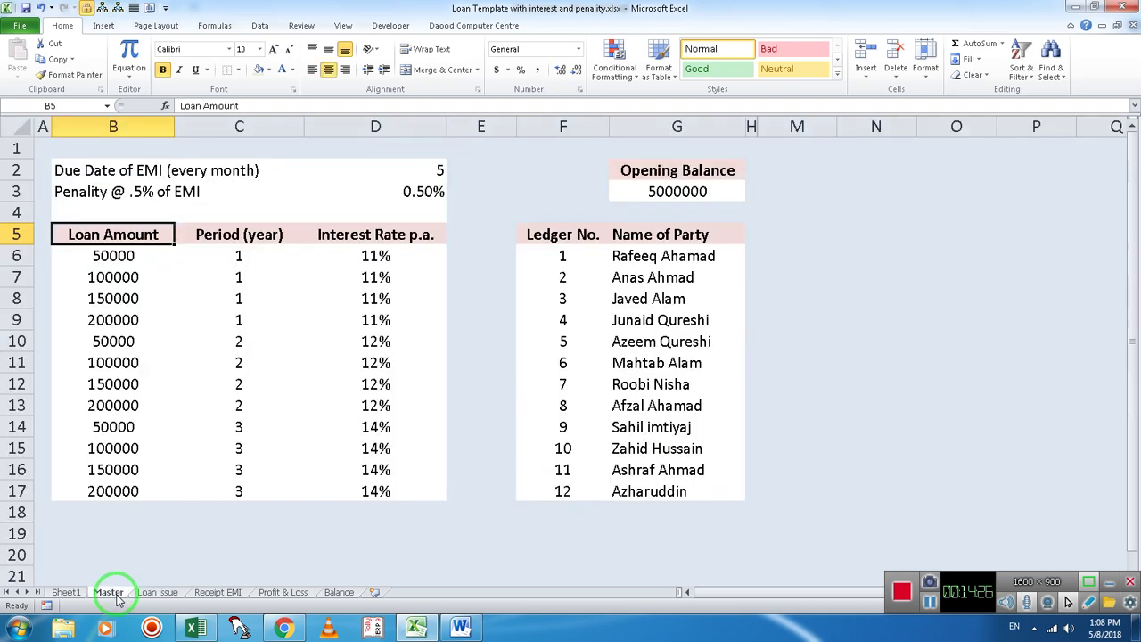
pyautogui.click(660, 193)
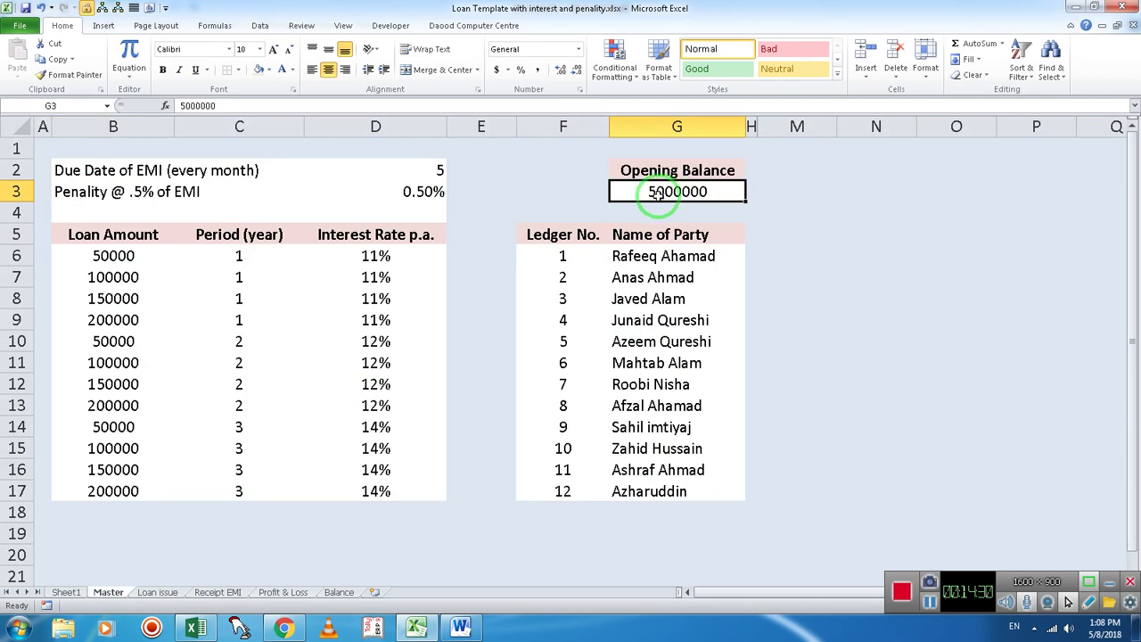
pyautogui.click(165, 592)
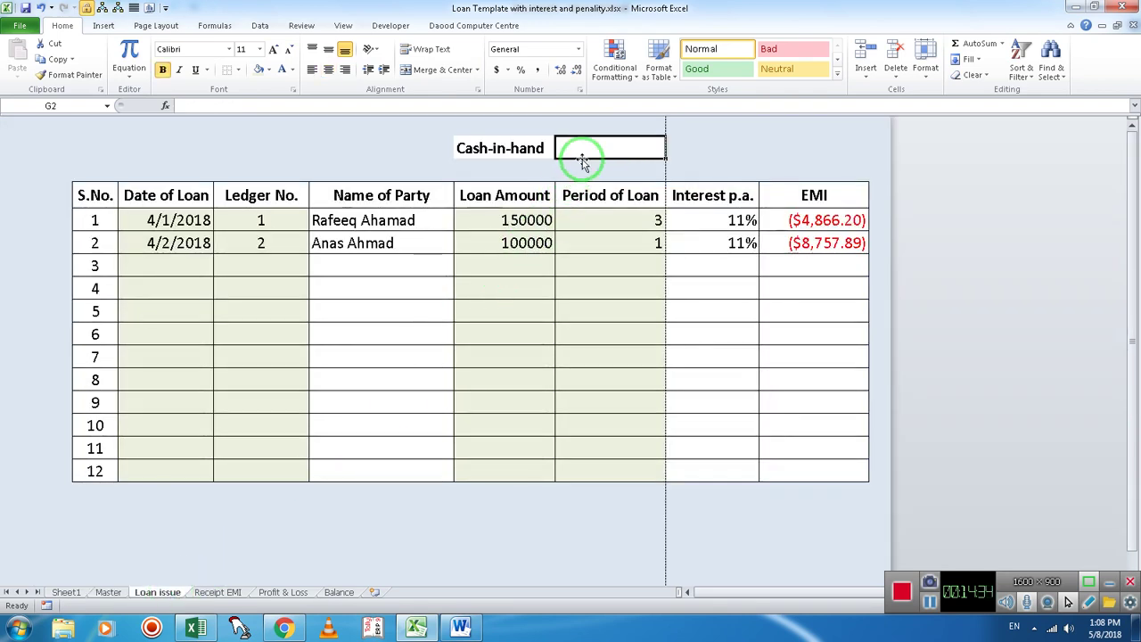
pyautogui.write('=')
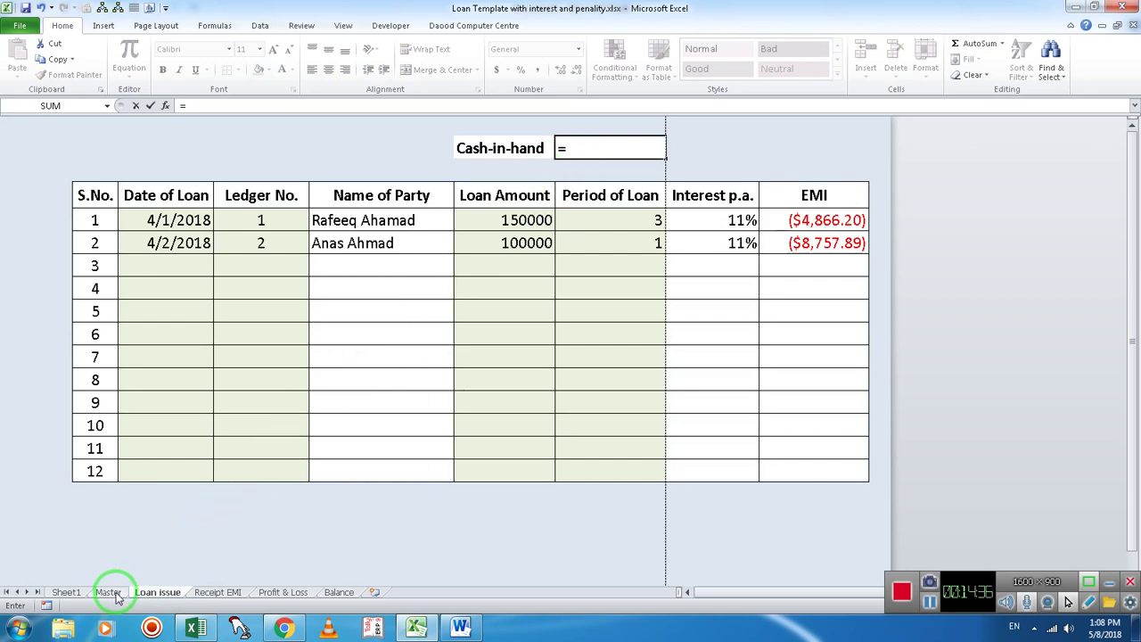
pyautogui.click(111, 592)
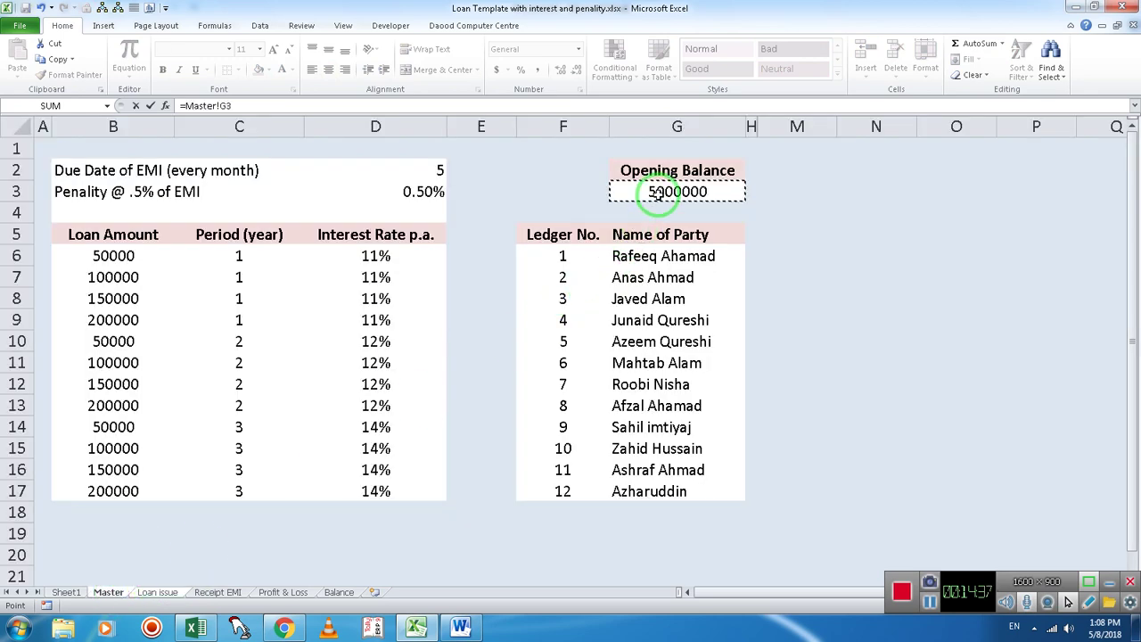
pyautogui.press('Return')
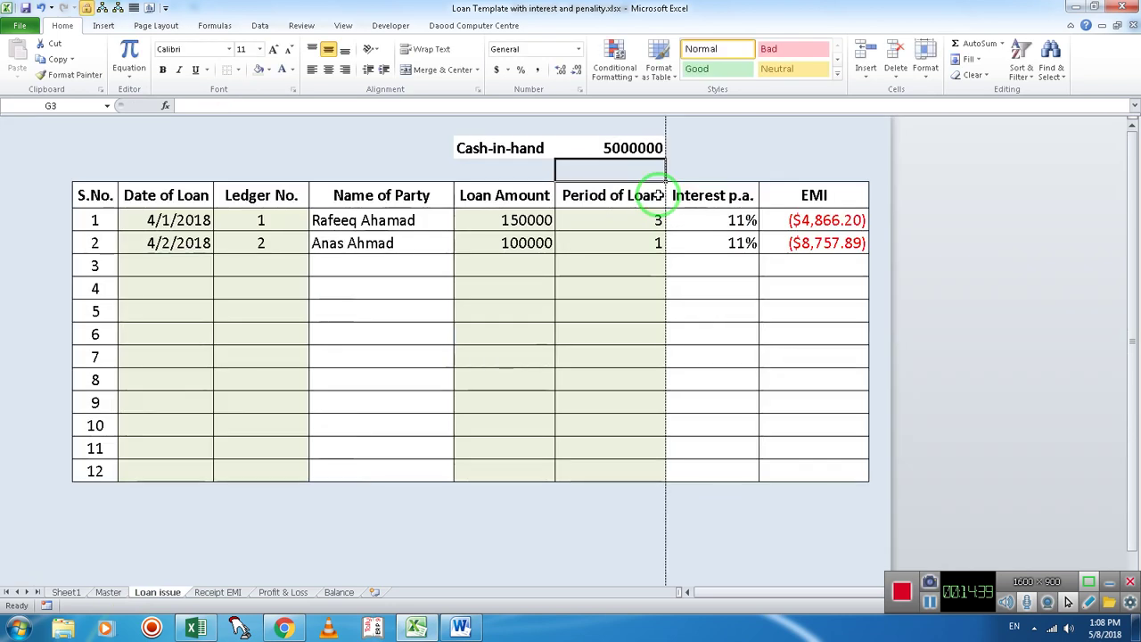
pyautogui.click(635, 150)
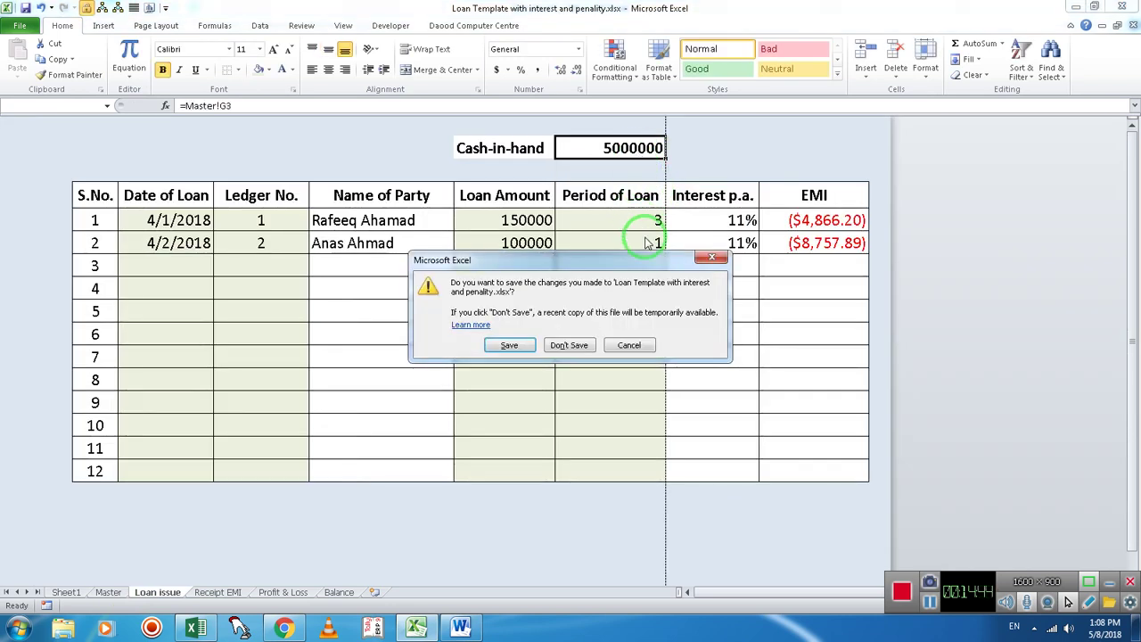
pyautogui.click(636, 344)
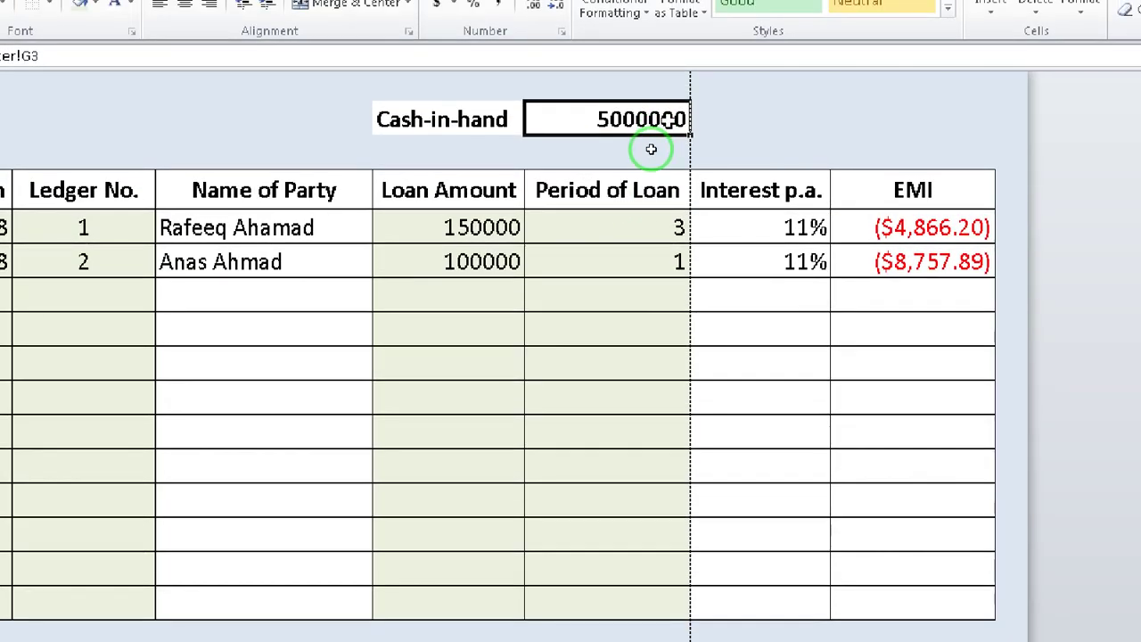
# - Change Cash-in-hand to =Master!G3-SUM(F5:F16) so it shows 4750000
pyautogui.doubleClick(672, 120)
pyautogui.write('-')
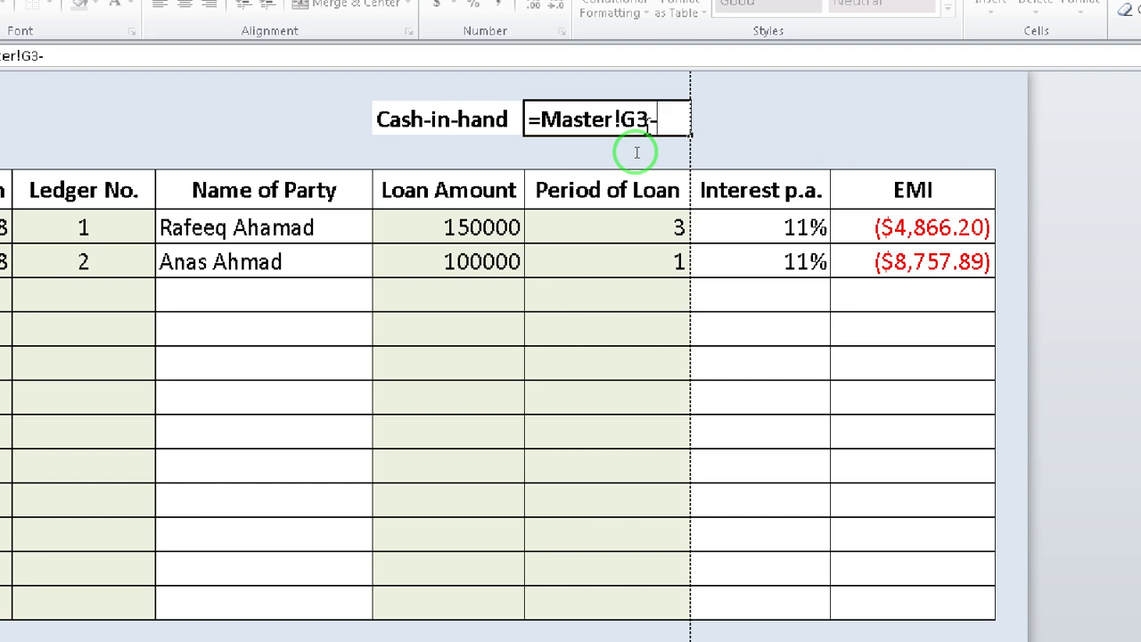
pyautogui.write('sum')
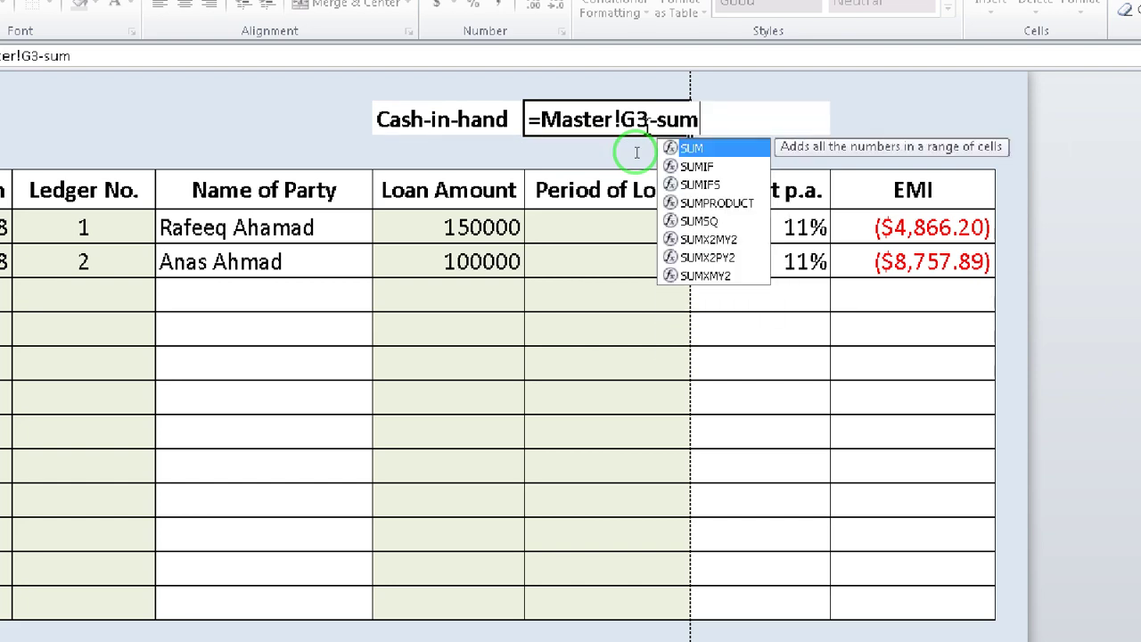
pyautogui.write('(')
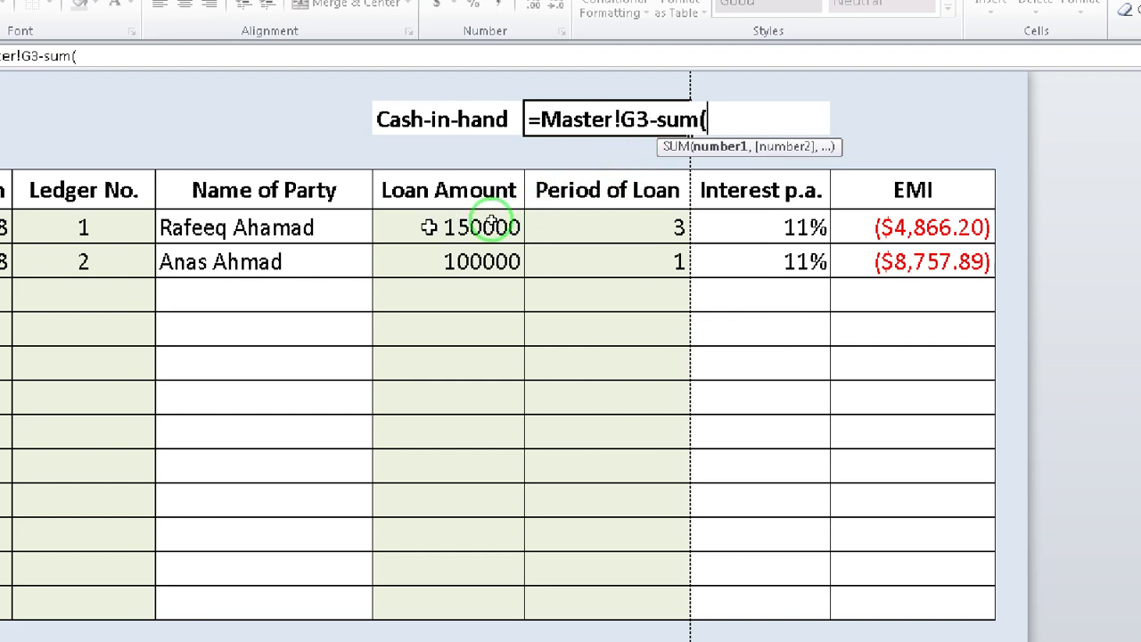
pyautogui.moveTo(472, 225); pyautogui.dragTo(460, 561)
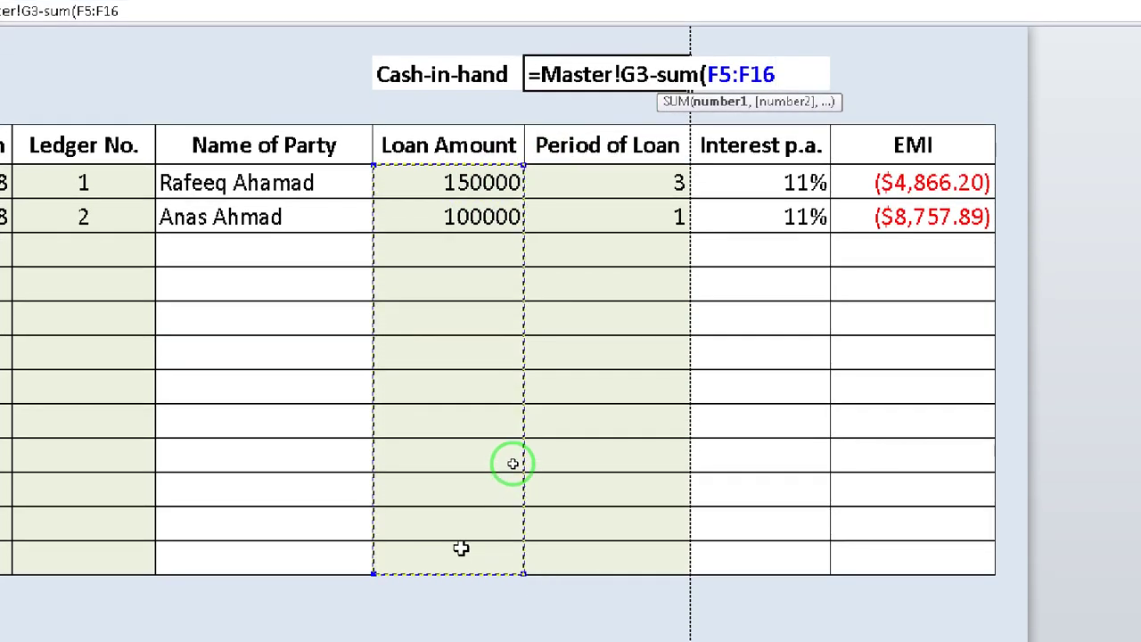
pyautogui.write(')')
pyautogui.press('Return')
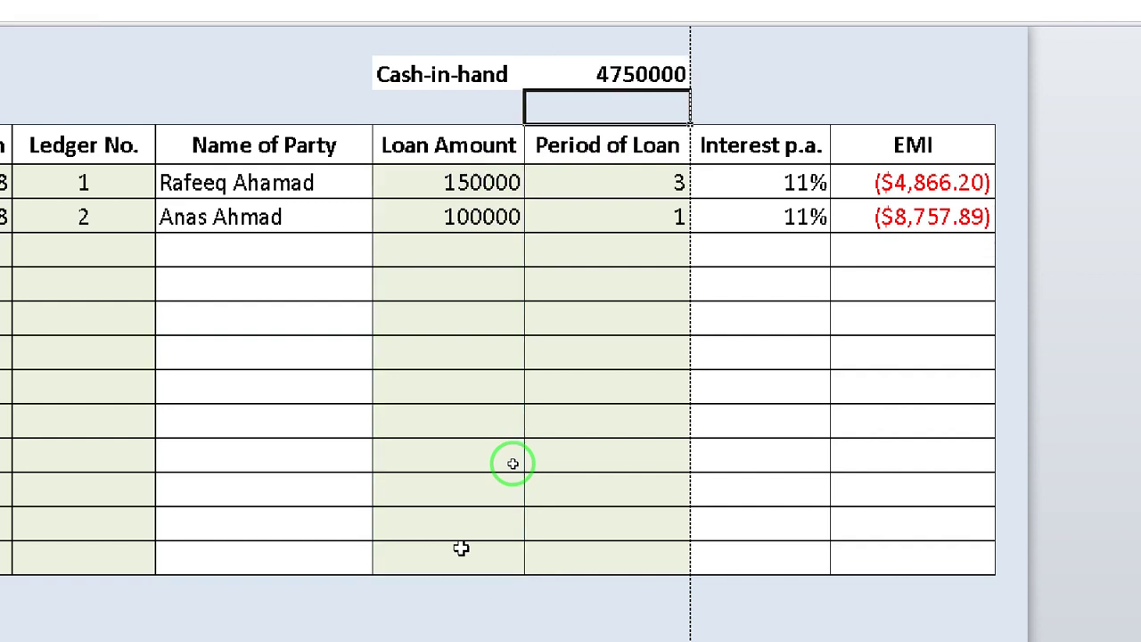
pyautogui.press('Up')
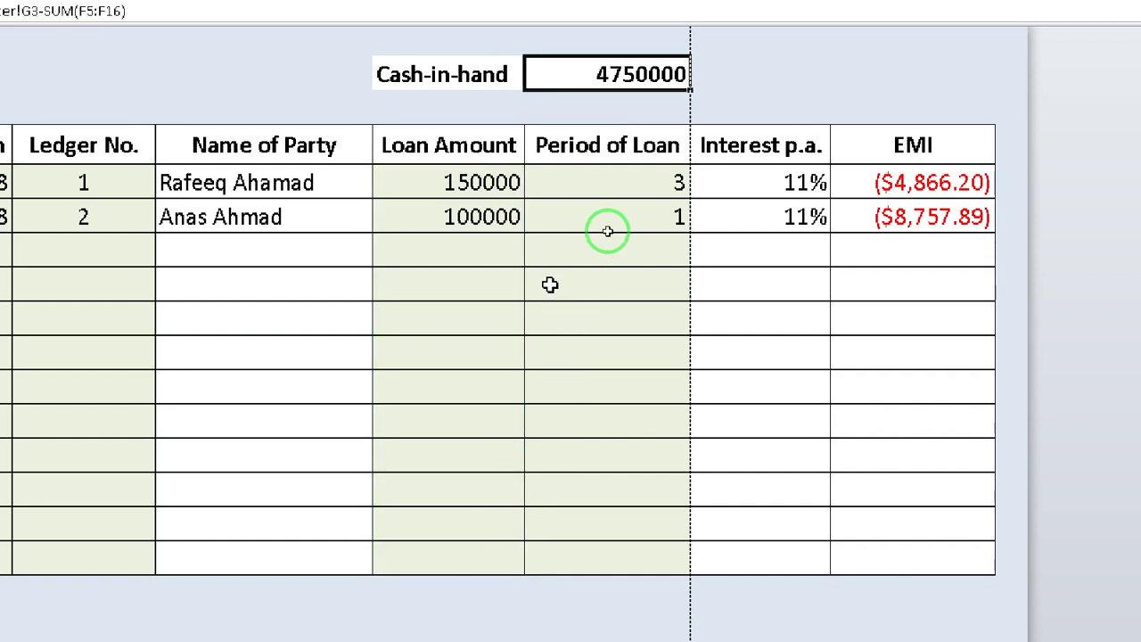
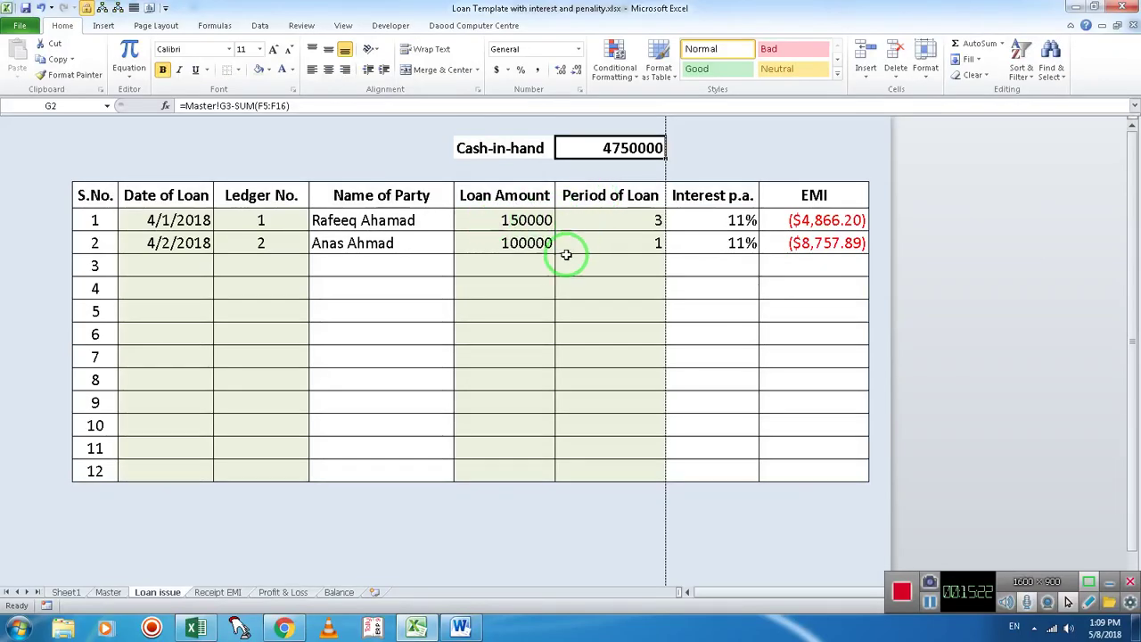
# - Enter 4/3/2018 for loan 3 and fill the dates down to 4/12/2018 in row 12
pyautogui.click(196, 265)
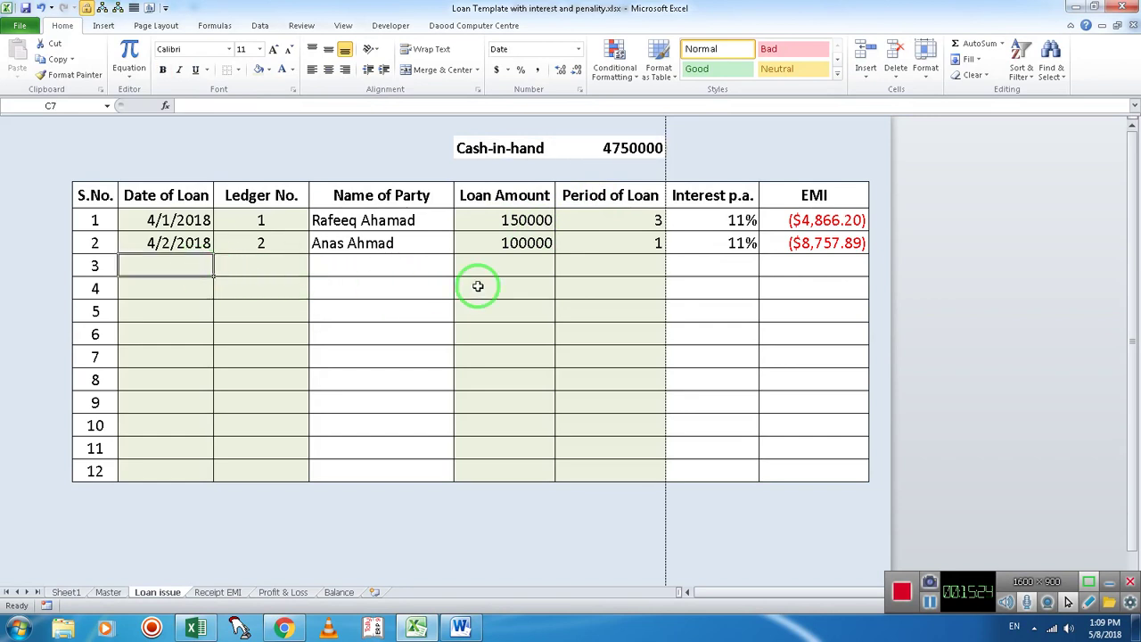
pyautogui.write('4/3/1')
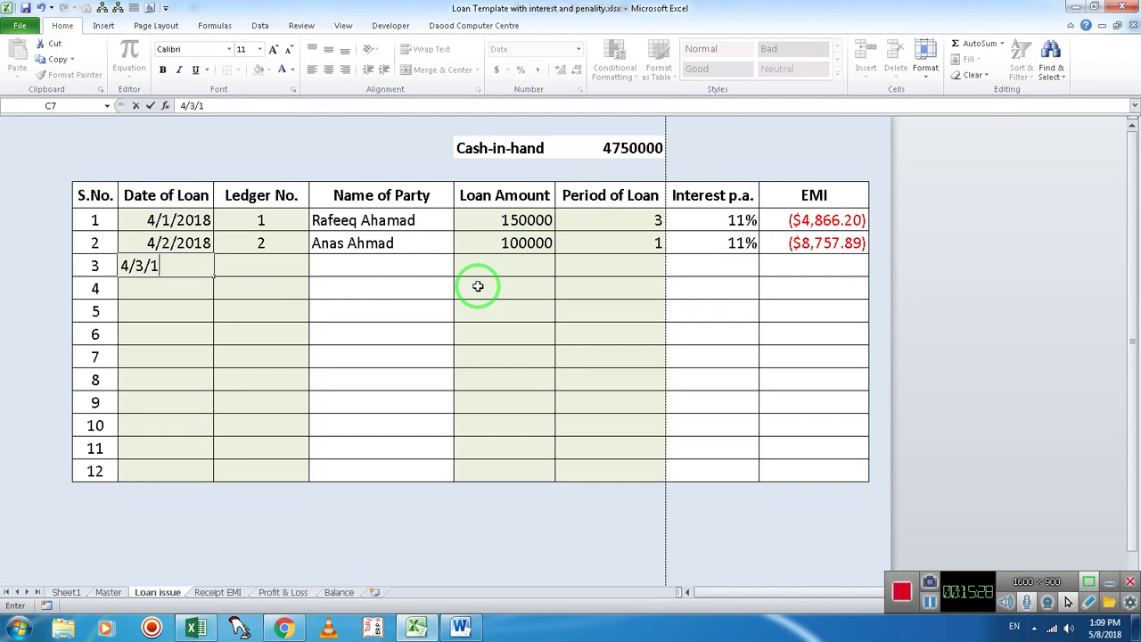
pyautogui.write('8')
pyautogui.press('Return')
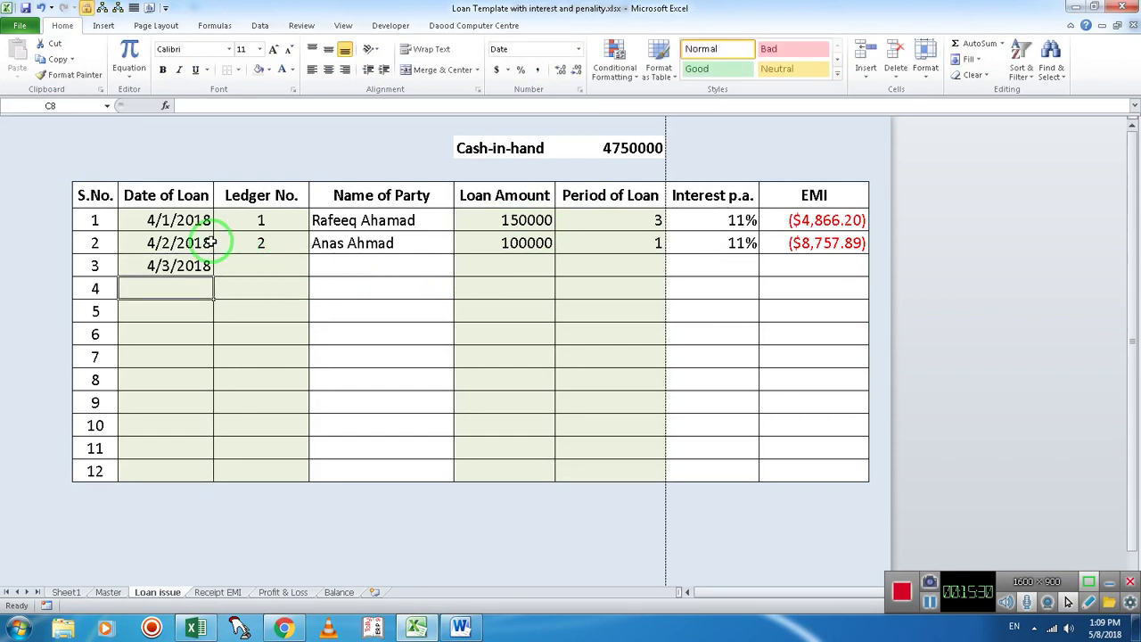
pyautogui.click(207, 262)
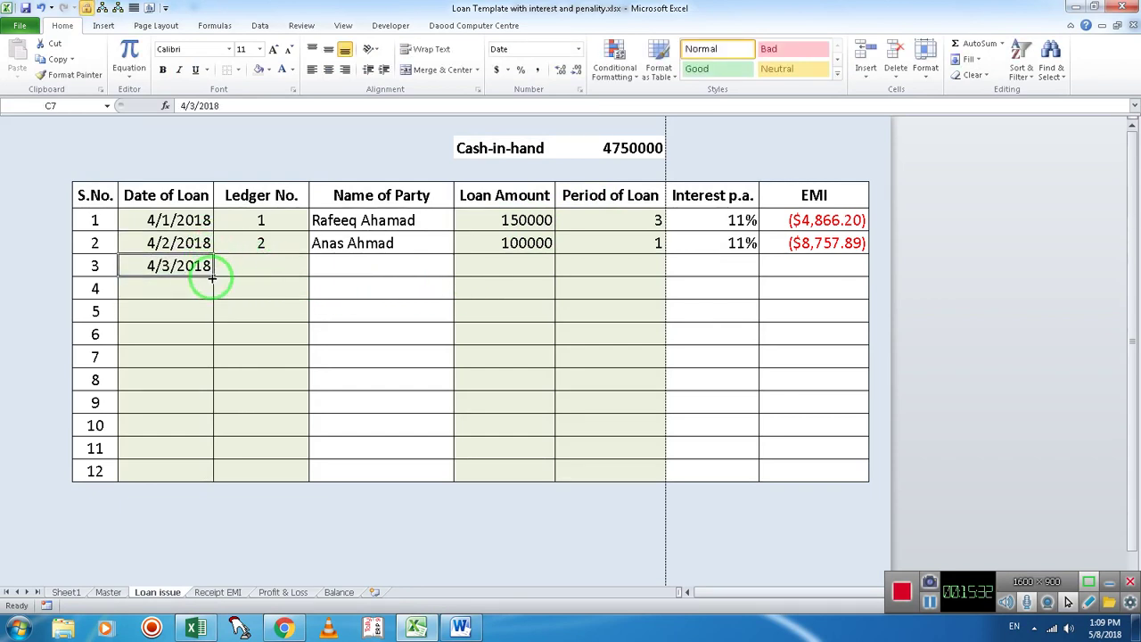
pyautogui.moveTo(212, 277); pyautogui.dragTo(203, 474)
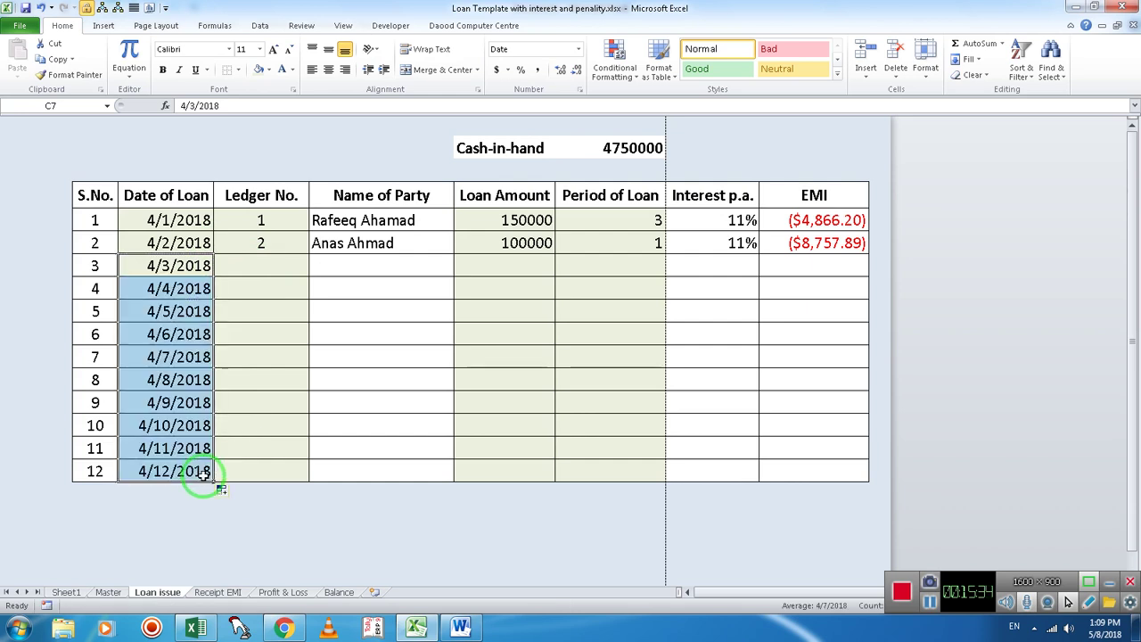
# - Enter ledger numbers from 3 upward with each party's name in columns D and E
pyautogui.click(269, 261)
pyautogui.write('3')
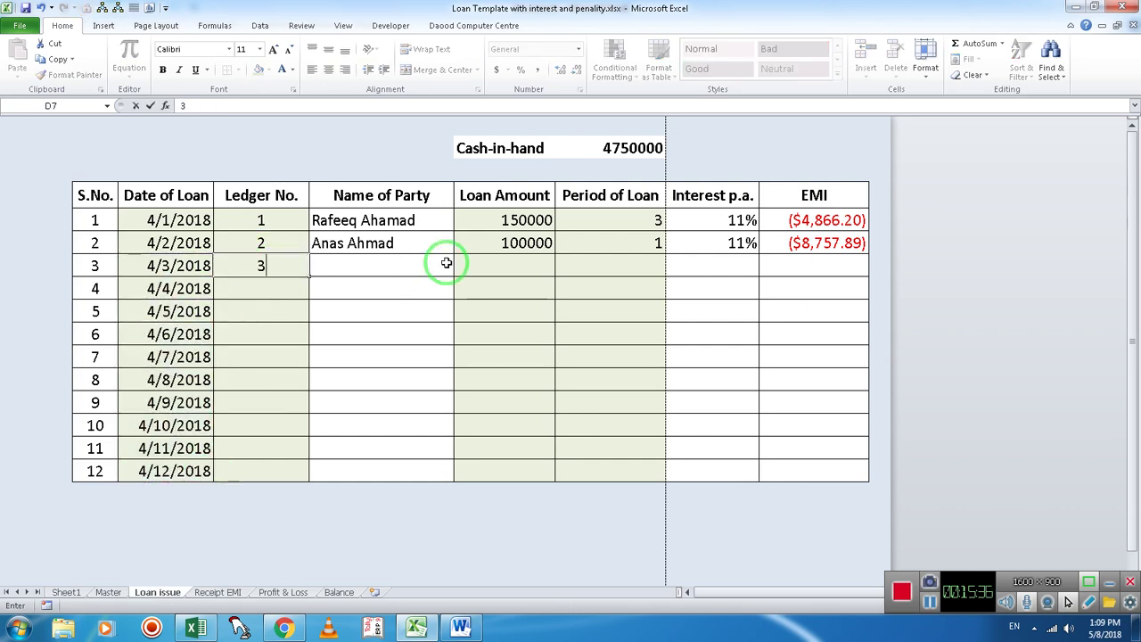
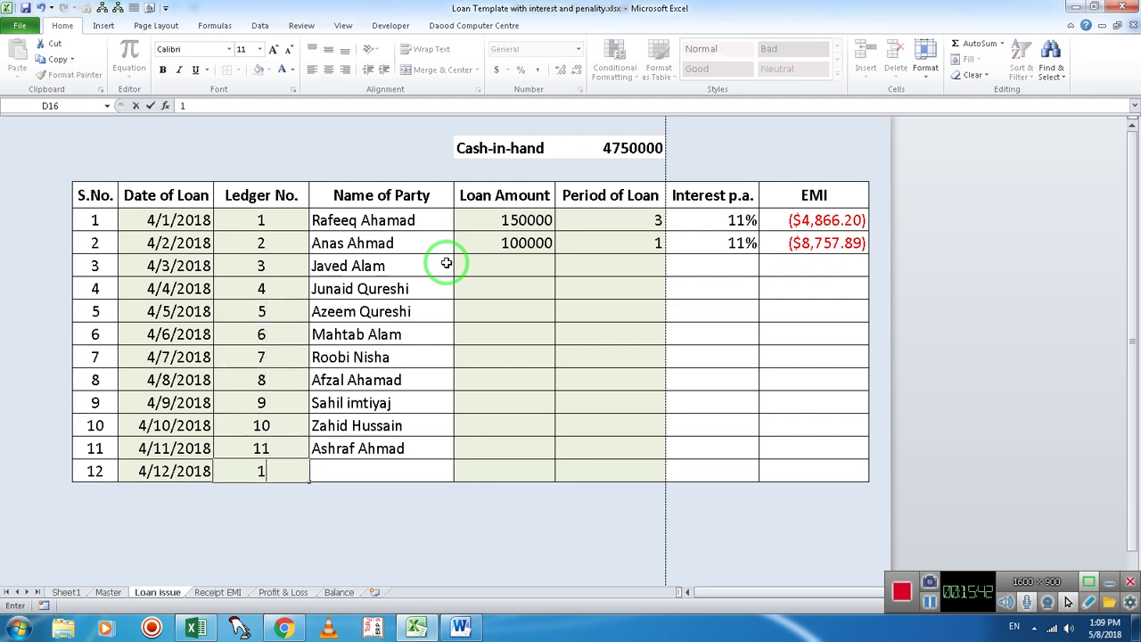
pyautogui.write('2\tAzharuddin')
# - Pick loan amounts 100000, 200000 and 50000 for loans 3–5 from the validation lists
pyautogui.click(550, 265)
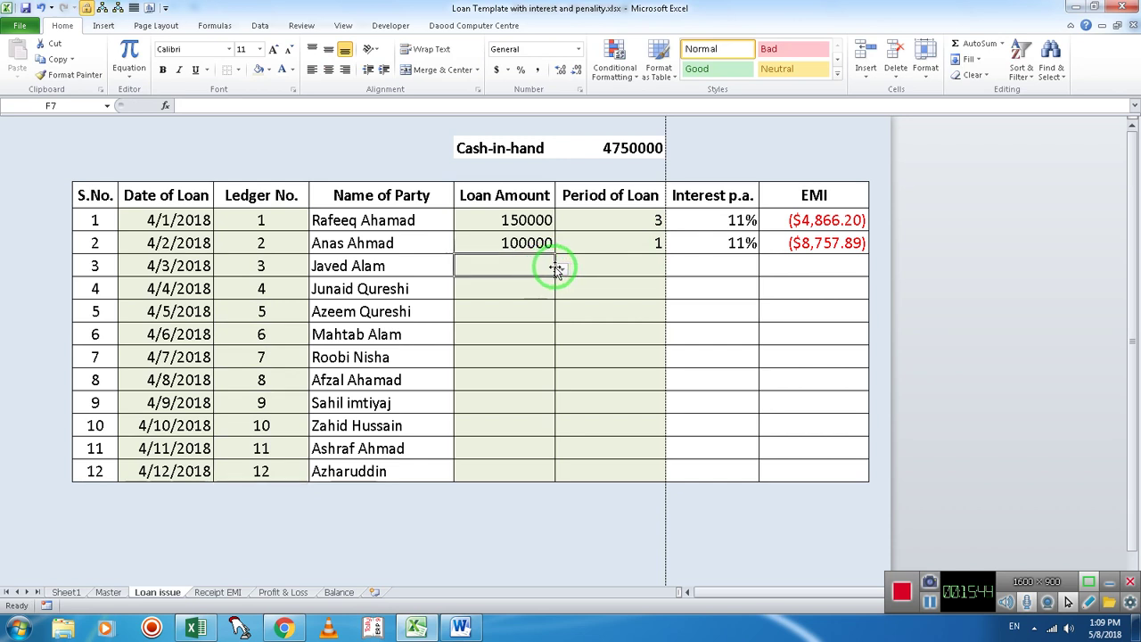
pyautogui.click(561, 268)
pyautogui.click(532, 300)
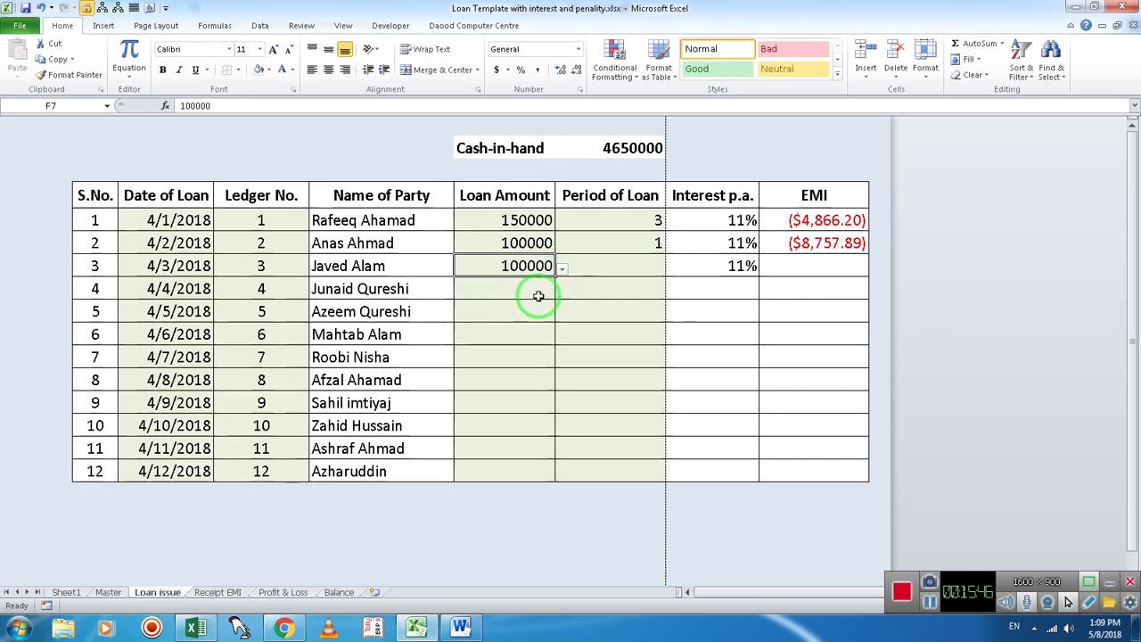
pyautogui.click(535, 288)
pyautogui.click(562, 291)
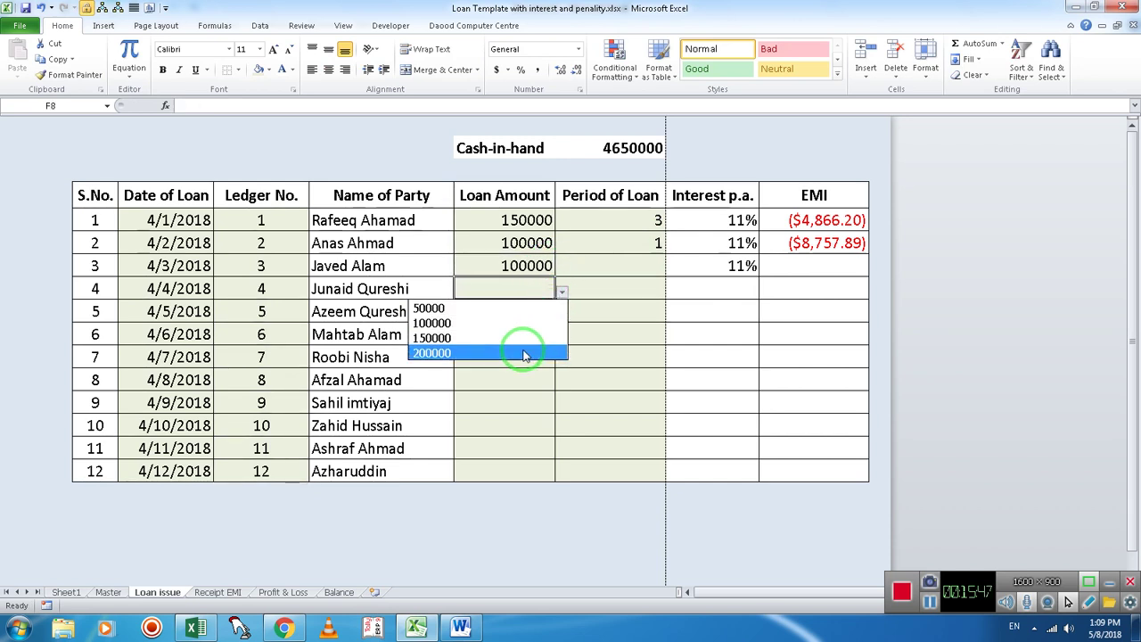
pyautogui.click(524, 355)
pyautogui.click(542, 308)
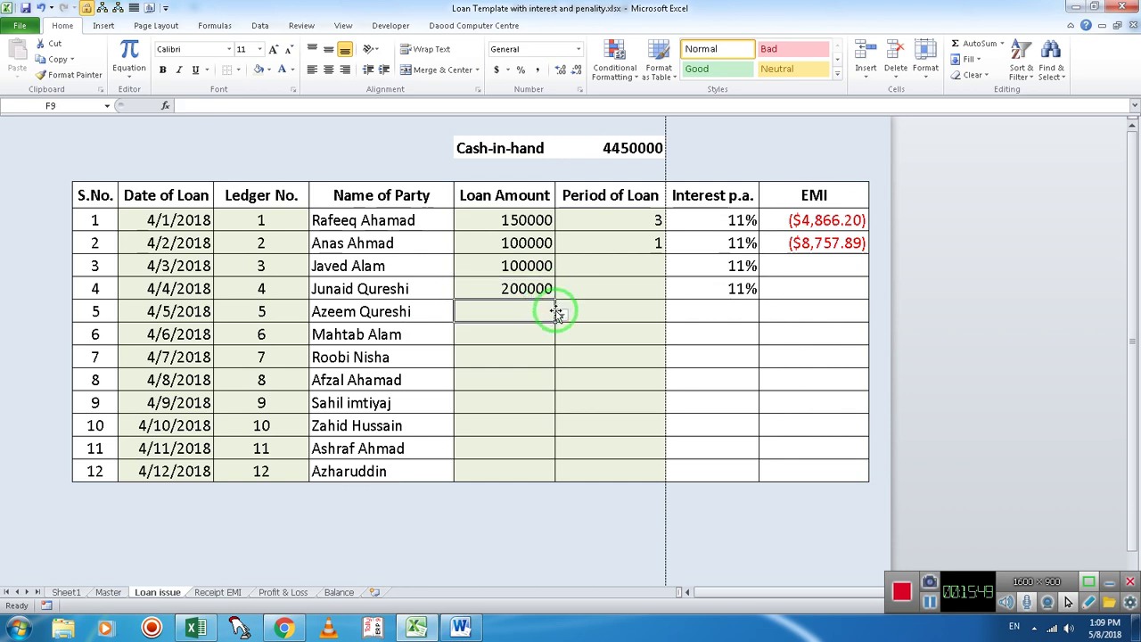
pyautogui.moveTo(533, 260); pyautogui.dragTo(533, 288)
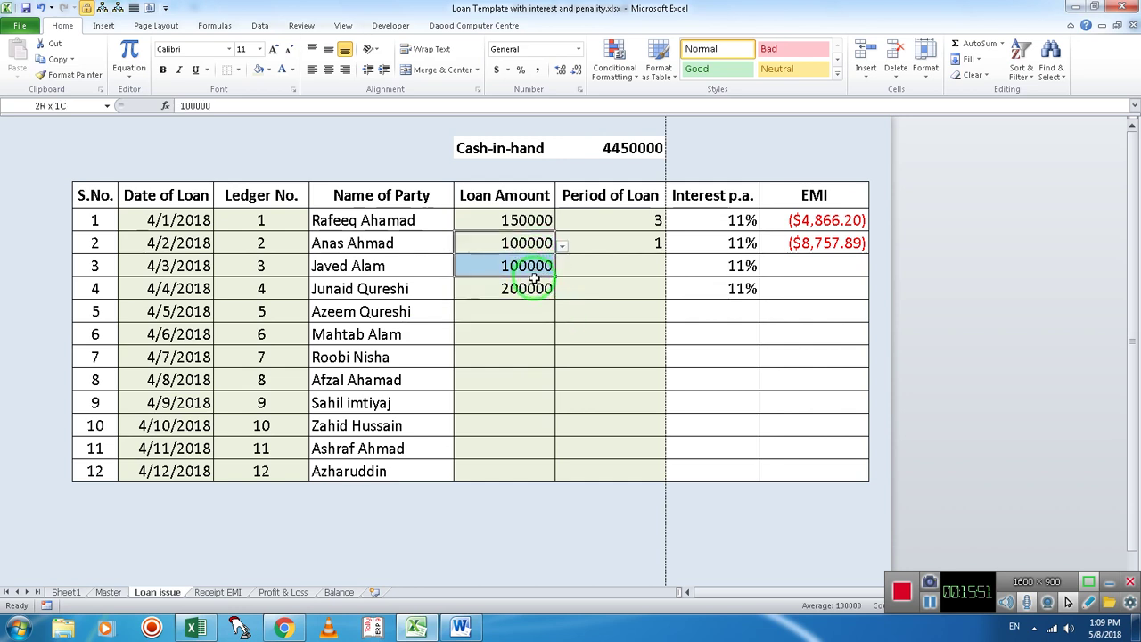
pyautogui.click(553, 310)
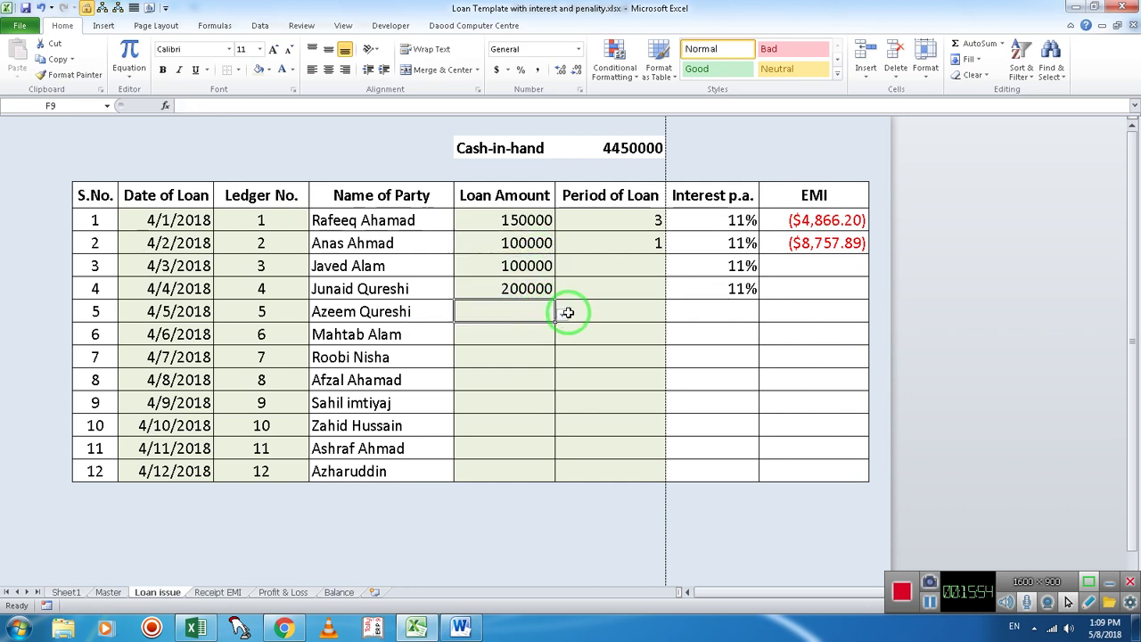
pyautogui.click(561, 312)
pyautogui.press('Down')
pyautogui.press('Return')
# - Choose loan amounts for loans 6–9: 100000, 200000, 50000 and 200000
pyautogui.press('Return')
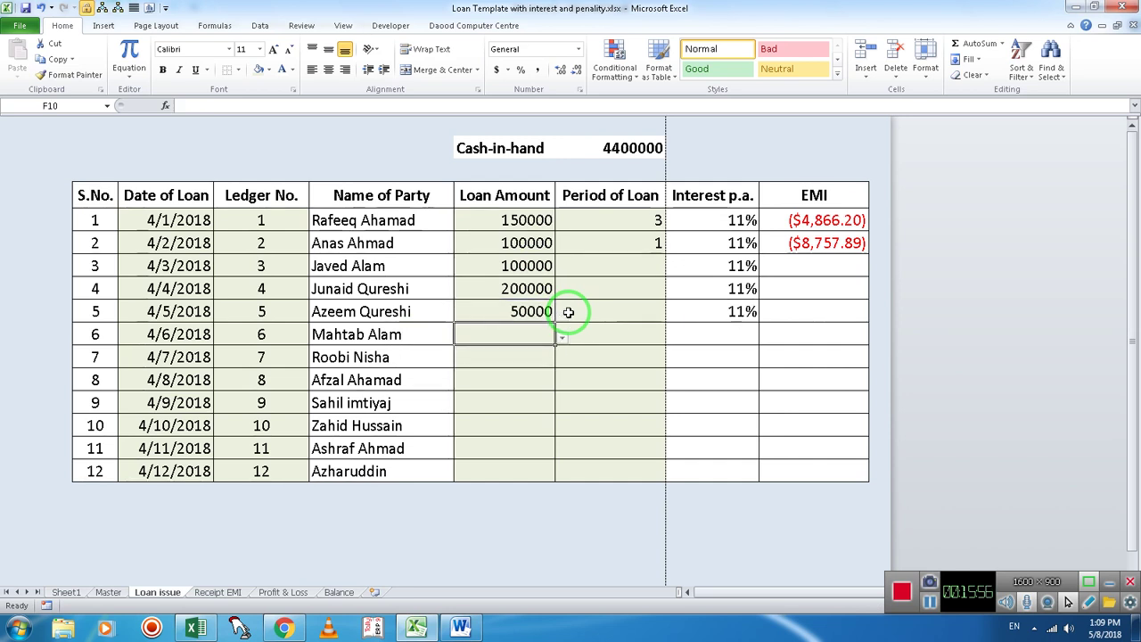
pyautogui.hotkey('alt', 'Down')
pyautogui.press('Down')
pyautogui.press('Return')
pyautogui.press('Return')
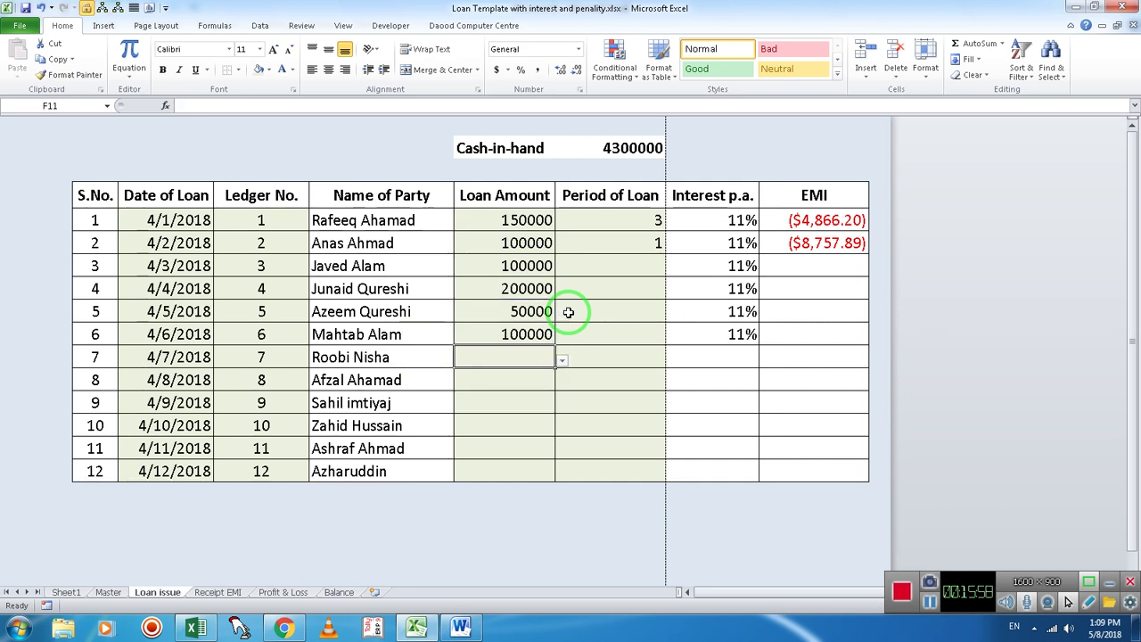
pyautogui.hotkey('alt', 'Down')
pyautogui.press('Down')
pyautogui.press('Down')
pyautogui.press('Down')
pyautogui.press('Down')
pyautogui.press('Return')
pyautogui.press('Return')
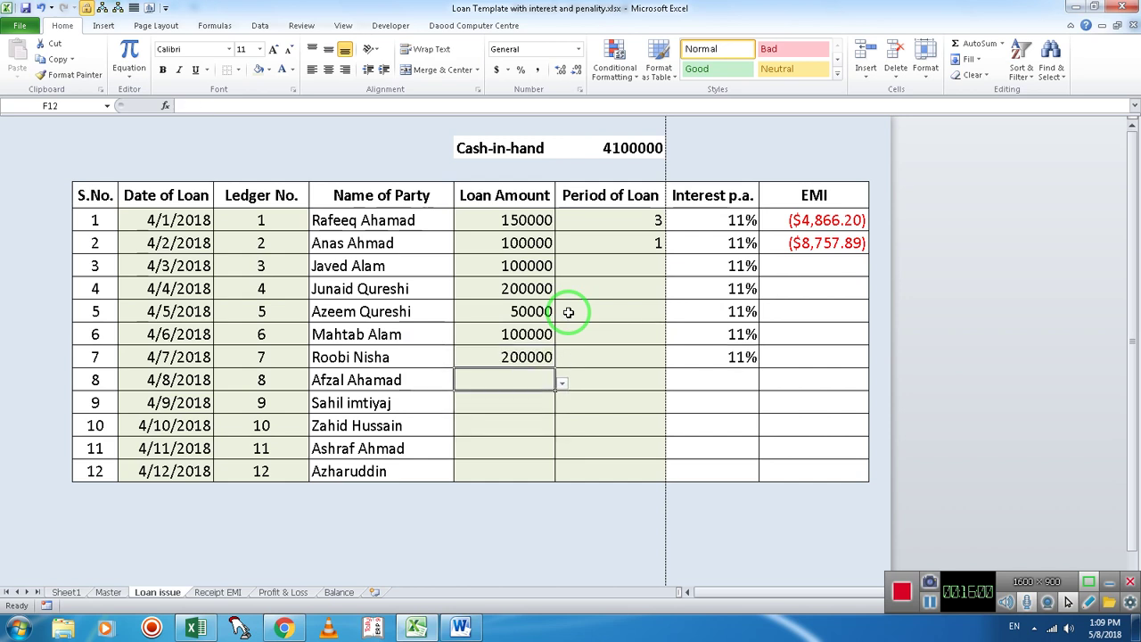
pyautogui.hotkey('alt', 'Down')
pyautogui.press('Down')
pyautogui.press('Return')
pyautogui.press('Return')
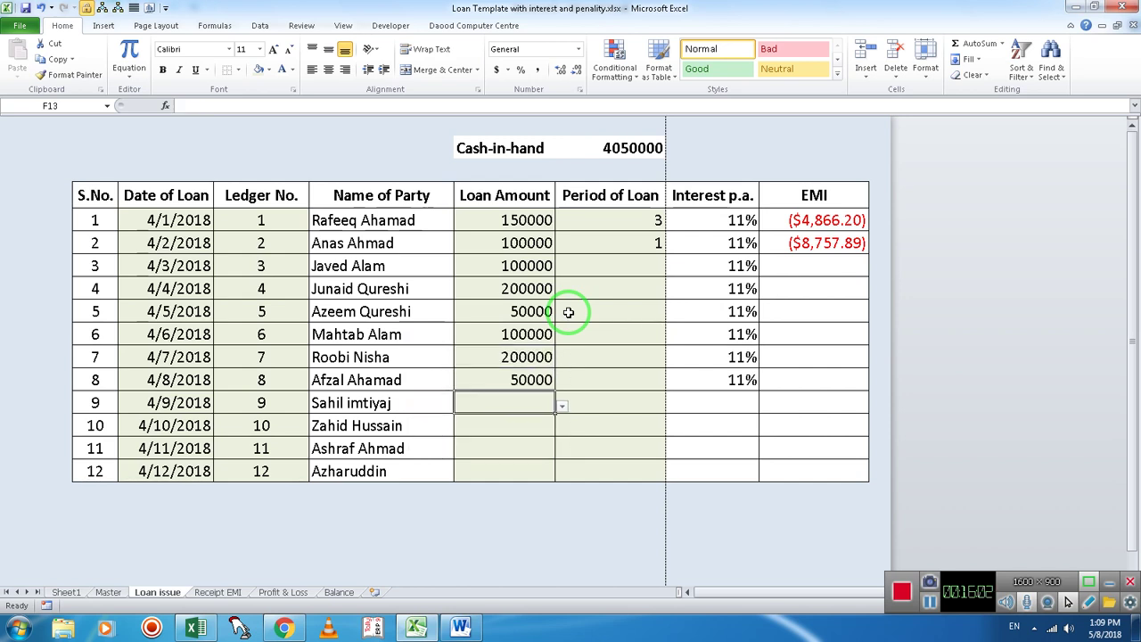
pyautogui.hotkey('alt', 'Down')
# - Choose loan amounts for loans 10–12: 100000, 100000 and 50000
pyautogui.press('Down')
pyautogui.press('Down')
pyautogui.press('Down')
pyautogui.press('Down')
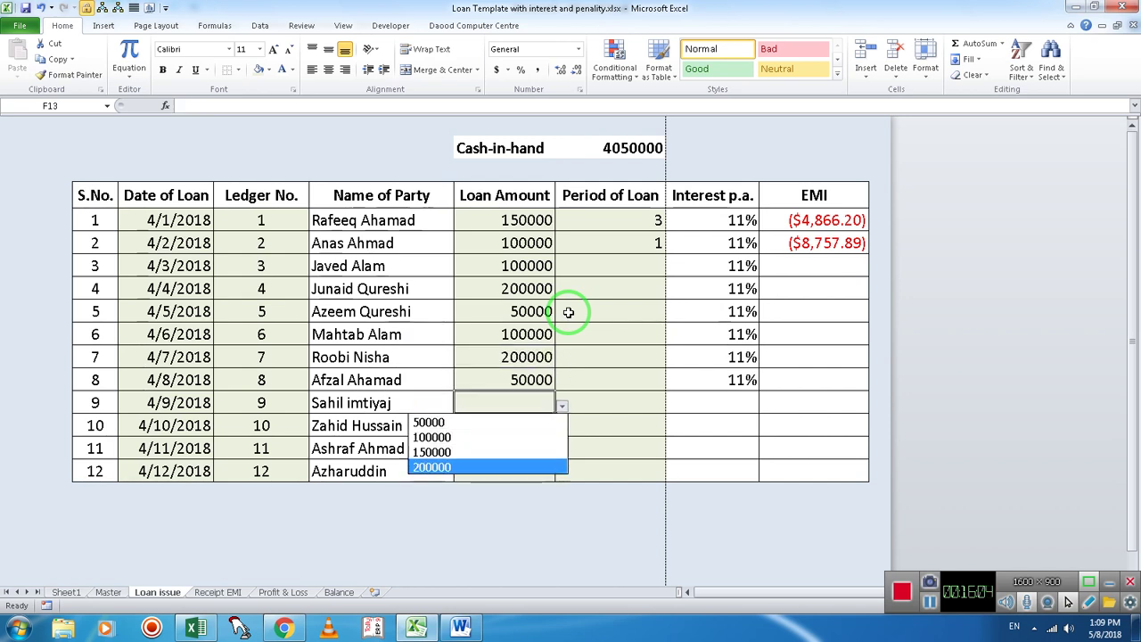
pyautogui.press('Return')
pyautogui.press('Return')
pyautogui.hotkey('alt', 'Down')
pyautogui.press('Down')
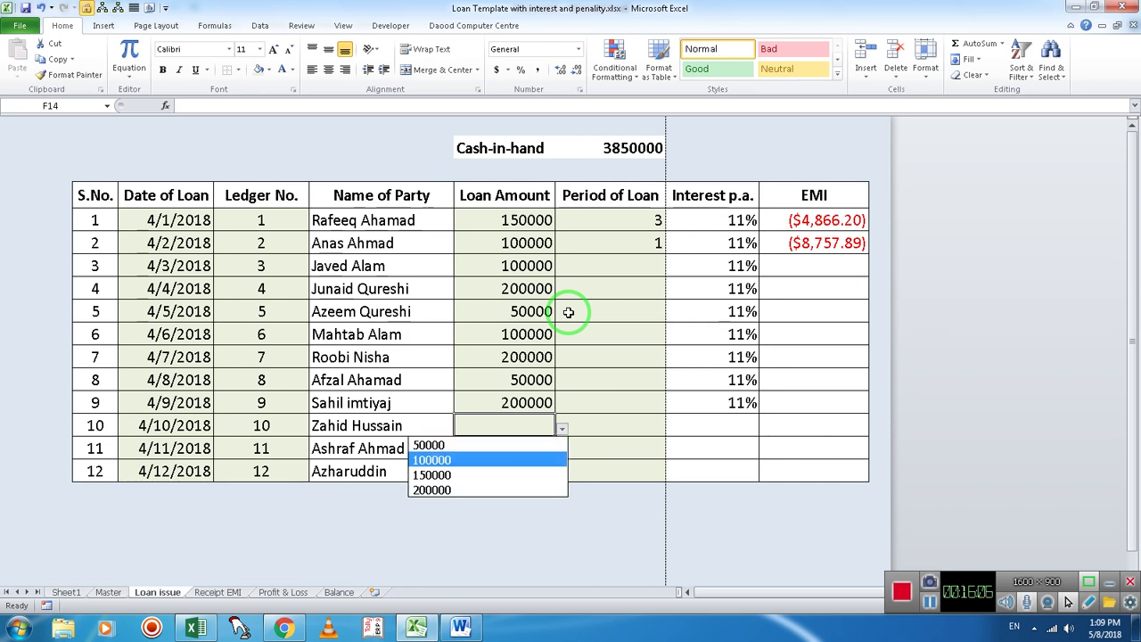
pyautogui.press('Down')
pyautogui.press('Return')
pyautogui.hotkey('alt', 'Down')
pyautogui.press('Return')
pyautogui.press('Return')
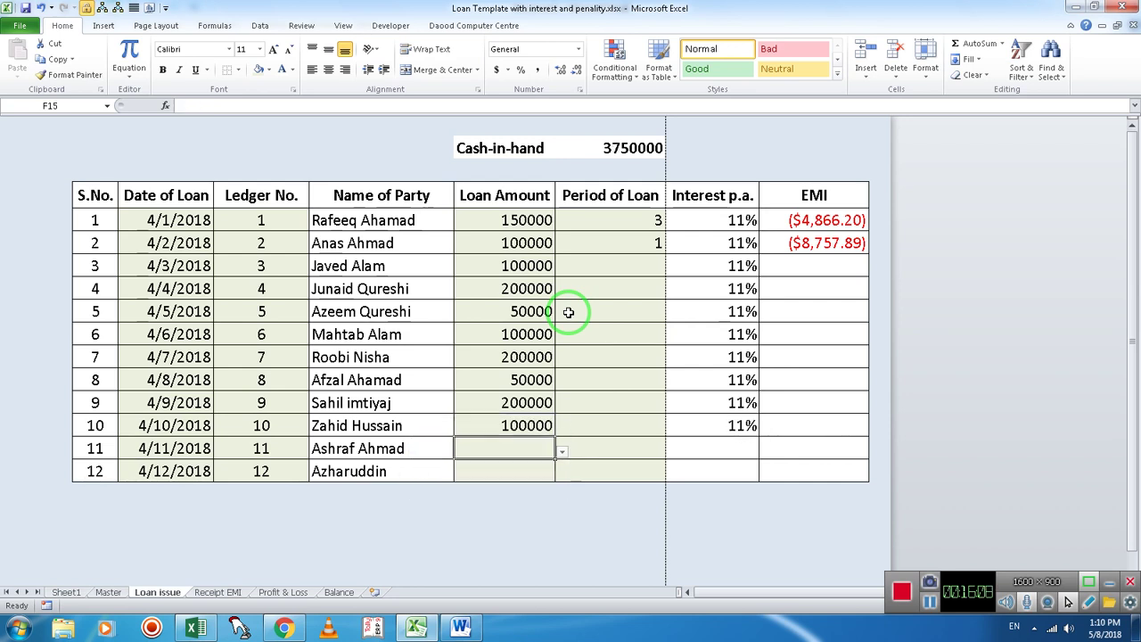
pyautogui.hotkey('alt', 'Down')
pyautogui.press('Down')
pyautogui.press('Down')
pyautogui.press('Return')
pyautogui.press('Return')
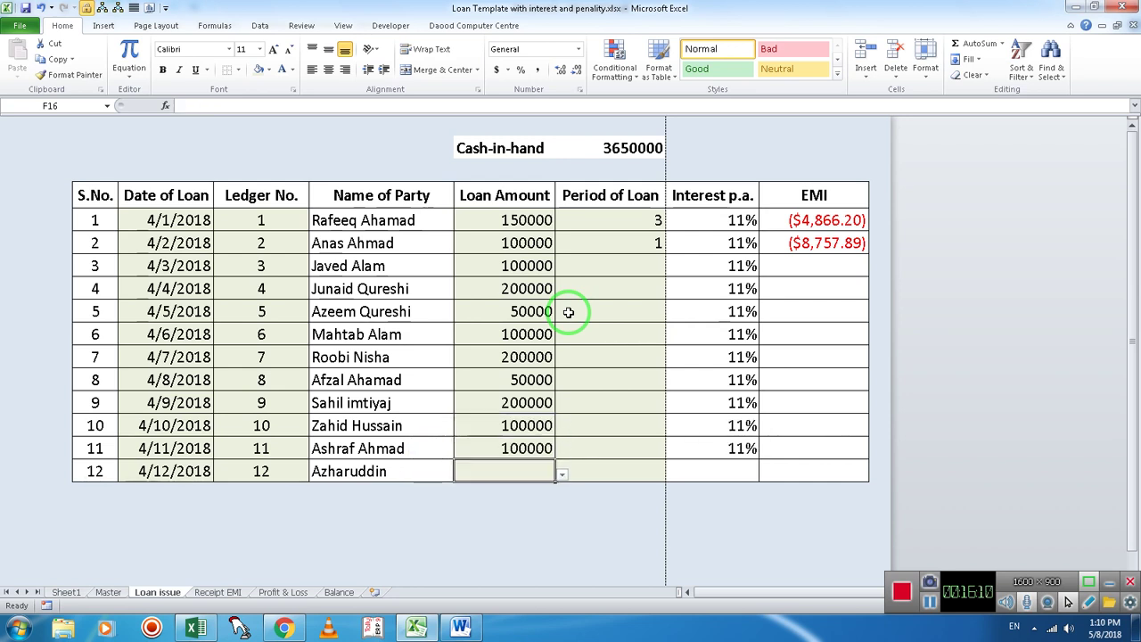
pyautogui.hotkey('alt', 'Down')
pyautogui.press('Down')
pyautogui.press('Return')
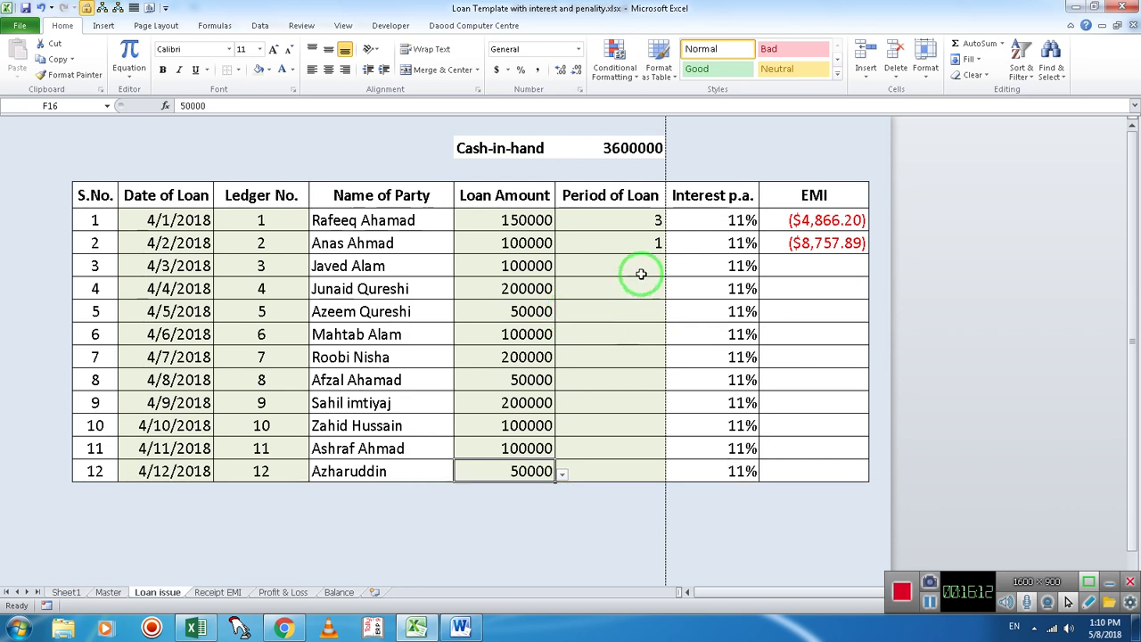
pyautogui.click(655, 268)
pyautogui.write('1')
pyautogui.press('Return')
pyautogui.write('2')
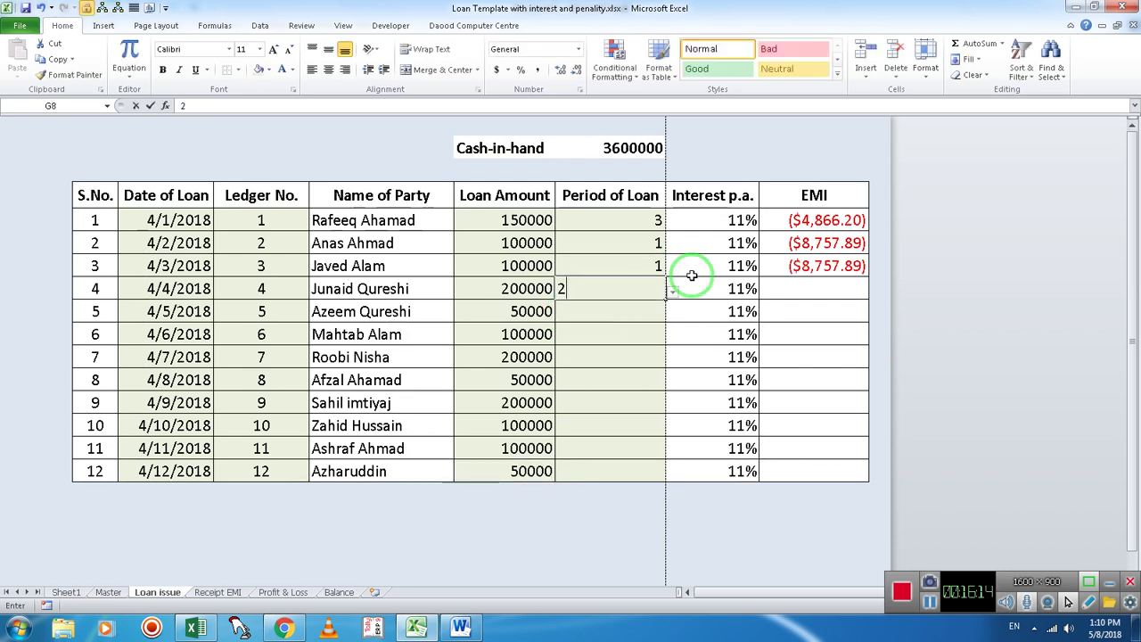
pyautogui.press('Return')
pyautogui.write('3')
pyautogui.press('Return')
pyautogui.write('1')
pyautogui.press('Return')
pyautogui.write('2')
pyautogui.press('Return')
pyautogui.write('3')
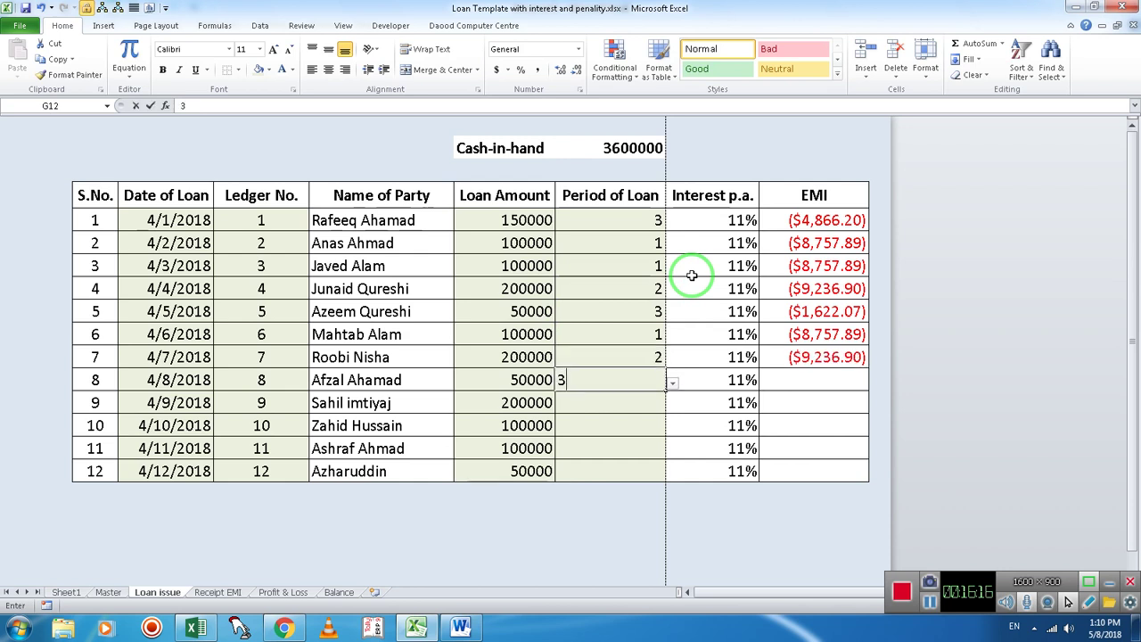
pyautogui.press('Return')
pyautogui.write('1 2 1 1')
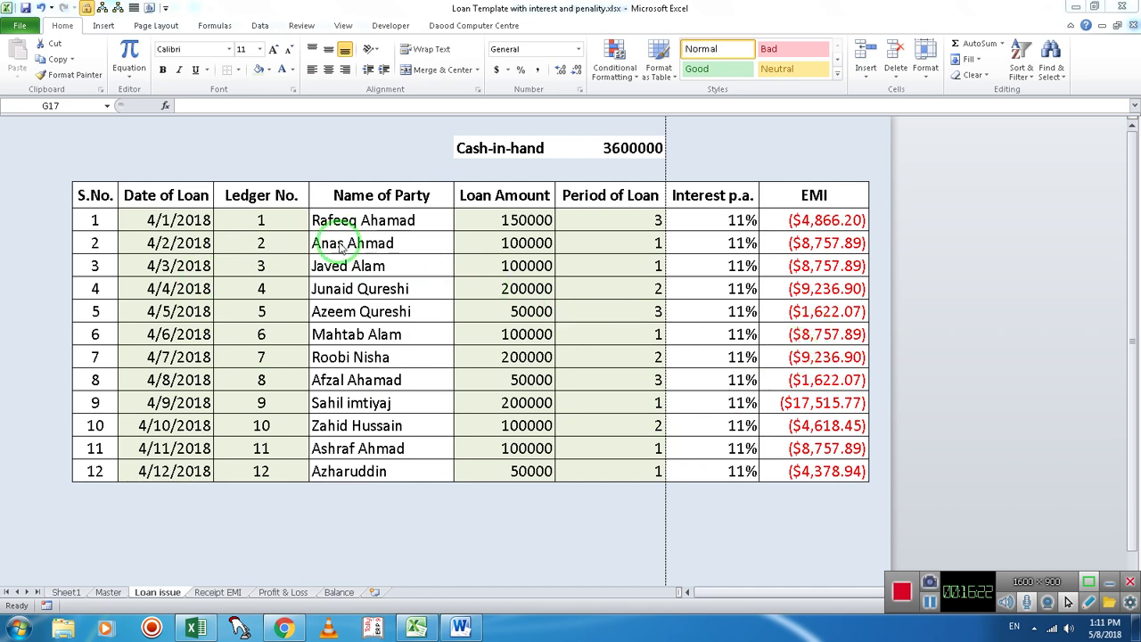
pyautogui.click(422, 234)
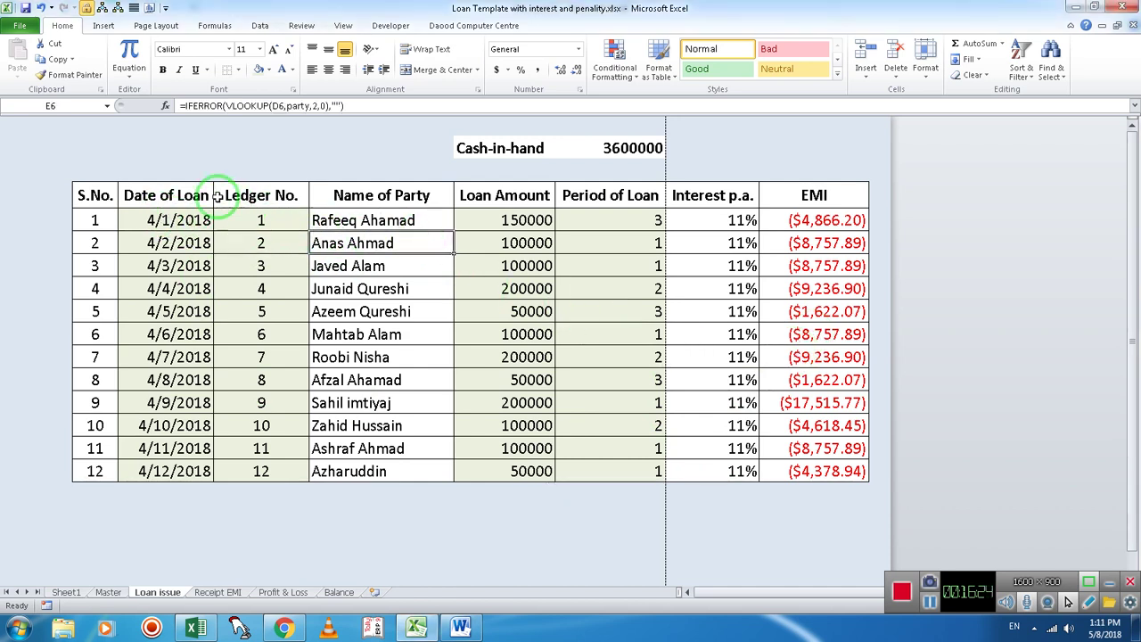
pyautogui.moveTo(96, 198); pyautogui.dragTo(796, 196)
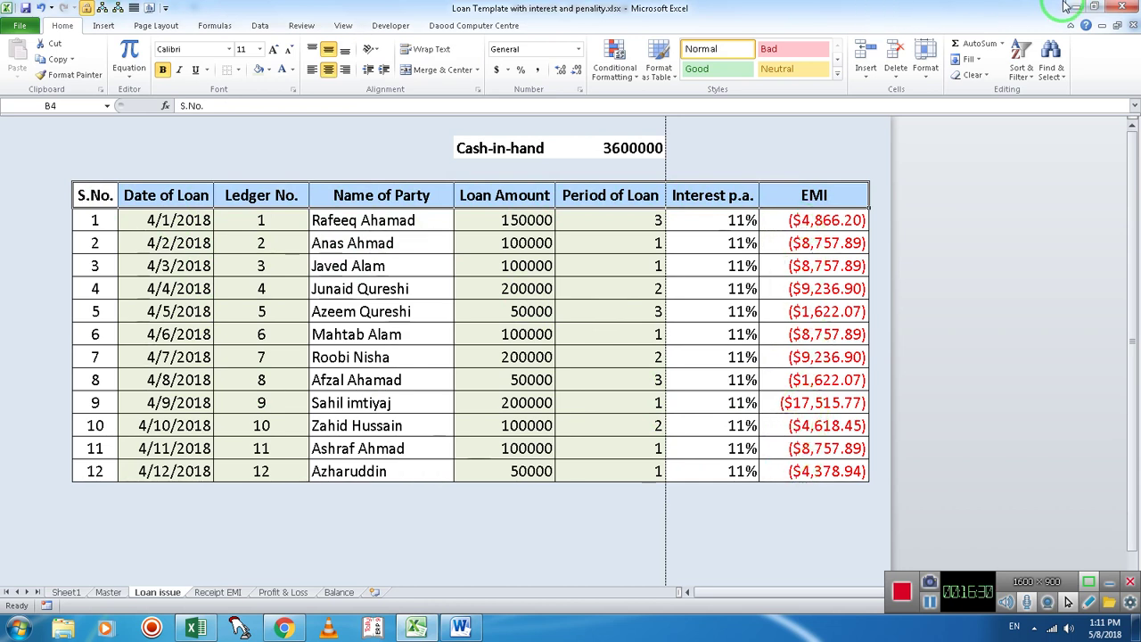
# - Review the Receipt EMI sheet's empty Date-to-penalty columns, then bring up the Word formula notes
pyautogui.click(230, 594)
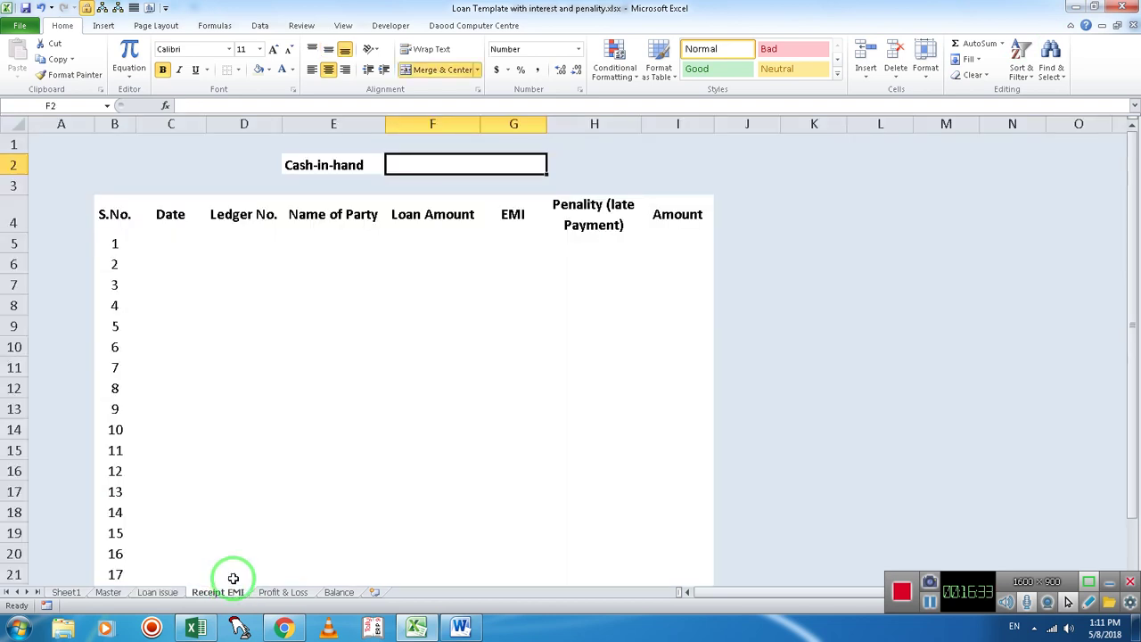
pyautogui.click(178, 239)
pyautogui.click(175, 224)
pyautogui.click(173, 242)
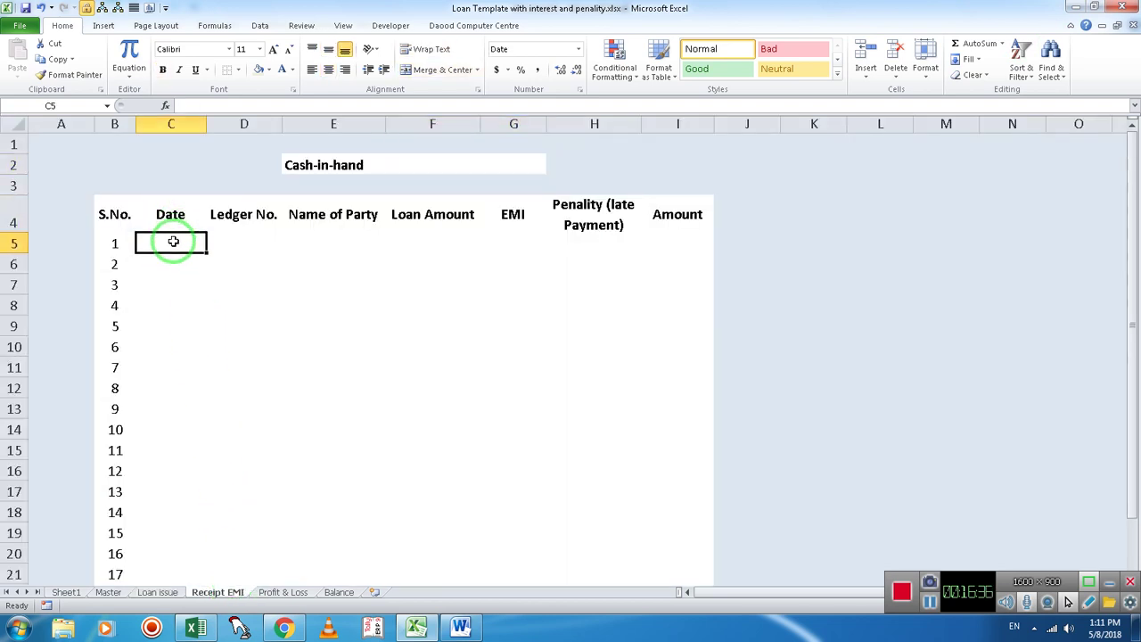
pyautogui.click(234, 239)
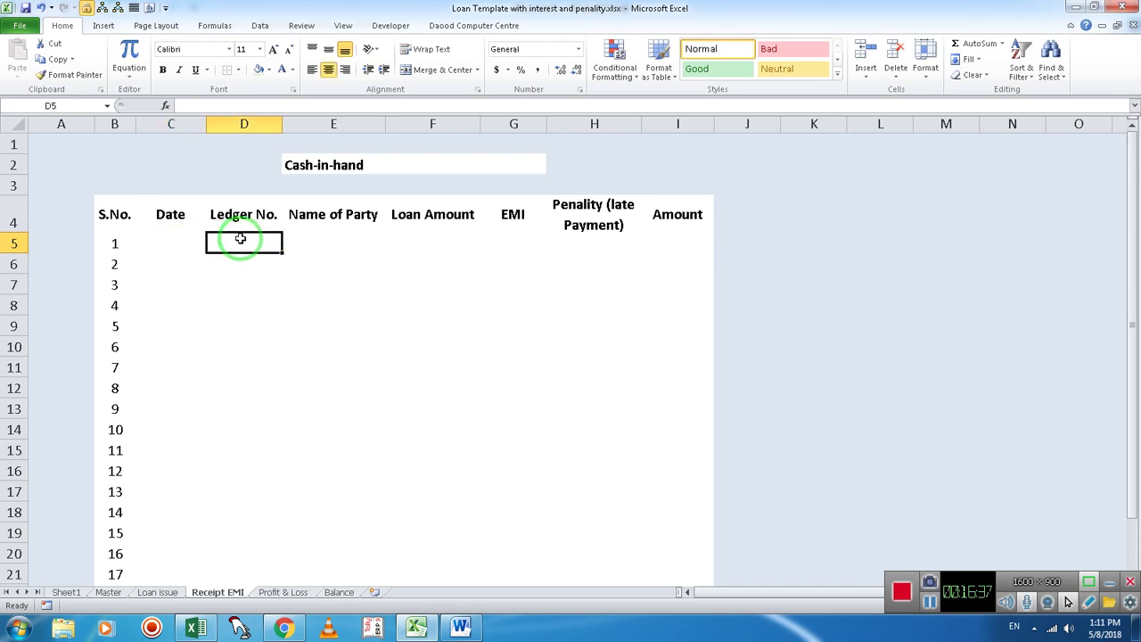
pyautogui.click(339, 241)
pyautogui.click(509, 238)
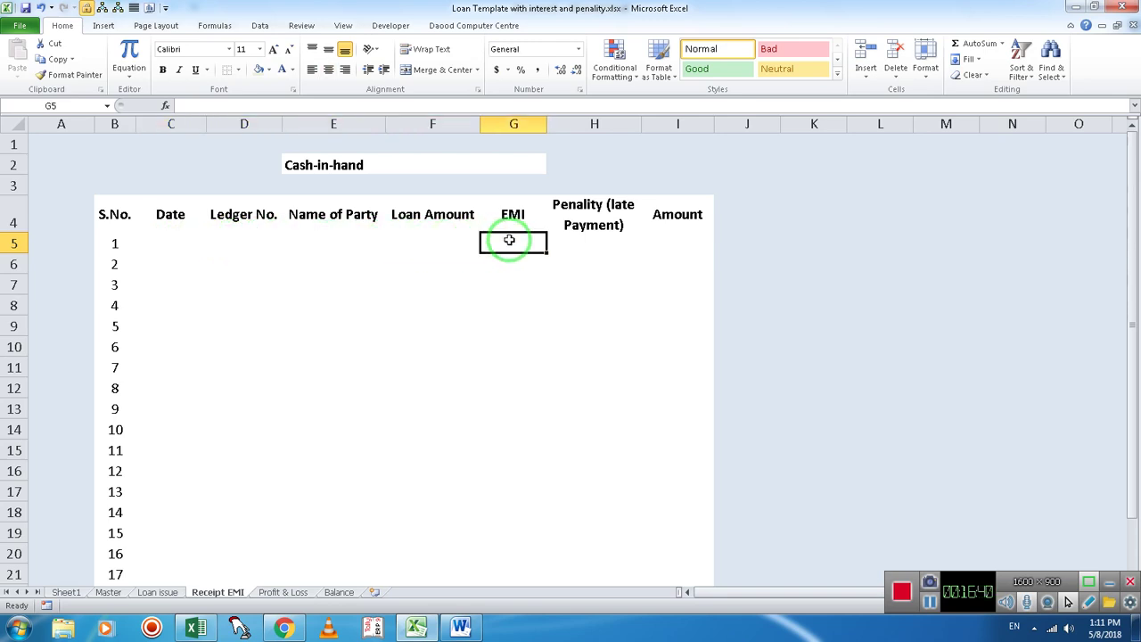
pyautogui.click(586, 244)
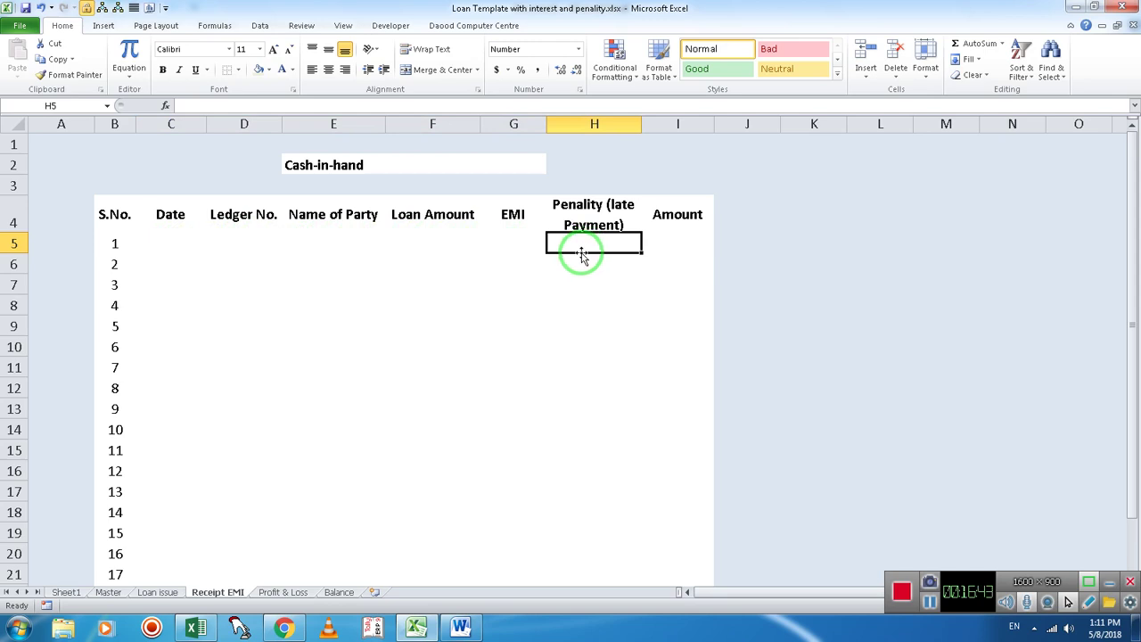
pyautogui.click(460, 628)
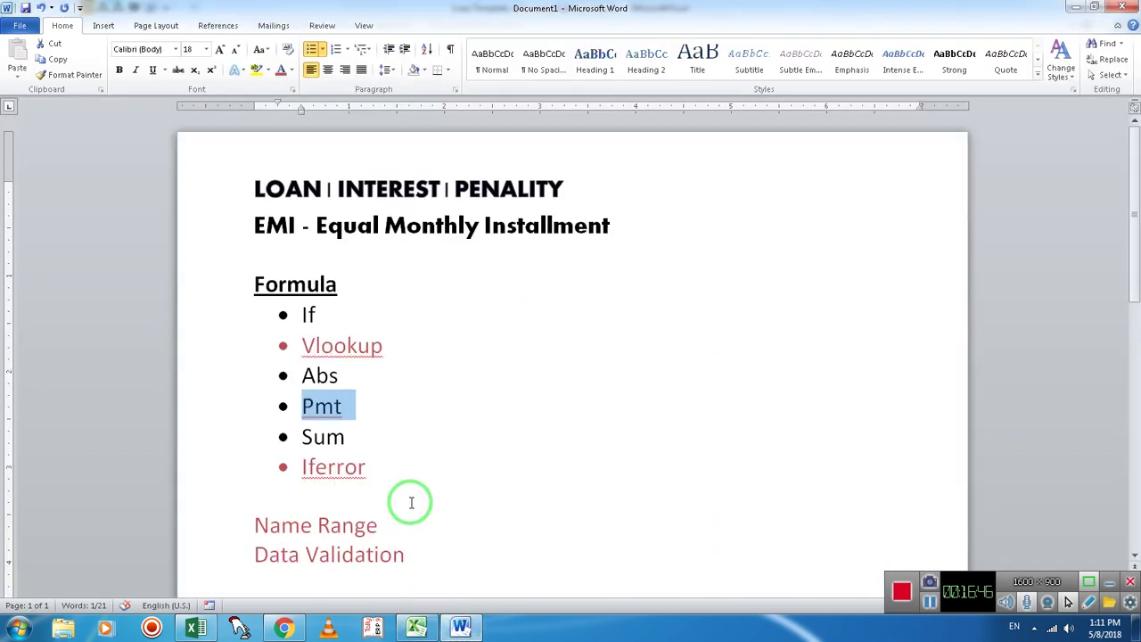
# - Add a new bullet after Iferror and color Pmt and Sum red
pyautogui.click(378, 464)
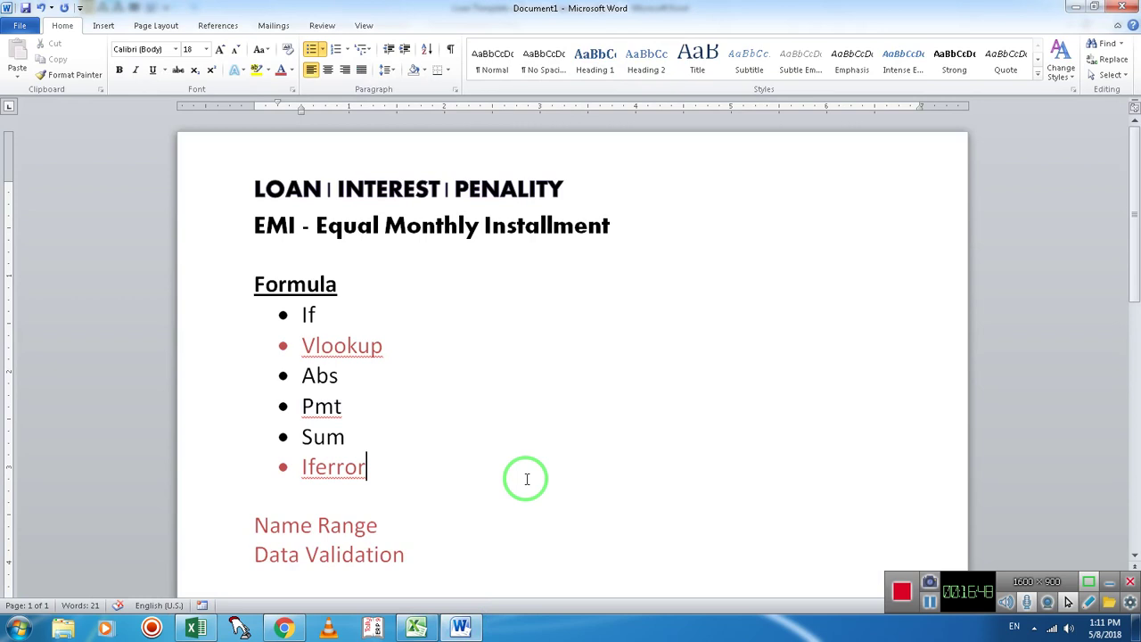
pyautogui.press('Return')
pyautogui.write('Day')
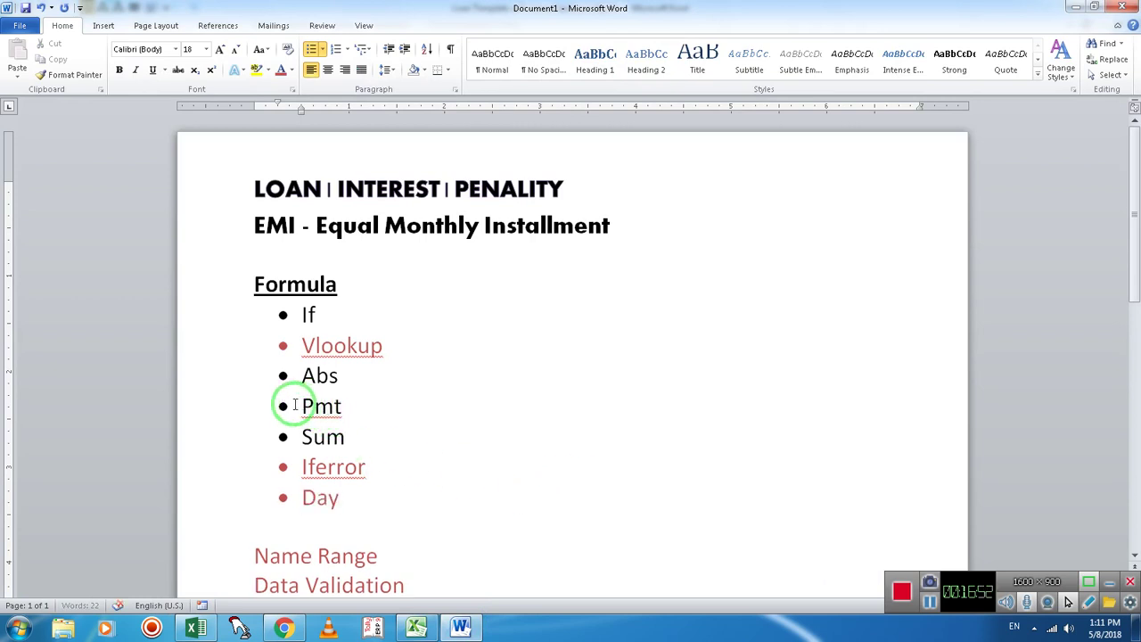
pyautogui.doubleClick(307, 405)
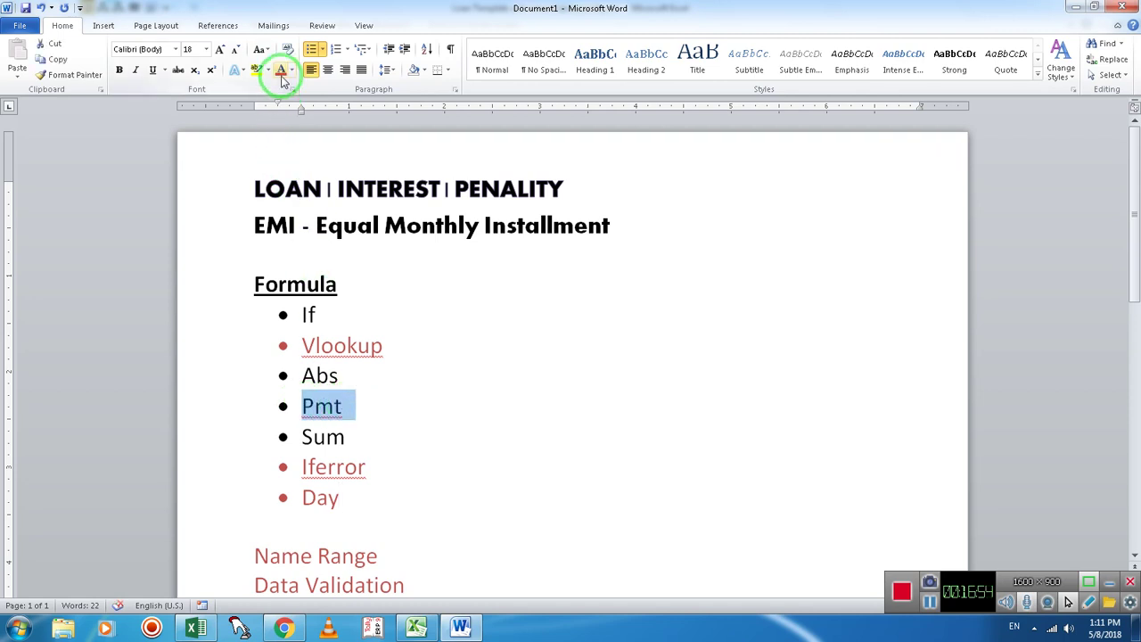
pyautogui.click(282, 70)
pyautogui.click(303, 498)
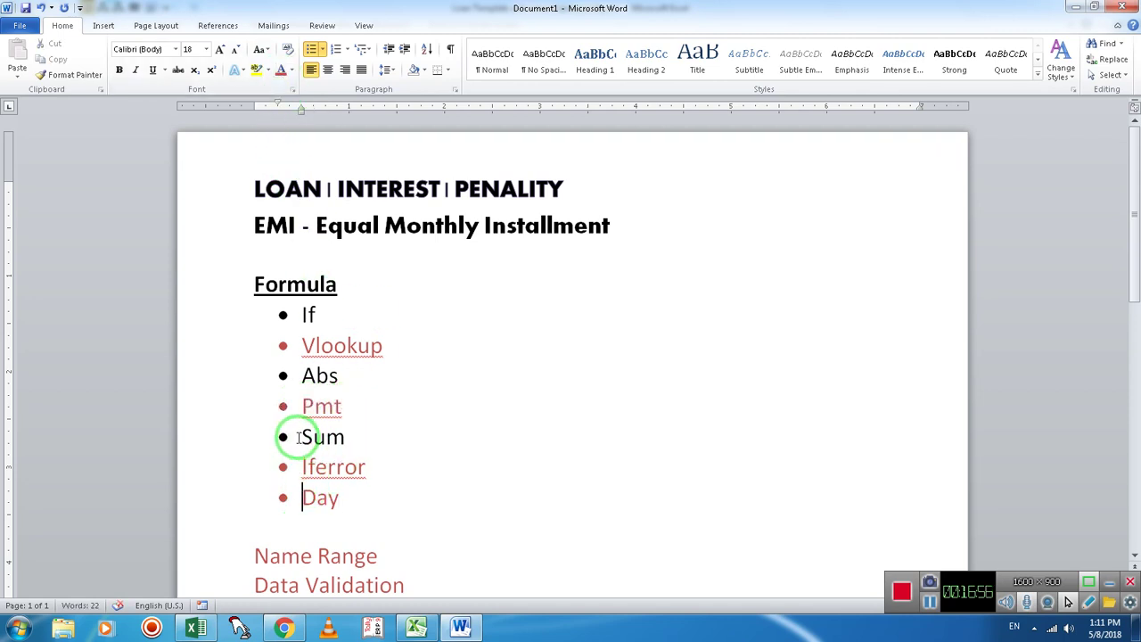
pyautogui.moveTo(301, 437); pyautogui.dragTo(346, 437)
pyautogui.click(282, 70)
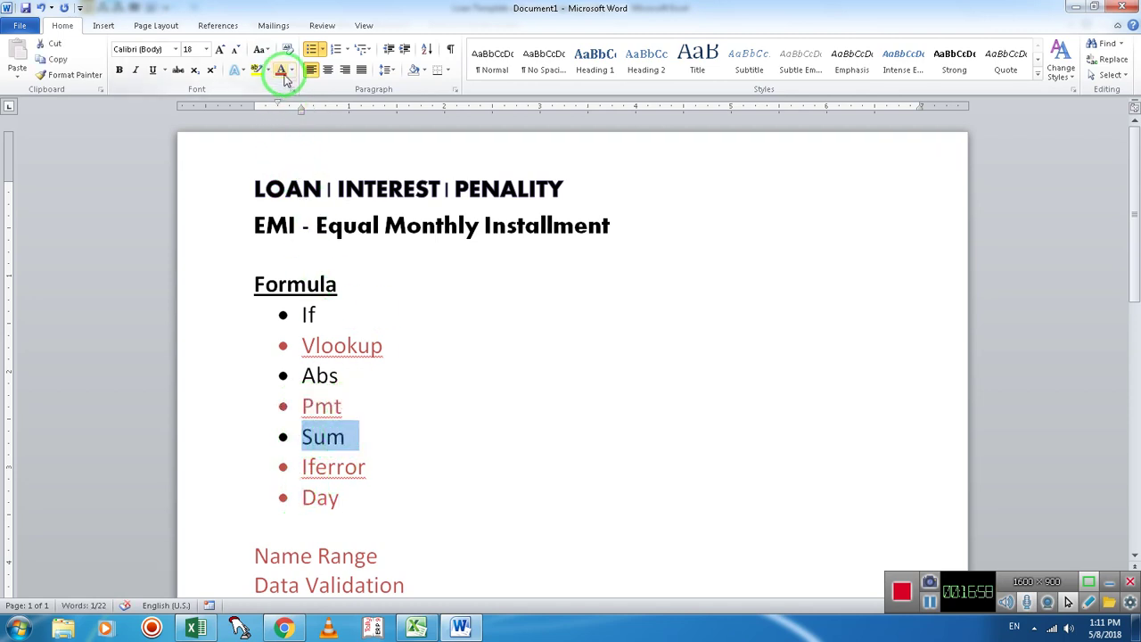
# - Set Day's font color to Automatic black and make Iferror red
pyautogui.moveTo(303, 498); pyautogui.dragTo(355, 497)
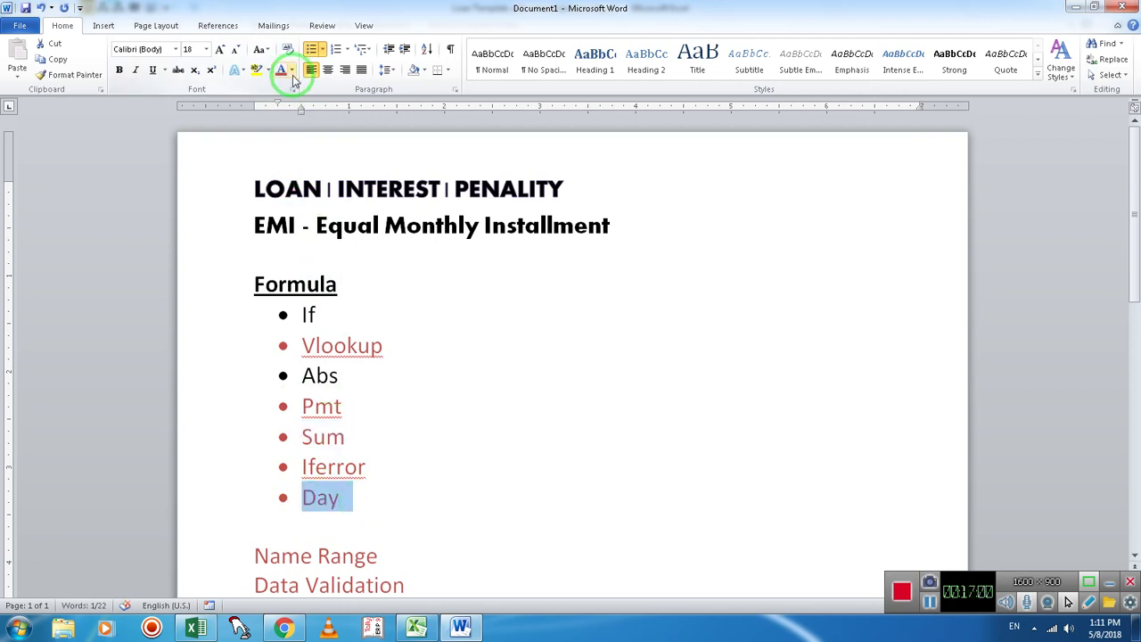
pyautogui.click(291, 69)
pyautogui.click(294, 93)
pyautogui.click(364, 467)
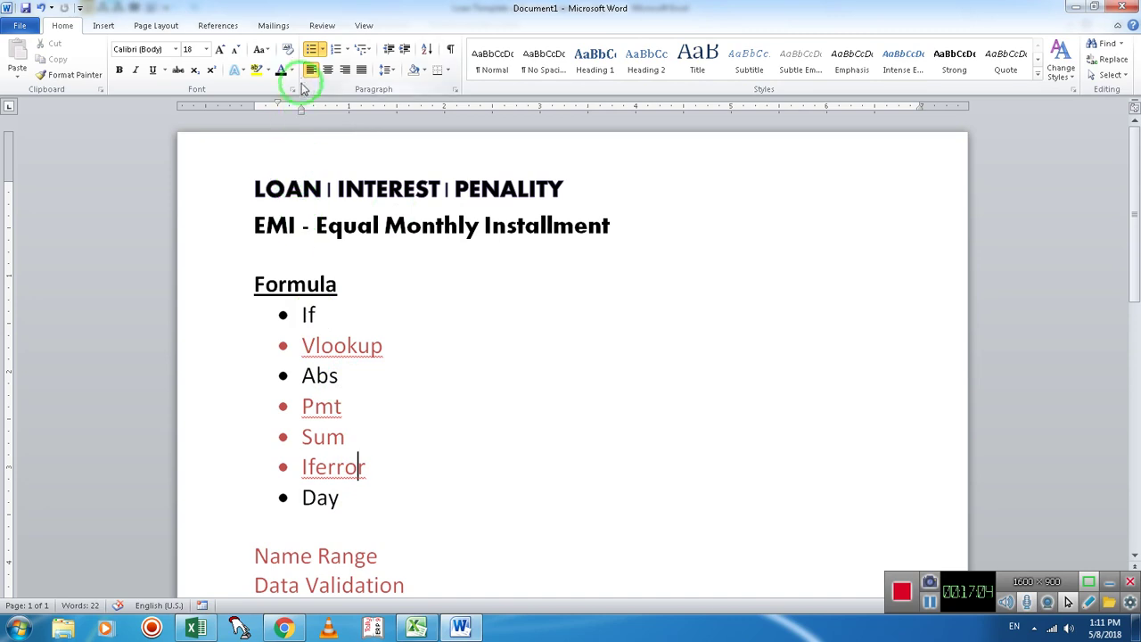
pyautogui.click(292, 69)
pyautogui.click(340, 115)
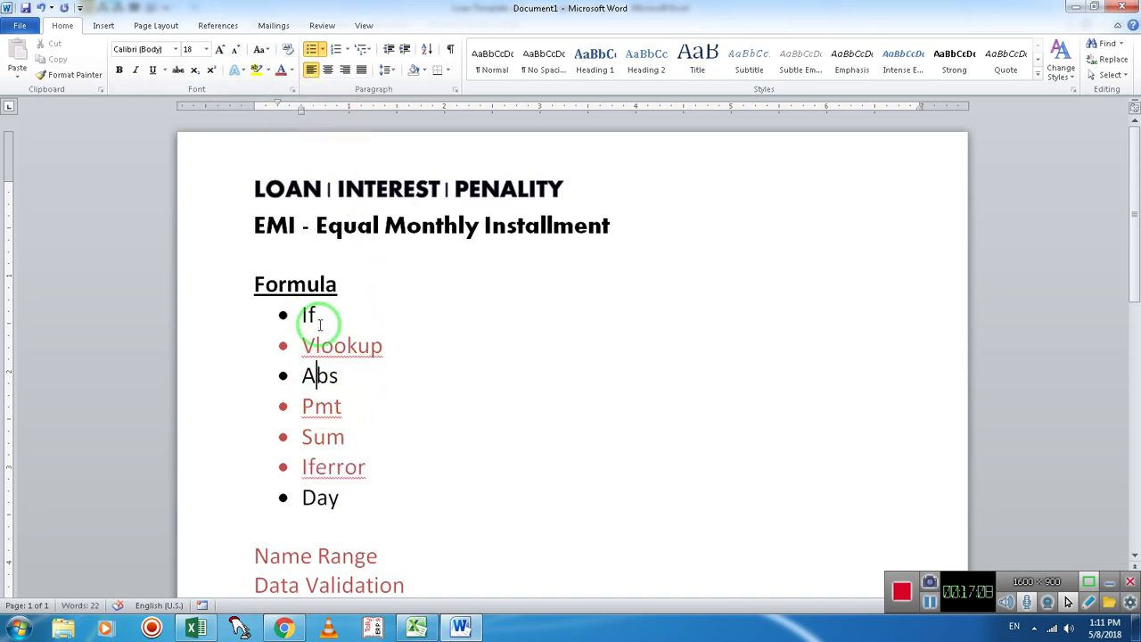
pyautogui.moveTo(317, 314); pyautogui.dragTo(303, 314)
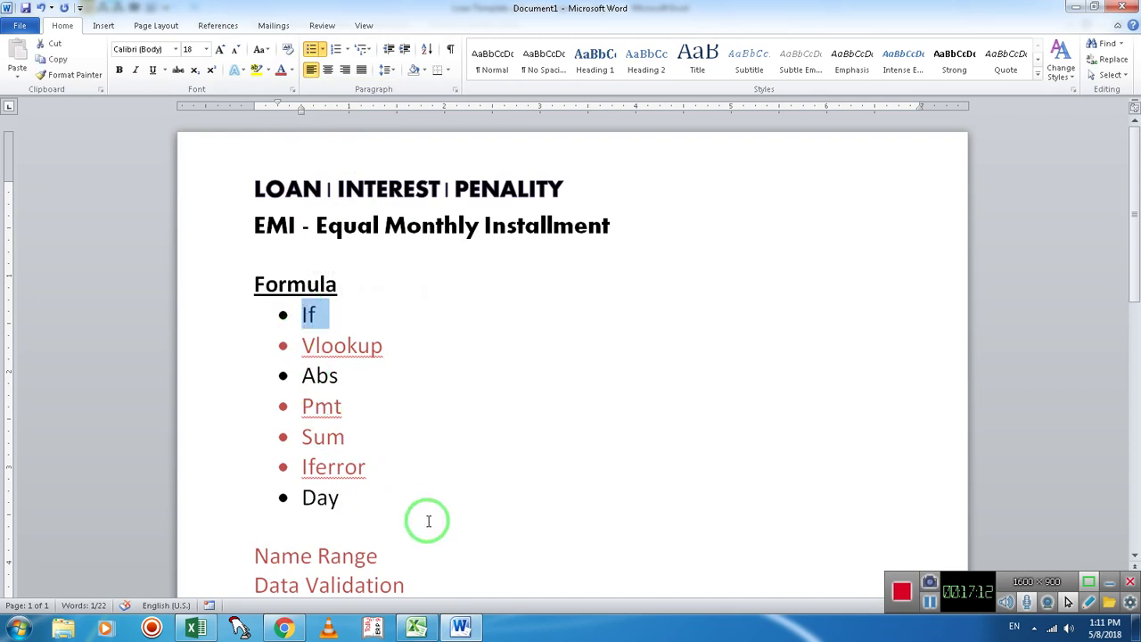
# - Enter dates 5/1/2018, 5/8/2018, 5/9/2018 and 5/1/2018 in C5:C8 on Receipt EMI
pyautogui.click(200, 630)
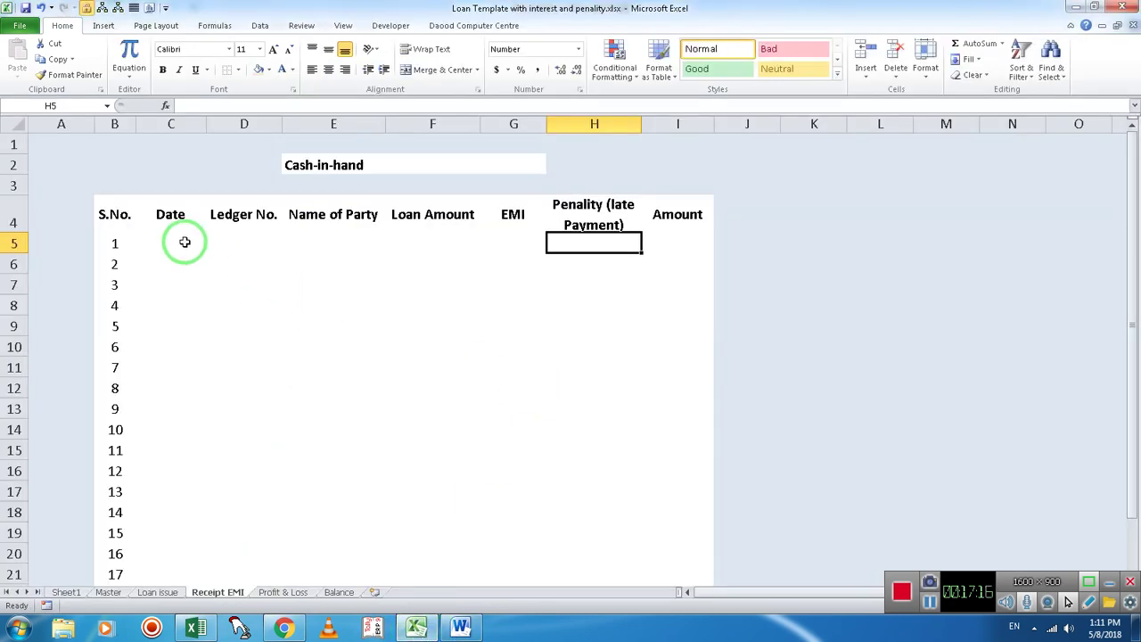
pyautogui.click(183, 242)
pyautogui.write('4/6')
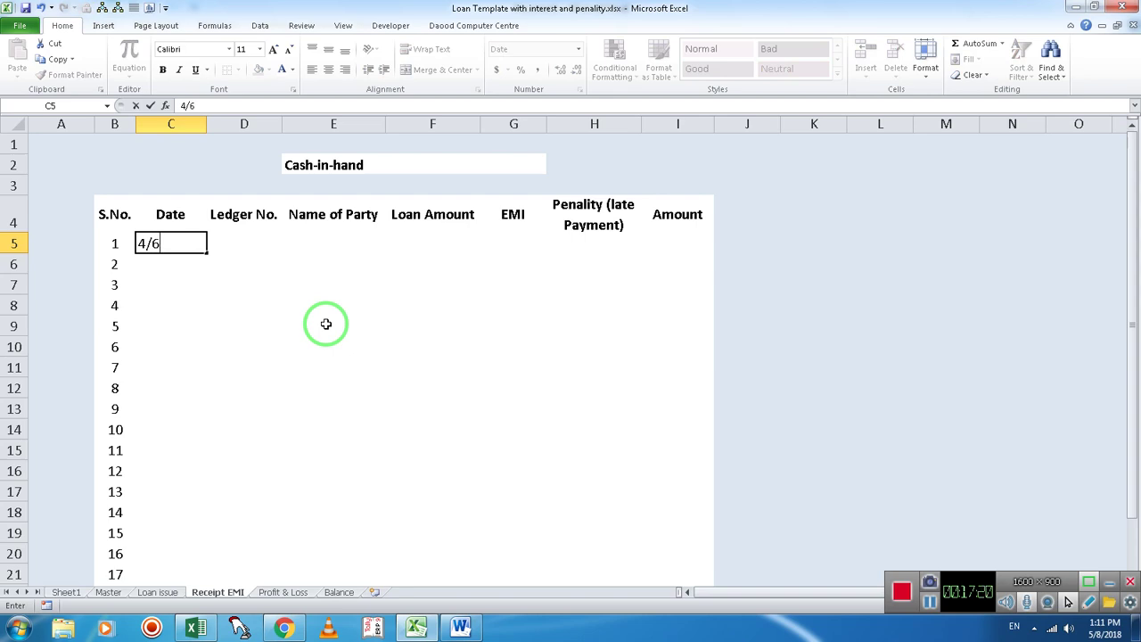
pyautogui.write('8')
pyautogui.press('Return')
pyautogui.write('4/2')
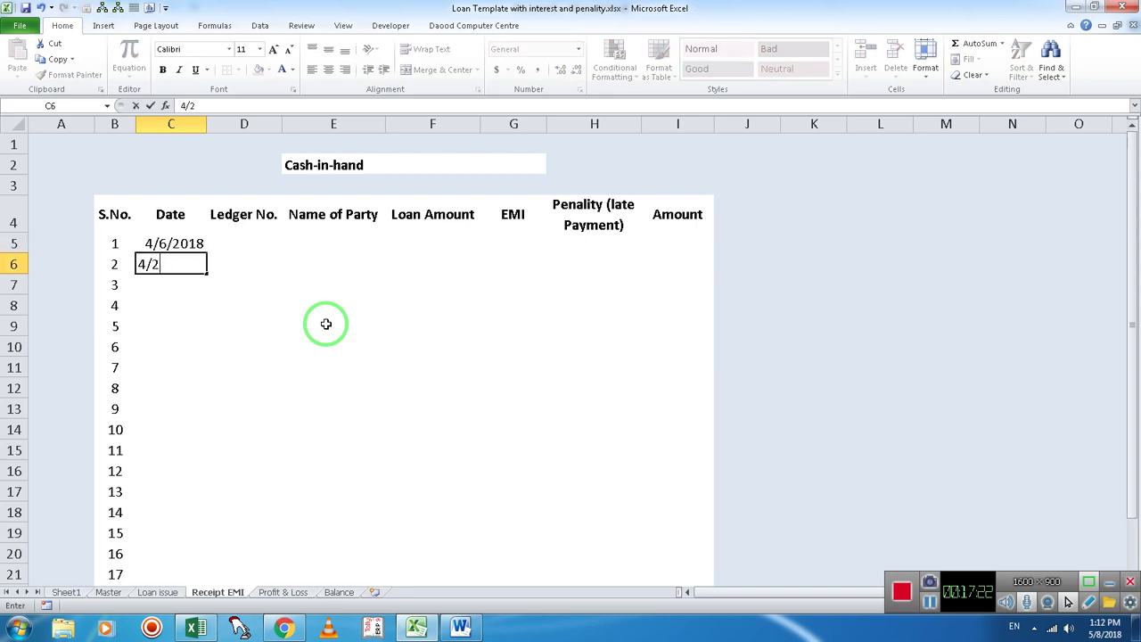
pyautogui.write('/2018')
pyautogui.press('Return')
pyautogui.write('5/')
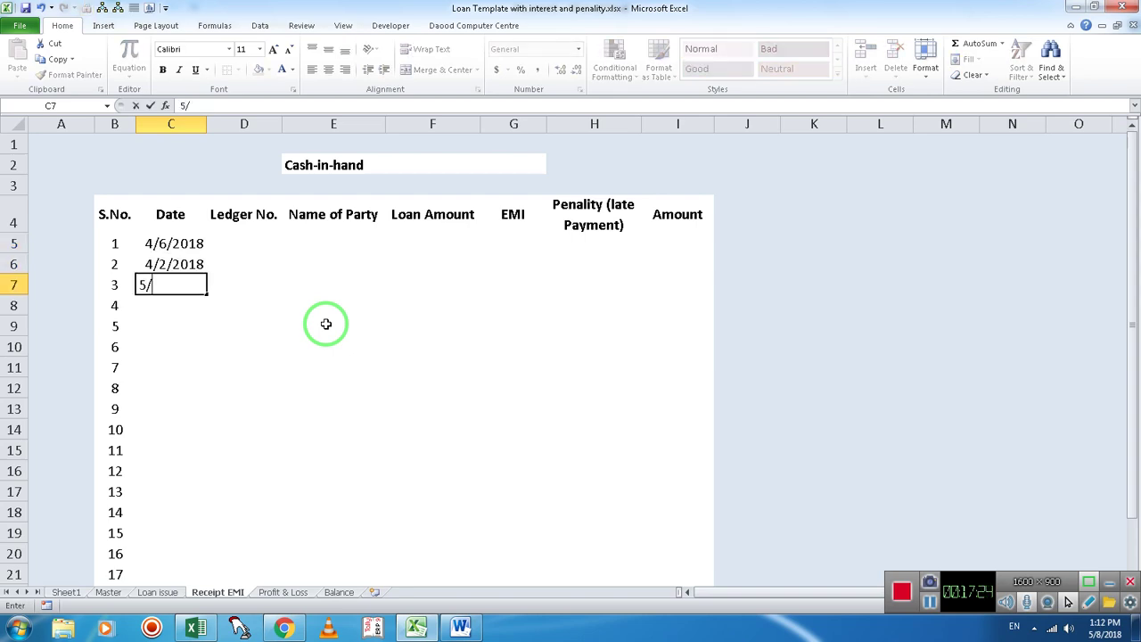
pyautogui.press('Up')
pyautogui.write('5')
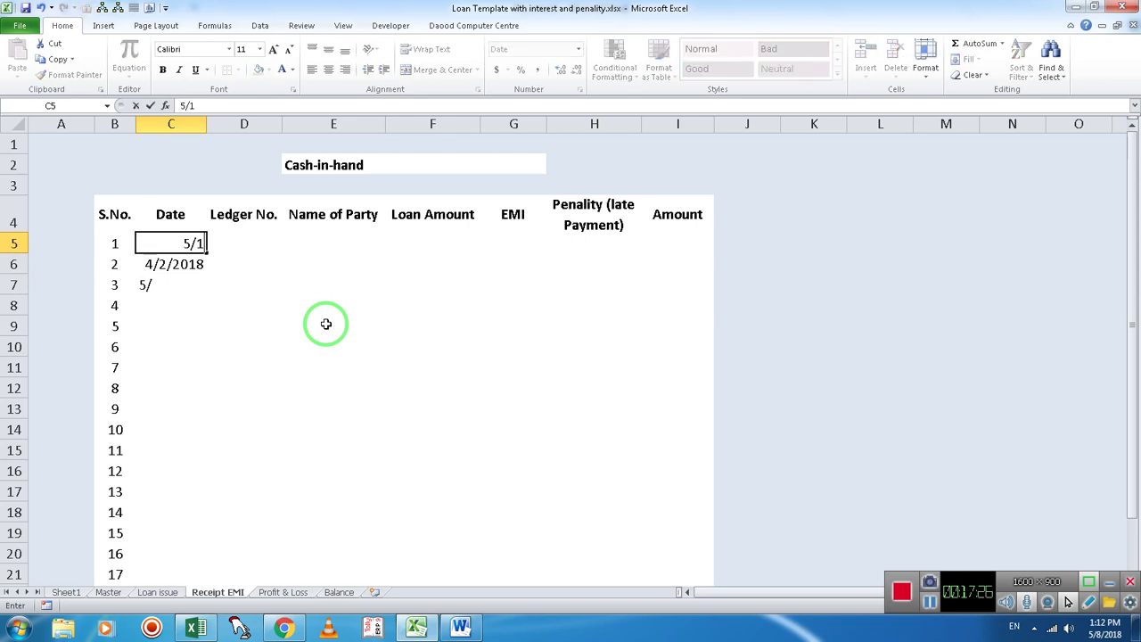
pyautogui.press('Return')
pyautogui.write('5/')
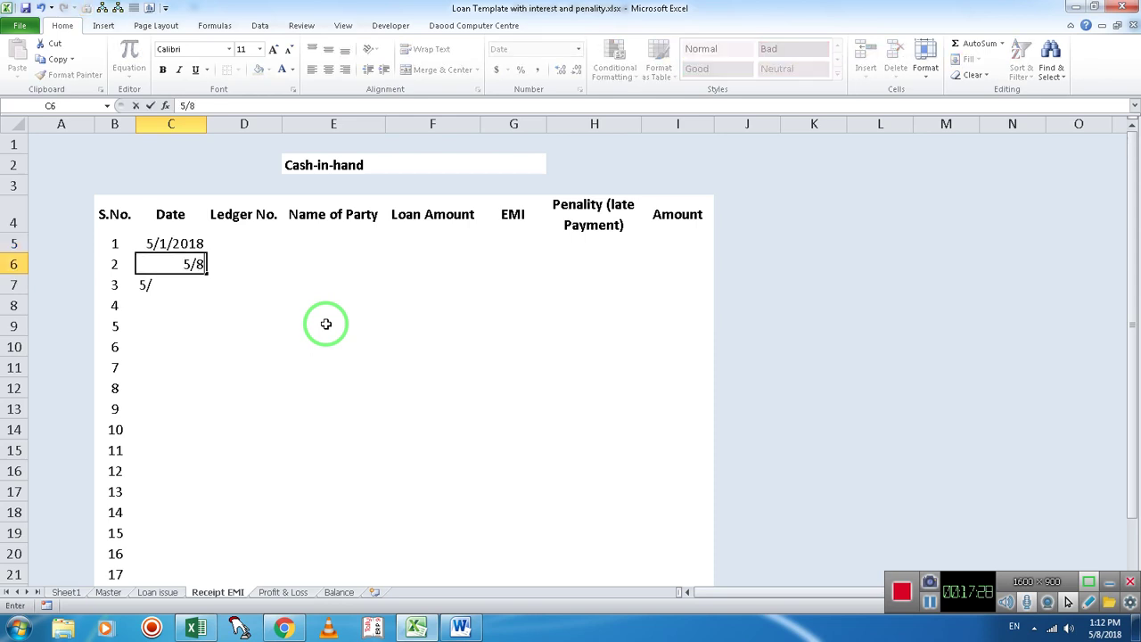
pyautogui.write('8')
pyautogui.press('Return')
pyautogui.write('5/')
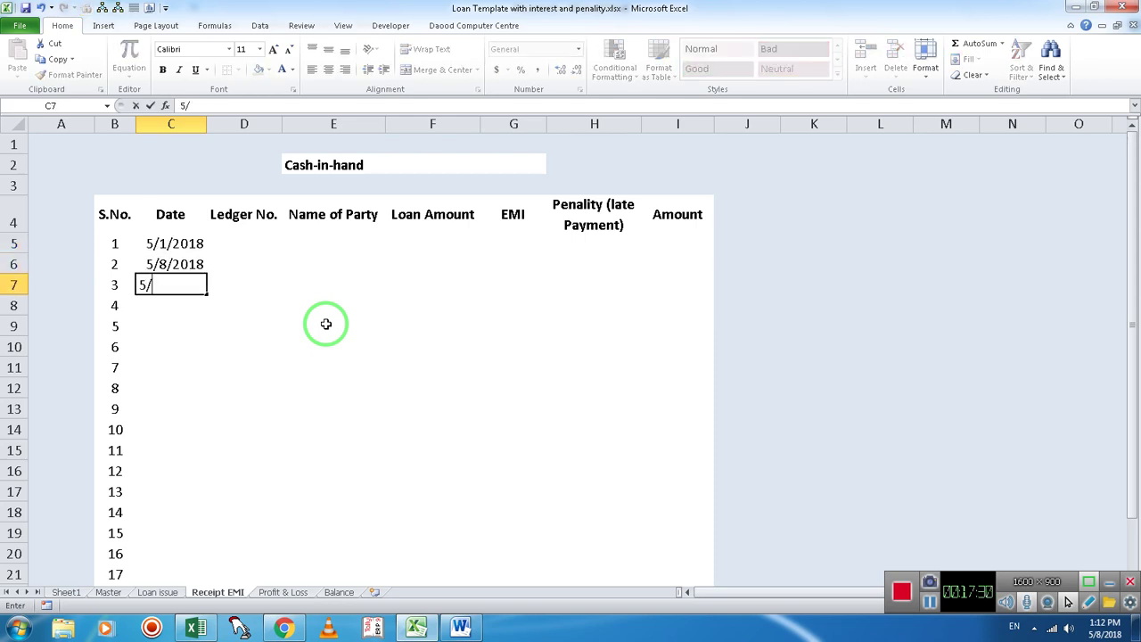
pyautogui.press('Return')
pyautogui.write('5/1/18')
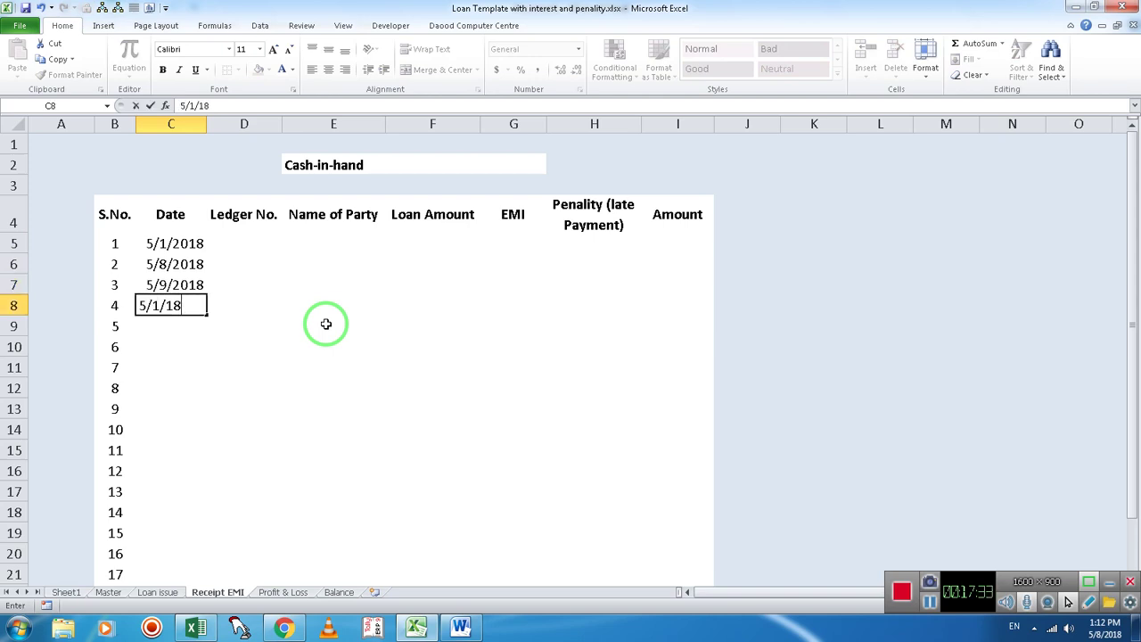
pyautogui.press('Return')
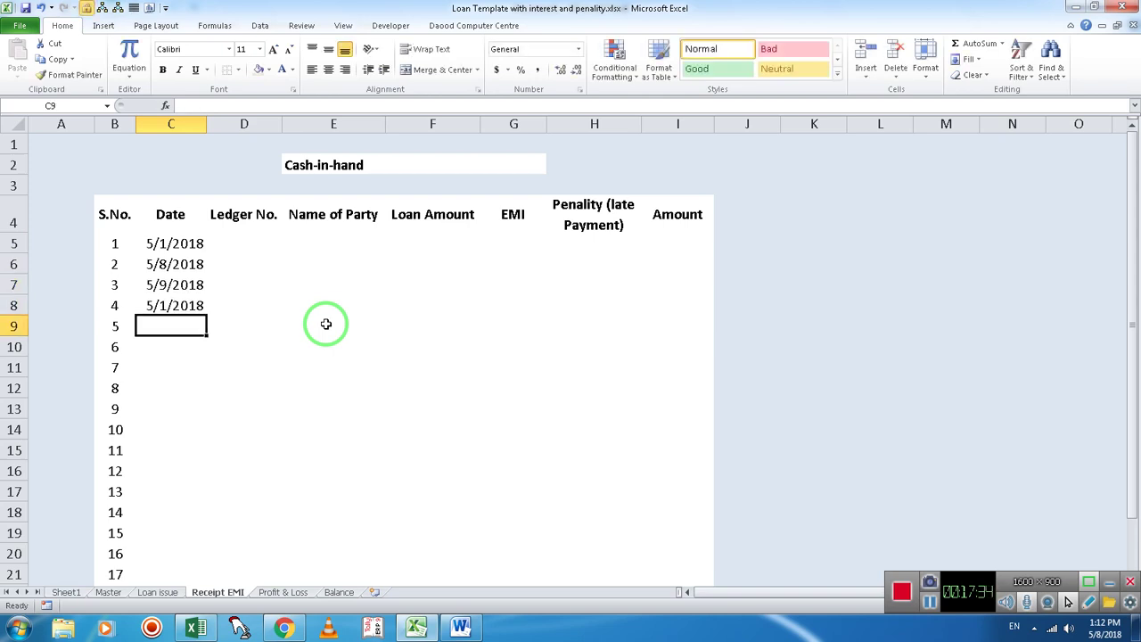
# - Copy the four dates from C5:C8 into C9:C12 and C13:C16
pyautogui.moveTo(199, 247); pyautogui.dragTo(198, 300)
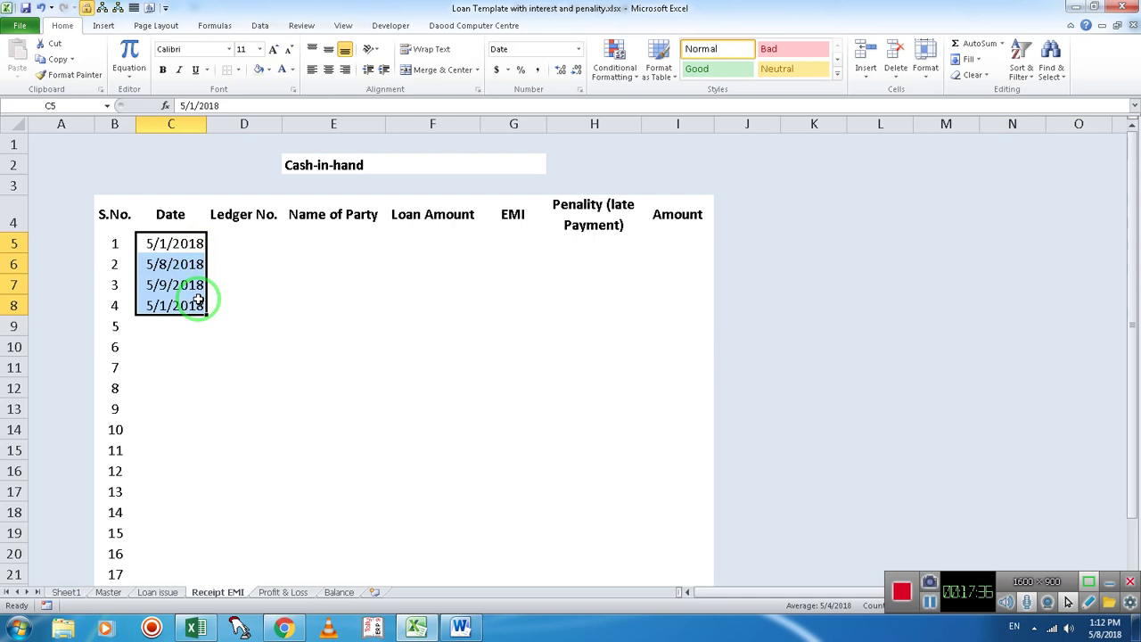
pyautogui.hotkey('ctrl', 'c')
pyautogui.click(191, 326)
pyautogui.hotkey('ctrl', 'v')
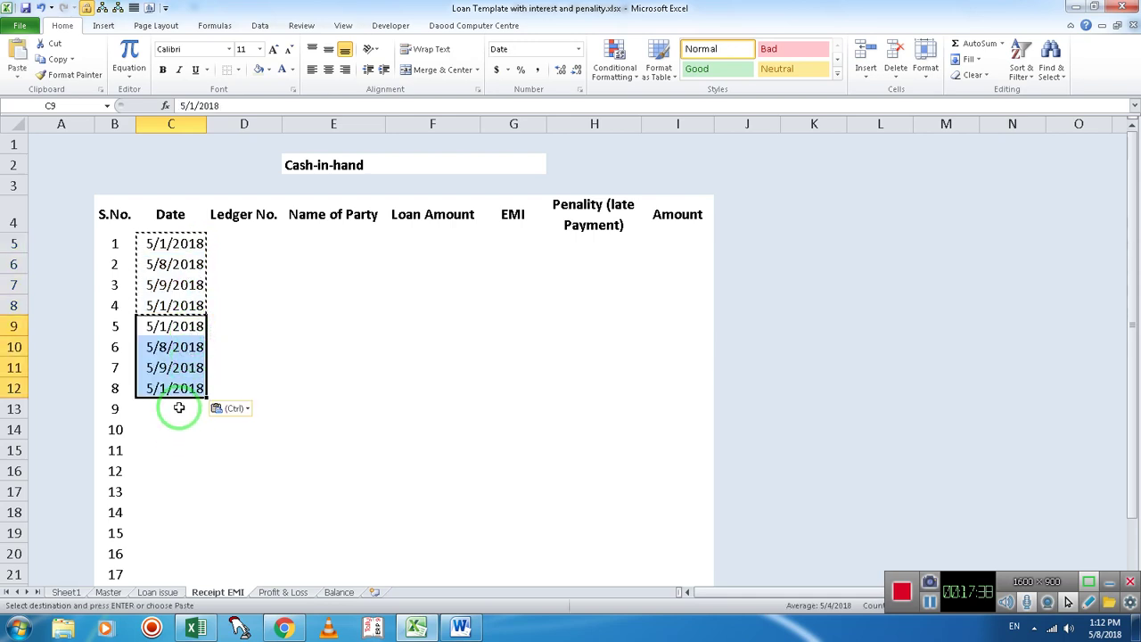
pyautogui.click(178, 407)
pyautogui.hotkey('ctrl', 'v')
pyautogui.click(171, 489)
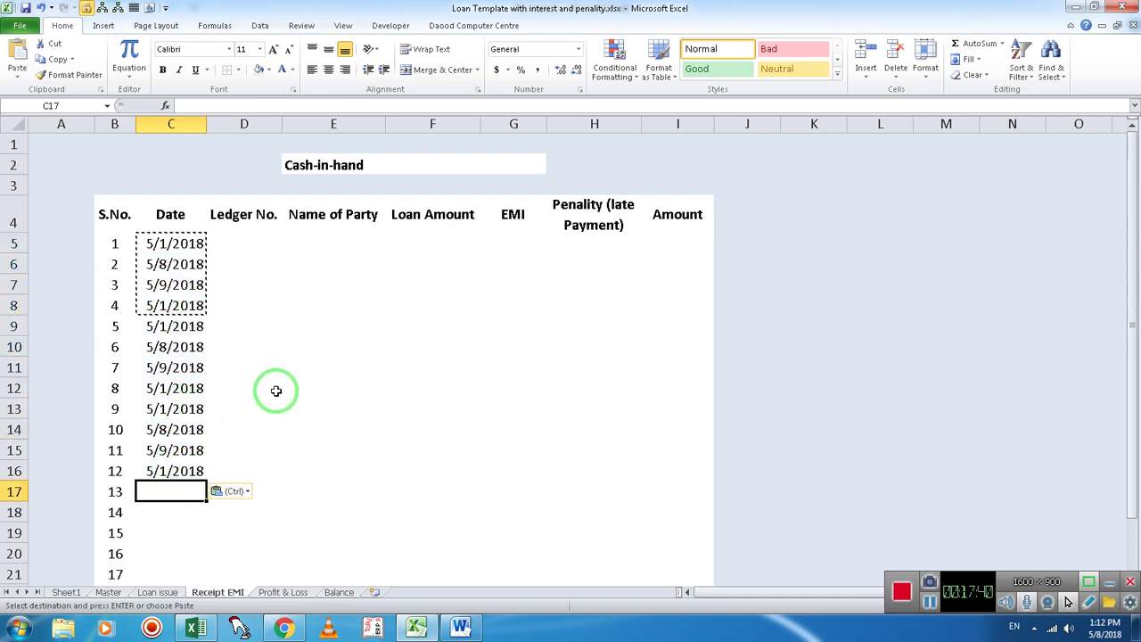
pyautogui.press('Escape')
# - Enter ledger numbers 1 through 12 down D5:D16
pyautogui.click(246, 239)
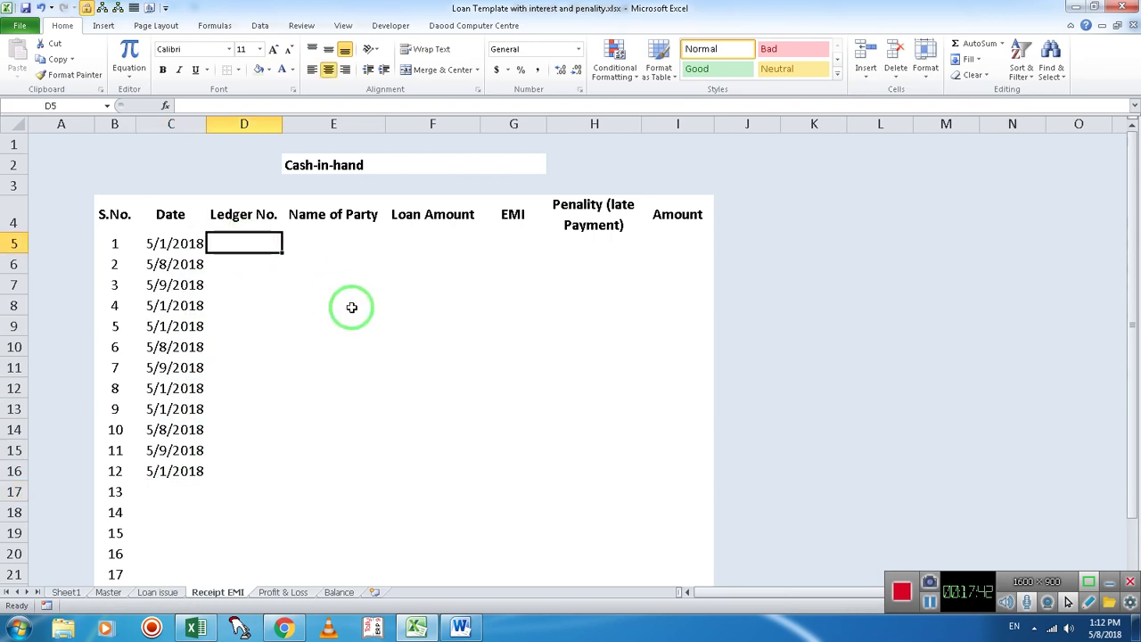
pyautogui.write('1 2 3')
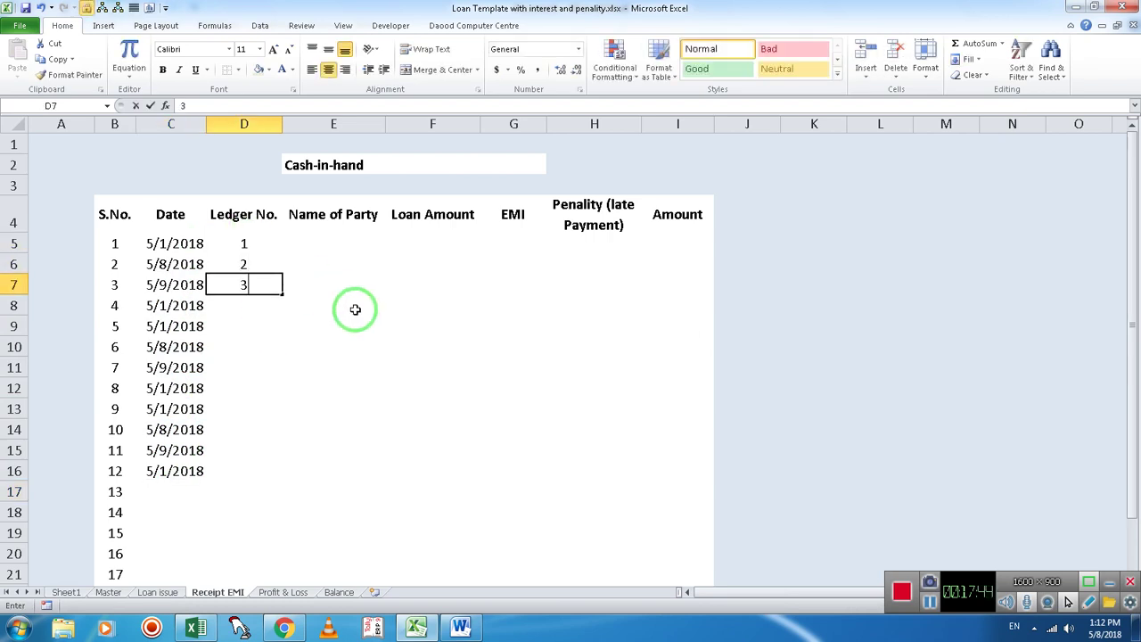
pyautogui.write(' 4 5 6 7 8')
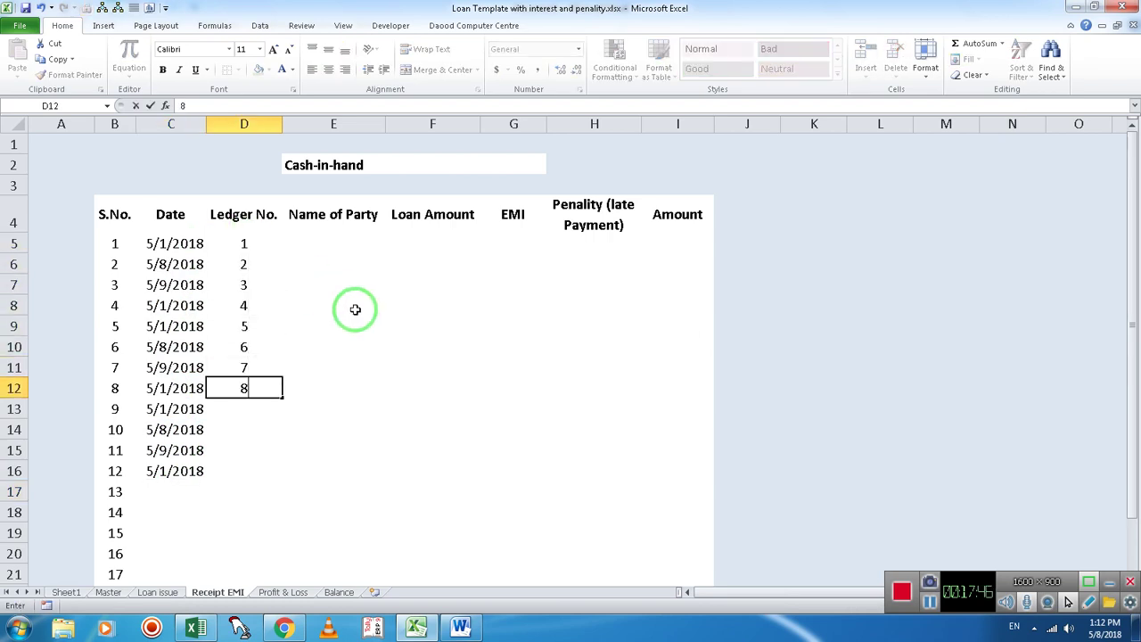
pyautogui.write(' 9 10 11 1')
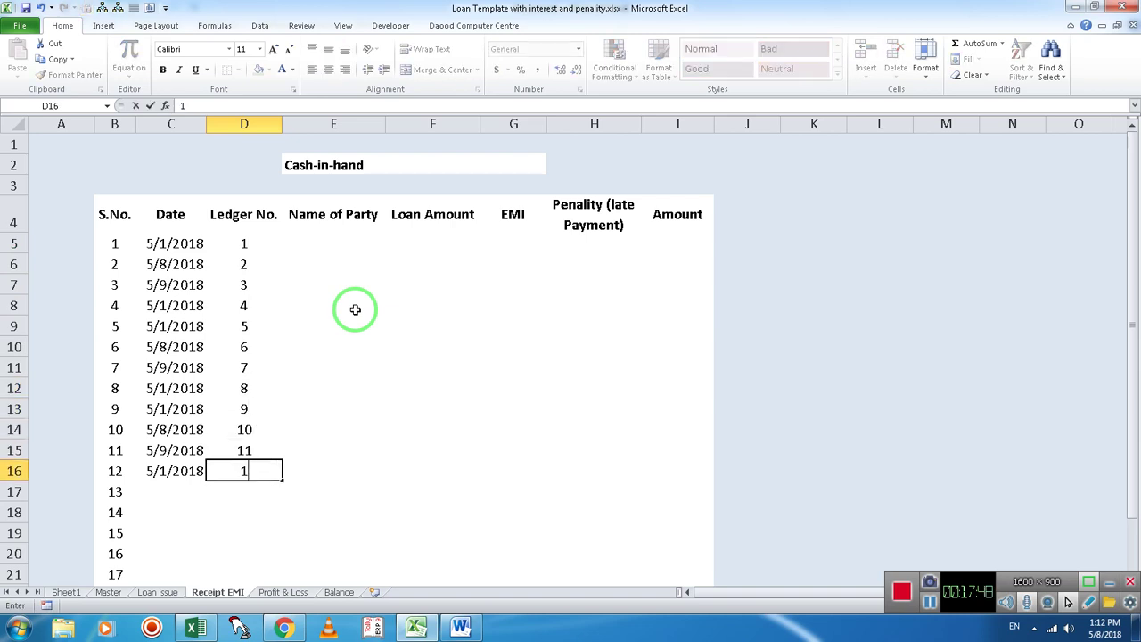
pyautogui.press('Return')
# - Enter =VLOOKUP(D5,party,2,0) in E5 using the party range name
pyautogui.click(331, 243)
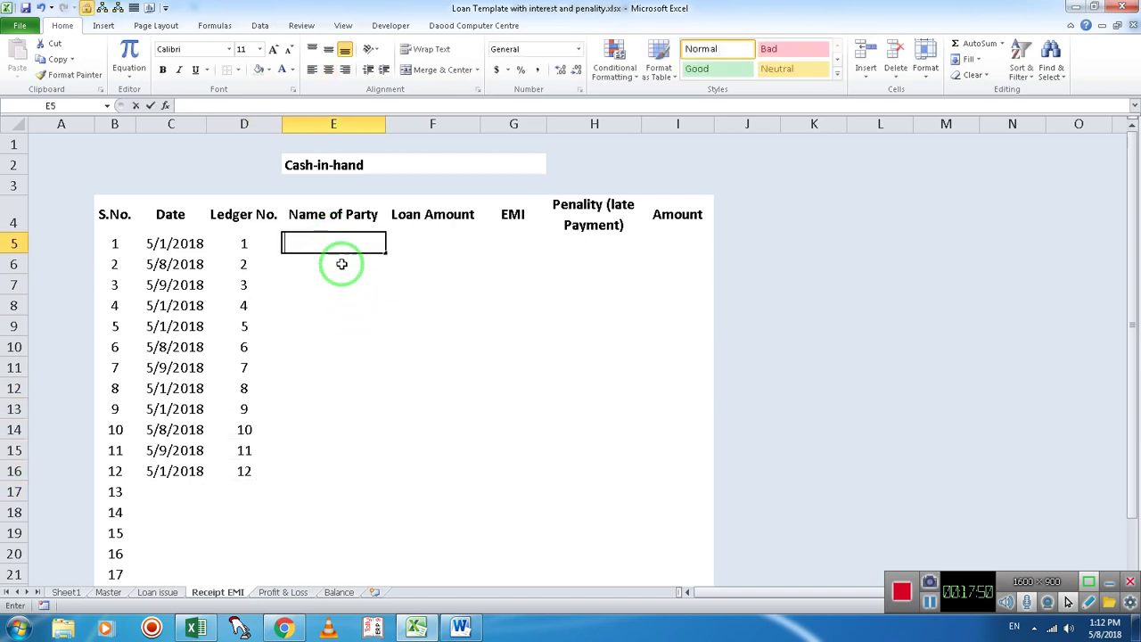
pyautogui.write('=v')
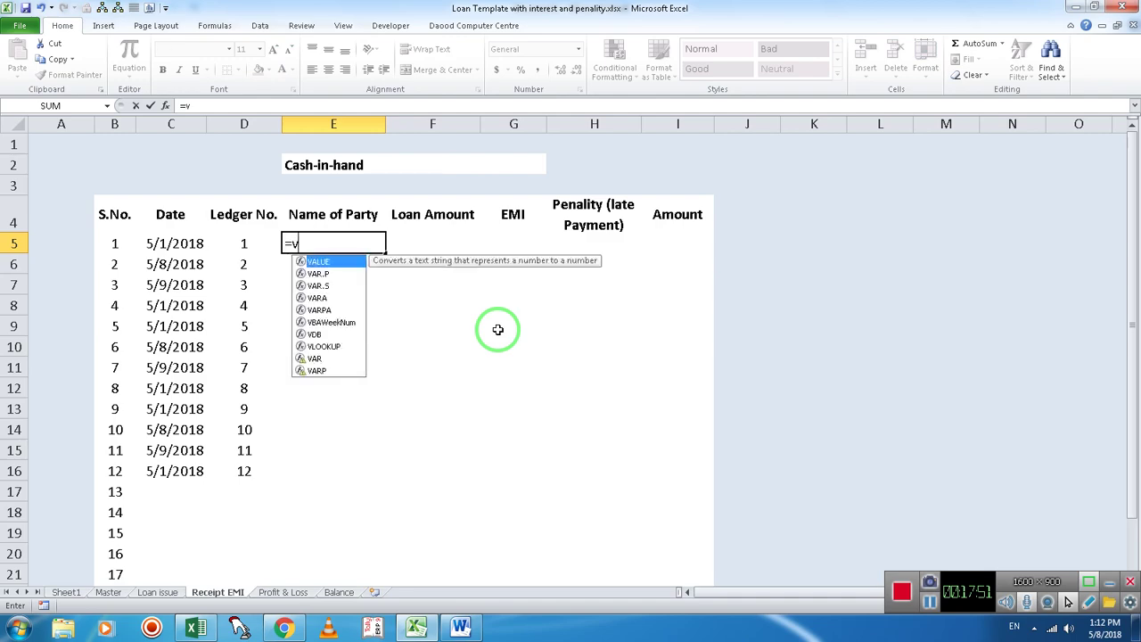
pyautogui.write('l')
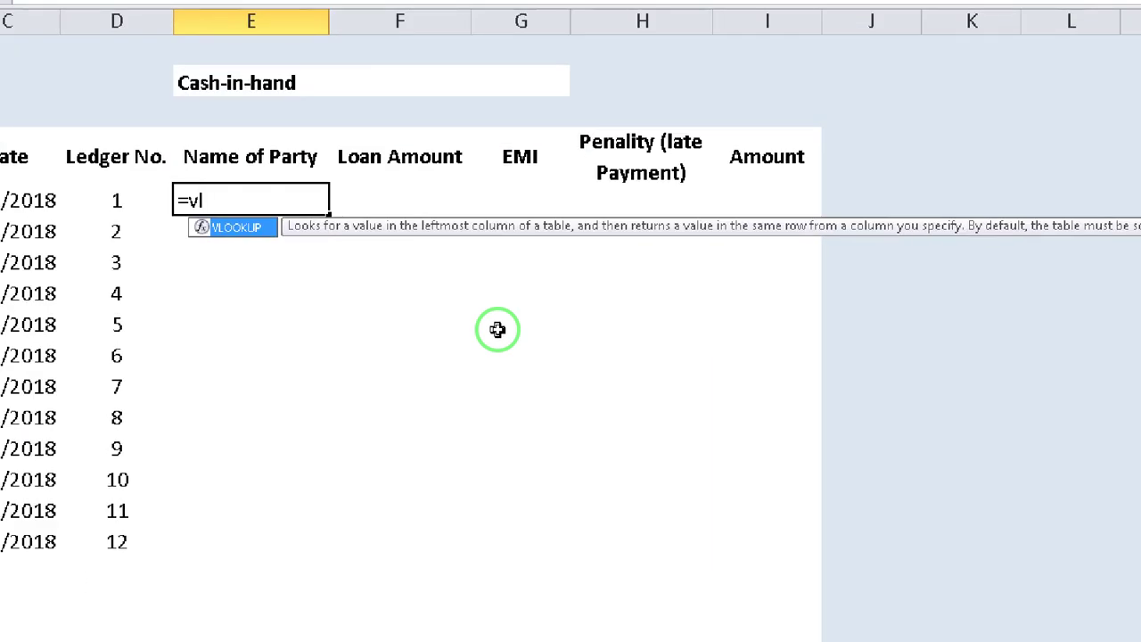
pyautogui.press('Tab')
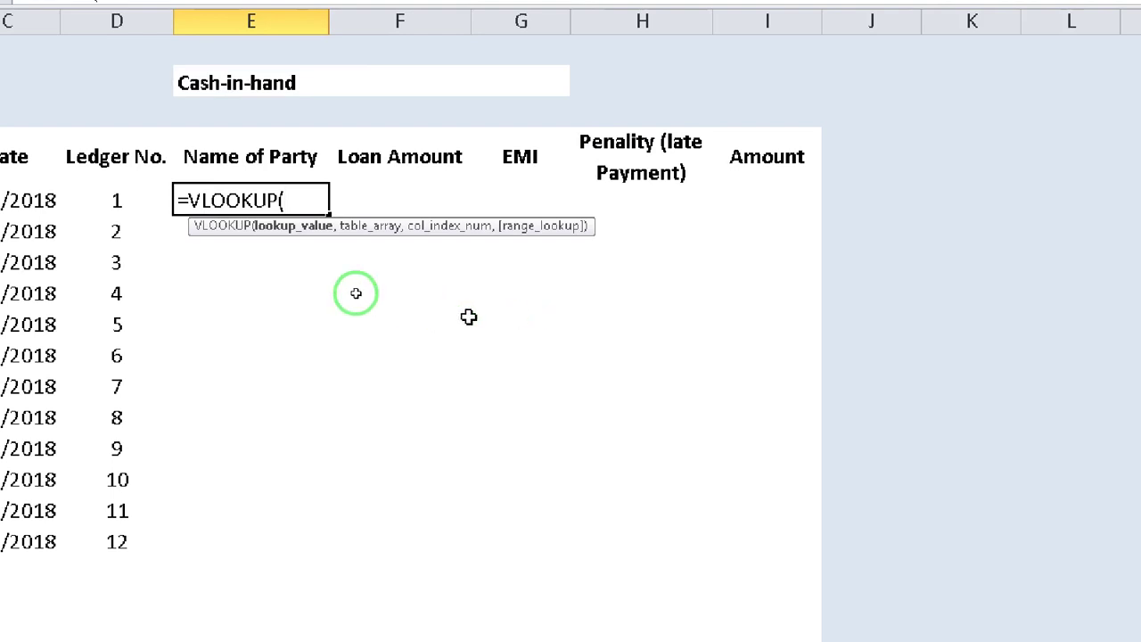
pyautogui.click(165, 198)
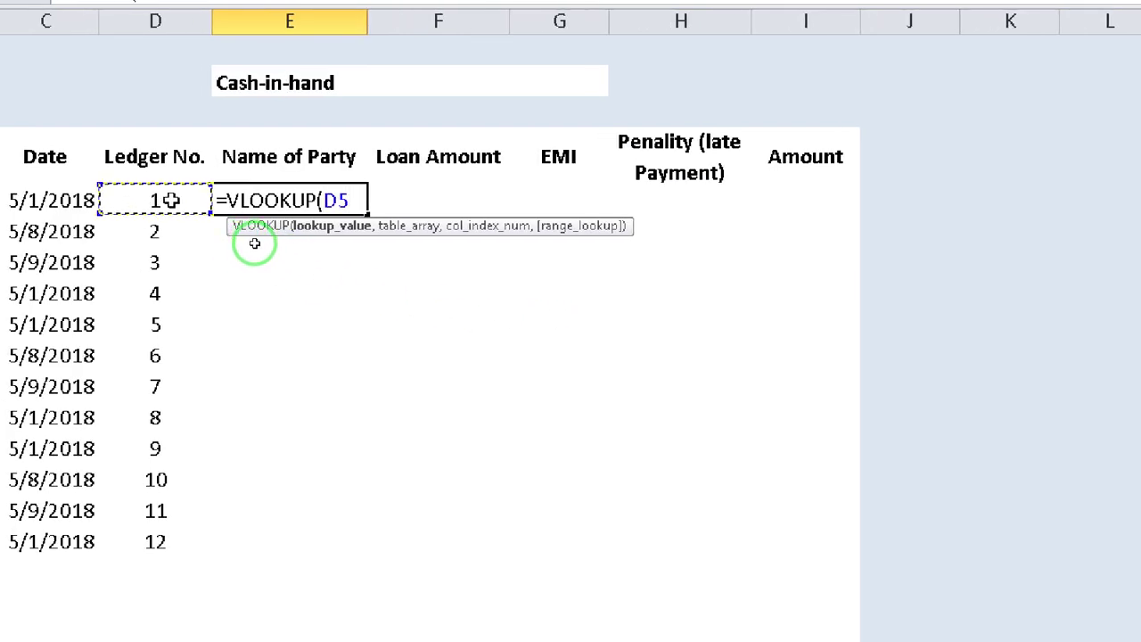
pyautogui.write(',')
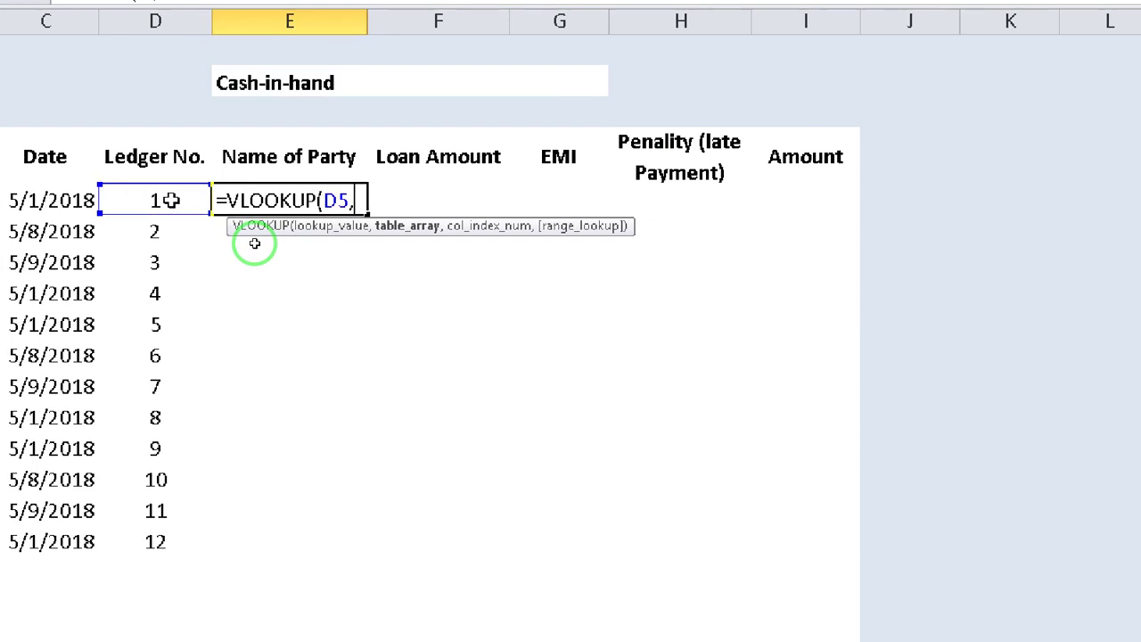
pyautogui.press('F3')
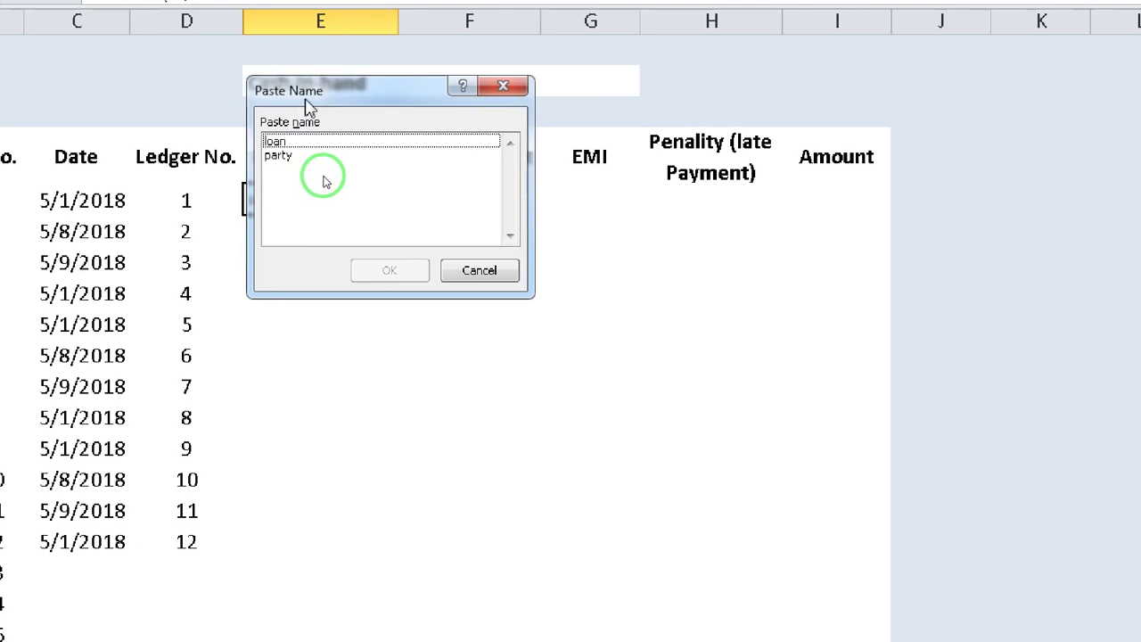
pyautogui.moveTo(307, 104); pyautogui.dragTo(584, 225)
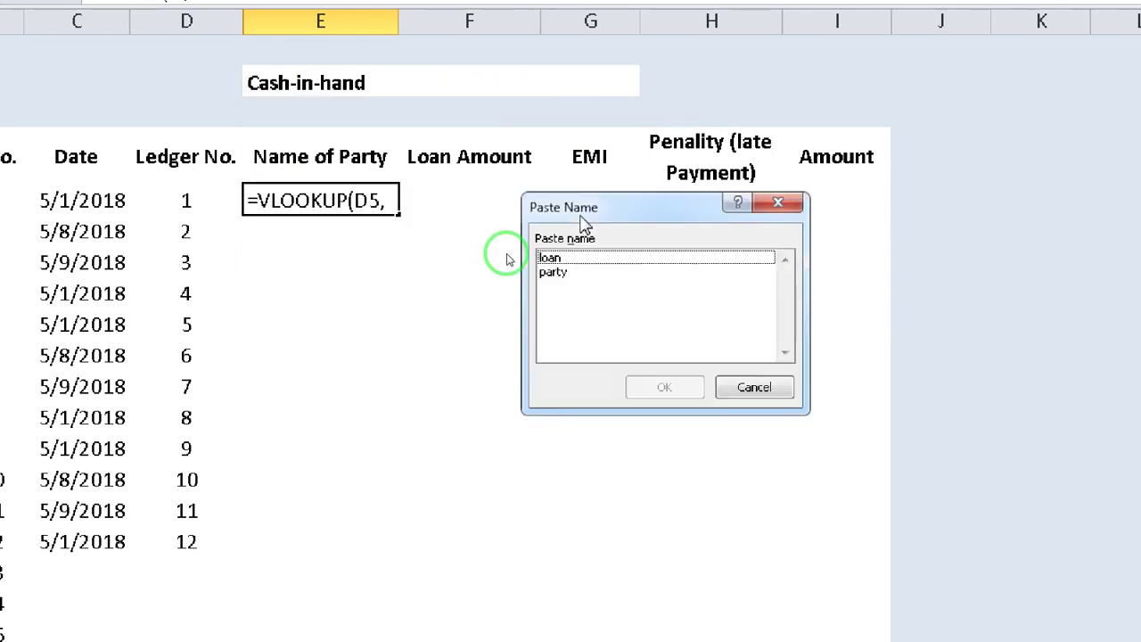
pyautogui.click(558, 273)
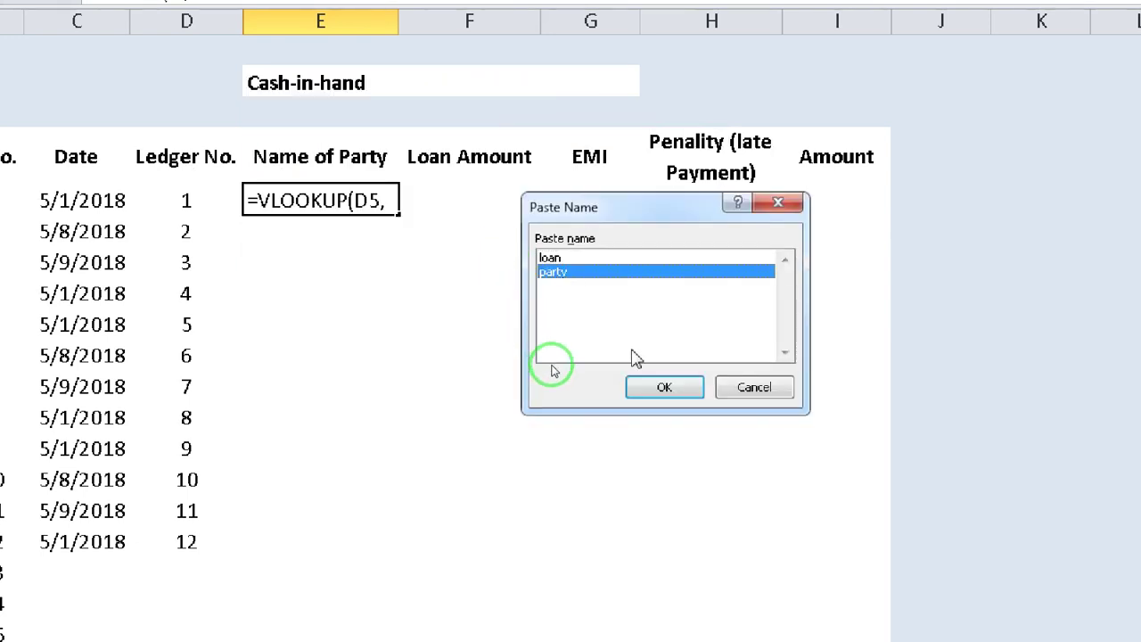
pyautogui.click(665, 387)
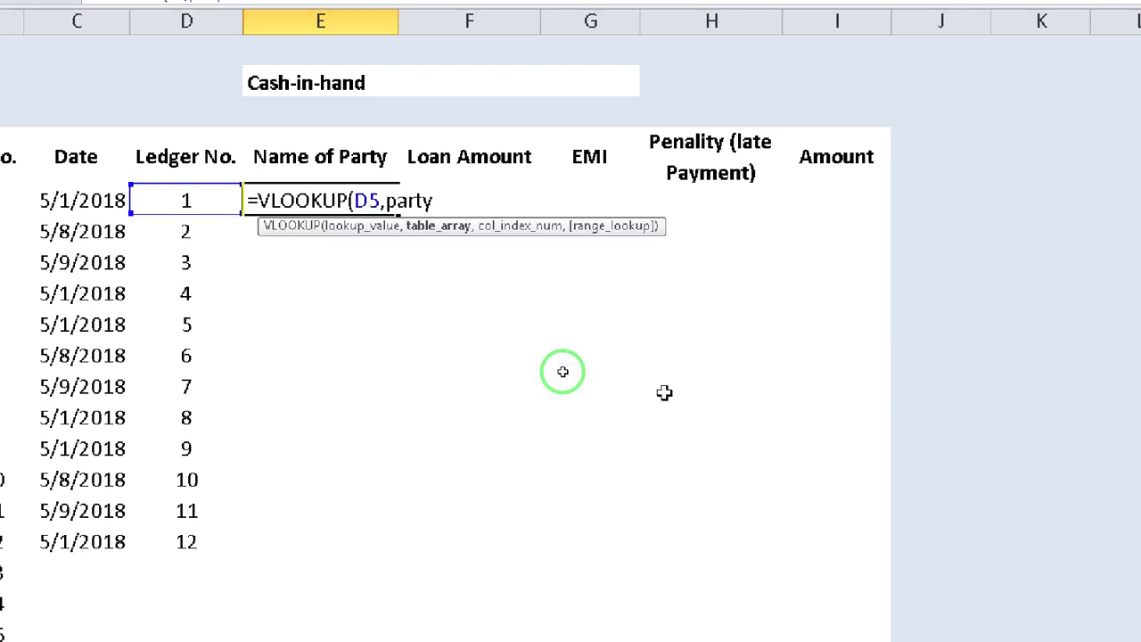
pyautogui.write(',')
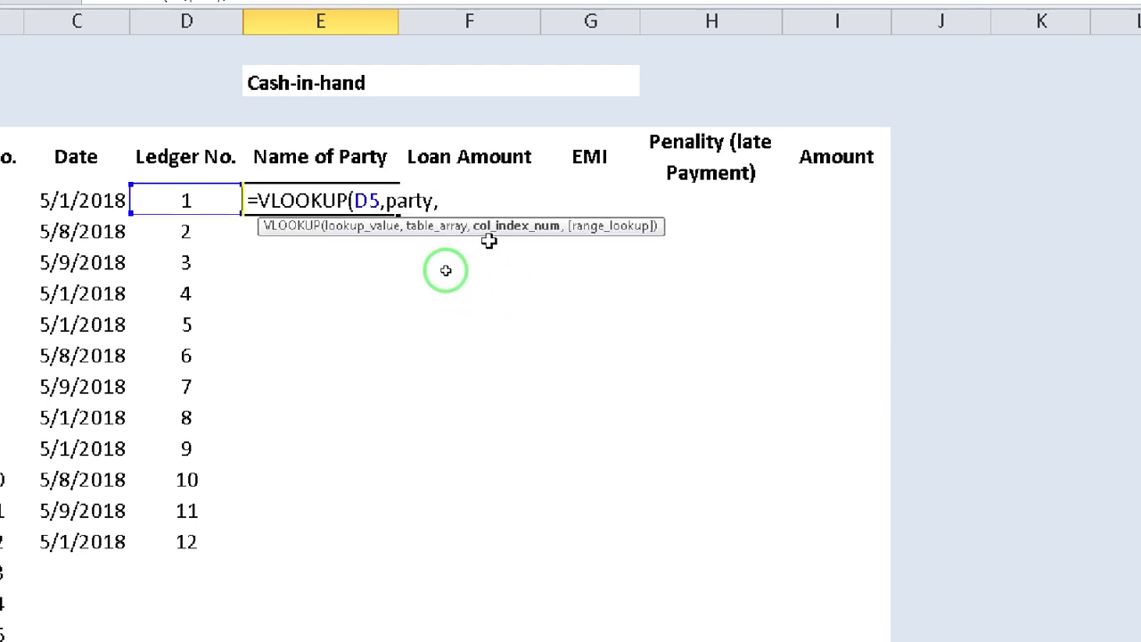
pyautogui.write('2,0')
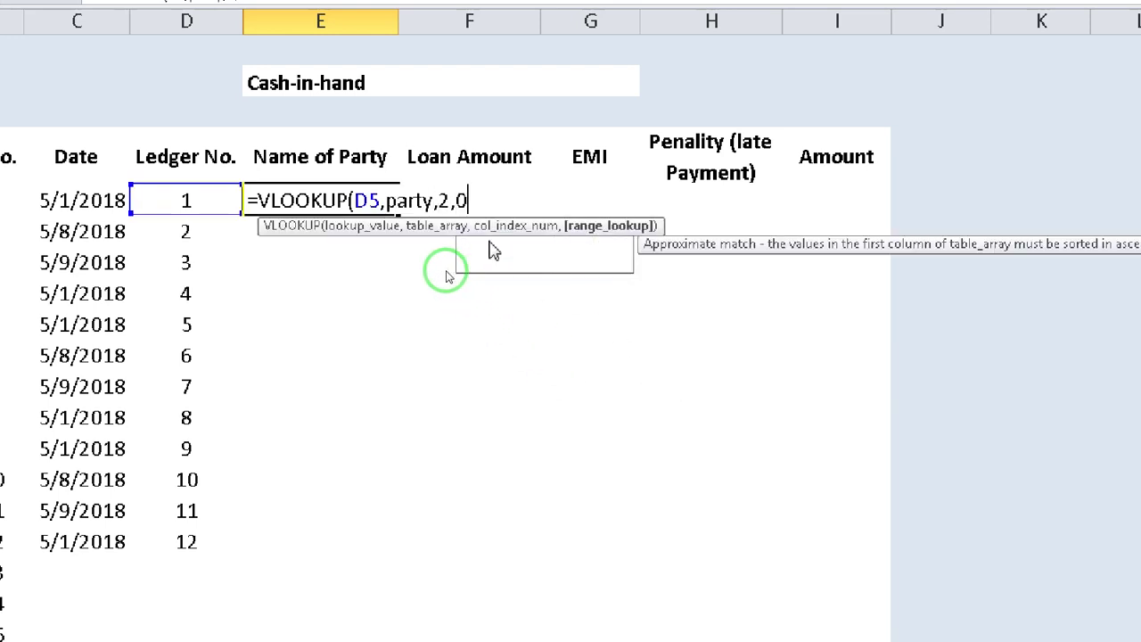
pyautogui.write(')')
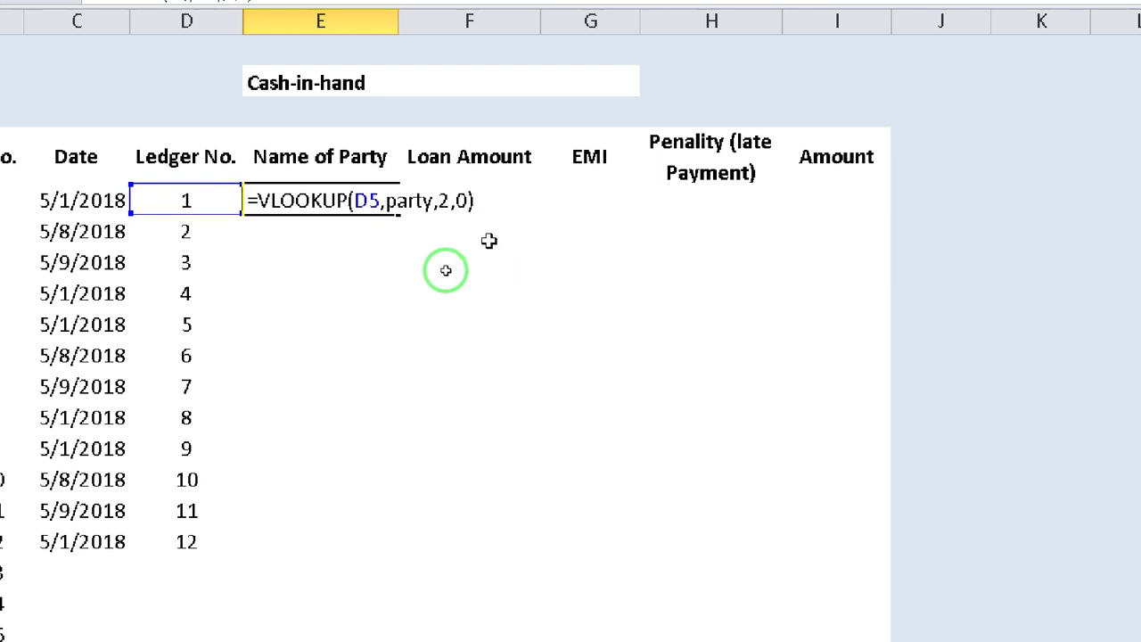
pyautogui.press('Return')
# - Wrap the E5 lookup as =IFERROR(VLOOKUP(D5,party,2,0),"") to show blank on error
pyautogui.click(357, 198)
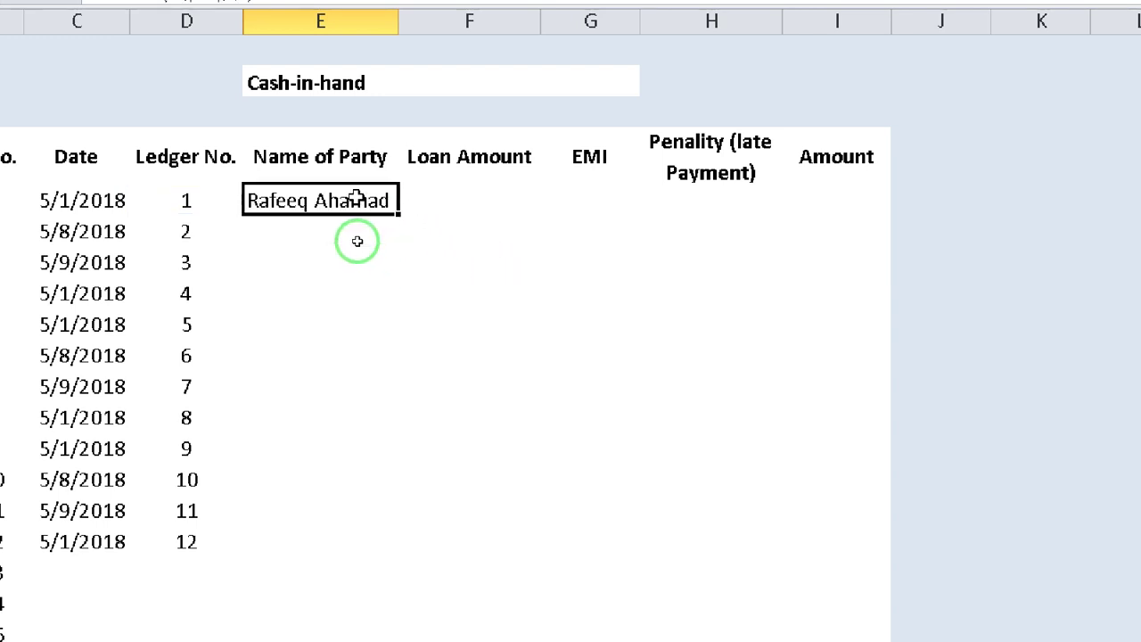
pyautogui.doubleClick(361, 203)
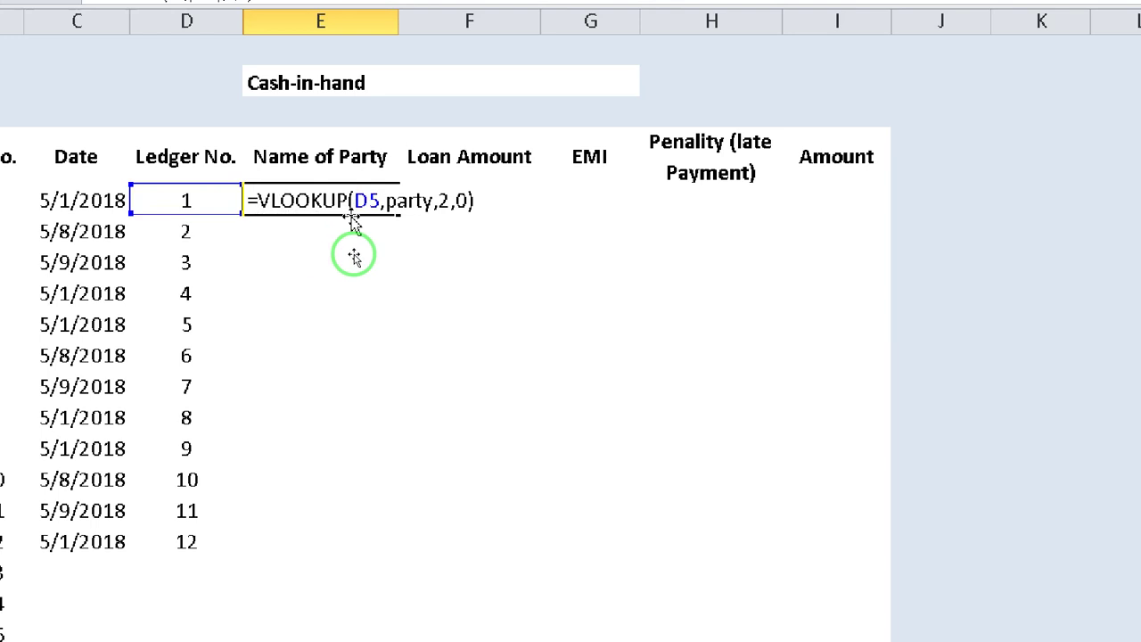
pyautogui.write('ife')
pyautogui.press('Tab')
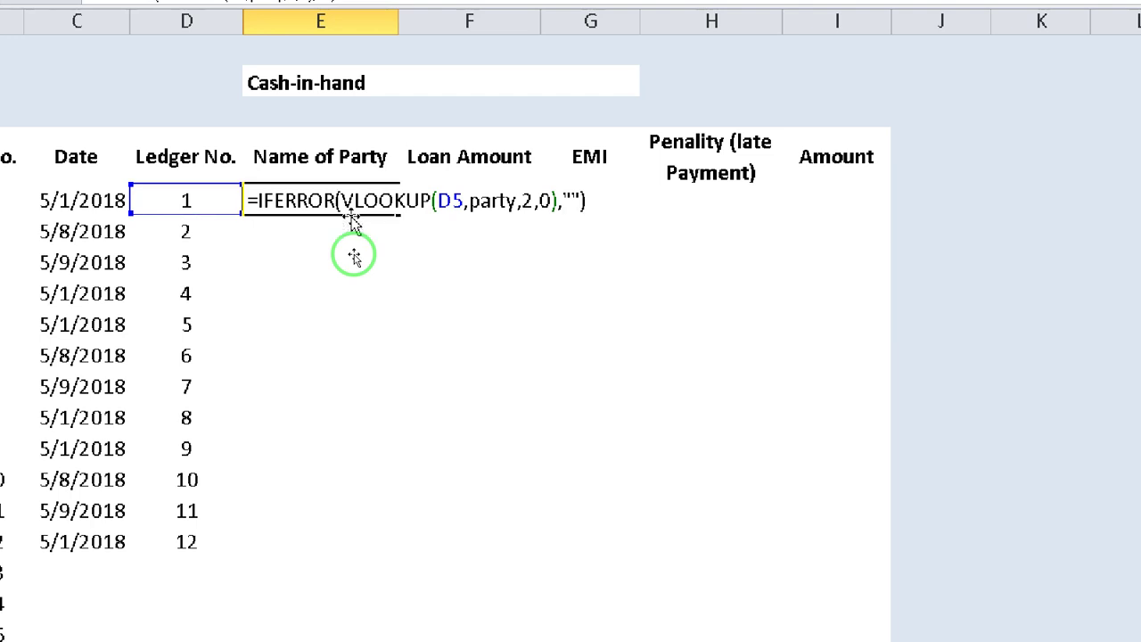
pyautogui.press('Return')
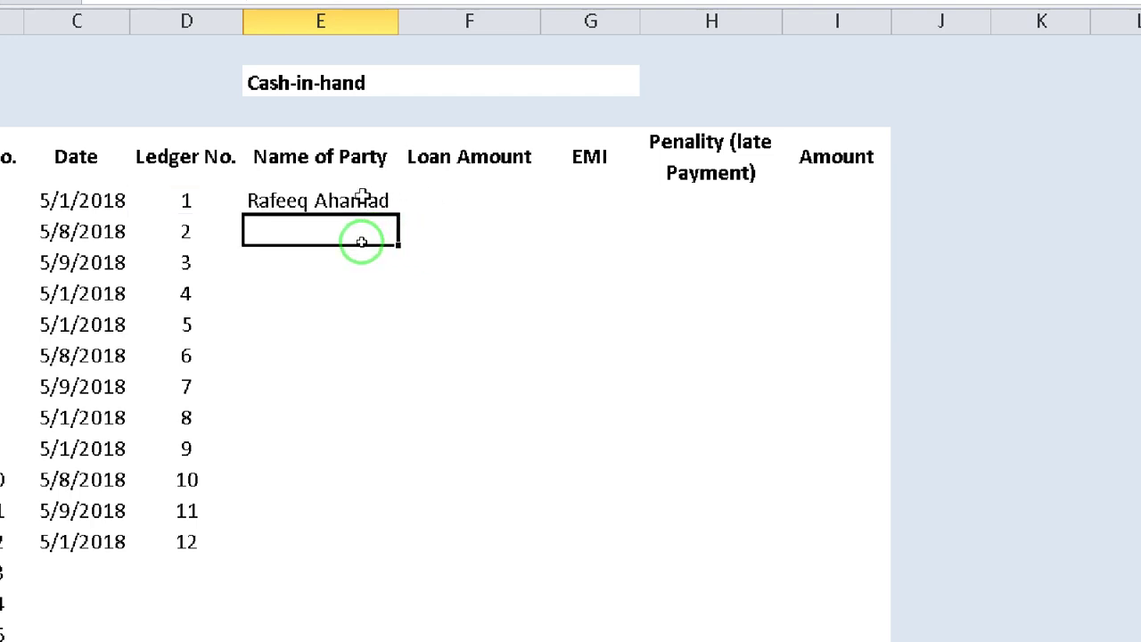
# - Fill the E5 IFERROR lookup down the Name of Party column through row 24
pyautogui.click(377, 200)
pyautogui.moveTo(399, 219); pyautogui.dragTo(375, 564)
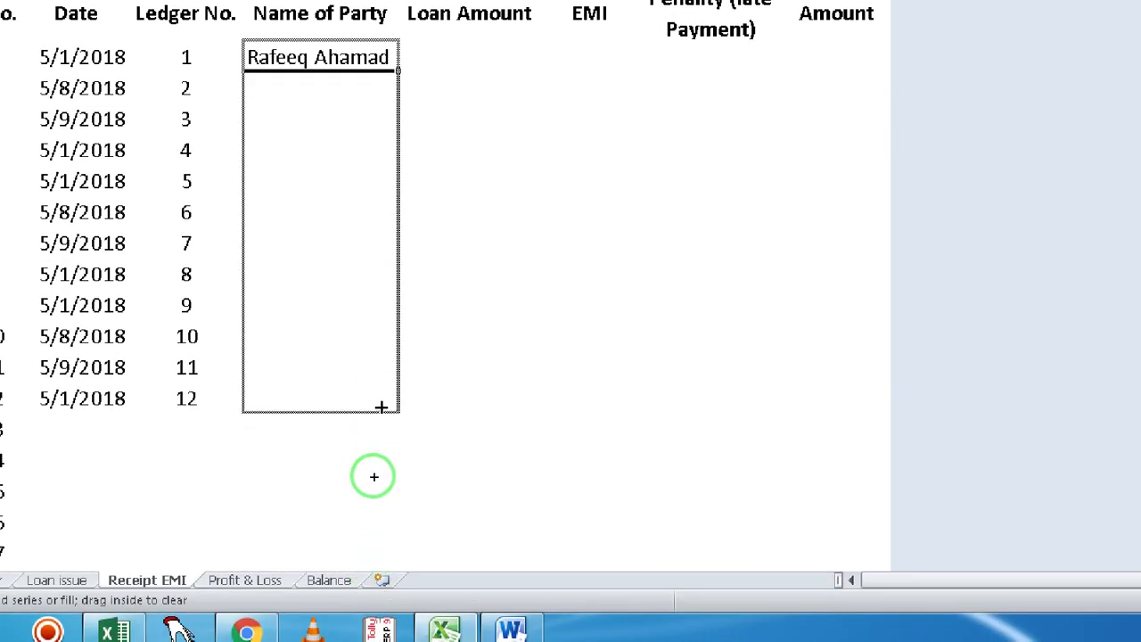
pyautogui.moveTo(381, 473); pyautogui.dragTo(390, 415)
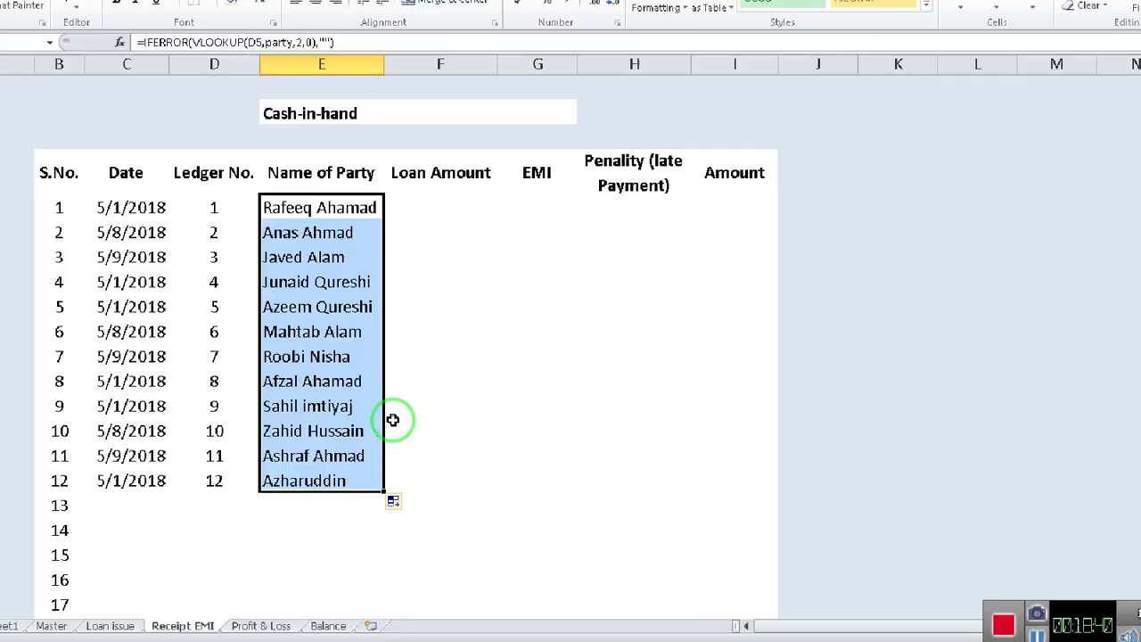
pyautogui.scroll(-2, 372, 423)
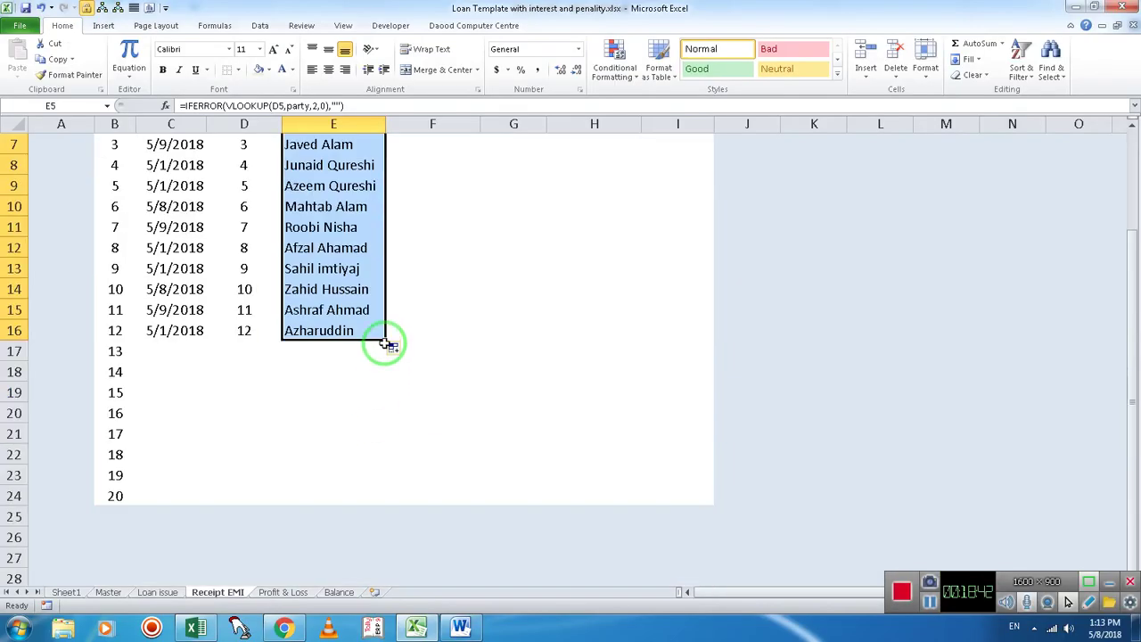
pyautogui.moveTo(385, 340); pyautogui.dragTo(383, 499)
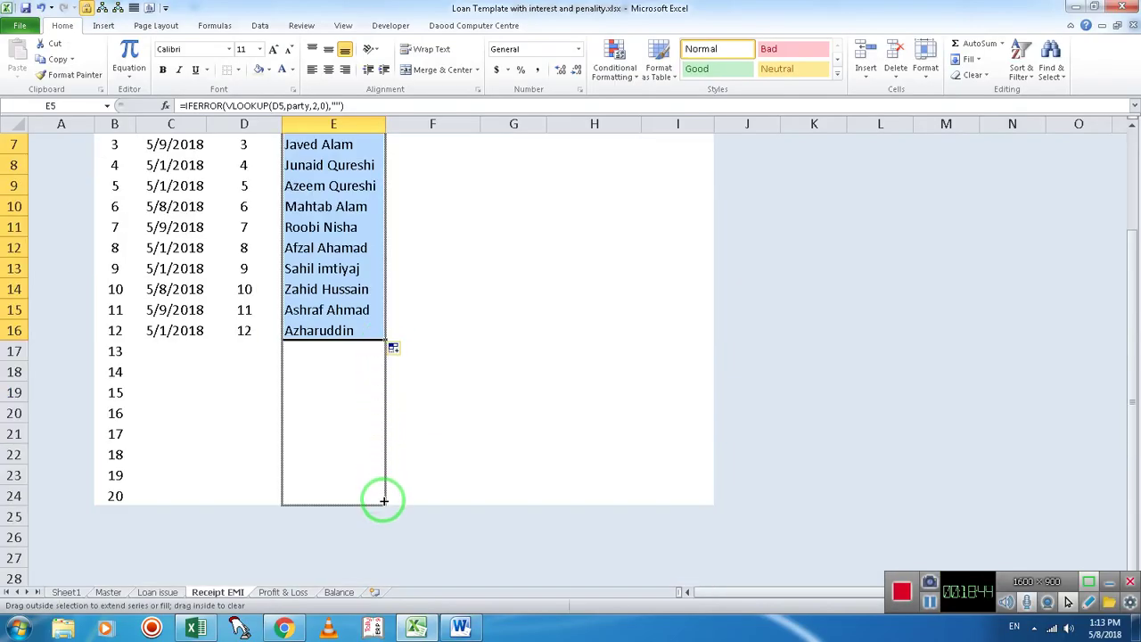
pyautogui.scroll(2, 451, 324)
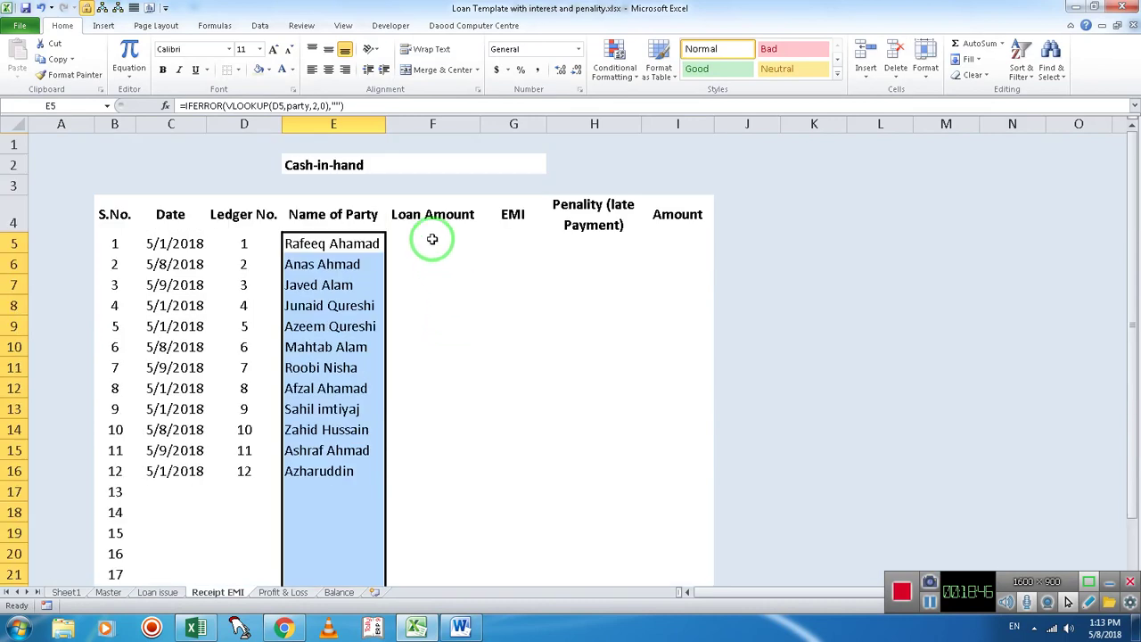
pyautogui.click(431, 239)
pyautogui.click(370, 246)
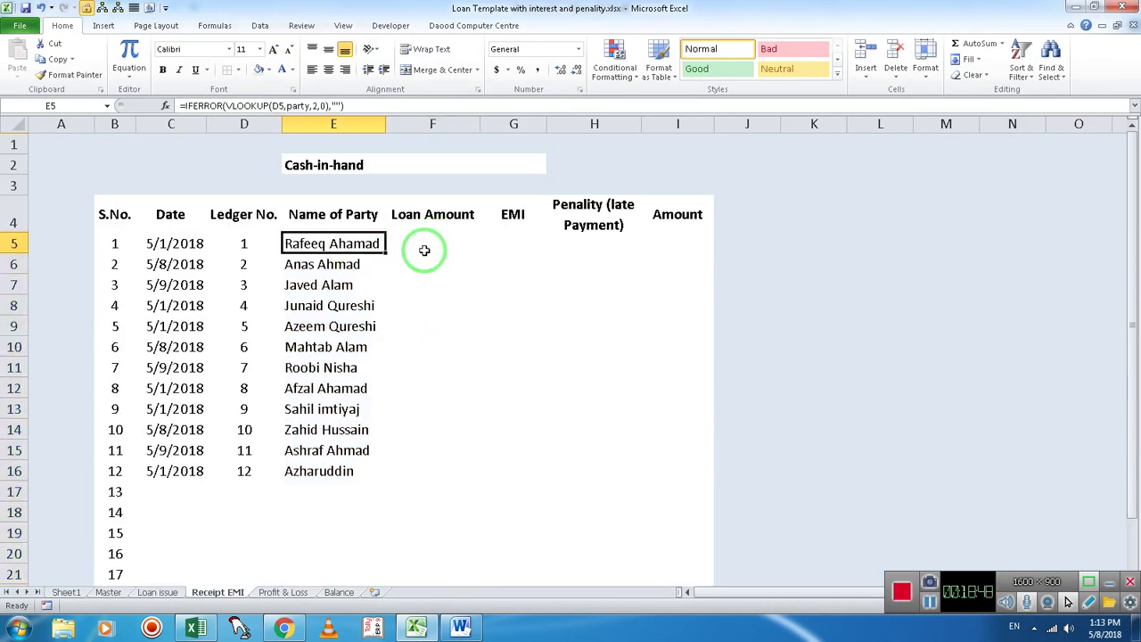
pyautogui.click(424, 251)
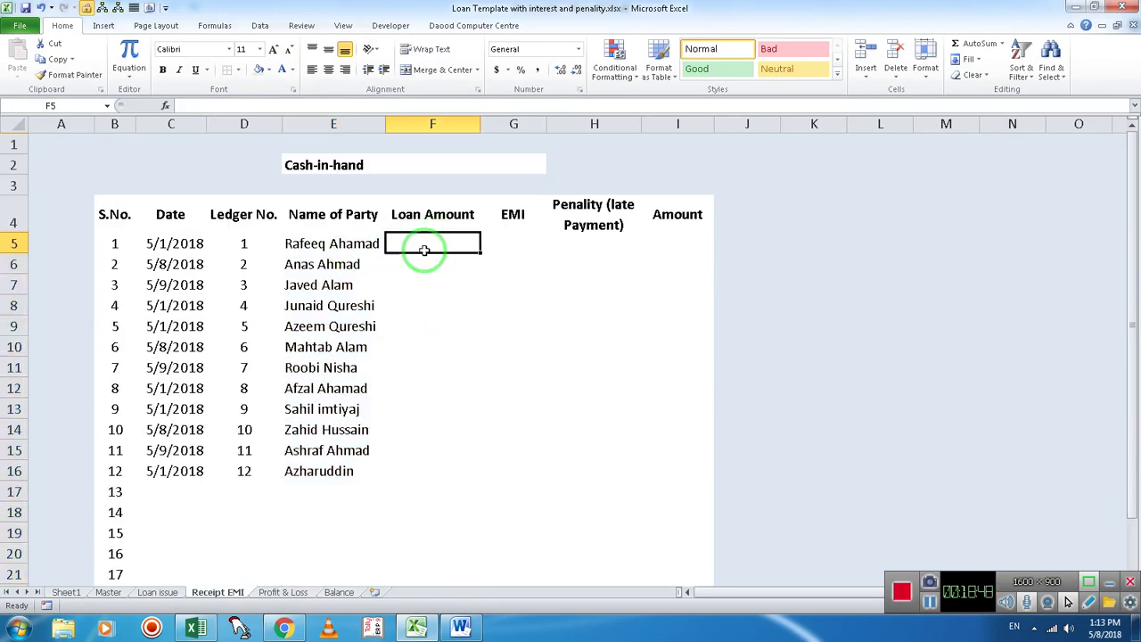
# - Name the Loan issue table from S.No. to EMI as loan_issue, then return to Receipt EMI
pyautogui.click(166, 592)
pyautogui.moveTo(96, 214); pyautogui.dragTo(806, 471)
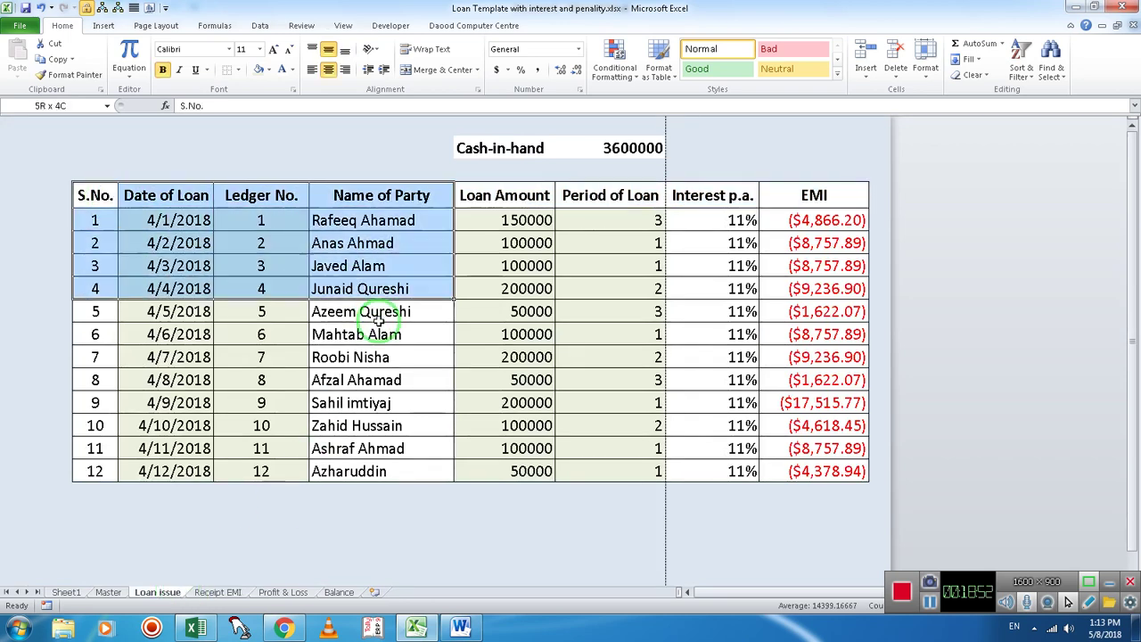
pyautogui.click(64, 107)
pyautogui.write('loan_issue')
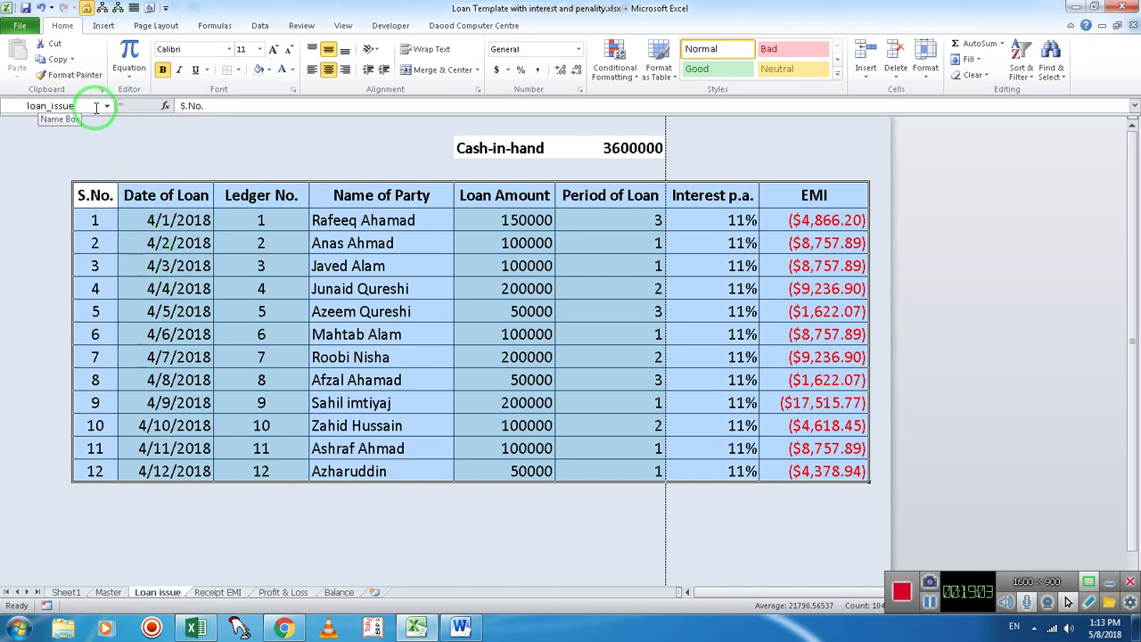
pyautogui.click(218, 592)
# - Enter a VLOOKUP in F5 finding D5's ledger number in the Loan issue table D4:I16
pyautogui.write('=')
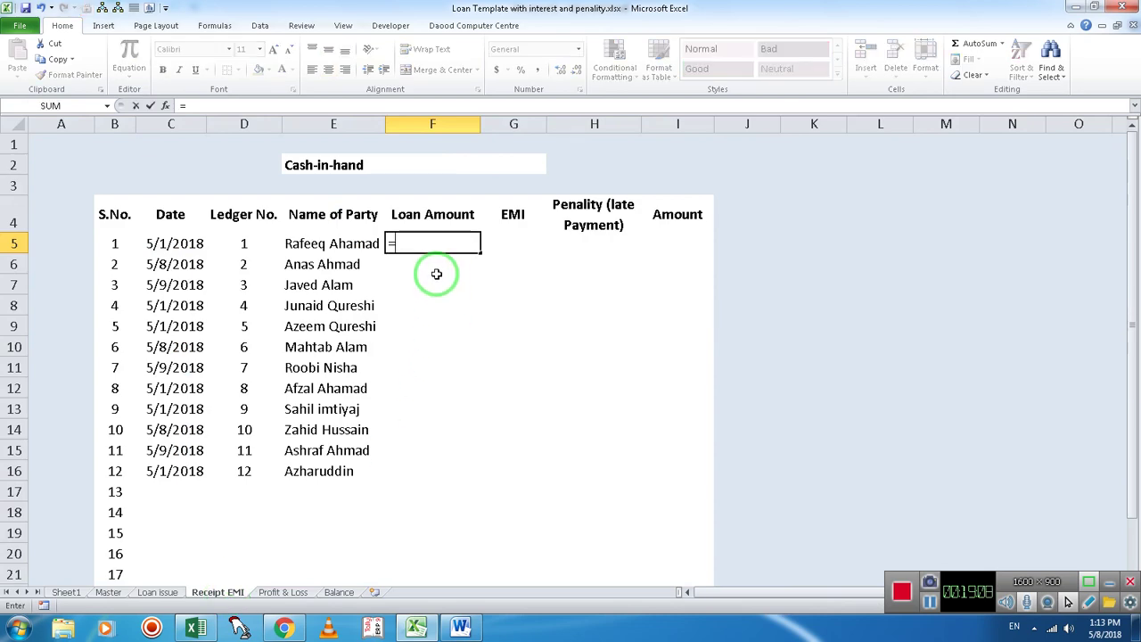
pyautogui.write('vlo')
pyautogui.press('Tab')
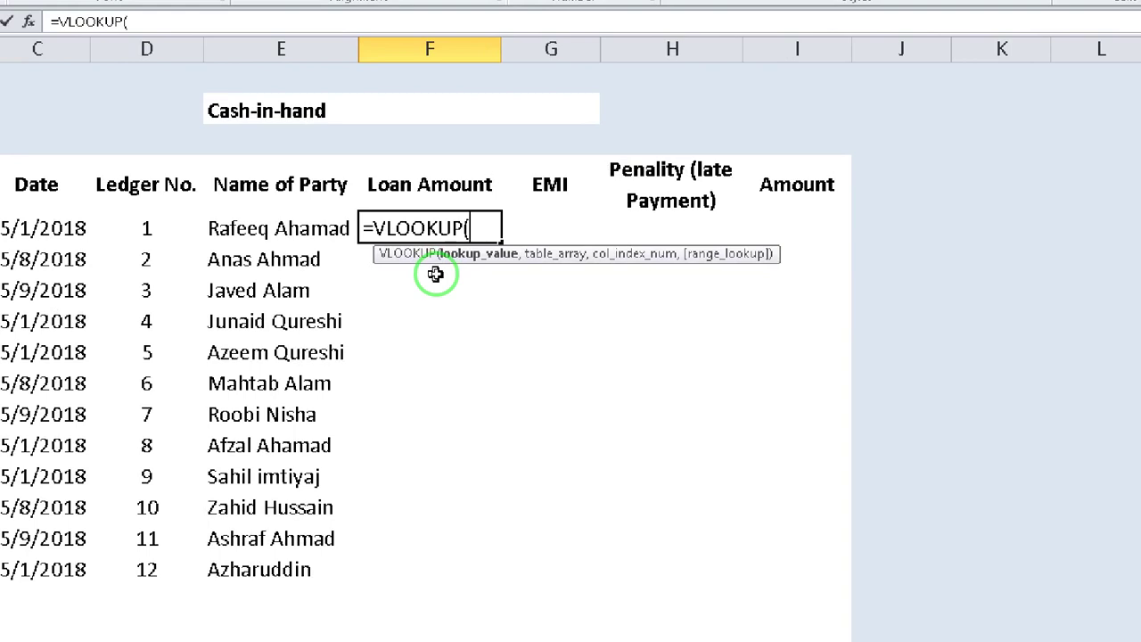
pyautogui.click(146, 231)
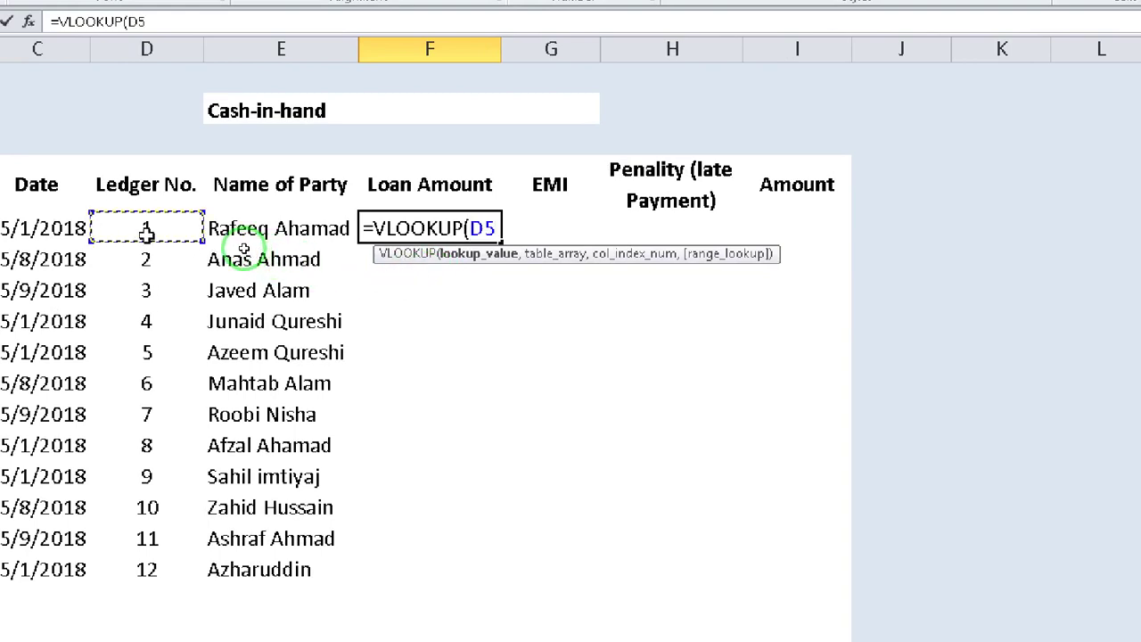
pyautogui.write(',')
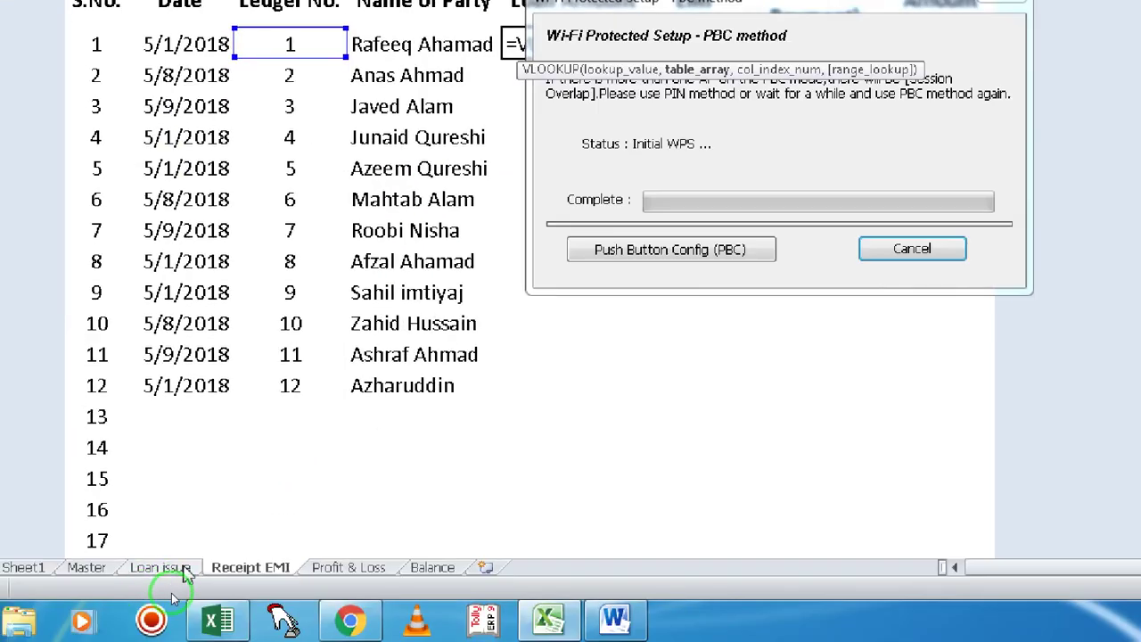
pyautogui.click(170, 569)
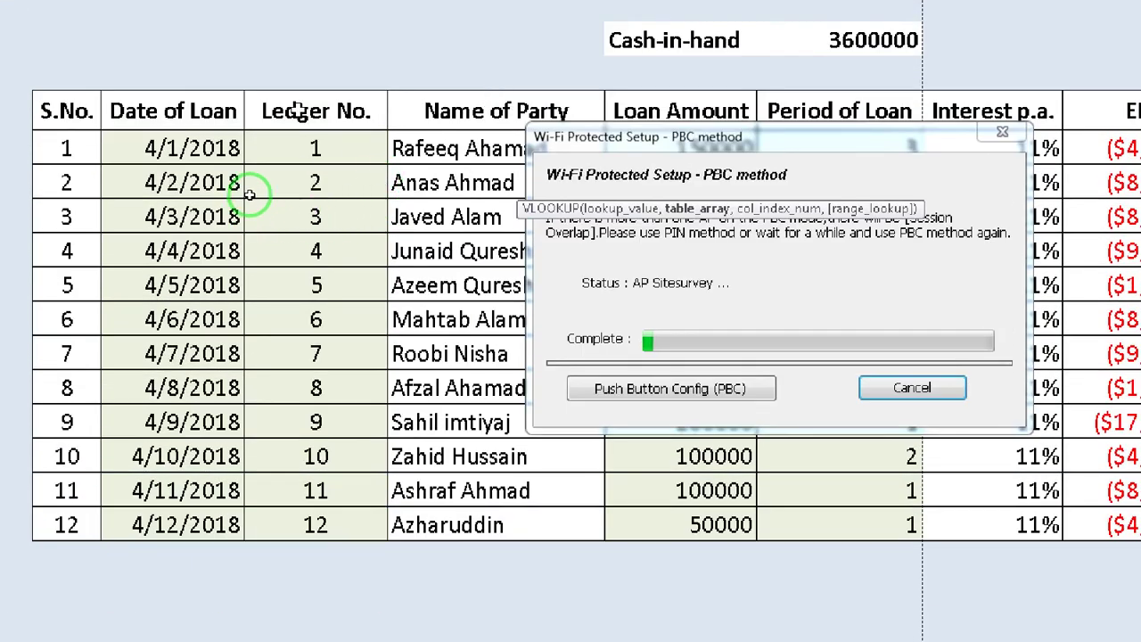
pyautogui.moveTo(300, 113)
pyautogui.mouseDown()
pyautogui.moveTo(507, 469)
pyautogui.moveTo(996, 520)
pyautogui.mouseUp()
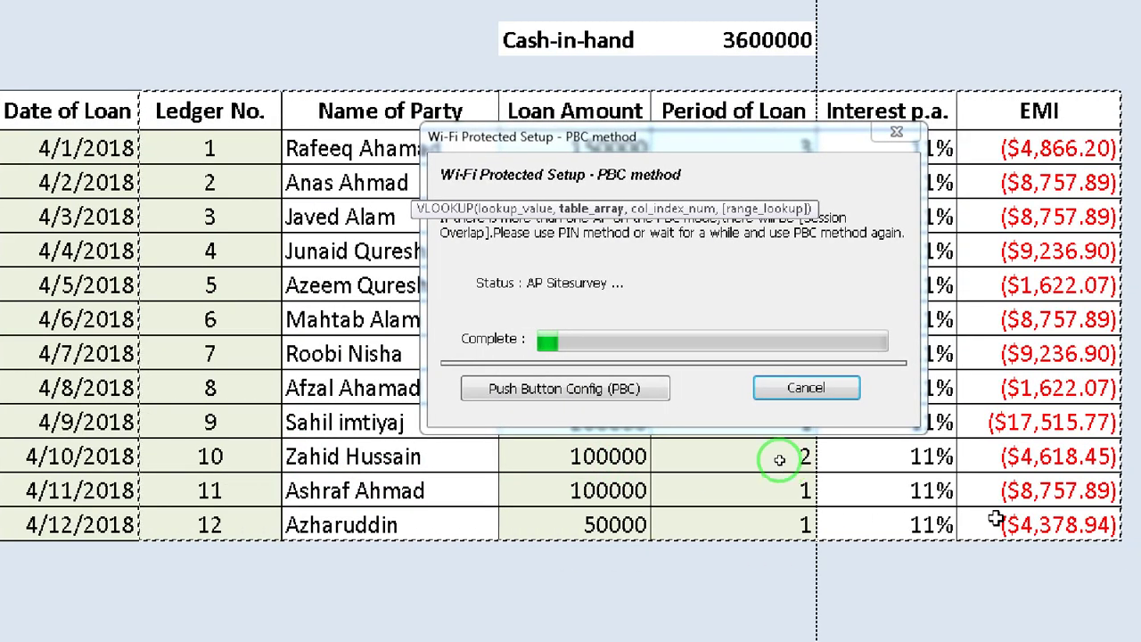
pyautogui.click(798, 391)
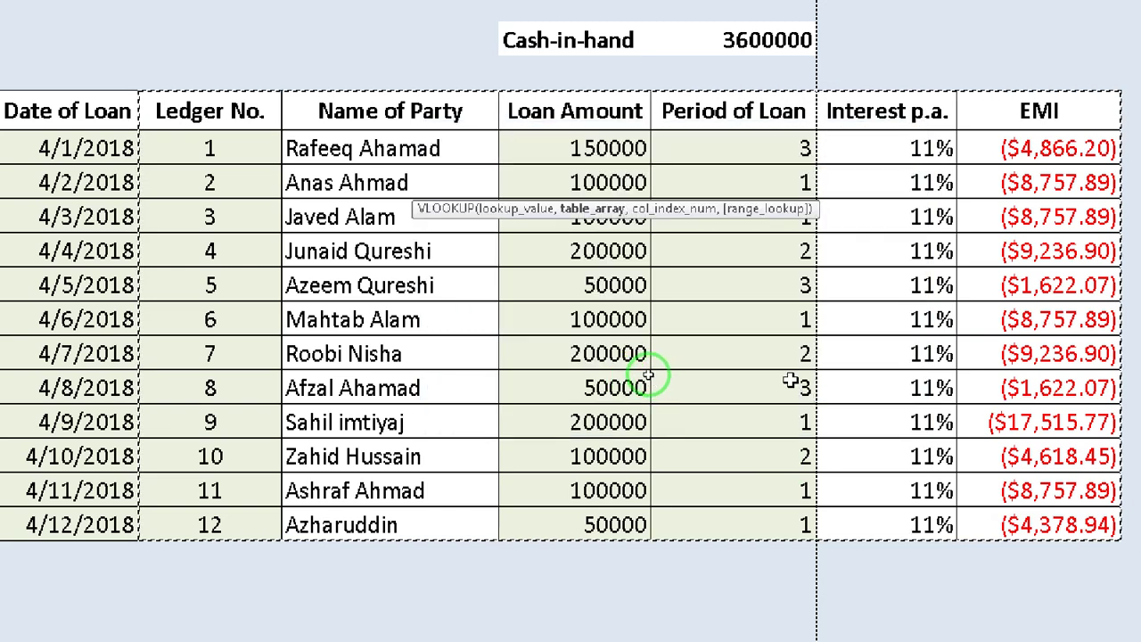
pyautogui.write(',')
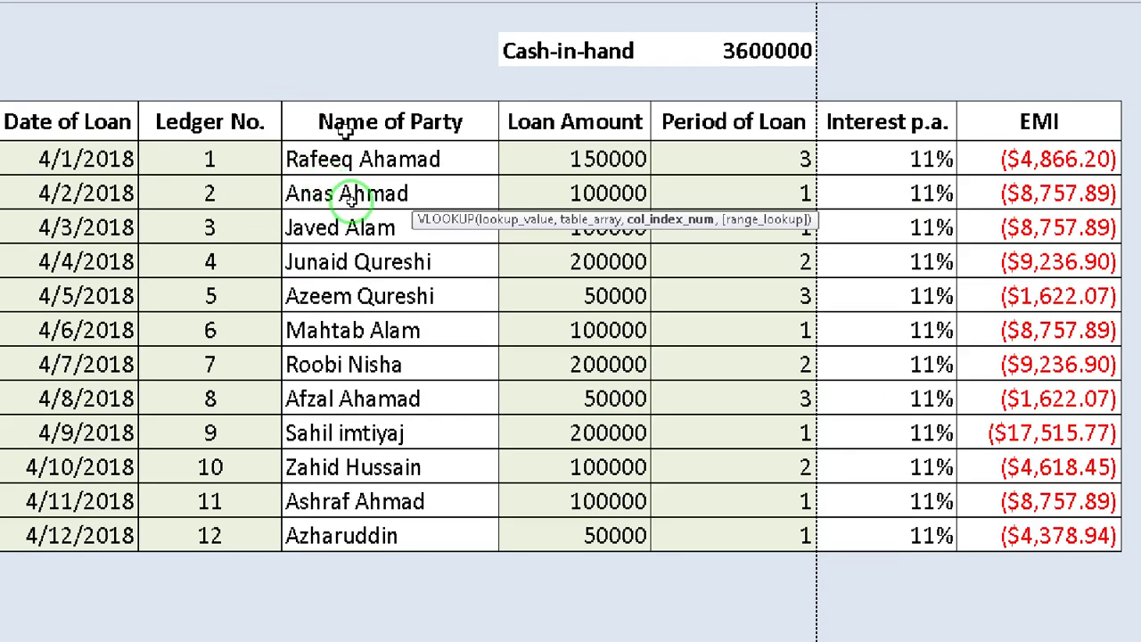
pyautogui.write(',')
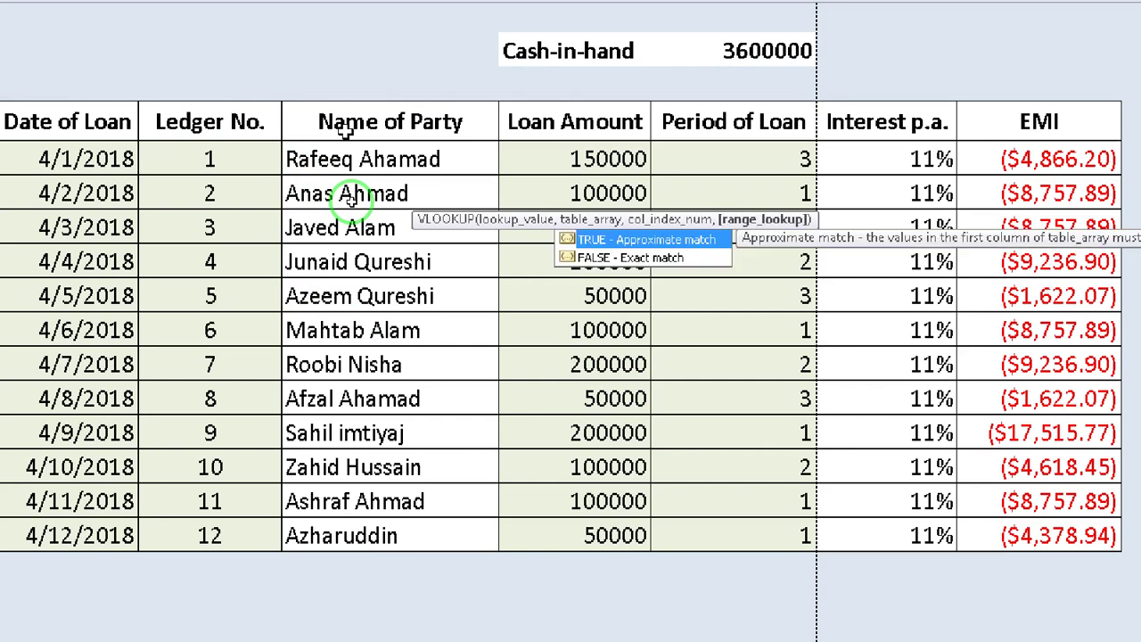
pyautogui.press('Return')
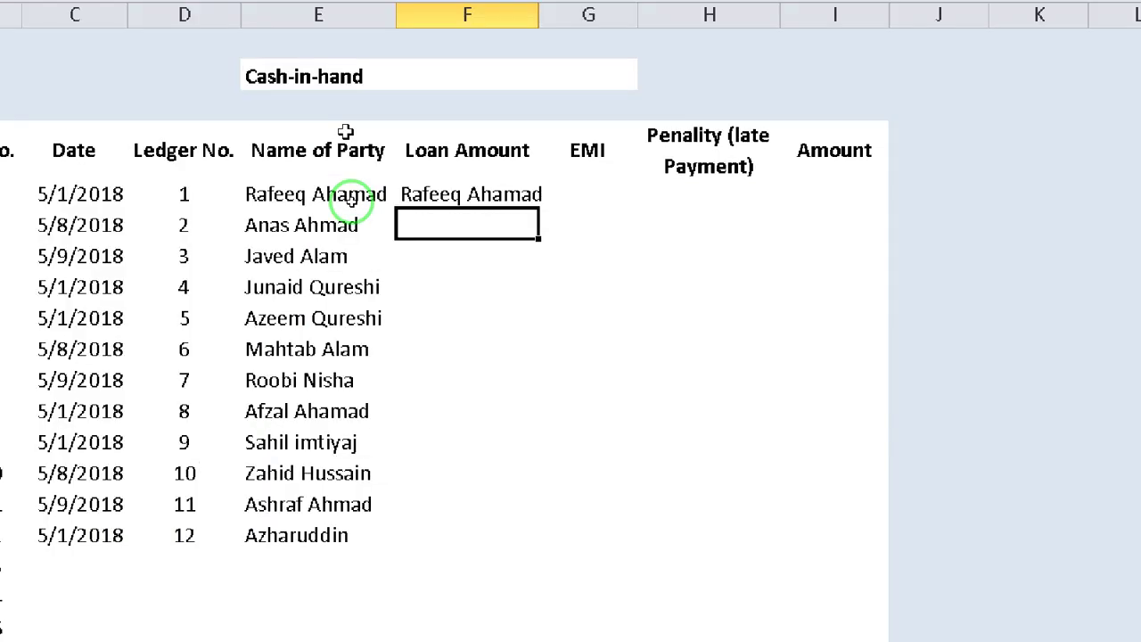
# - Set the F5 lookup to return column 3, Loan Amount, after checking the Loan issue columns
pyautogui.click(446, 193)
pyautogui.doubleClick(462, 194)
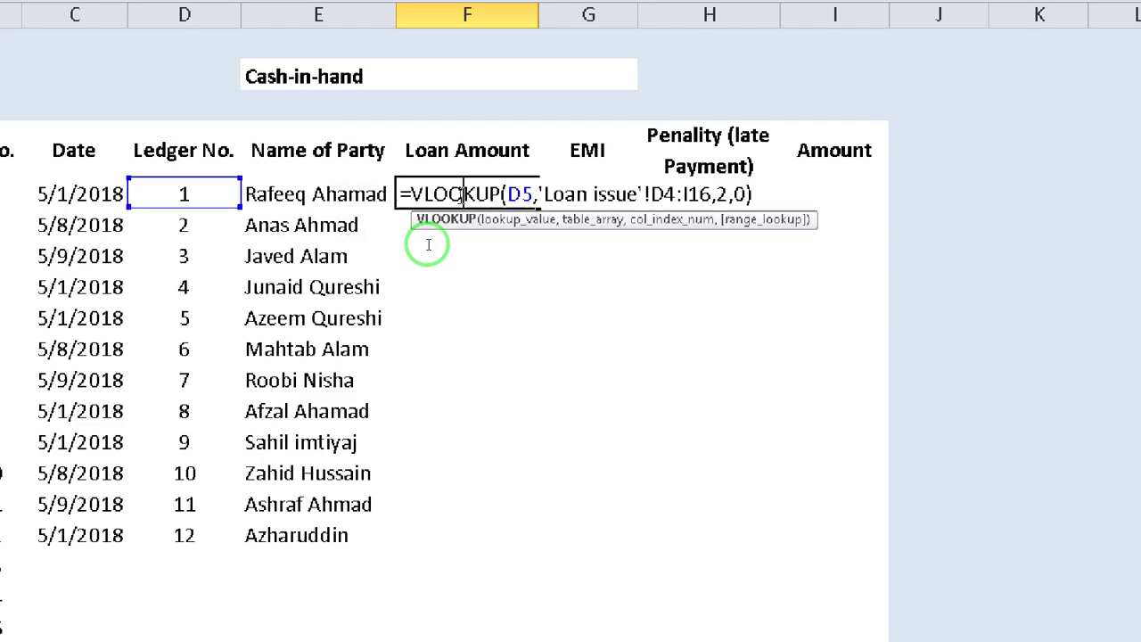
pyautogui.press('Return')
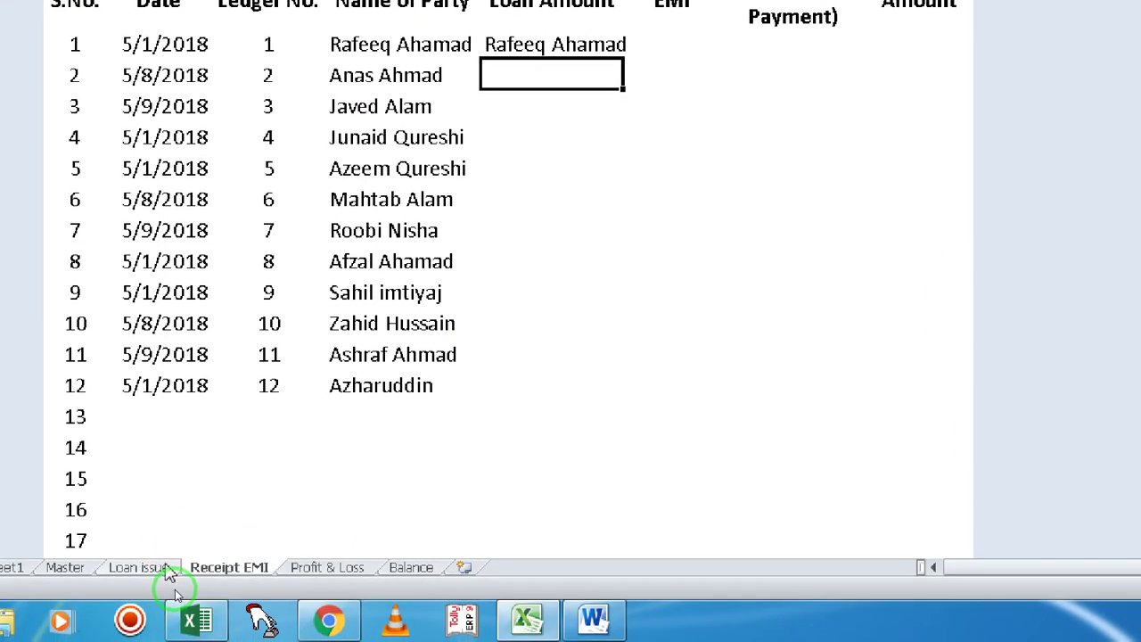
pyautogui.click(162, 577)
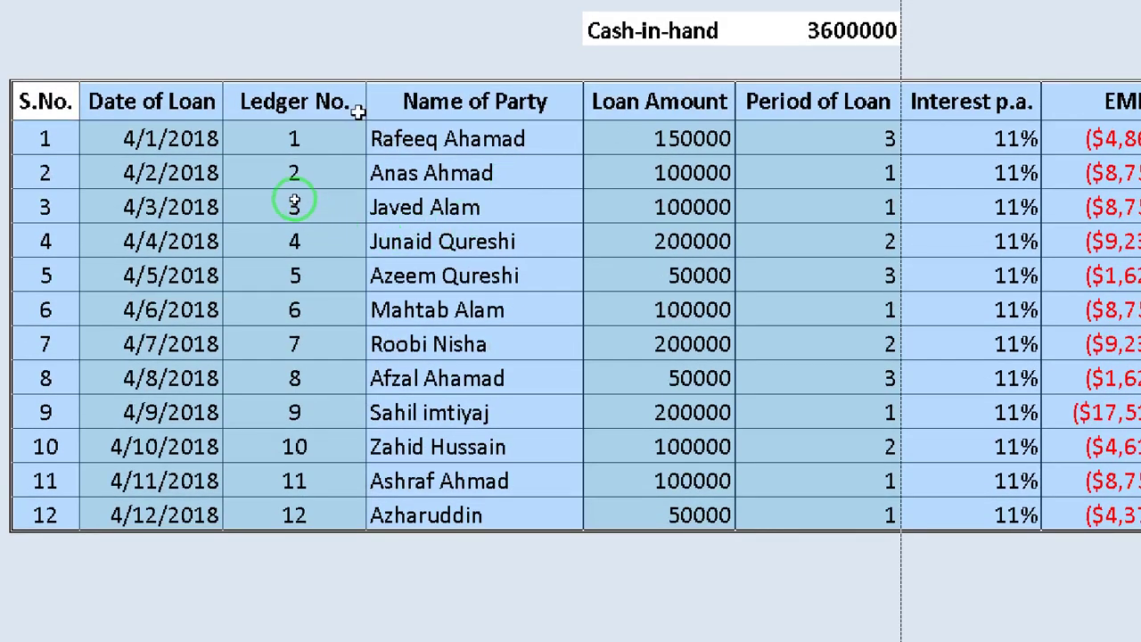
pyautogui.click(333, 101)
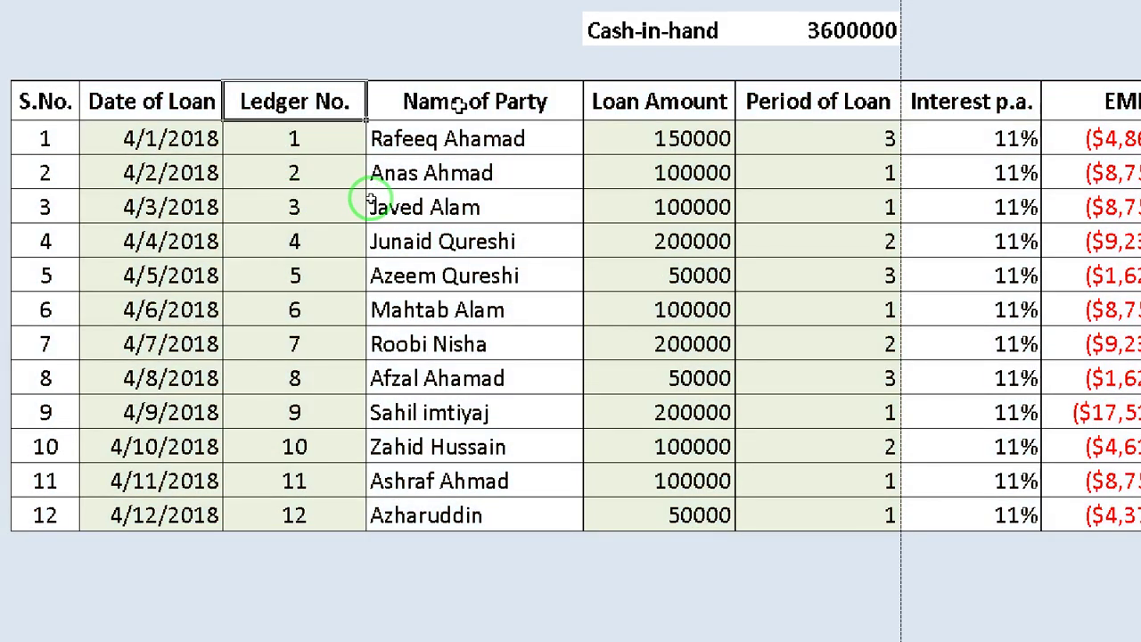
pyautogui.click(642, 101)
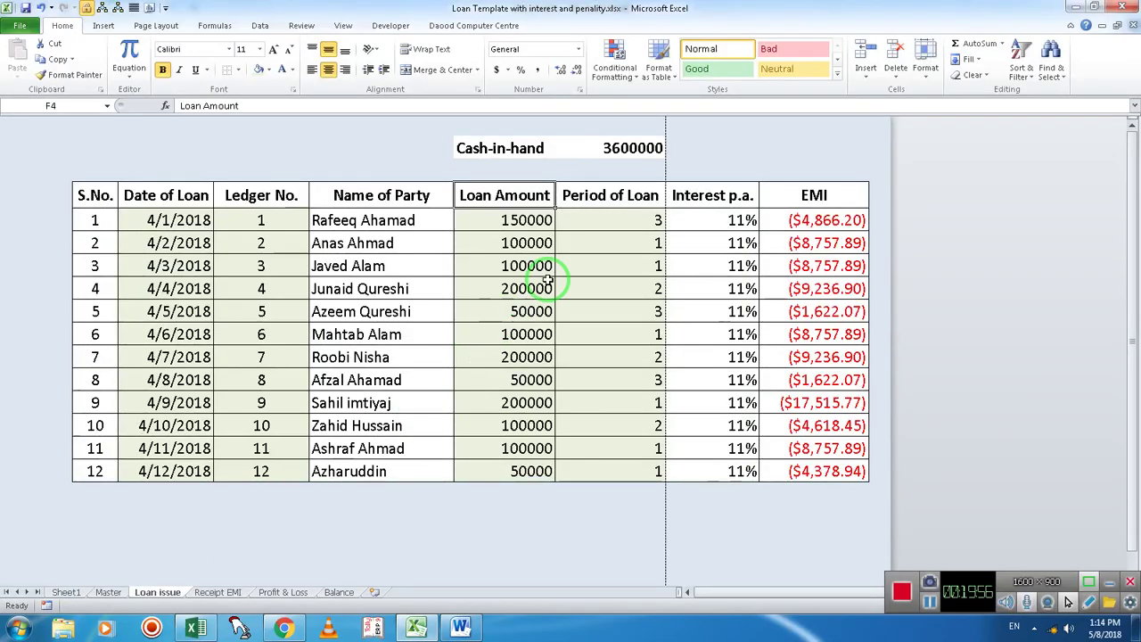
pyautogui.click(230, 593)
pyautogui.doubleClick(444, 252)
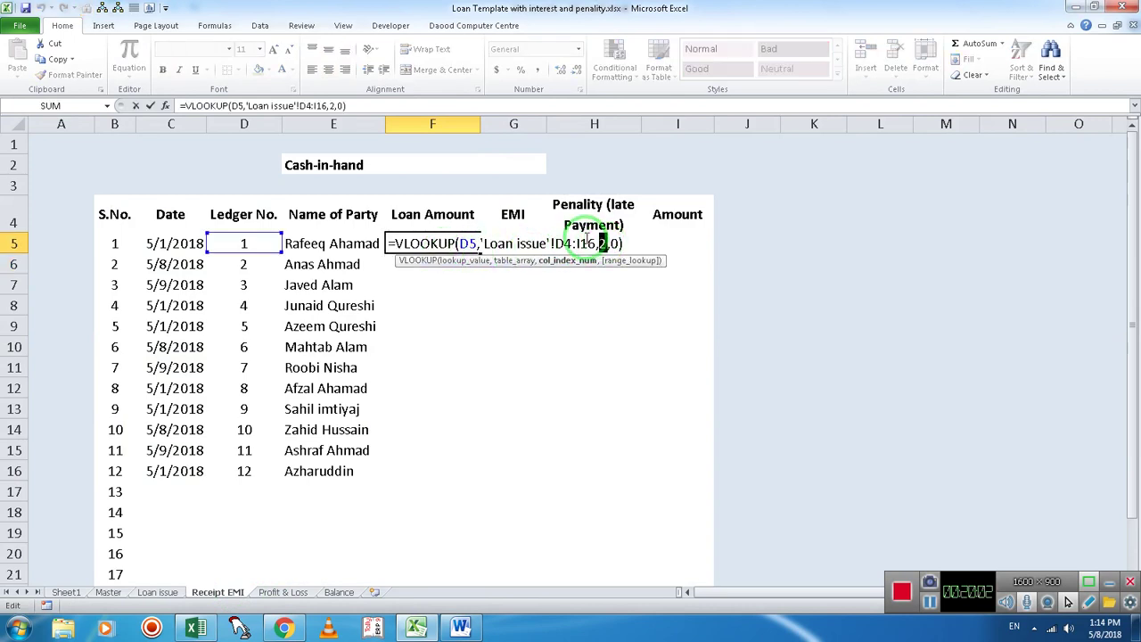
pyautogui.write('3')
pyautogui.press('Return')
# - Wrap F5's lookup in IFERROR so errors show blank: =IFERROR(VLOOKUP(D5,'Loan issue'!D4:I16,3,0),"")
pyautogui.doubleClick(460, 243)
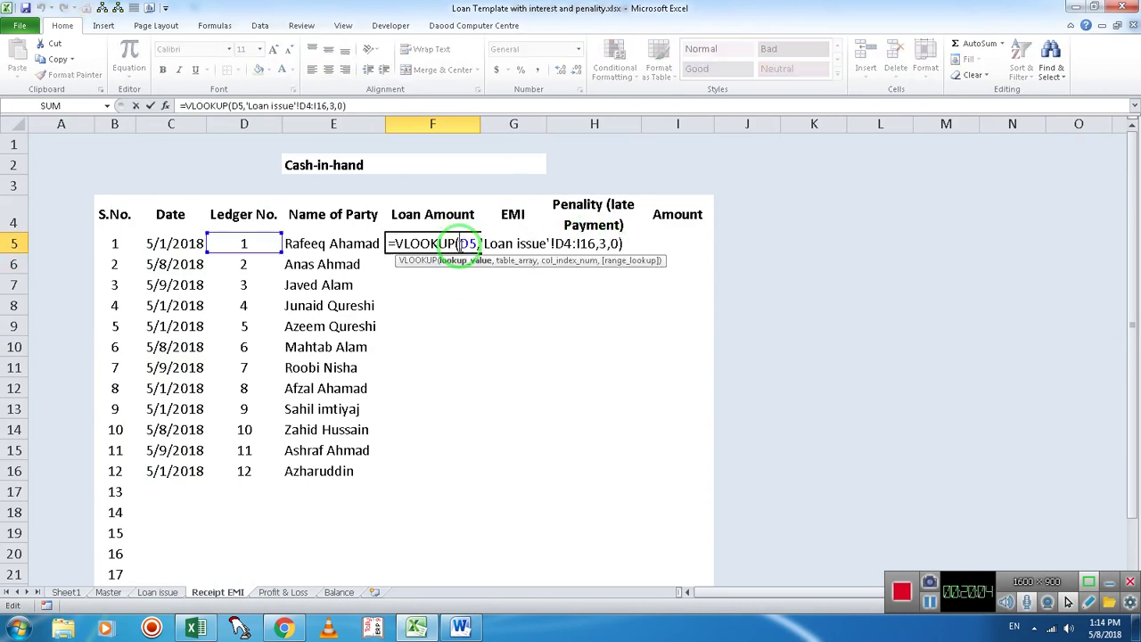
pyautogui.click(396, 244)
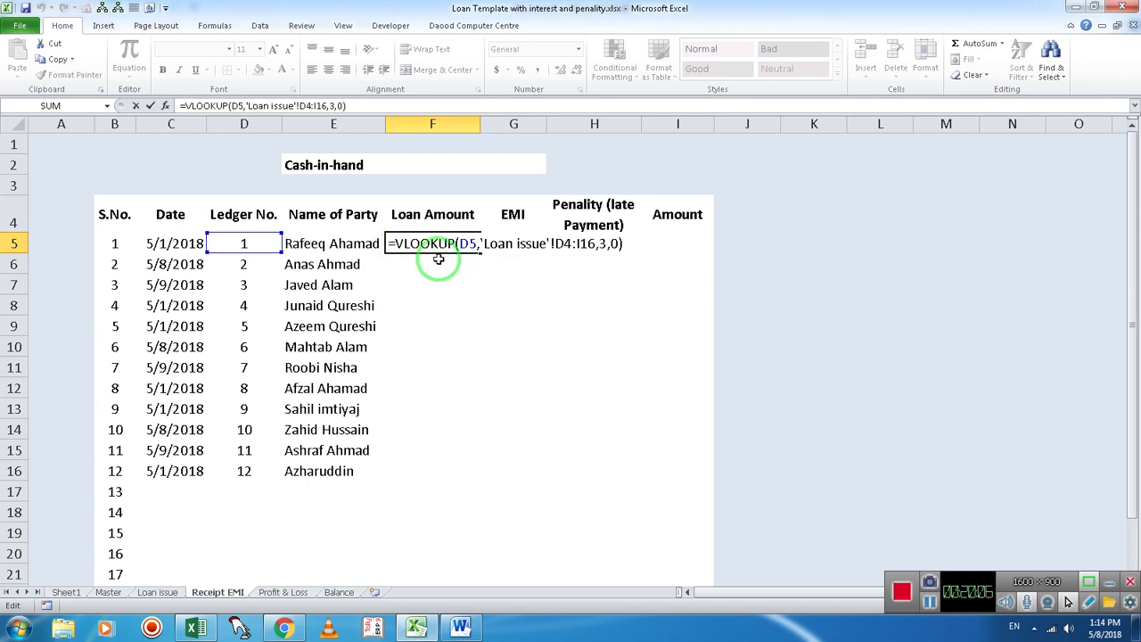
pyautogui.write('IFERROR(')
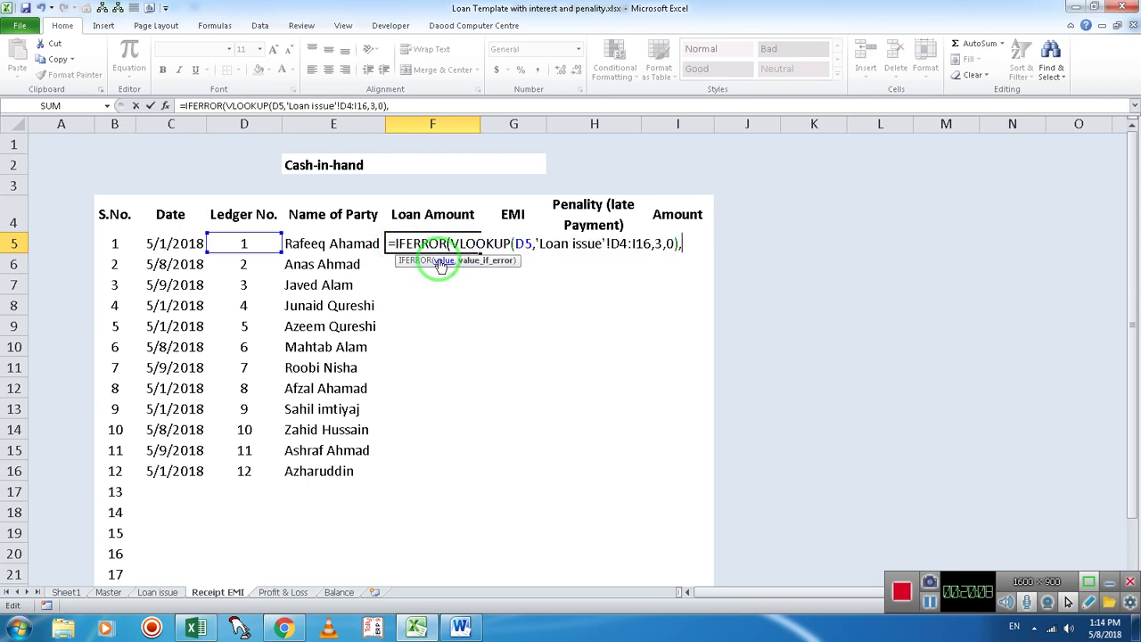
pyautogui.press('Return')
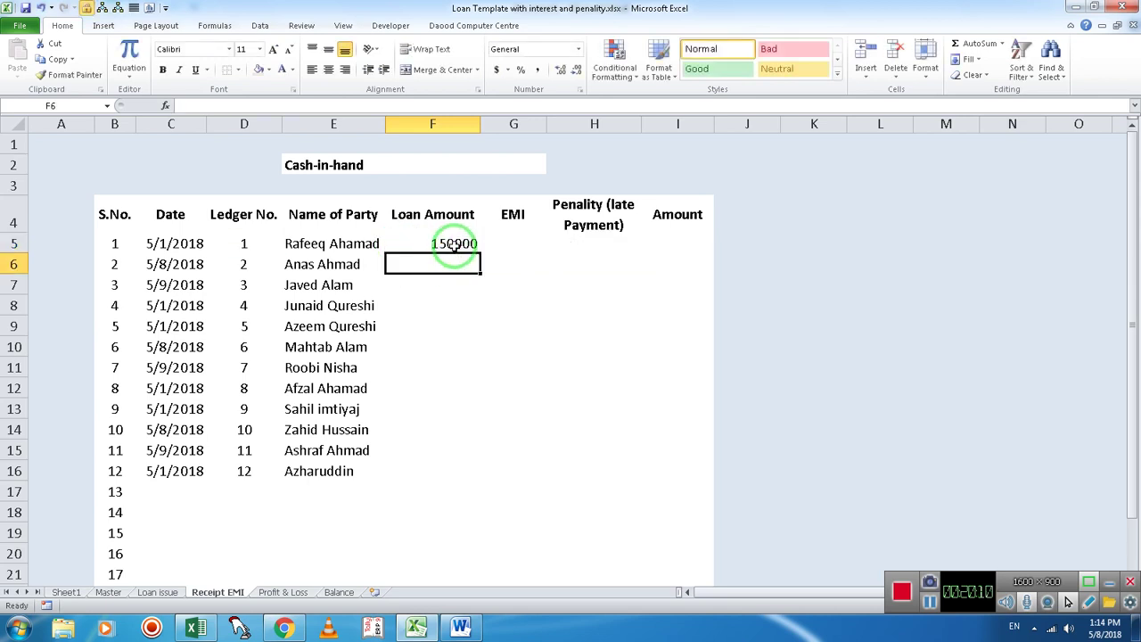
pyautogui.click(475, 248)
# - Copy F5's loan lookup formula down the Loan Amount column for all twelve receipts
pyautogui.moveTo(479, 252); pyautogui.dragTo(462, 548)
pyautogui.scroll(2, 511, 336)
pyautogui.click(517, 239)
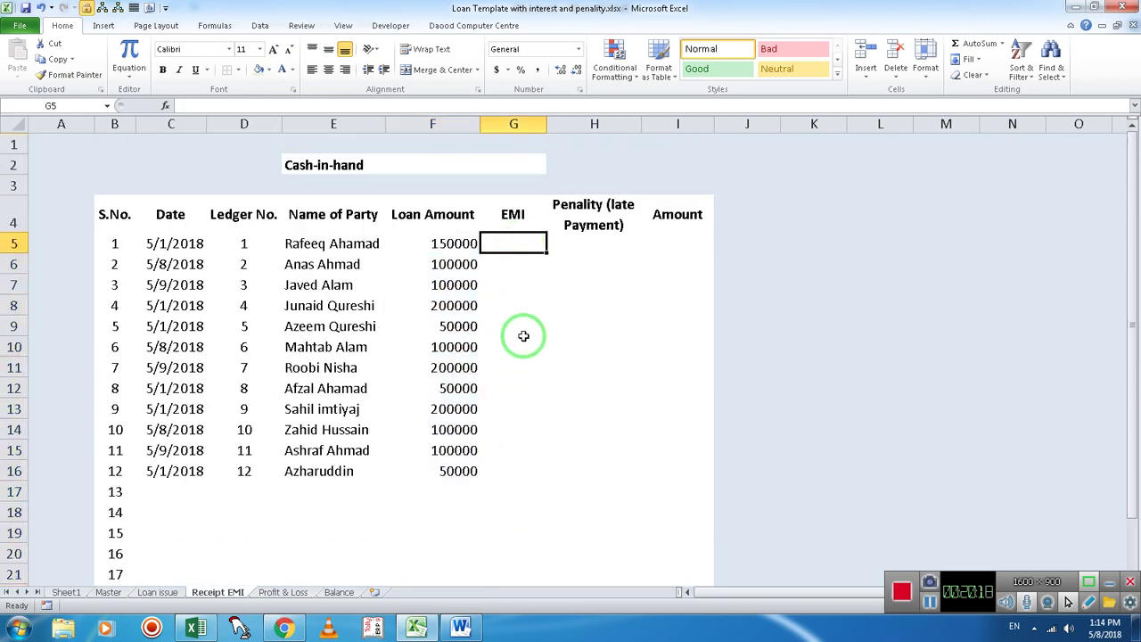
pyautogui.click(445, 244)
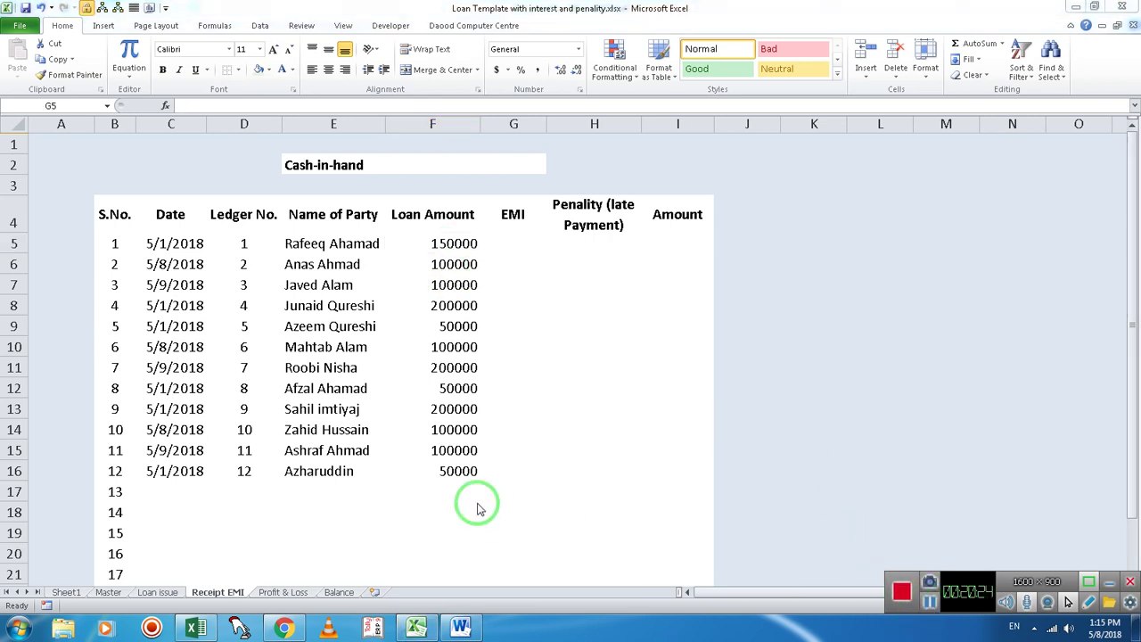
pyautogui.click(516, 247)
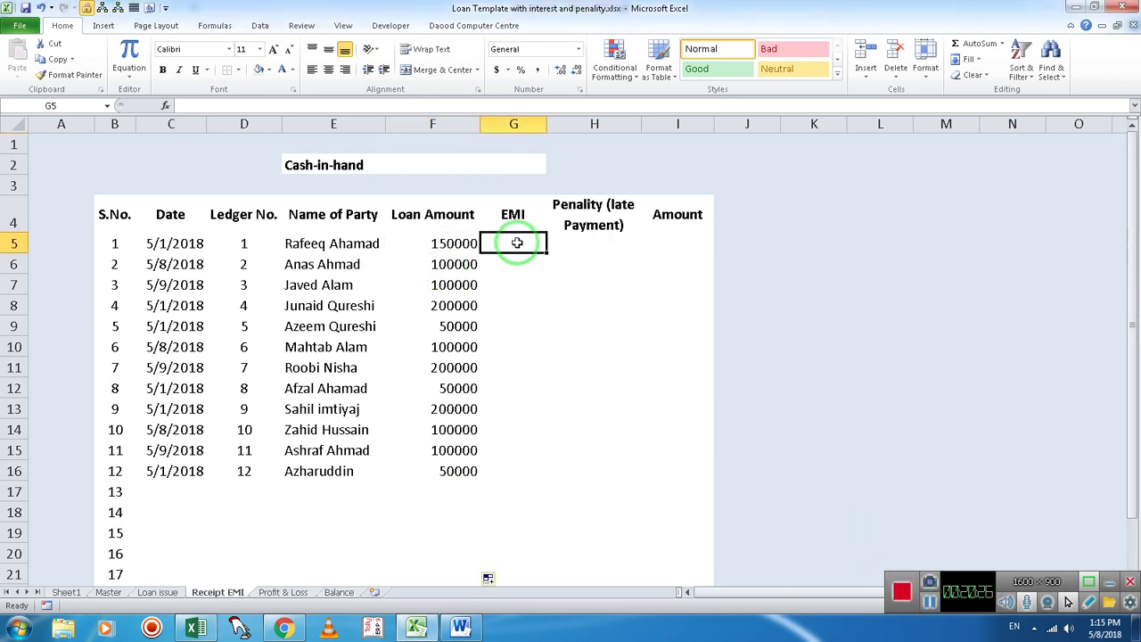
pyautogui.moveTo(516, 243); pyautogui.dragTo(512, 463)
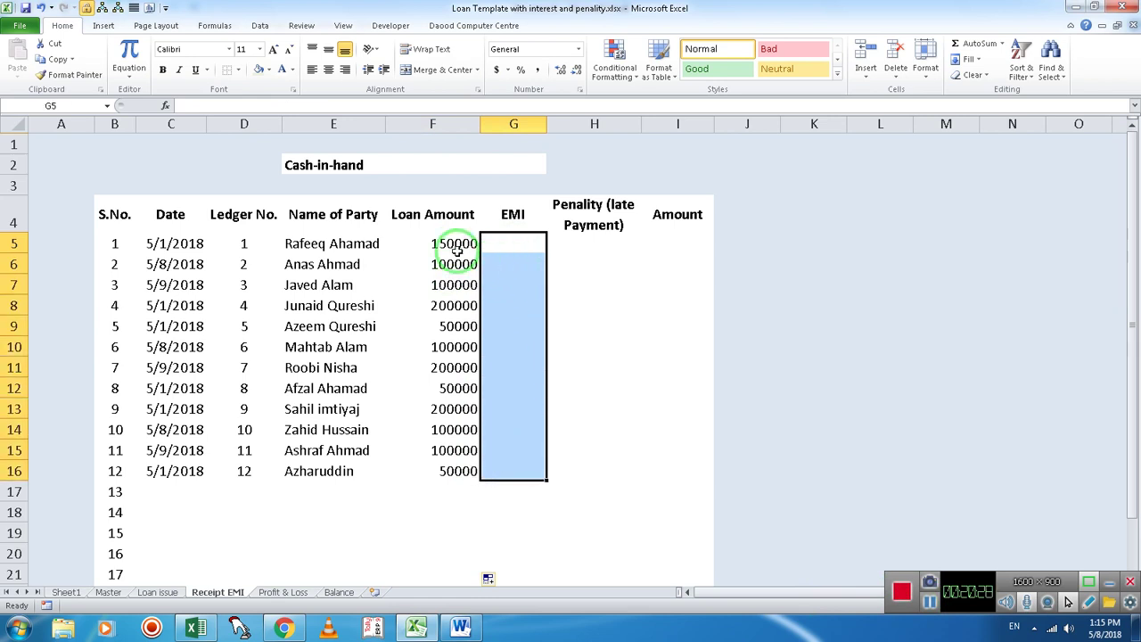
pyautogui.click(509, 247)
# - Review the Loan issue table from Ledger No. to EMI to count its columns
pyautogui.click(169, 593)
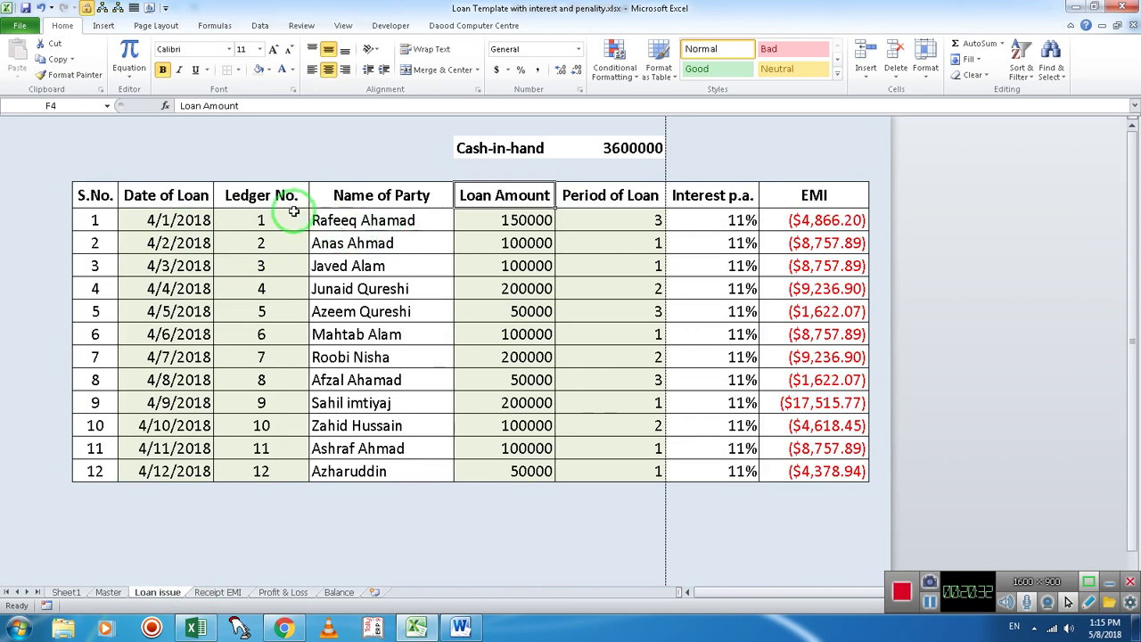
pyautogui.moveTo(288, 198); pyautogui.dragTo(811, 471)
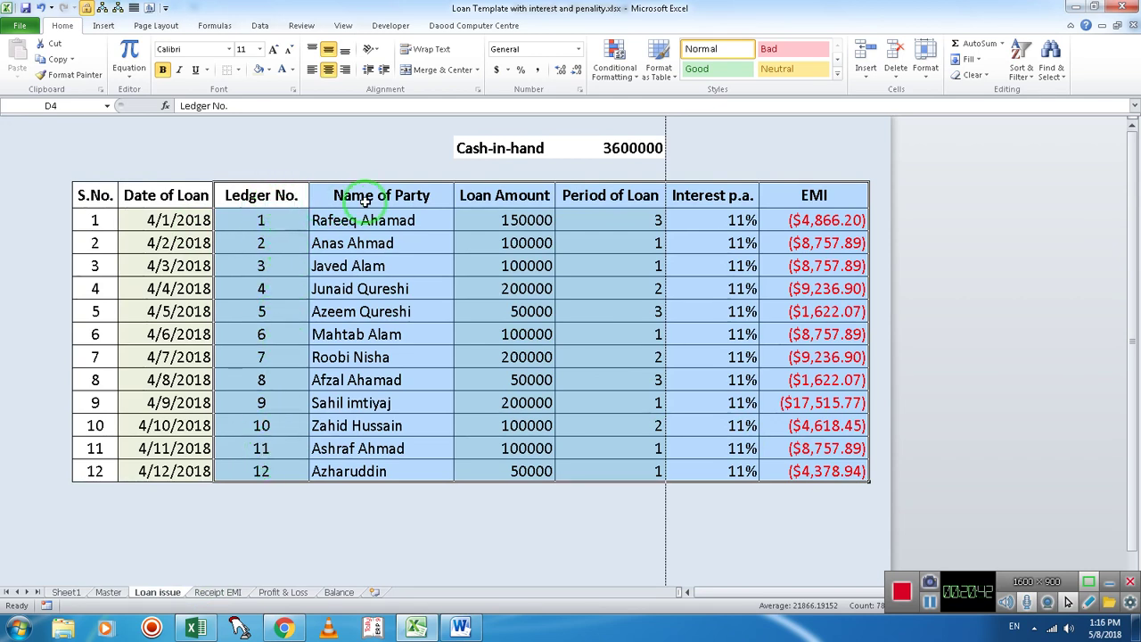
pyautogui.click(819, 196)
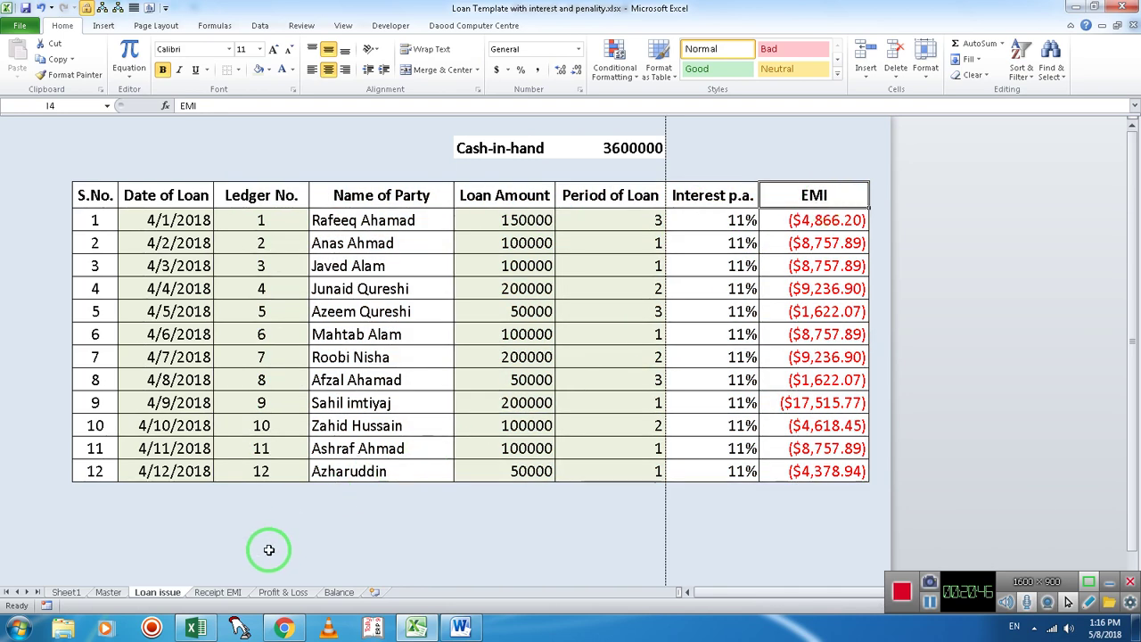
# - Copy F5's IFERROR lookup formula text and paste it into EMI cell G5
pyautogui.click(219, 592)
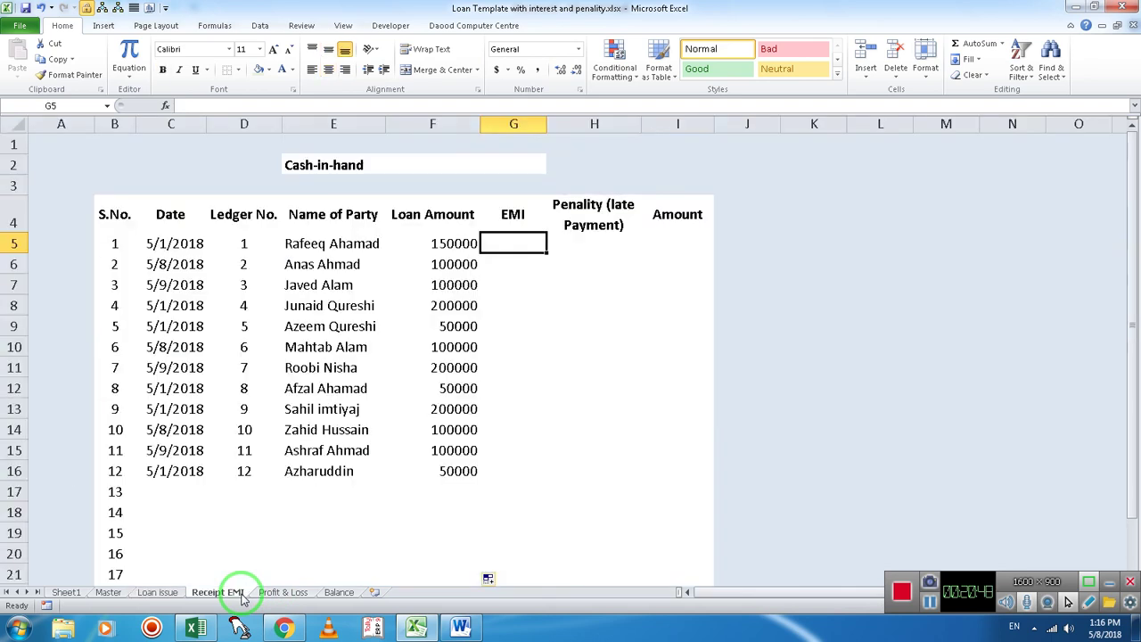
pyautogui.doubleClick(461, 249)
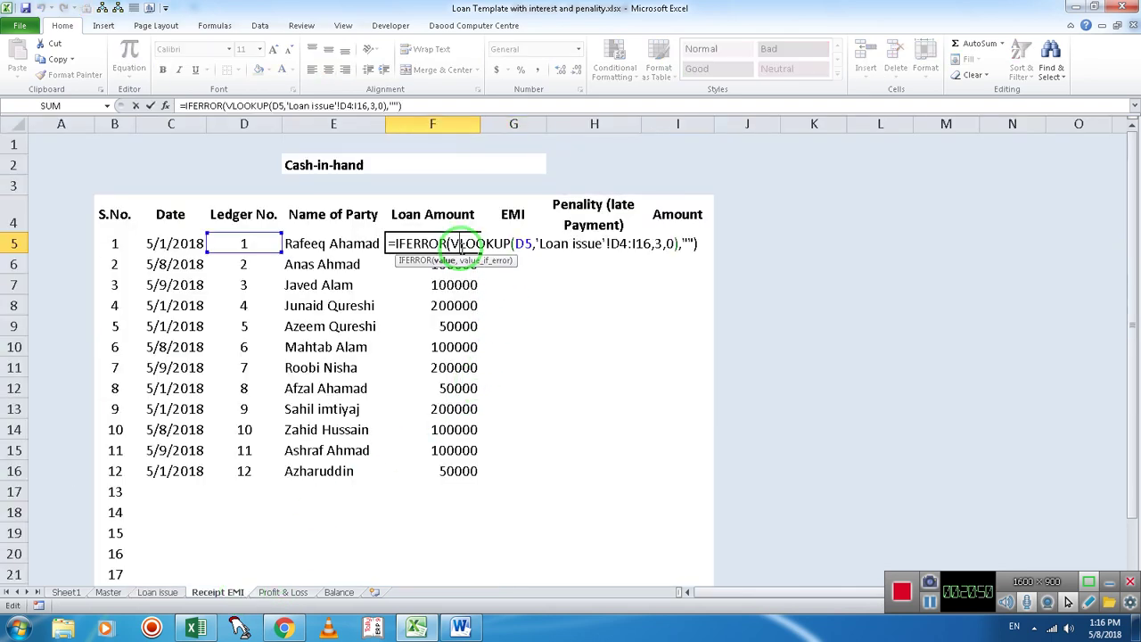
pyautogui.moveTo(398, 243); pyautogui.dragTo(700, 244)
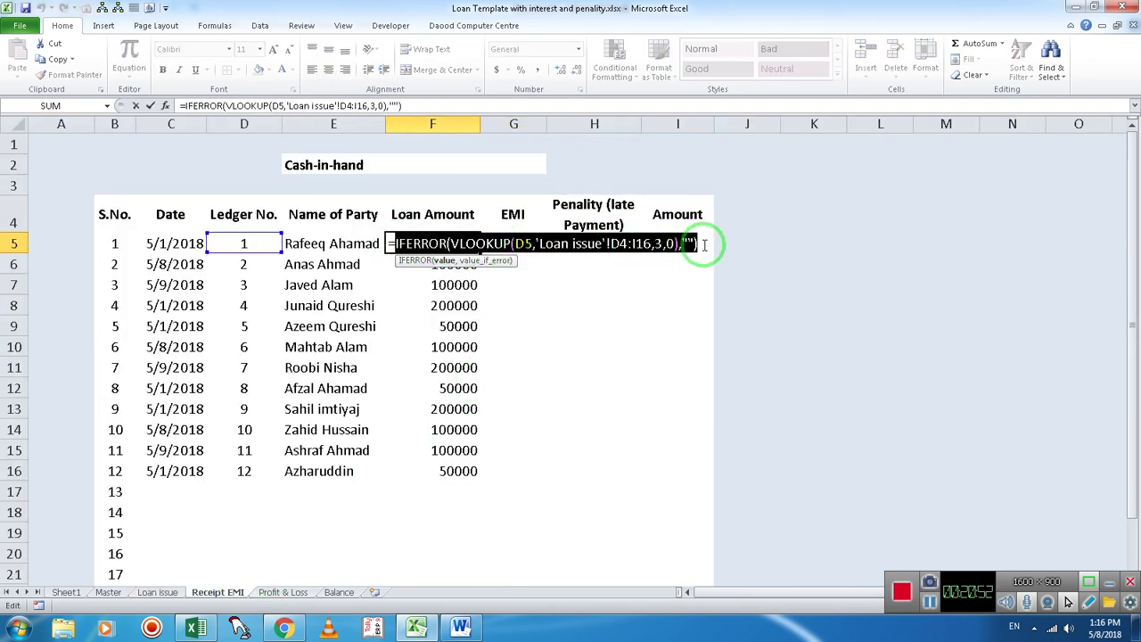
pyautogui.click(55, 60)
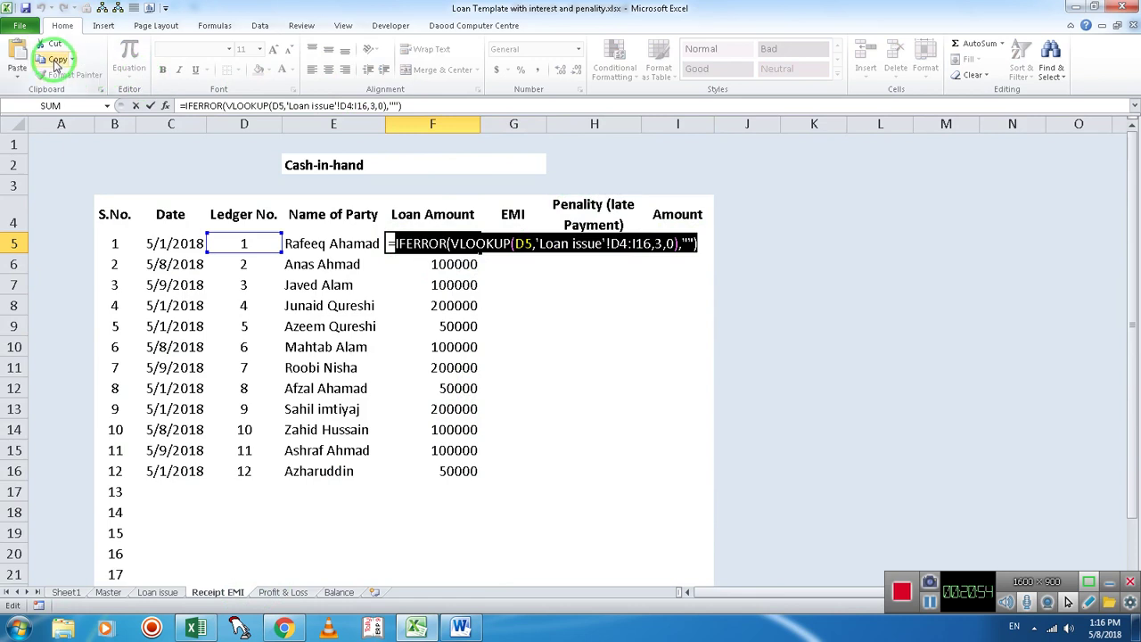
pyautogui.press('Return')
pyautogui.press('Up')
pyautogui.press('Right')
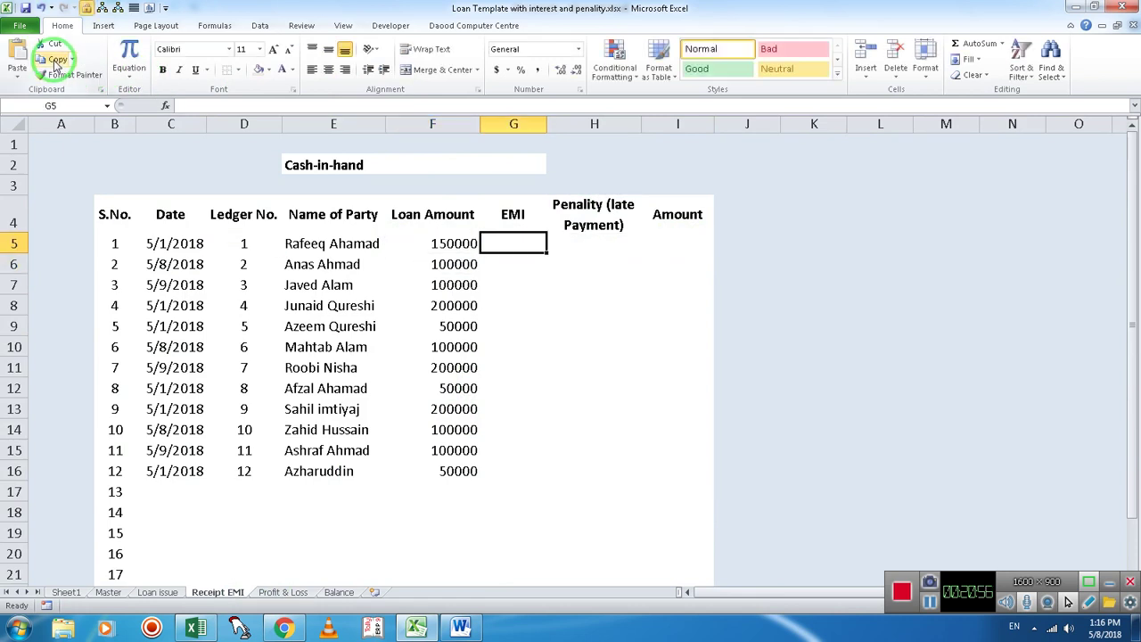
pyautogui.write('=')
pyautogui.hotkey('ctrl', 'v')
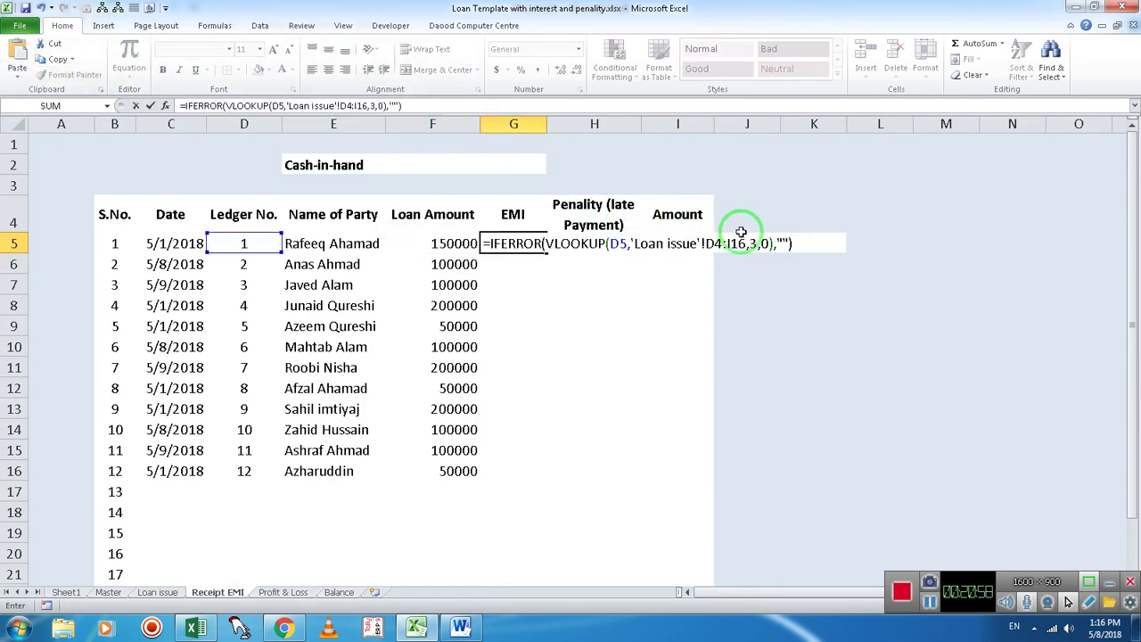
# - Change G5's VLOOKUP column index from 3 to 5, then 6, returning EMI -4866.2
pyautogui.doubleClick(754, 244)
pyautogui.write('5')
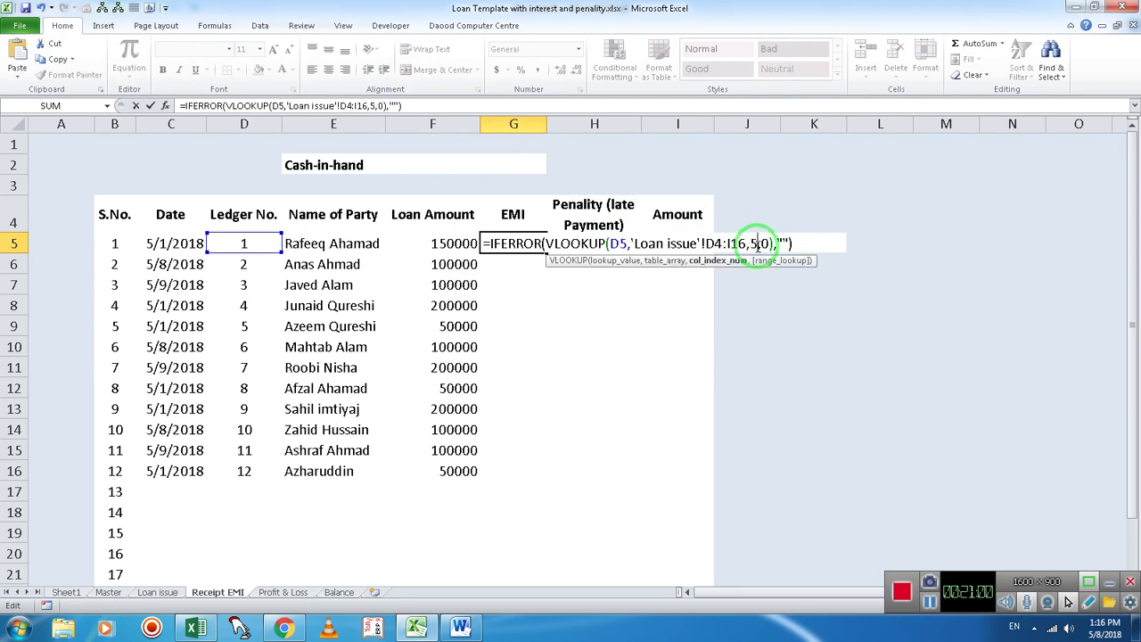
pyautogui.press('Return')
pyautogui.press('Up')
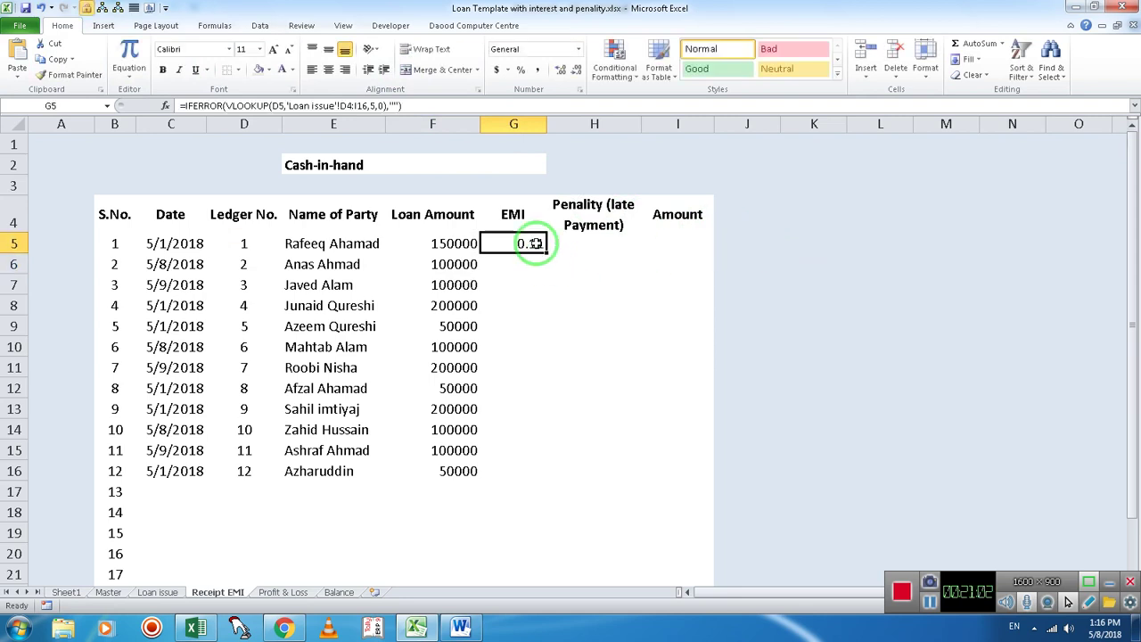
pyautogui.doubleClick(534, 243)
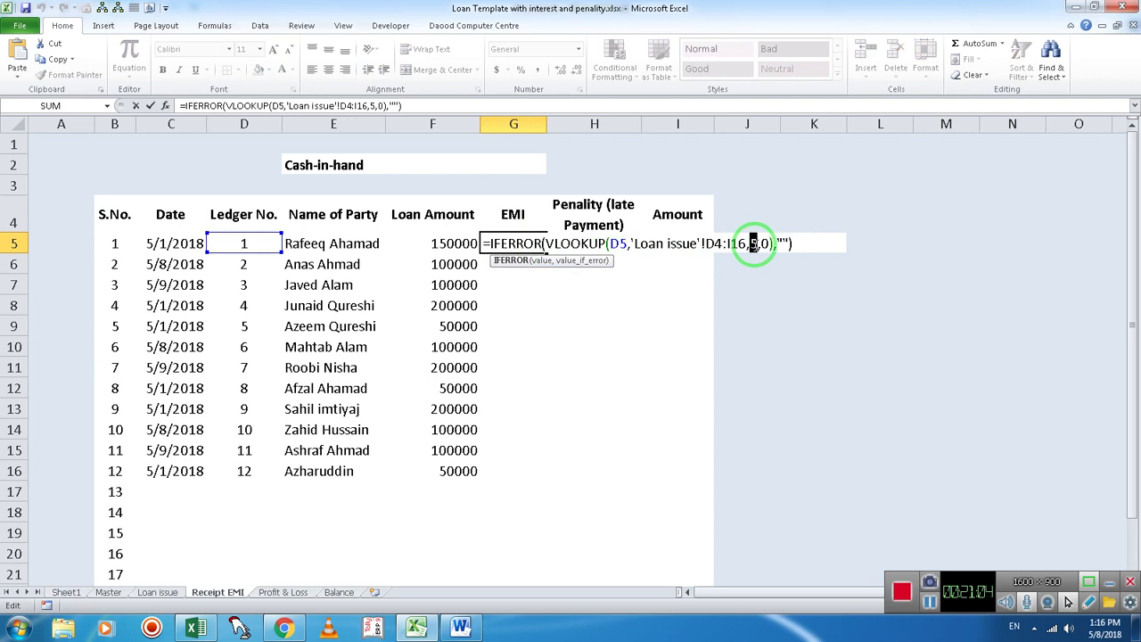
pyautogui.write('6')
pyautogui.press('Return')
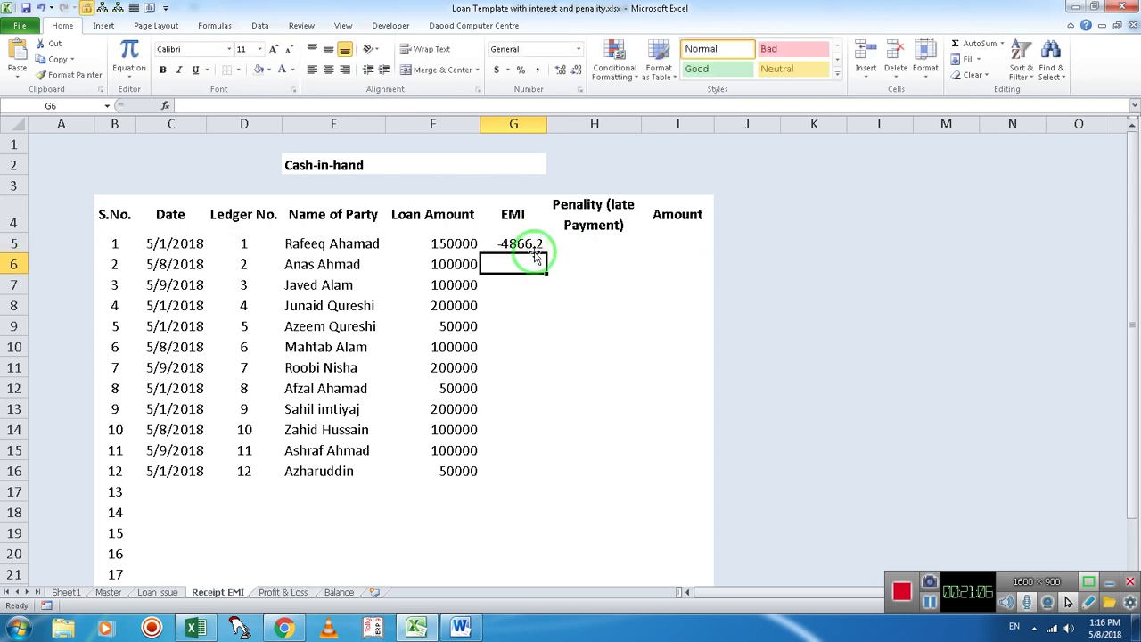
pyautogui.click(522, 247)
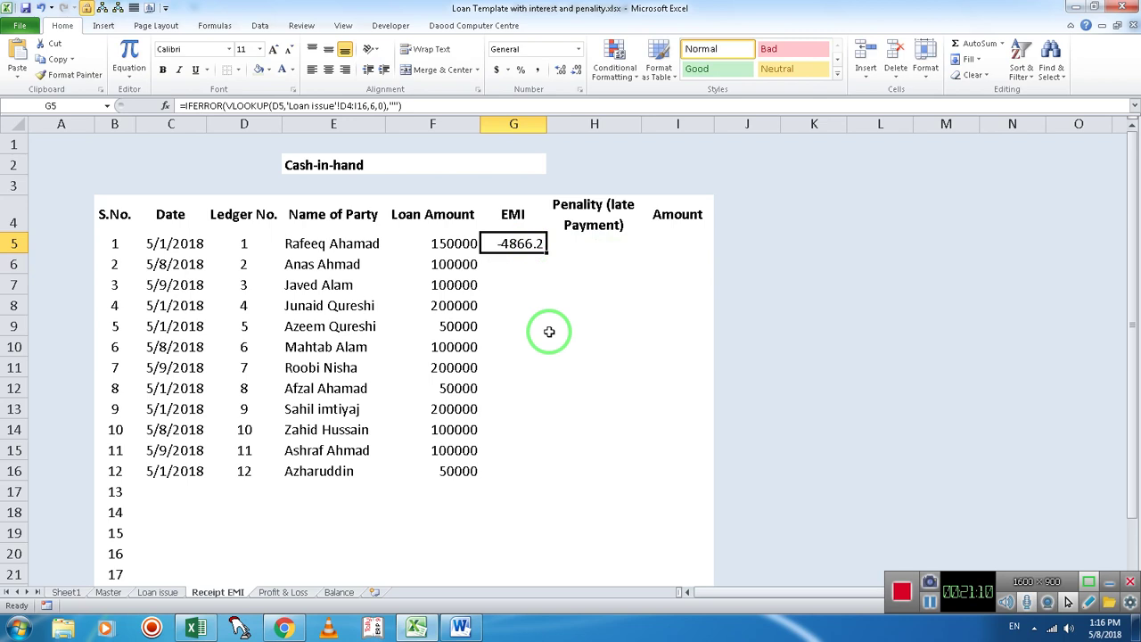
pyautogui.click(522, 264)
pyautogui.click(523, 251)
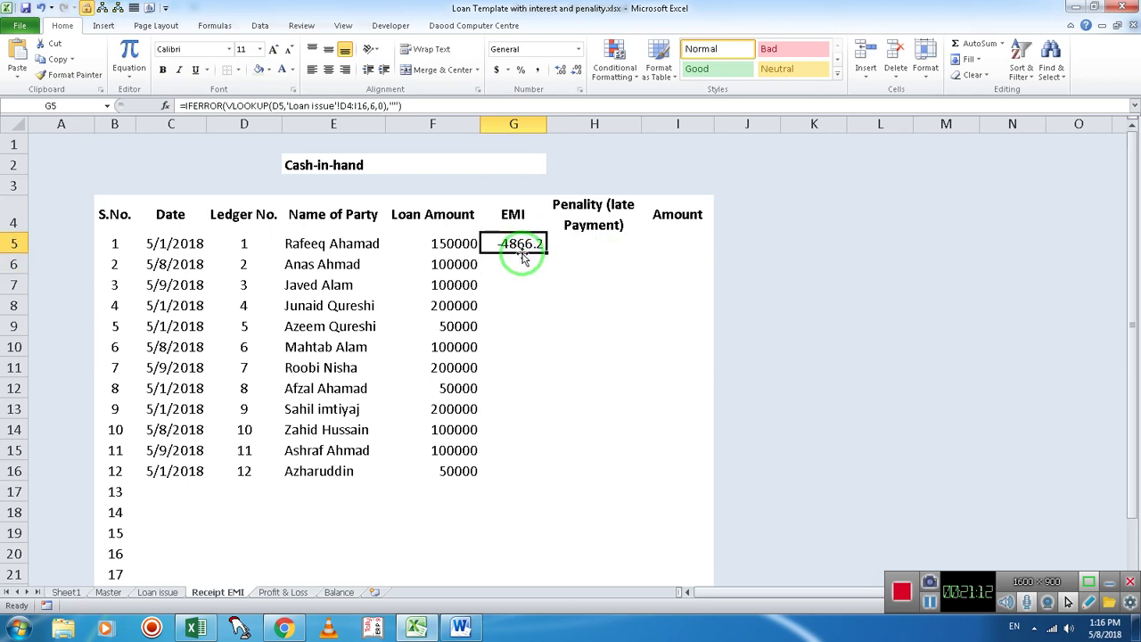
pyautogui.doubleClick(522, 253)
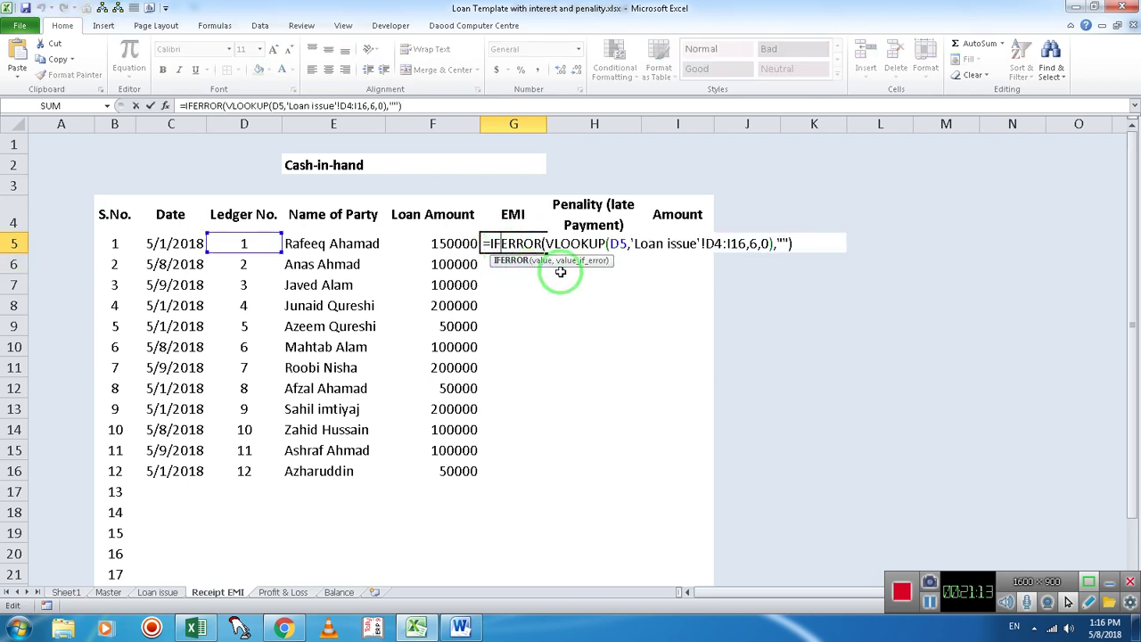
pyautogui.press('Return')
pyautogui.click(536, 243)
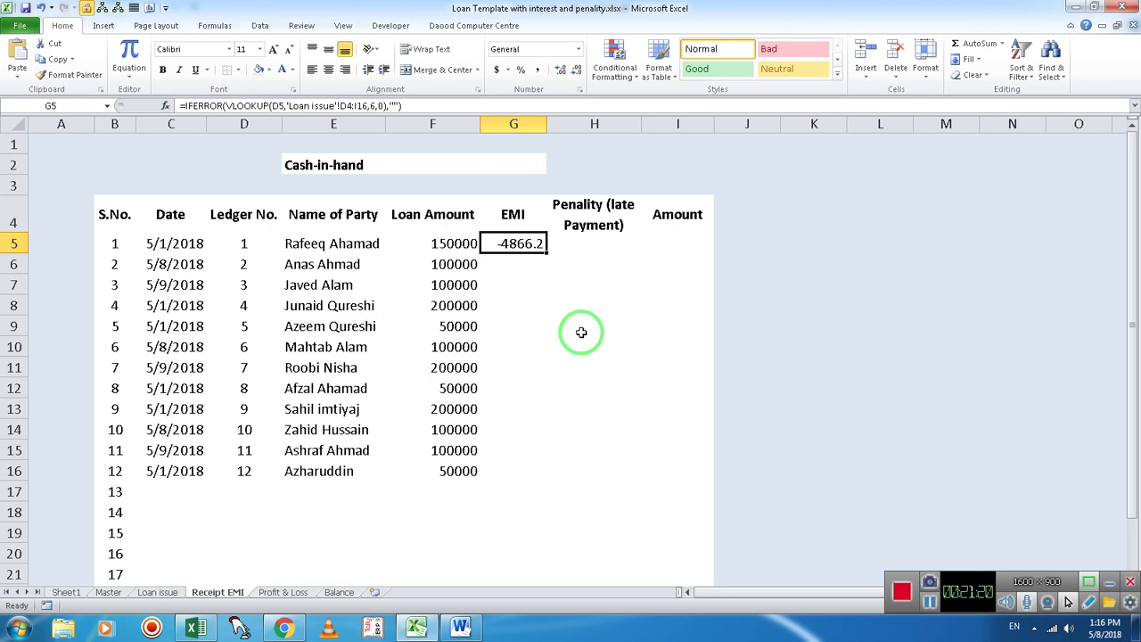
pyautogui.doubleClick(517, 244)
# - Wrap G5's formula in ABS and fill it to row 24, exposing a #VALUE! in G17
pyautogui.click(489, 243)
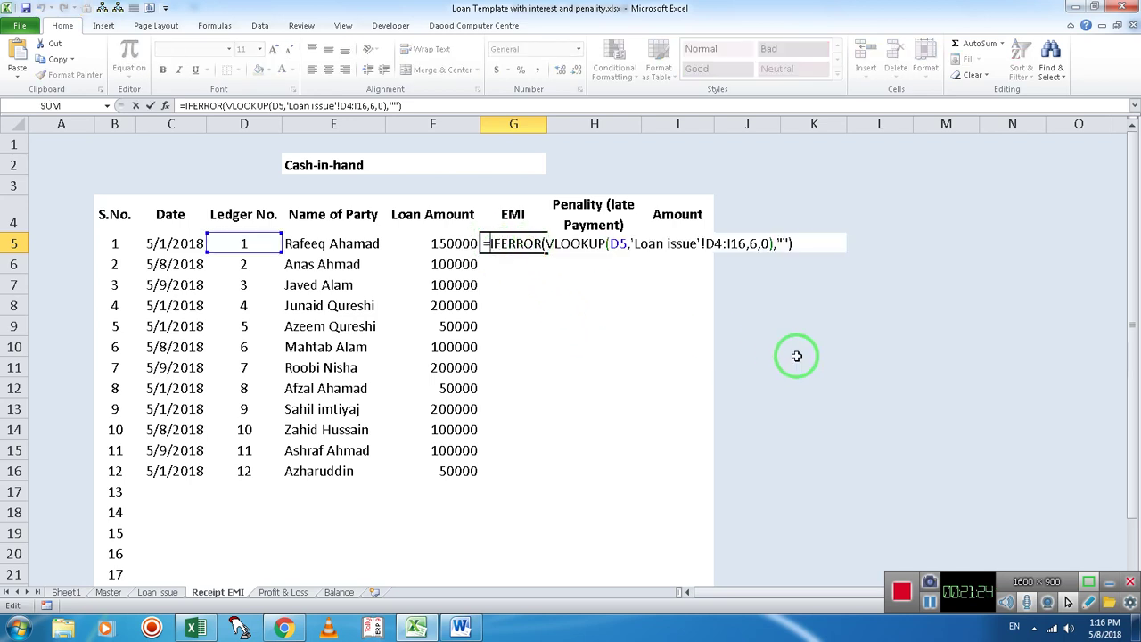
pyautogui.write('ab')
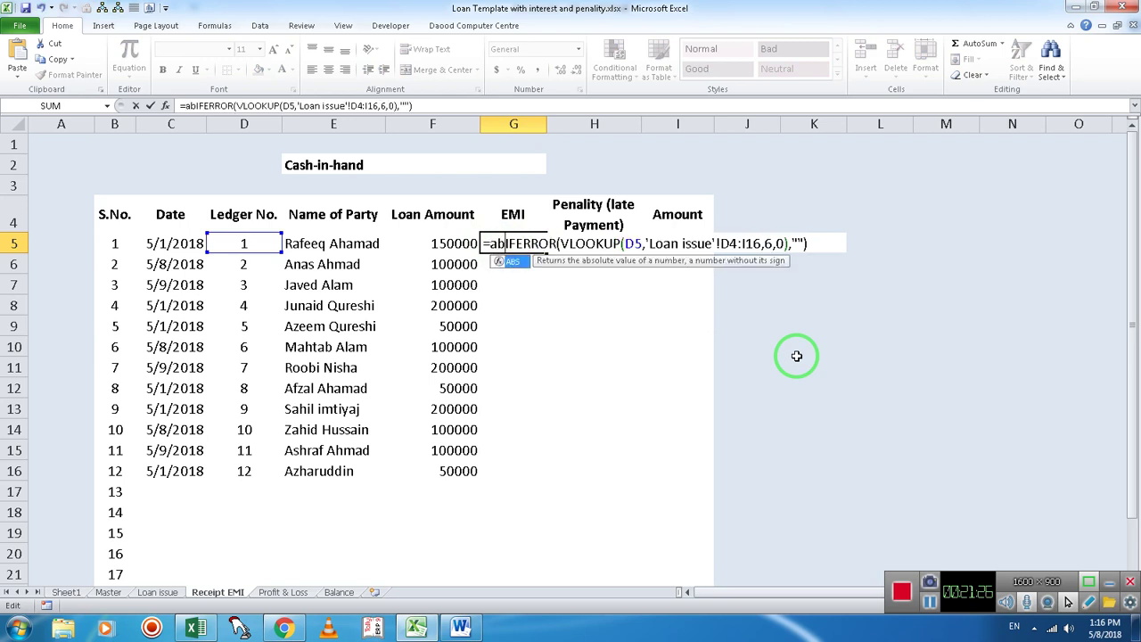
pyautogui.write('s(')
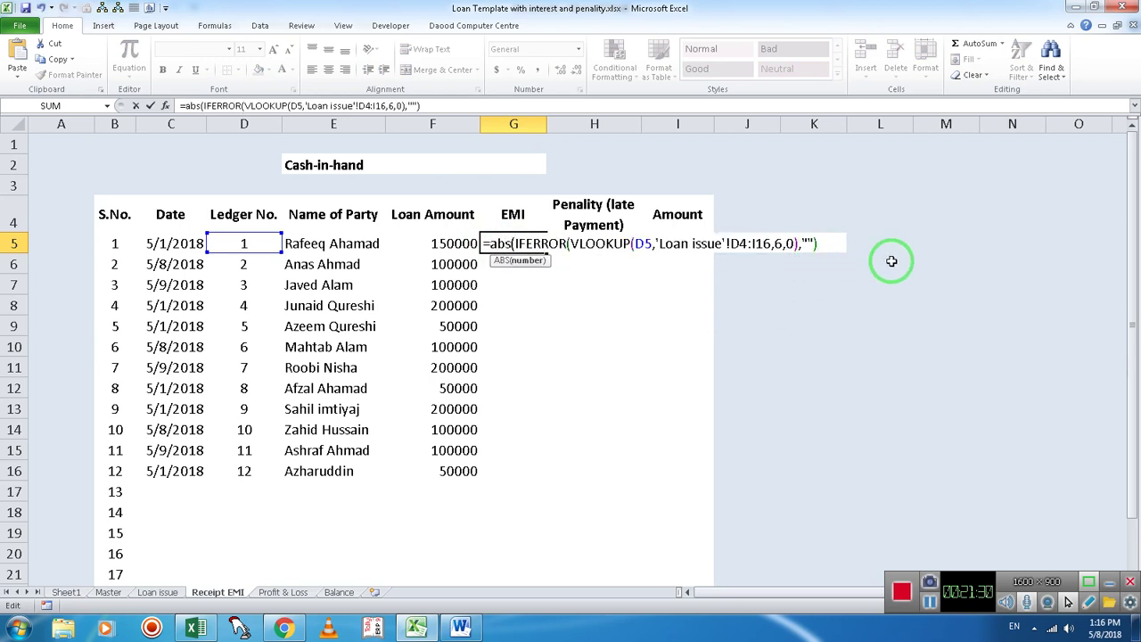
pyautogui.press('Return')
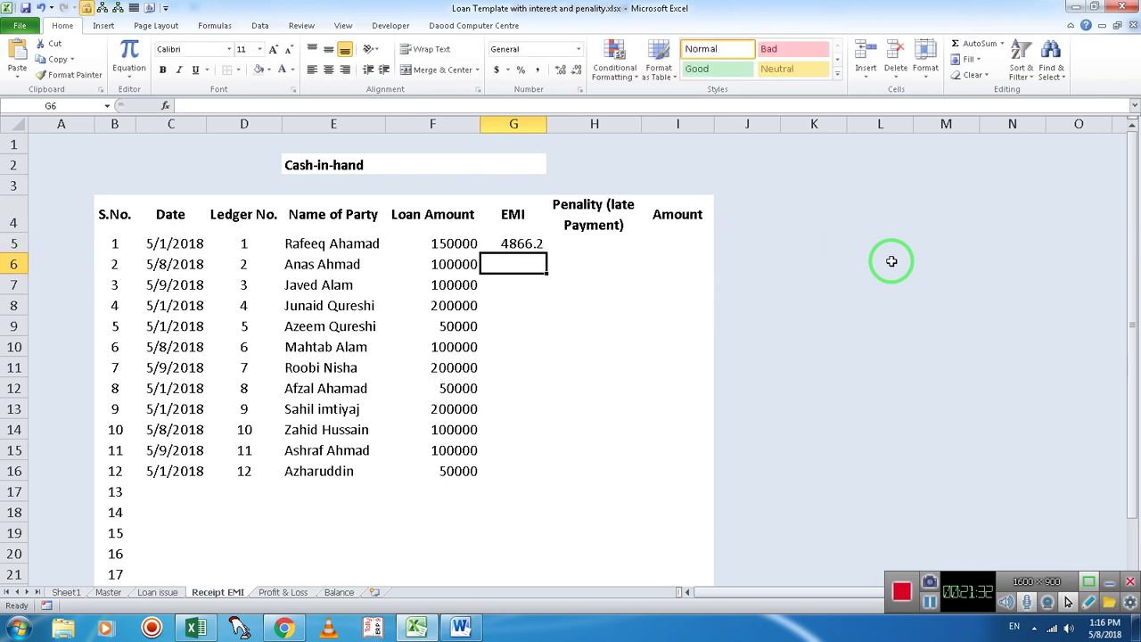
pyautogui.press('Up')
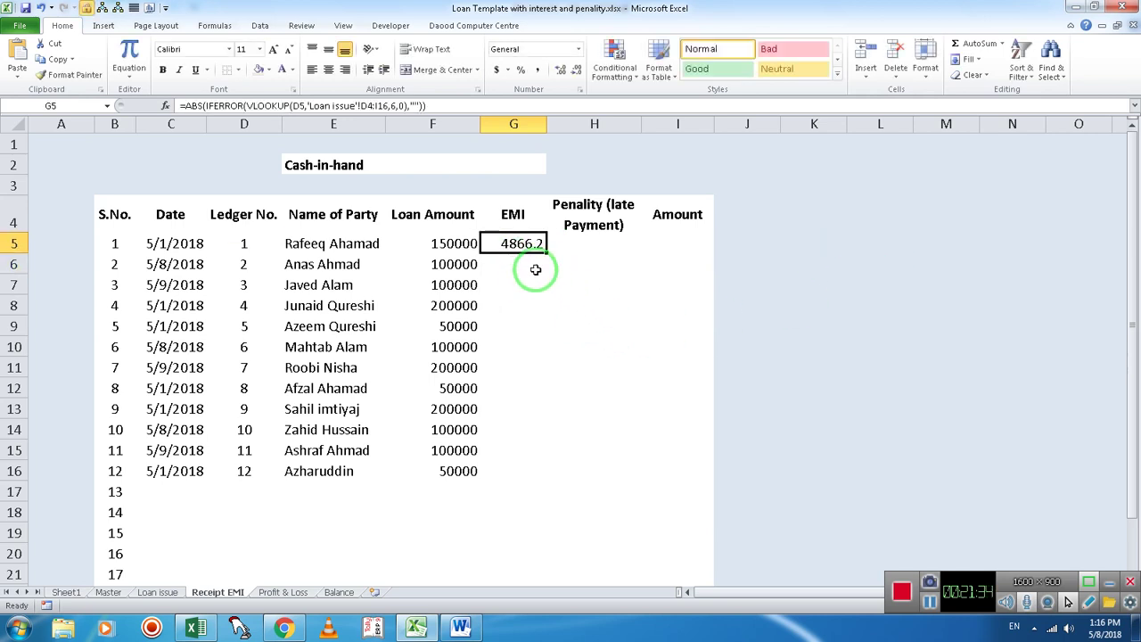
pyautogui.moveTo(546, 254); pyautogui.dragTo(535, 474)
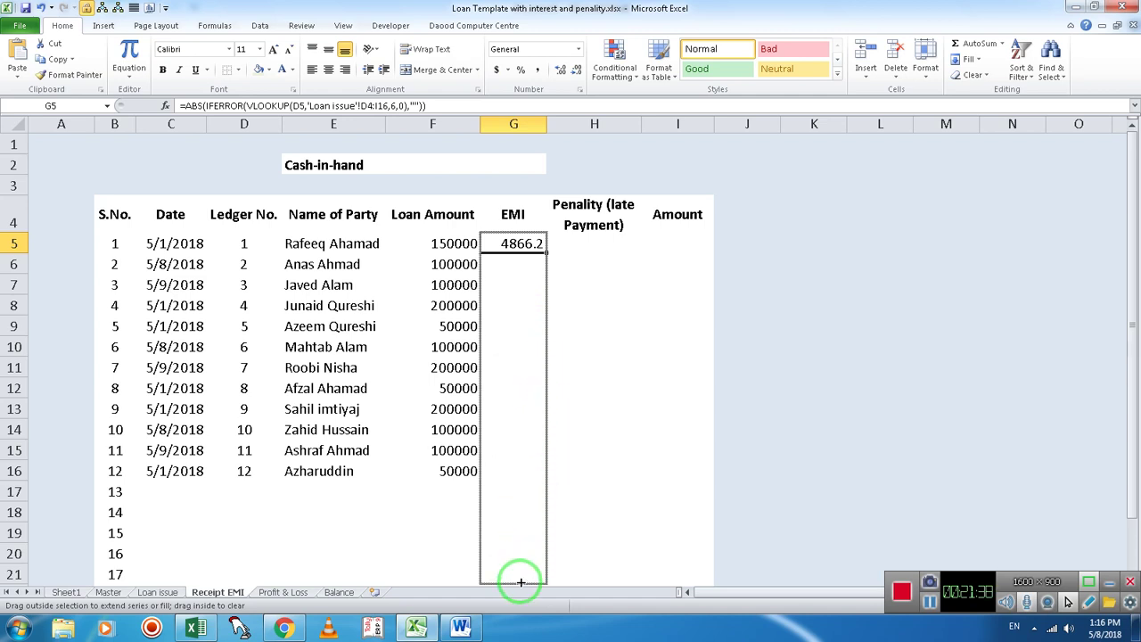
pyautogui.moveTo(533, 478); pyautogui.dragTo(526, 539)
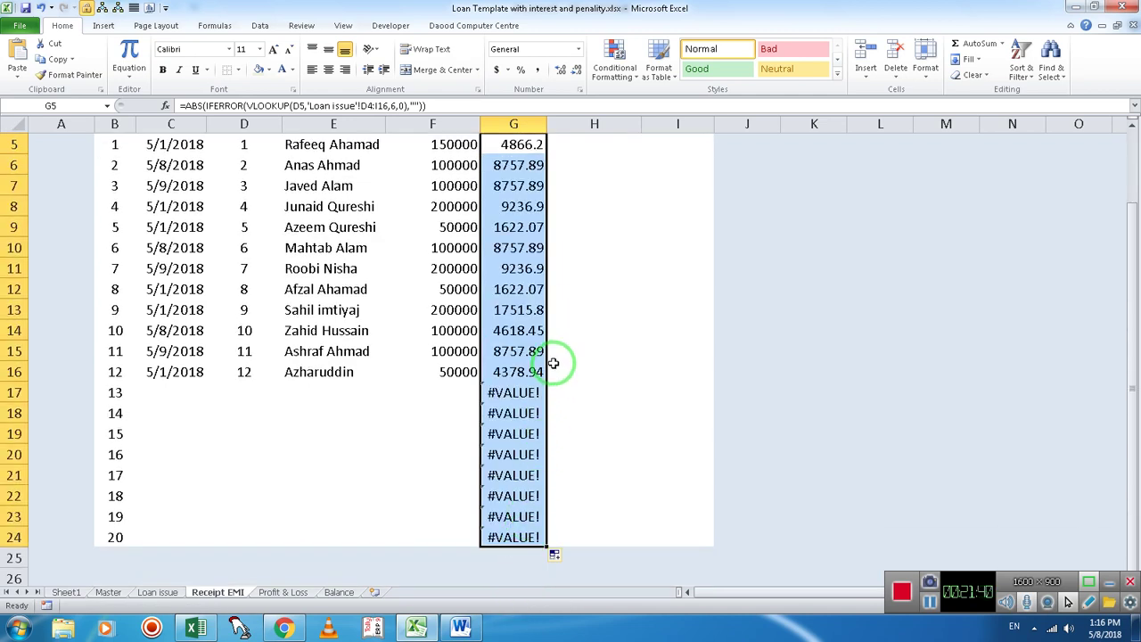
pyautogui.click(526, 392)
# - Move ABS inside IFERROR around the VLOOKUP in G5 and refill the EMI column
pyautogui.scroll(2, 544, 268)
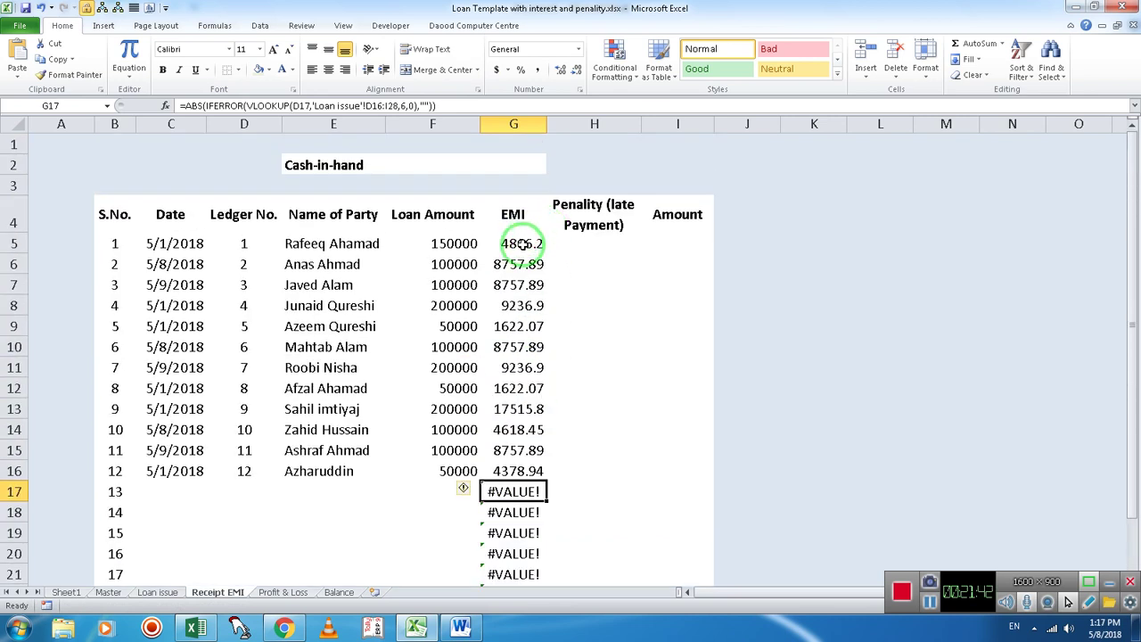
pyautogui.click(524, 247)
pyautogui.doubleClick(524, 247)
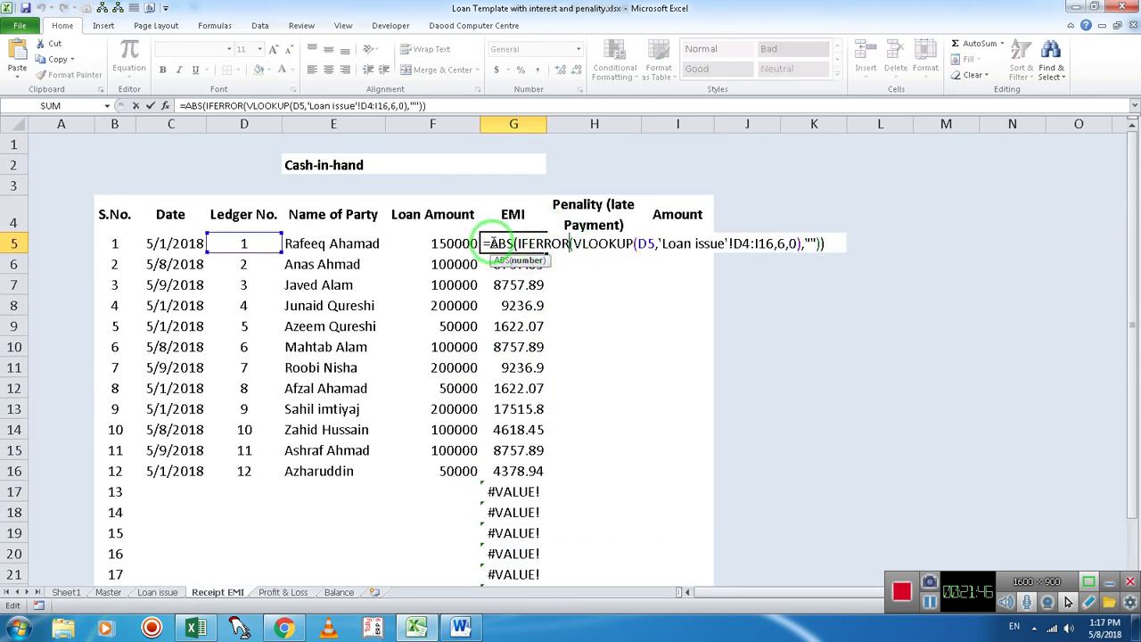
pyautogui.moveTo(492, 243); pyautogui.dragTo(514, 244)
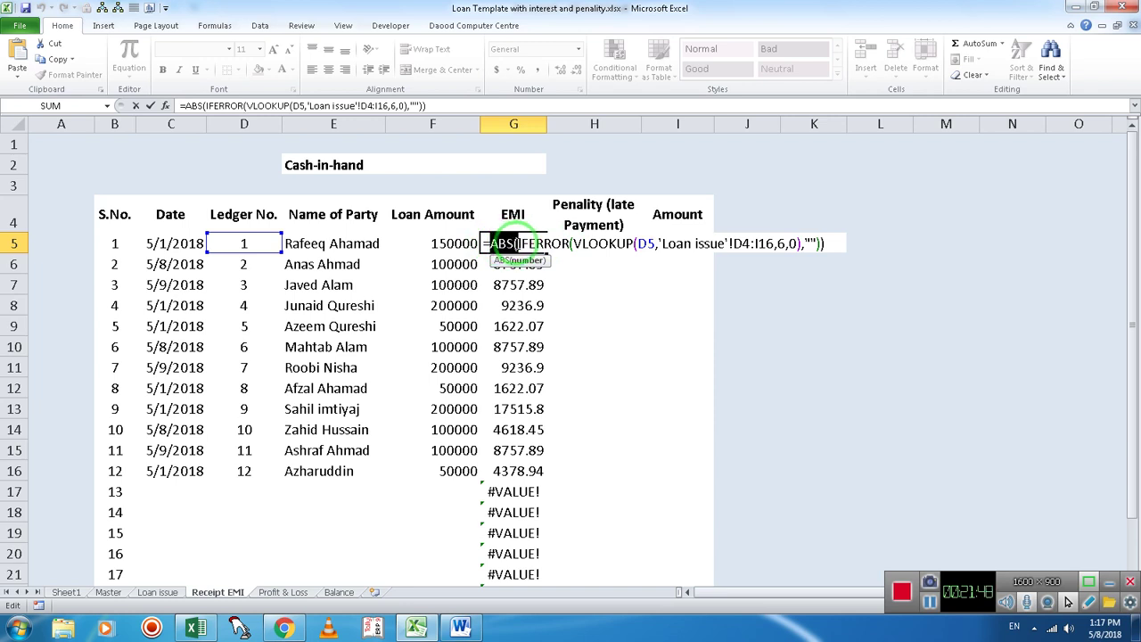
pyautogui.press('BackSpace')
pyautogui.click(544, 244)
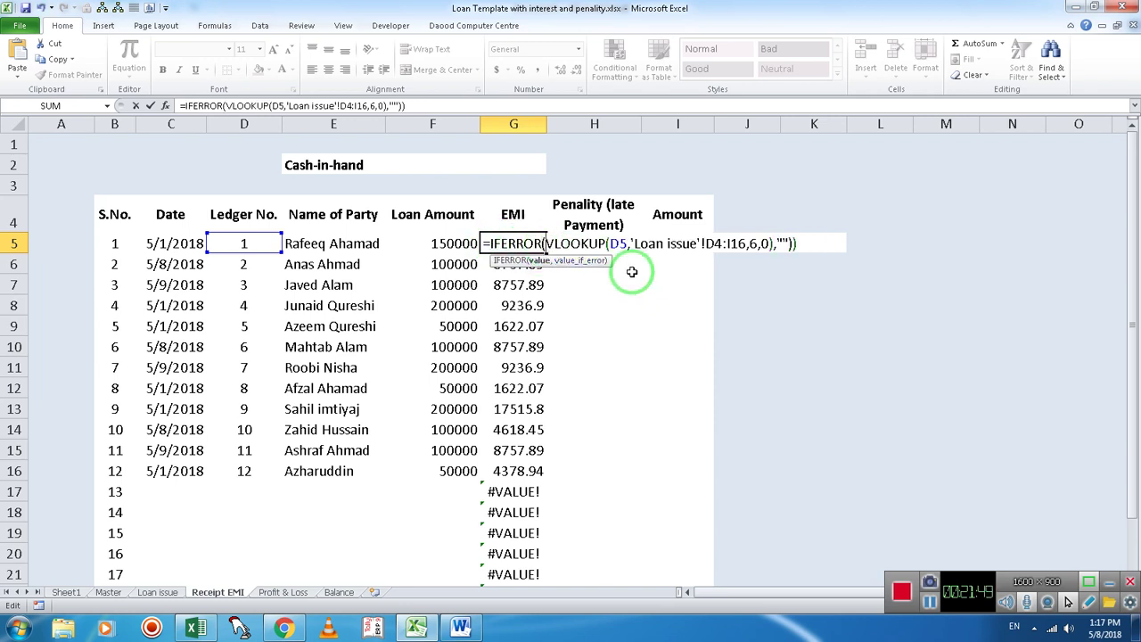
pyautogui.write('abs')
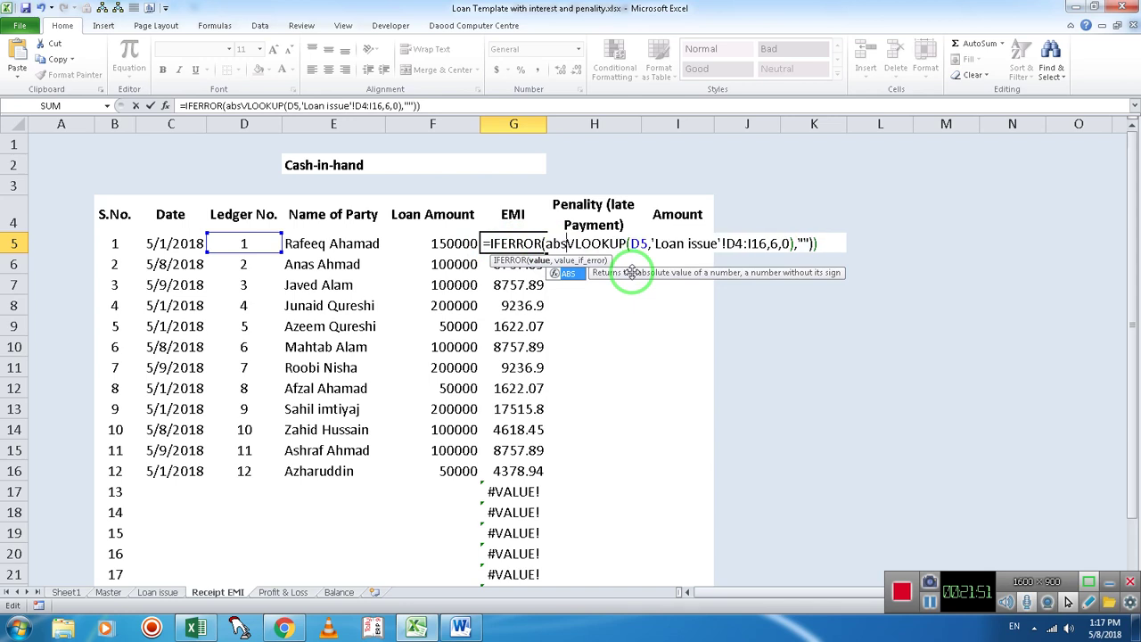
pyautogui.write('(')
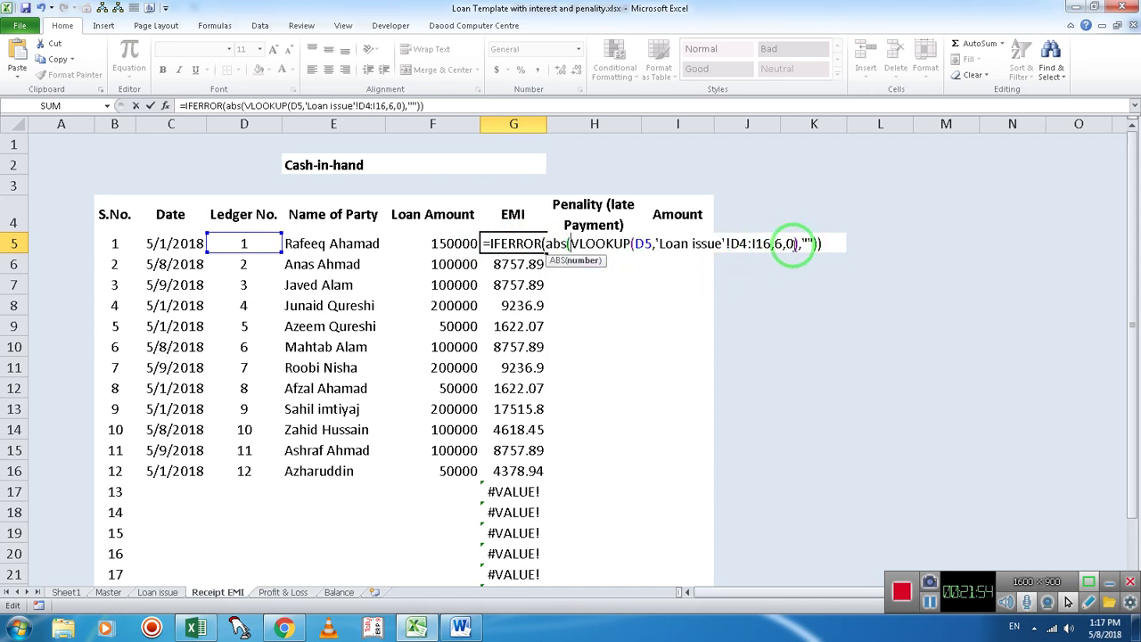
pyautogui.click(796, 244)
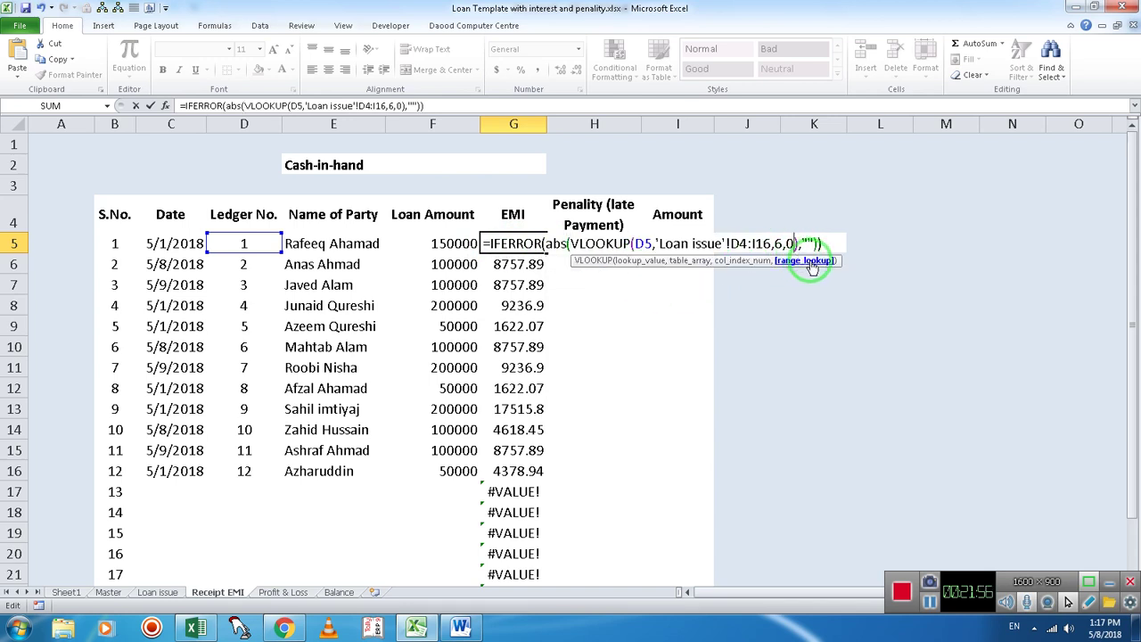
pyautogui.write(')')
pyautogui.click(840, 244)
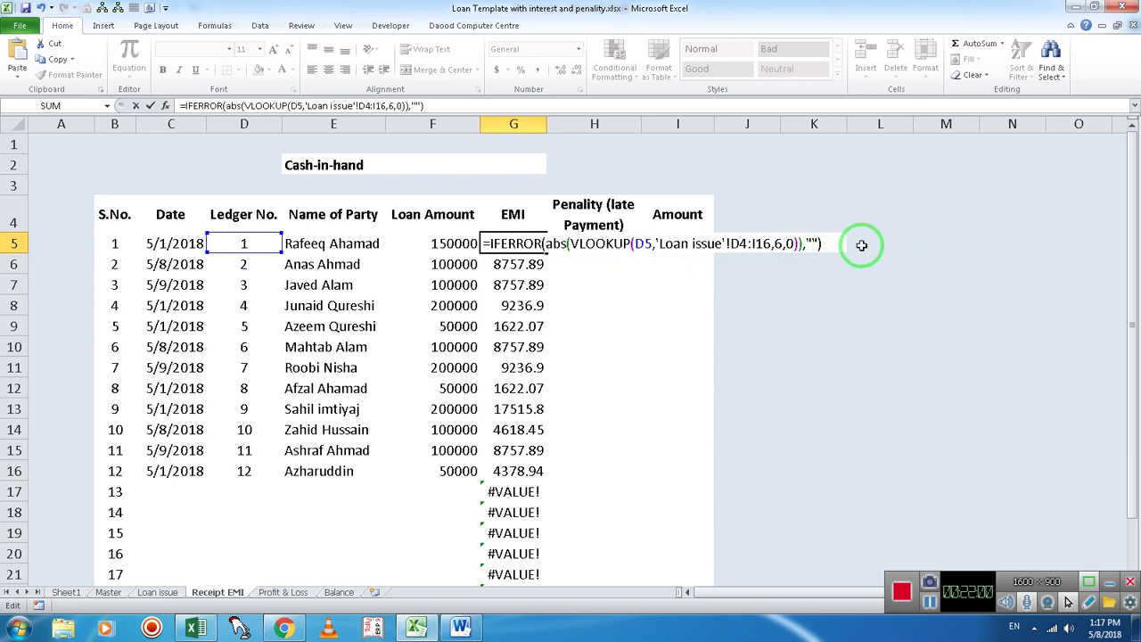
pyautogui.press('Return')
pyautogui.click(539, 249)
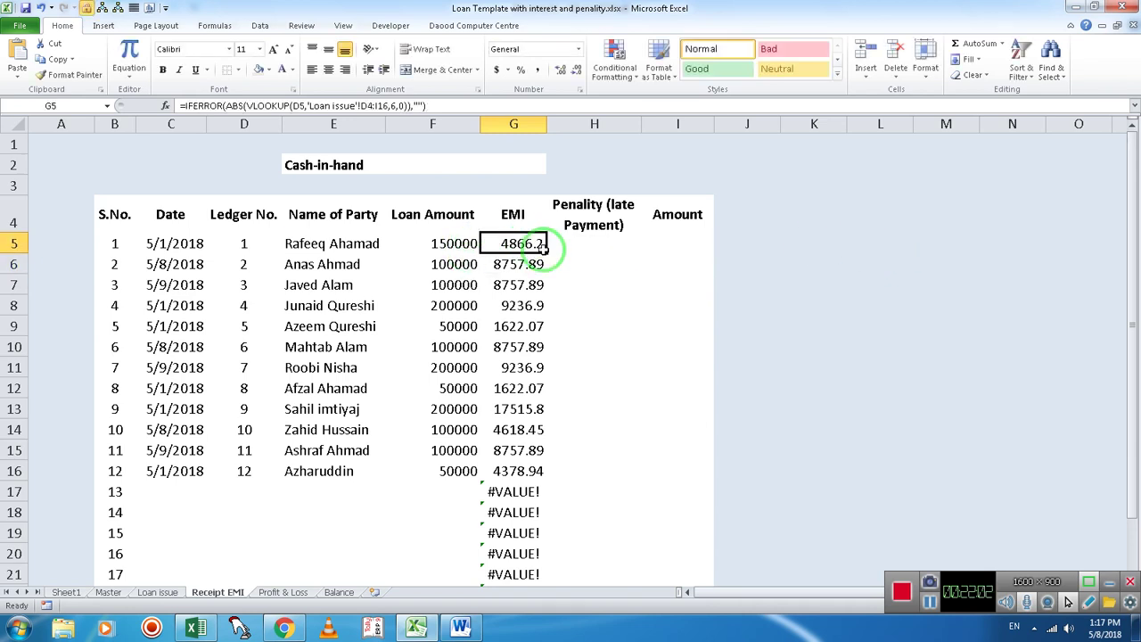
pyautogui.moveTo(544, 249); pyautogui.dragTo(533, 553)
# - Inspect the EMI formulas from G5 down to G16 for positive values like 4866.2
pyautogui.scroll(2, 547, 389)
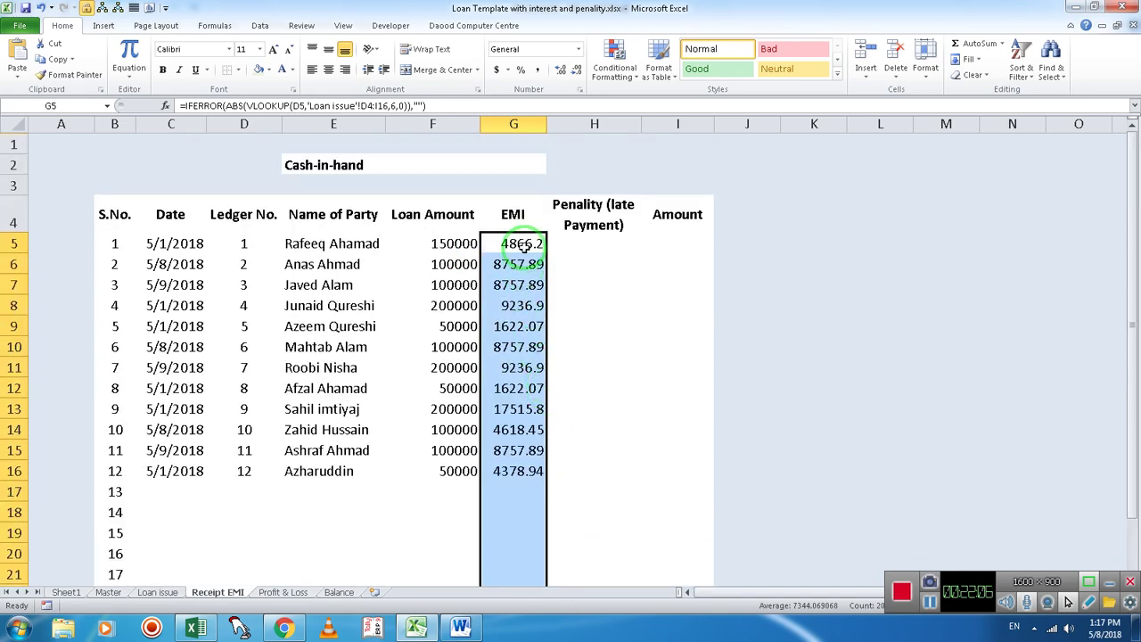
pyautogui.click(523, 264)
pyautogui.click(523, 327)
pyautogui.click(522, 368)
pyautogui.click(522, 408)
pyautogui.click(521, 451)
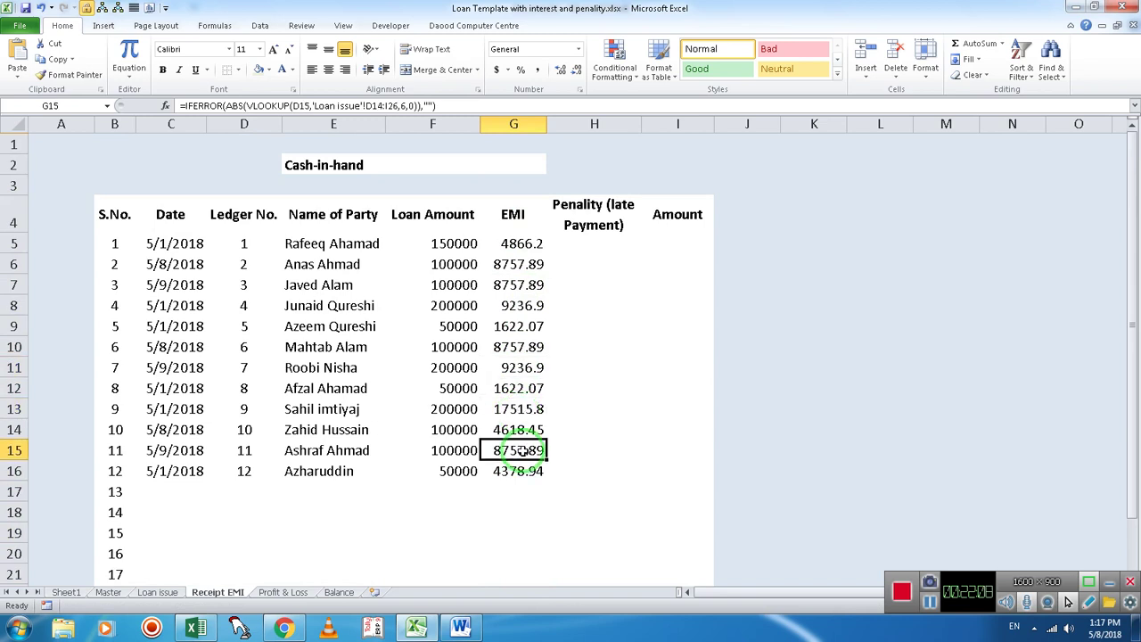
pyautogui.click(519, 470)
pyautogui.click(525, 246)
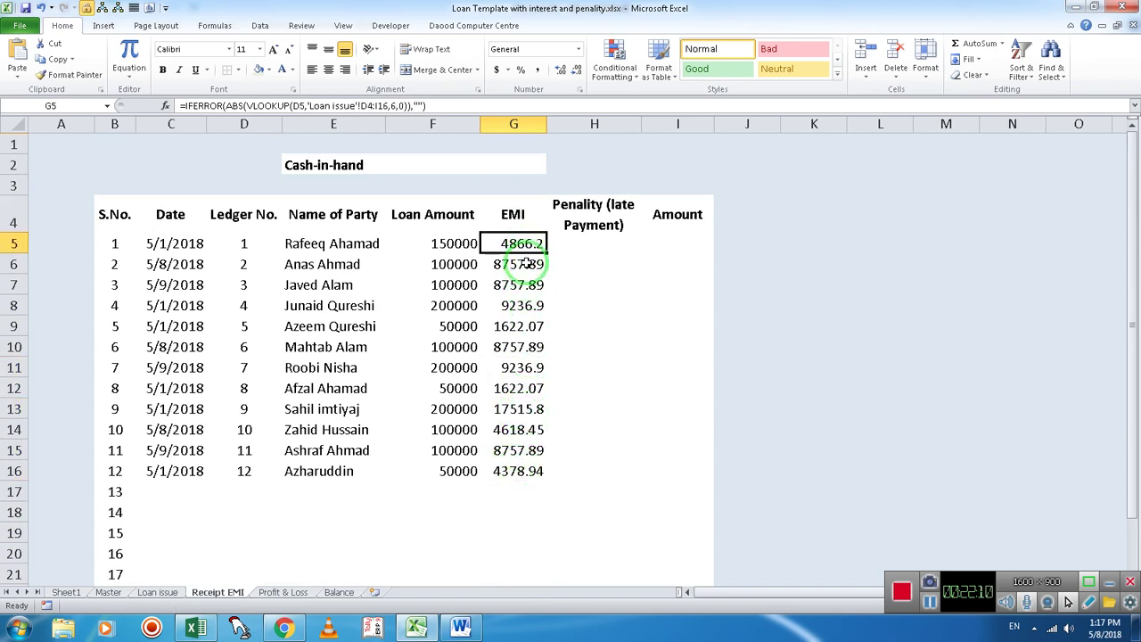
pyautogui.click(526, 263)
pyautogui.click(526, 285)
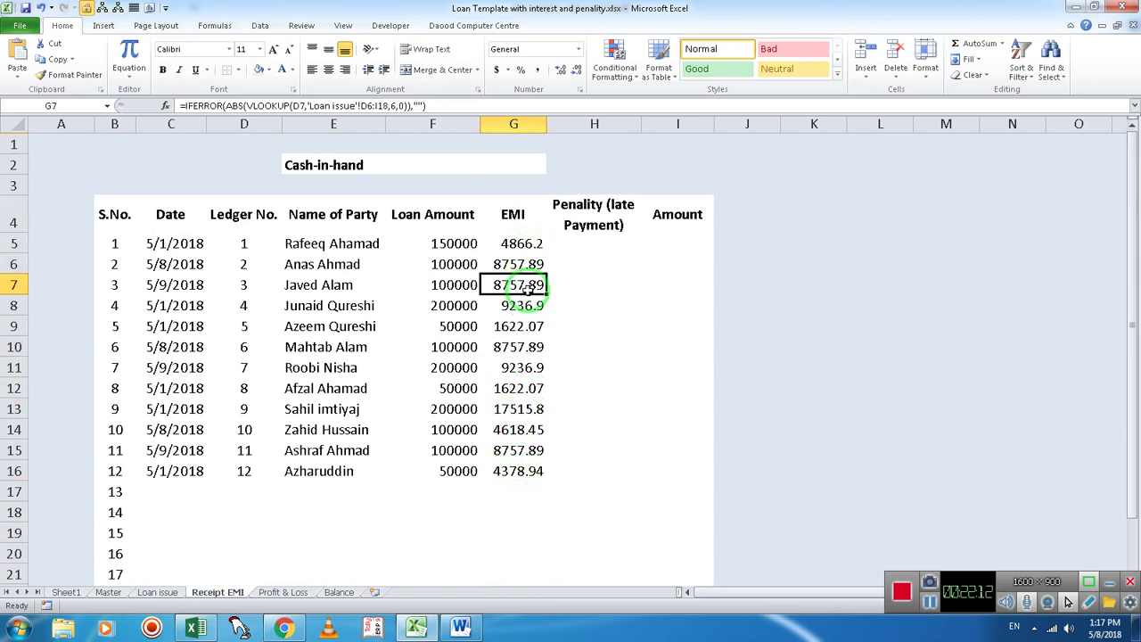
# - Change the first Loan issue EMI to =IFERROR(ROUNDUP(PMT(H5/12,G5*12,F5,0,1),0),"")
pyautogui.click(158, 592)
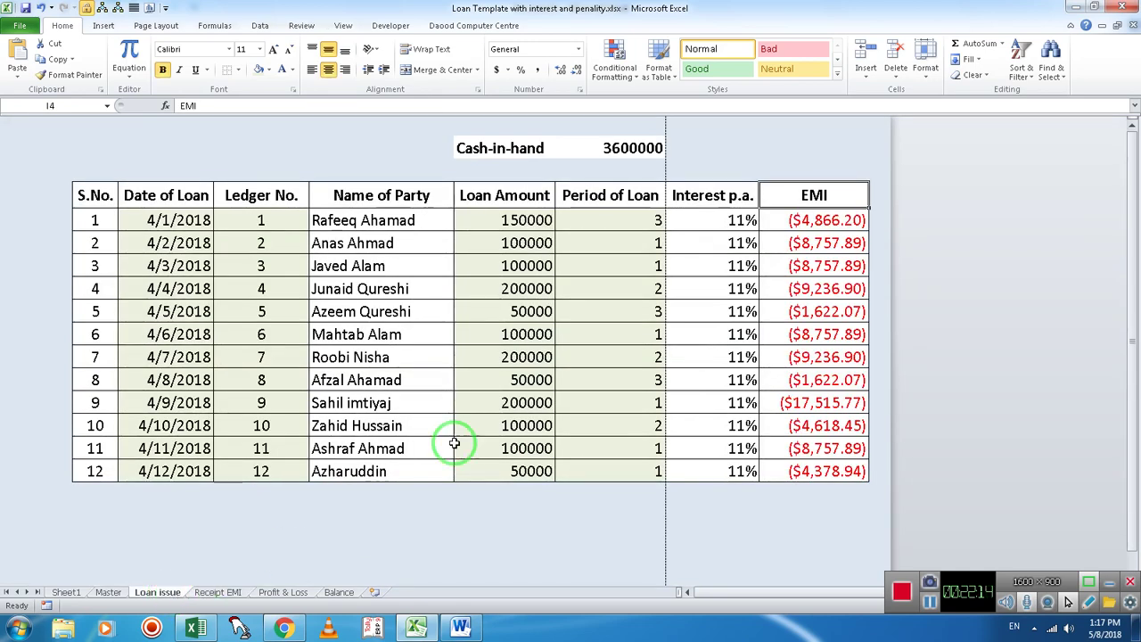
pyautogui.click(820, 222)
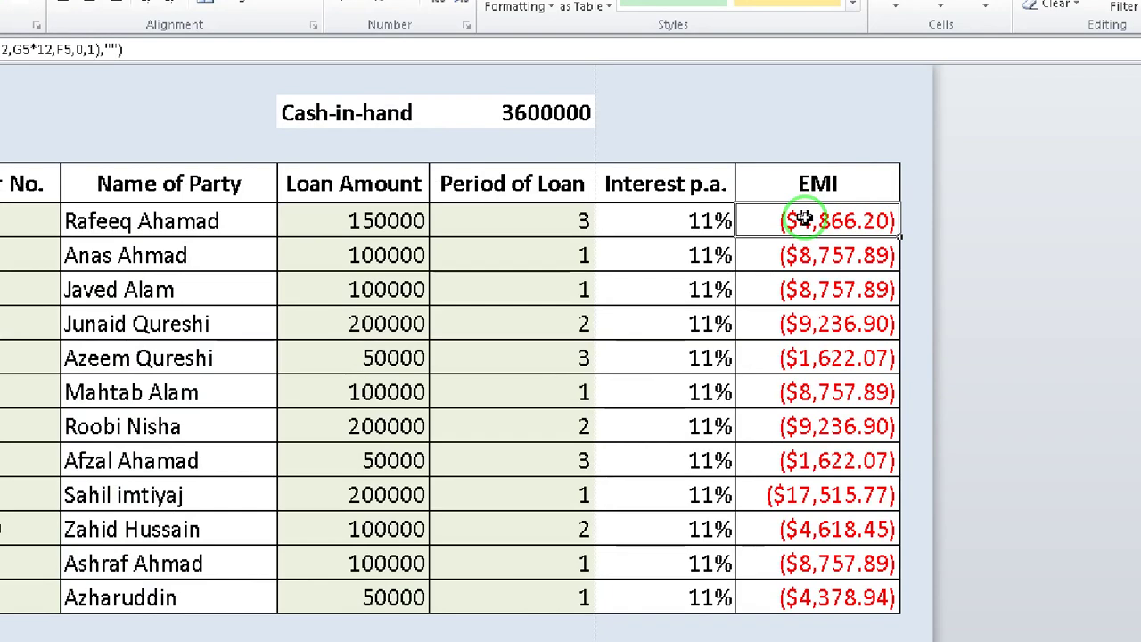
pyautogui.doubleClick(803, 218)
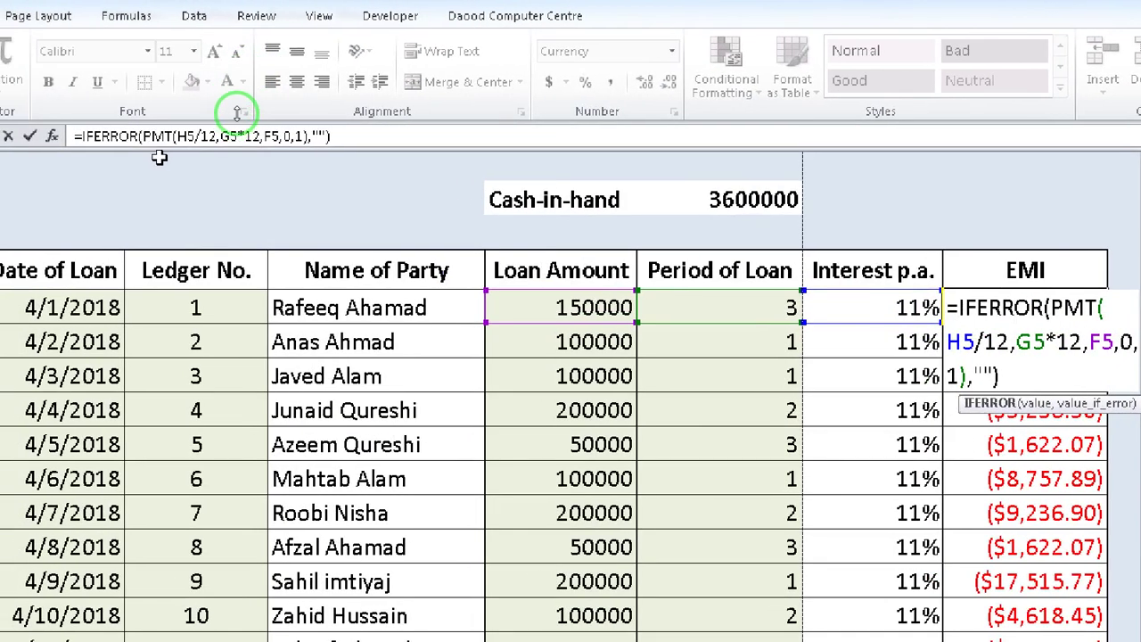
pyautogui.click(143, 136)
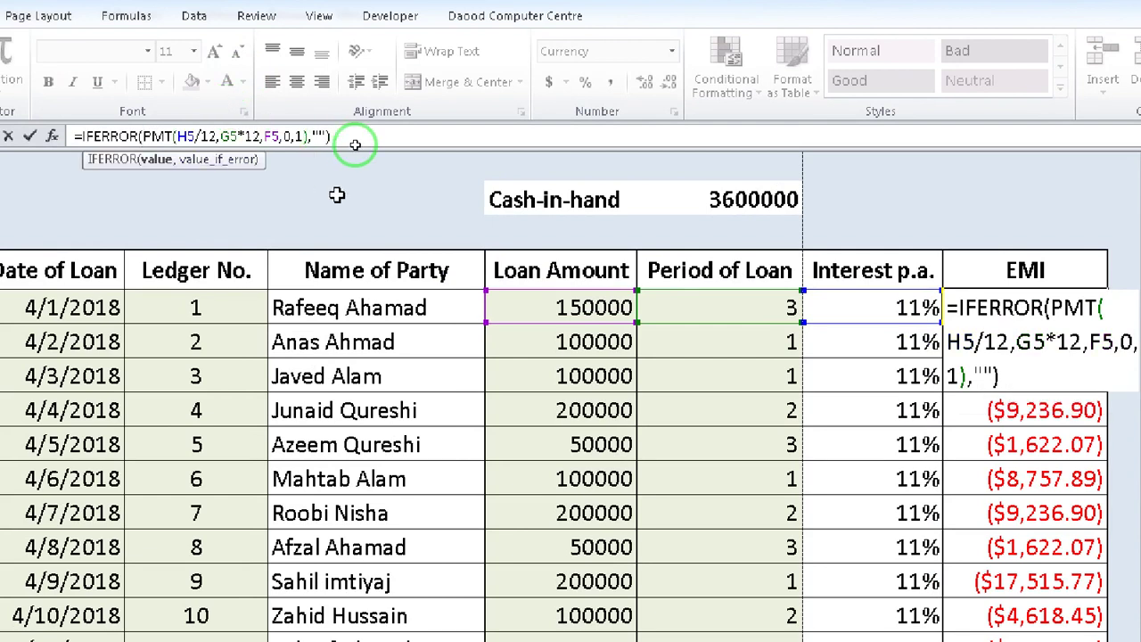
pyautogui.write('roundup')
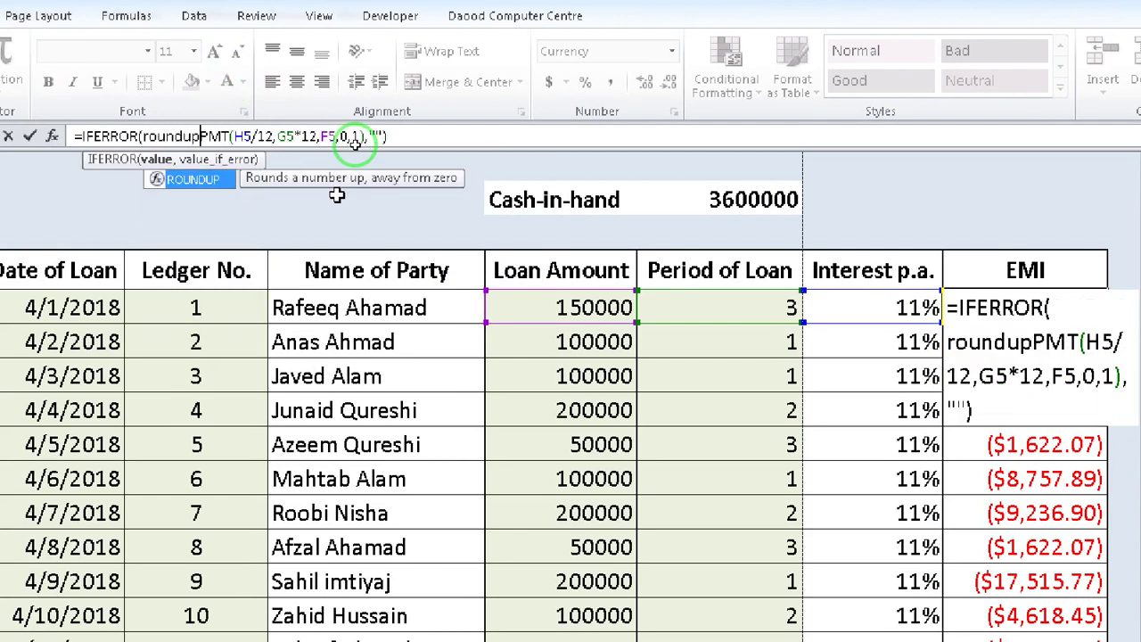
pyautogui.write('(')
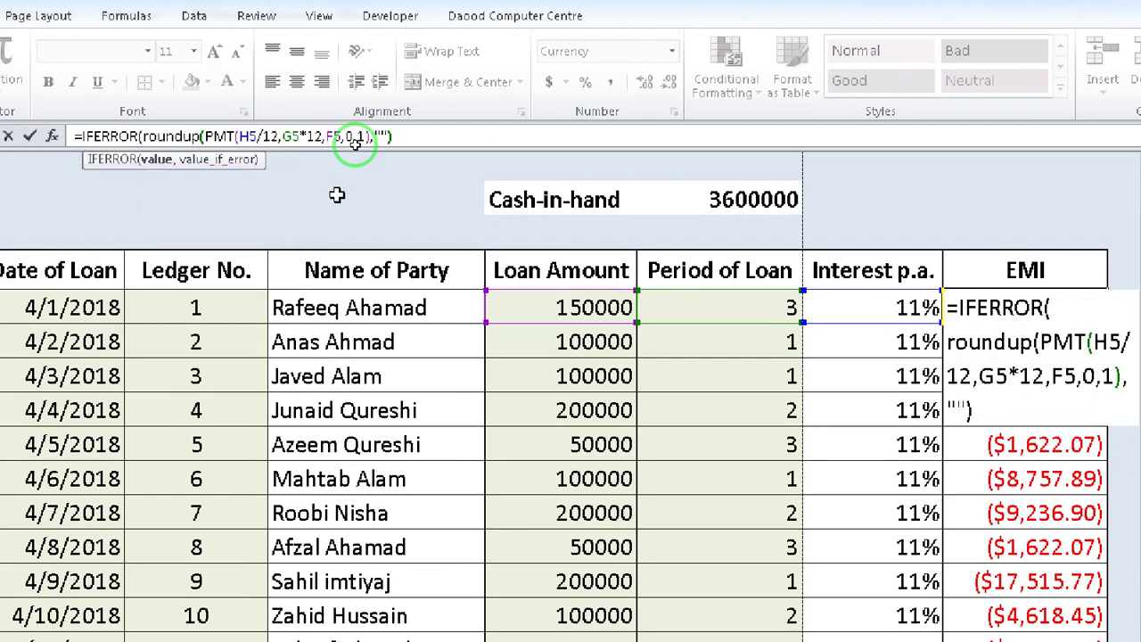
pyautogui.click(354, 141)
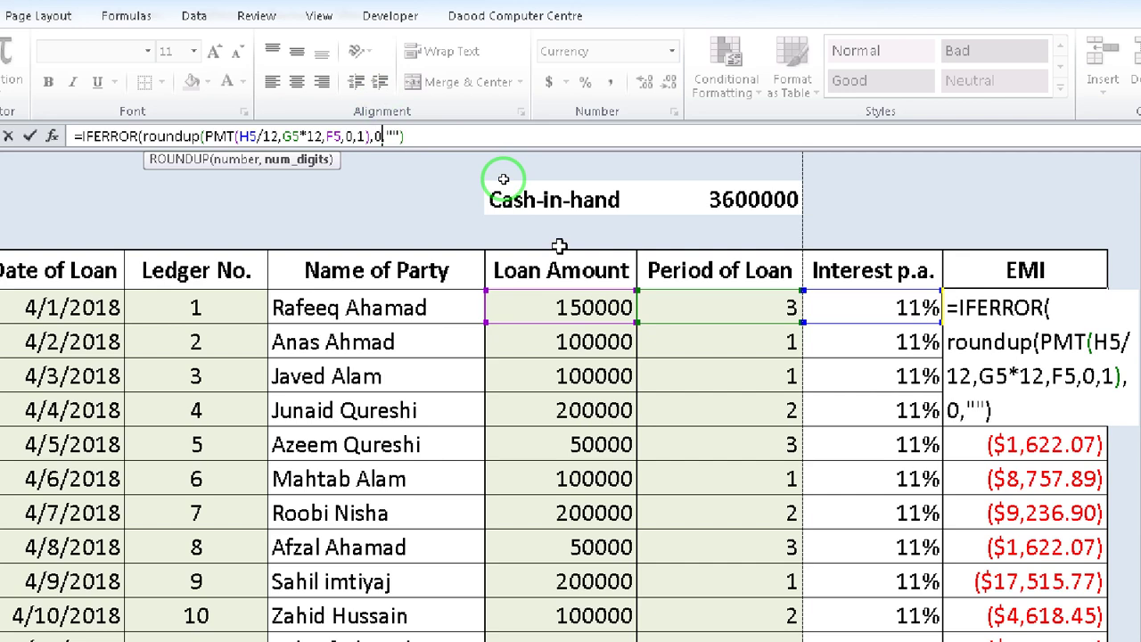
pyautogui.press('Right')
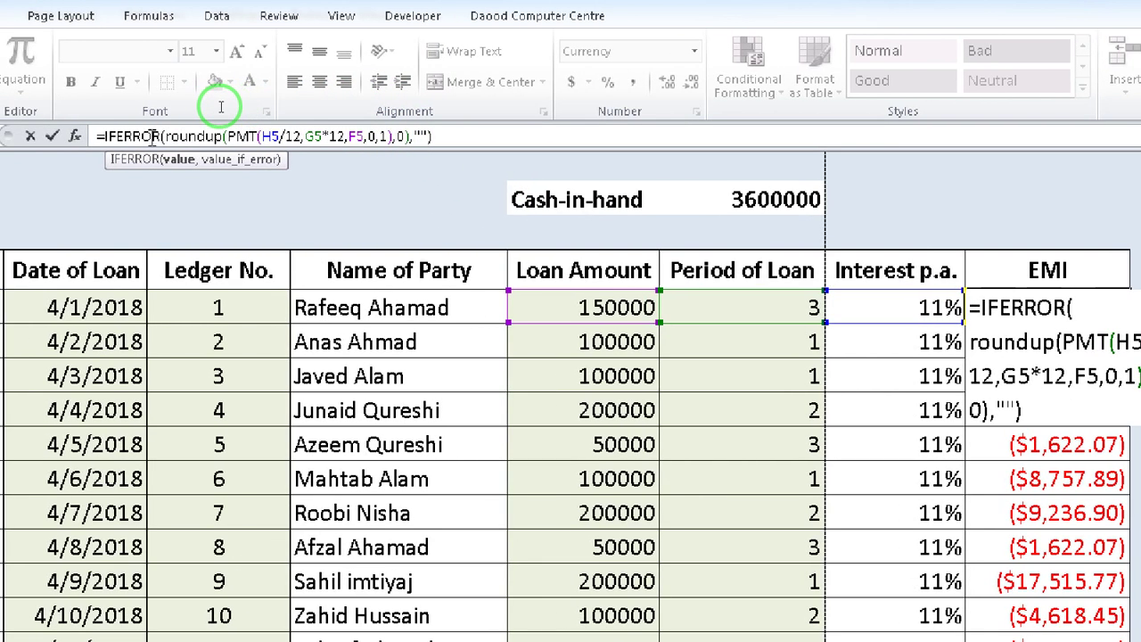
pyautogui.press('Return')
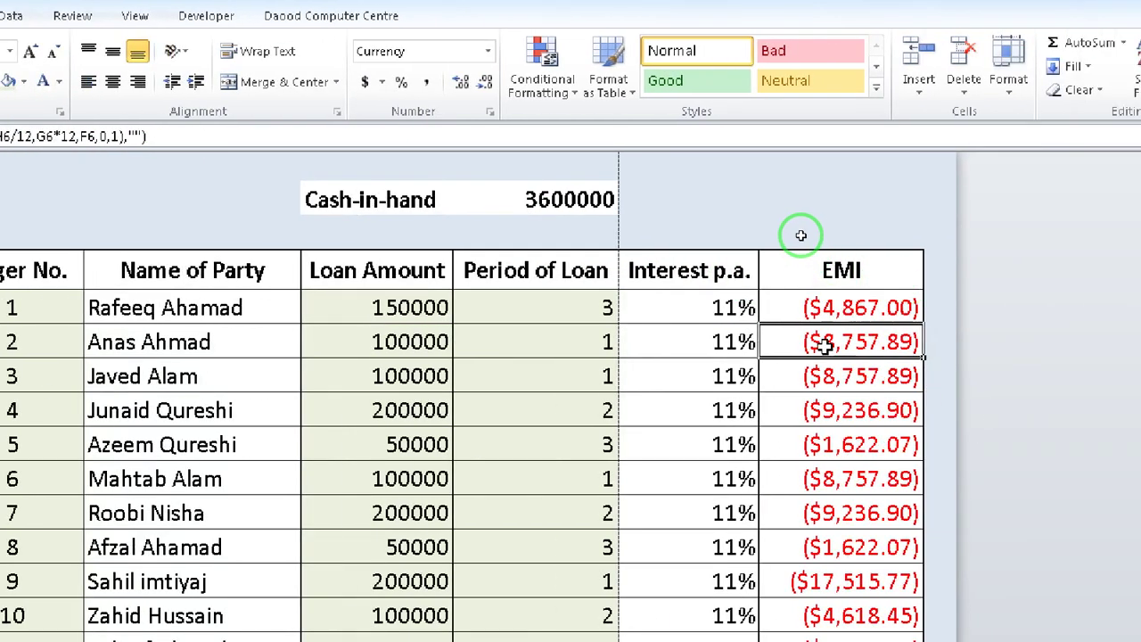
# - Fill the rounded-up EMI formula down to the remaining loans in the table
pyautogui.click(841, 308)
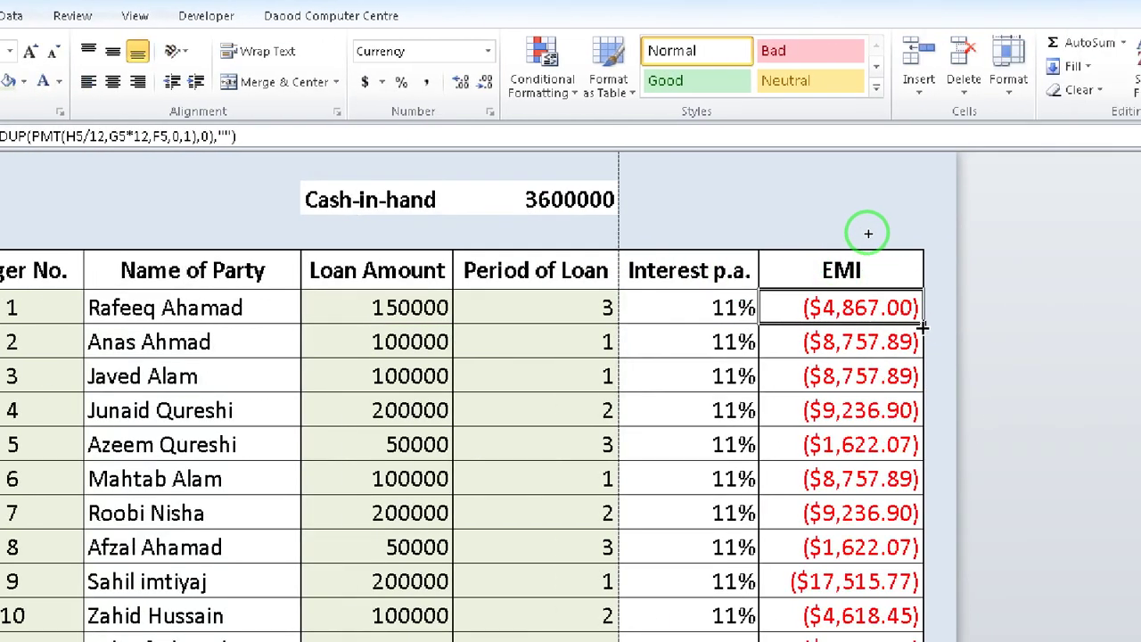
pyautogui.moveTo(934, 330); pyautogui.dragTo(935, 564)
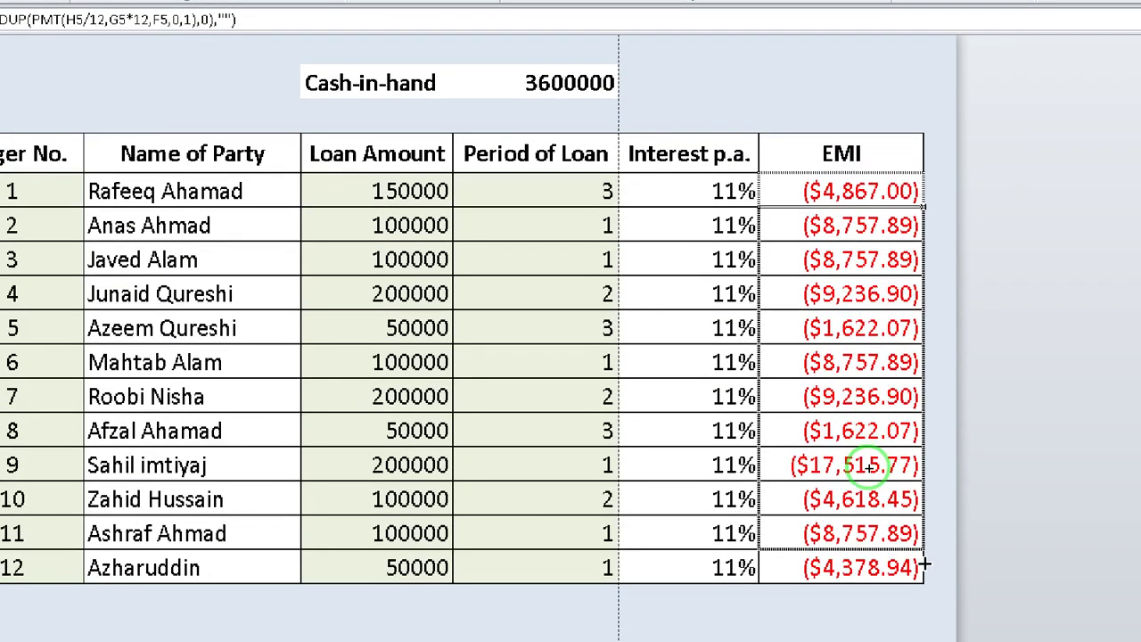
pyautogui.moveTo(935, 563); pyautogui.dragTo(926, 567)
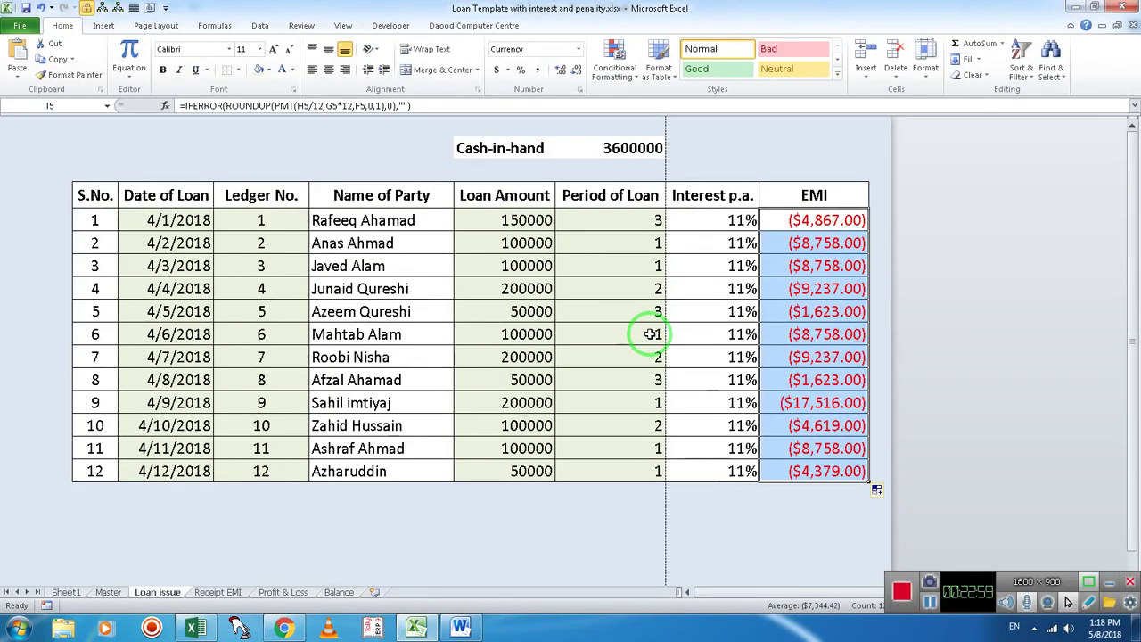
pyautogui.click(772, 336)
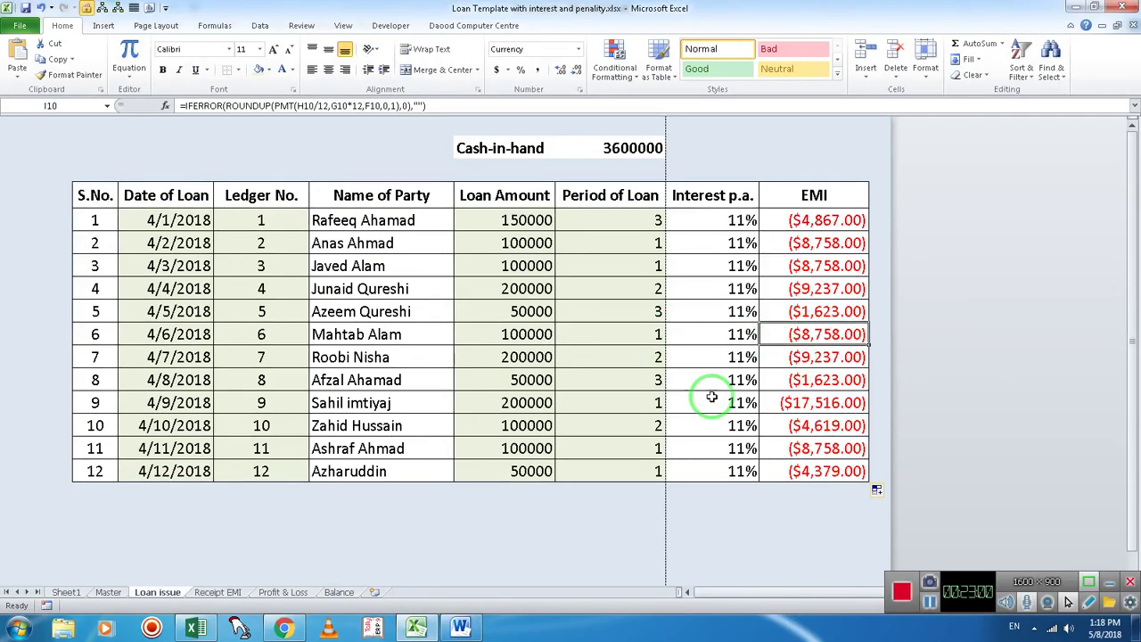
# - Show the Receipt EMI values G5:G16 with two decimal places, like 4867.00
pyautogui.click(219, 592)
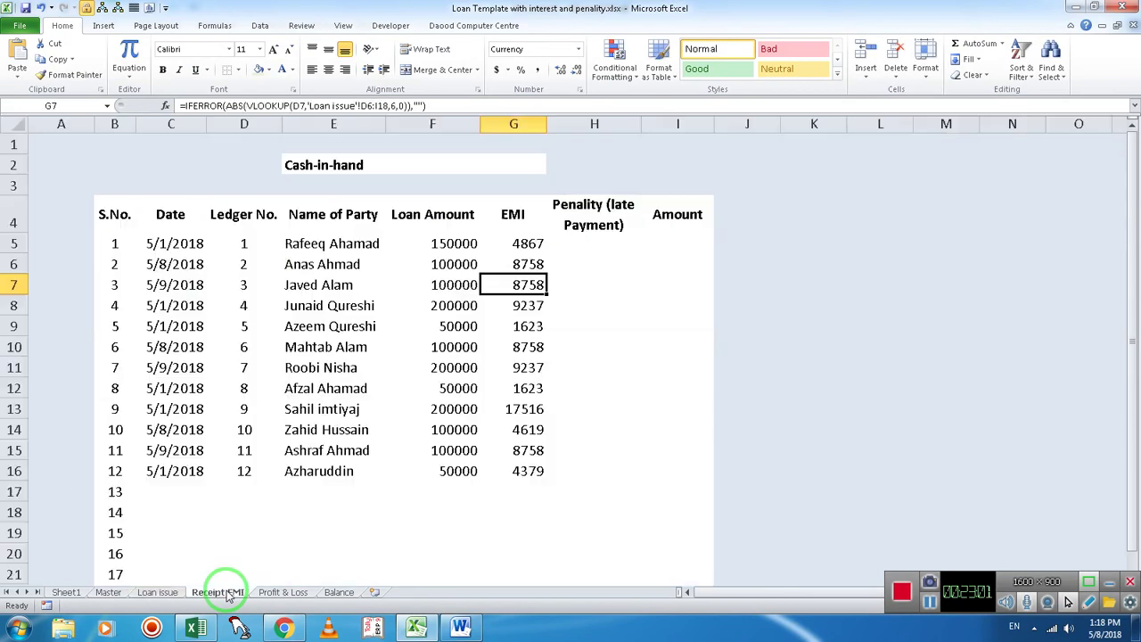
pyautogui.click(582, 246)
pyautogui.click(667, 246)
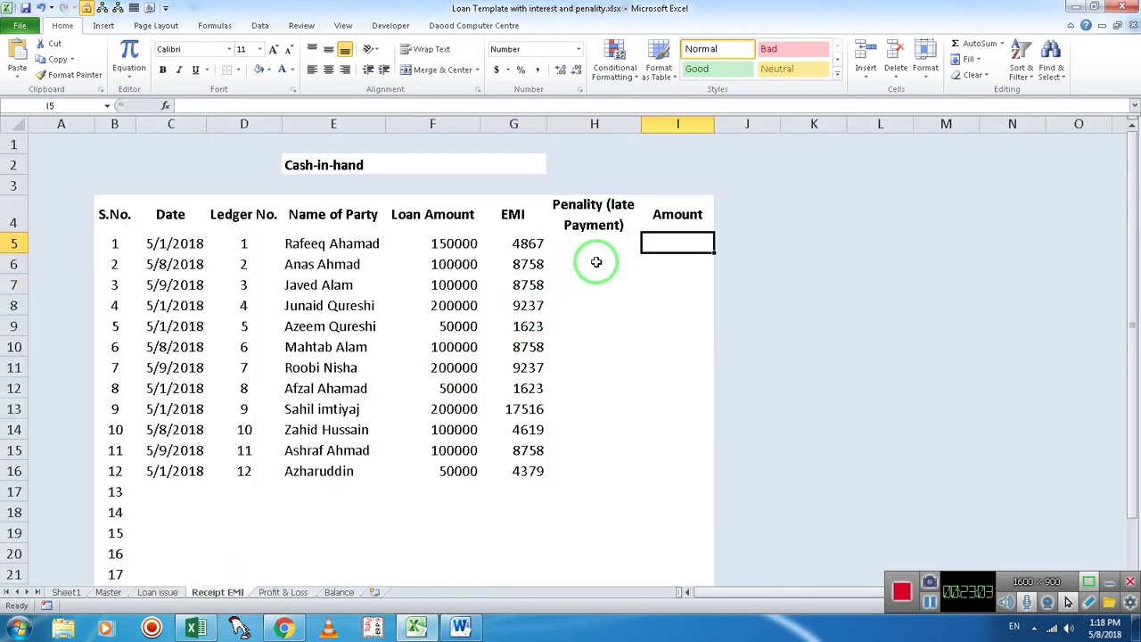
pyautogui.moveTo(538, 243); pyautogui.dragTo(526, 471)
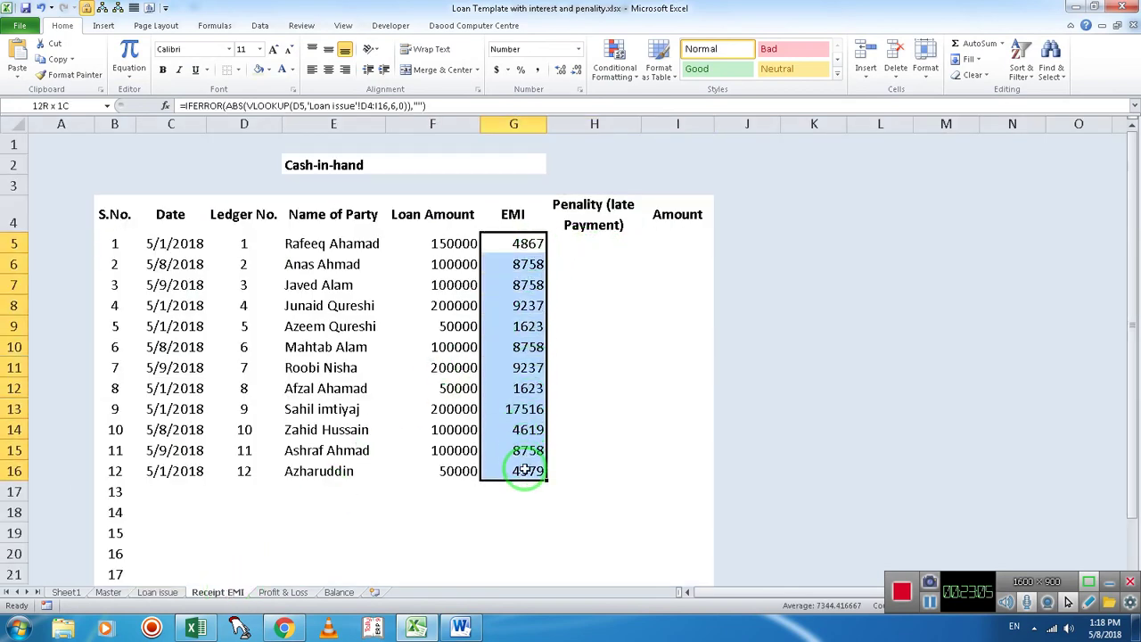
pyautogui.click(560, 71)
pyautogui.click(560, 71)
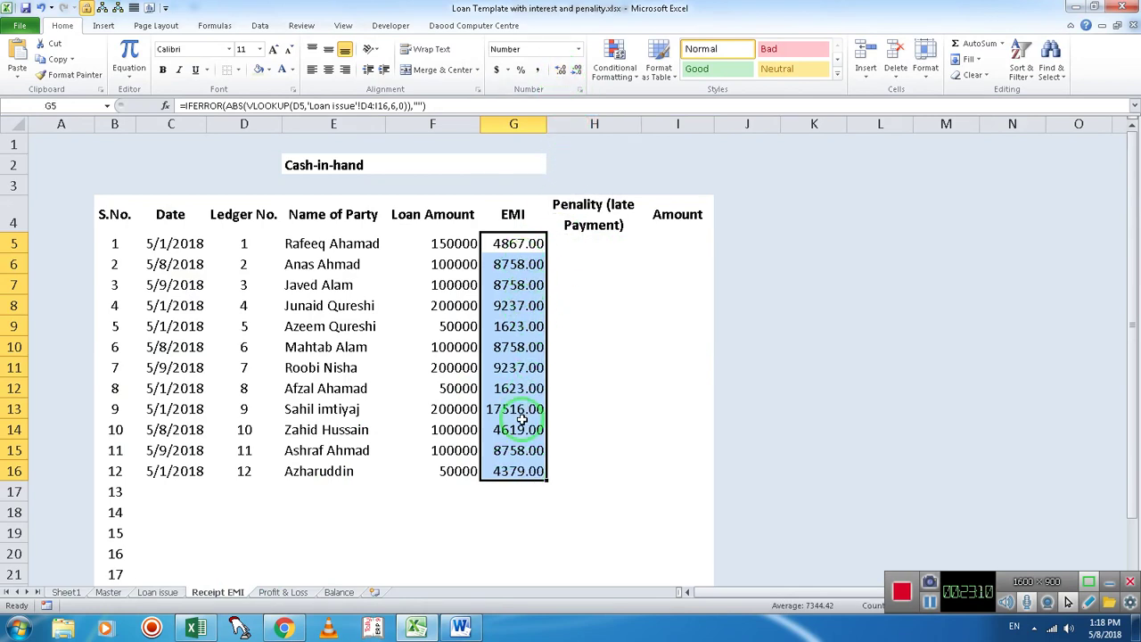
# - Widen the EMI and Loan Amount columns G and F
pyautogui.moveTo(553, 123); pyautogui.dragTo(559, 124)
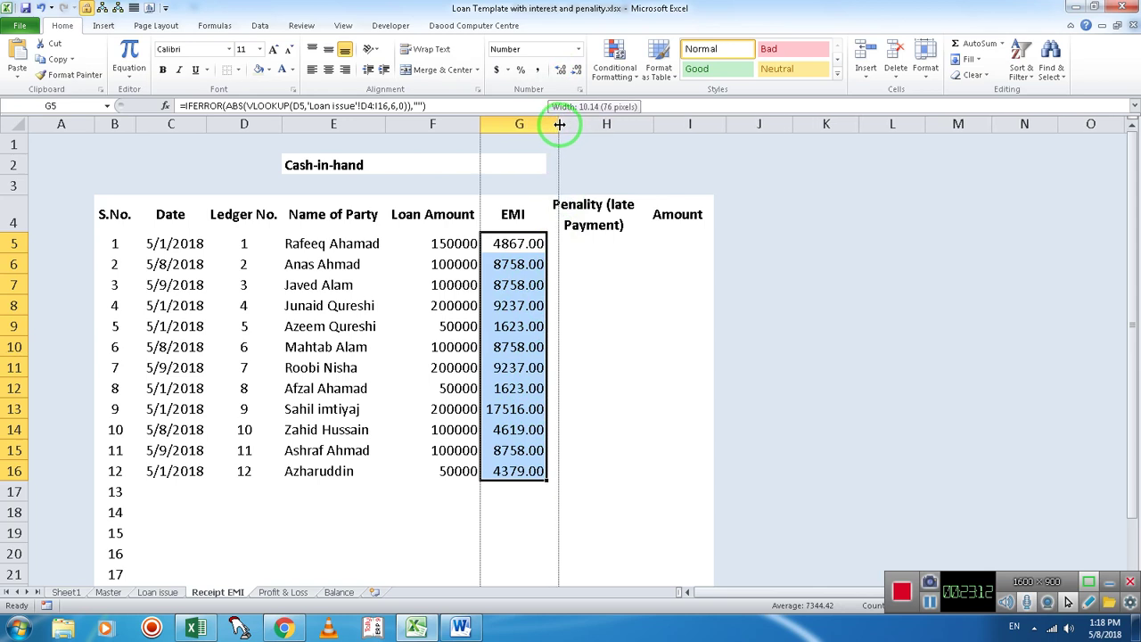
pyautogui.moveTo(482, 123); pyautogui.dragTo(492, 124)
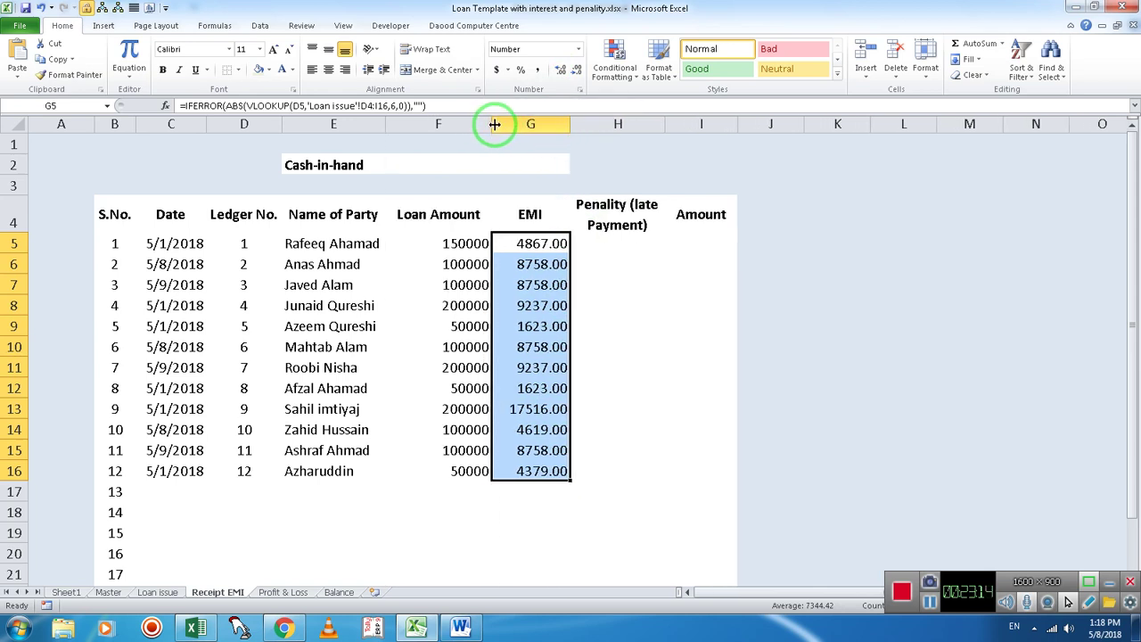
pyautogui.moveTo(465, 243); pyautogui.dragTo(466, 470)
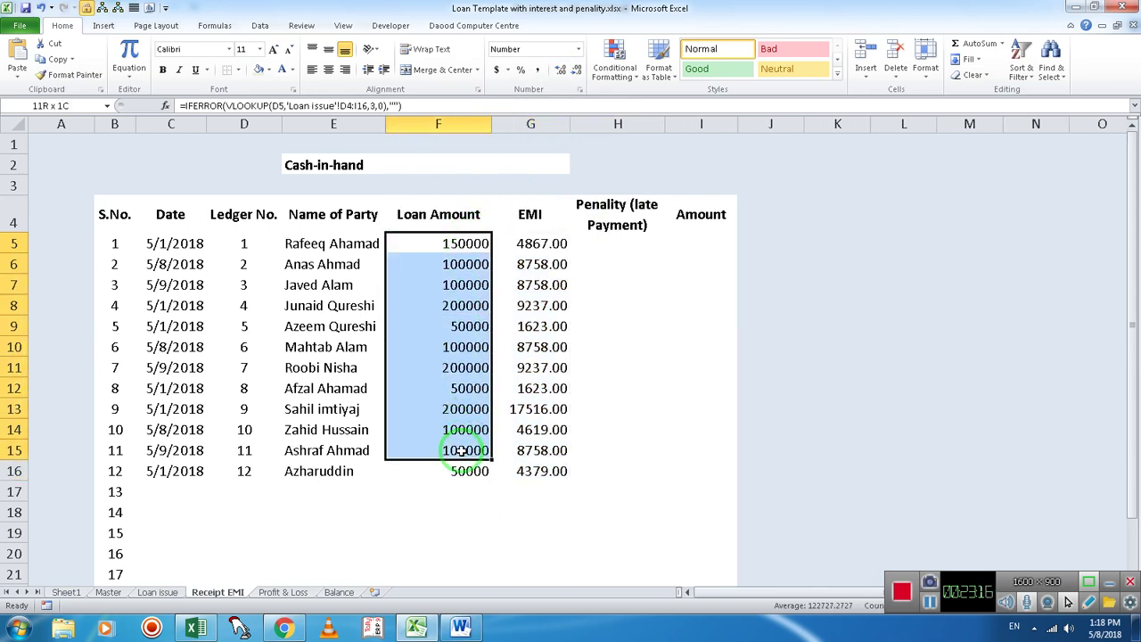
pyautogui.click(612, 244)
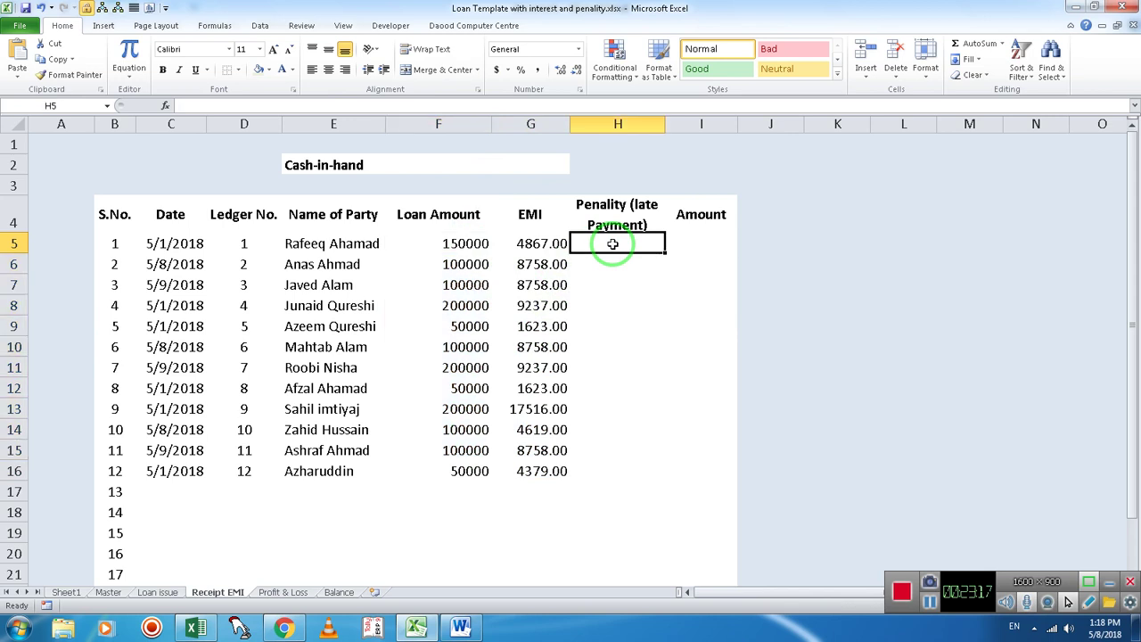
pyautogui.click(688, 240)
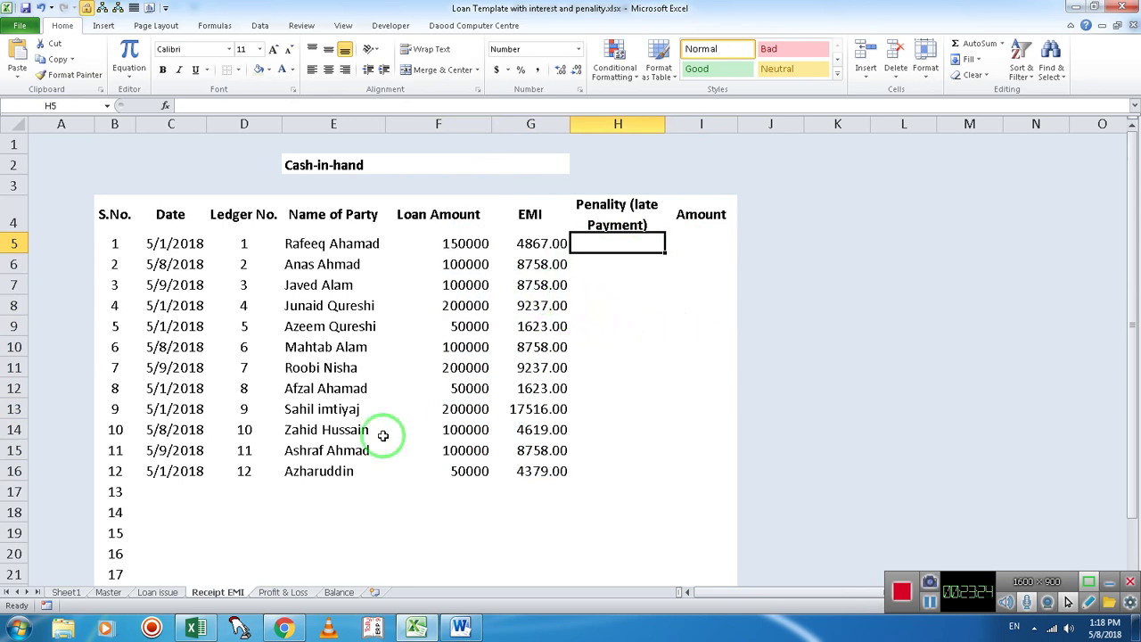
pyautogui.click(108, 592)
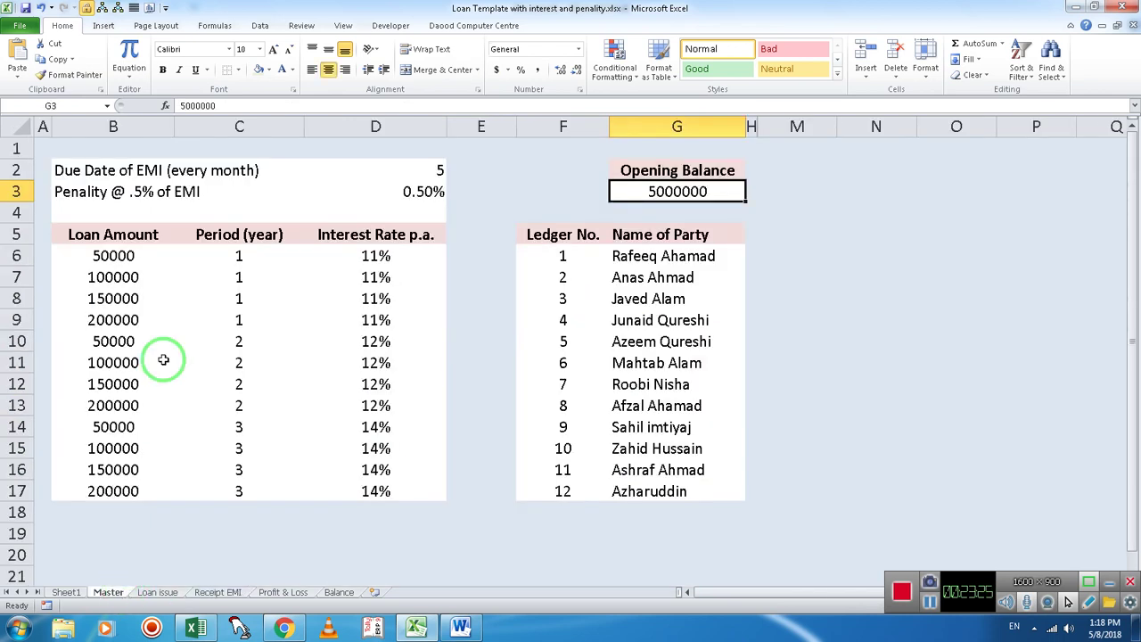
pyautogui.click(76, 172)
pyautogui.click(422, 173)
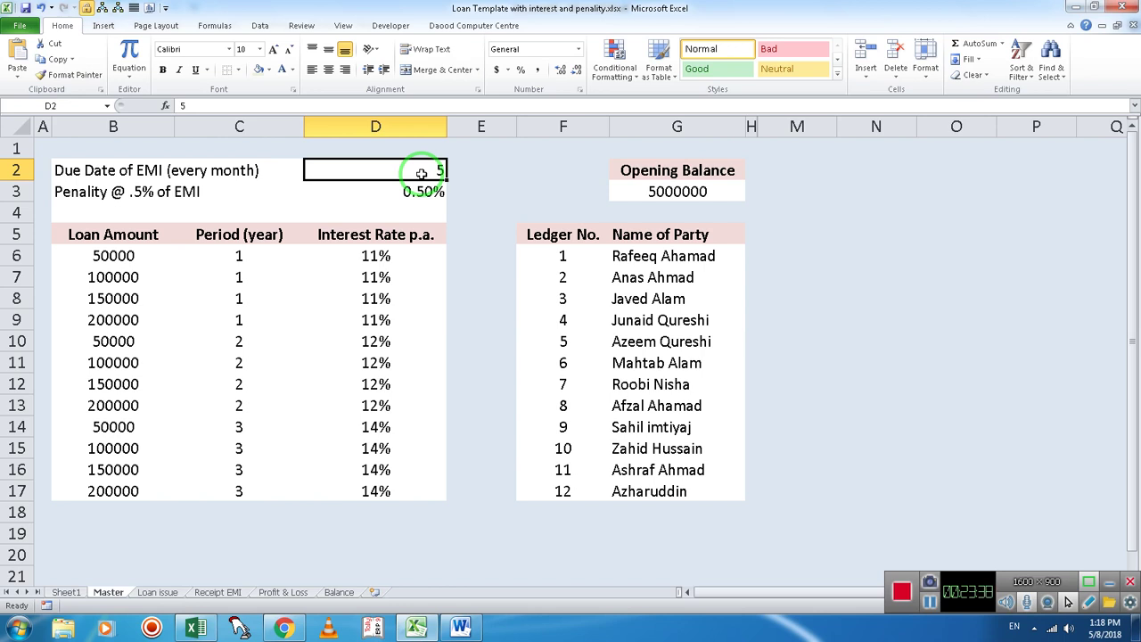
pyautogui.click(419, 193)
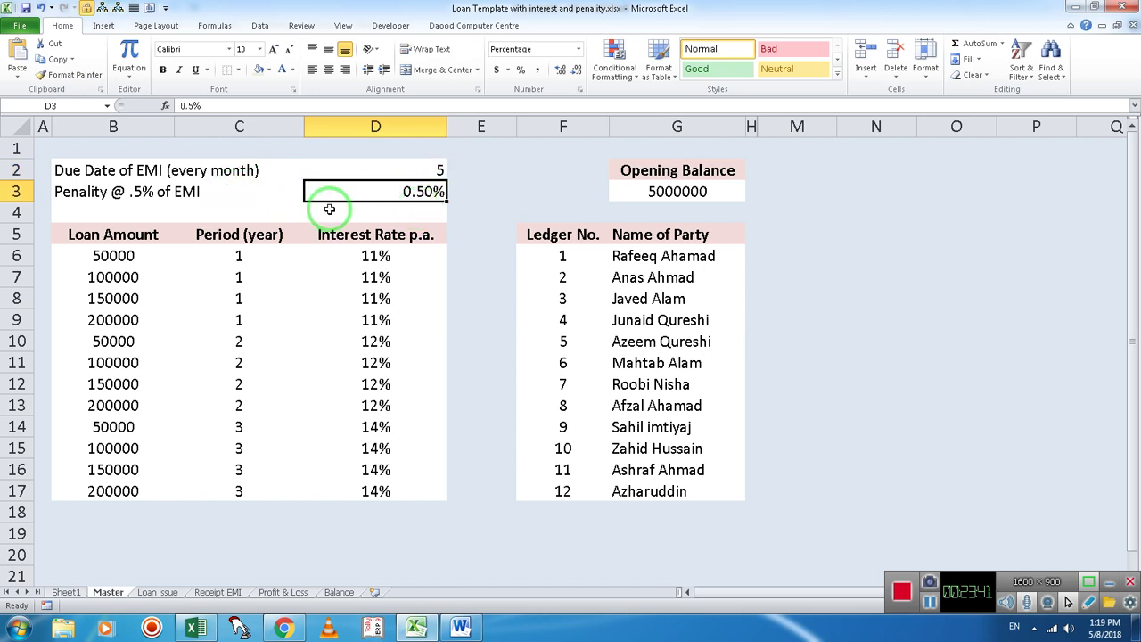
pyautogui.click(216, 592)
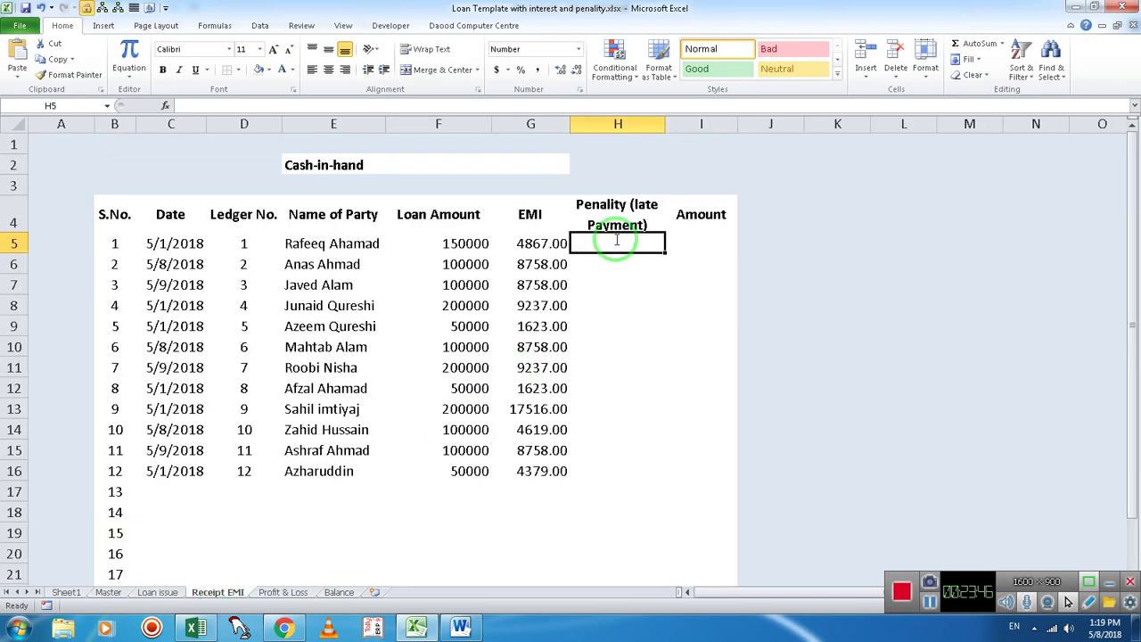
# - Start H5 with =IF(DAY(C5)>Master!$D$2, testing the receipt day against the absolute due date
pyautogui.write('=if')
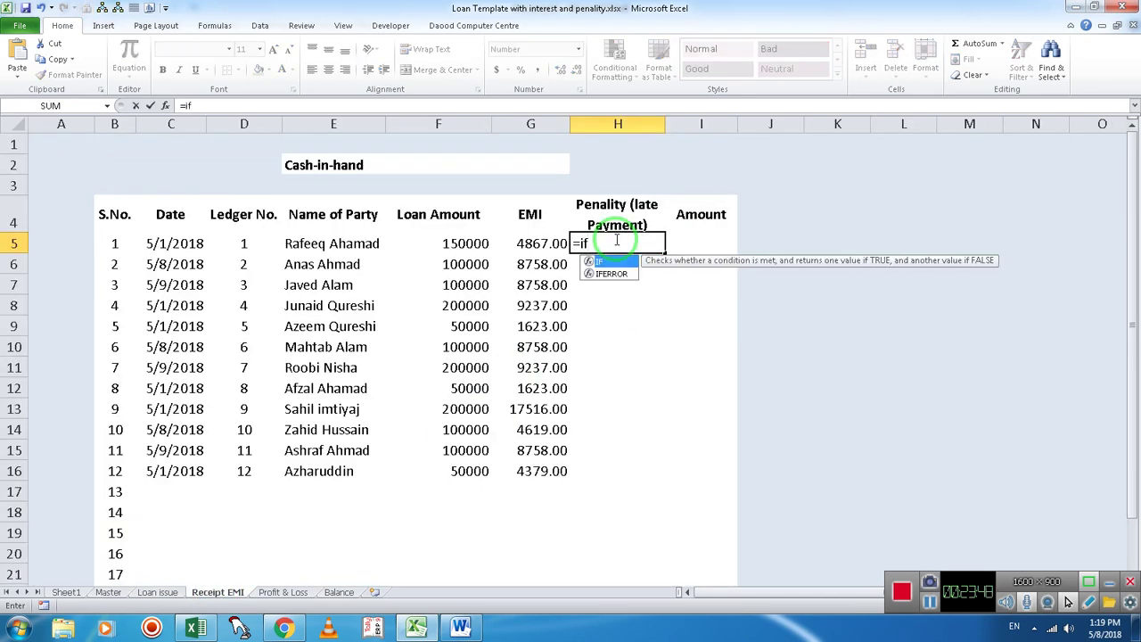
pyautogui.write('(')
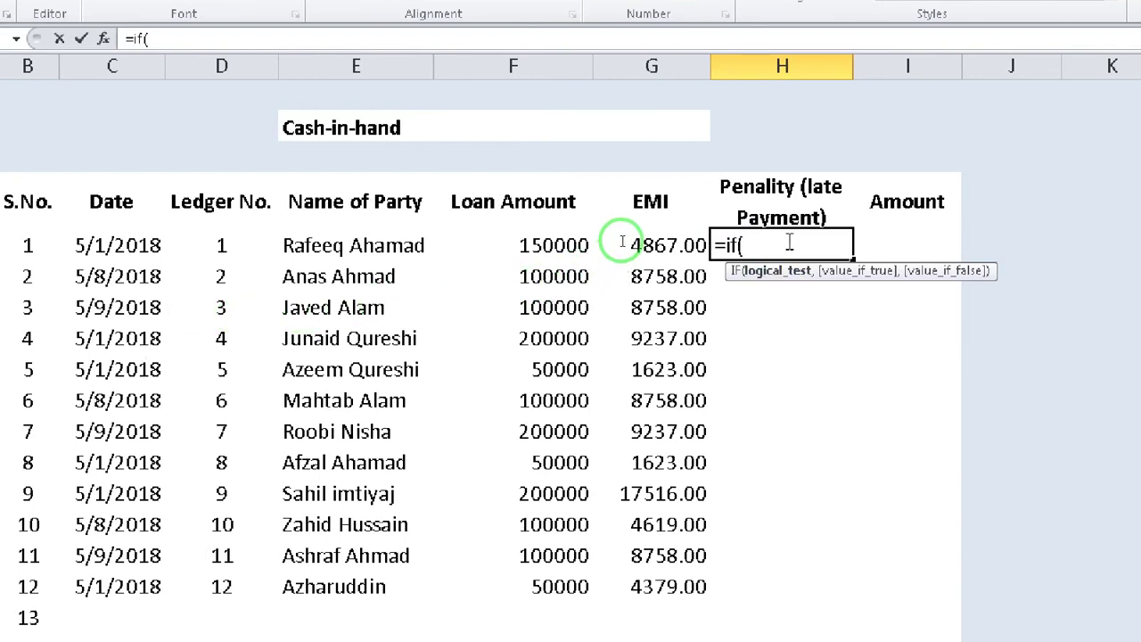
pyautogui.write('ay')
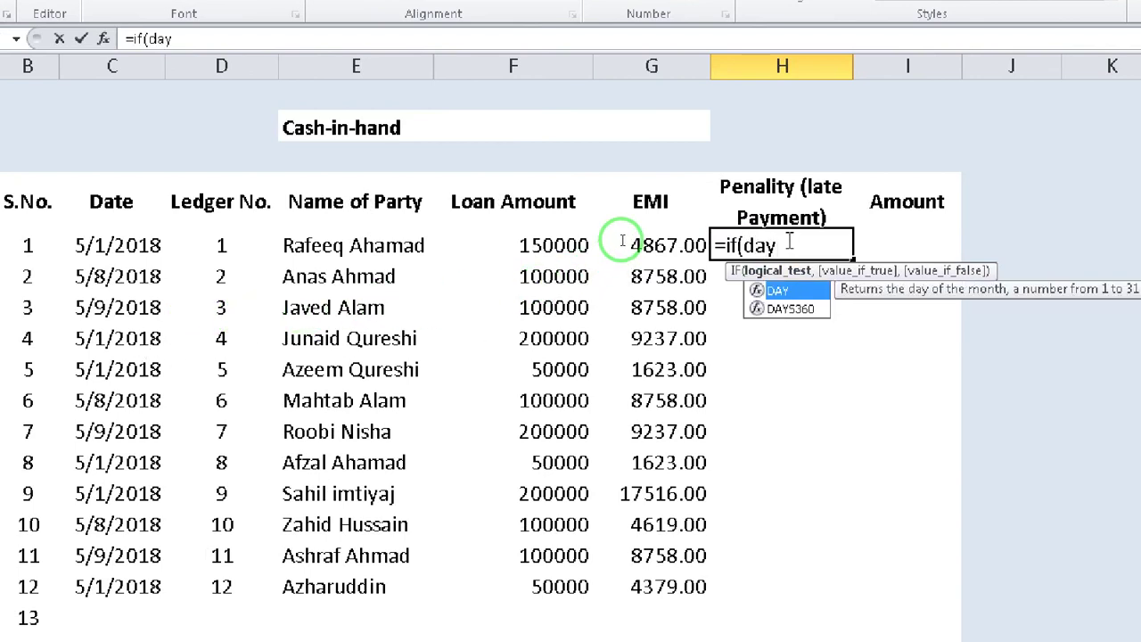
pyautogui.write('(')
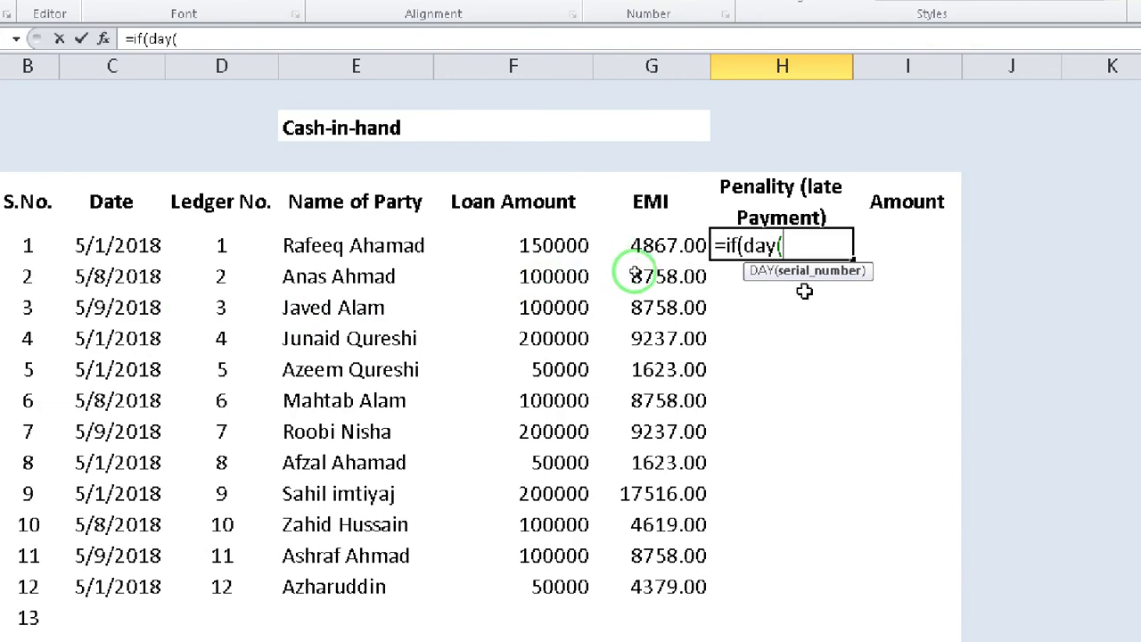
pyautogui.click(147, 247)
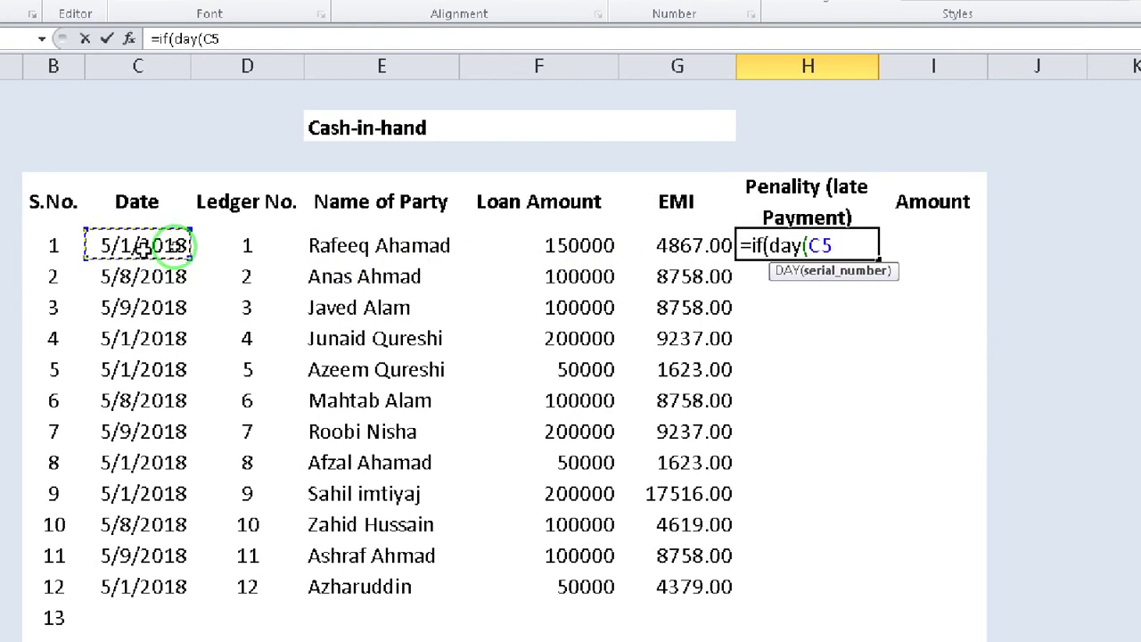
pyautogui.write(')>')
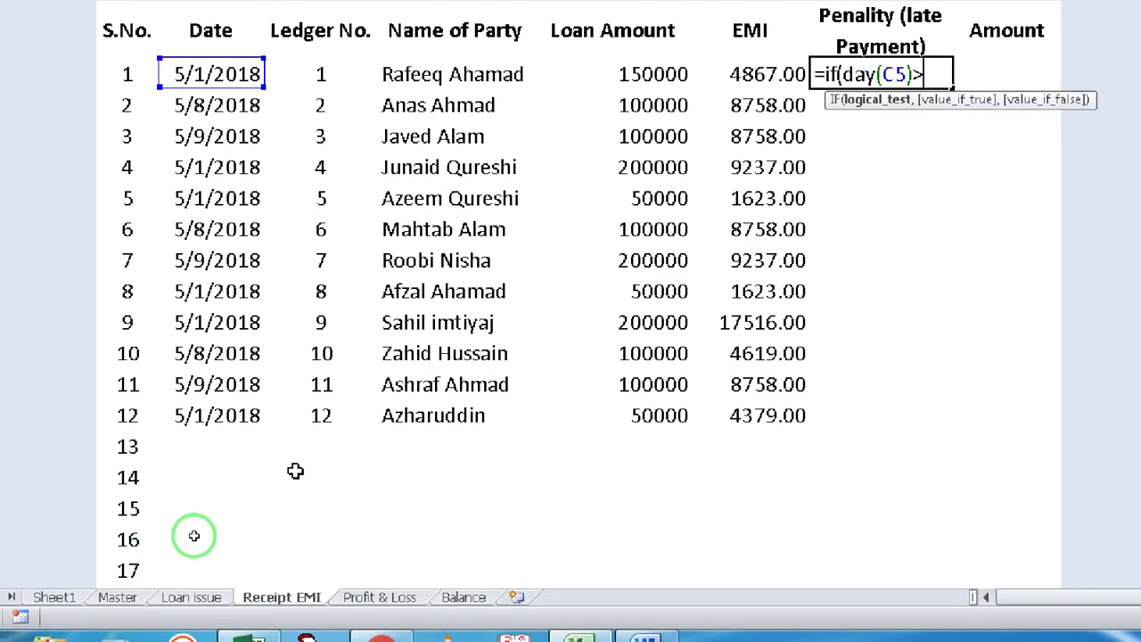
pyautogui.click(133, 568)
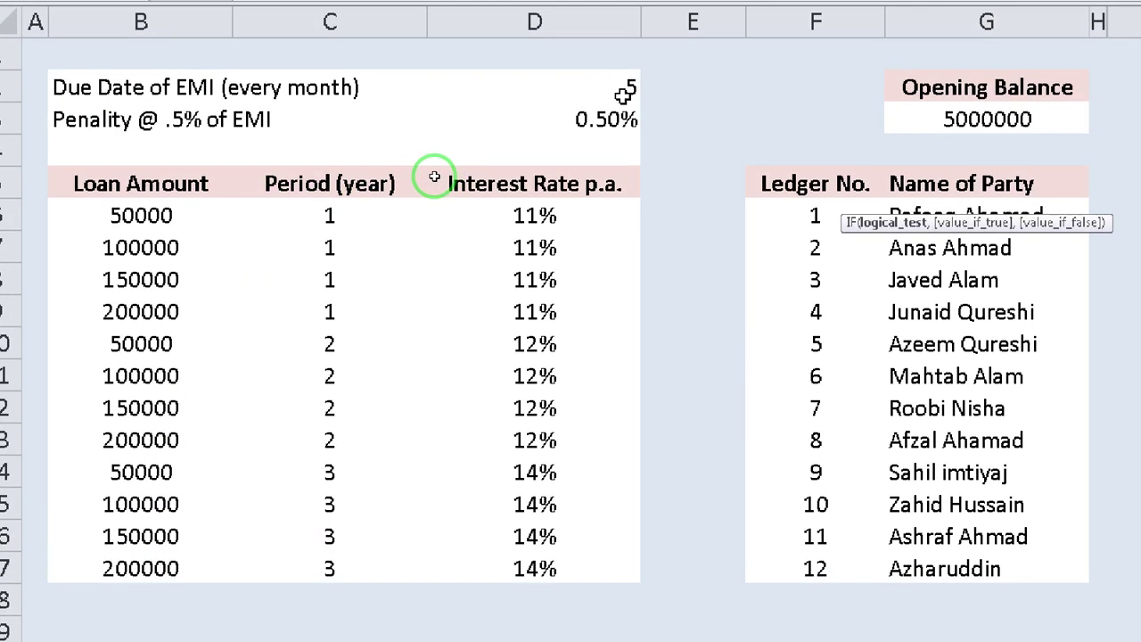
pyautogui.click(624, 88)
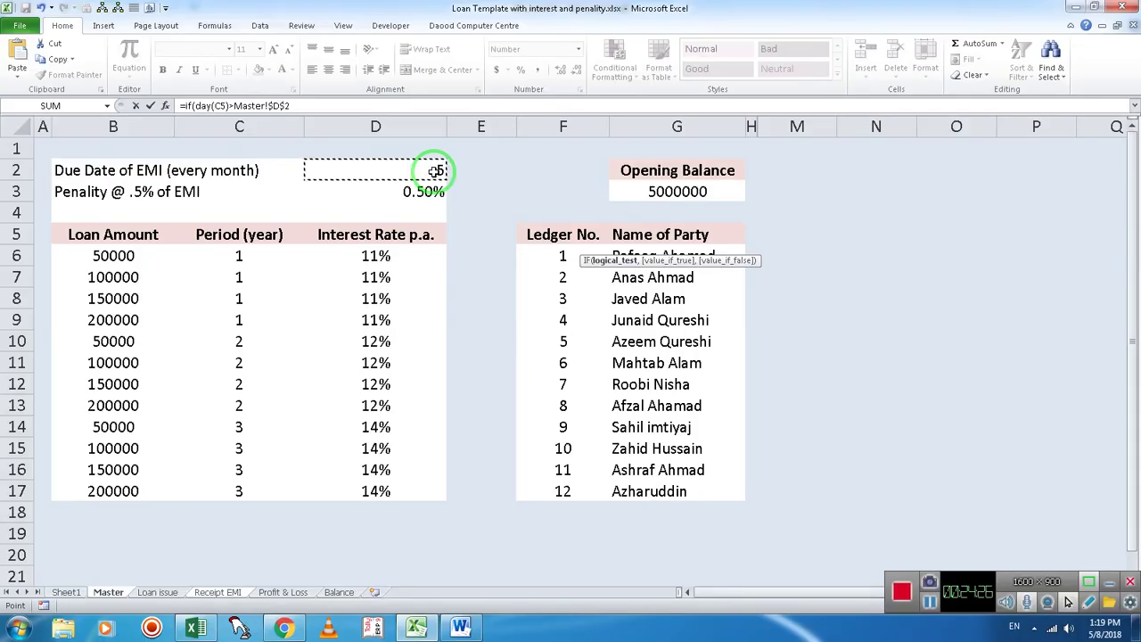
pyautogui.click(319, 105)
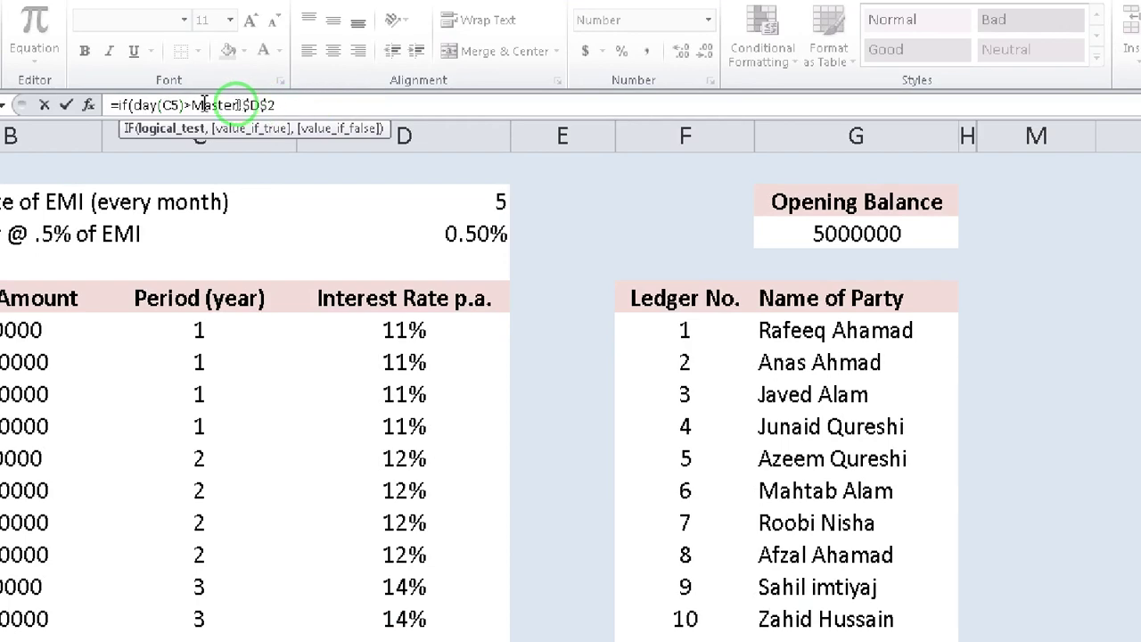
pyautogui.click(193, 107)
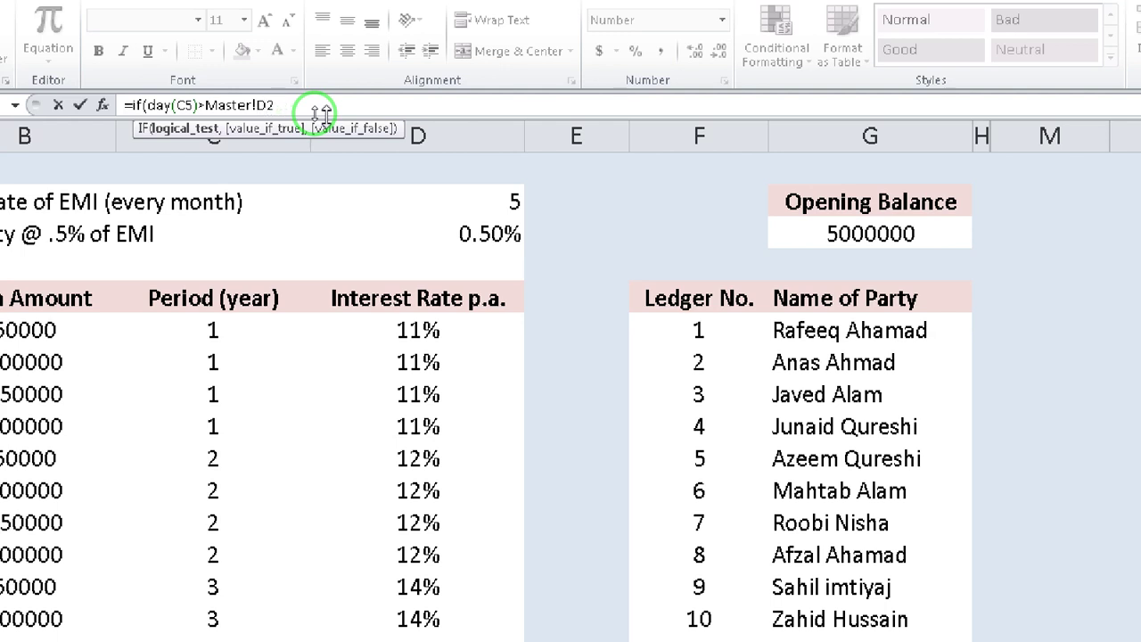
pyautogui.press('F4')
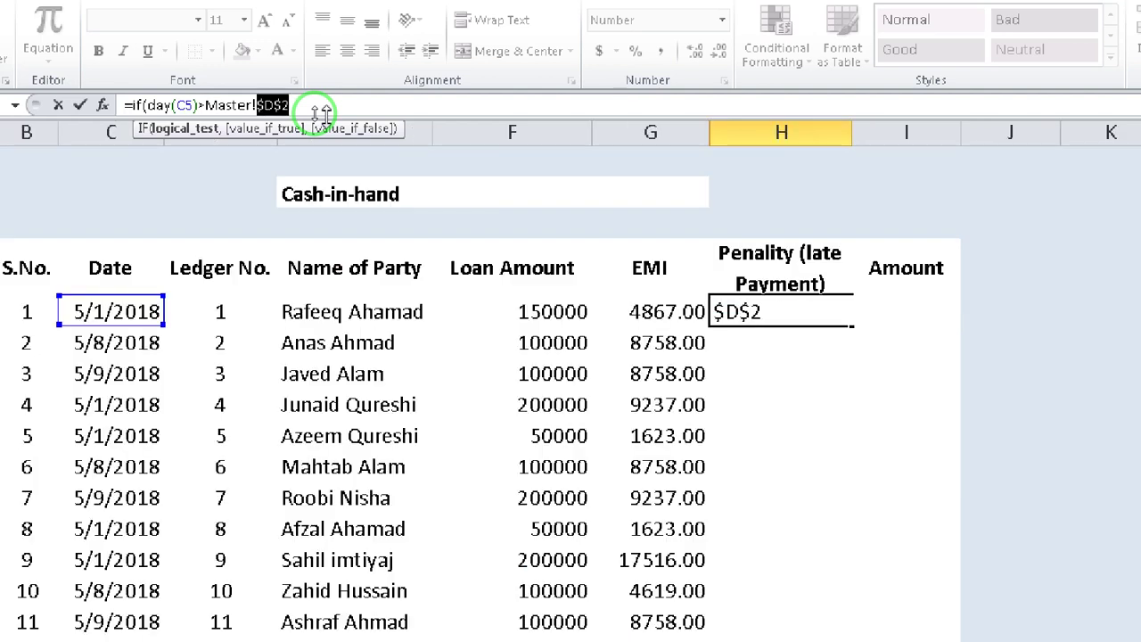
# - Add EMI cell G5, without sheet prefix, as the start of the value-if-true
pyautogui.click(323, 112)
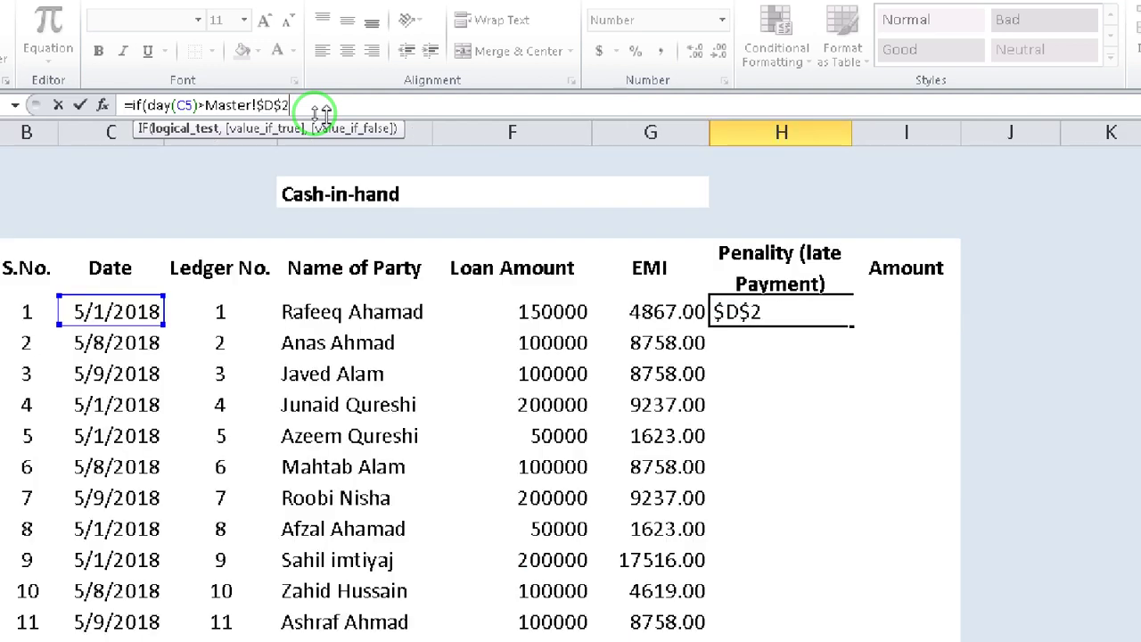
pyautogui.write(',')
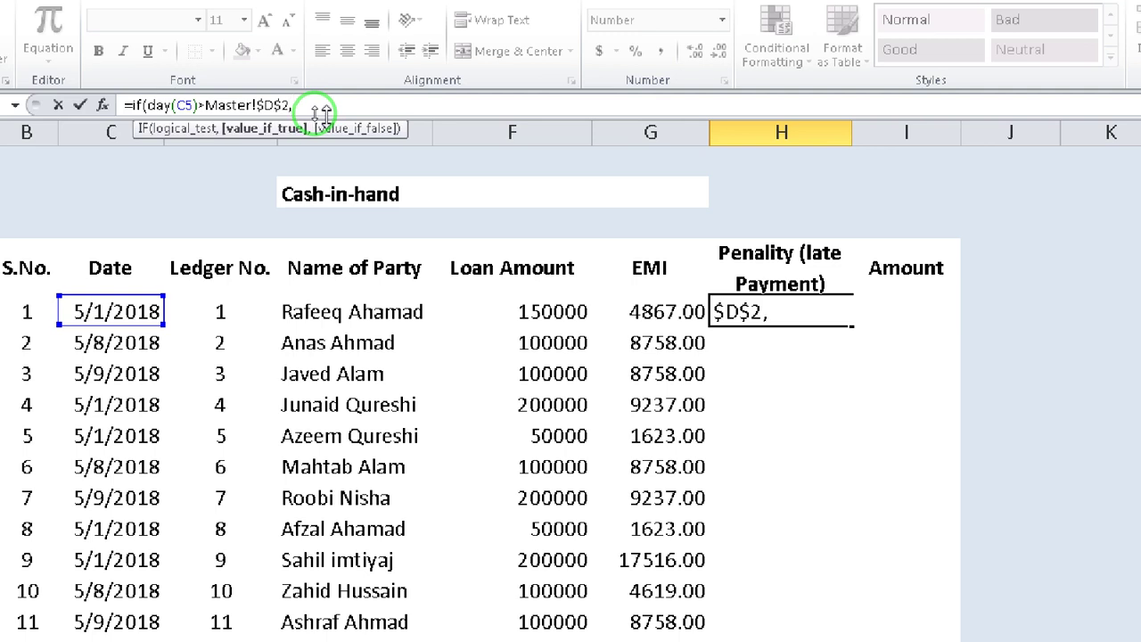
pyautogui.press('BackSpace')
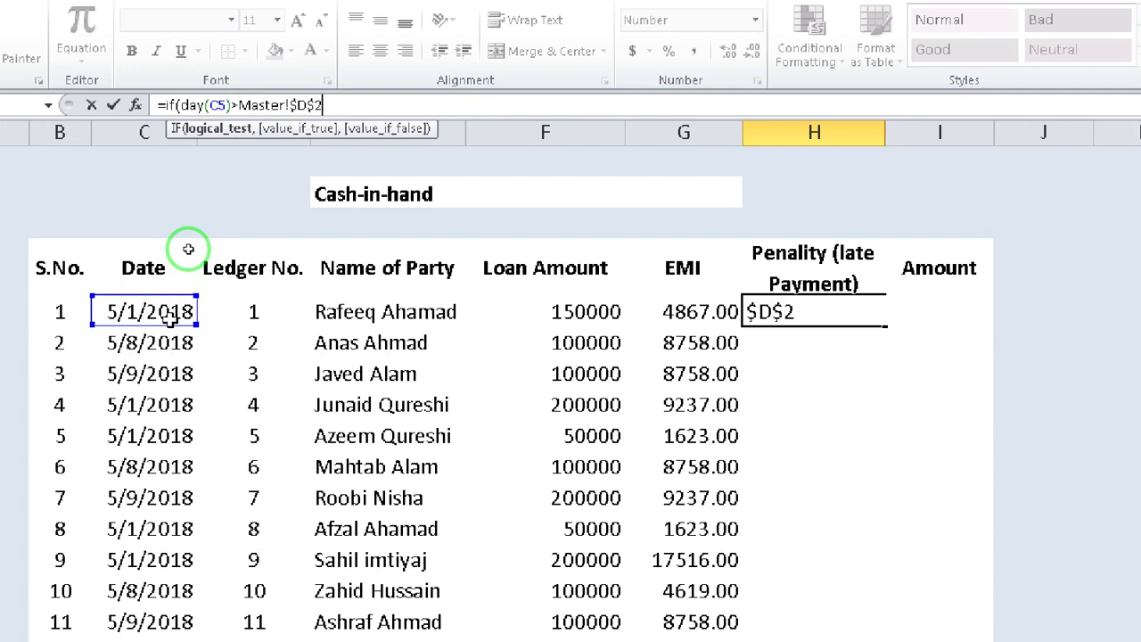
pyautogui.write(',')
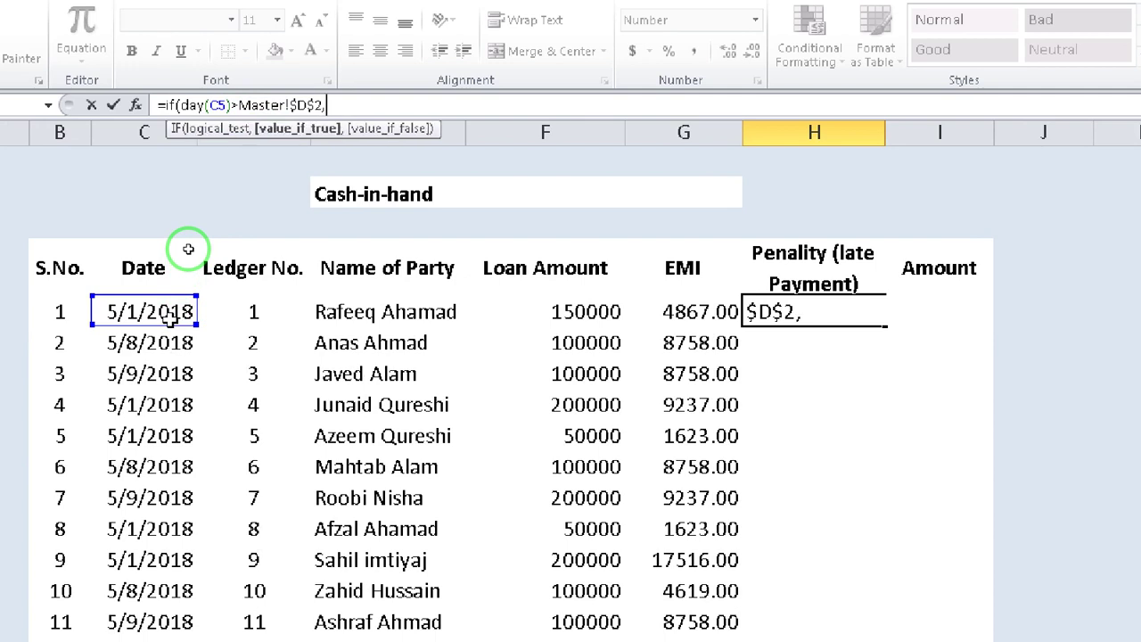
pyautogui.click(702, 310)
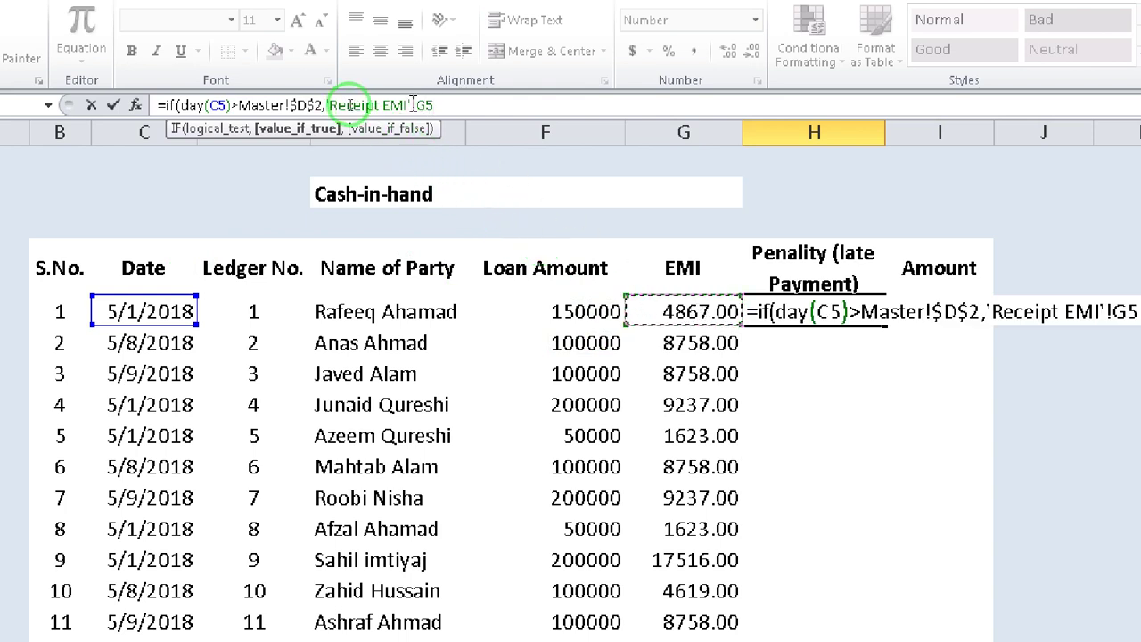
pyautogui.moveTo(415, 104); pyautogui.dragTo(329, 105)
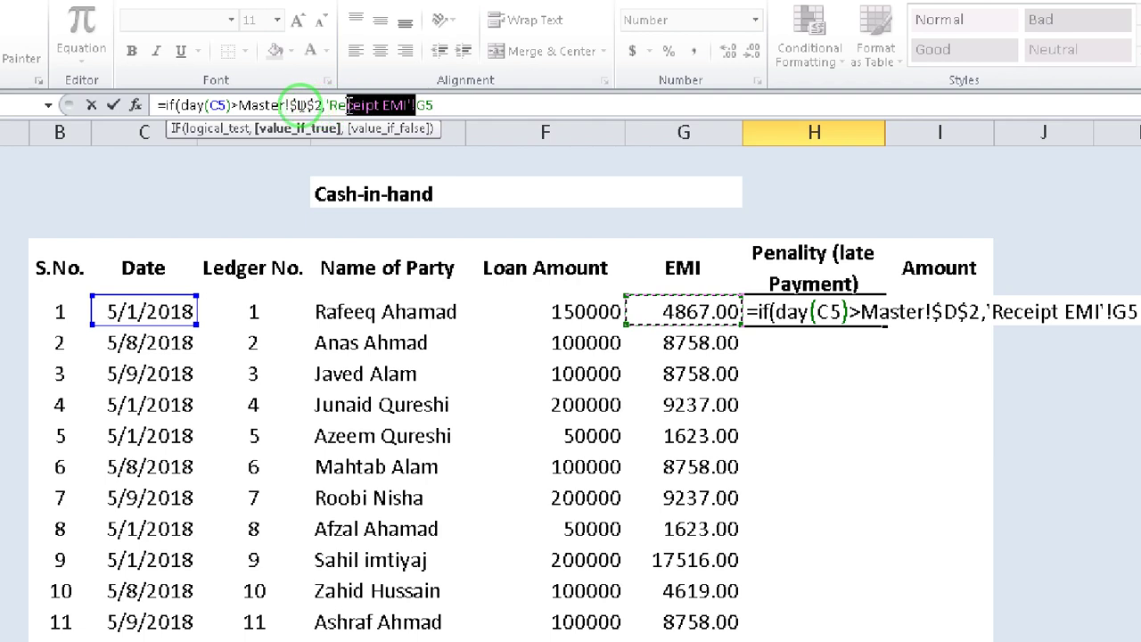
pyautogui.press('BackSpace')
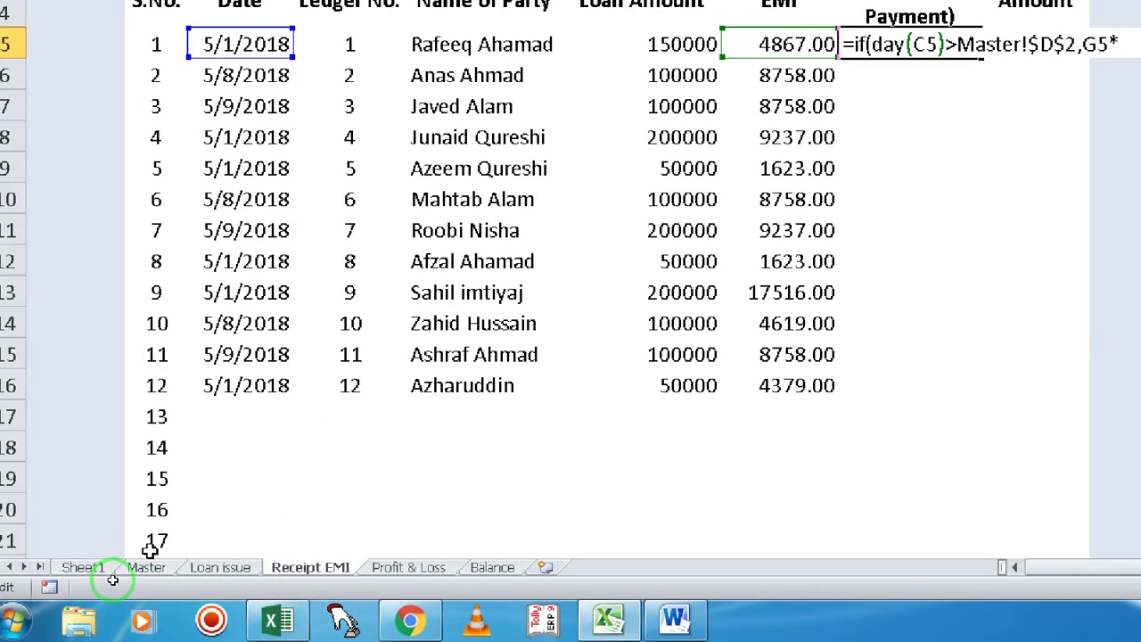
# - Complete H5 as =IF(DAY(C5)>Master!$D$2,G5*Master!$D$3,0), showing 0.00
pyautogui.click(147, 567)
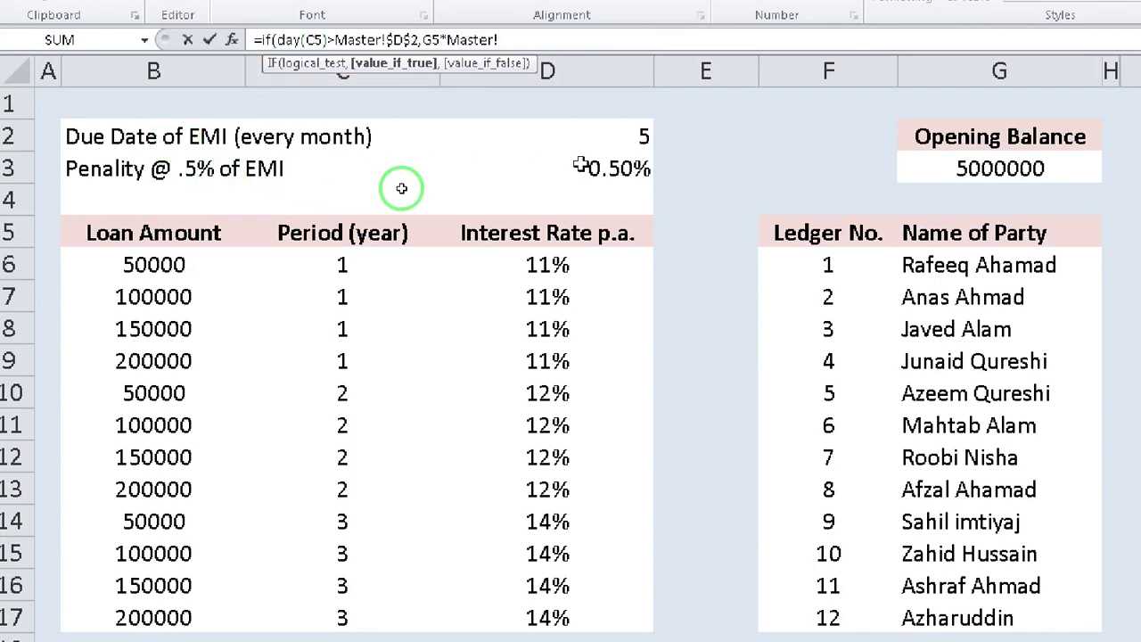
pyautogui.click(590, 167)
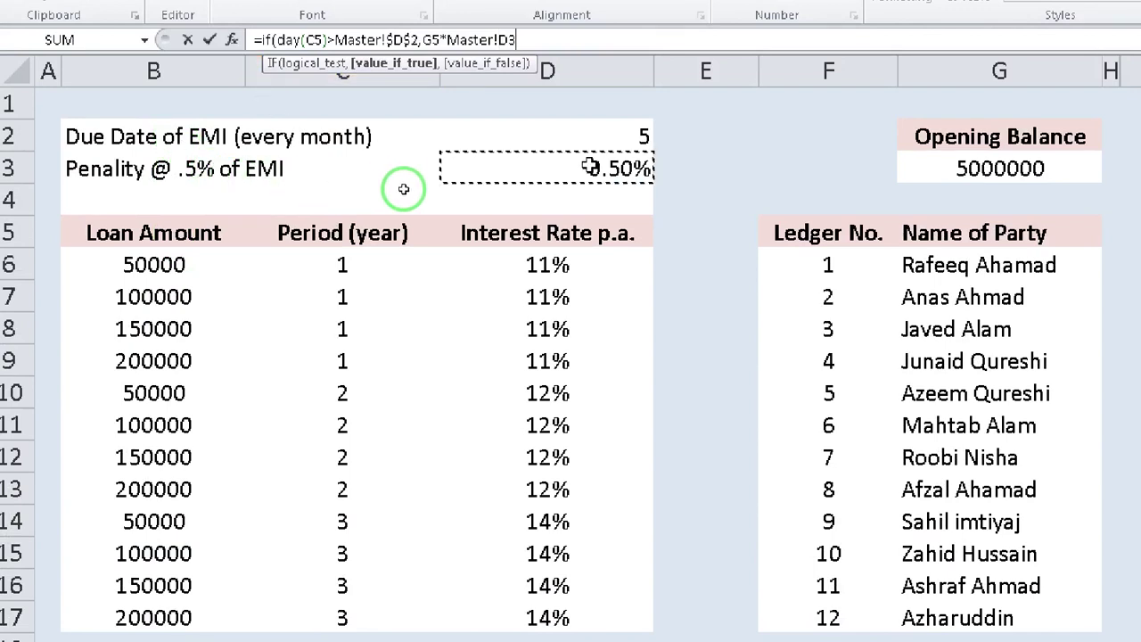
pyautogui.press('F4')
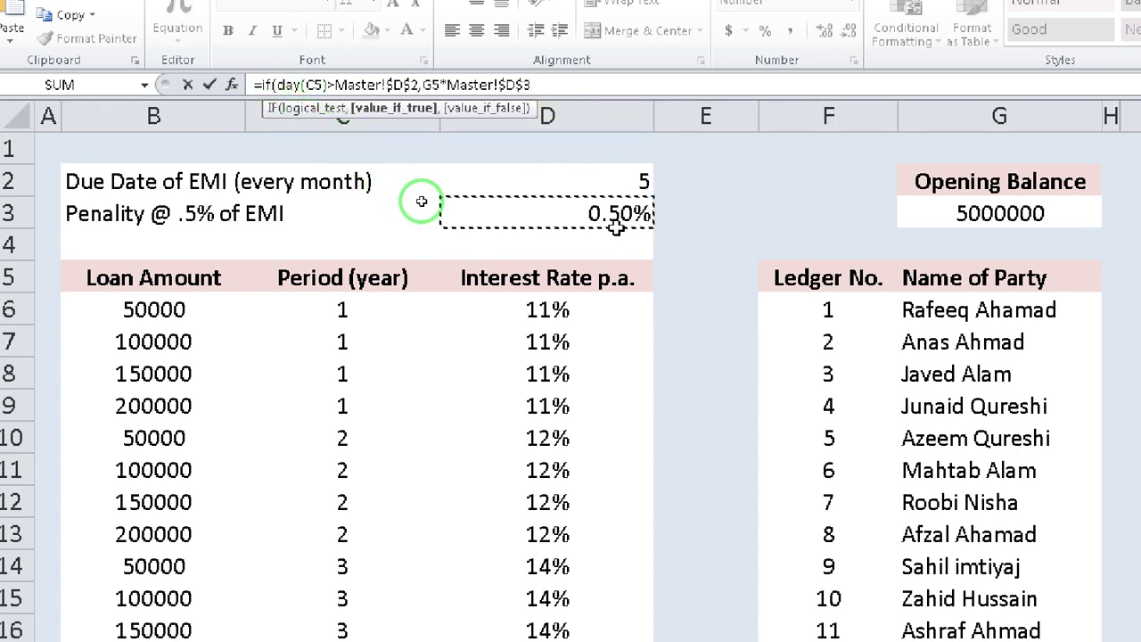
pyautogui.write(',0')
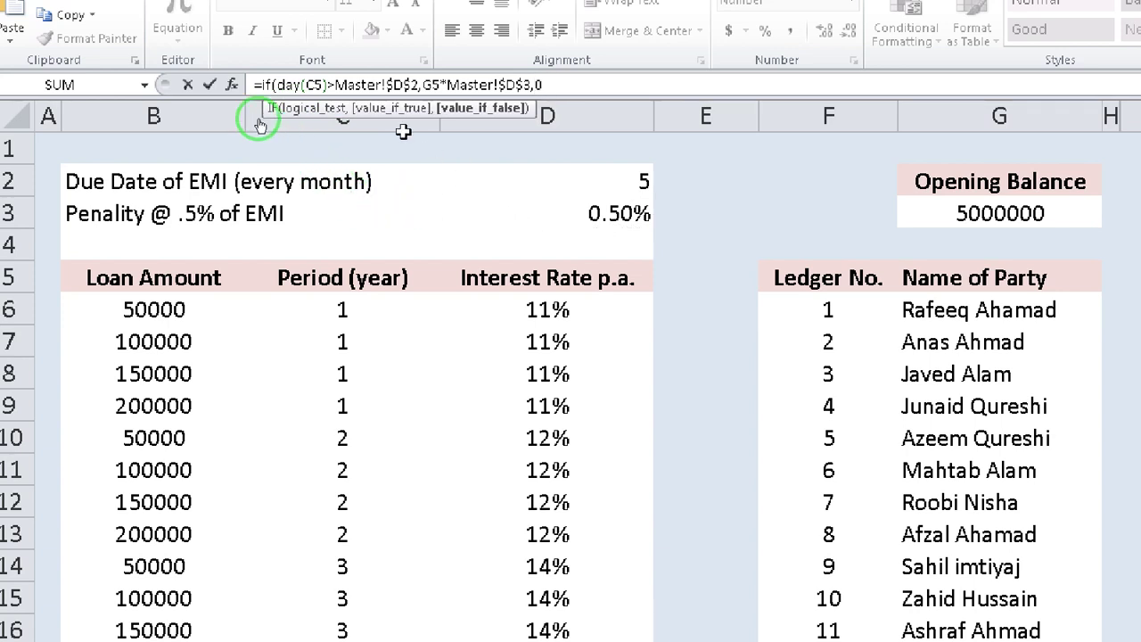
pyautogui.click(325, 110)
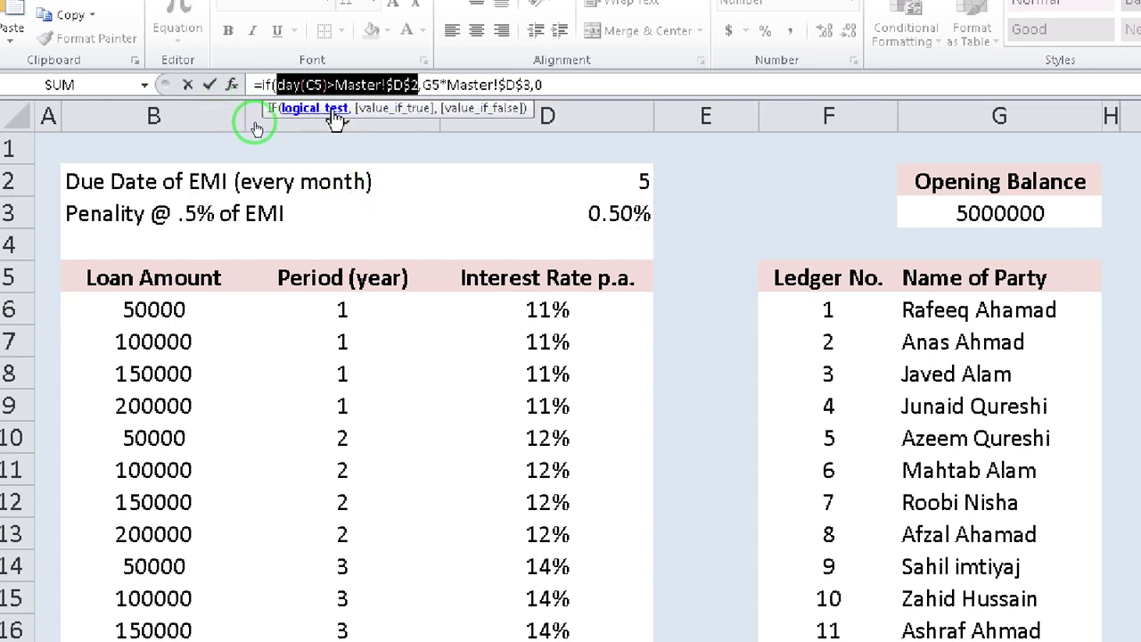
pyautogui.click(404, 111)
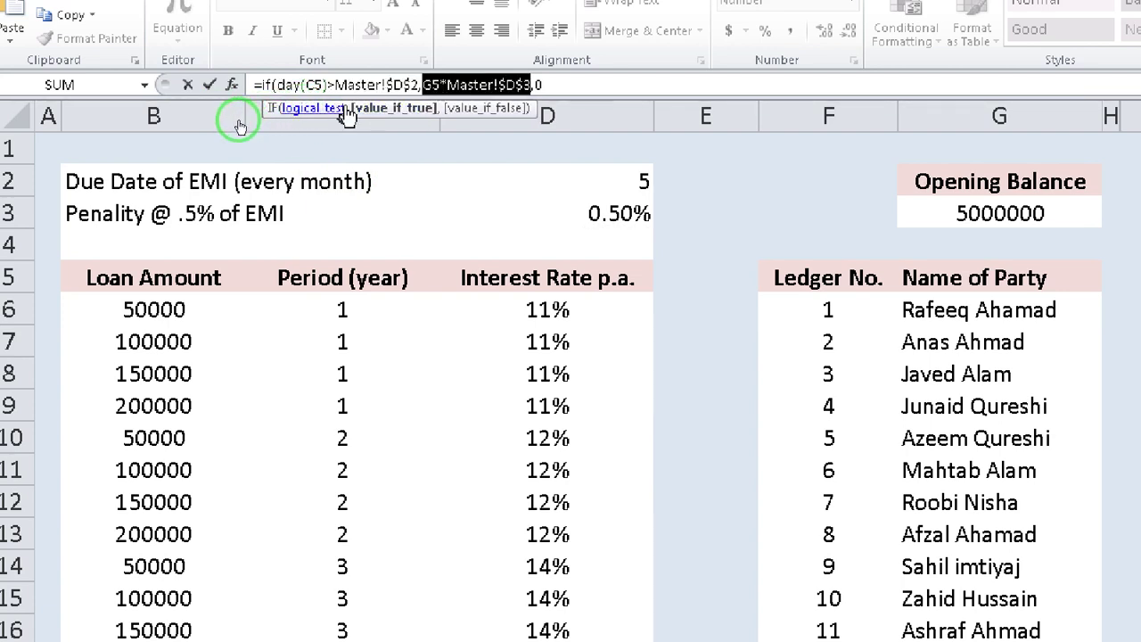
pyautogui.click(325, 110)
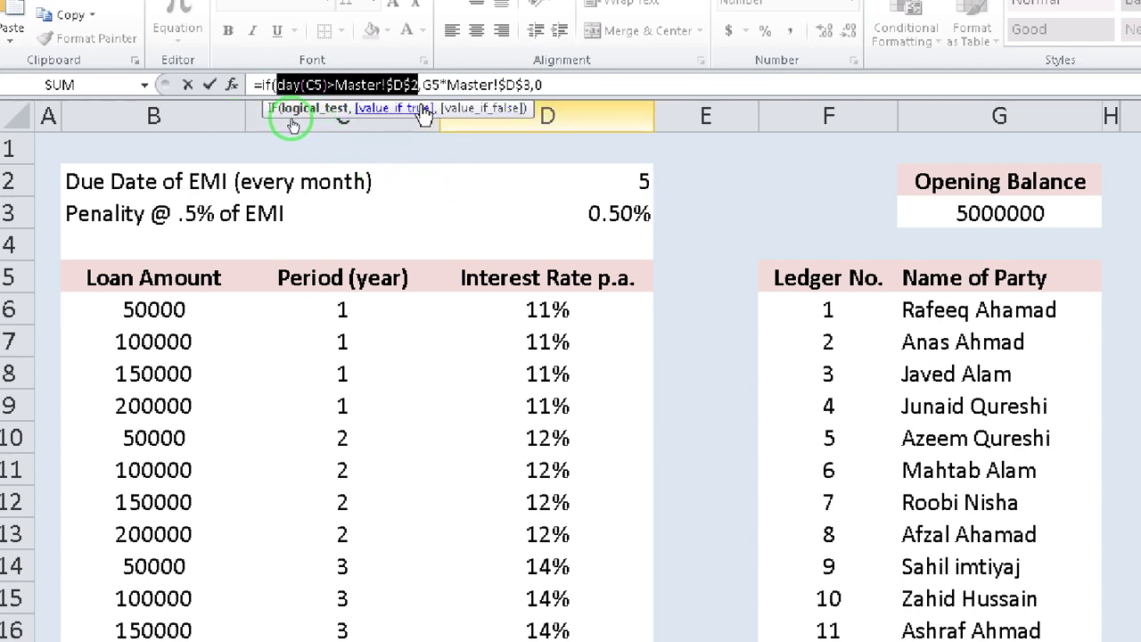
pyautogui.click(393, 108)
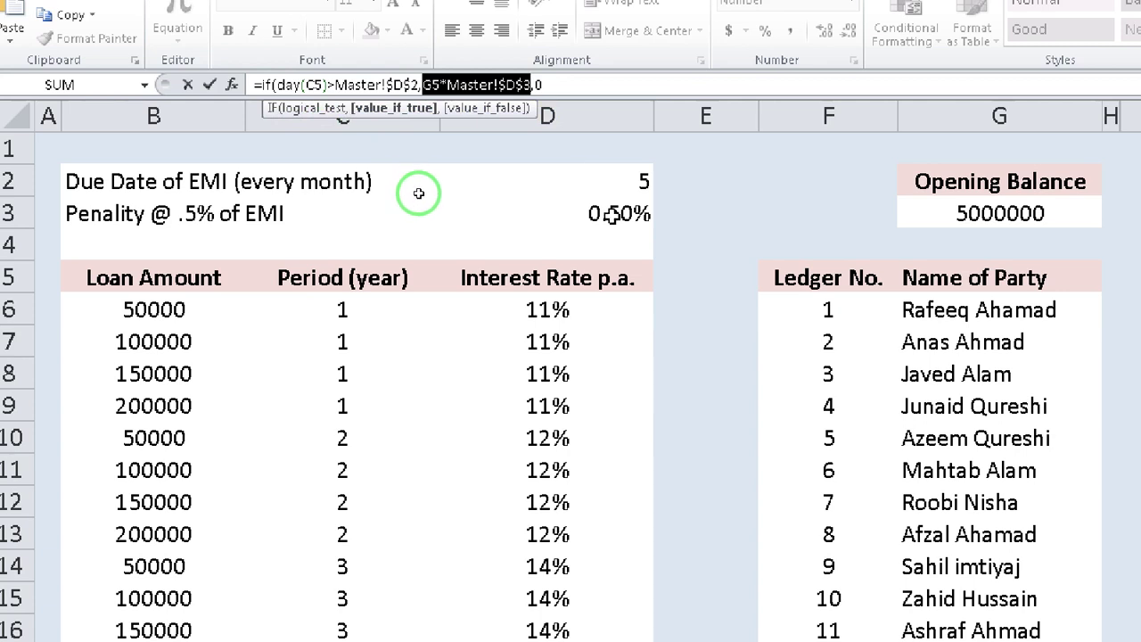
pyautogui.press('End')
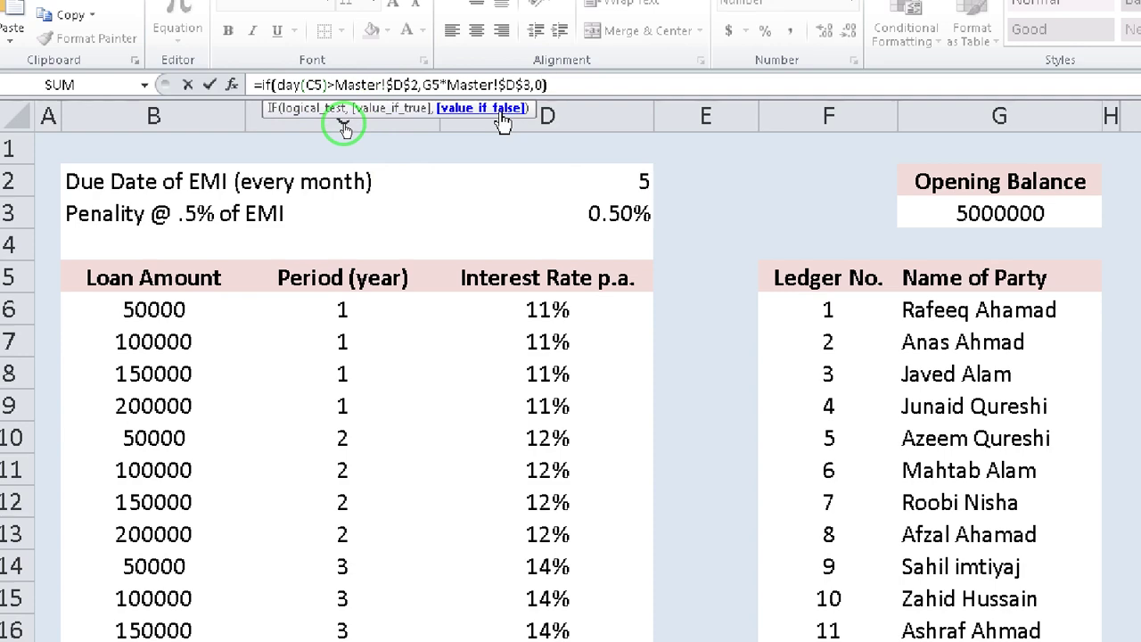
pyautogui.press('Return')
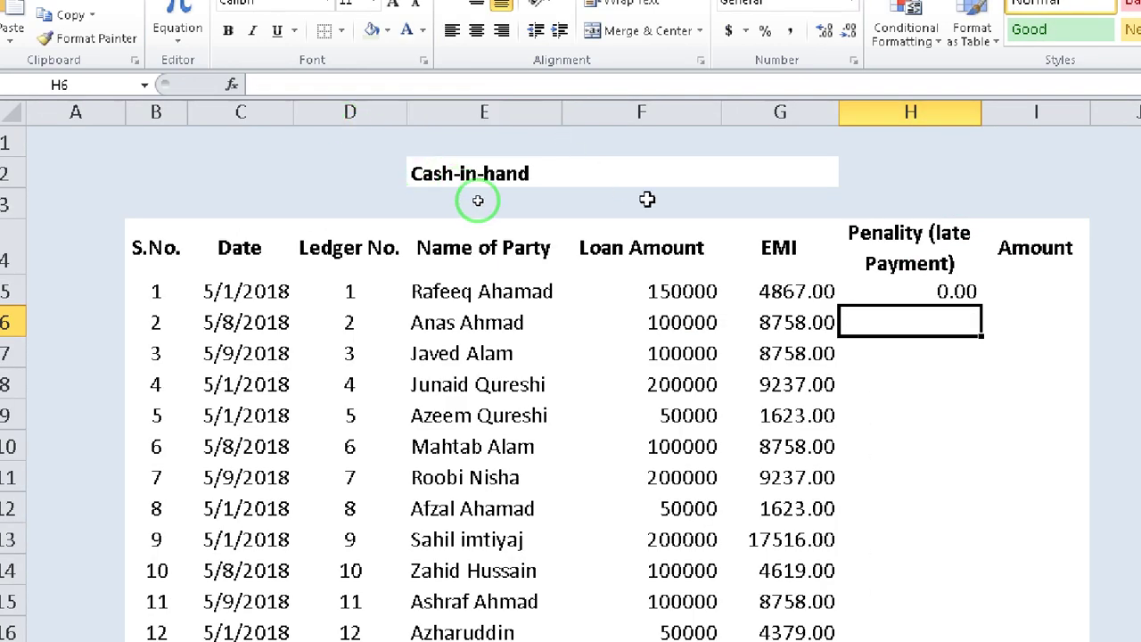
# - Fill the H5 late-payment penalty formula down column H to H24
pyautogui.keyDown('ctrl'); pyautogui.scroll(-1, 678, 223); pyautogui.keyUp('ctrl')
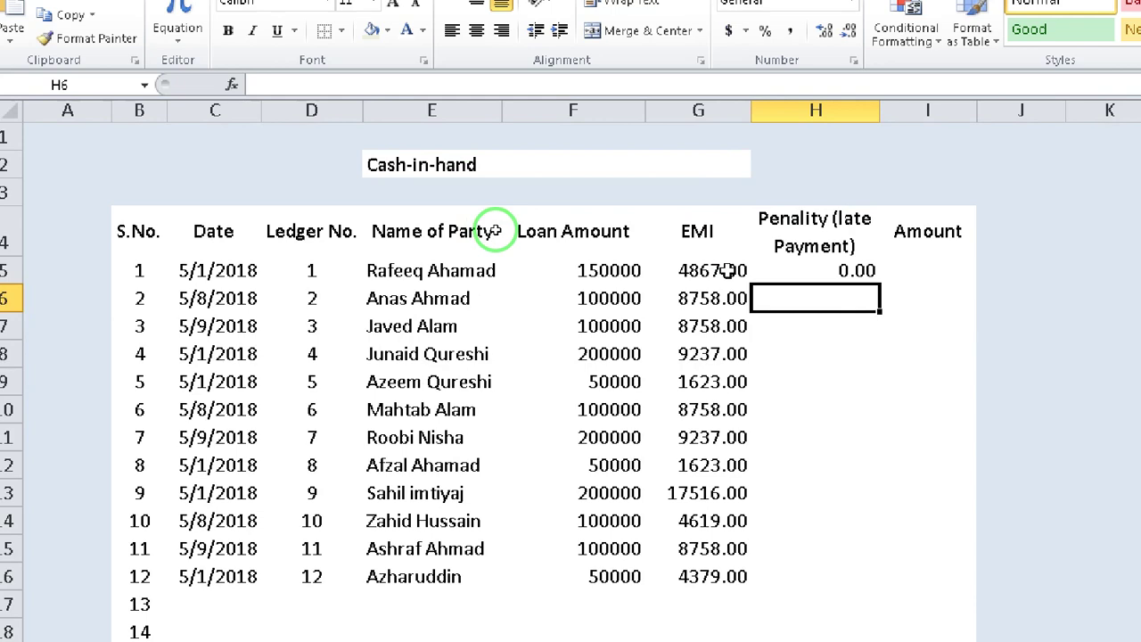
pyautogui.keyDown('ctrl'); pyautogui.scroll(1, 496, 230); pyautogui.keyUp('ctrl')
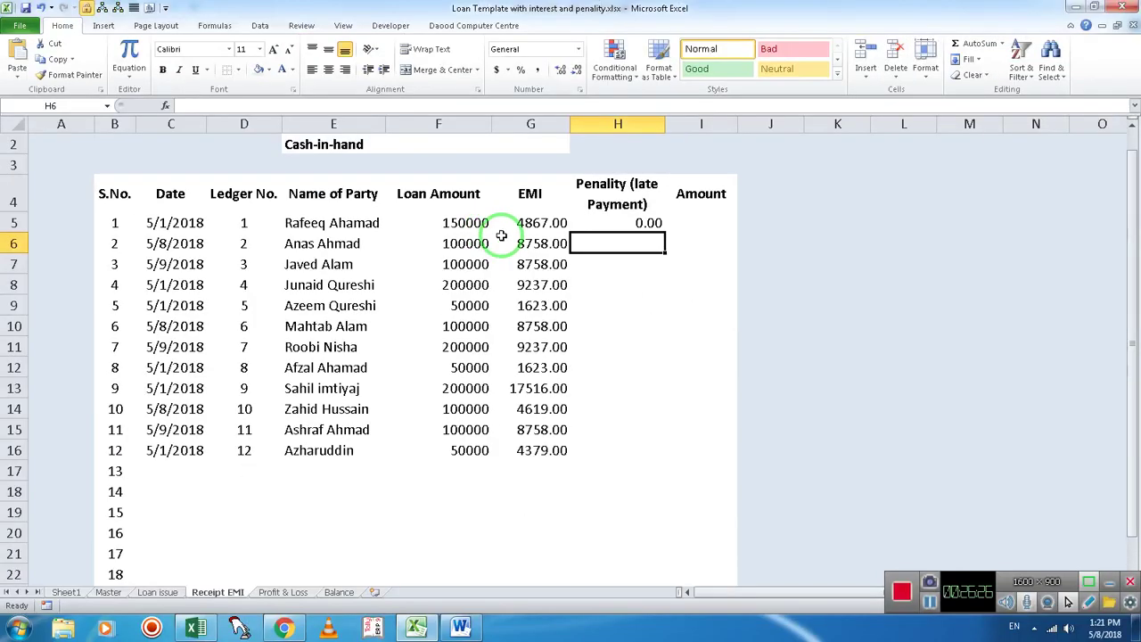
pyautogui.click(624, 224)
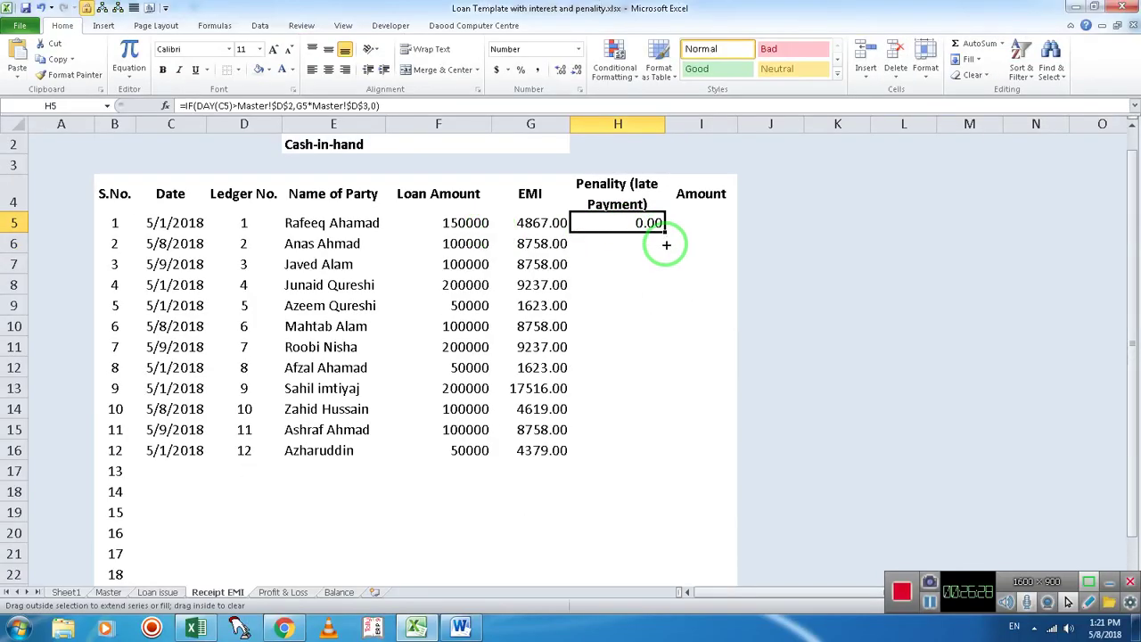
pyautogui.moveTo(664, 234)
pyautogui.mouseDown()
pyautogui.moveTo(656, 598)
pyautogui.moveTo(653, 548)
pyautogui.mouseUp()
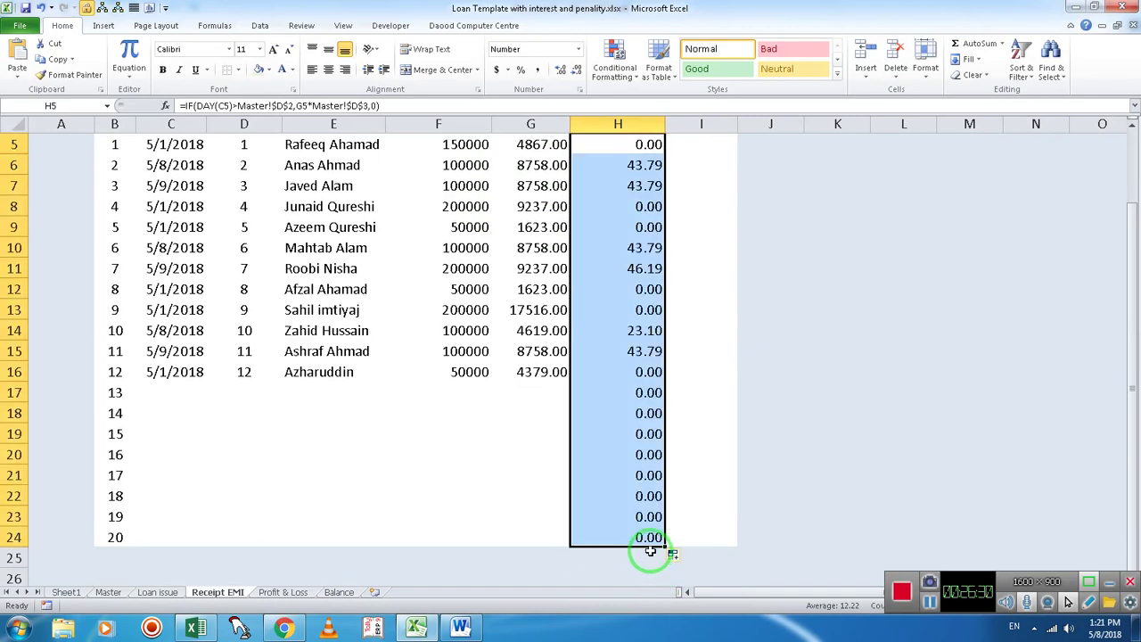
# - Check the copied penalty formulas in rows 6 through 20, then return to H5
pyautogui.click(633, 392)
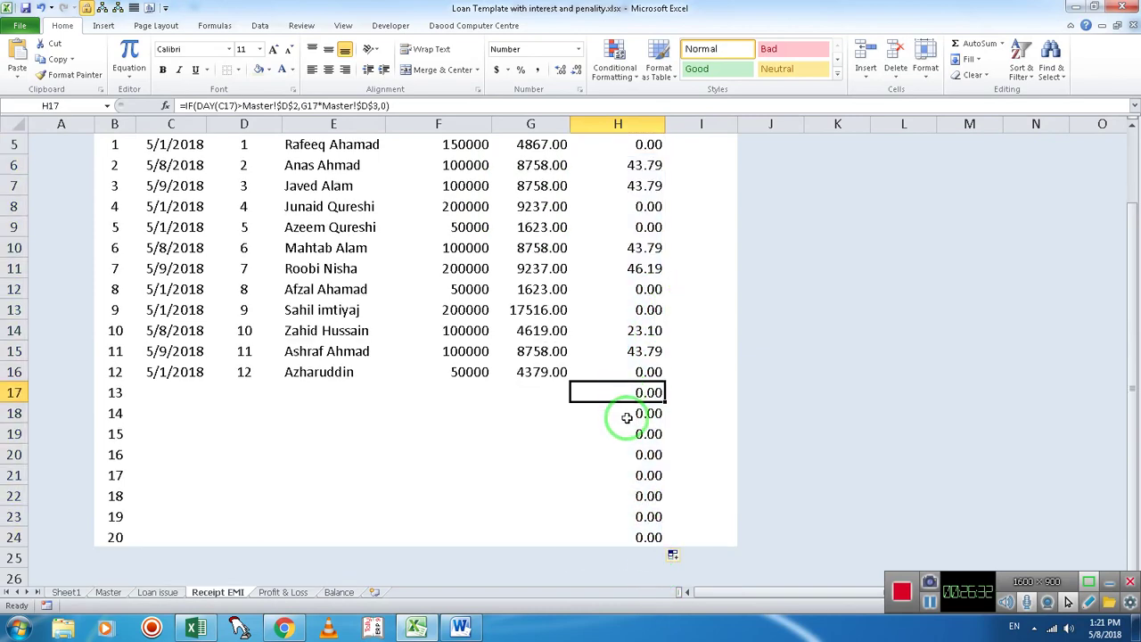
pyautogui.click(640, 454)
pyautogui.scroll(2, 631, 348)
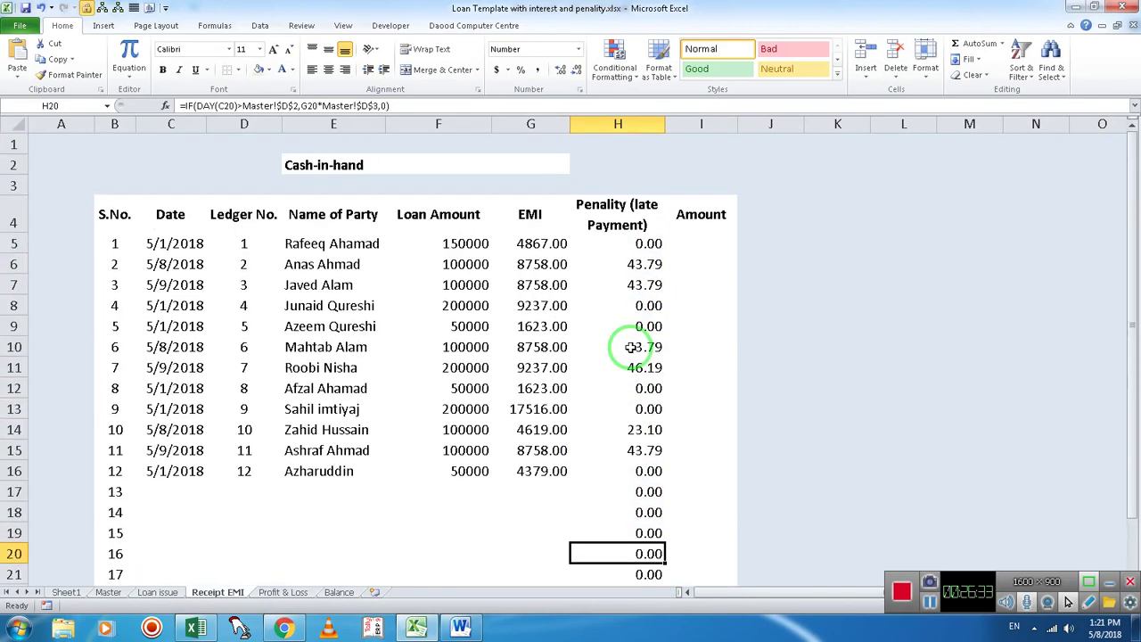
pyautogui.click(637, 264)
pyautogui.click(636, 284)
pyautogui.click(636, 306)
pyautogui.click(636, 326)
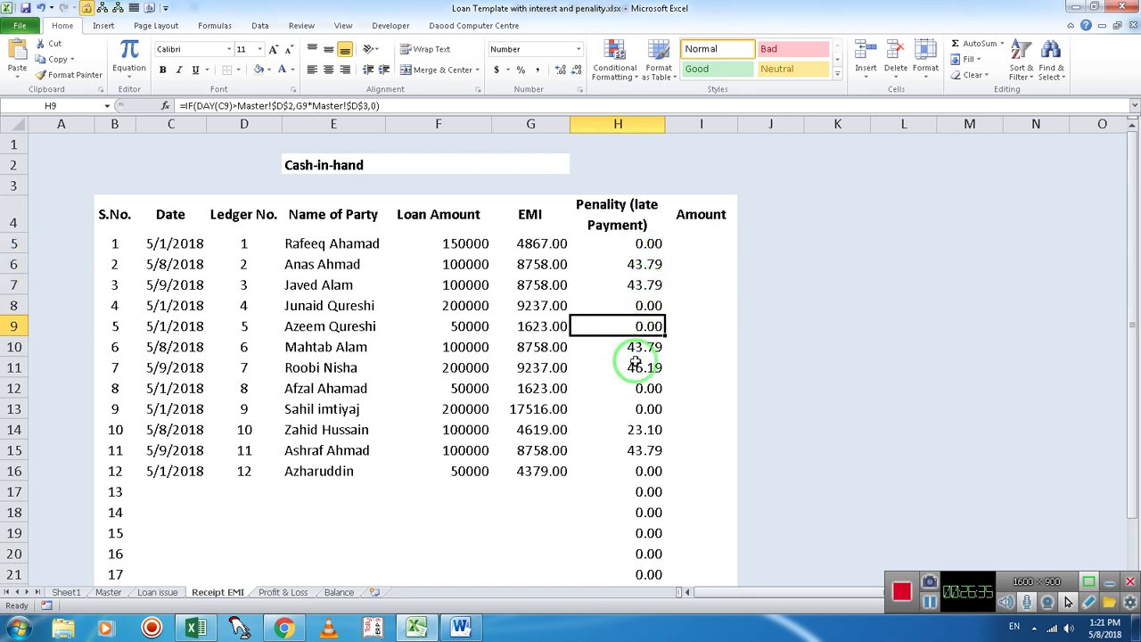
pyautogui.click(637, 347)
pyautogui.click(636, 368)
pyautogui.click(637, 388)
pyautogui.click(639, 430)
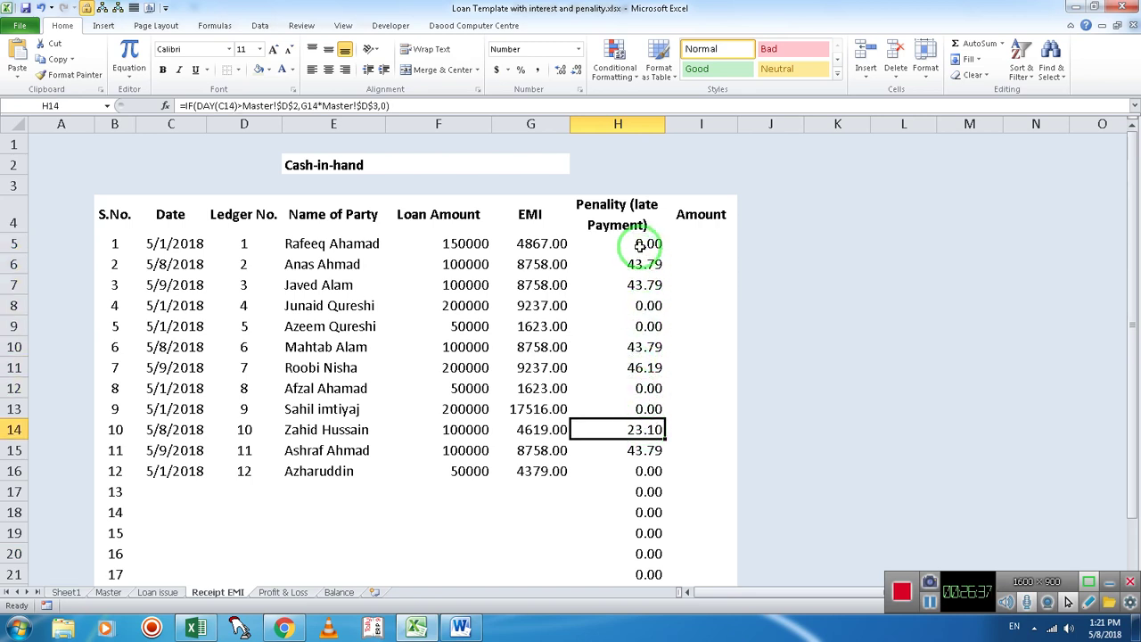
pyautogui.click(642, 244)
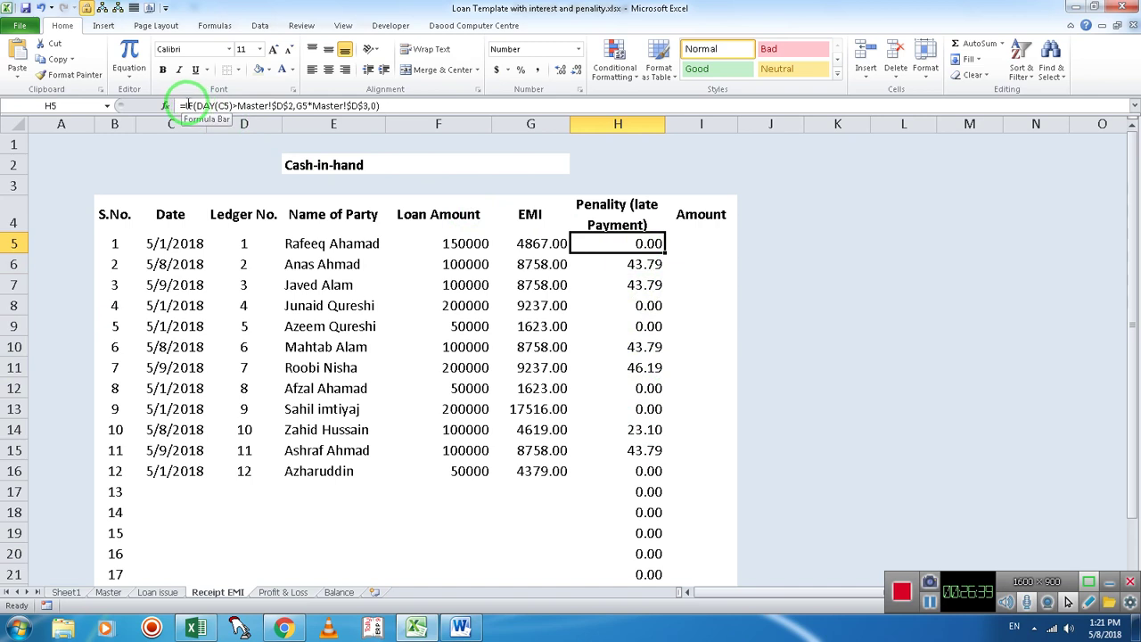
# - Wrap the H5 penalty formula in ROUNDUP(...,0) to round up to a whole number
pyautogui.click(185, 105)
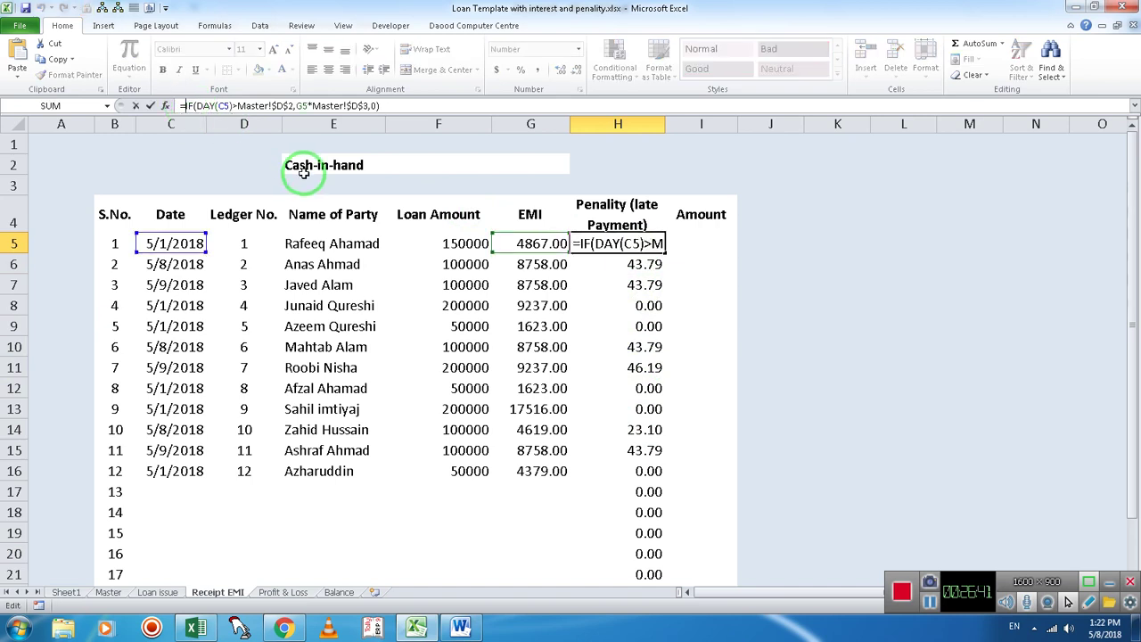
pyautogui.write('roundup')
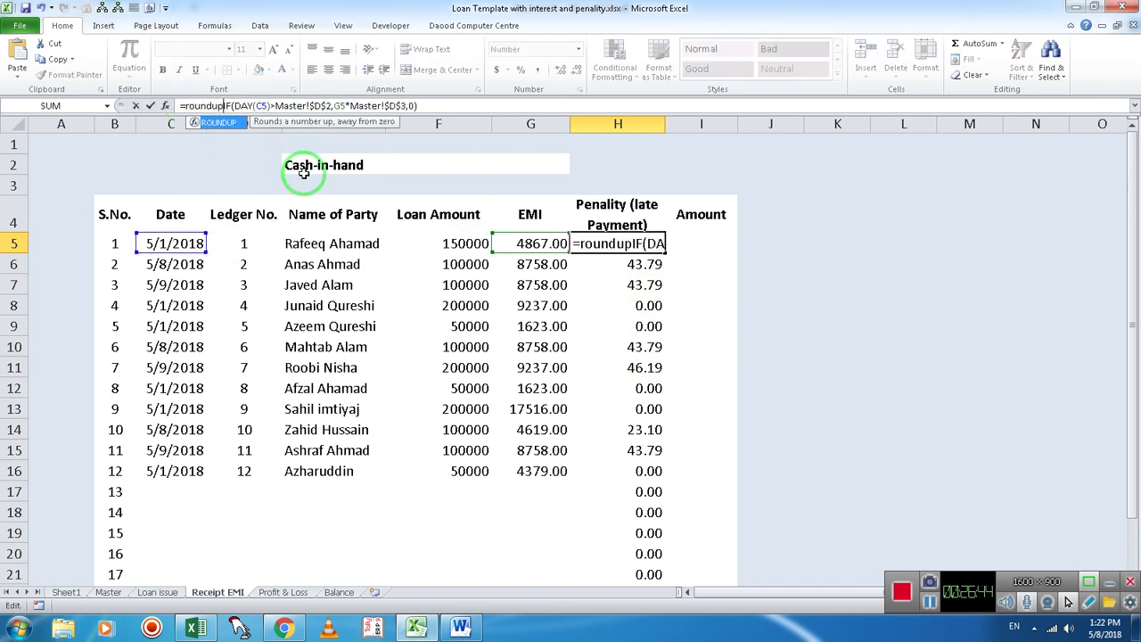
pyautogui.write('(')
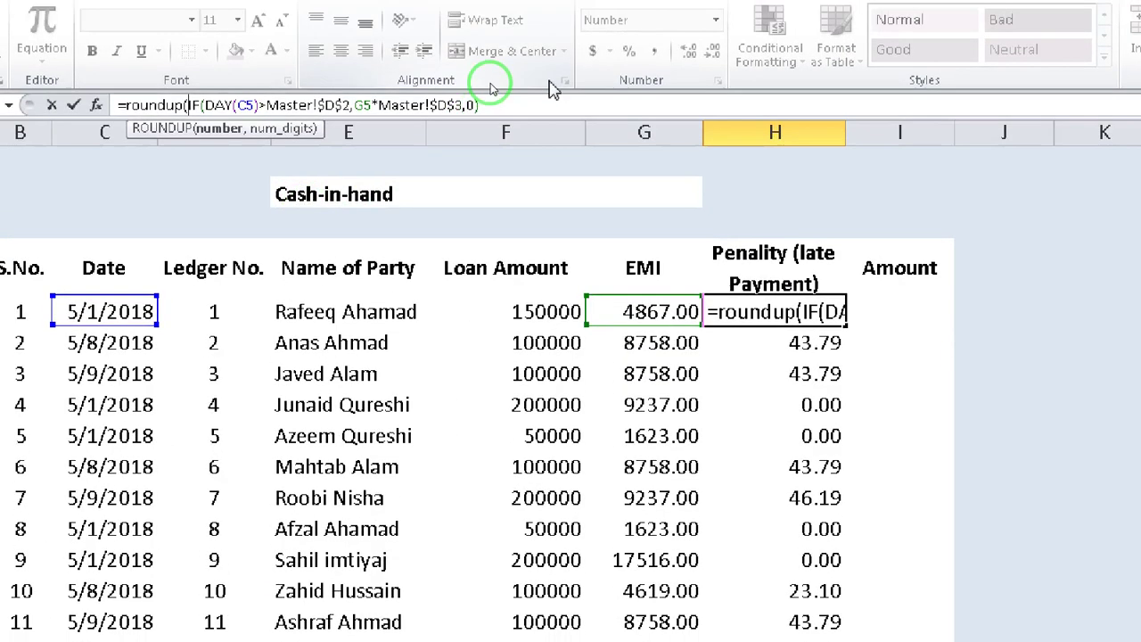
pyautogui.click(455, 71)
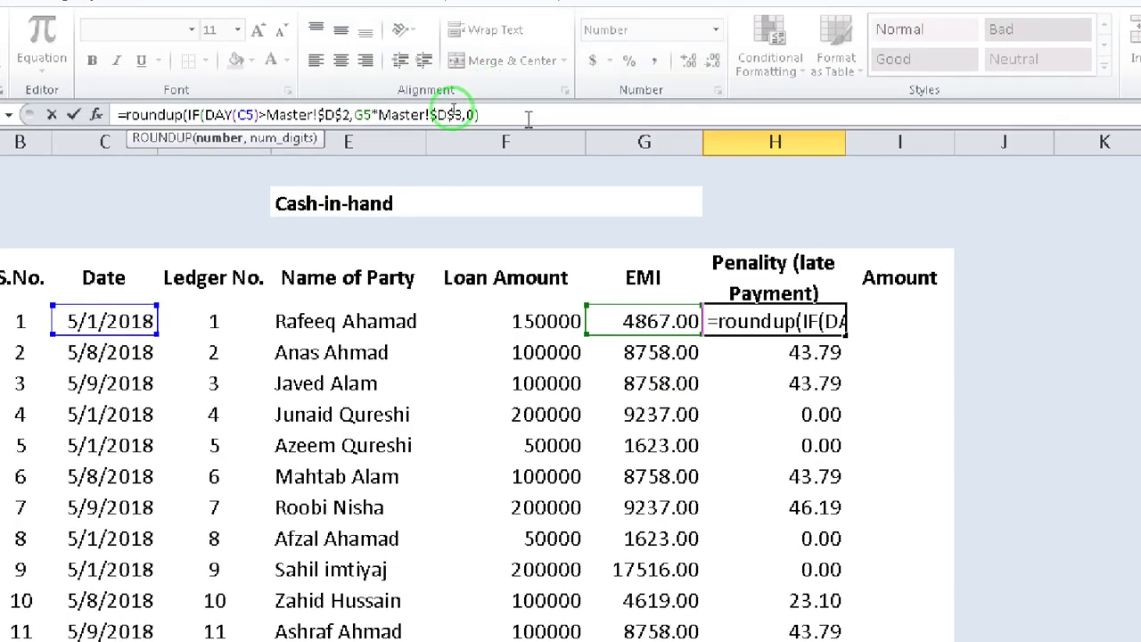
pyautogui.write(',0')
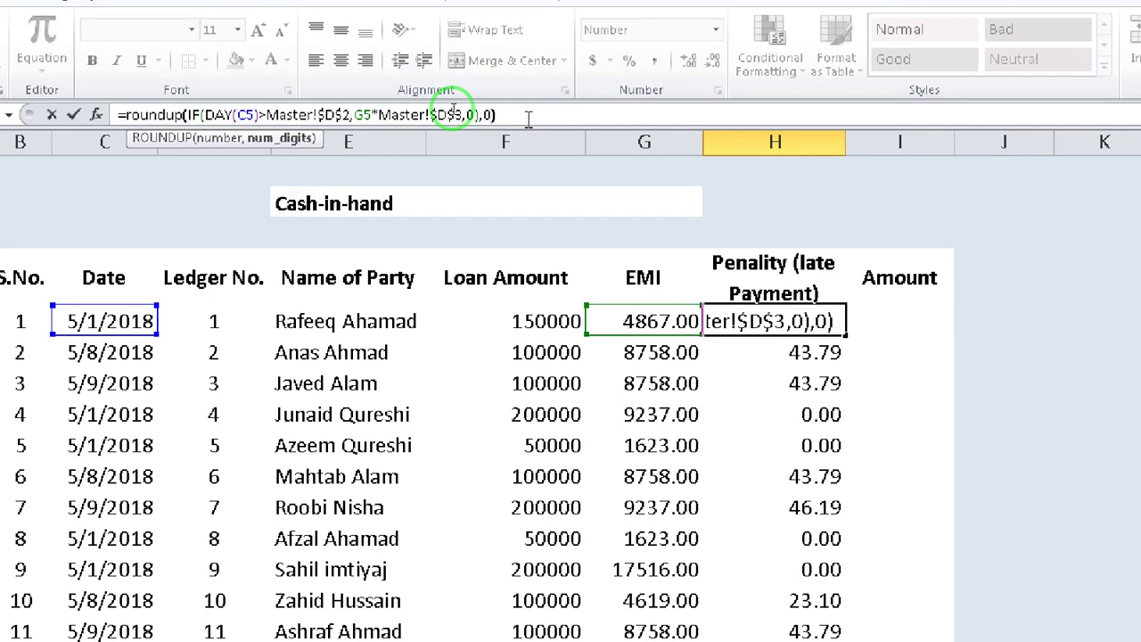
pyautogui.press('Return')
# - Fill the rounded penalty formula down column H, giving amounts like 44.00, 47.00 and 24.00
pyautogui.click(811, 314)
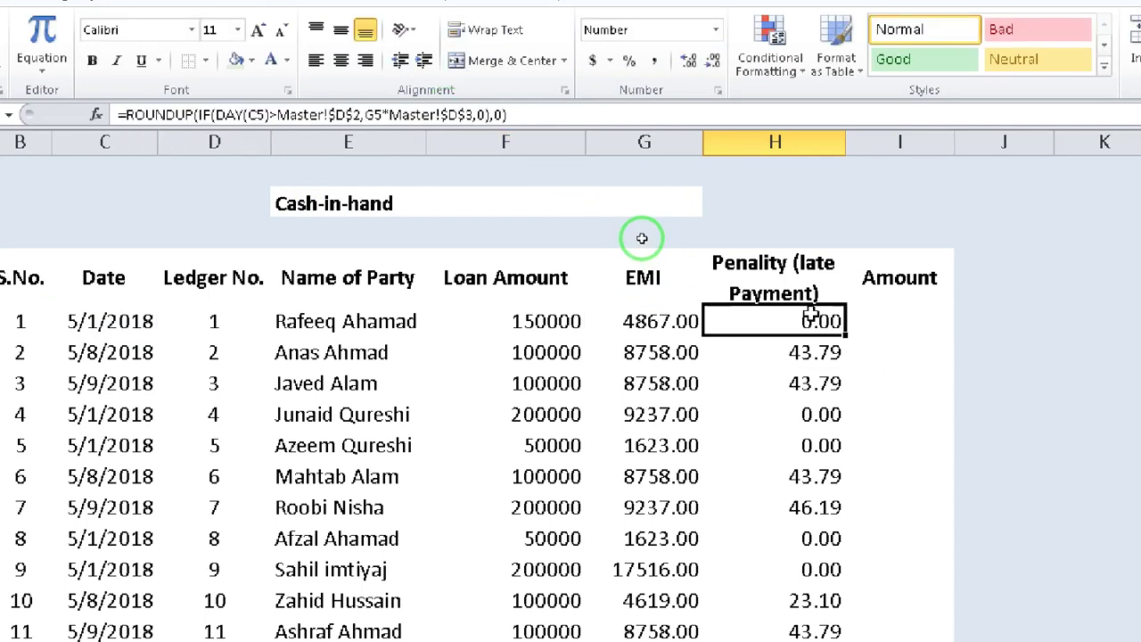
pyautogui.doubleClick(844, 336)
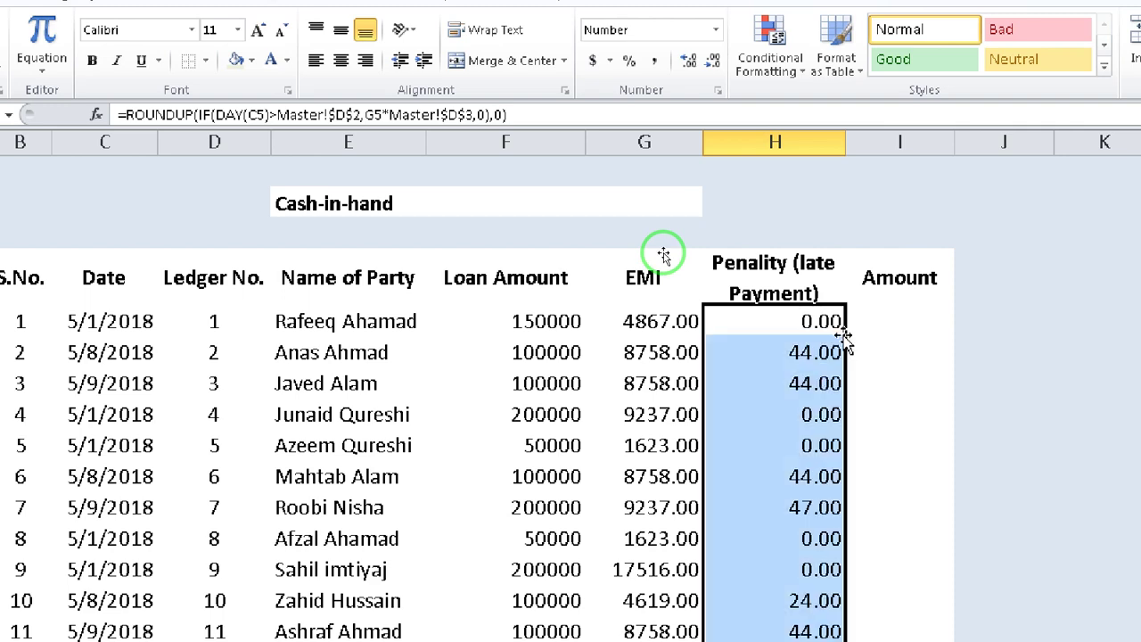
pyautogui.click(873, 318)
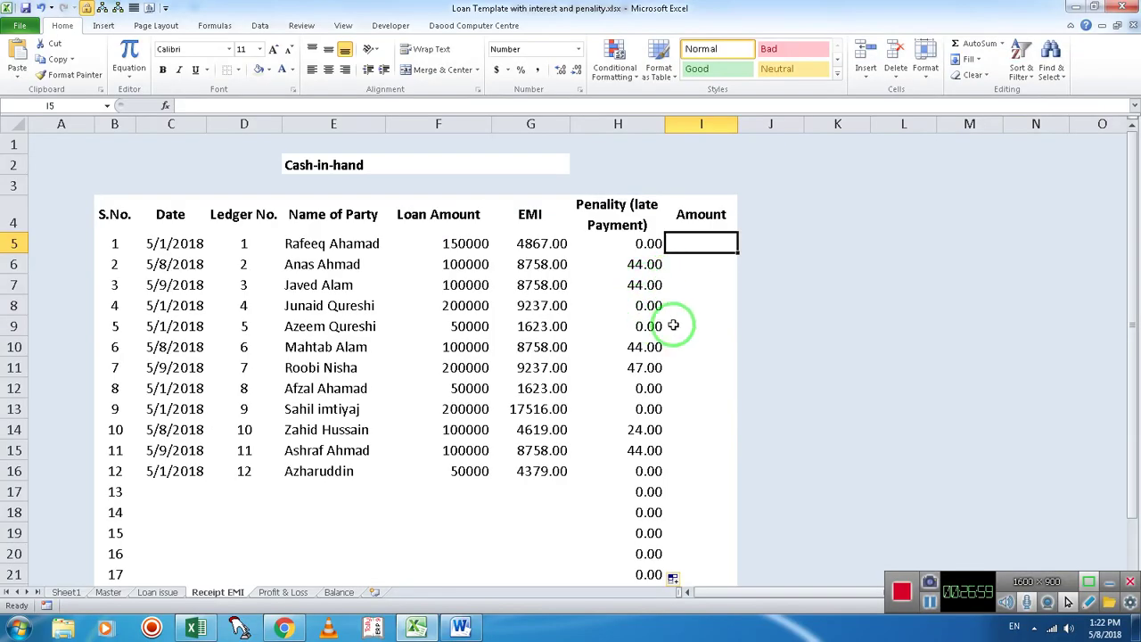
# - Enter =G5+H5 in I5 to add EMI and penalty
pyautogui.scroll(-1, 674, 324)
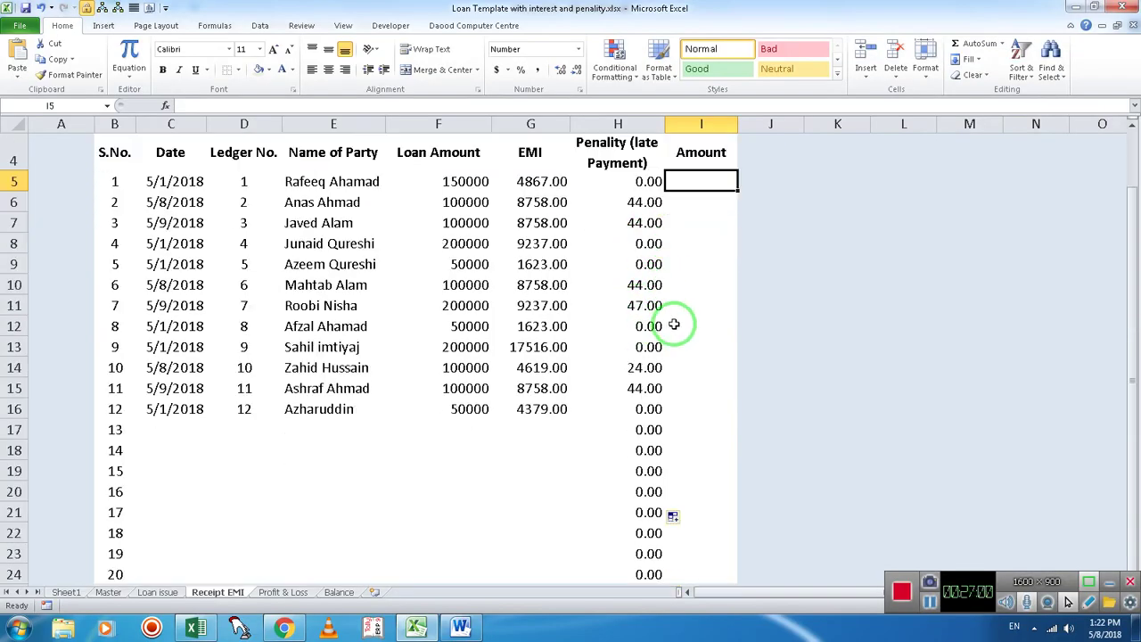
pyautogui.scroll(1, 674, 324)
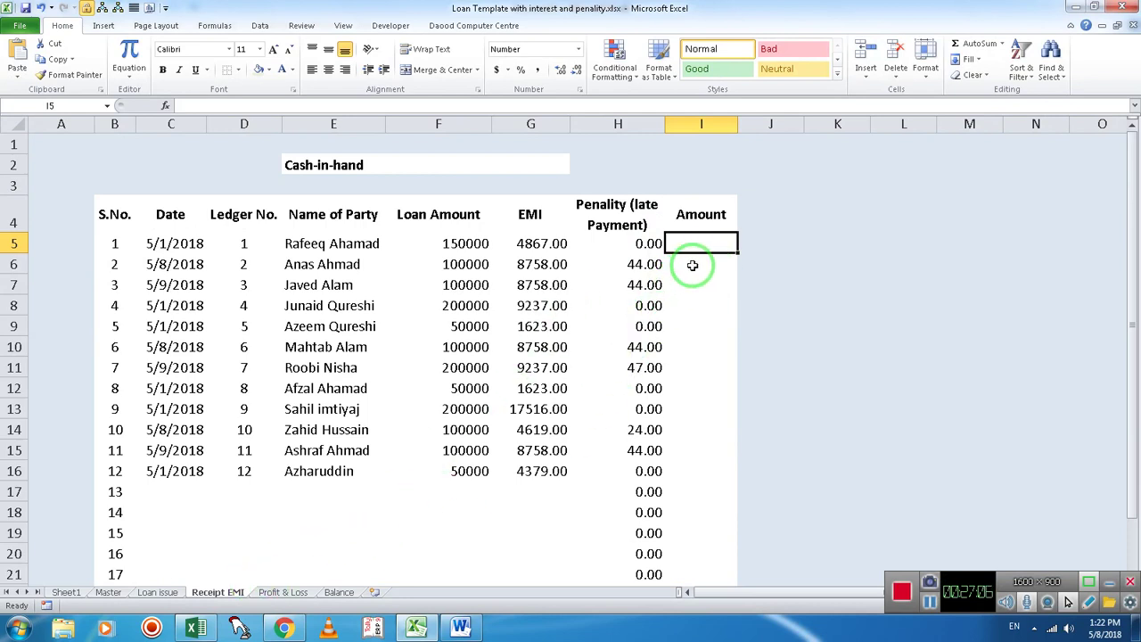
pyautogui.write('=')
pyautogui.click(558, 246)
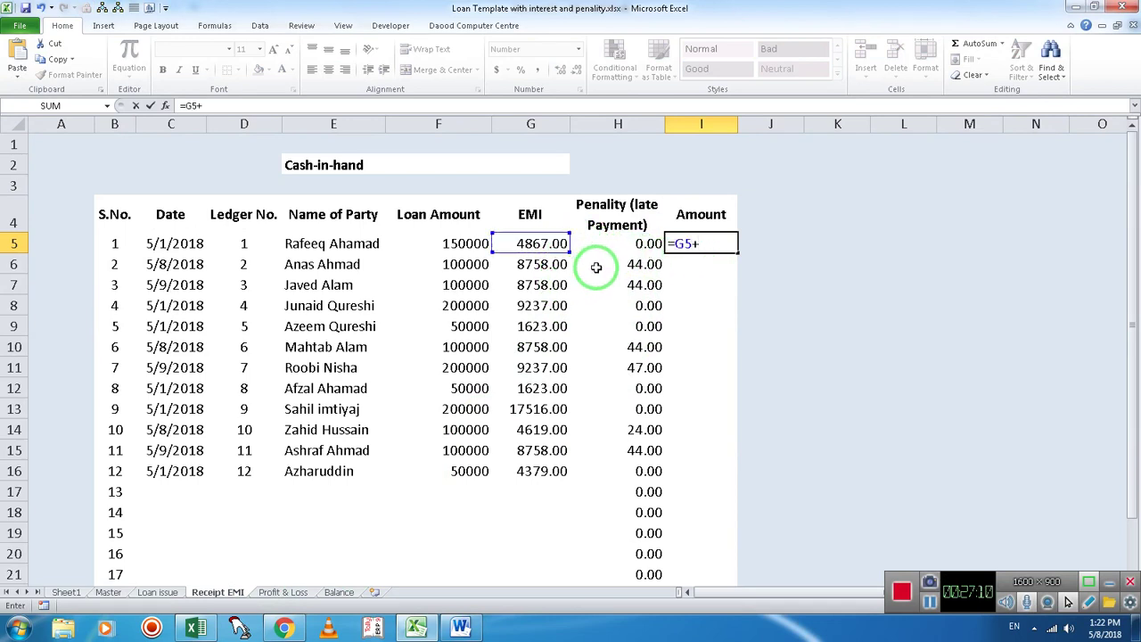
pyautogui.click(608, 246)
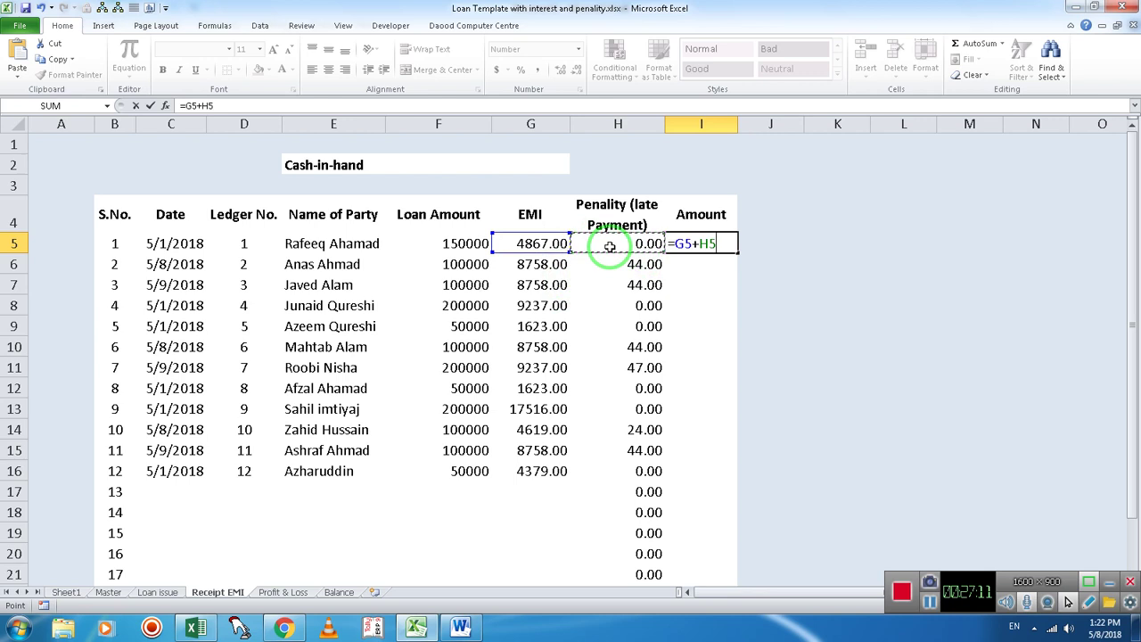
pyautogui.press('Return')
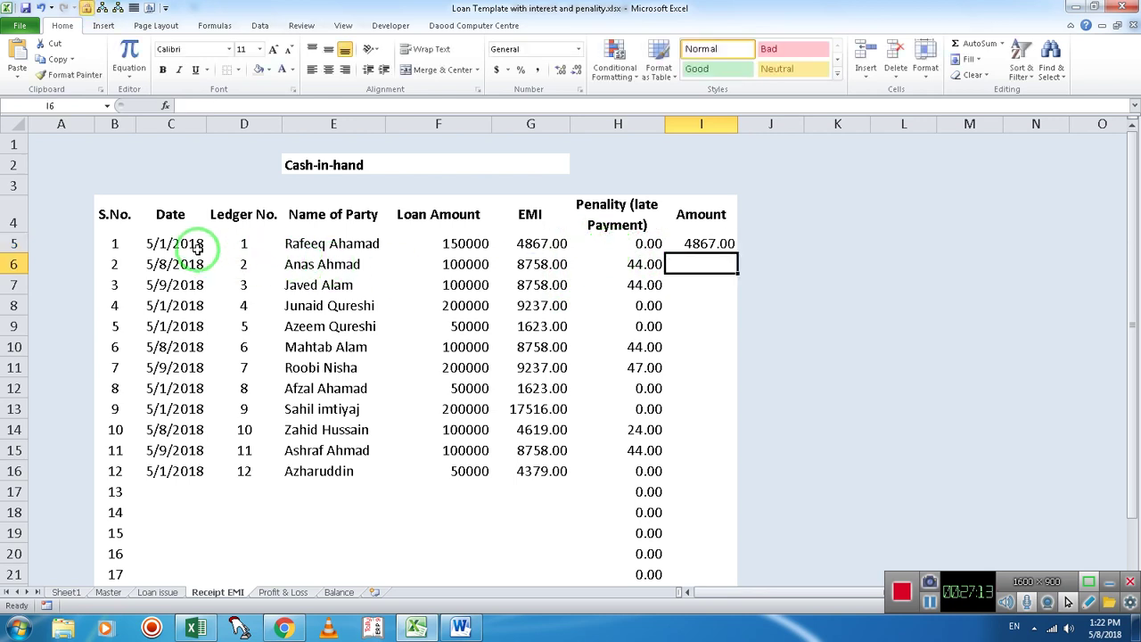
# - Copy the Amount formula down to I24 and inspect the #VALUE! errors in I17 and I22
pyautogui.click(198, 250)
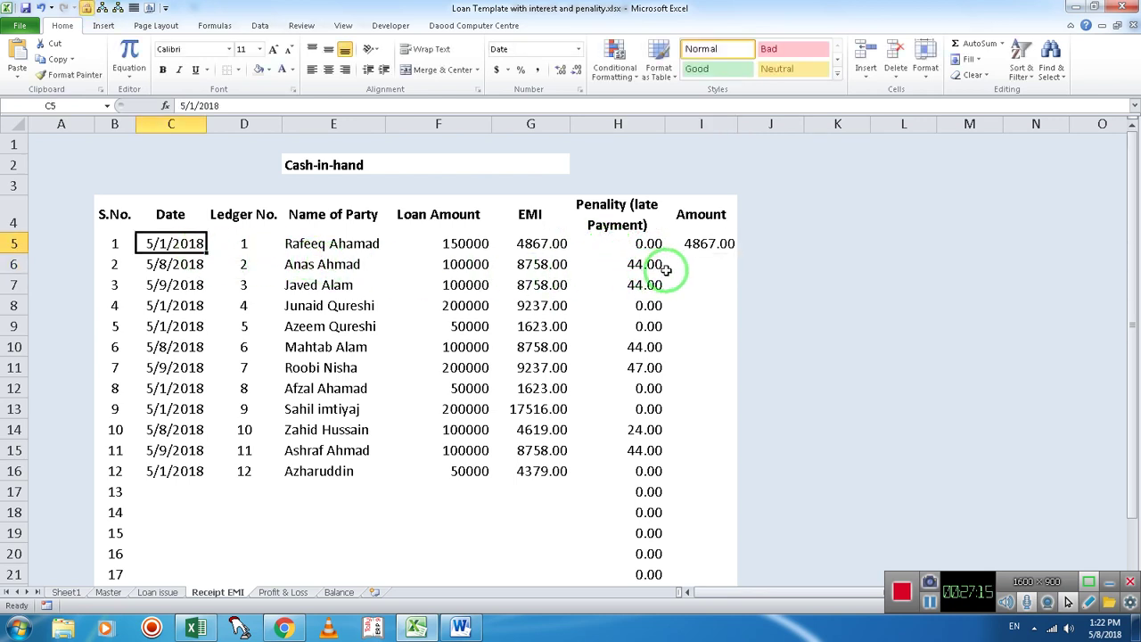
pyautogui.click(719, 248)
pyautogui.moveTo(738, 254); pyautogui.dragTo(734, 584)
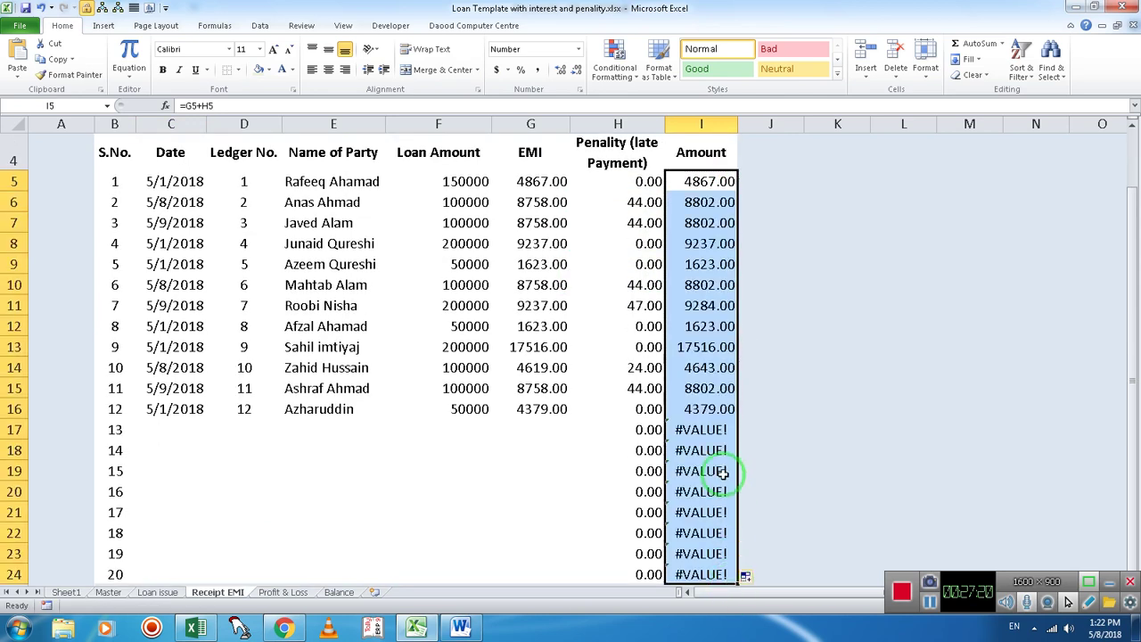
pyautogui.click(702, 433)
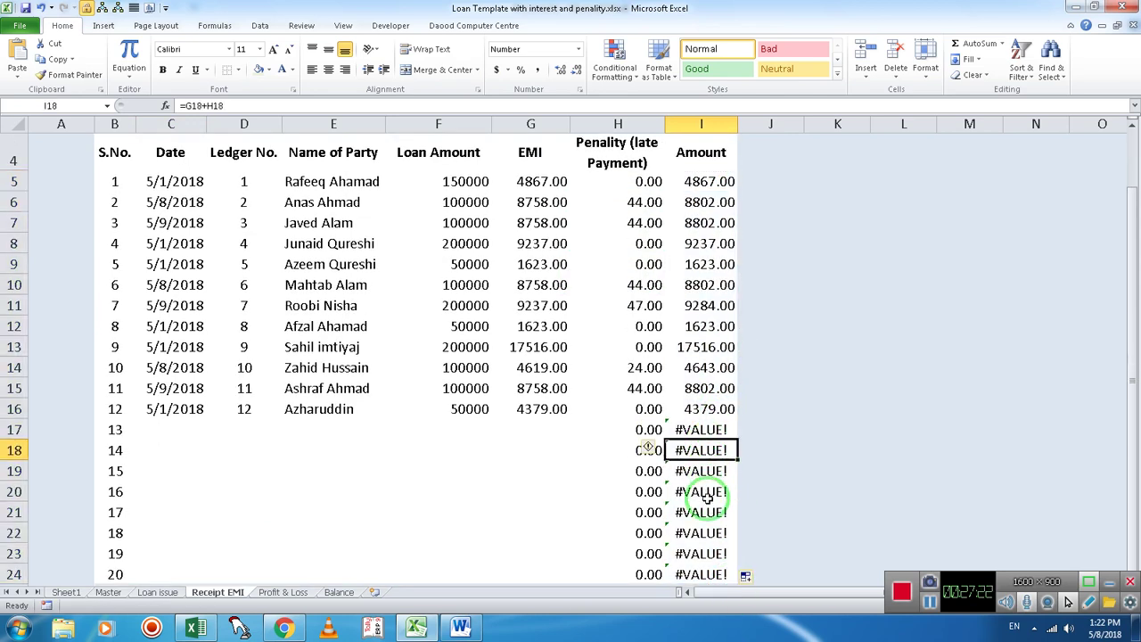
pyautogui.click(700, 533)
# - Edit the I5 formula and start typing IFERROR( before G5+H5
pyautogui.click(692, 185)
pyautogui.doubleClick(691, 184)
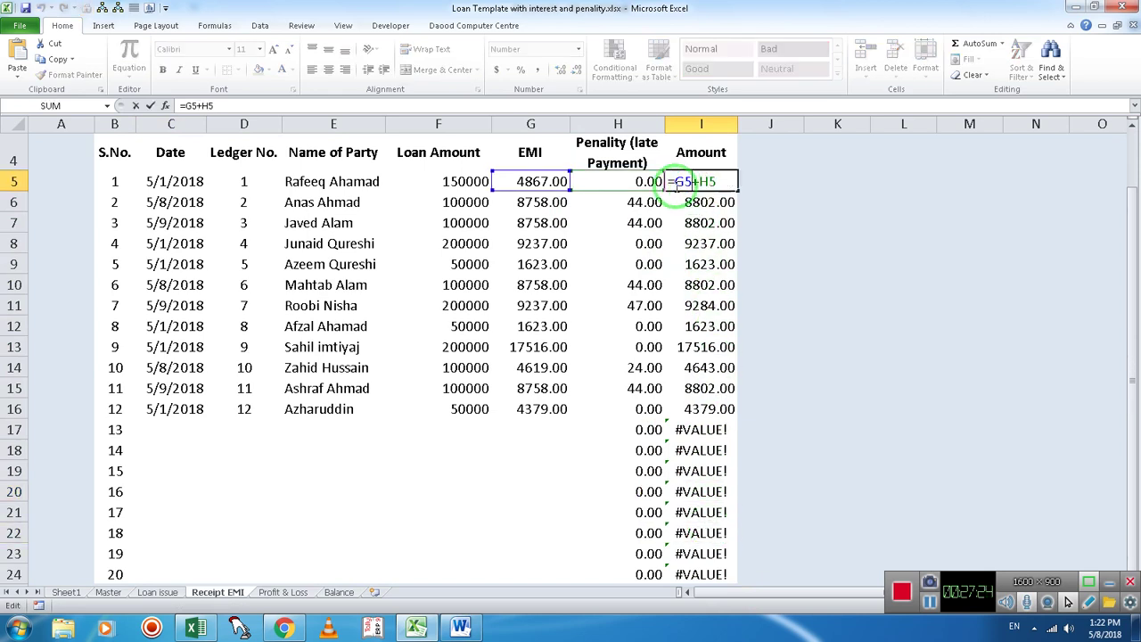
pyautogui.write('IFE')
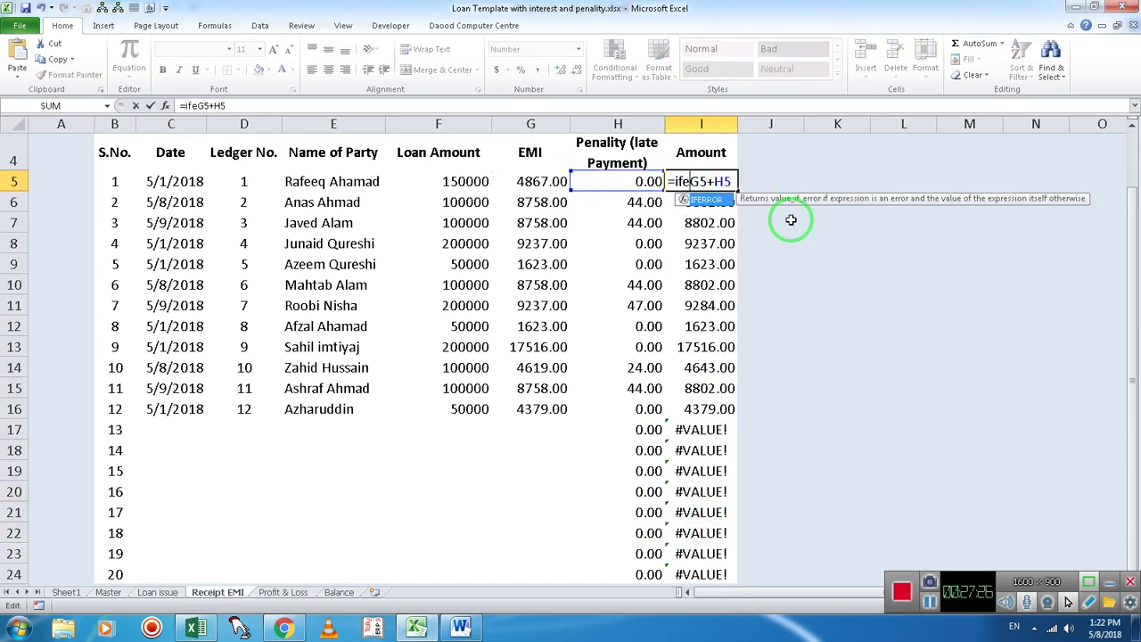
pyautogui.write('RROR(')
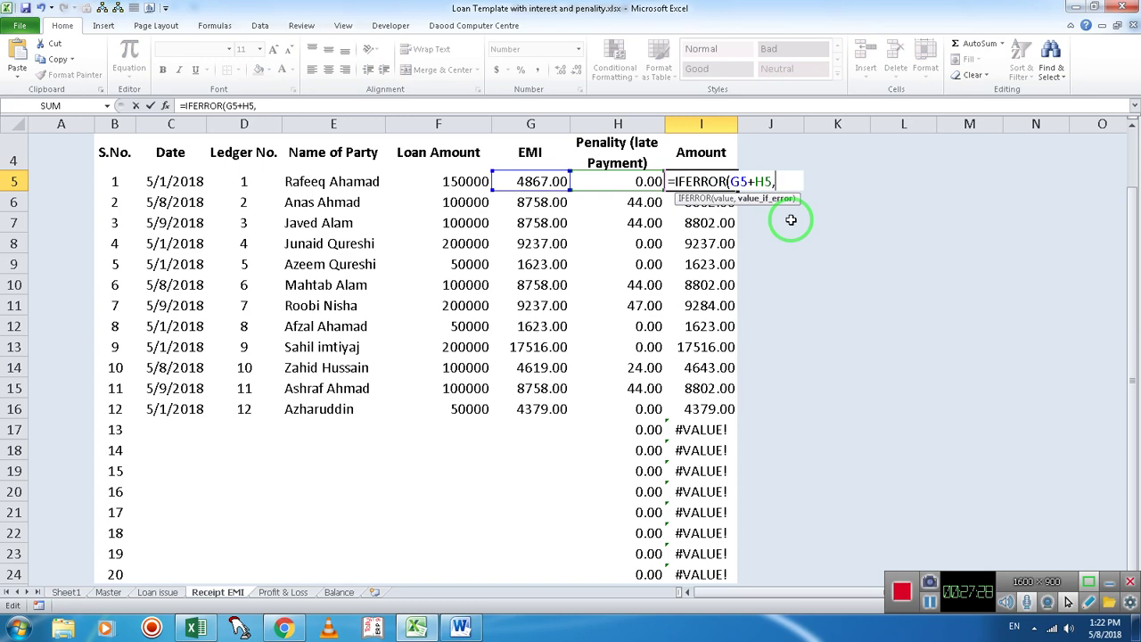
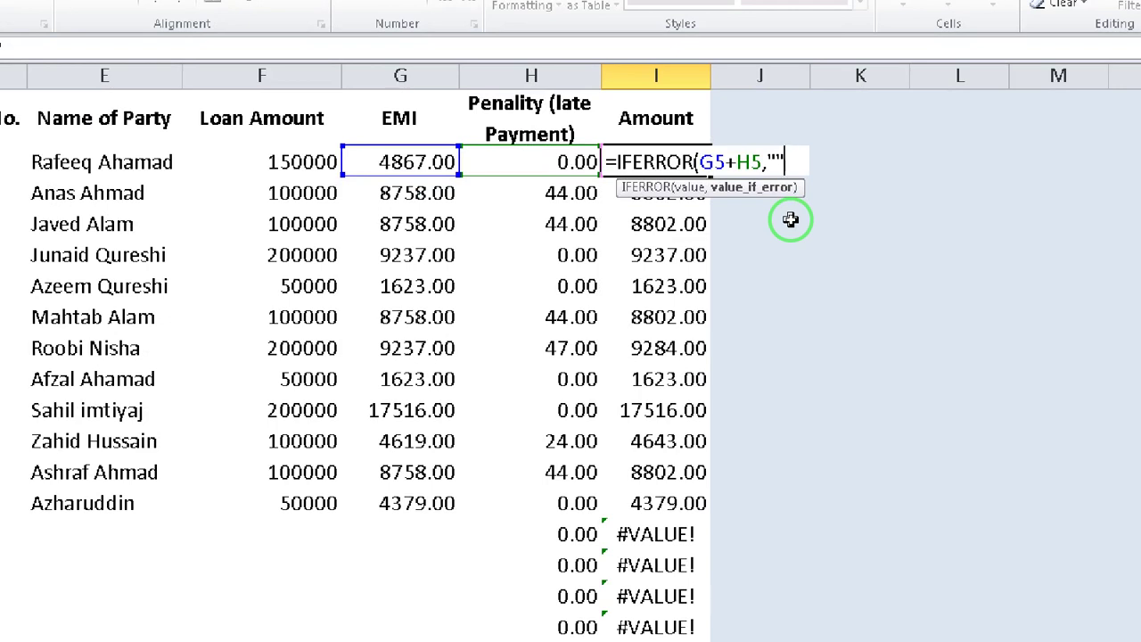
# - Enter =IFERROR(G5+H5,"") in I5 and fill it down the Amount column, checking the empty rows
pyautogui.press('Return')
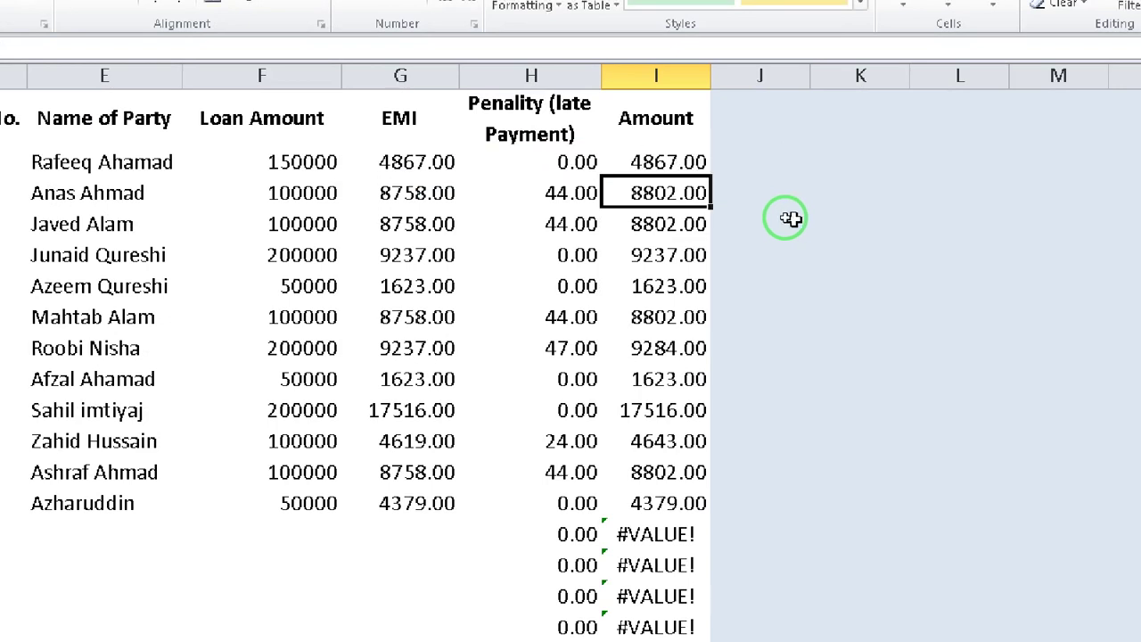
pyautogui.click(695, 165)
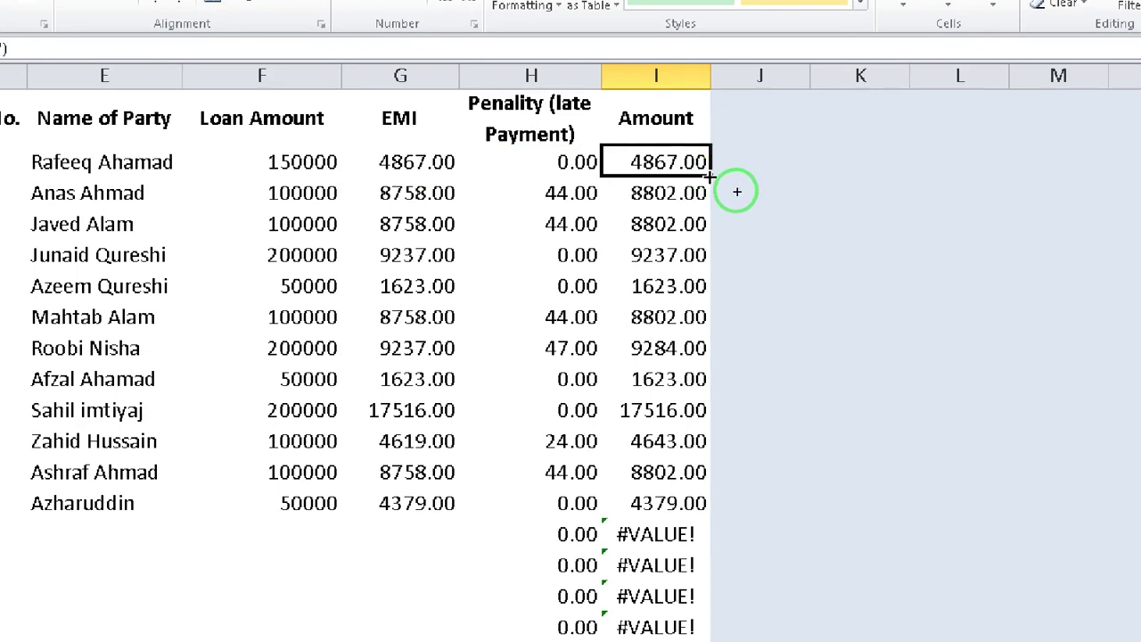
pyautogui.doubleClick(710, 176)
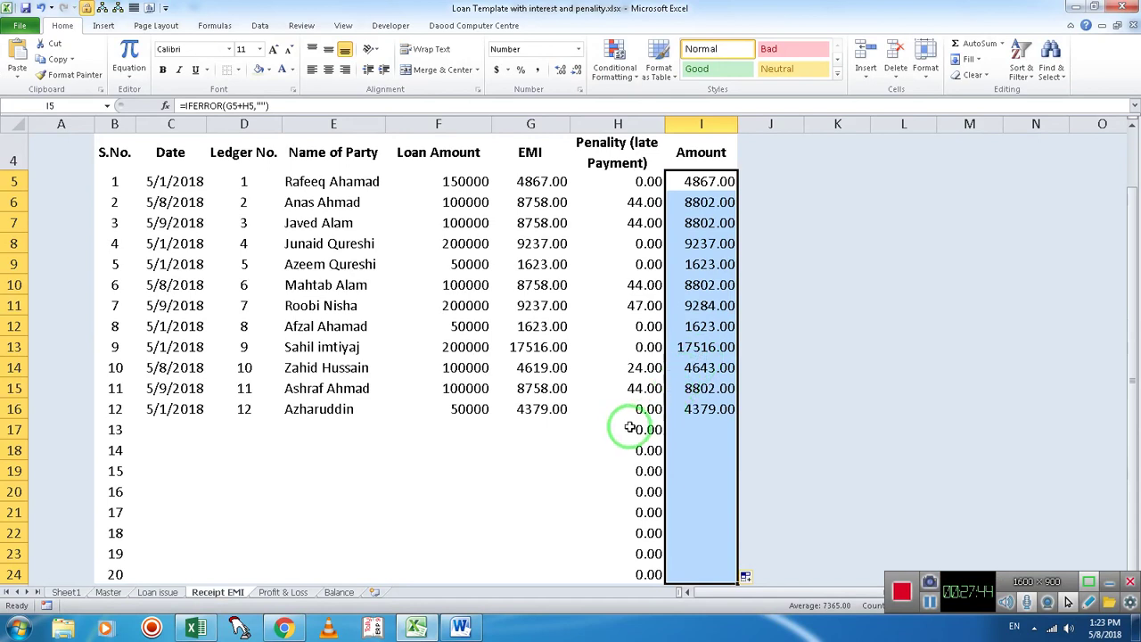
pyautogui.click(644, 432)
pyautogui.click(711, 425)
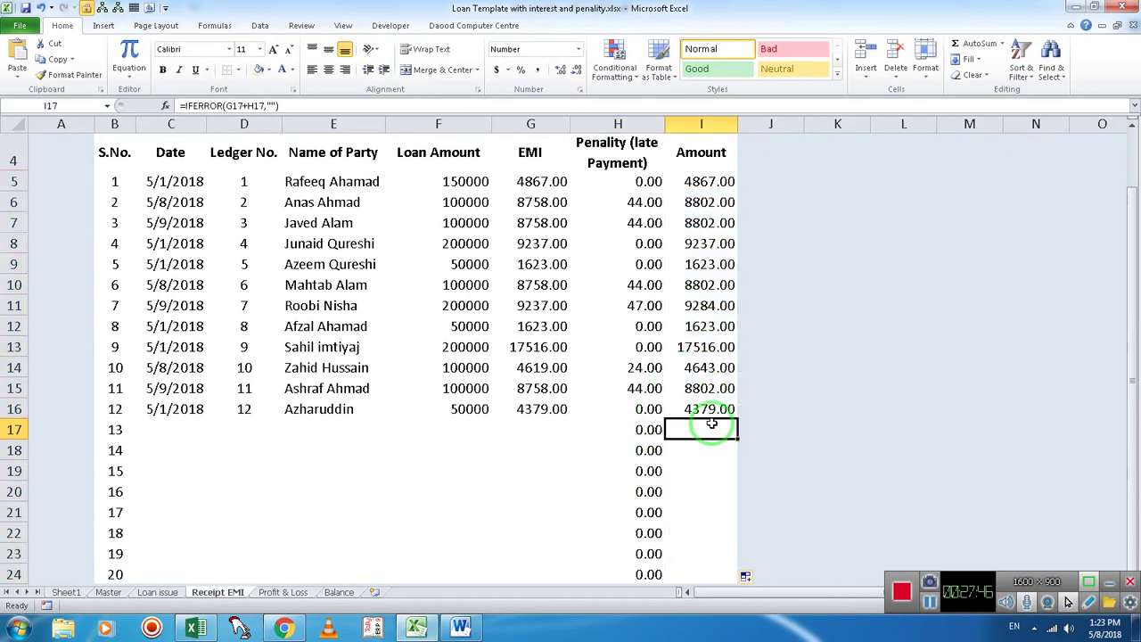
# - Enter a 6/8/2018 receipt for ledger number 2 in row 17
pyautogui.click(438, 445)
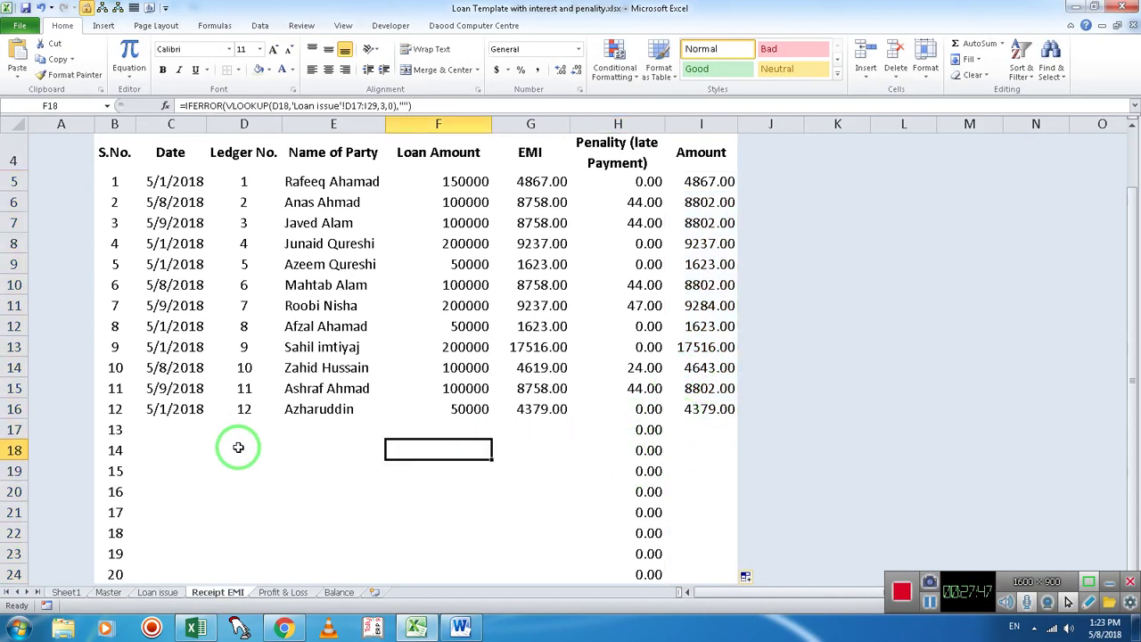
pyautogui.click(191, 436)
pyautogui.write('6/8/1')
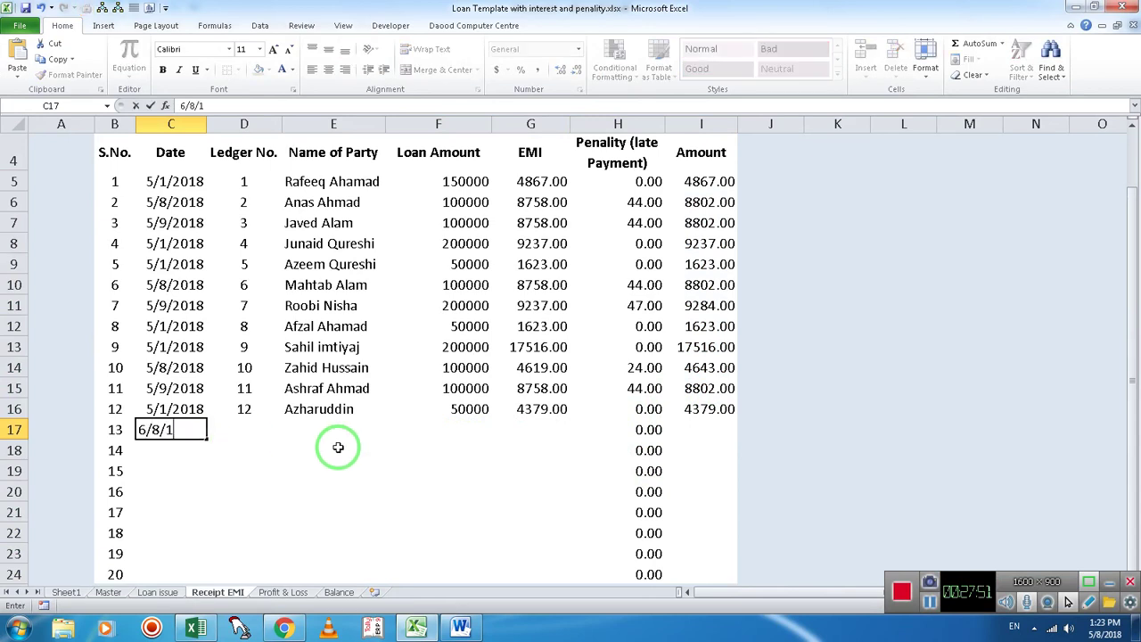
pyautogui.write('8')
pyautogui.press('Tab')
pyautogui.write('2')
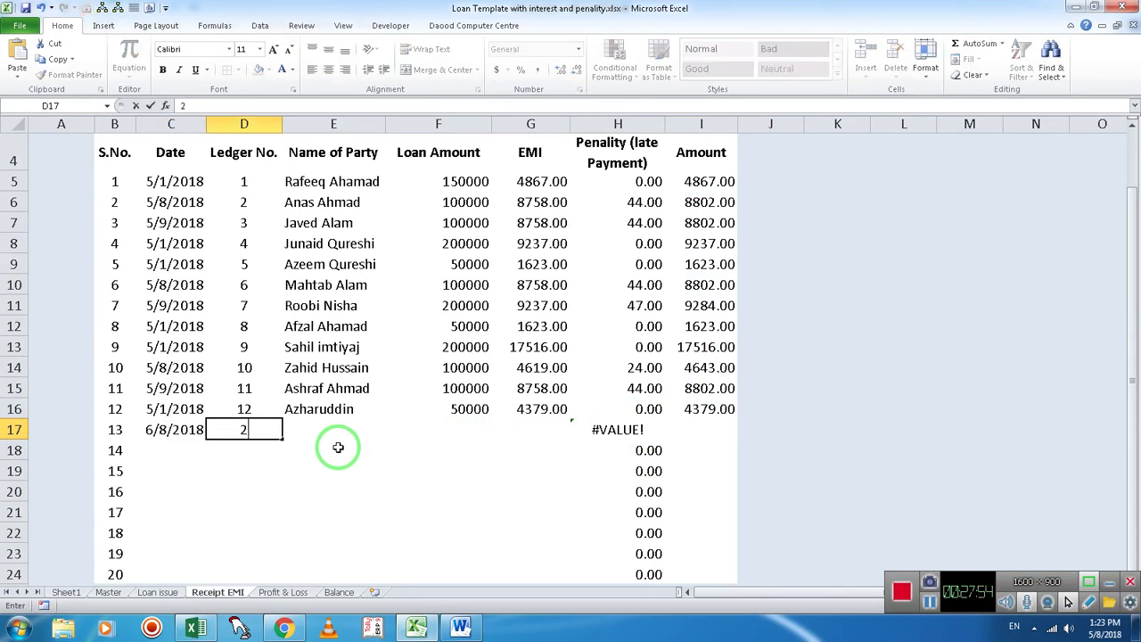
pyautogui.press('Tab')
# - Inspect row 17's ledger, party name and loan amount formulas
pyautogui.press('Tab')
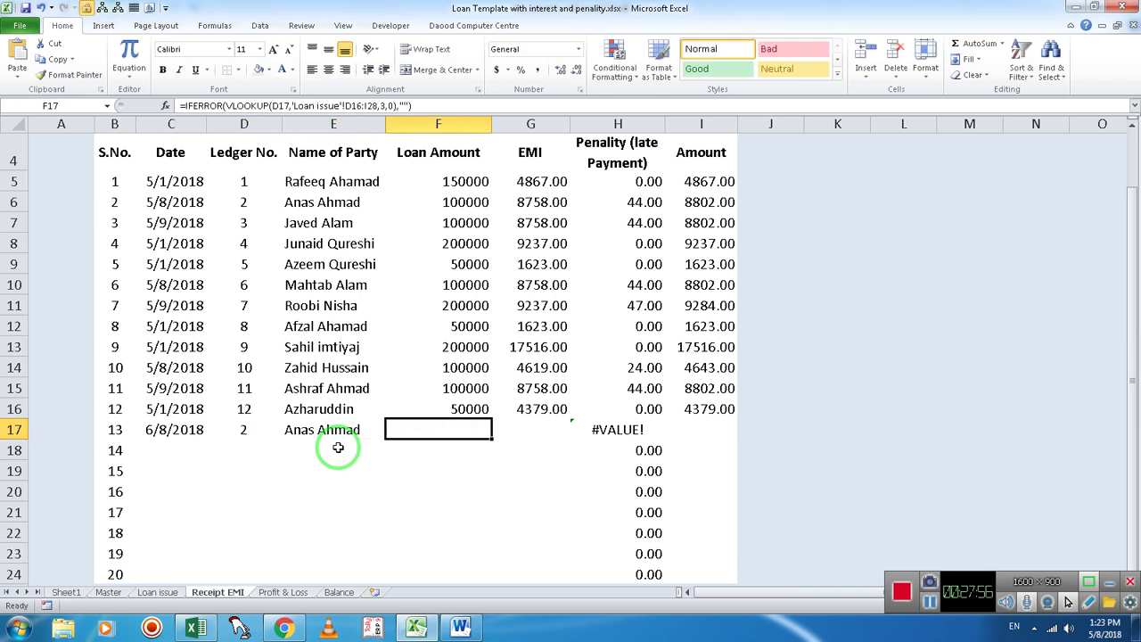
pyautogui.hotkey('shift', 'Tab')
pyautogui.press('Tab')
pyautogui.hotkey('shift', 'Tab')
pyautogui.hotkey('shift', 'Tab')
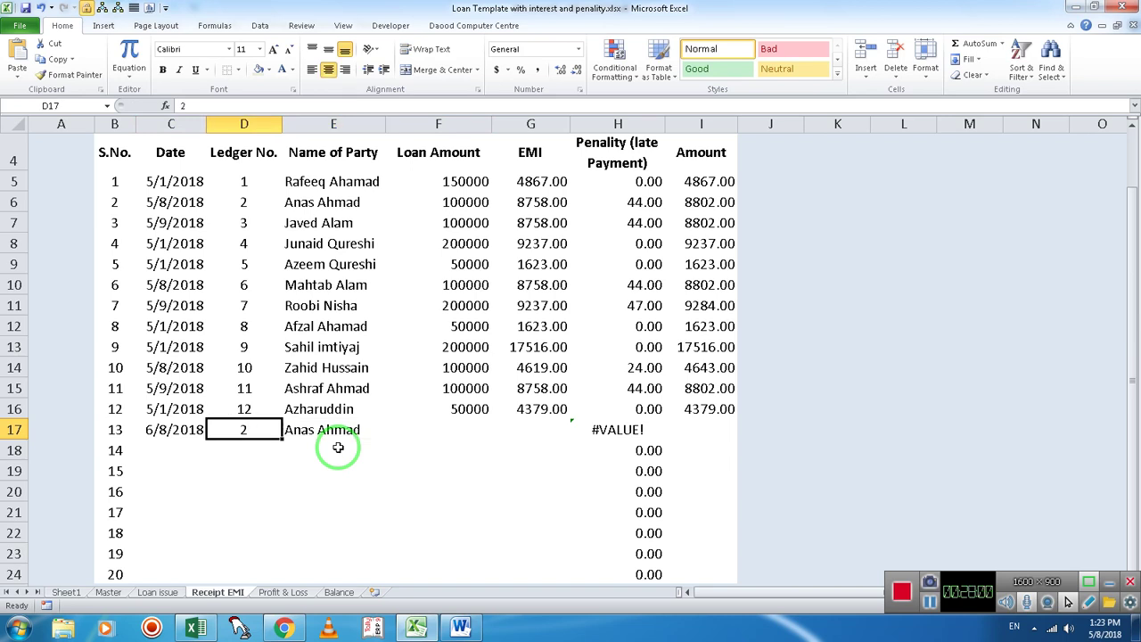
pyautogui.press('Tab')
pyautogui.press('Tab')
pyautogui.hotkey('shift', 'Tab')
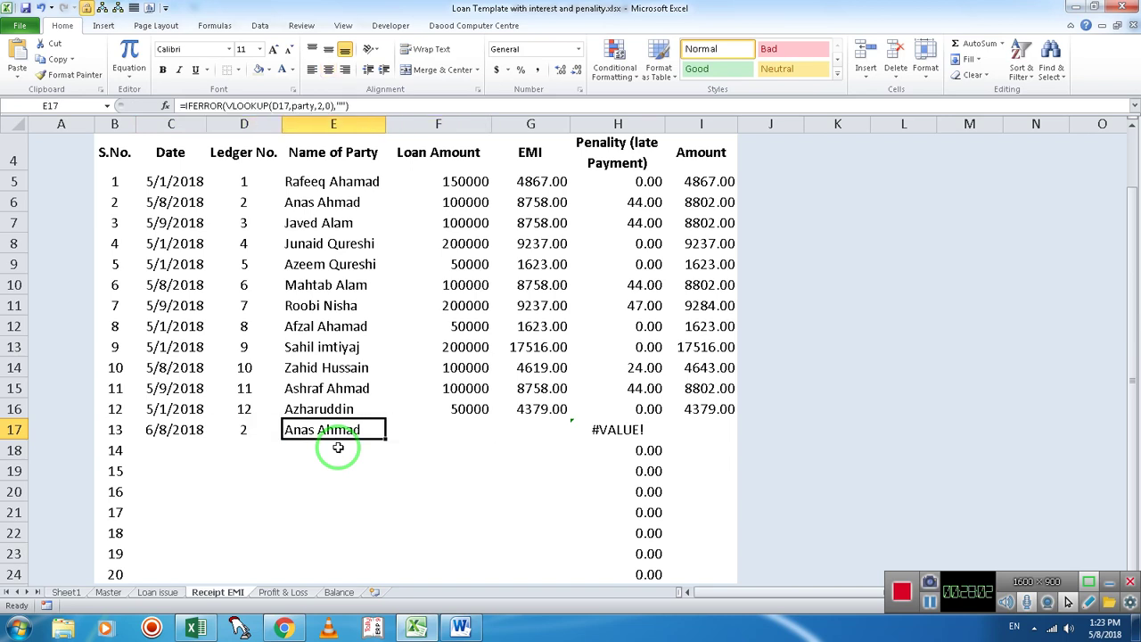
pyautogui.press('Tab')
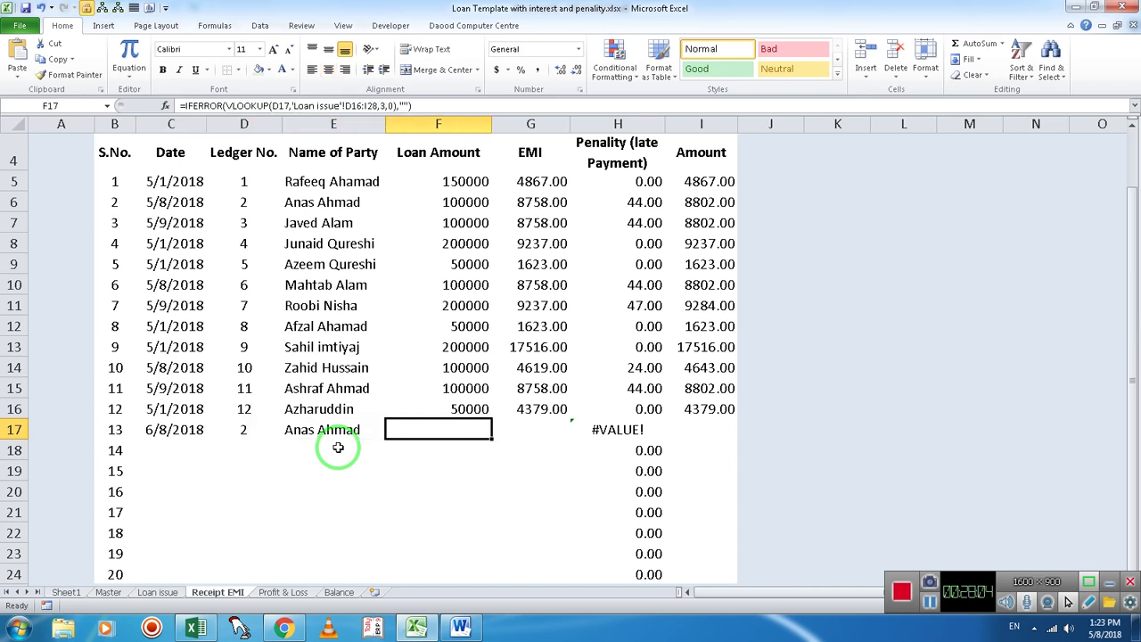
# - Compare the Loan Amount VLOOKUP ranges in F5 through F7 to see them shift
pyautogui.press('Up')
pyautogui.press('Up')
pyautogui.press('Up')
pyautogui.press('Up')
pyautogui.press('Up')
pyautogui.press('Up')
pyautogui.press('Up')
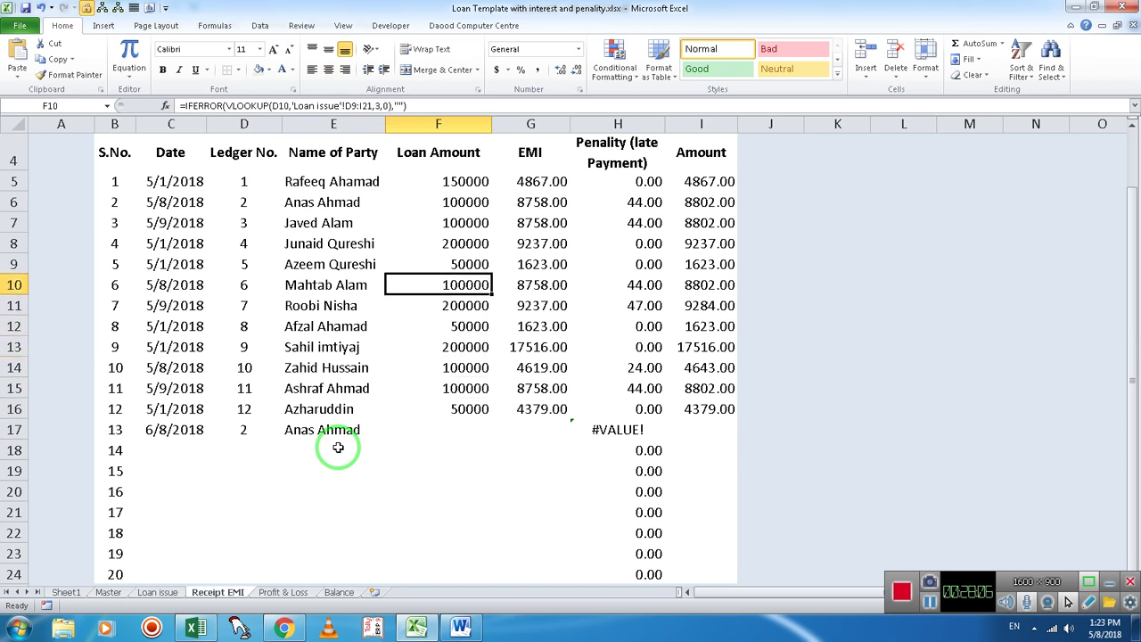
pyautogui.press('Up')
pyautogui.press('Up')
pyautogui.press('Up')
pyautogui.press('Up')
pyautogui.press('Up')
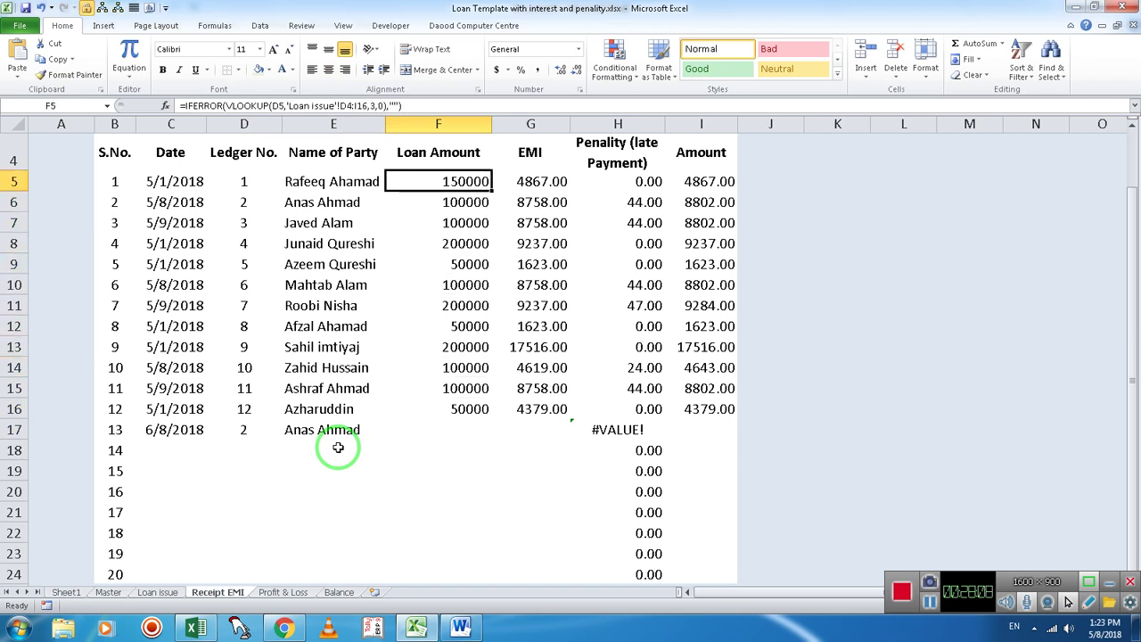
pyautogui.press('Down')
pyautogui.press('Up')
pyautogui.press('Down')
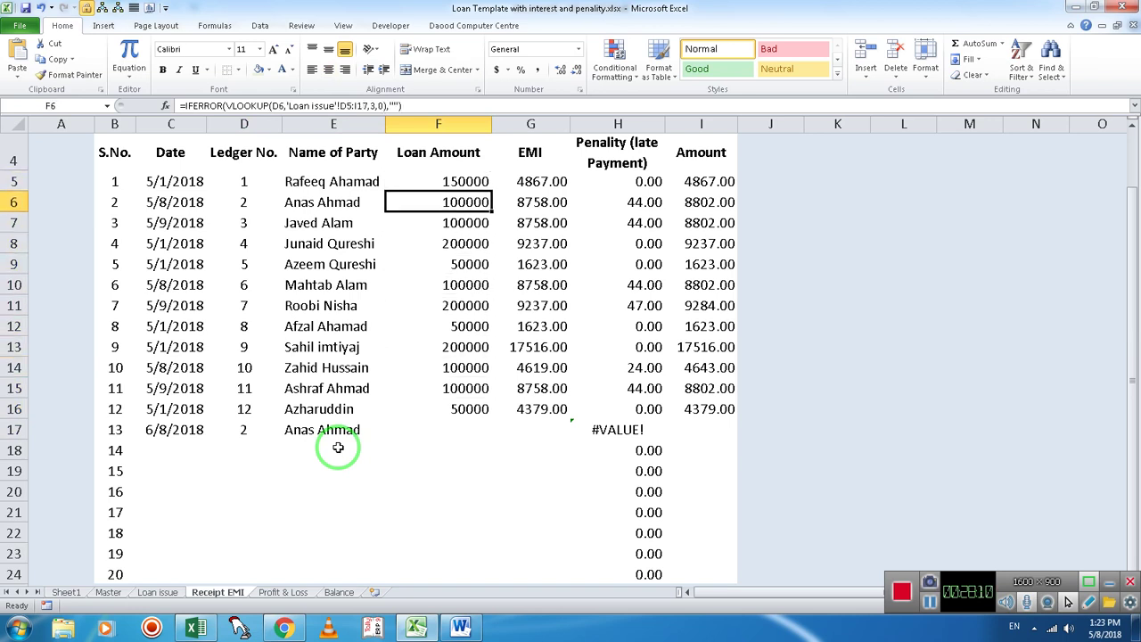
pyautogui.press('Up')
pyautogui.press('Down')
pyautogui.press('Down')
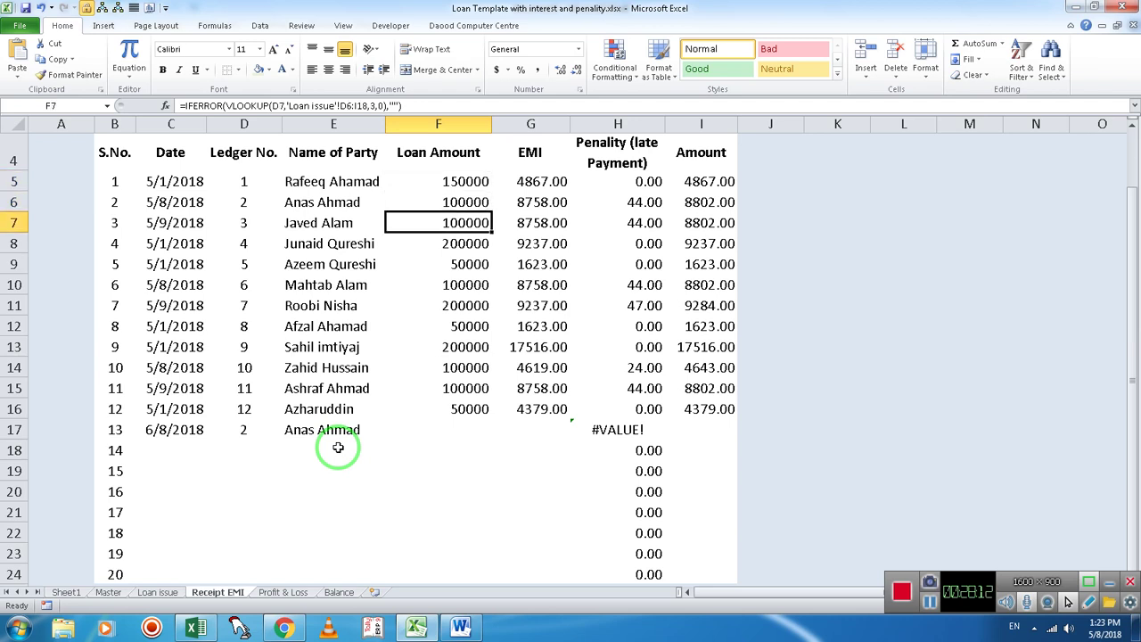
pyautogui.press('Down')
pyautogui.press('Down')
pyautogui.press('Up')
pyautogui.press('Up')
pyautogui.press('Up')
pyautogui.press('Up')
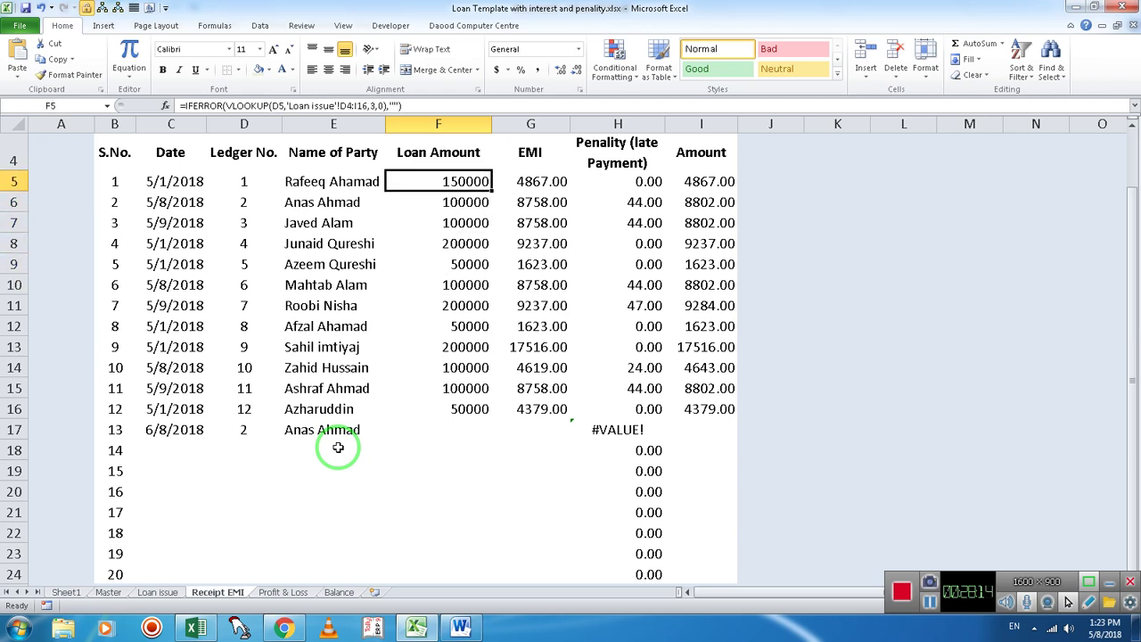
pyautogui.press('Left')
pyautogui.press('Right')
# - Change F5's lookup range to 'Loan issue'!$D$4:$I$16 and drag it down to row 23
pyautogui.doubleClick(454, 181)
pyautogui.click(571, 181)
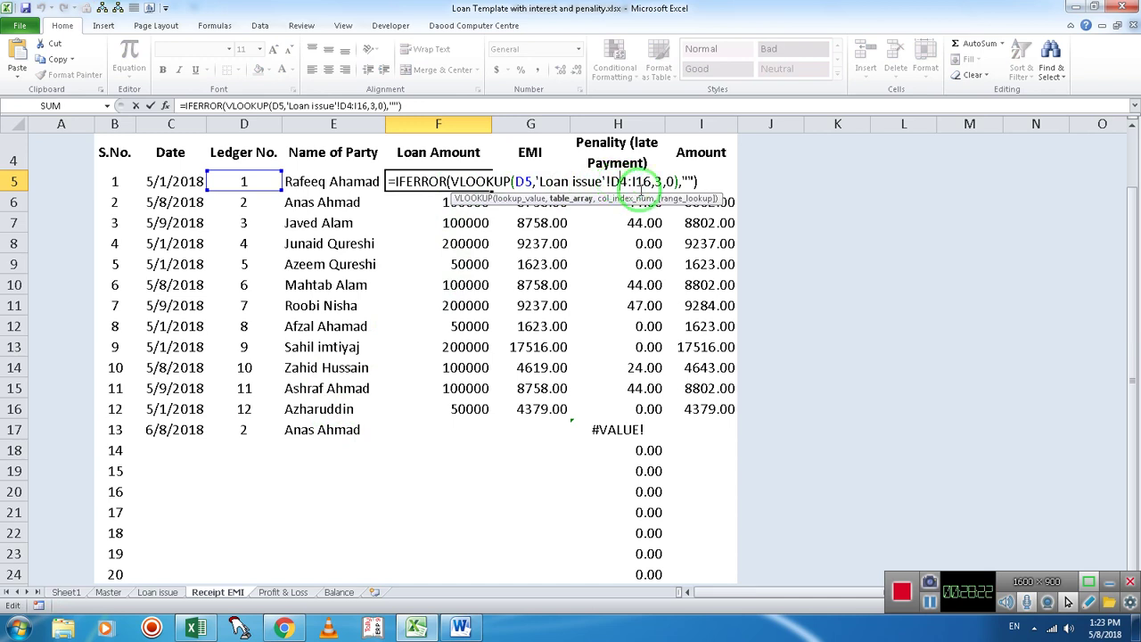
pyautogui.press('F4')
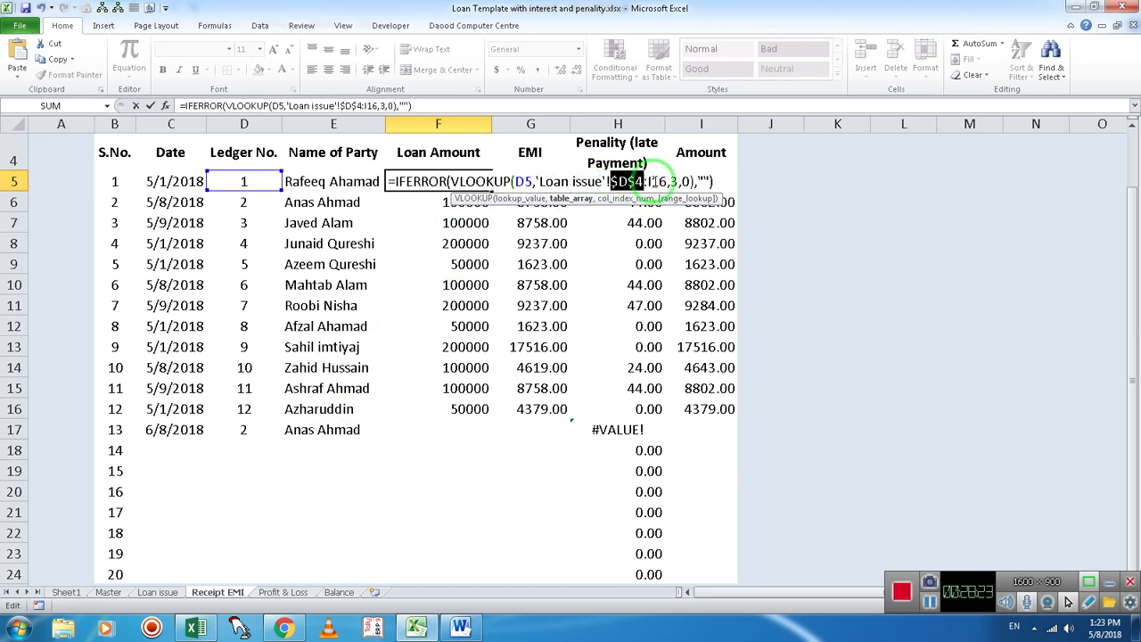
pyautogui.click(657, 181)
pyautogui.press('F4')
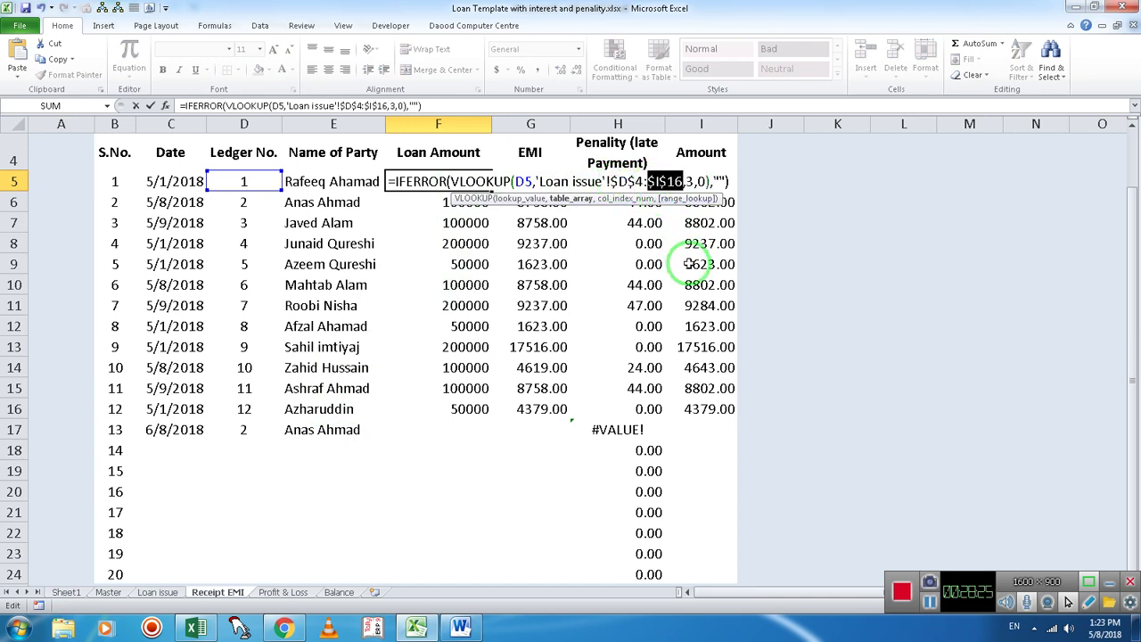
pyautogui.press('Return')
pyautogui.click(485, 181)
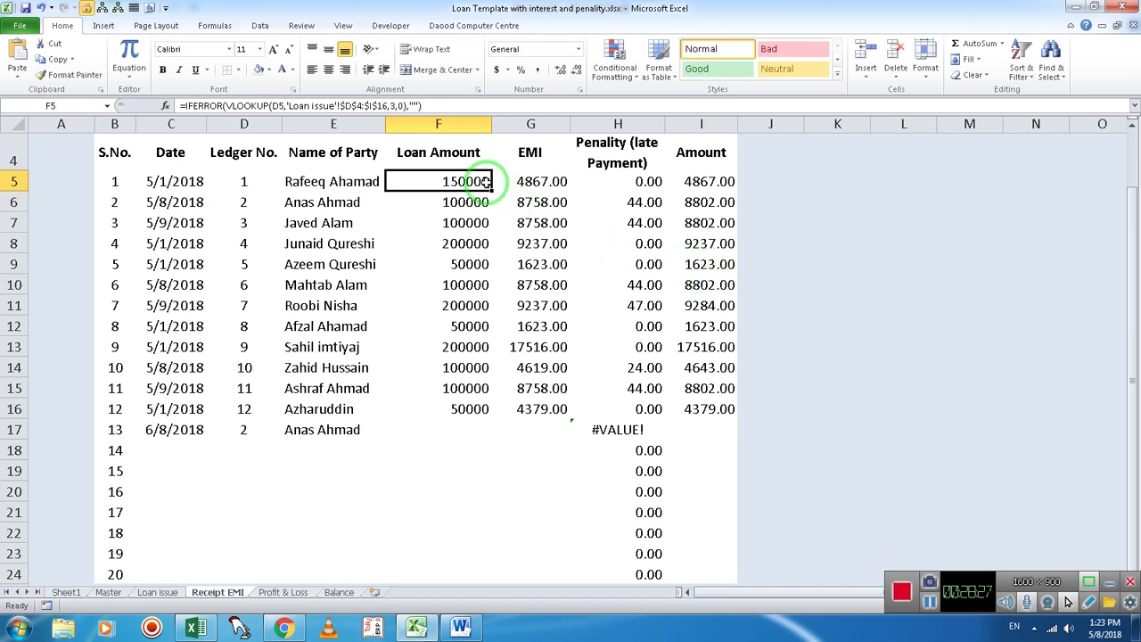
pyautogui.moveTo(485, 181); pyautogui.dragTo(477, 579)
# - Recommit the F5 formula and fill it down the whole Loan Amount column
pyautogui.press('F2')
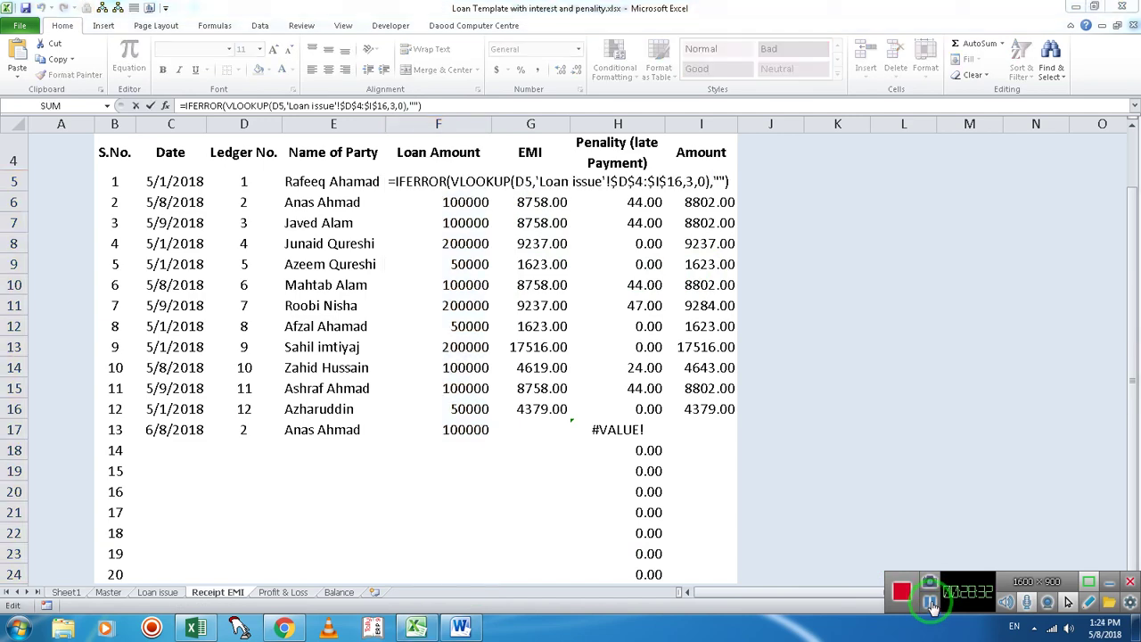
pyautogui.click(379, 106)
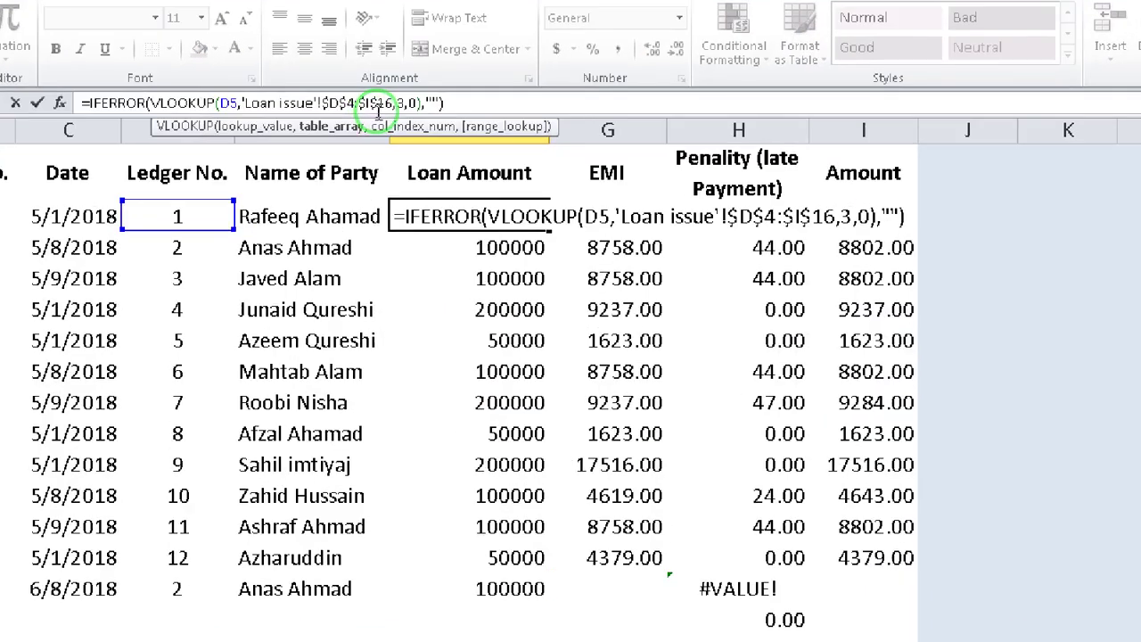
pyautogui.click(388, 104)
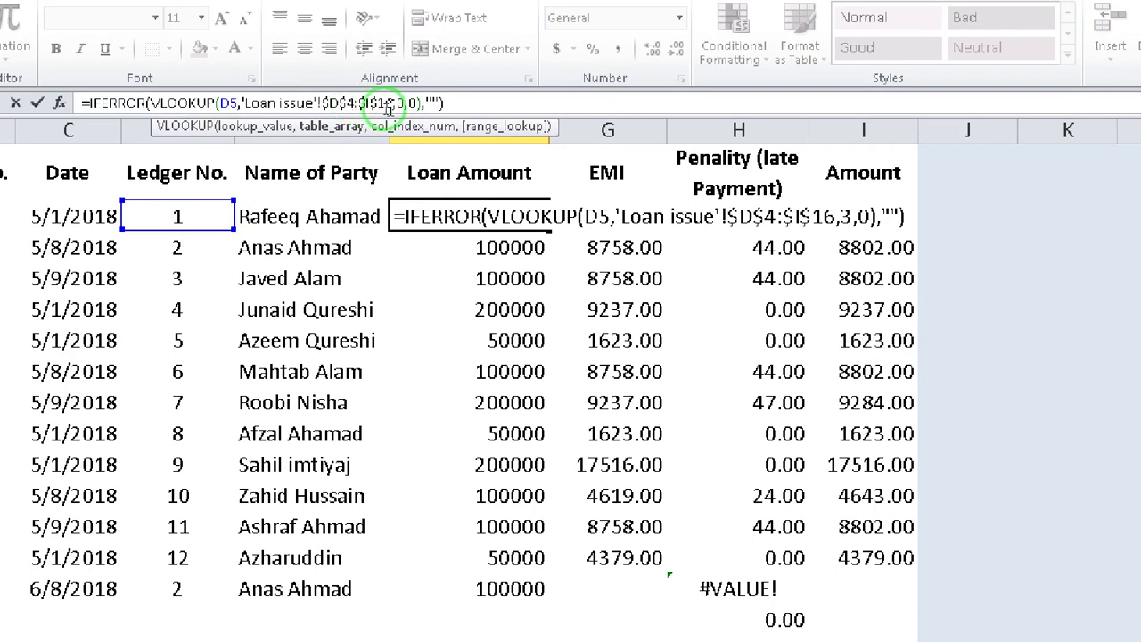
pyautogui.press('Return')
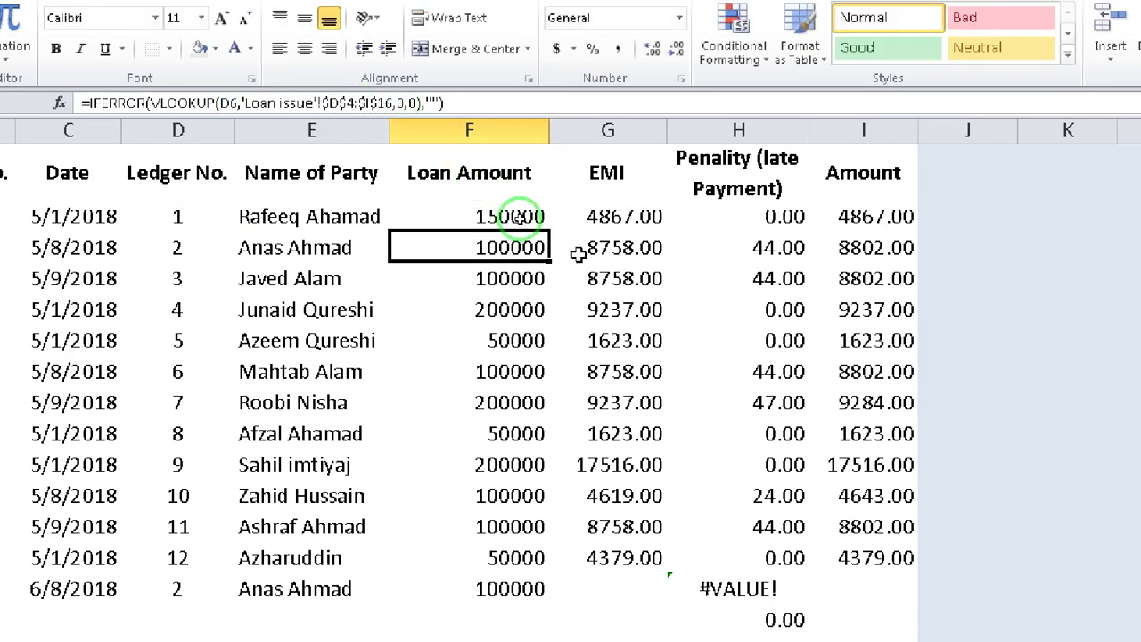
pyautogui.press('Up')
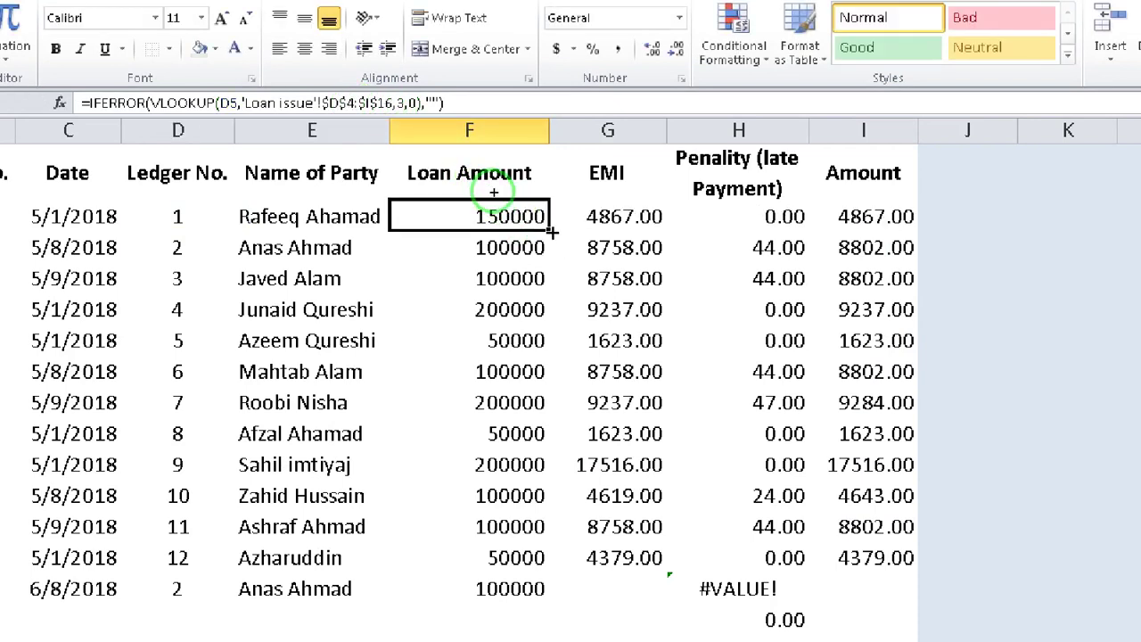
pyautogui.doubleClick(553, 231)
pyautogui.scroll(-1, 523, 321)
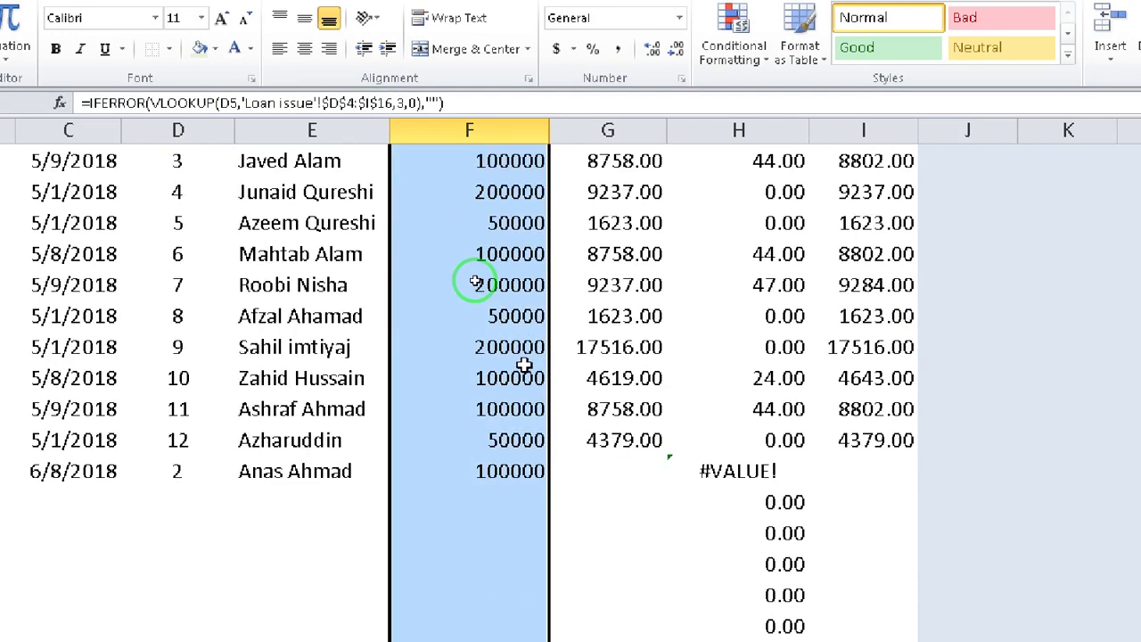
pyautogui.scroll(1, 523, 365)
# - Lock G5's EMI lookup range to 'Loan issue'!$D$4:$I$16 and fill it down column G
pyautogui.click(647, 214)
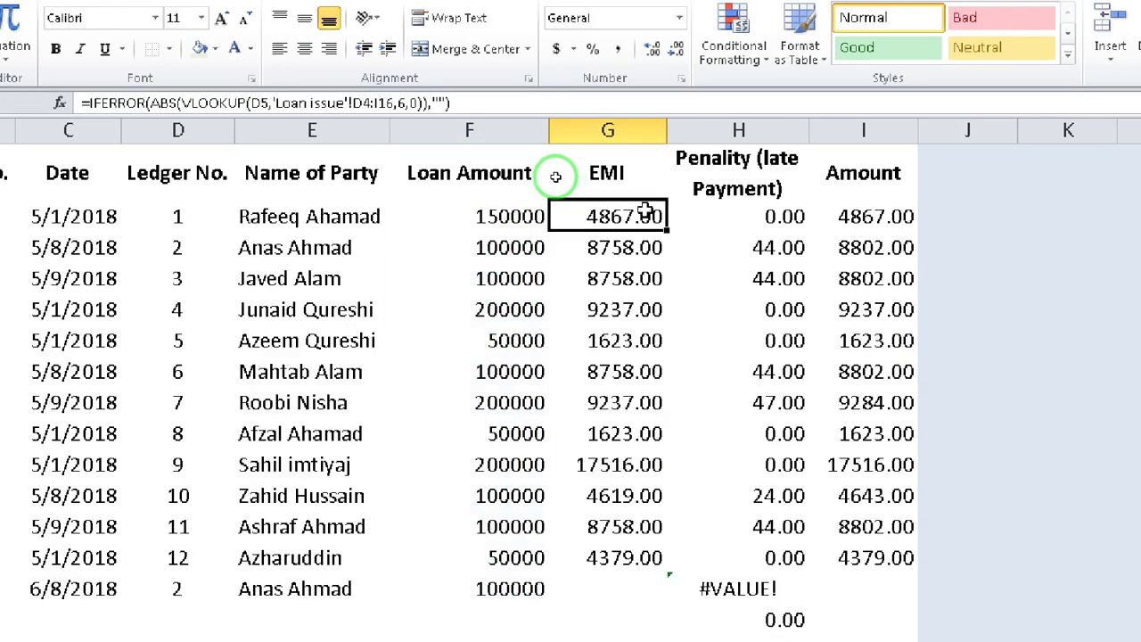
pyautogui.press('F2')
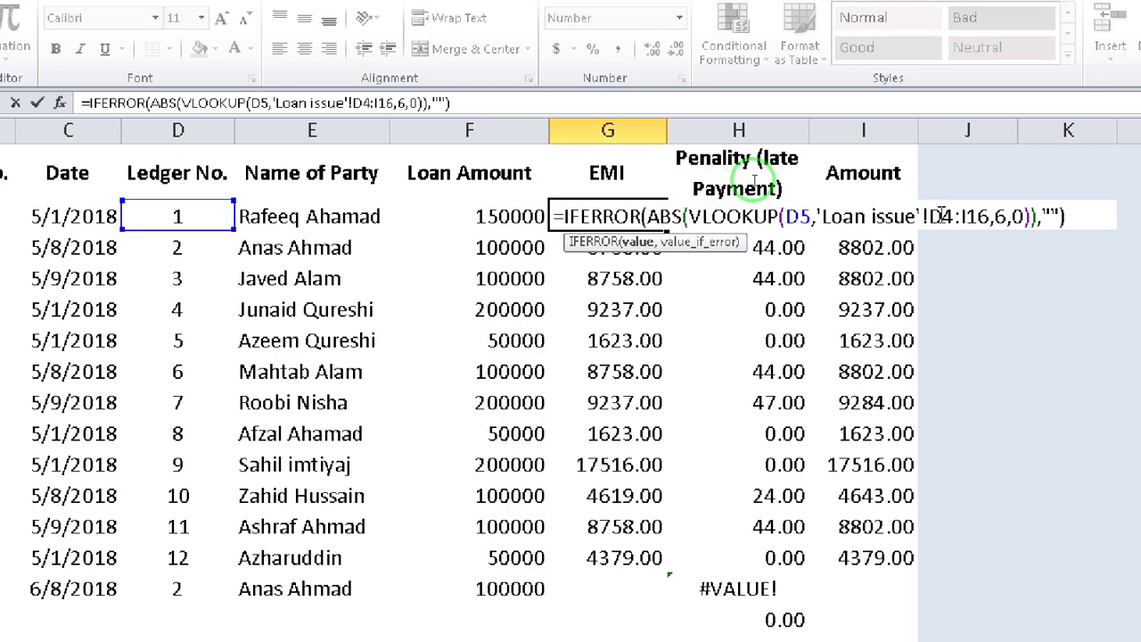
pyautogui.press('F4')
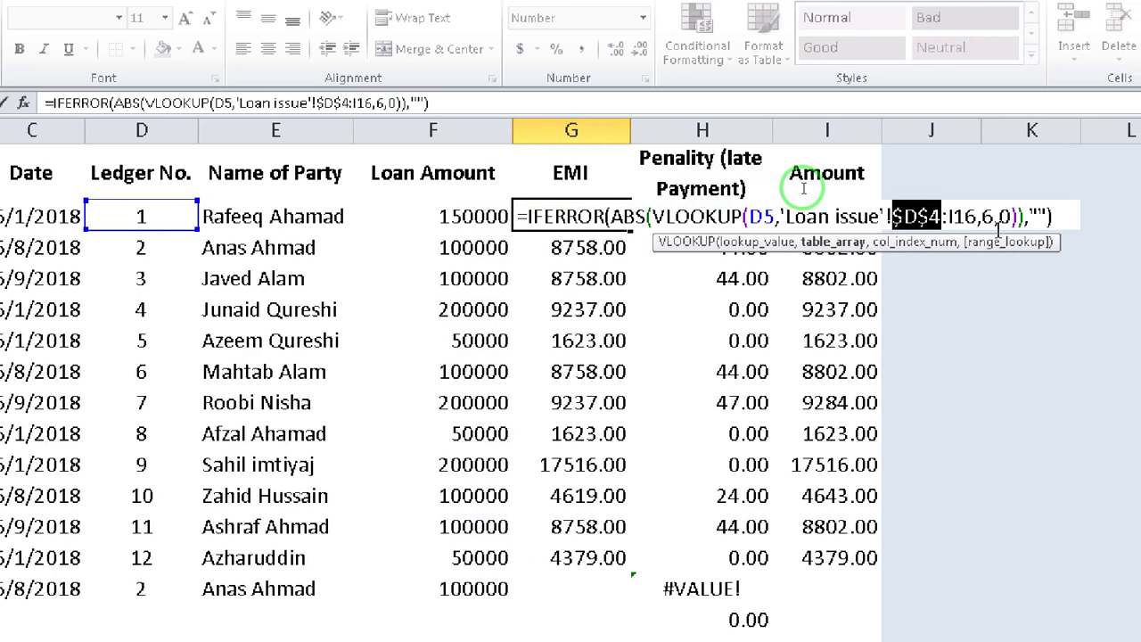
pyautogui.click(952, 217)
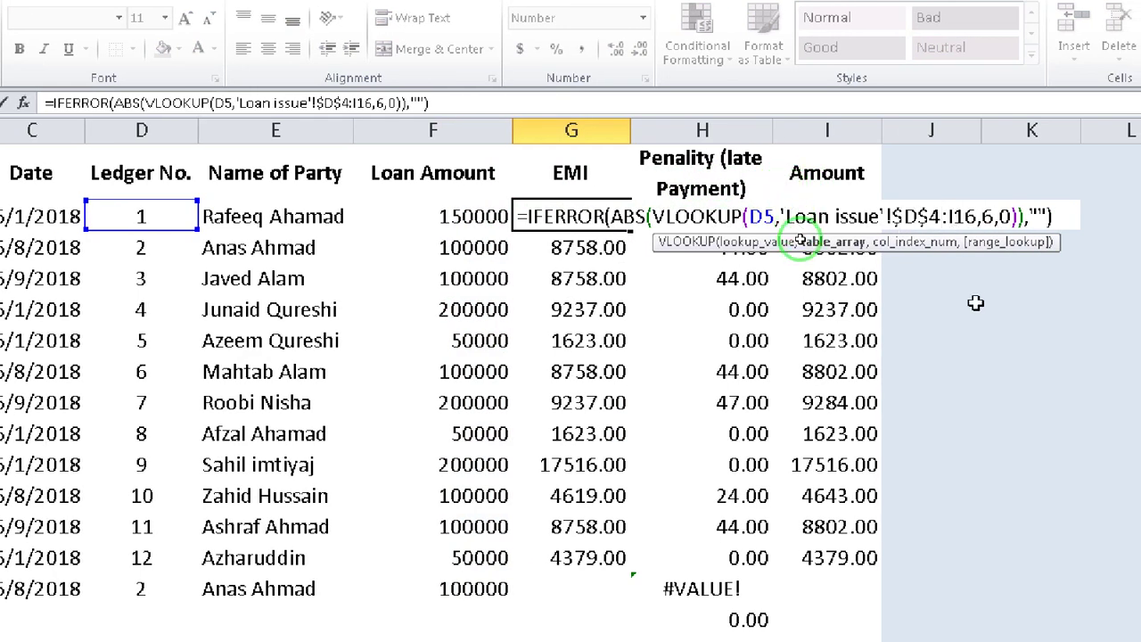
pyautogui.press('F4')
pyautogui.press('Return')
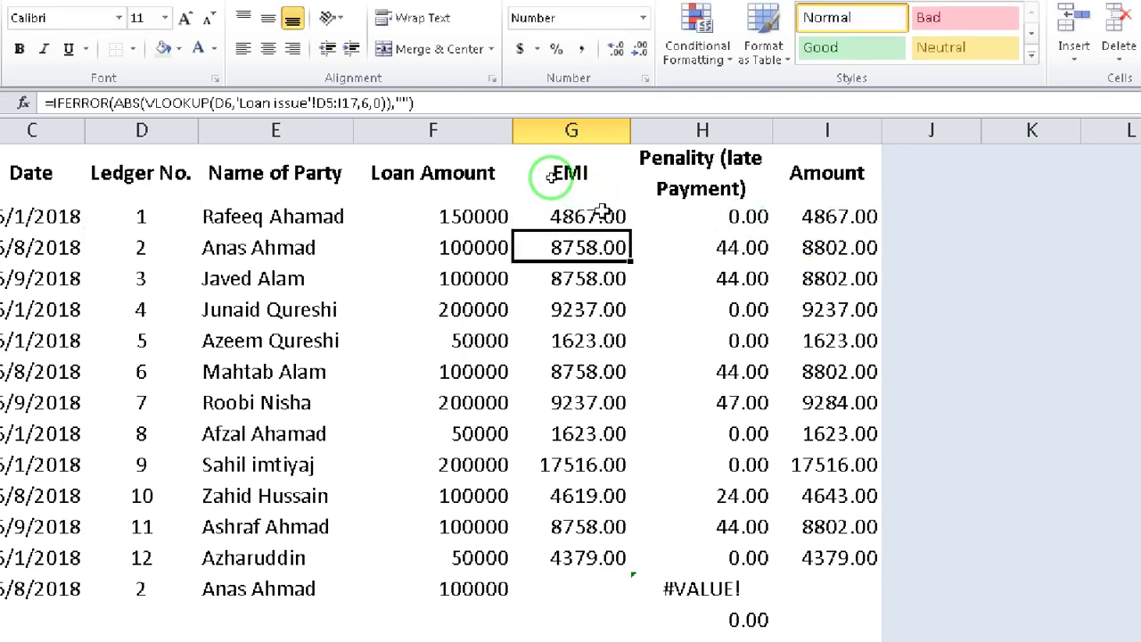
pyautogui.press('Up')
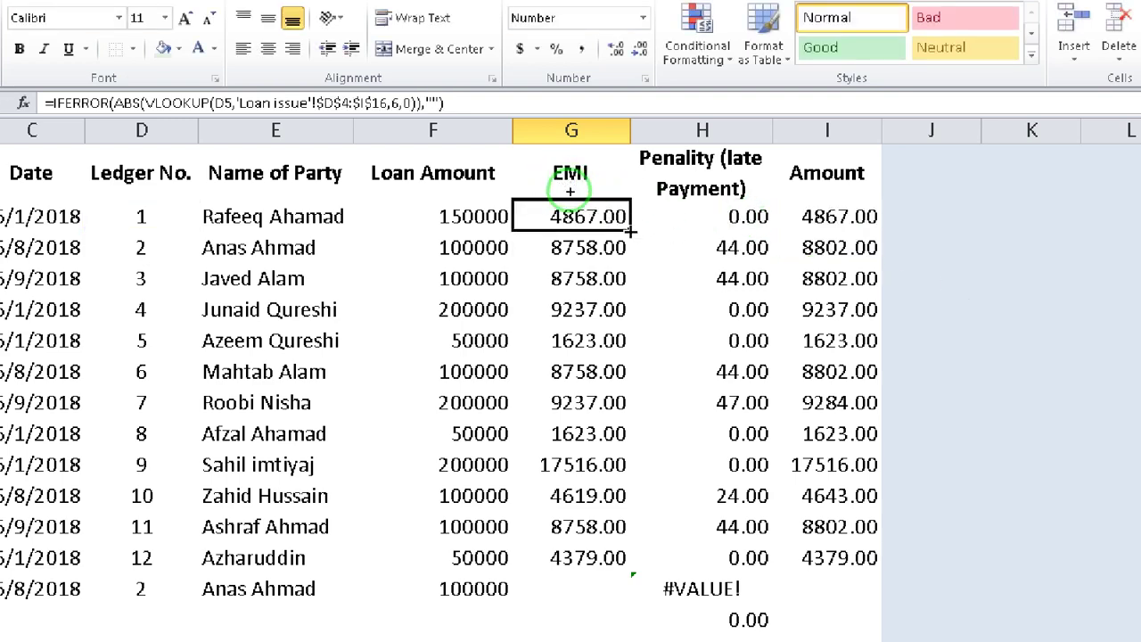
pyautogui.doubleClick(630, 232)
pyautogui.scroll(-1, 657, 262)
pyautogui.scroll(-1, 657, 262)
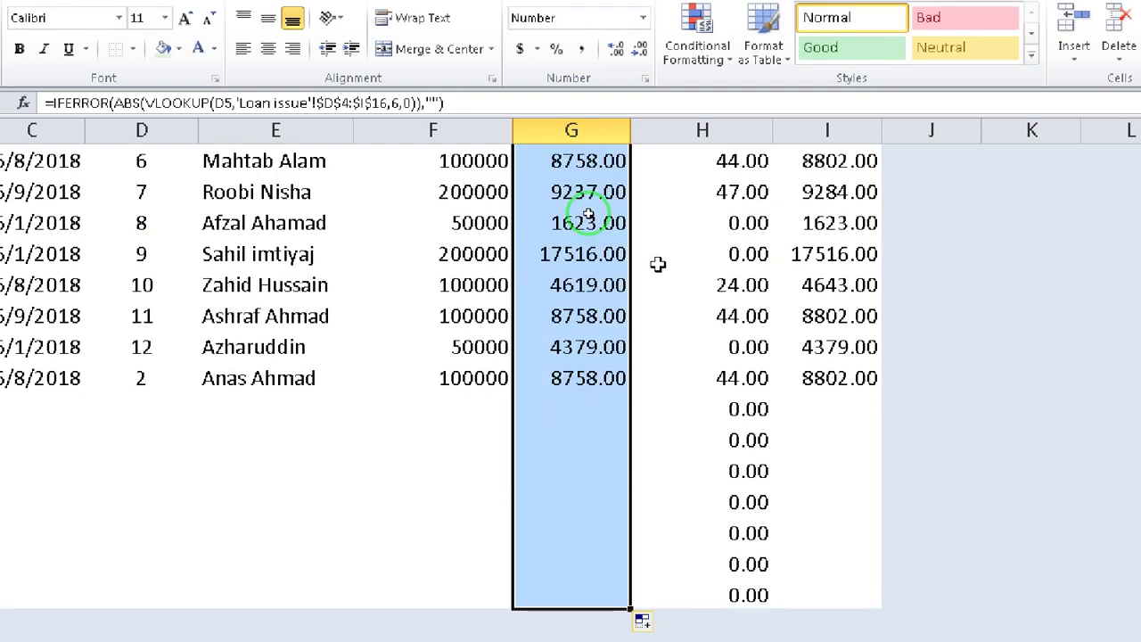
pyautogui.click(659, 284)
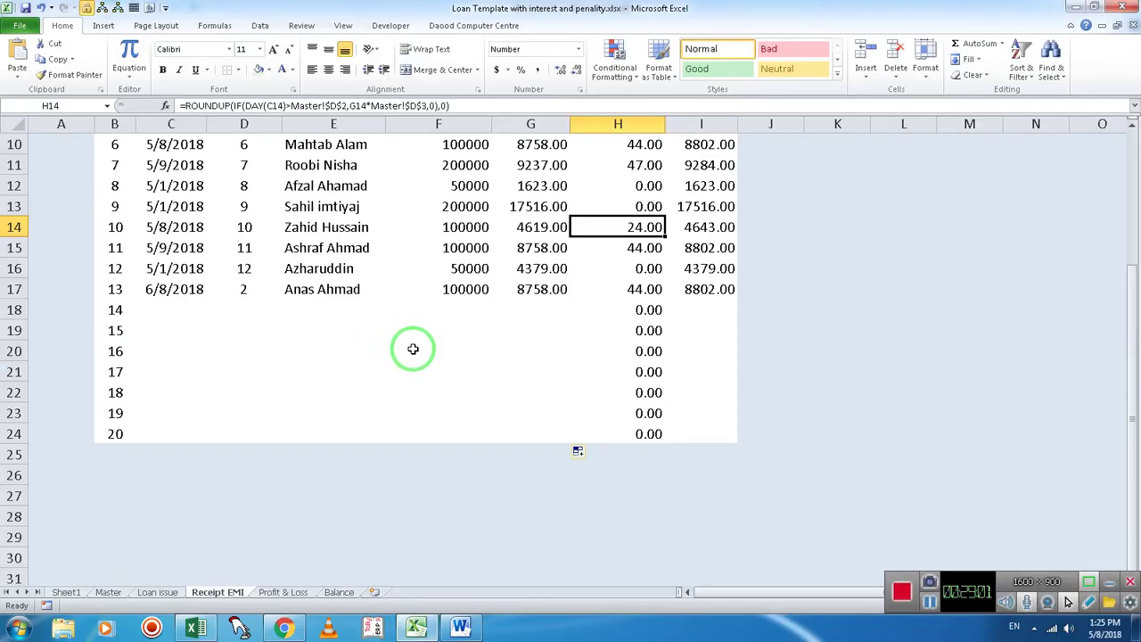
pyautogui.scroll(3, 410, 349)
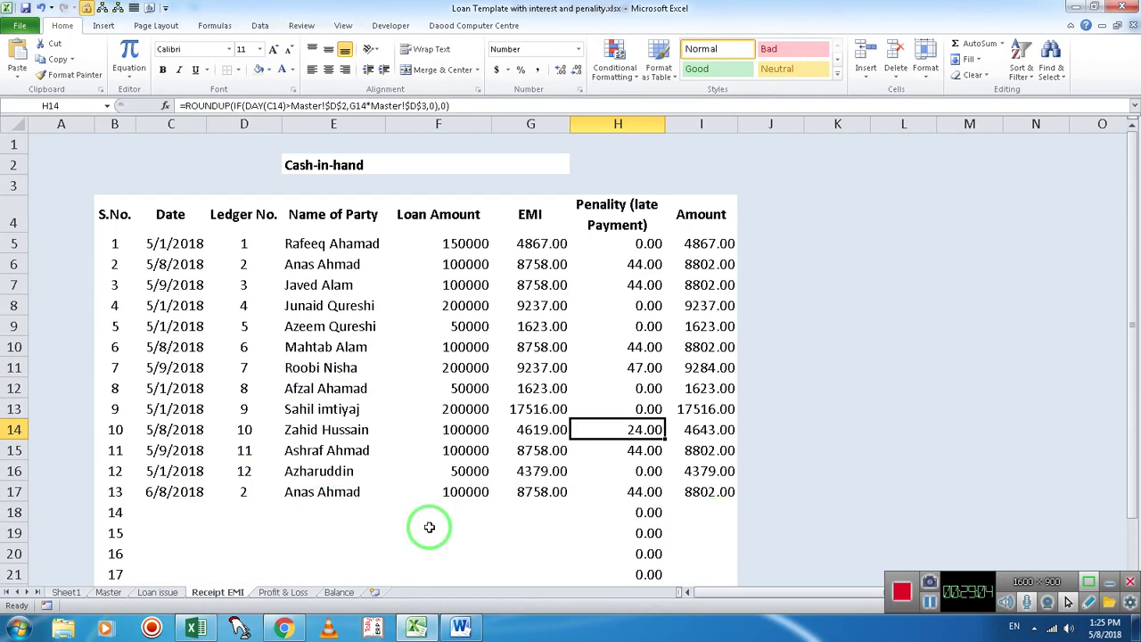
# - Enter a 6/9/2018 receipt for ledger 1 in row 18, giving 4867.00 EMI and 25.00 penalty
pyautogui.click(201, 511)
pyautogui.write('6/9/1')
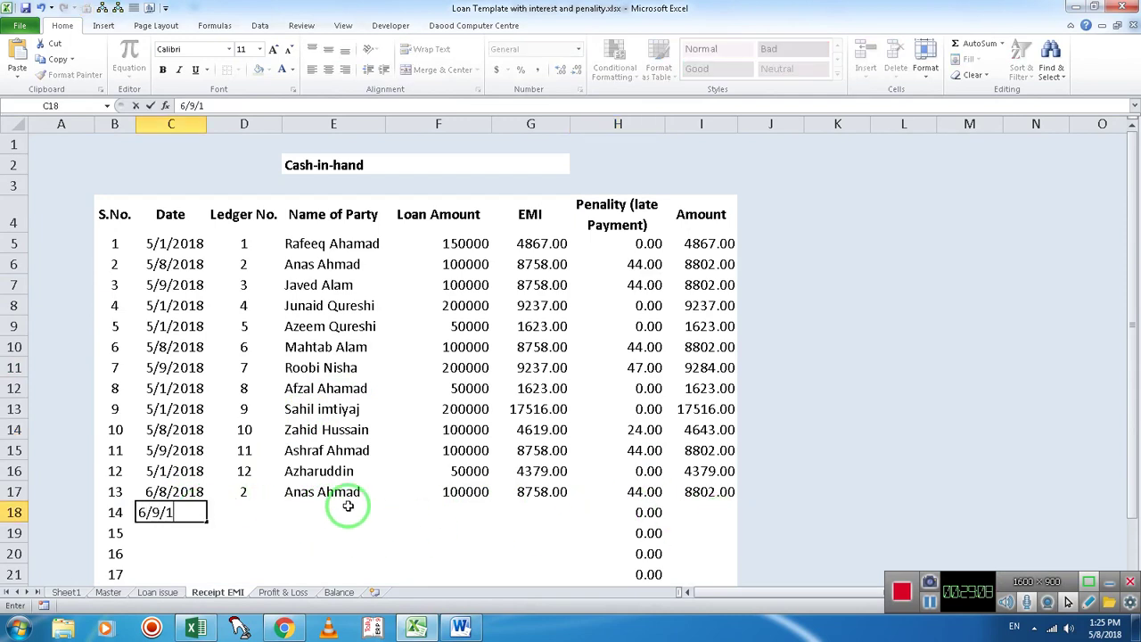
pyautogui.write('8')
pyautogui.press('Return')
pyautogui.press('Right')
pyautogui.press('Up')
pyautogui.write('1')
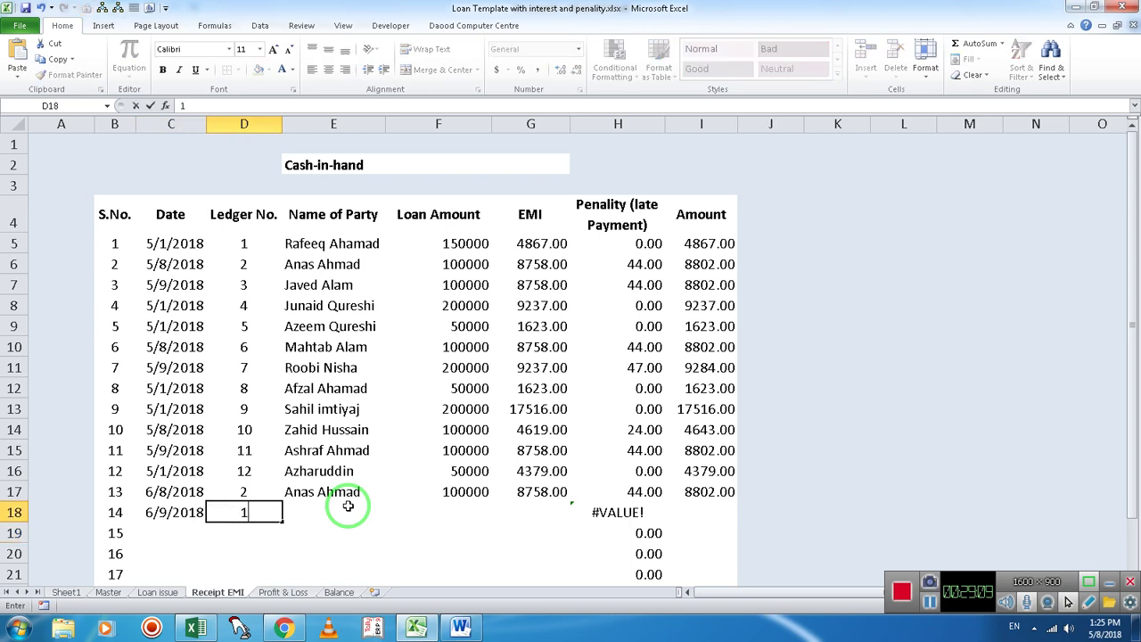
pyautogui.click(348, 506)
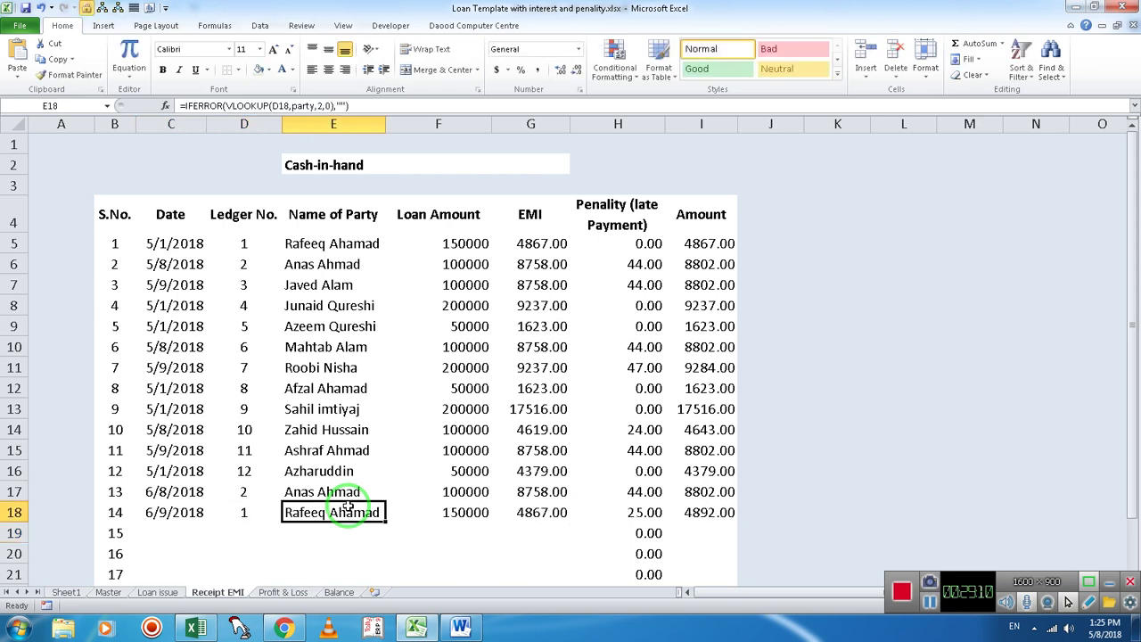
pyautogui.click(634, 515)
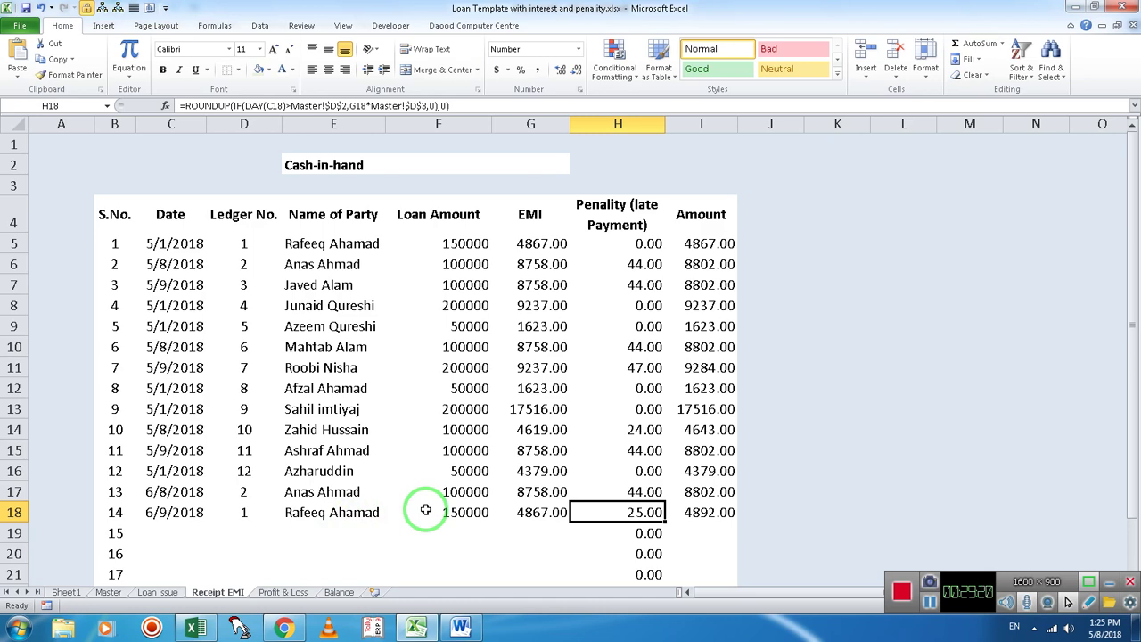
pyautogui.click(466, 160)
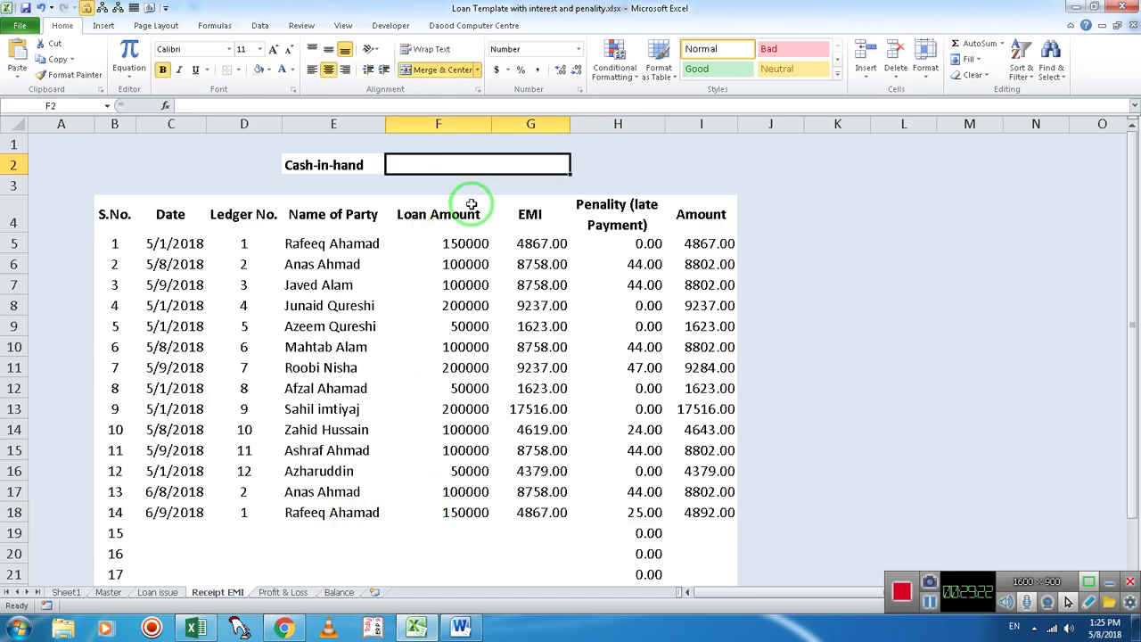
# - Review the Master opening balance and the Loan issue Cash-in-hand formula
pyautogui.click(108, 591)
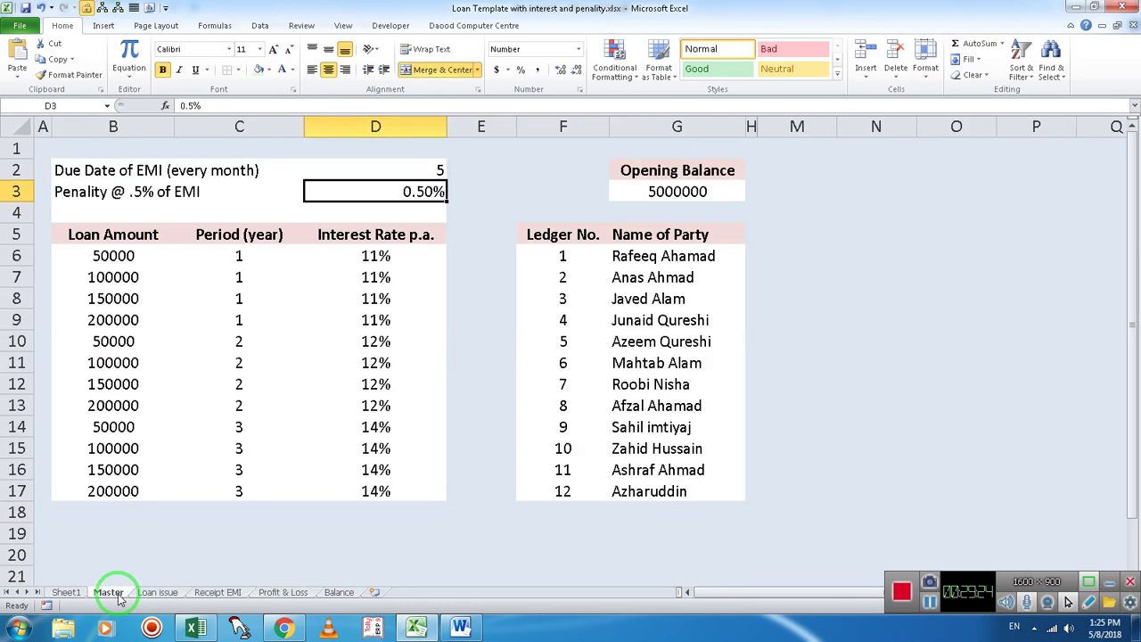
pyautogui.click(650, 191)
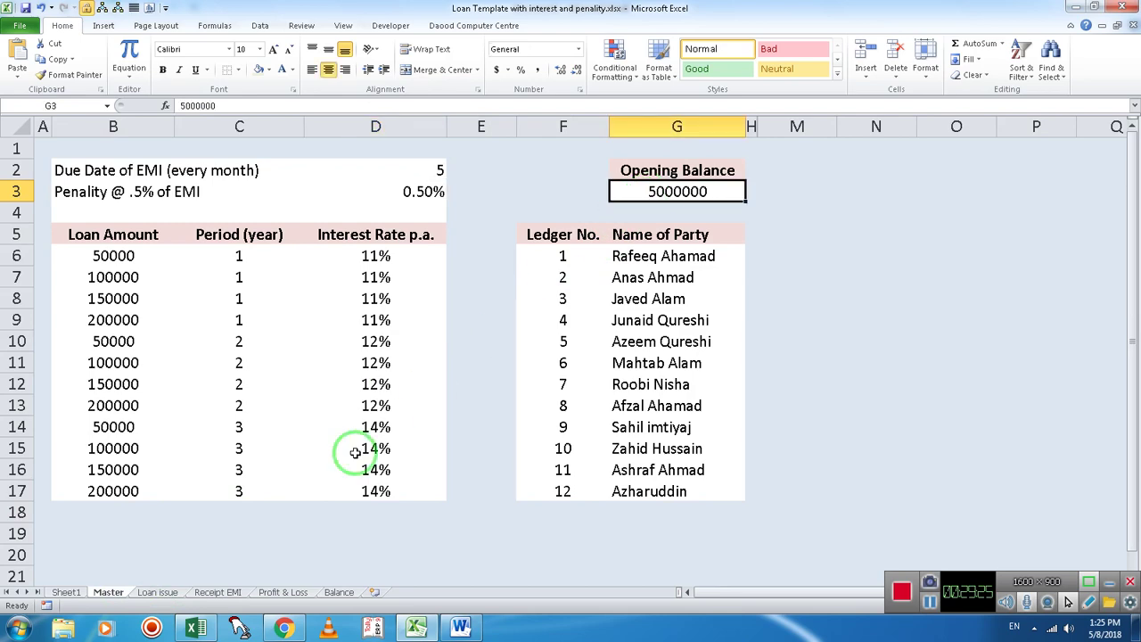
pyautogui.click(179, 590)
pyautogui.click(593, 147)
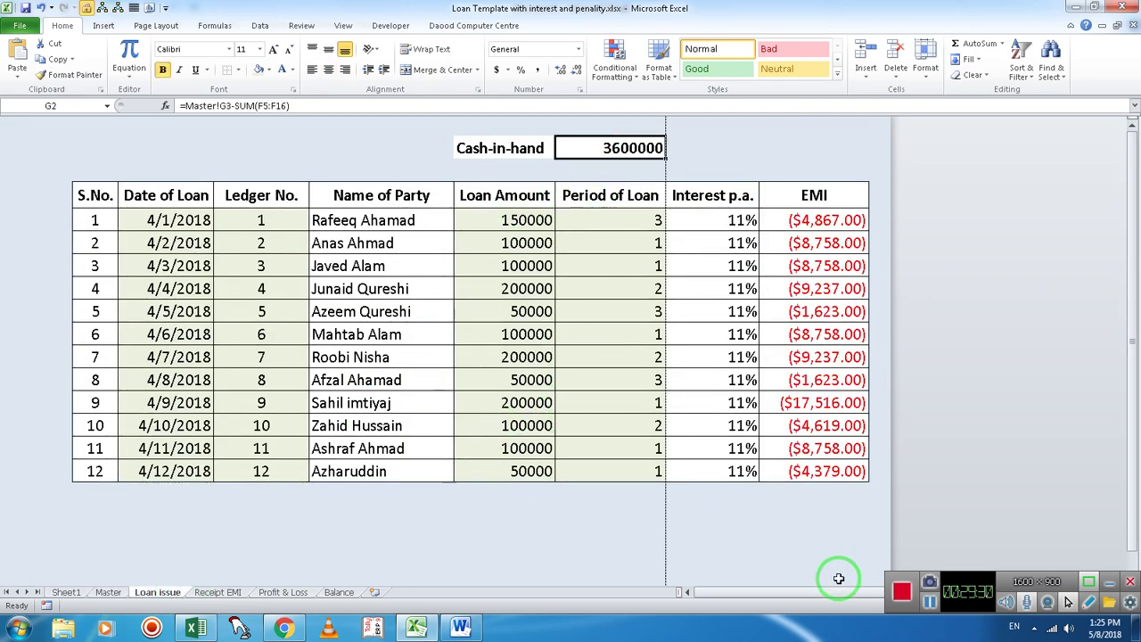
pyautogui.click(916, 602)
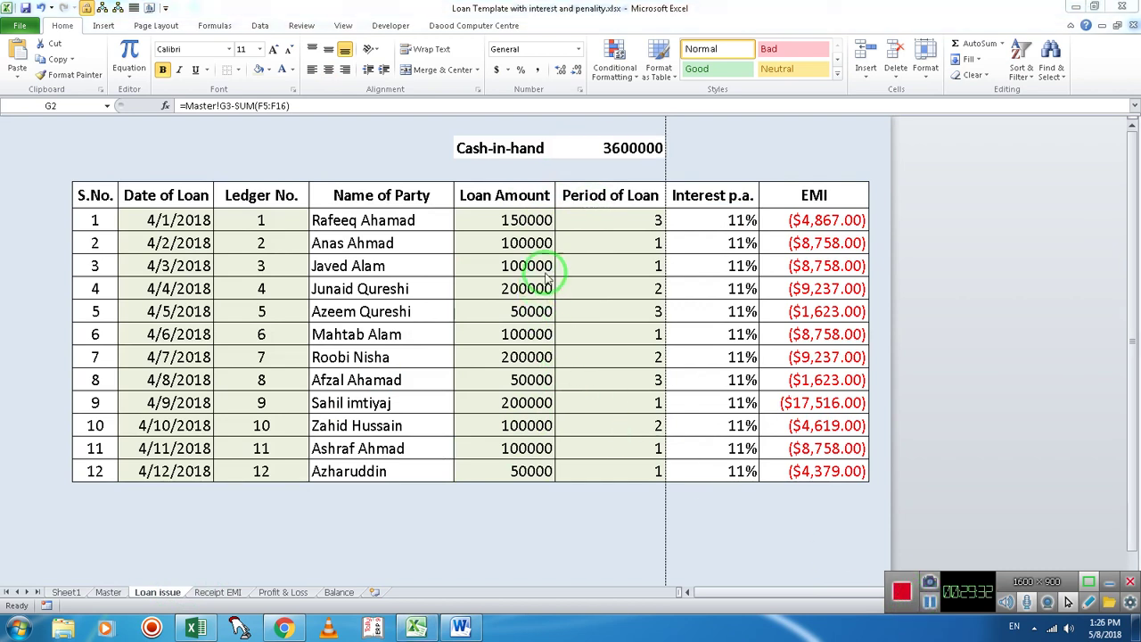
pyautogui.click(599, 152)
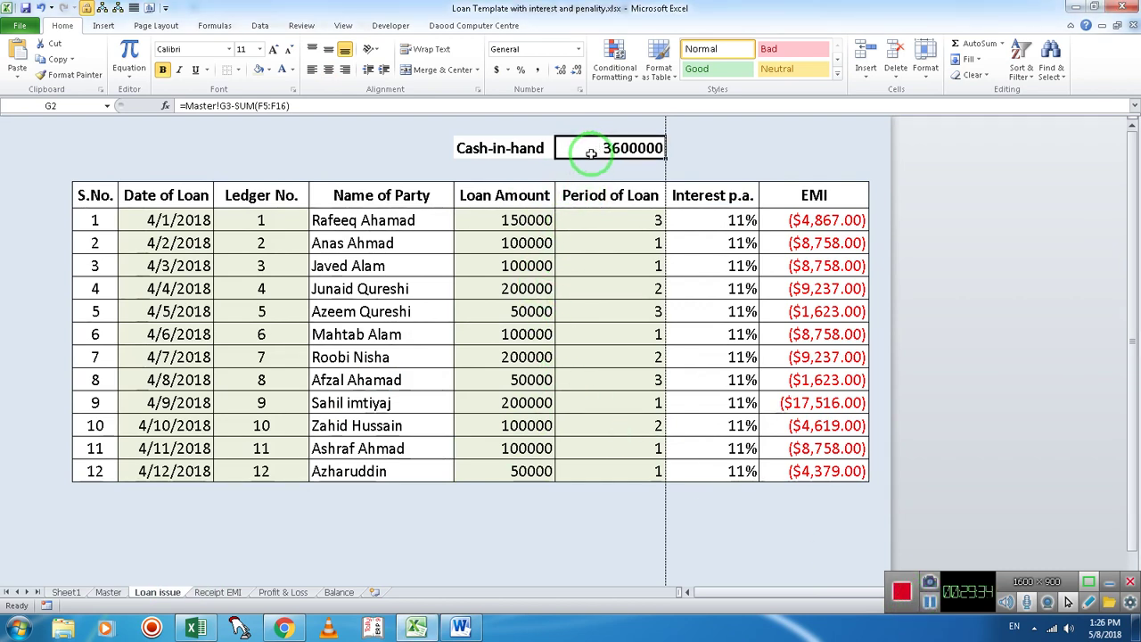
pyautogui.click(224, 592)
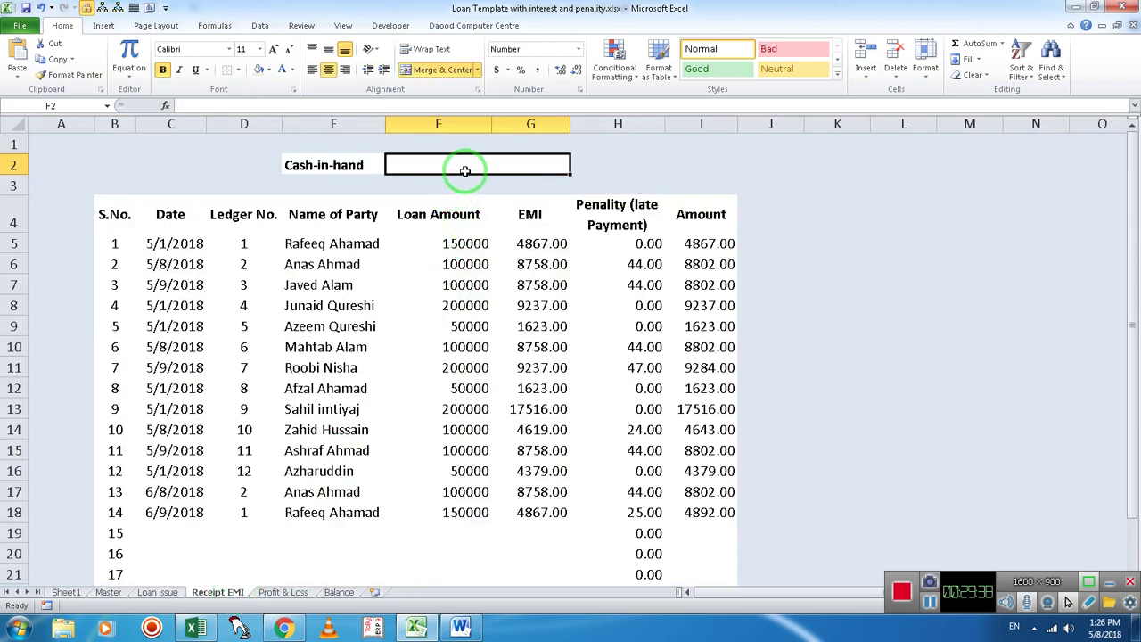
# - Enter =Master!G3+SUM('Receipt EMI'!I5:I24) as the Receipt EMI Cash-in-hand in F2
pyautogui.write('=')
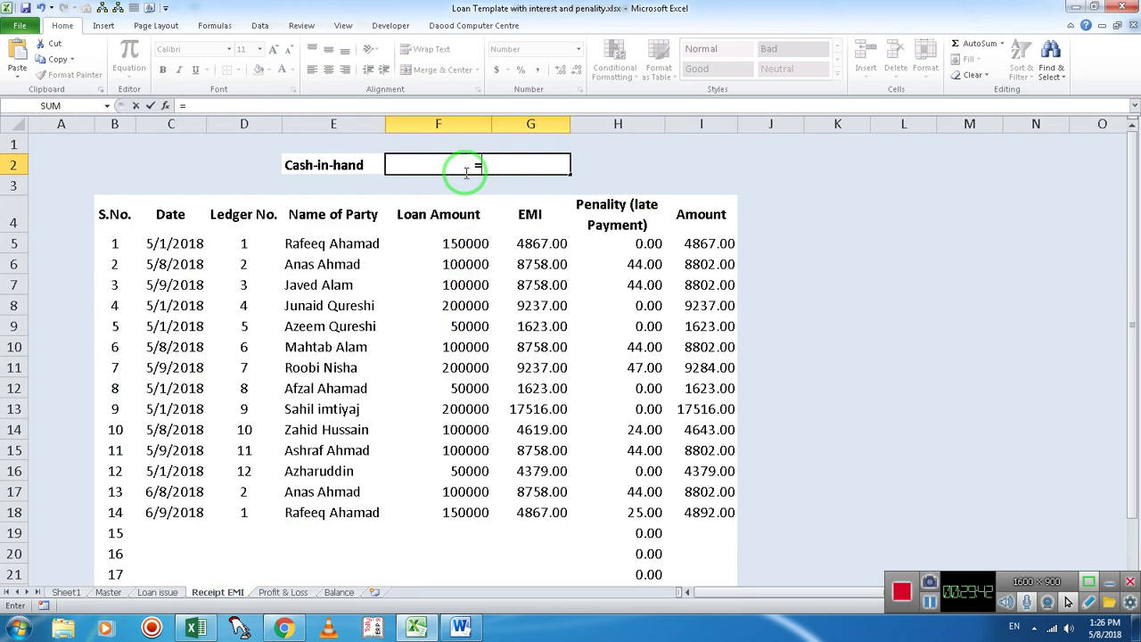
pyautogui.click(108, 592)
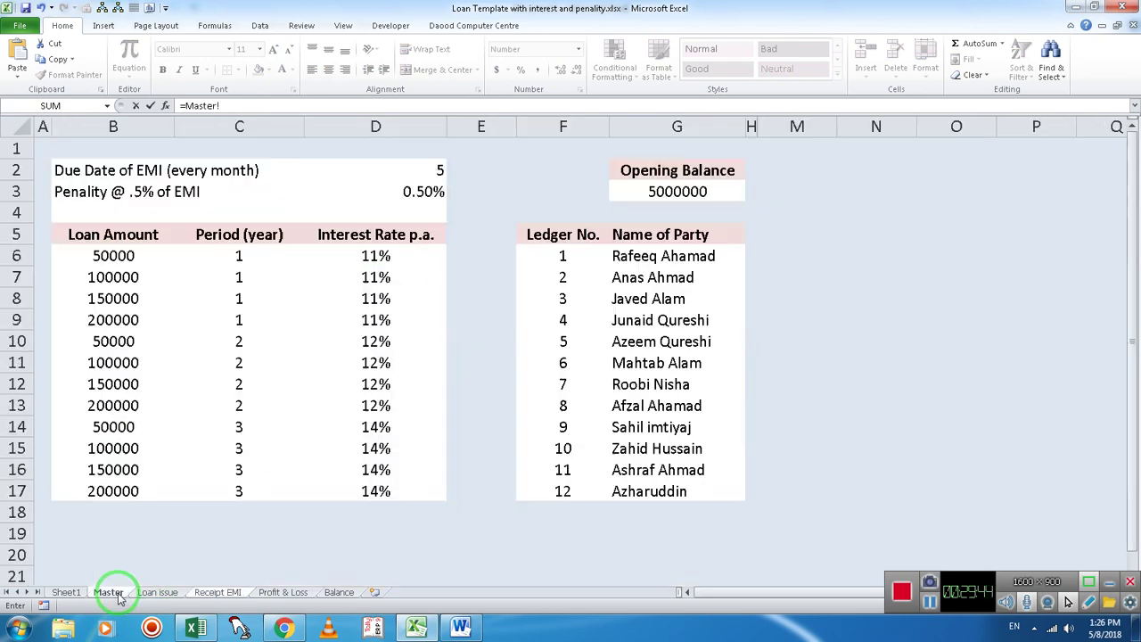
pyautogui.click(634, 198)
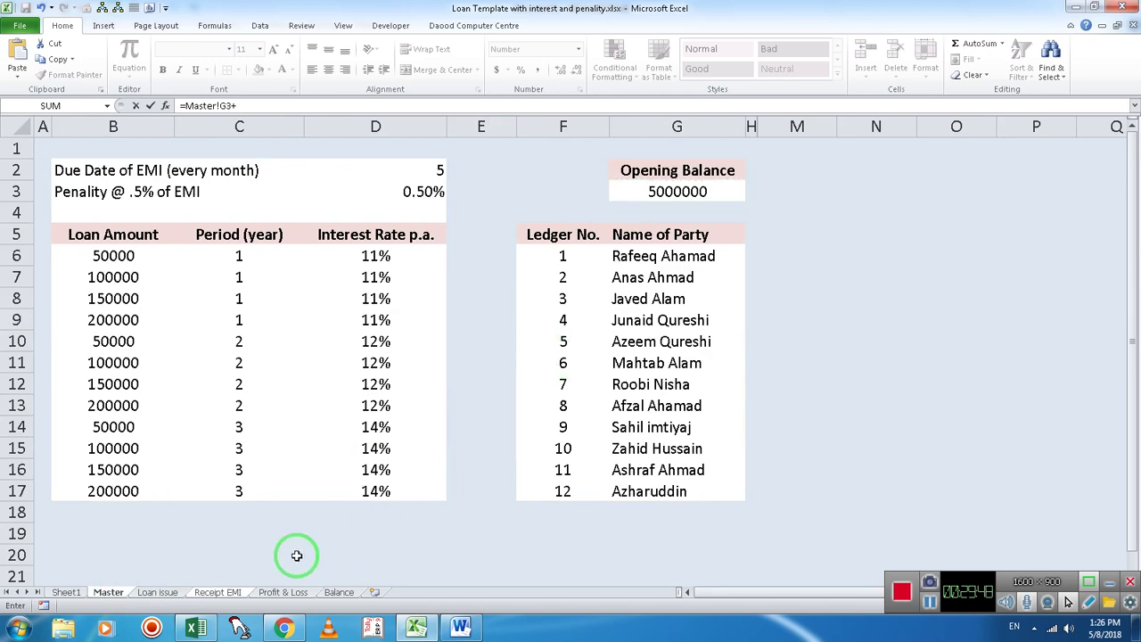
pyautogui.click(235, 593)
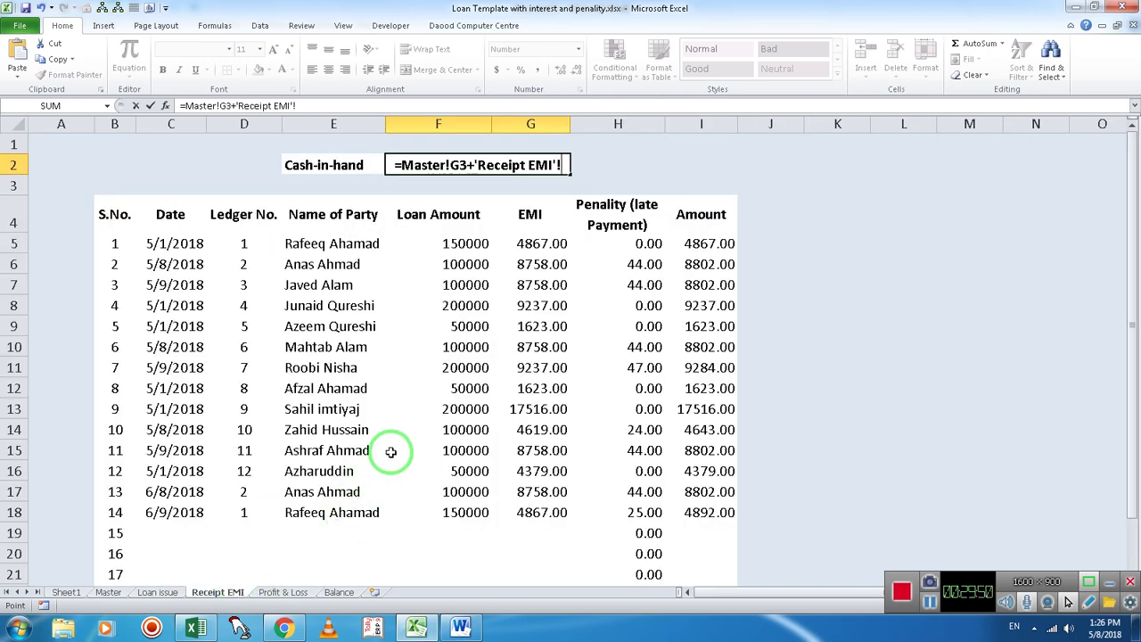
pyautogui.press('BackSpace')
pyautogui.press('BackSpace')
pyautogui.press('BackSpace')
pyautogui.press('BackSpace')
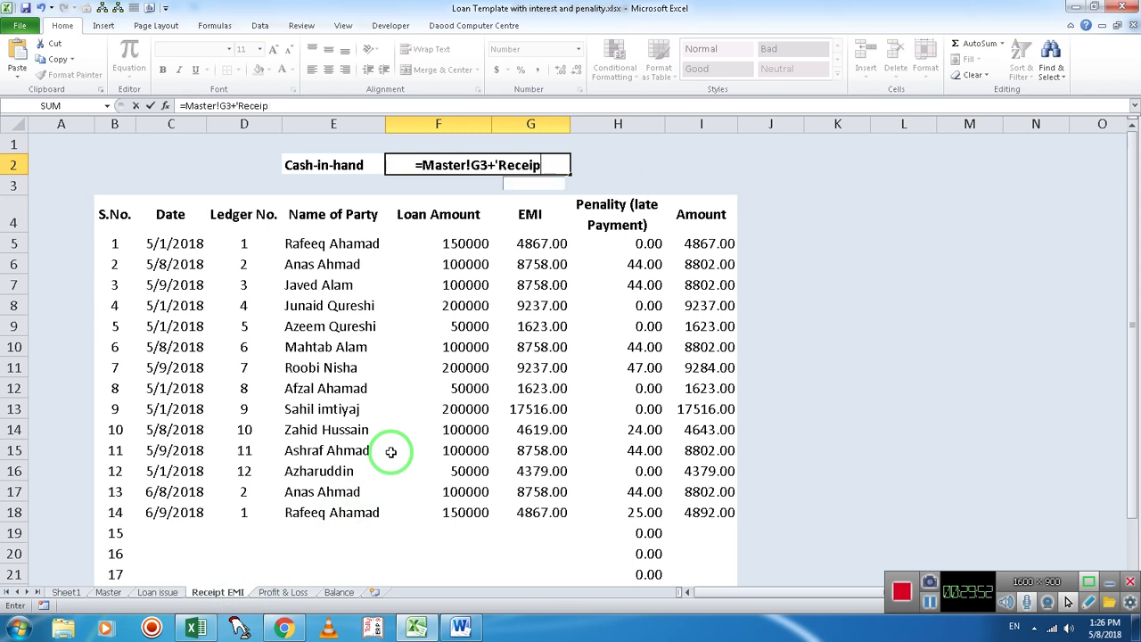
pyautogui.press('BackSpace')
pyautogui.press('BackSpace')
pyautogui.press('BackSpace')
pyautogui.press('BackSpace')
pyautogui.press('BackSpace')
pyautogui.press('BackSpace')
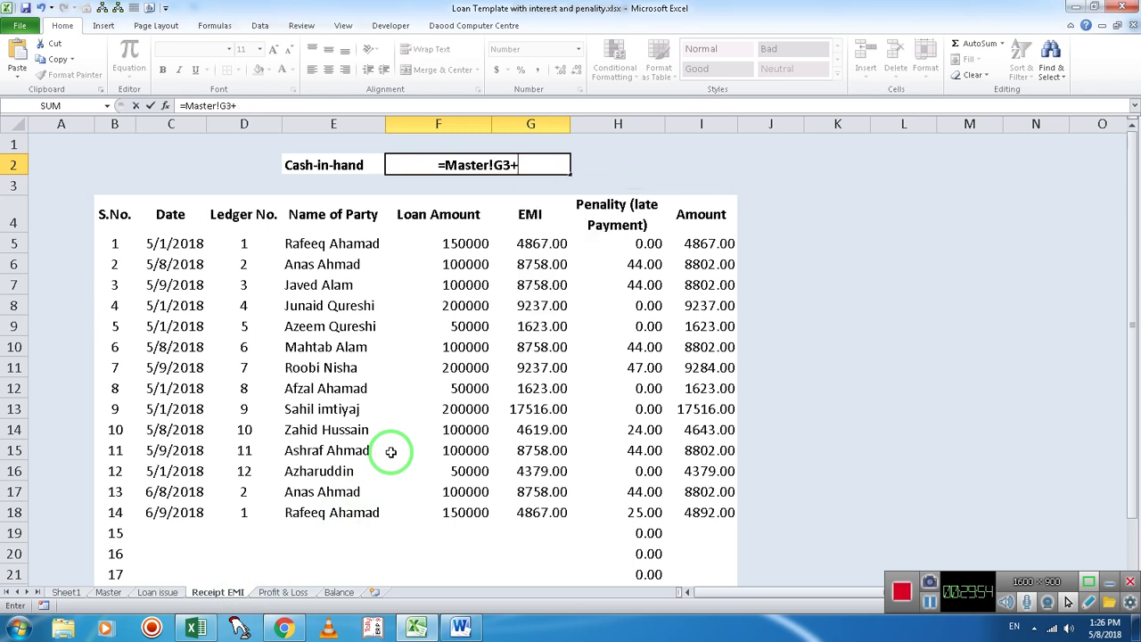
pyautogui.write('sum(')
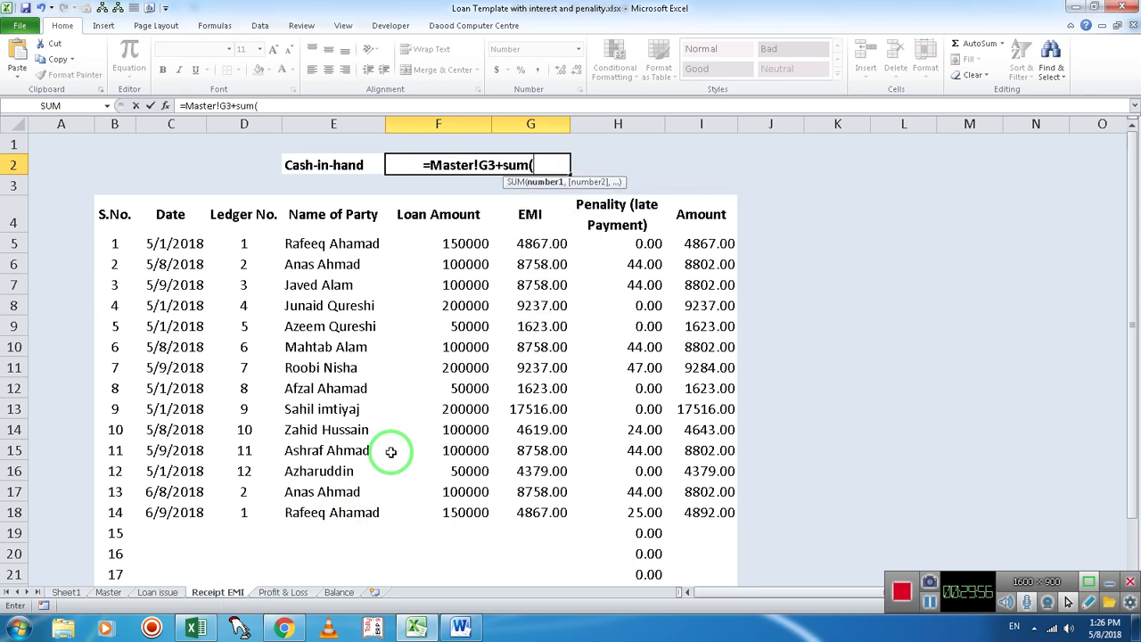
pyautogui.moveTo(700, 240); pyautogui.dragTo(710, 603)
pyautogui.moveTo(711, 563); pyautogui.dragTo(710, 544)
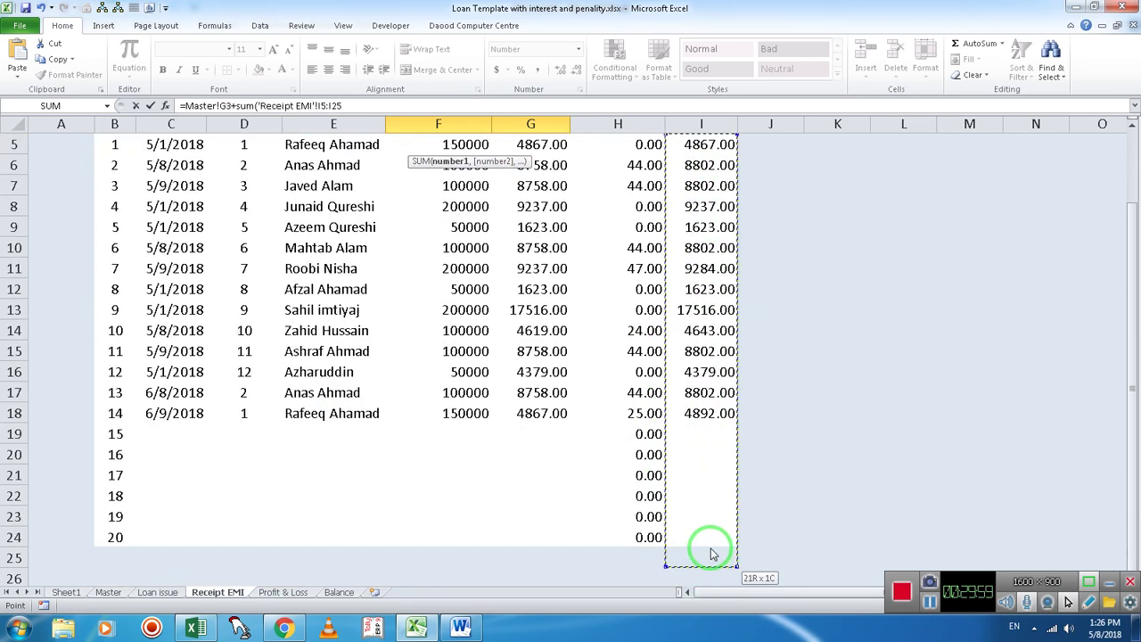
pyautogui.scroll(2, 700, 490)
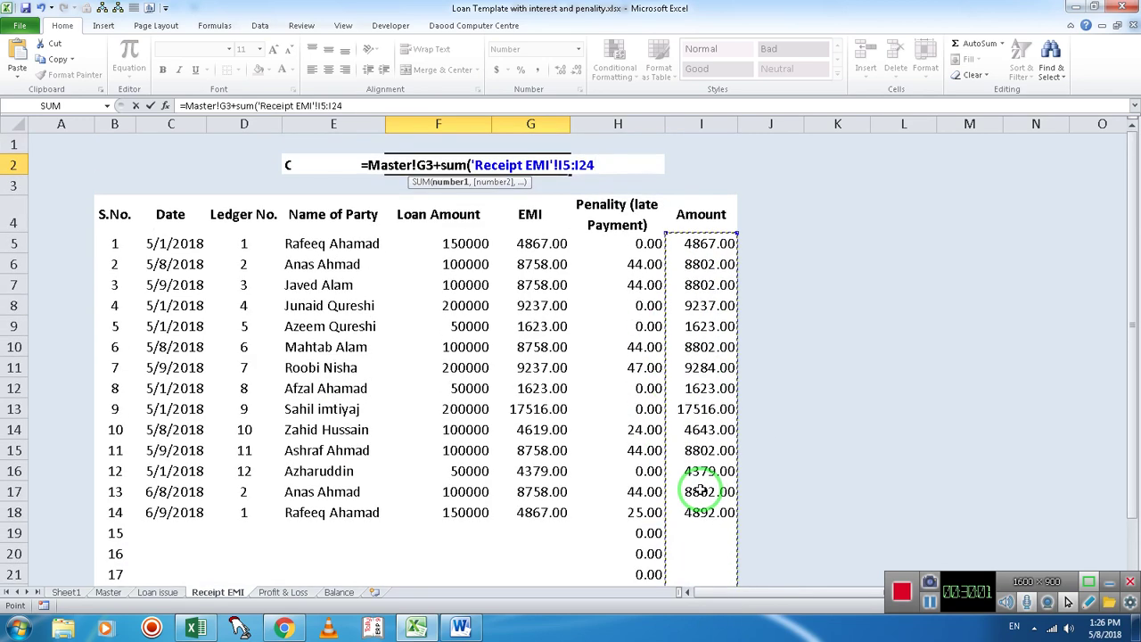
pyautogui.write(')')
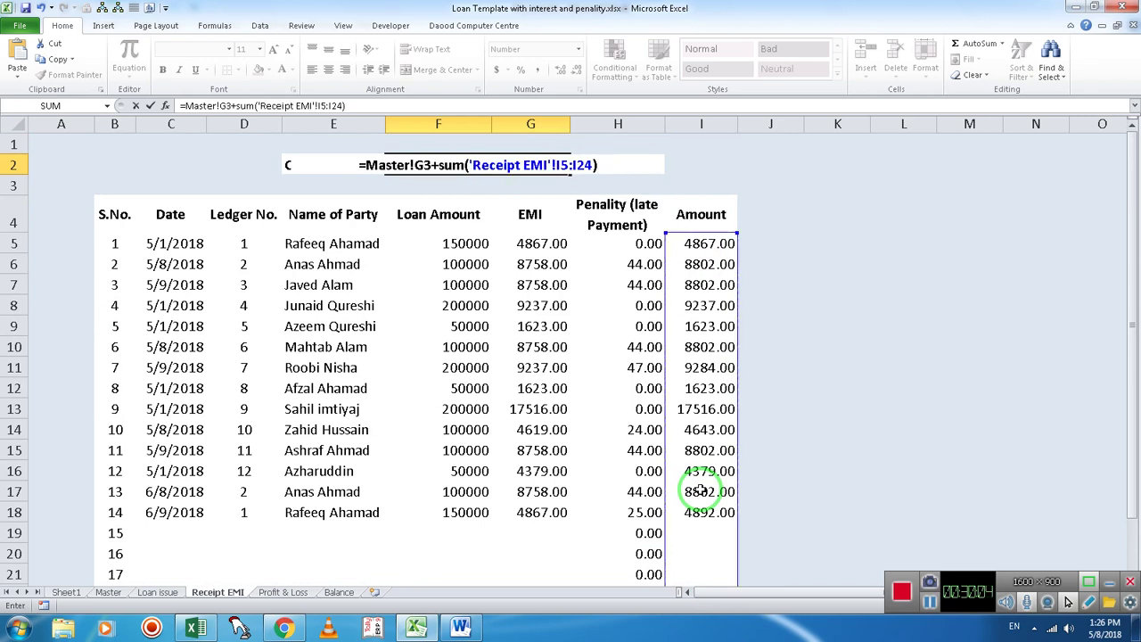
pyautogui.press('Return')
pyautogui.press('Up')
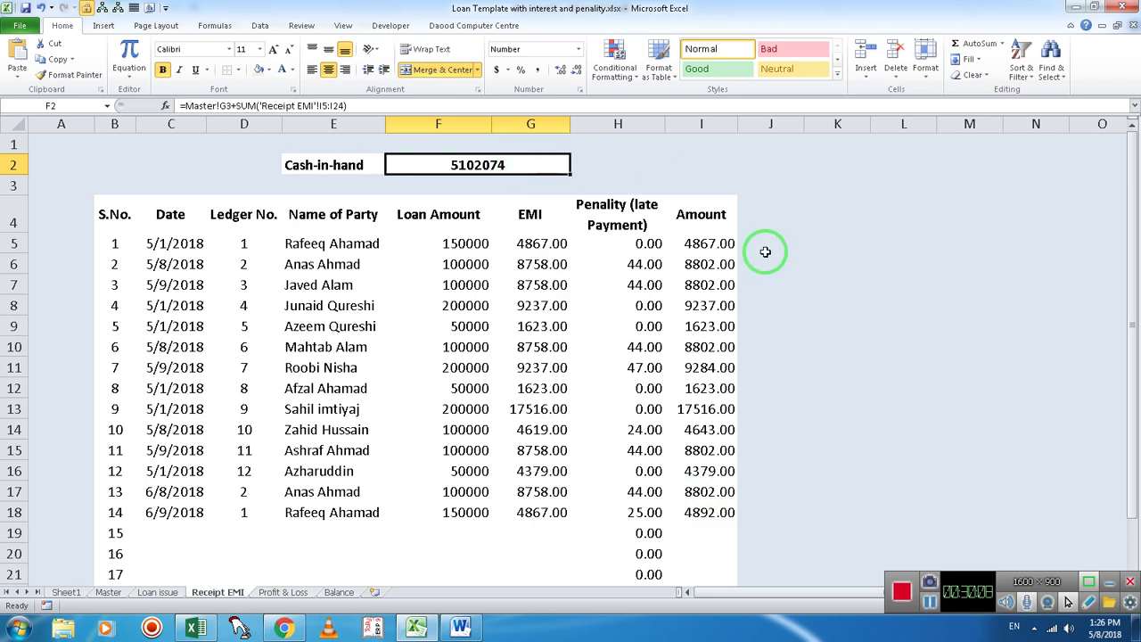
# - Review the Cash-in-hand formula in F2 without changing it
pyautogui.click(931, 602)
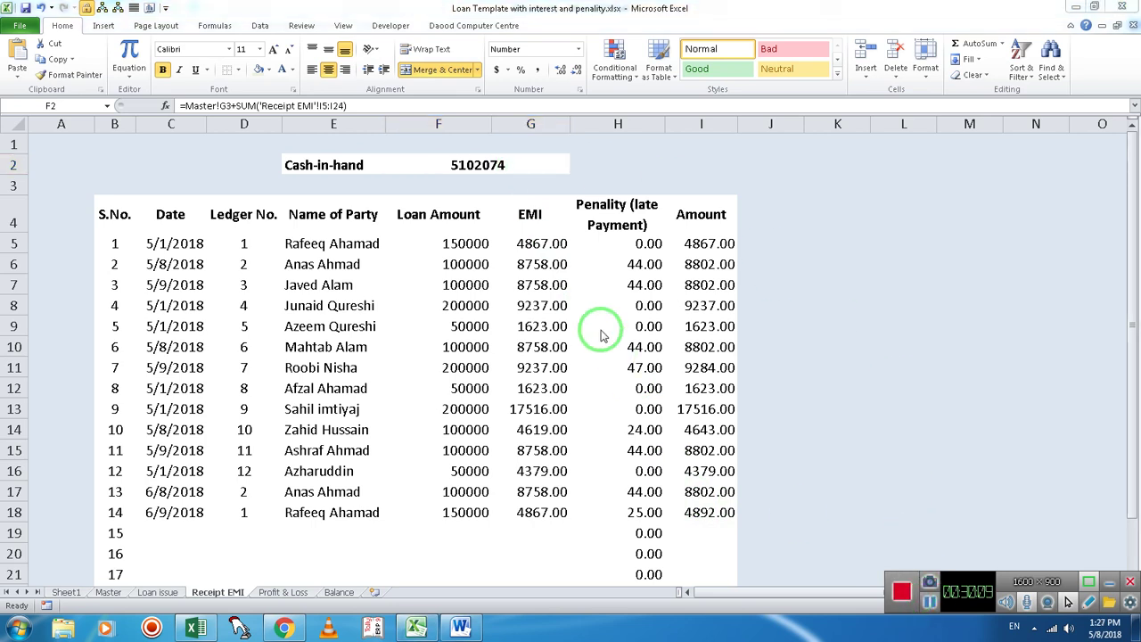
pyautogui.doubleClick(511, 165)
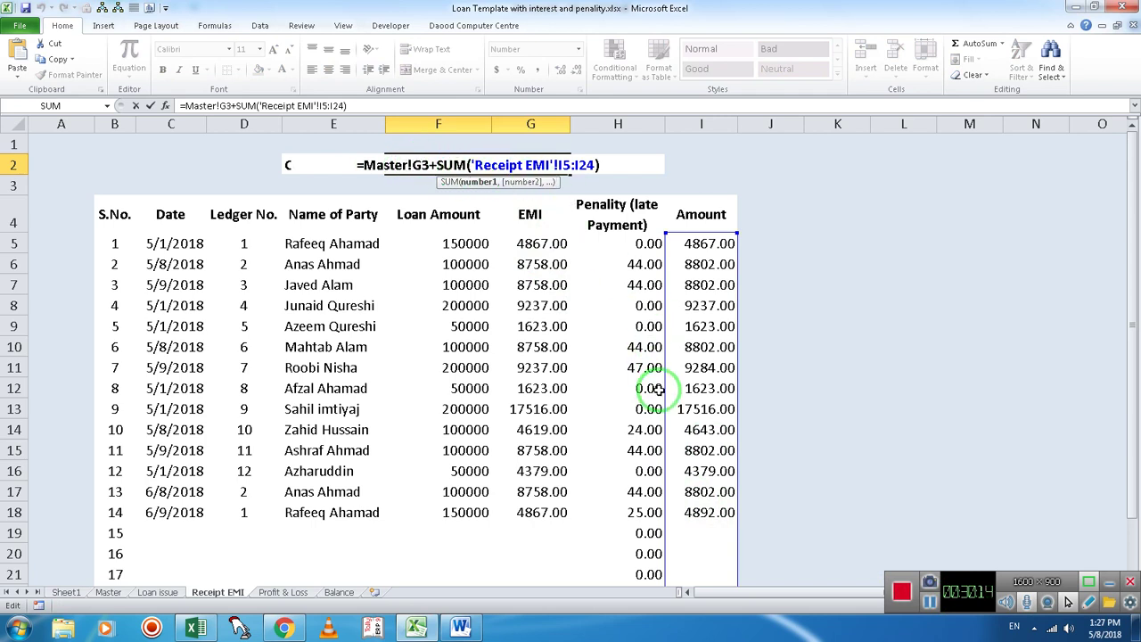
pyautogui.press('Return')
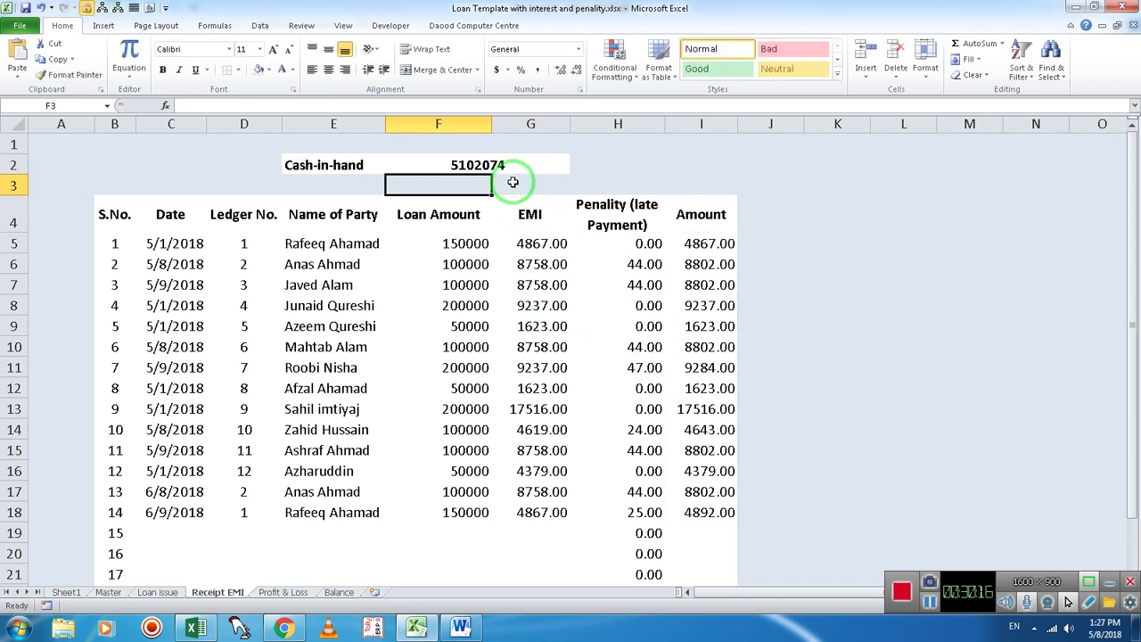
pyautogui.click(504, 170)
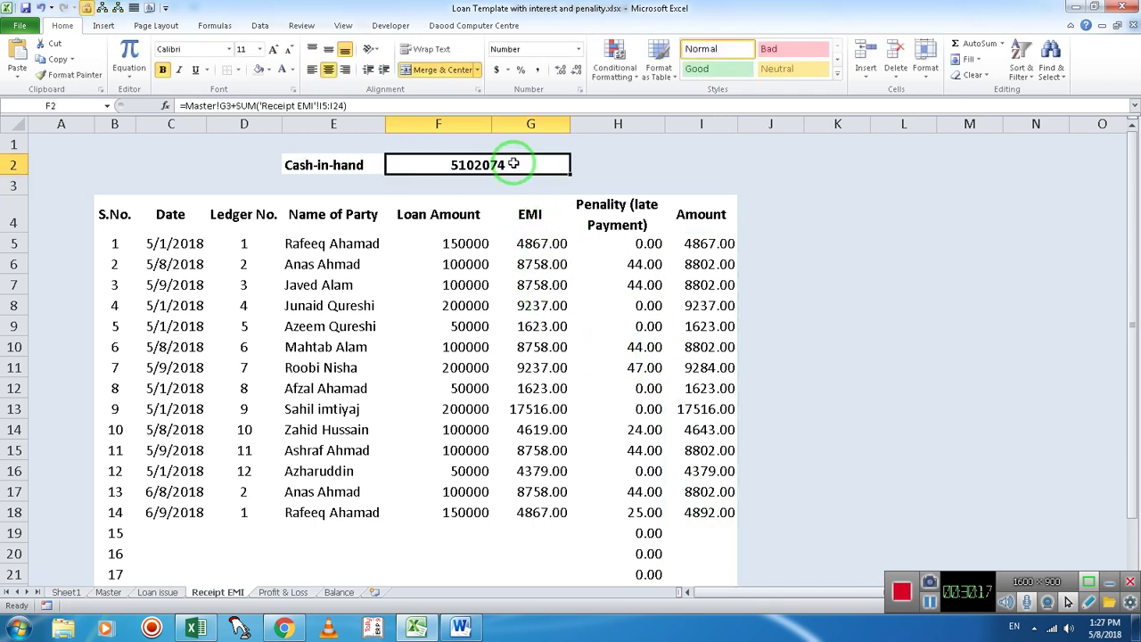
# - Append -SUM('Loan issue'!F5:F16) to the Cash-in-hand formula, bringing it to 3702074
pyautogui.doubleClick(524, 165)
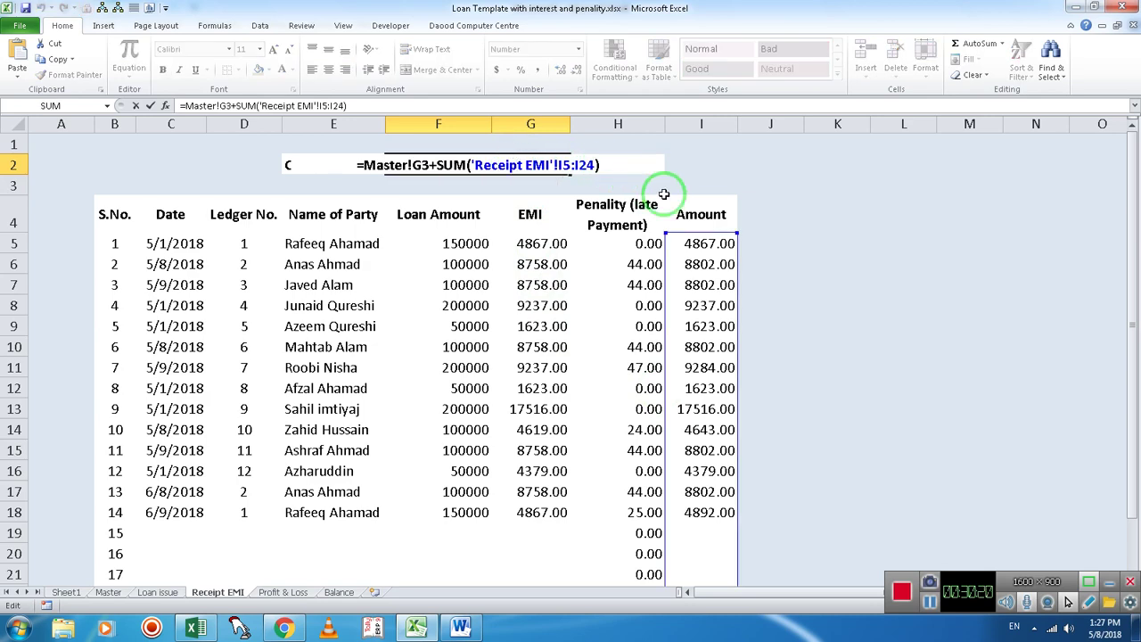
pyautogui.write('-')
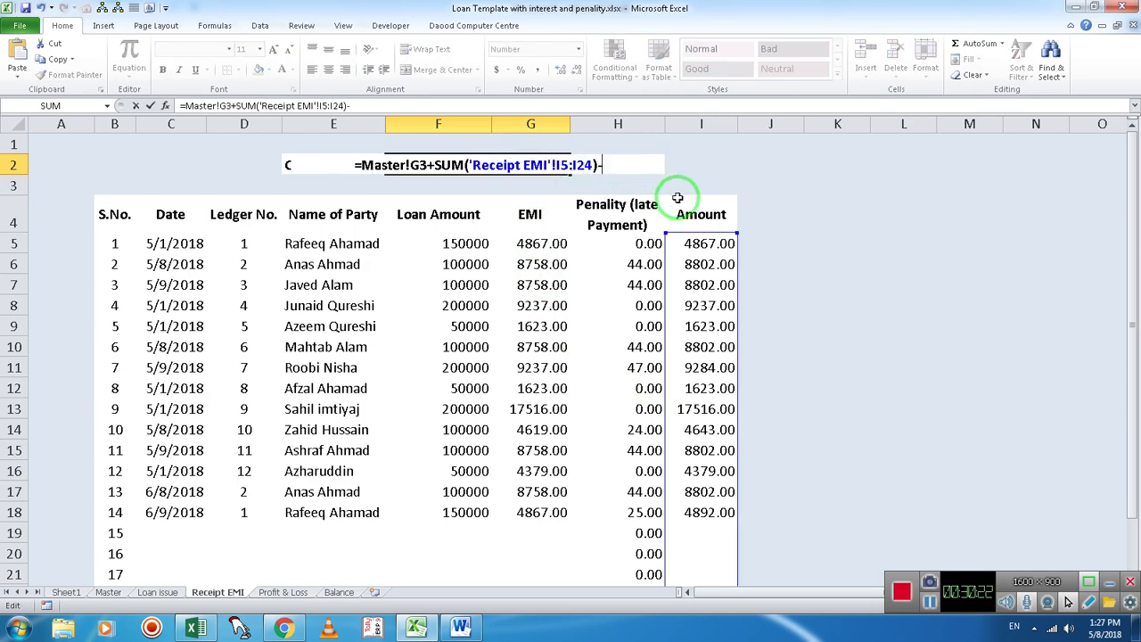
pyautogui.write('sumif')
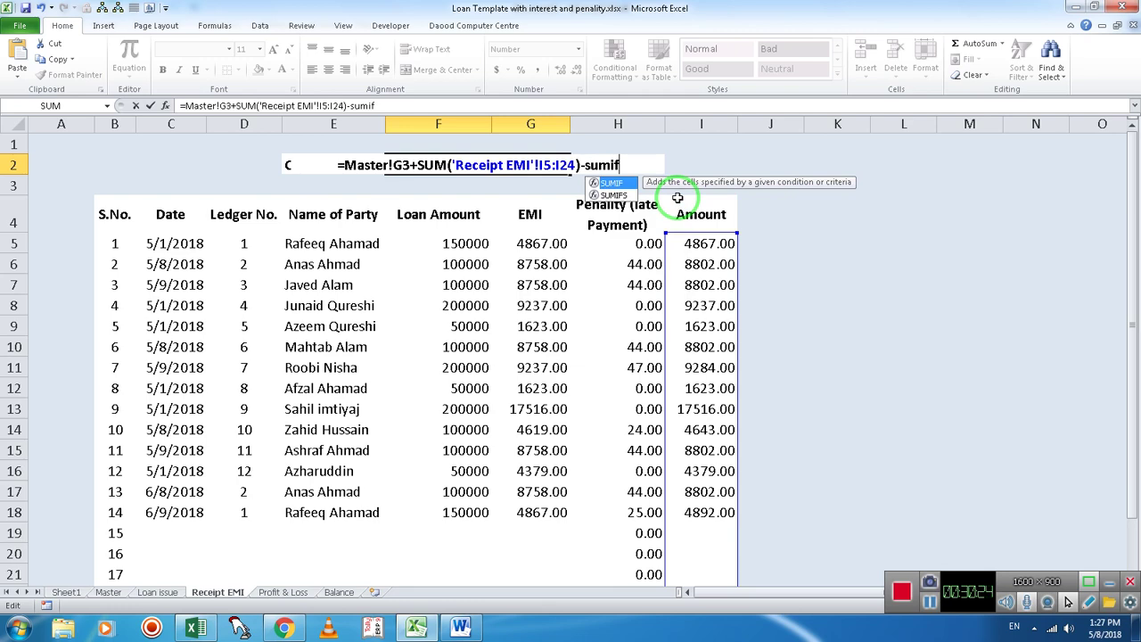
pyautogui.press('BackSpace')
pyautogui.press('BackSpace')
pyautogui.write('(')
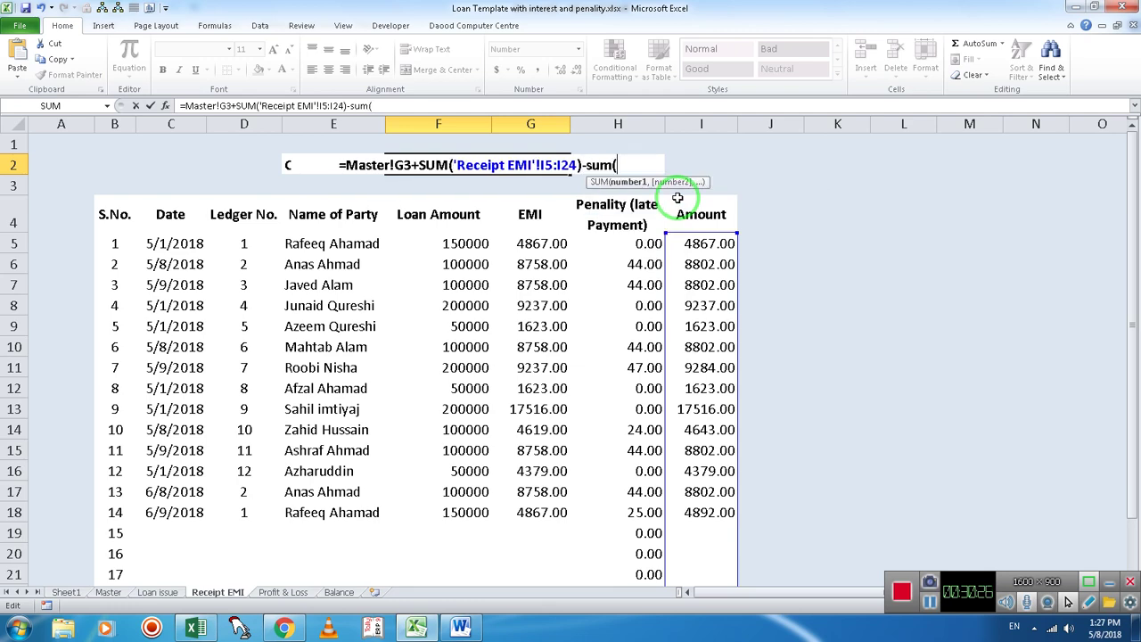
pyautogui.click(161, 592)
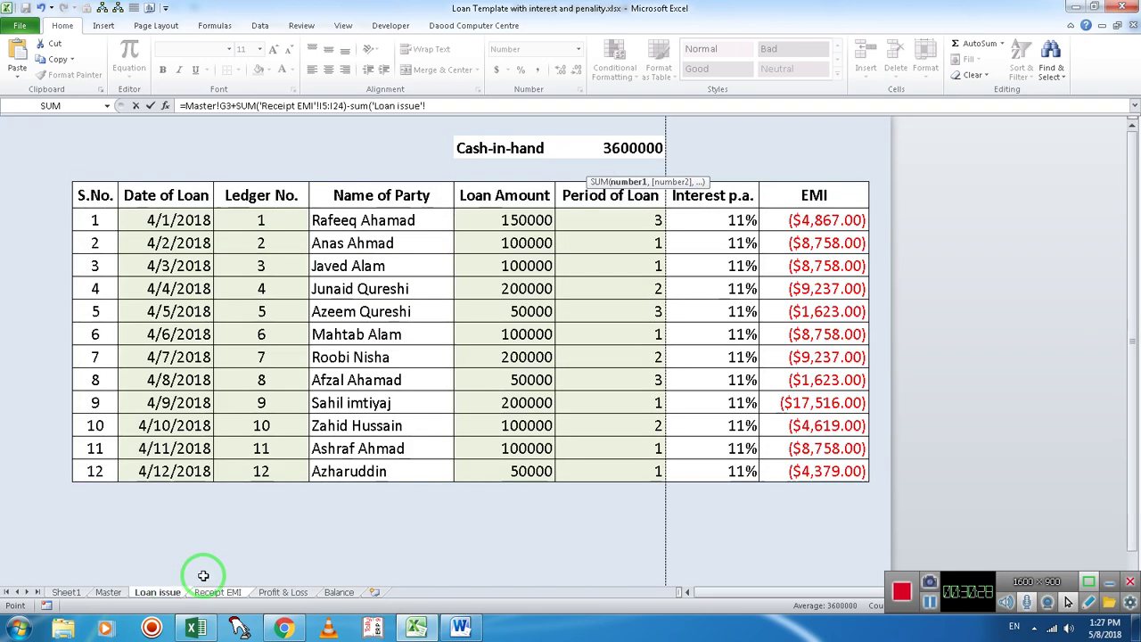
pyautogui.moveTo(526, 220); pyautogui.dragTo(528, 471)
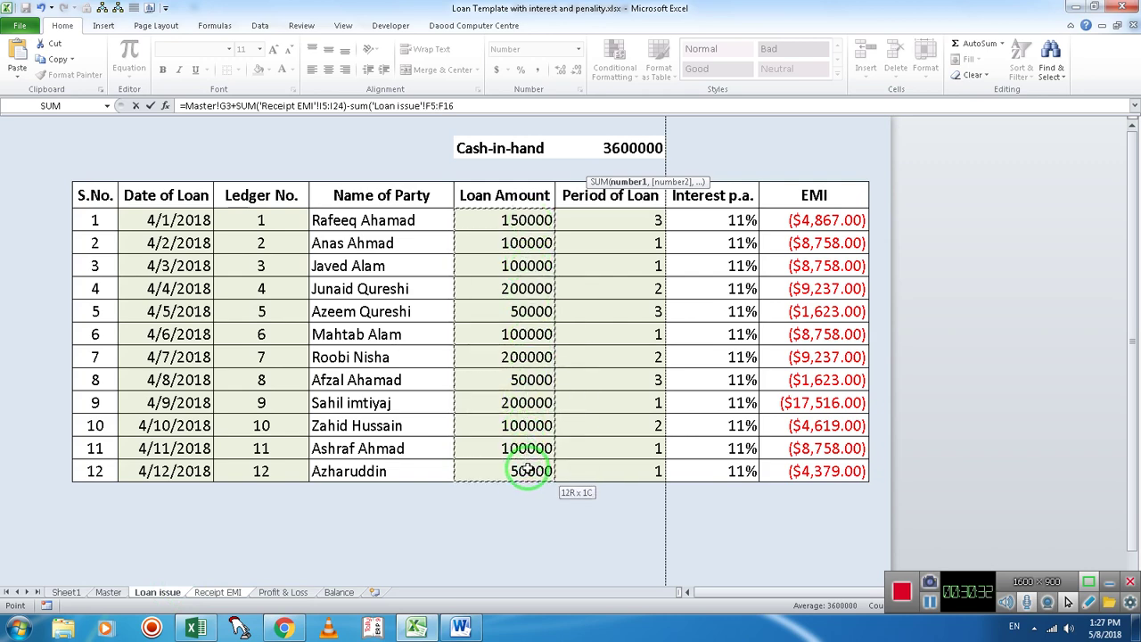
pyautogui.press('Return')
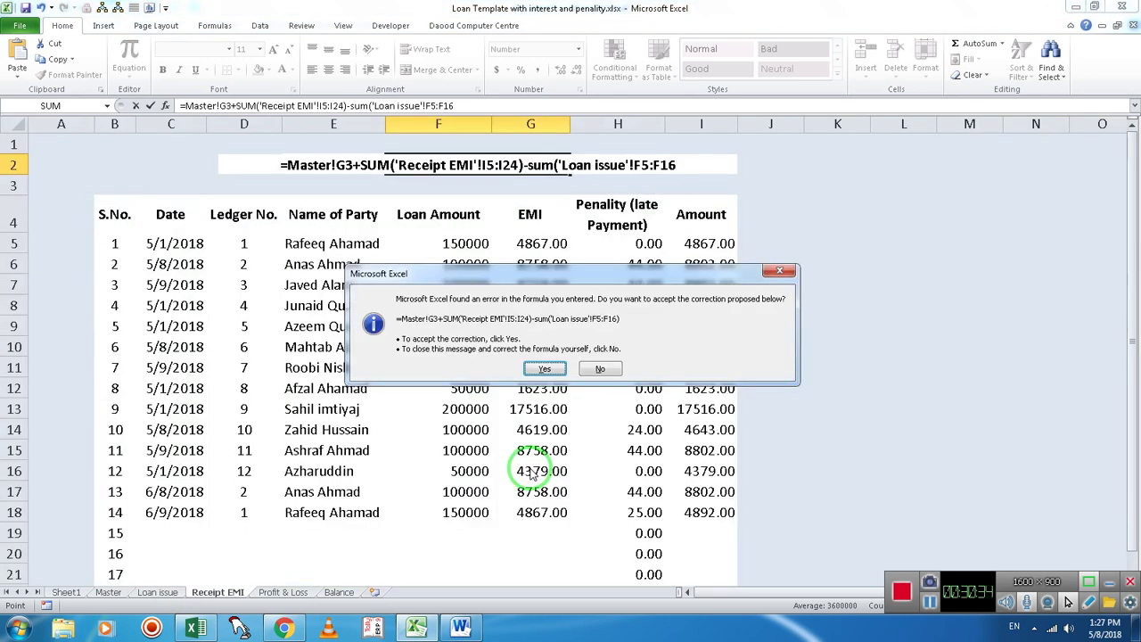
pyautogui.press('Return')
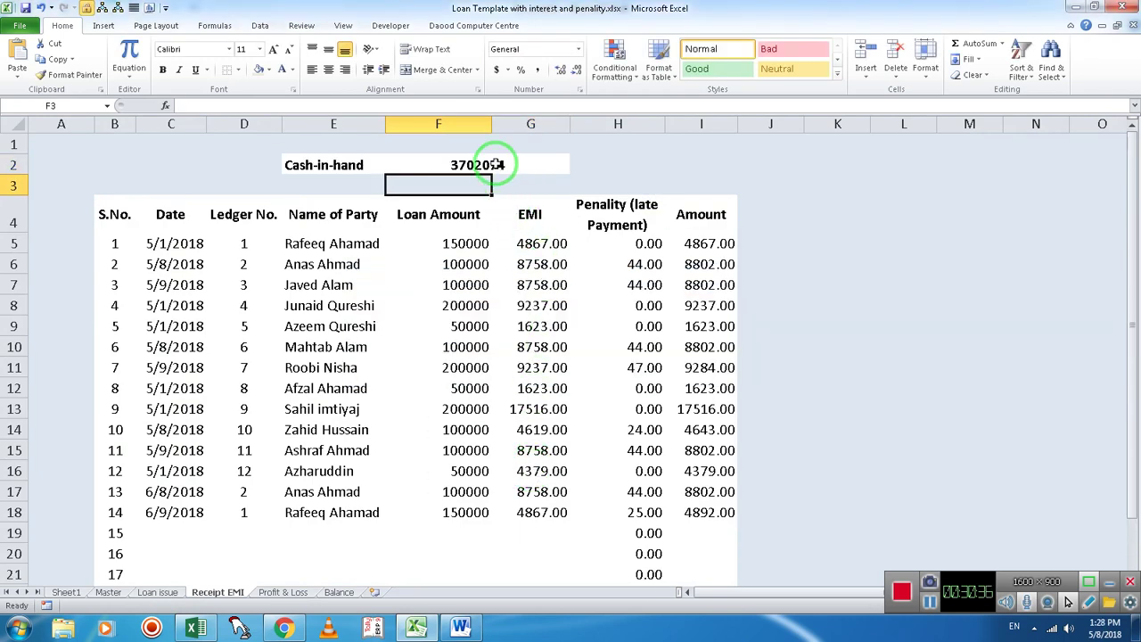
pyautogui.click(499, 167)
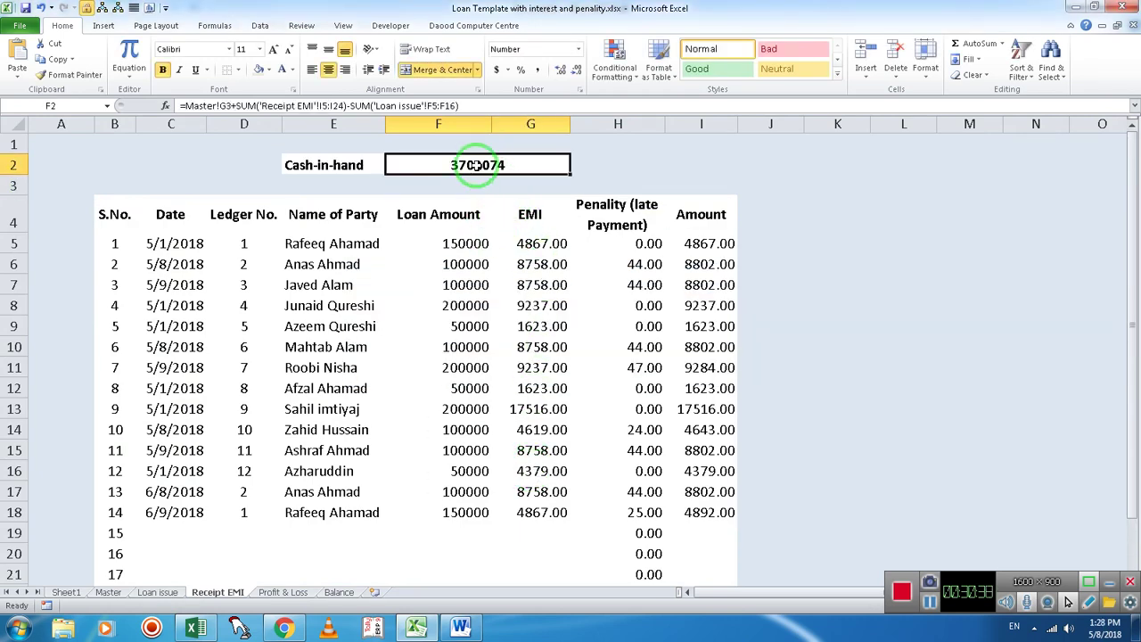
# - Append +SUM('Receipt EMI'!I5:I24) to the Loan issue Cash-in-hand formula in G2
pyautogui.click(160, 593)
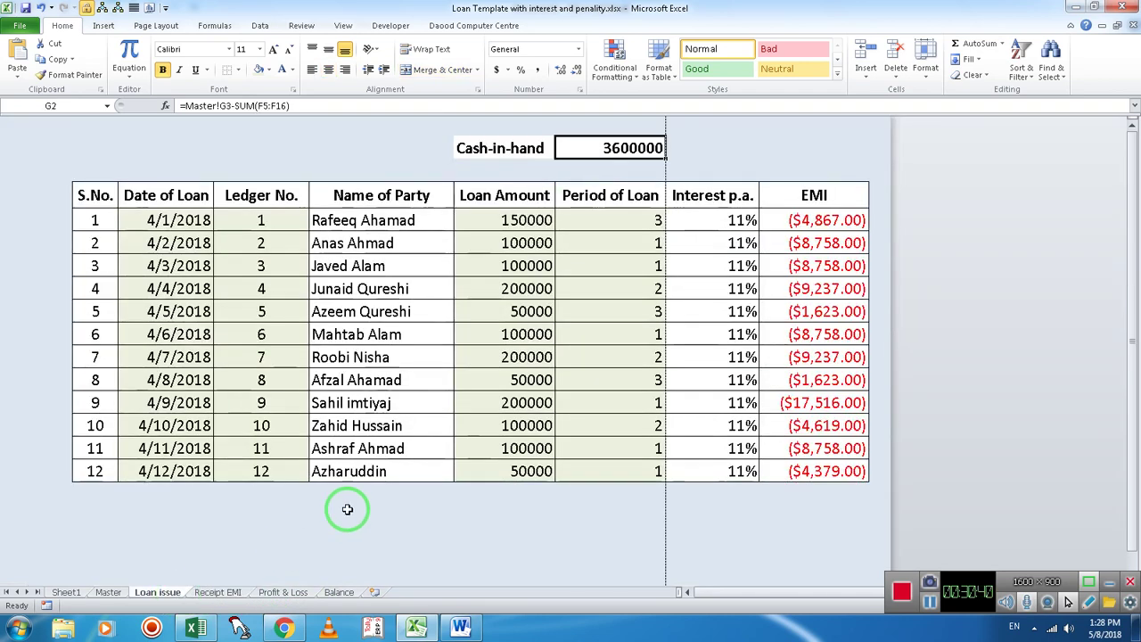
pyautogui.click(220, 592)
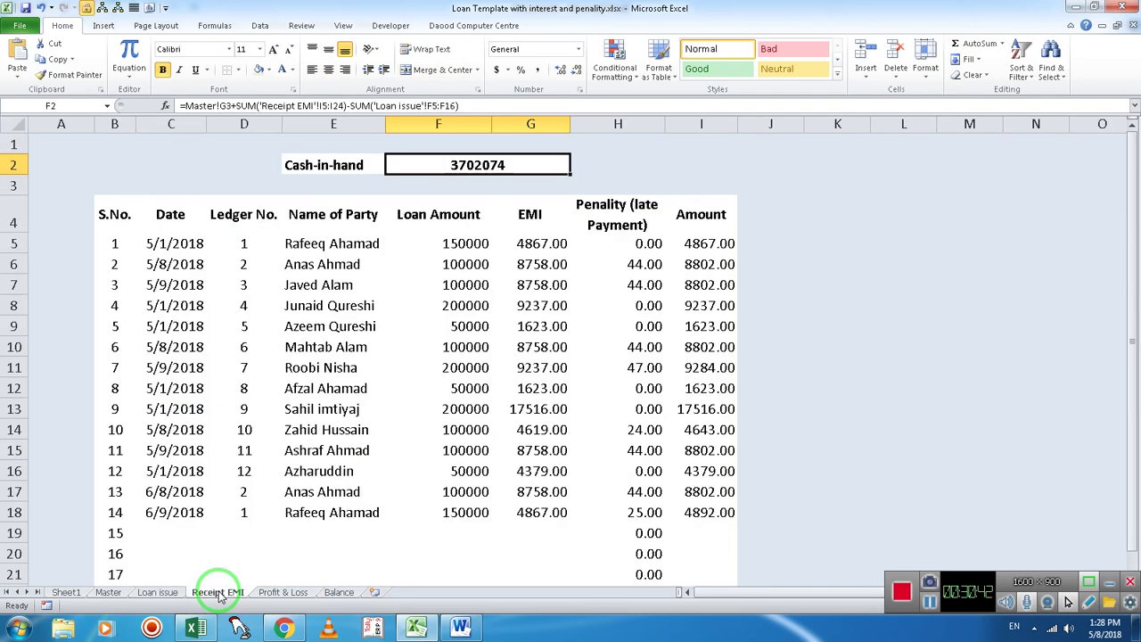
pyautogui.click(165, 593)
pyautogui.doubleClick(654, 147)
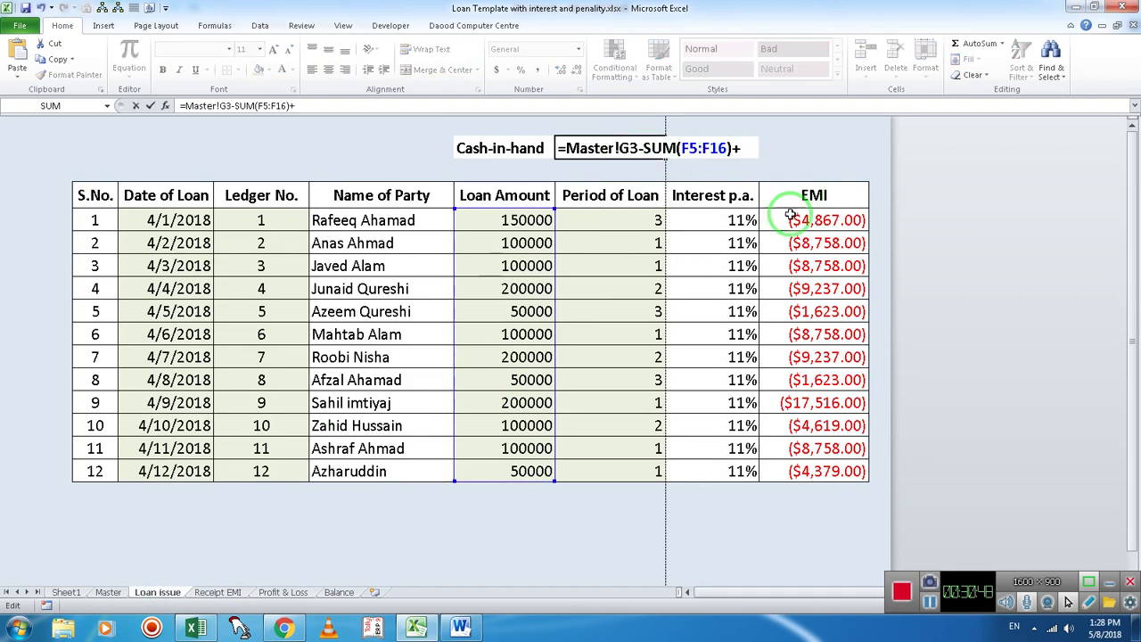
pyautogui.write('sum(')
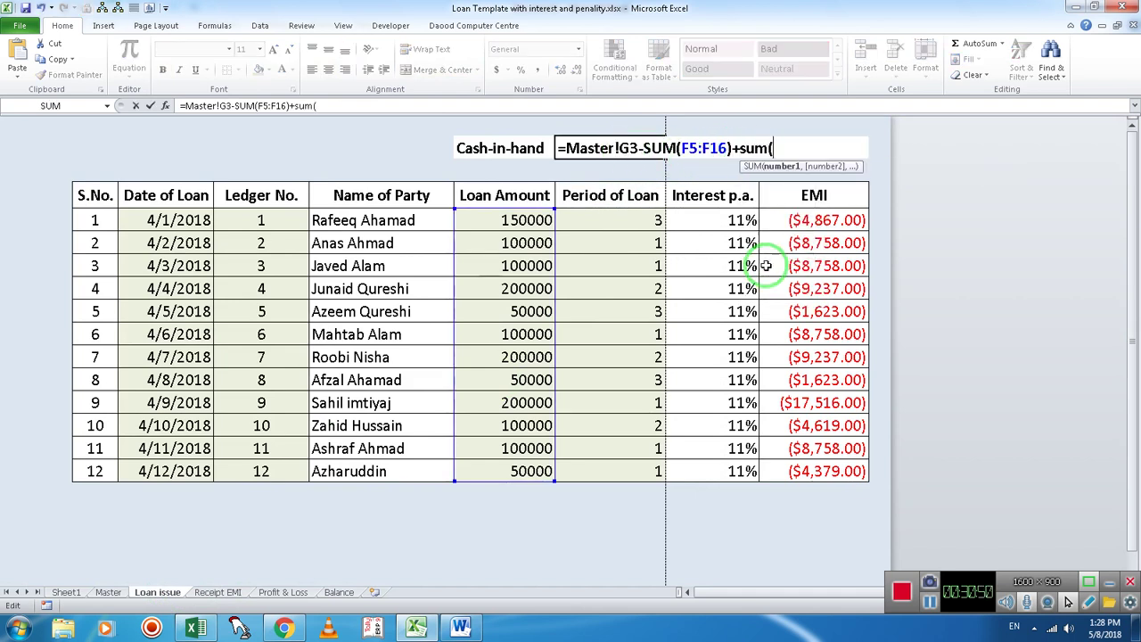
pyautogui.click(221, 593)
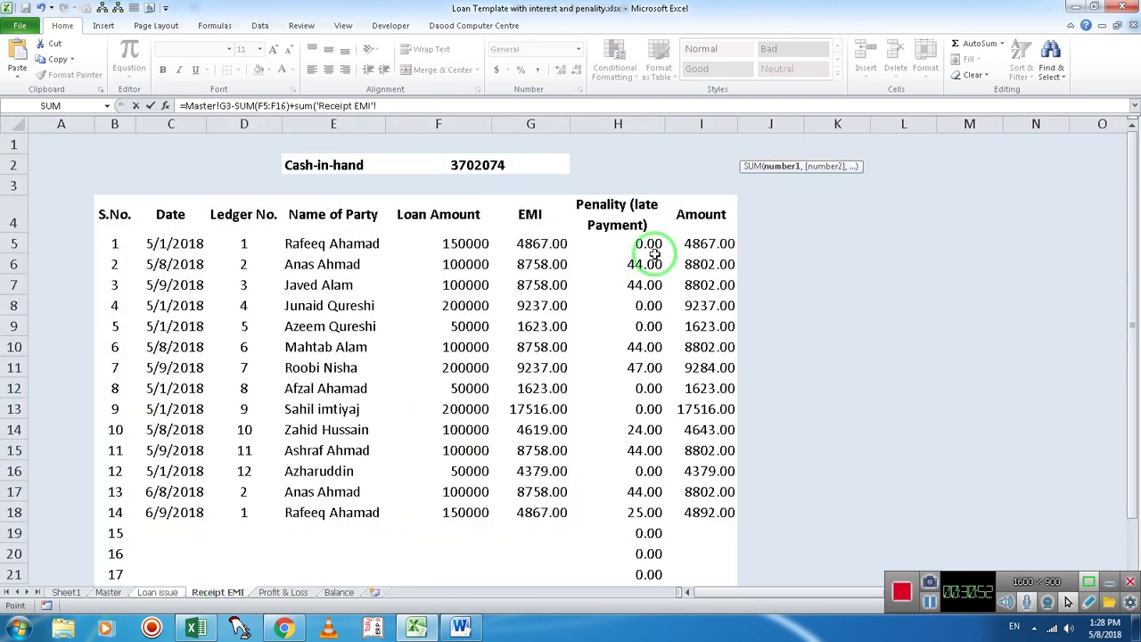
pyautogui.moveTo(695, 243); pyautogui.dragTo(691, 540)
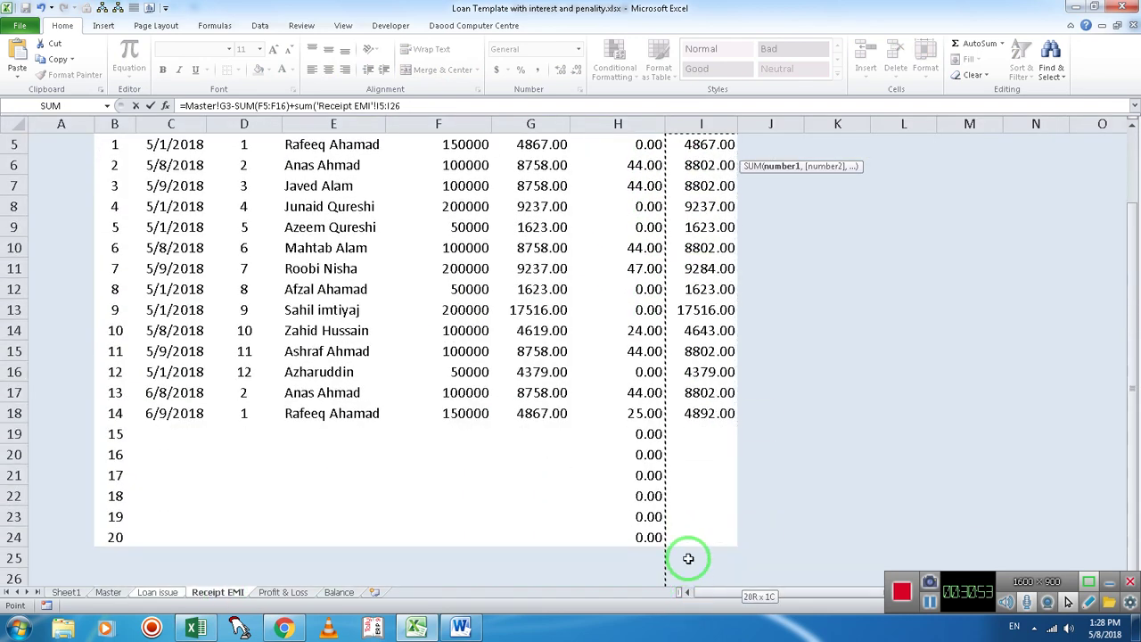
pyautogui.press('Return')
pyautogui.press('Return')
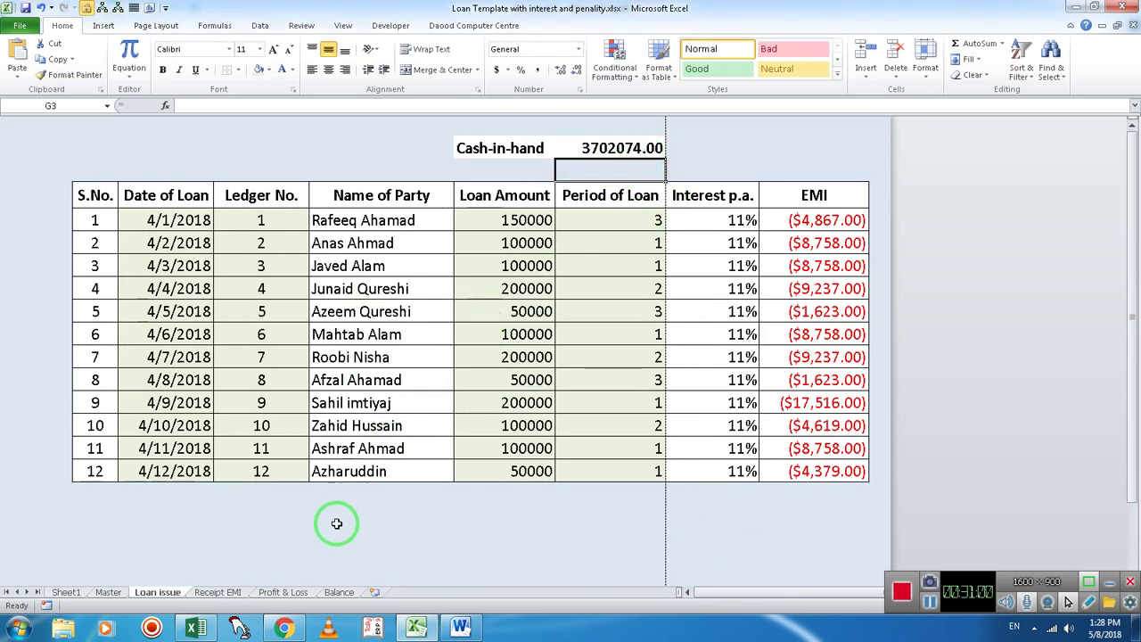
pyautogui.click(217, 592)
pyautogui.scroll(2, 509, 205)
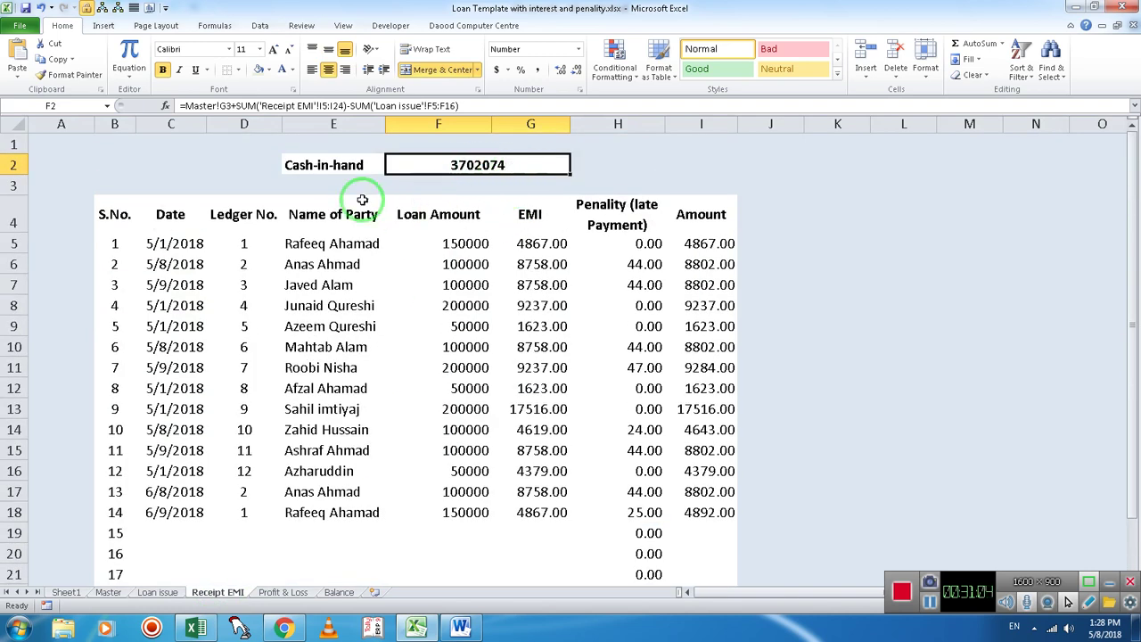
# - Set the Master opening balance in G3 to 2000000
pyautogui.click(356, 167)
pyautogui.click(441, 170)
pyautogui.click(157, 592)
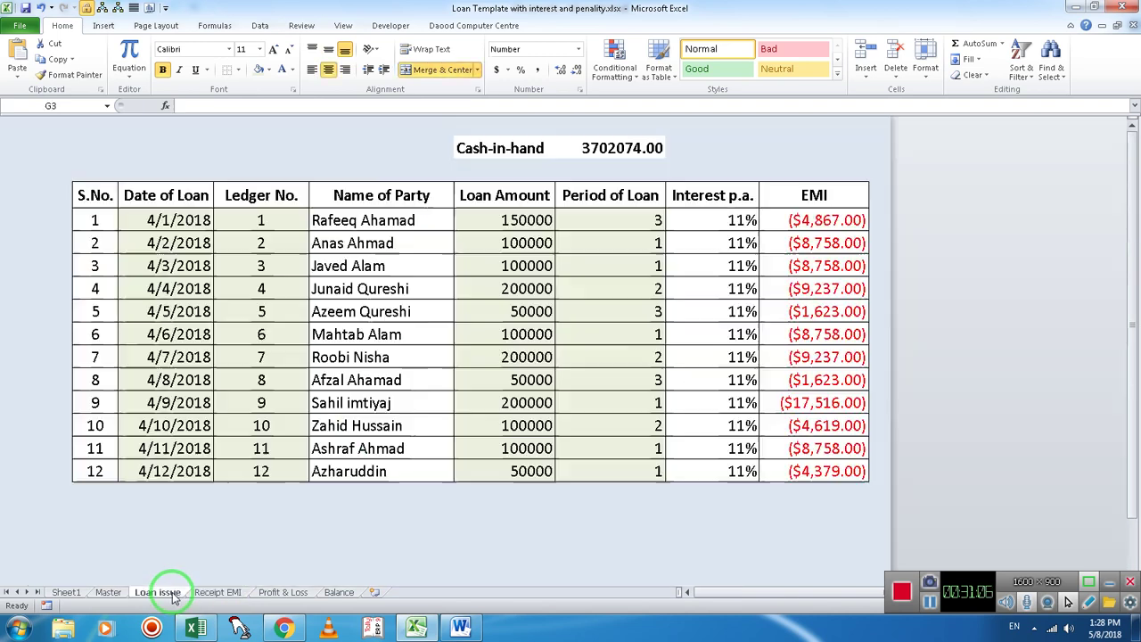
pyautogui.click(108, 592)
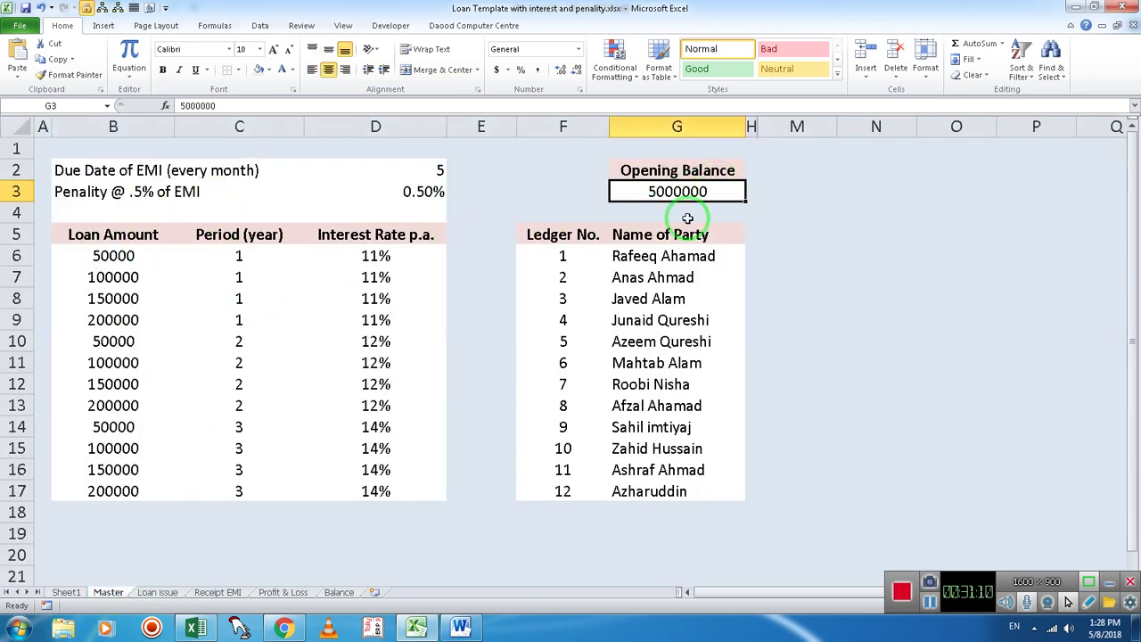
pyautogui.write('5')
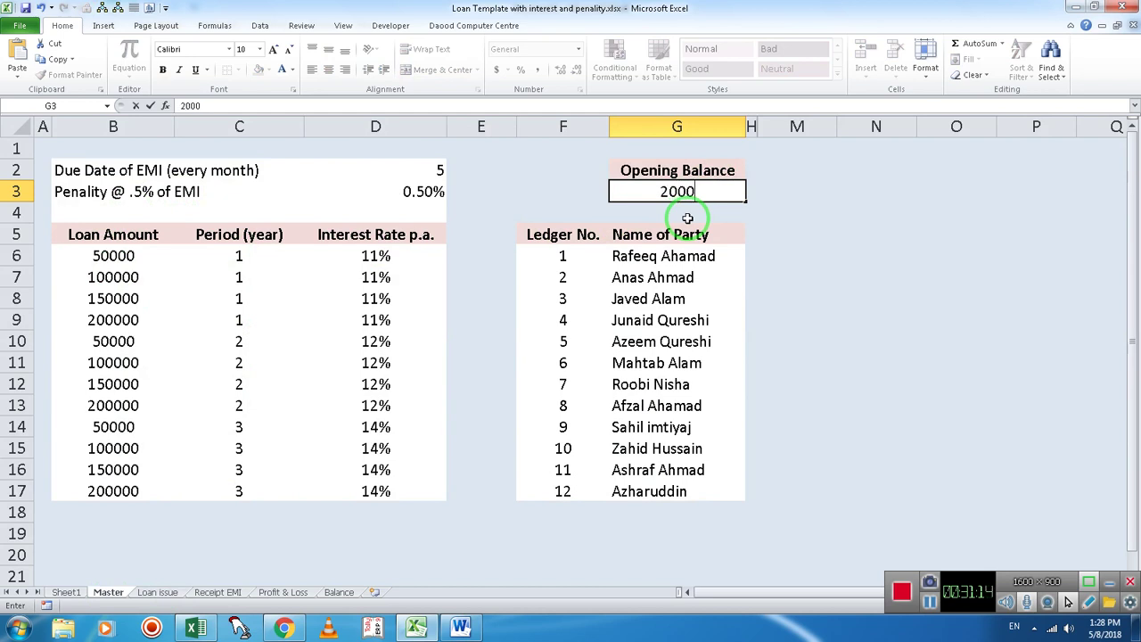
pyautogui.write('000')
pyautogui.click(687, 219)
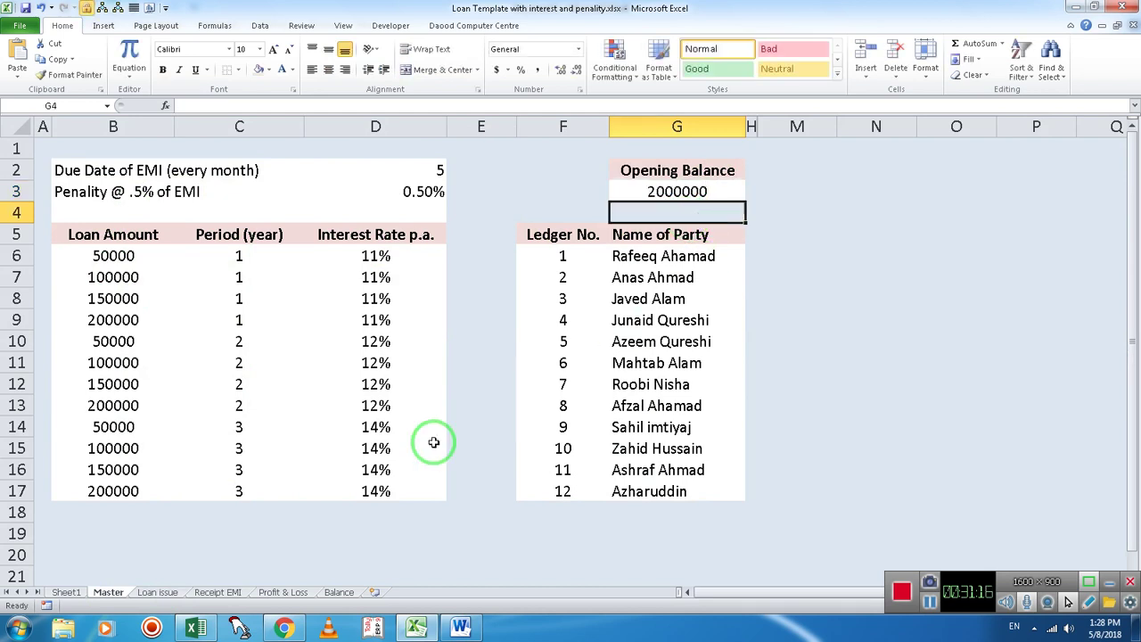
# - Verify the Loan issue and Receipt EMI Cash-in-hand totals both read 702074
pyautogui.click(169, 592)
pyautogui.click(591, 146)
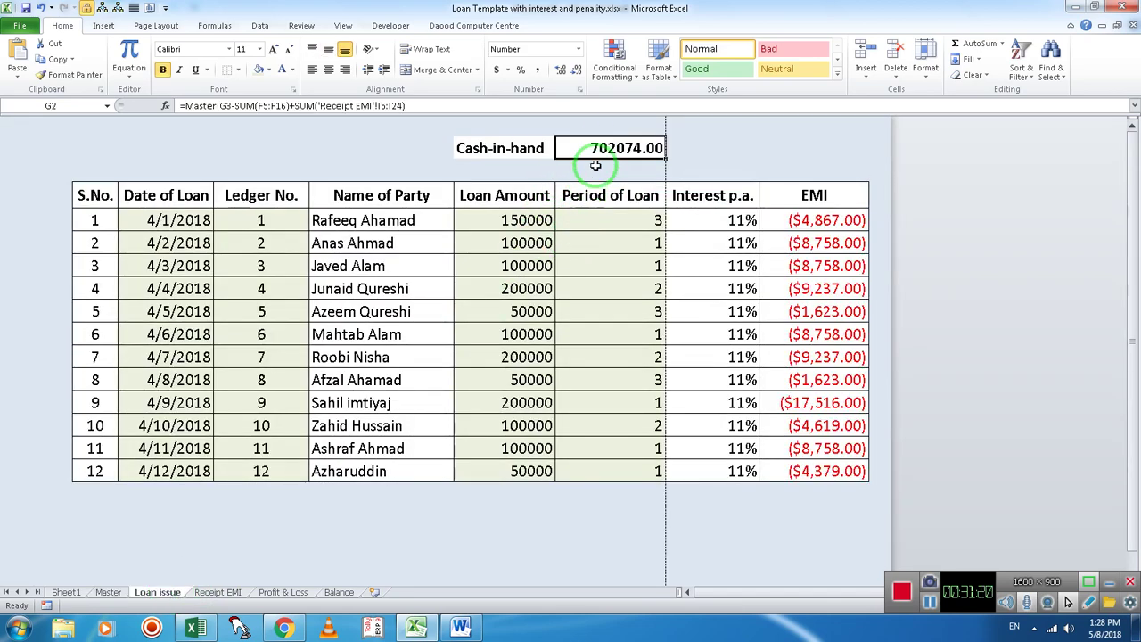
pyautogui.doubleClick(606, 148)
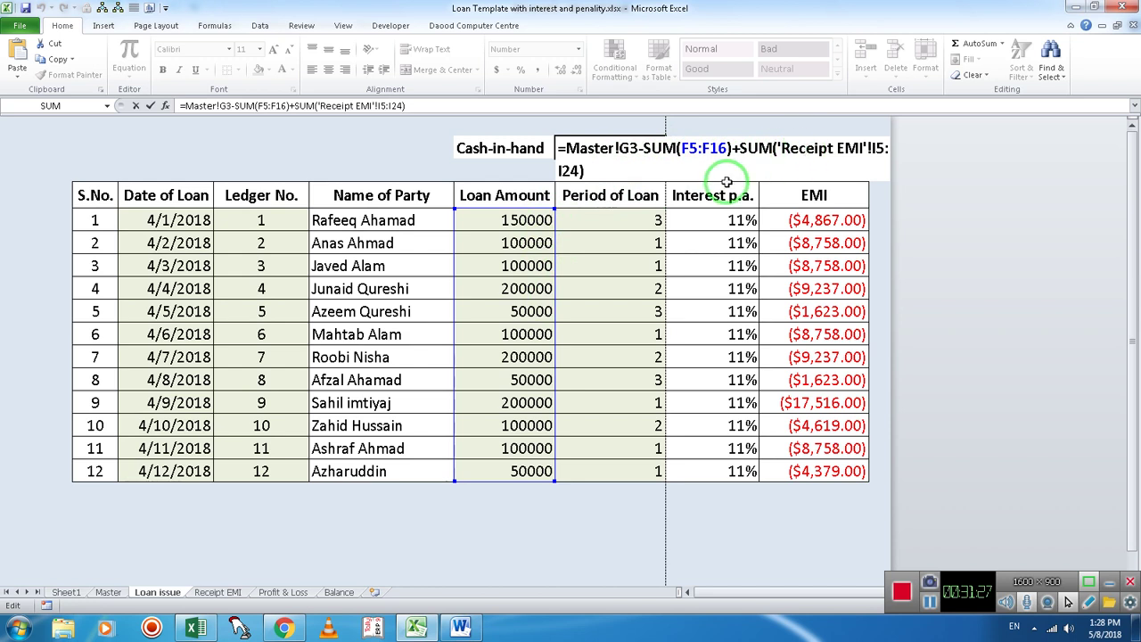
pyautogui.press('Return')
pyautogui.click(599, 148)
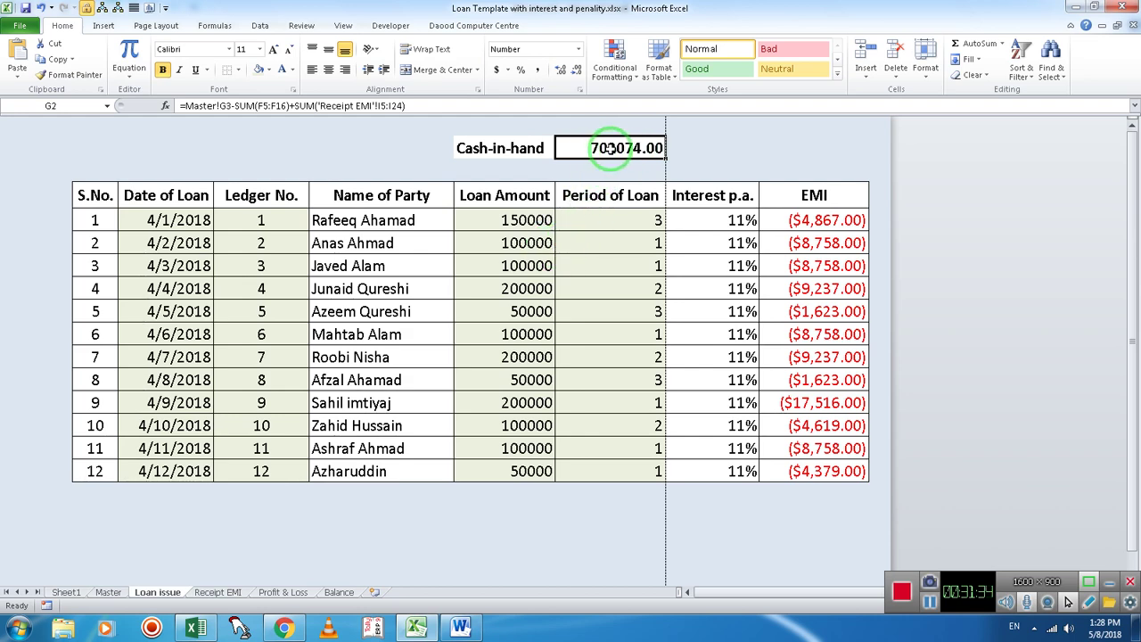
pyautogui.click(218, 592)
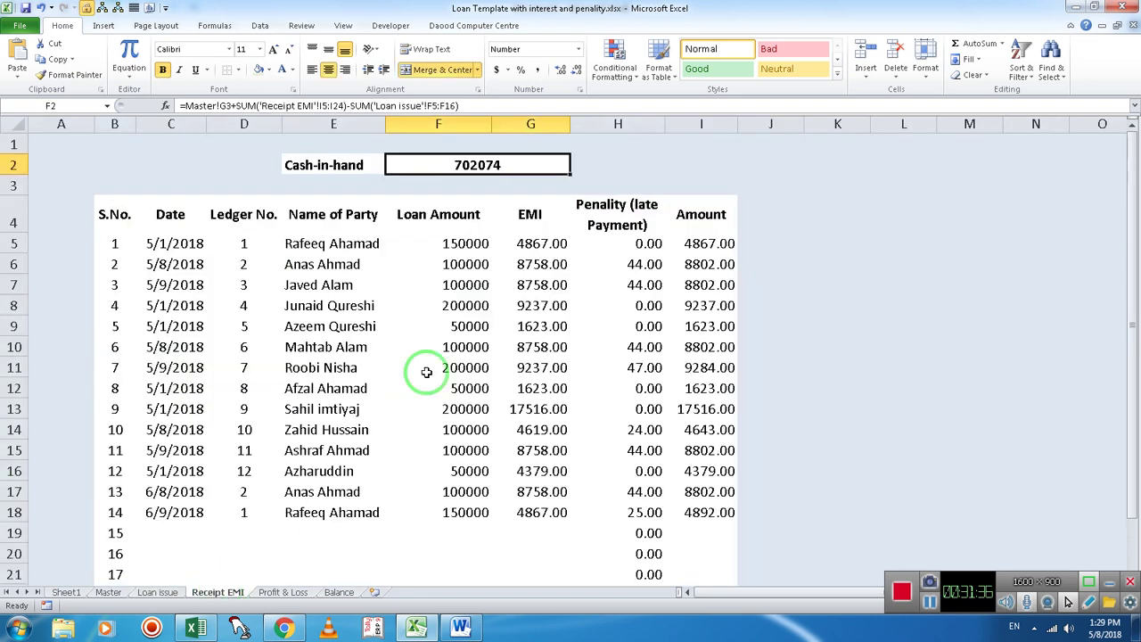
# - Cycle through the Loan issue, Receipt EMI, Master and Profit & Loss sheets, ending on Loan issue
pyautogui.click(930, 604)
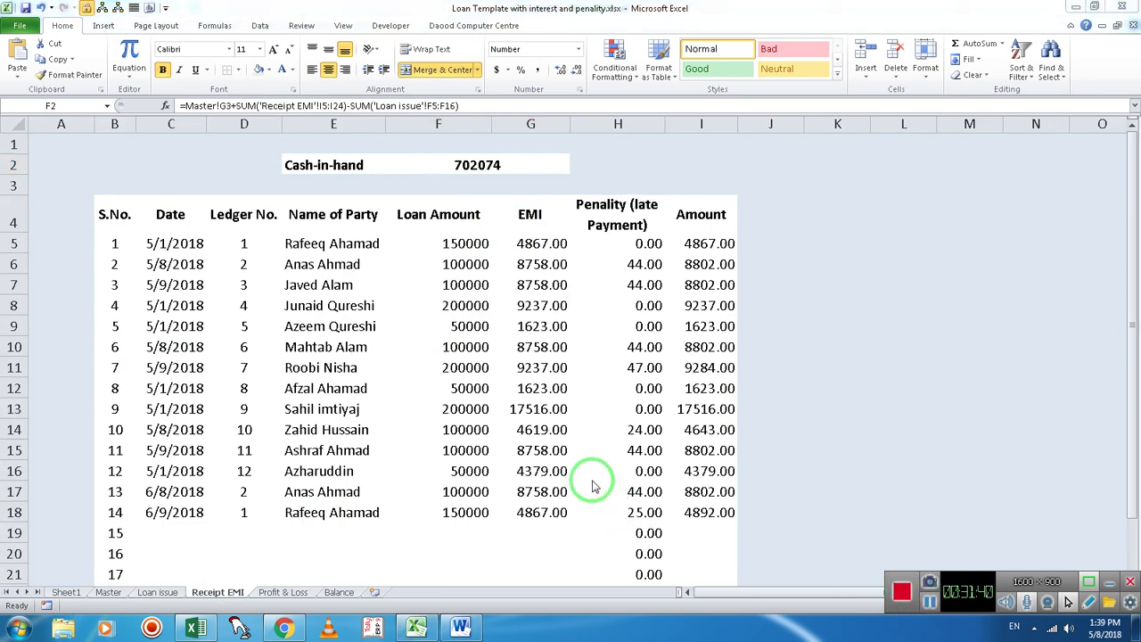
pyautogui.click(153, 246)
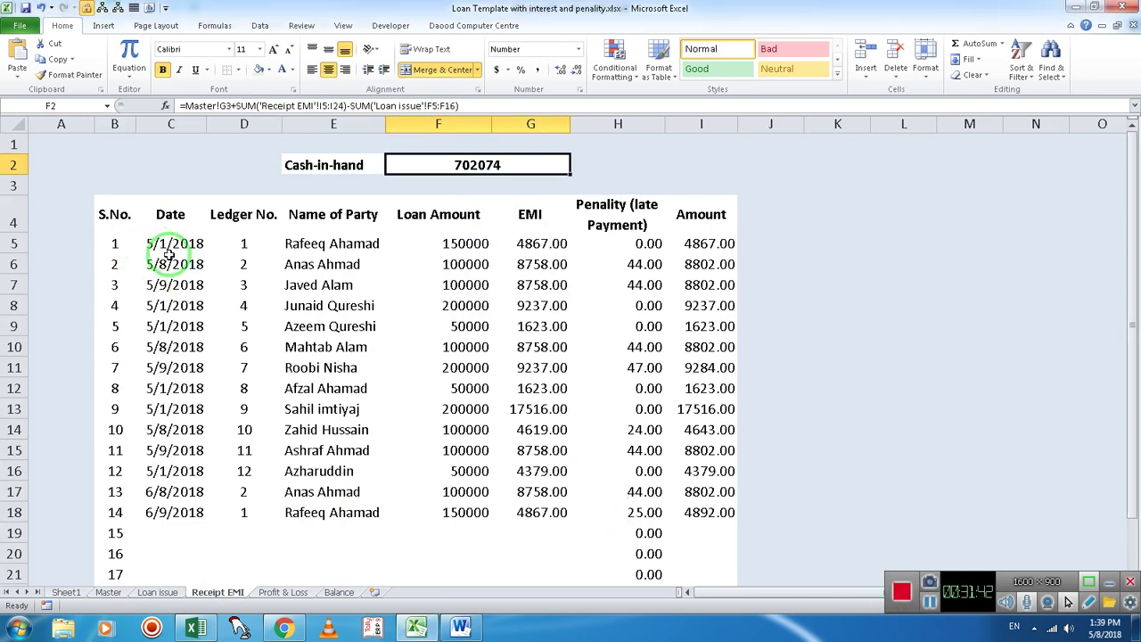
pyautogui.click(172, 265)
pyautogui.click(174, 319)
pyautogui.click(157, 591)
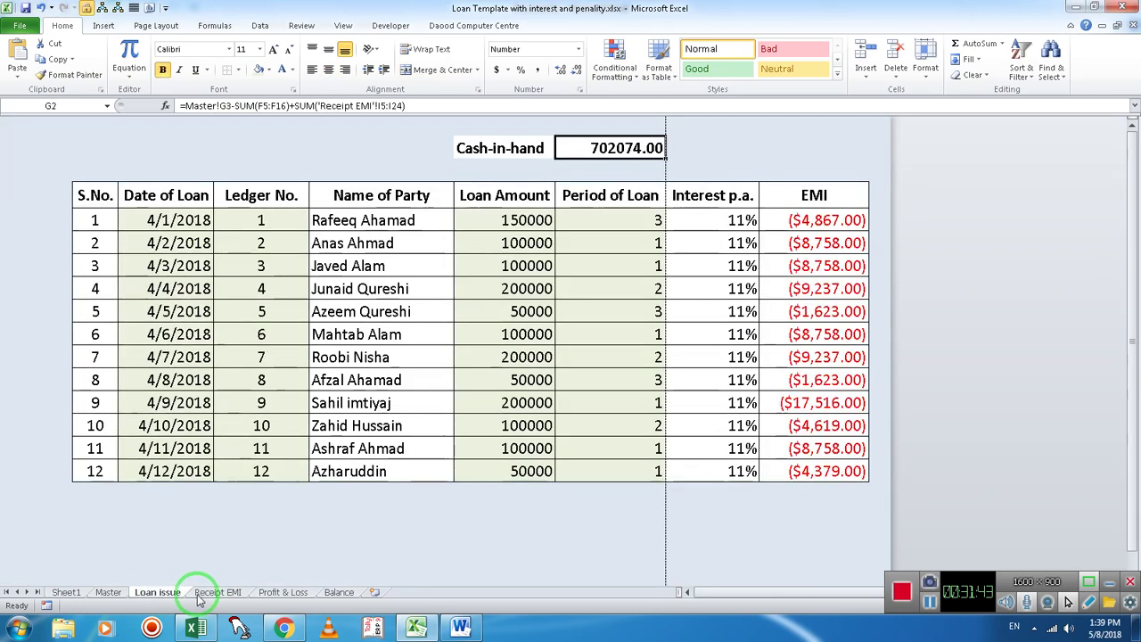
pyautogui.click(217, 593)
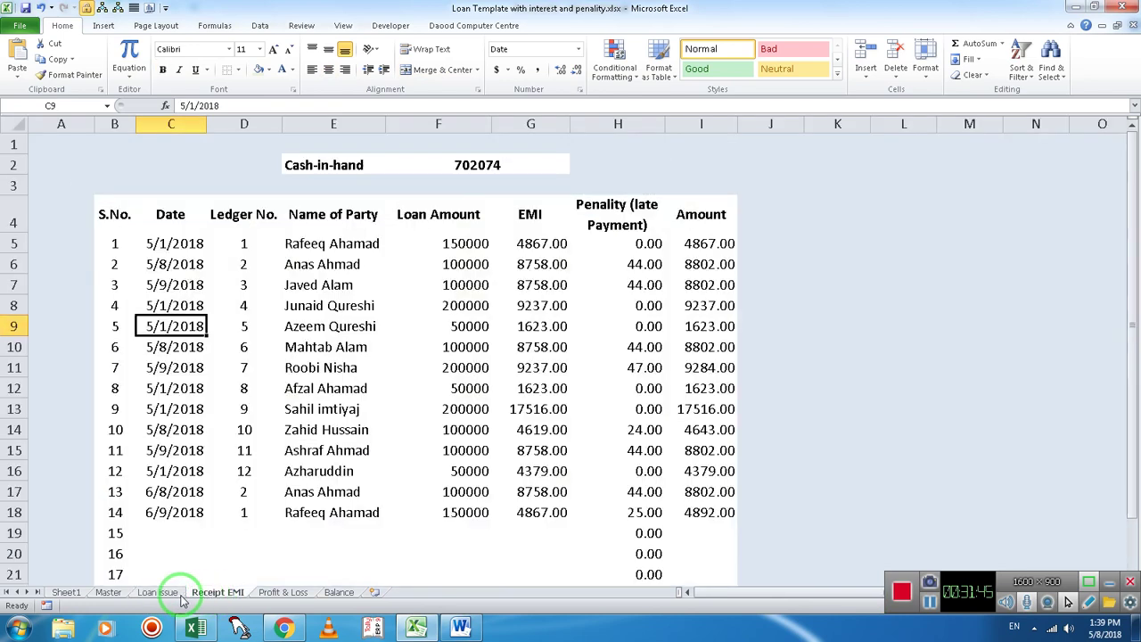
pyautogui.click(107, 592)
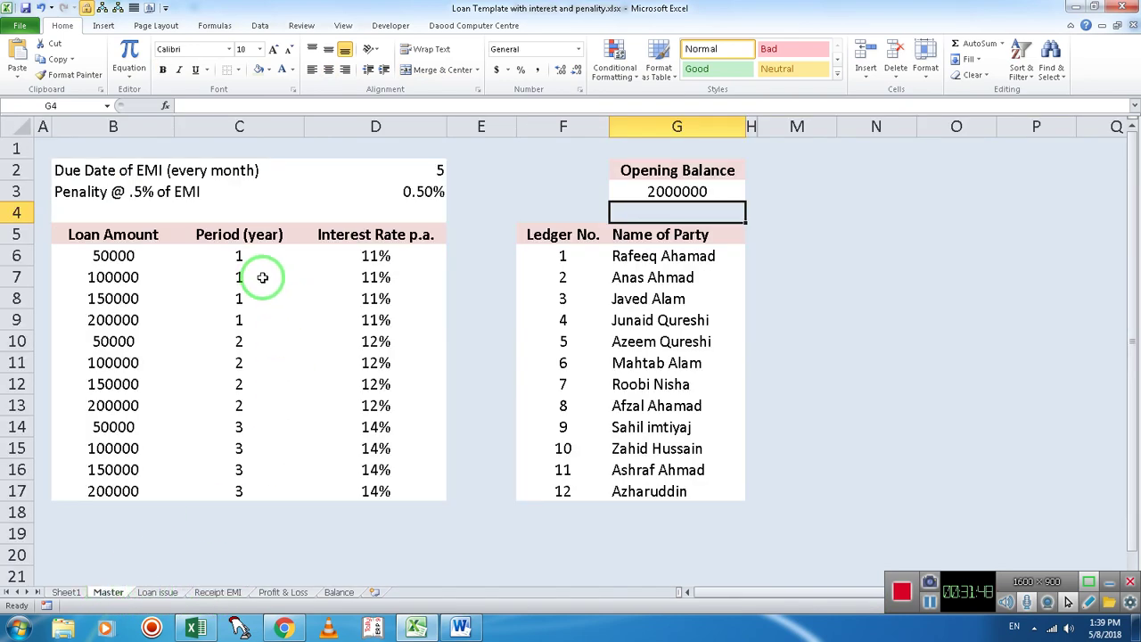
pyautogui.click(280, 593)
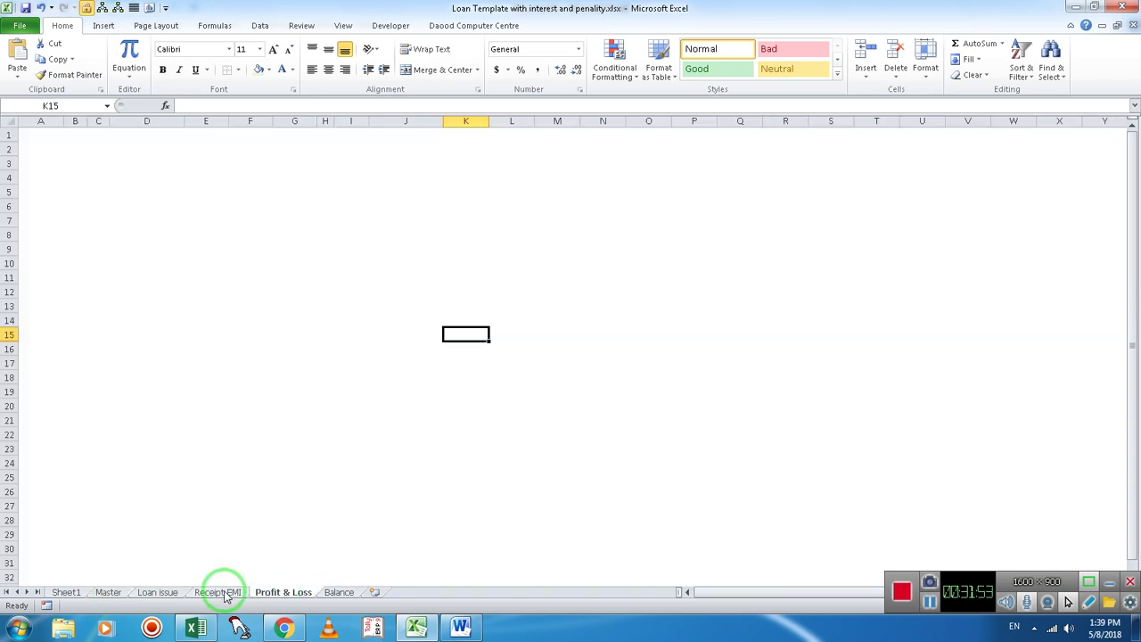
pyautogui.click(145, 593)
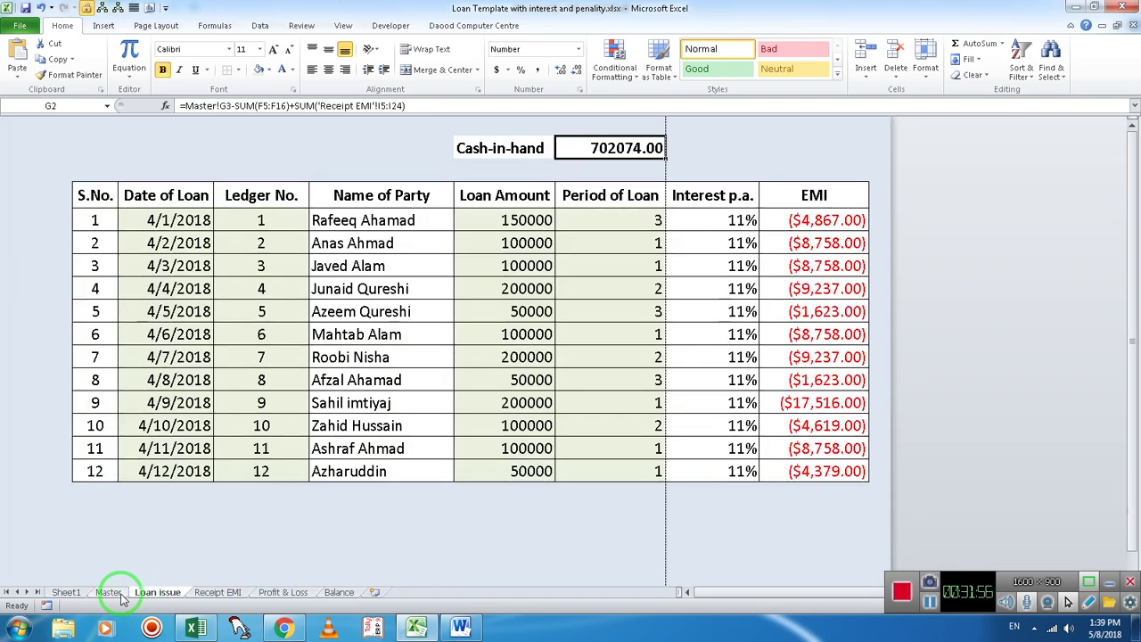